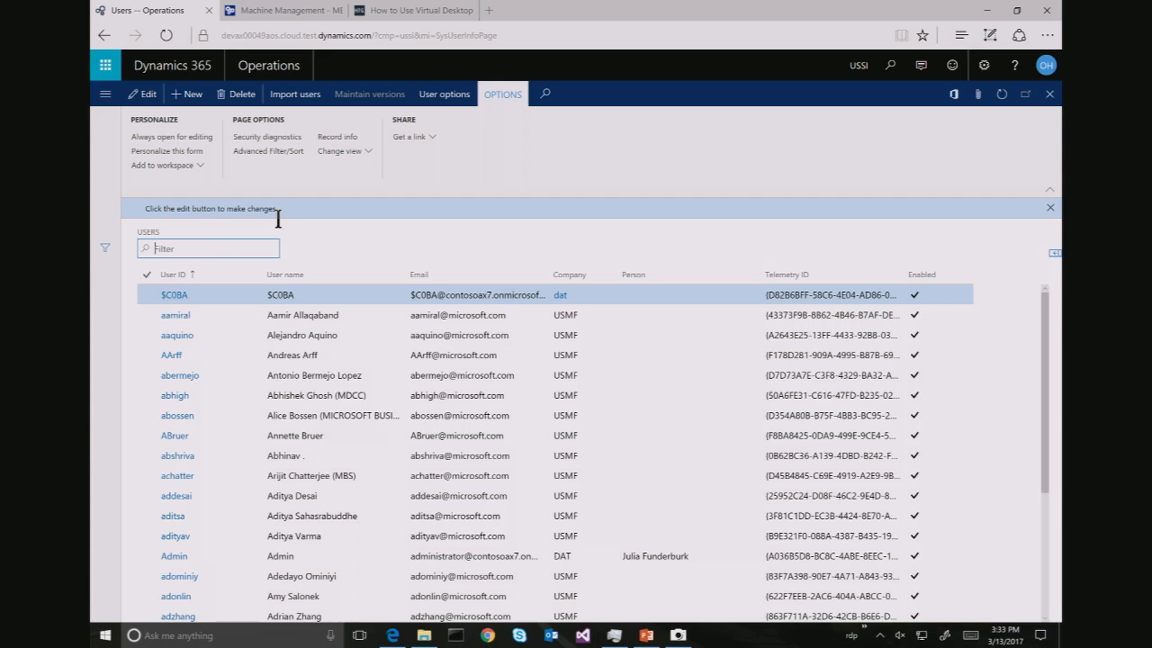
Filter the Users list by the user's name and open their record
text(tricia)
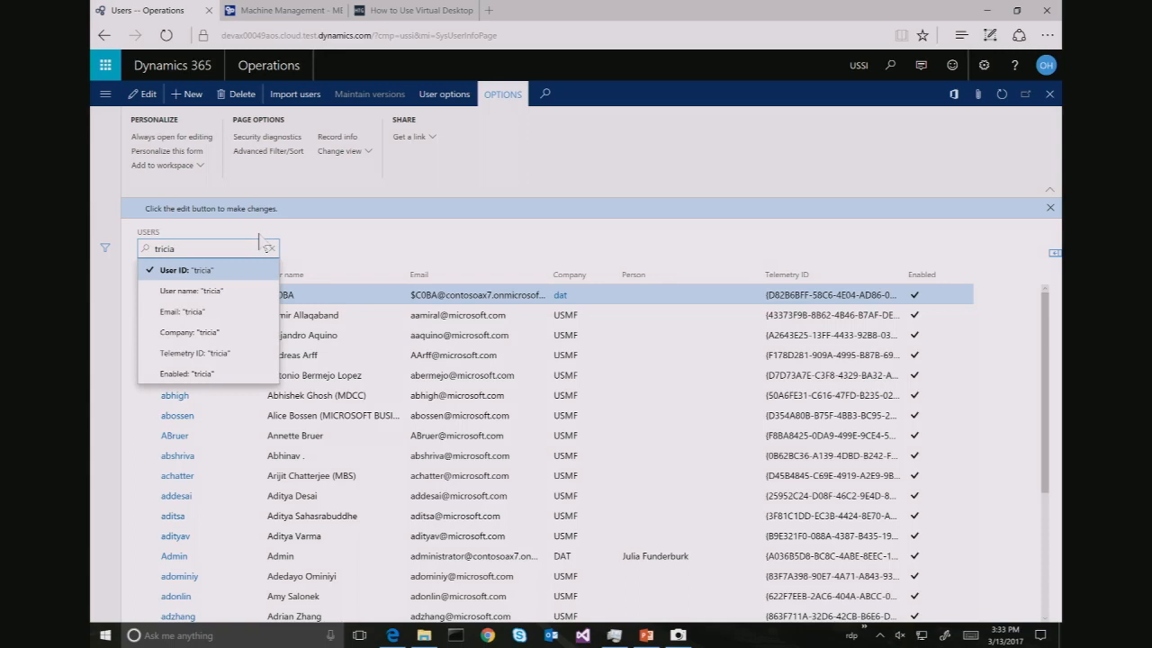
key(Return)
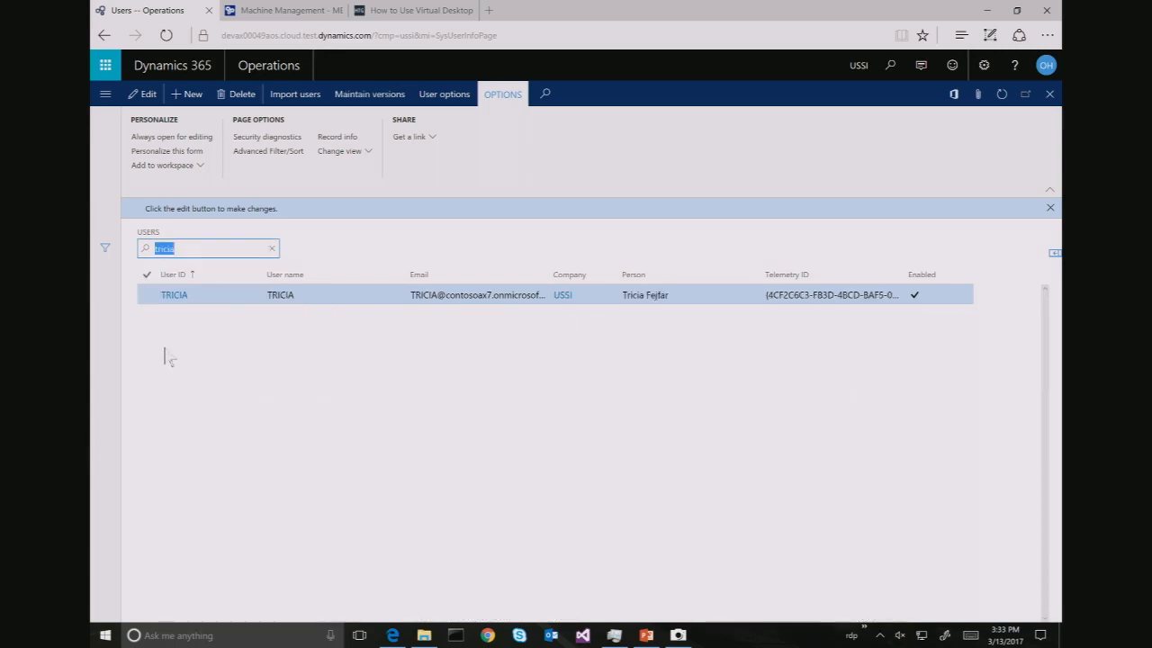
click(171, 297)
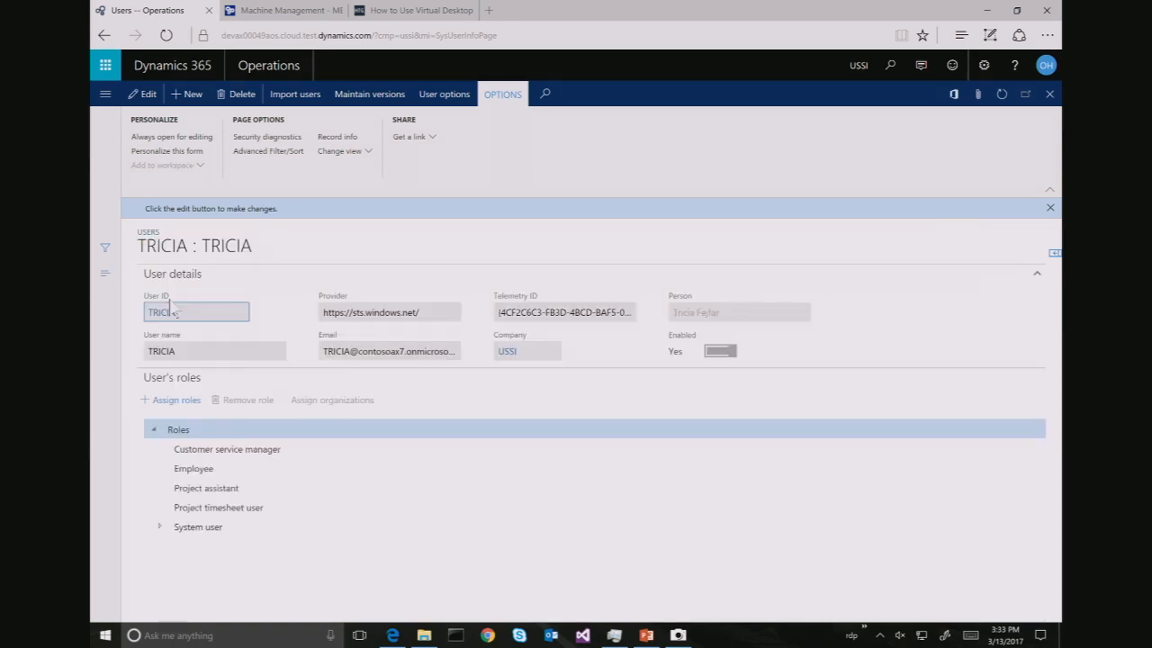
Remove the Customer service manager and Project assistant roles, then close the user record
click(304, 459)
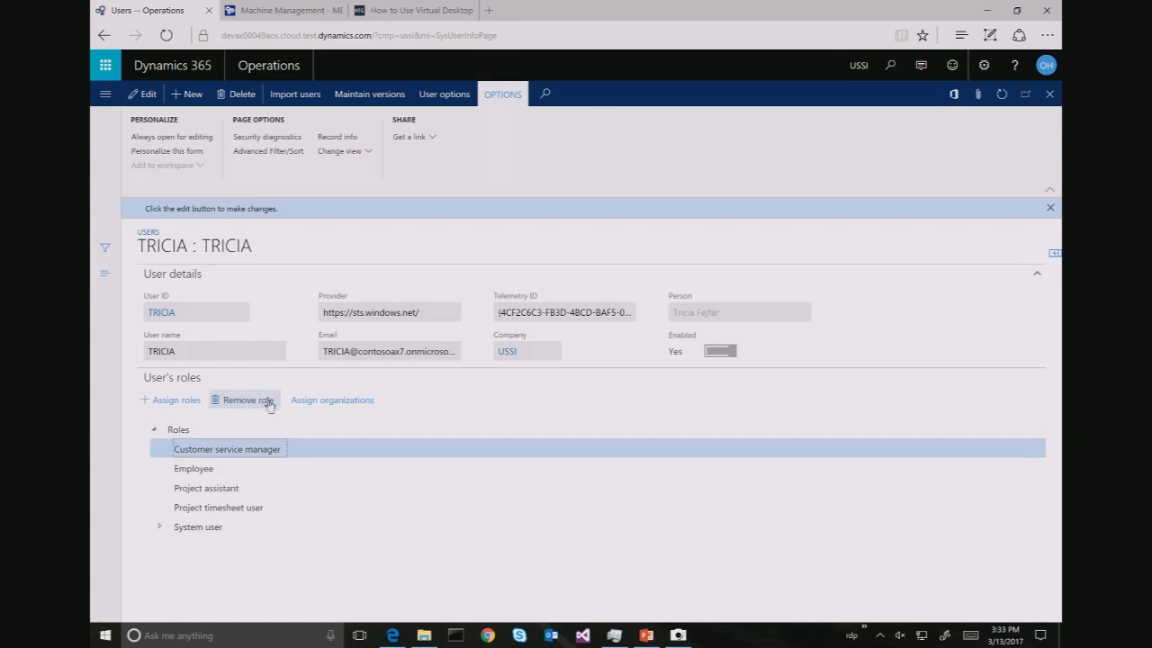
click(260, 401)
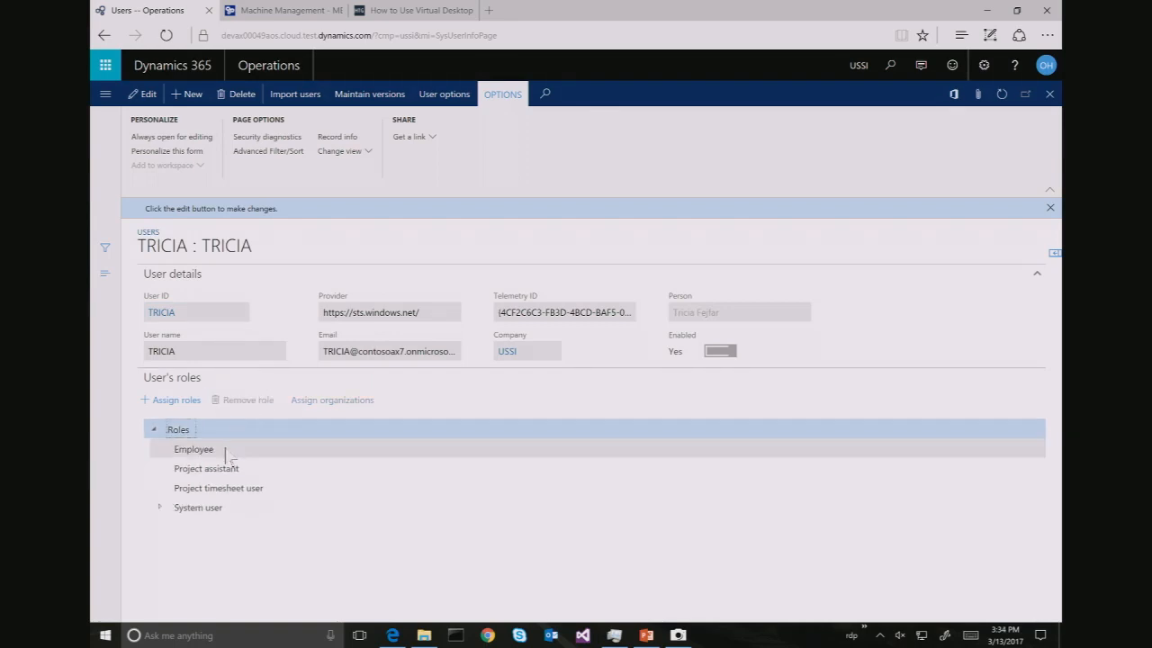
click(240, 472)
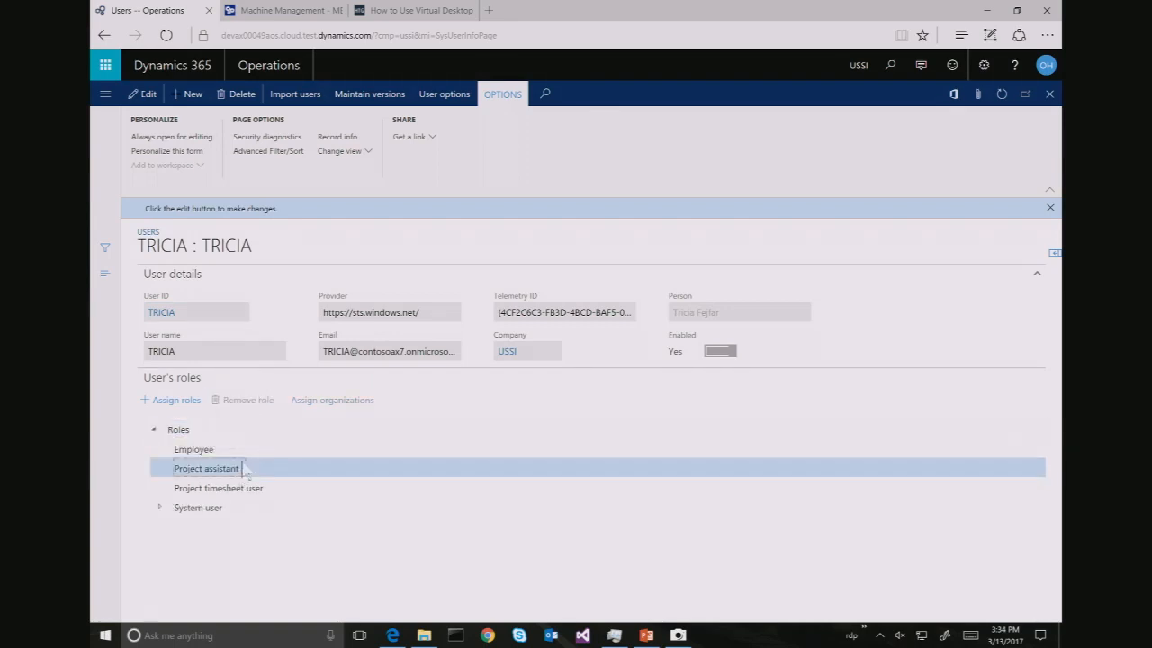
click(260, 401)
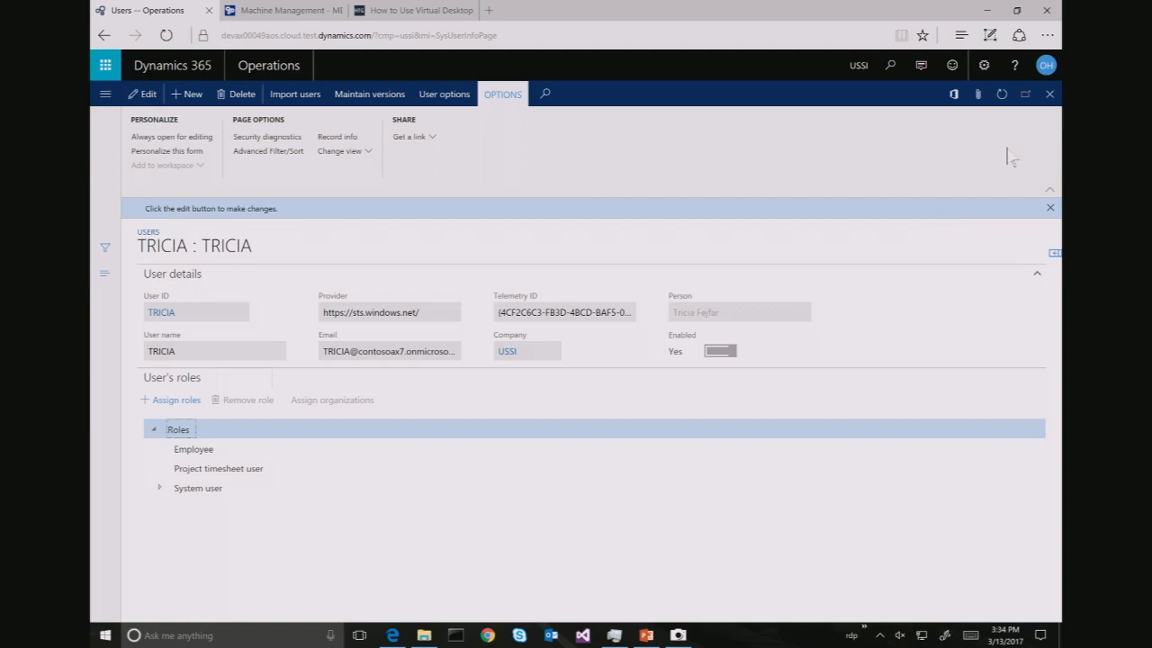
click(1051, 94)
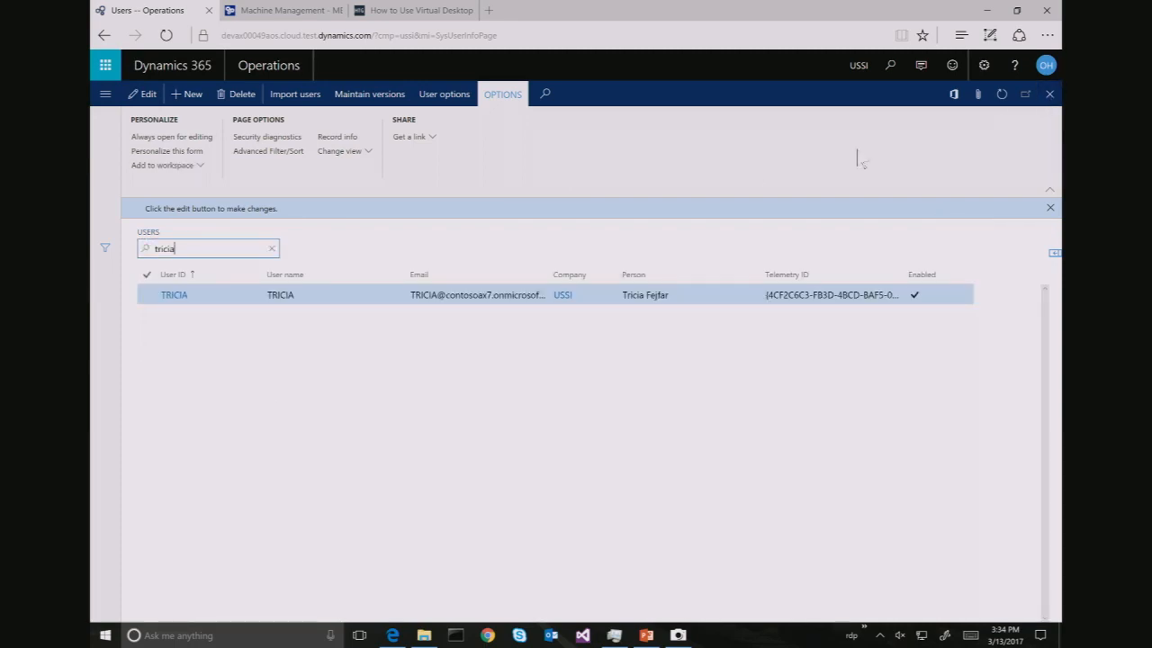
Filter Users by the second user's name and open their details page via View details
key(BackSpace)
key(BackSpace)
key(BackSpace)
key(BackSpace)
key(BackSpace)
key(BackSpace)
text(reina)
key(Return)
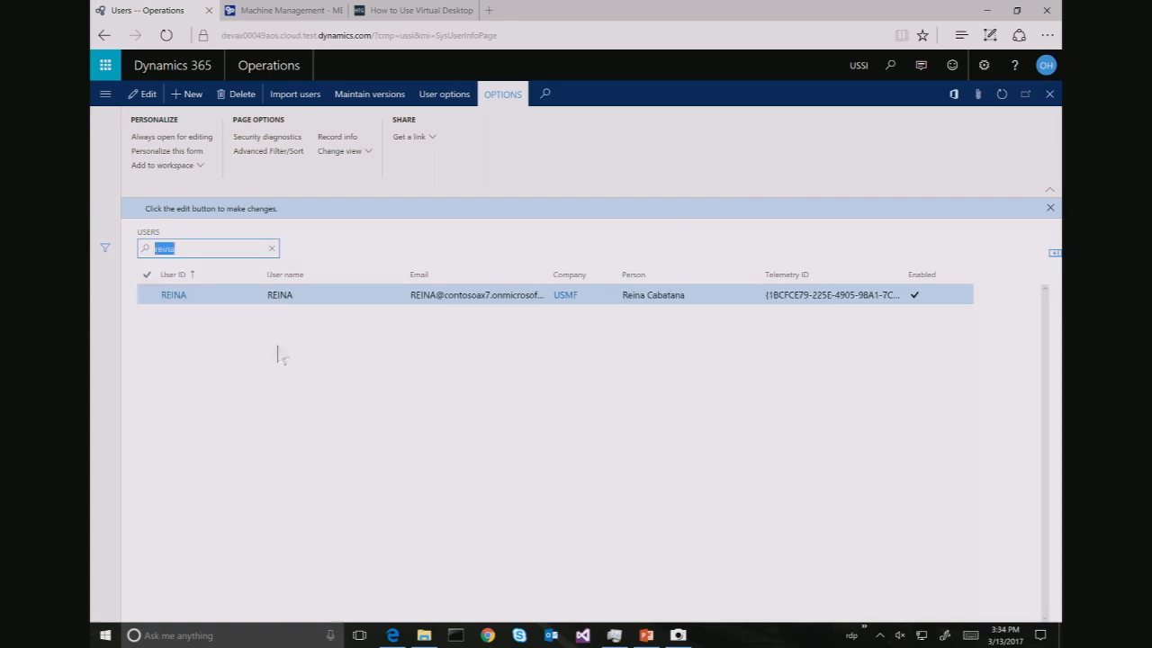
right_click(170, 298)
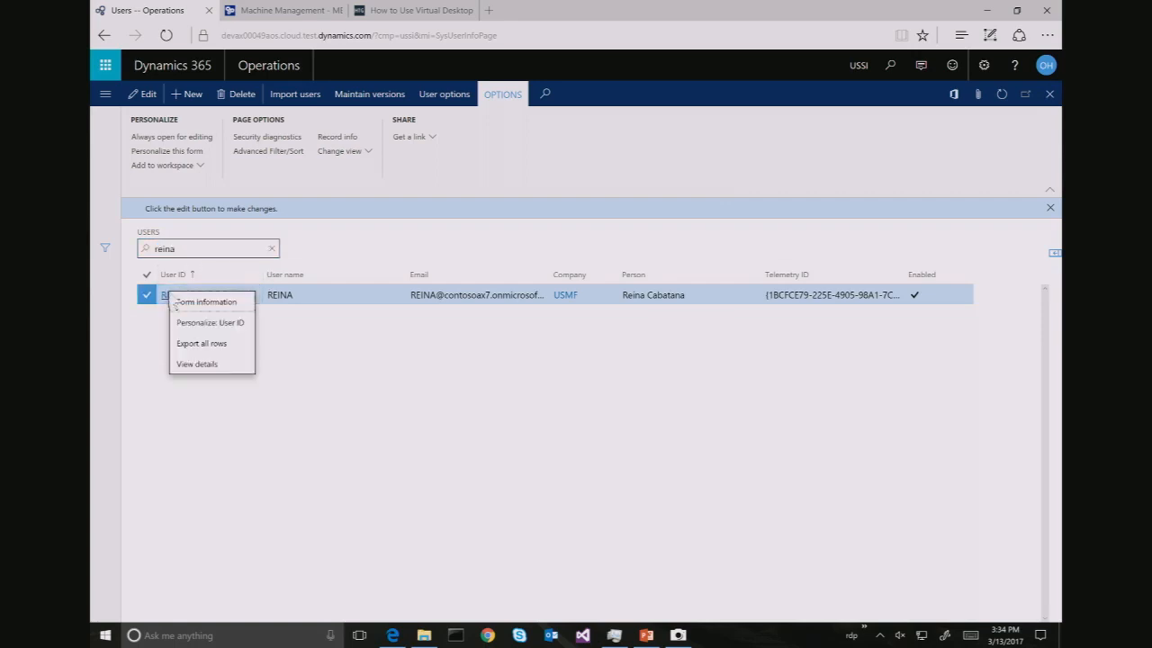
click(163, 302)
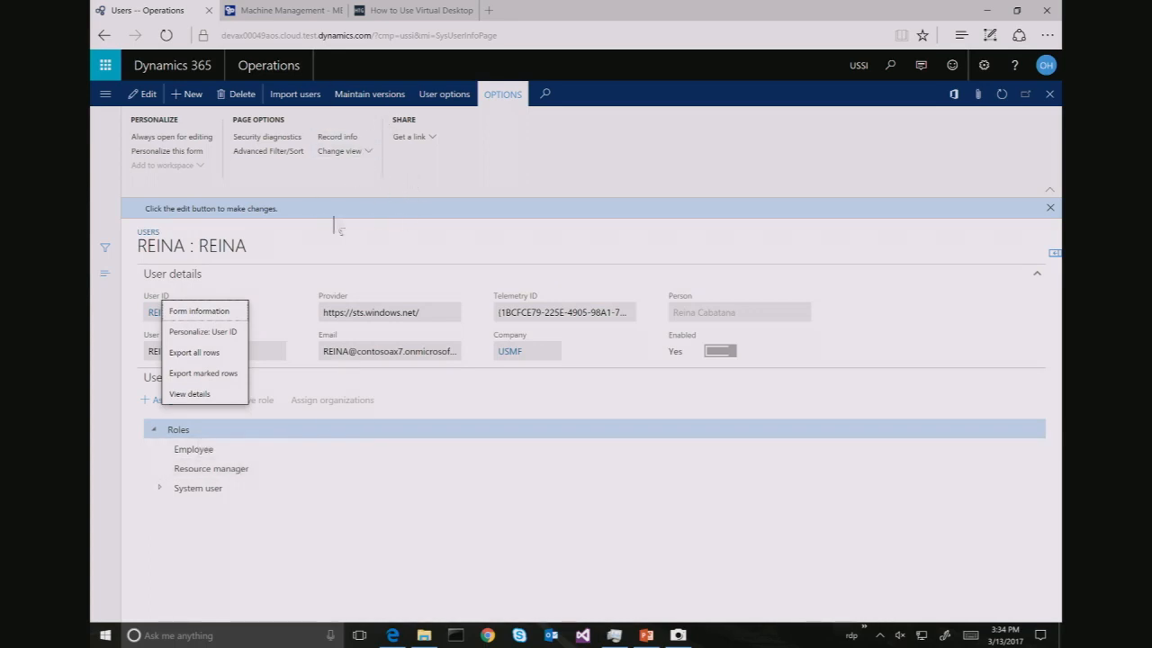
key(Escape)
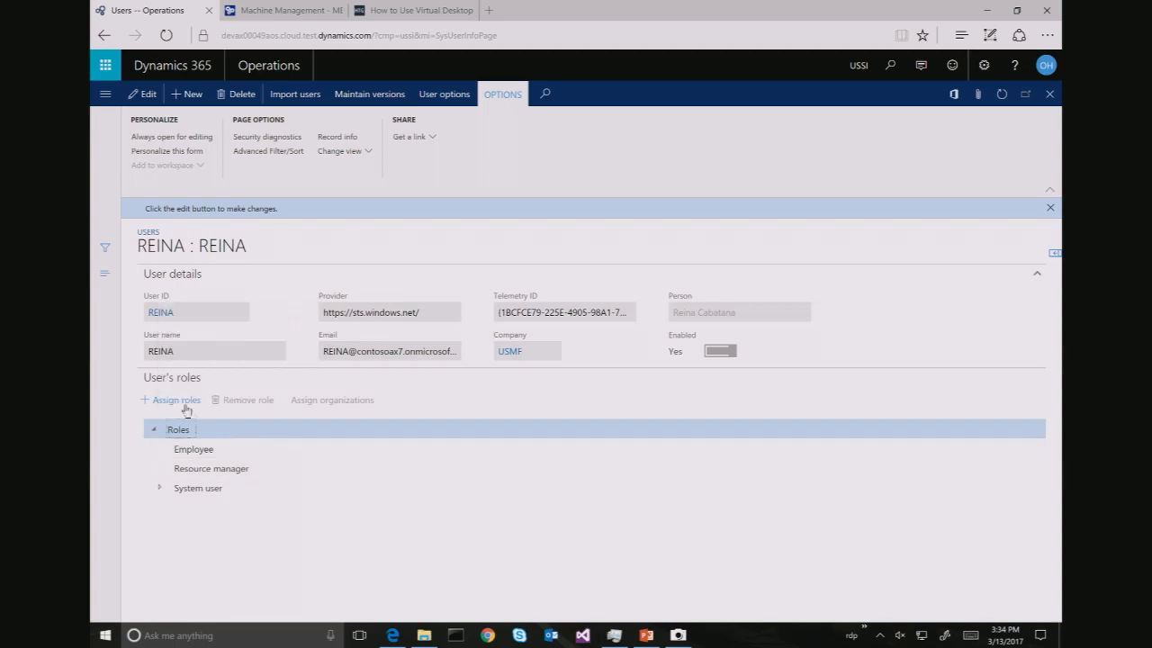
Assign the Human resource assistant, Human resource manager and Project supervisor roles to the user
click(180, 399)
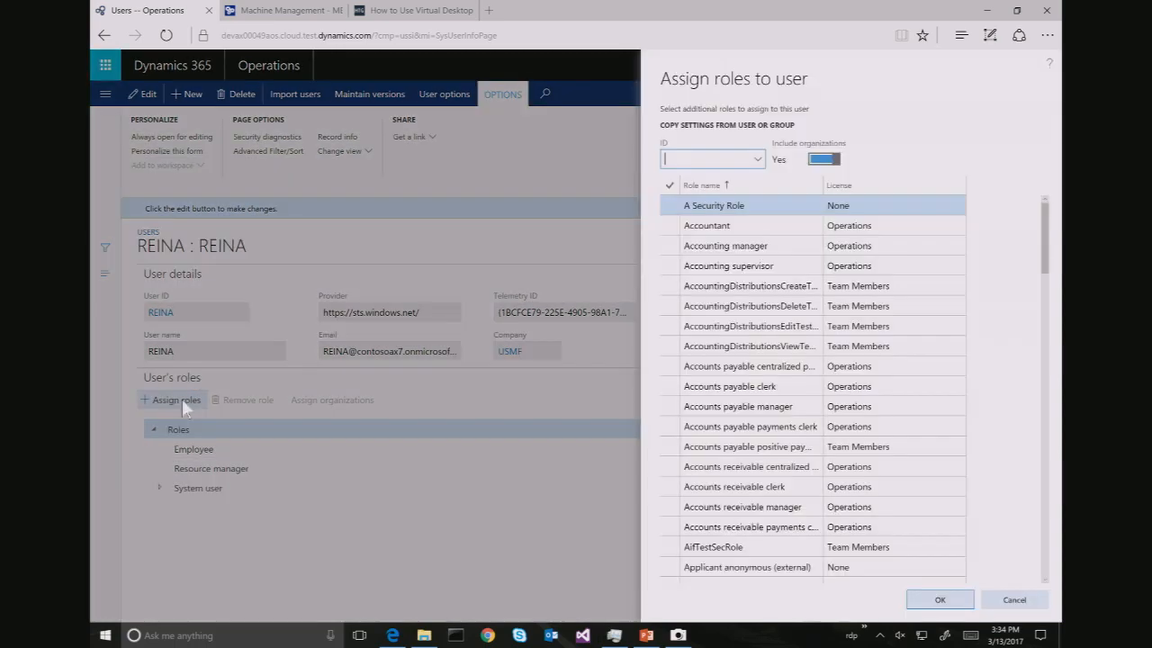
drag(1046, 264, 1061, 519)
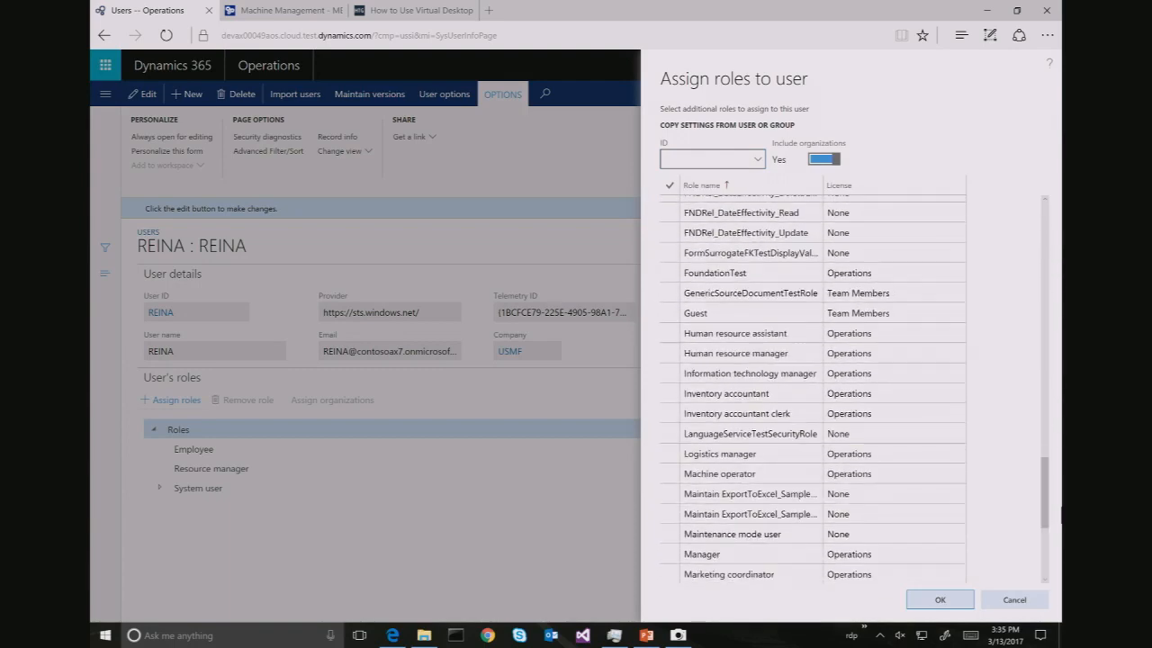
click(672, 335)
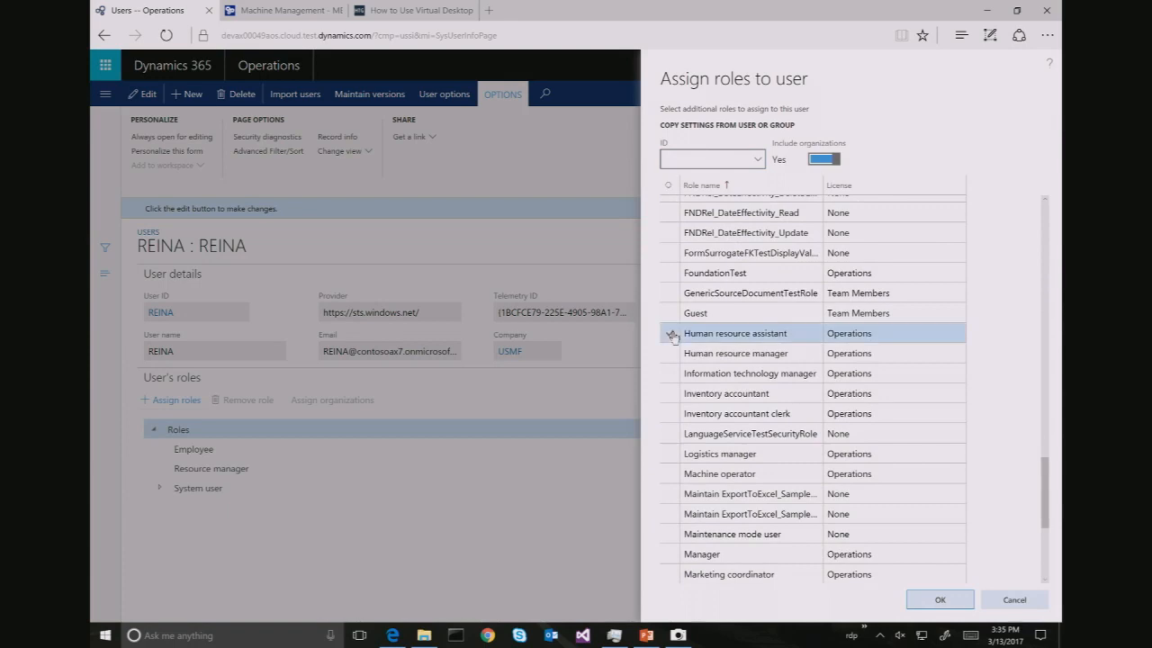
click(671, 353)
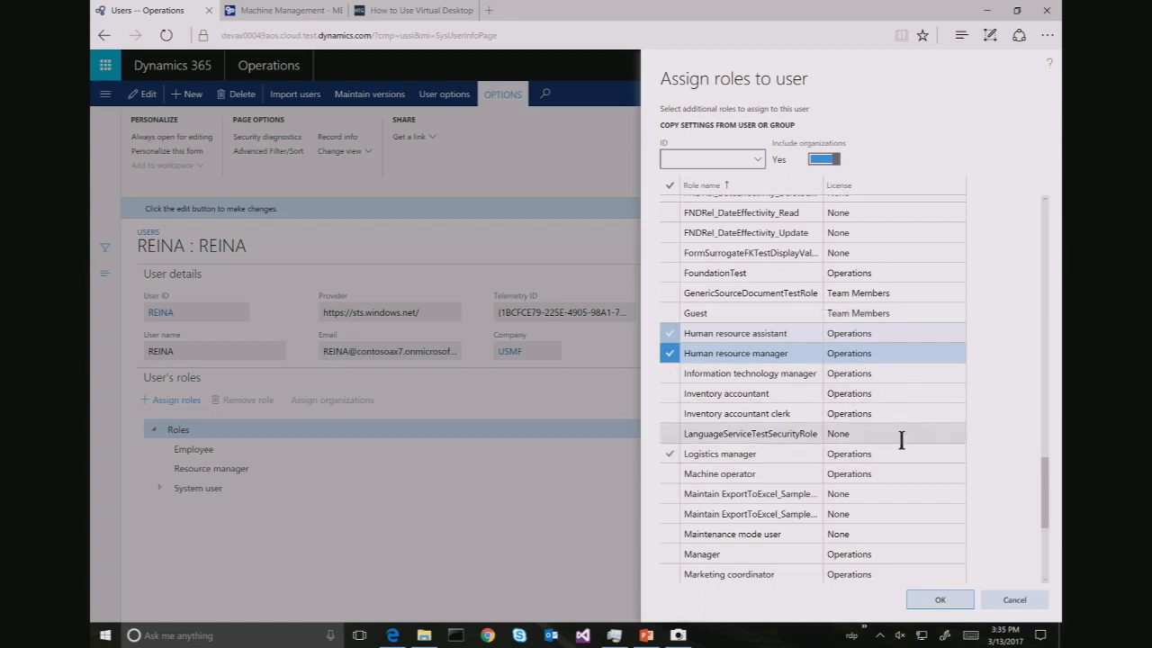
drag(1049, 471, 1055, 521)
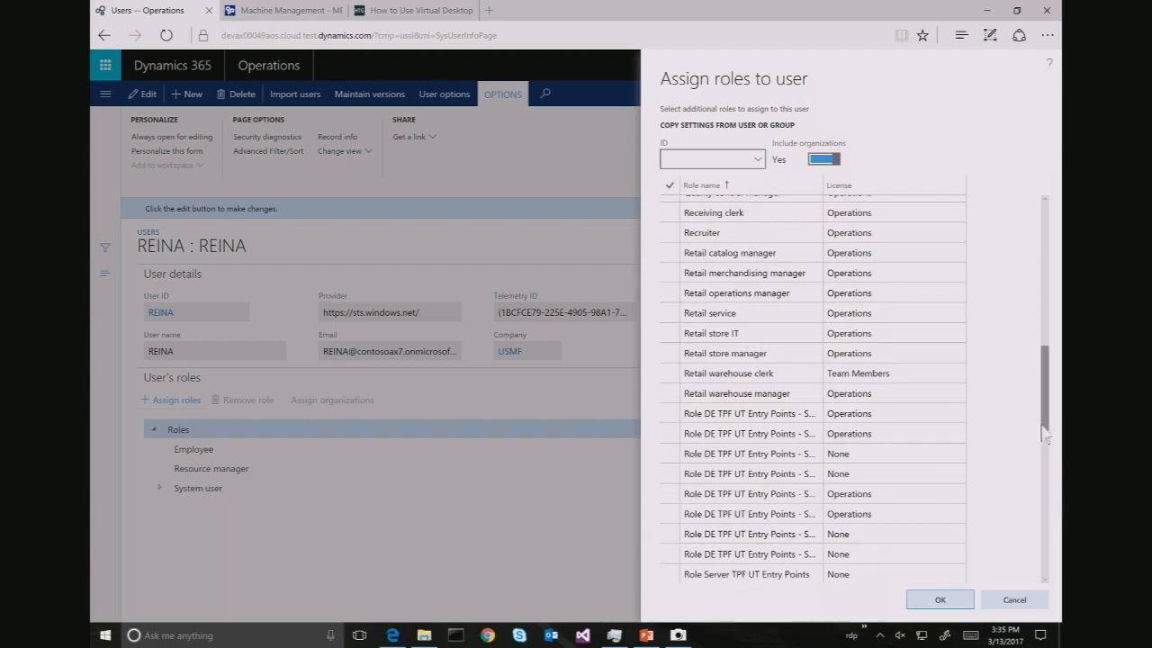
drag(1049, 435, 1047, 391)
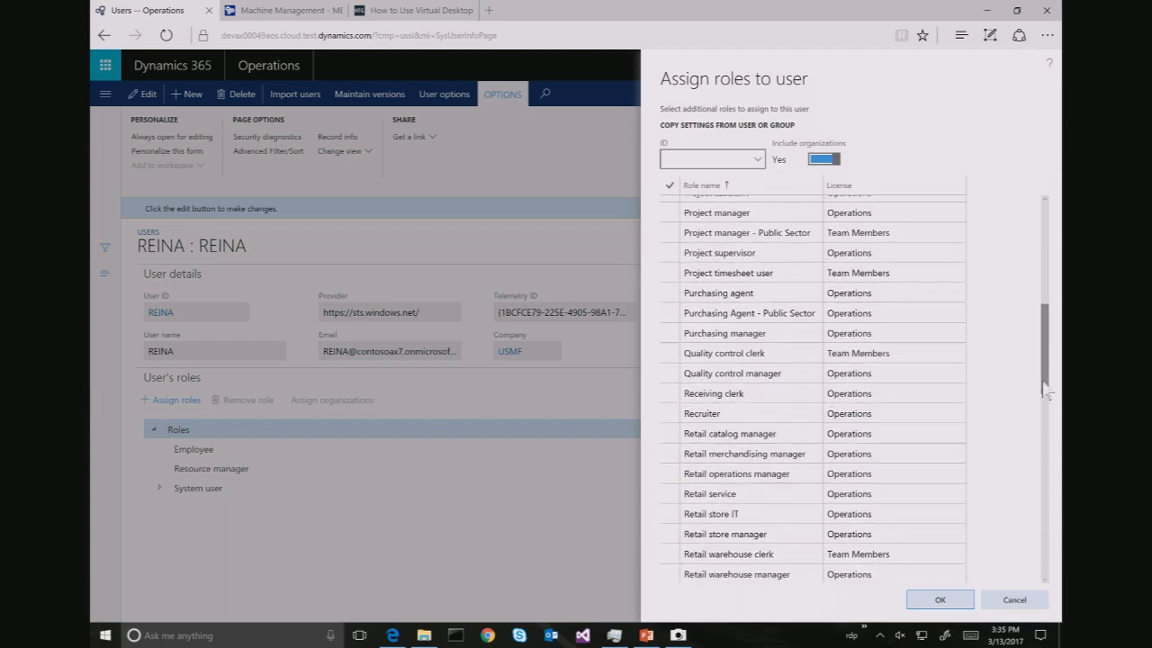
click(670, 252)
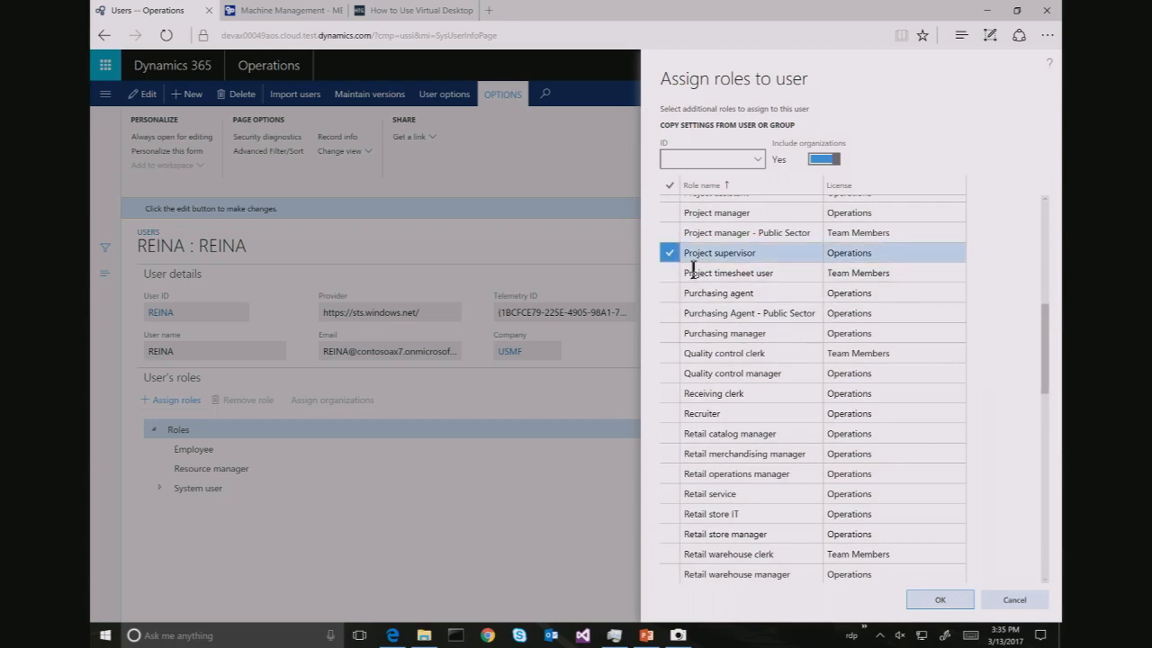
click(936, 604)
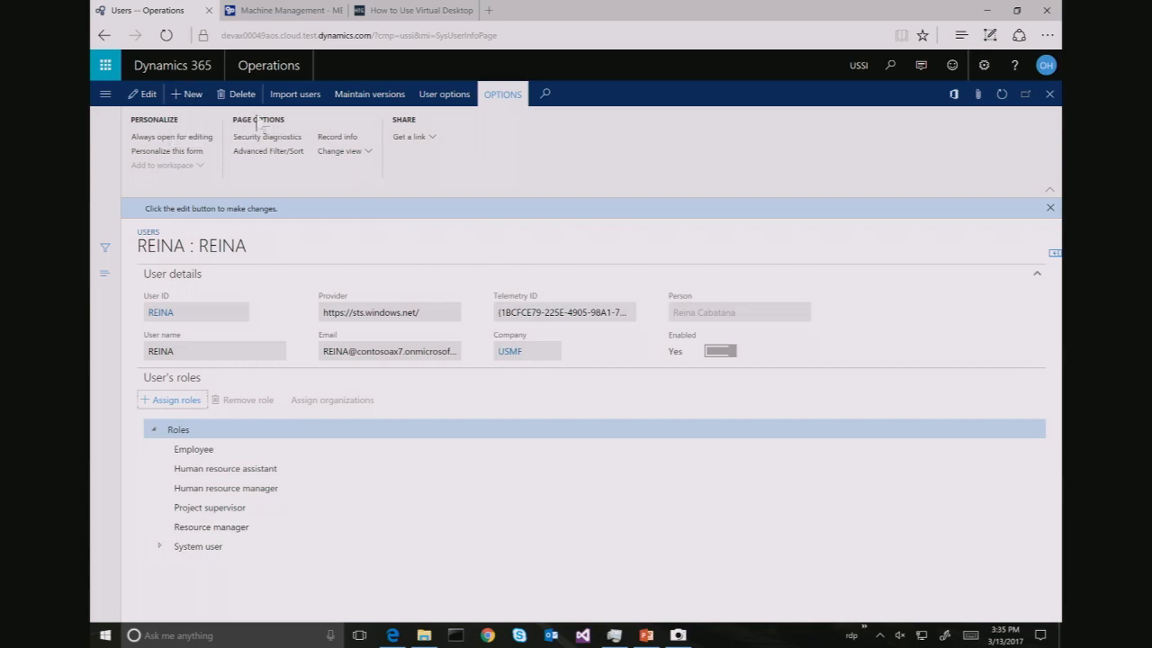
Change the user's company from USMF to USSI, save, and close the record
click(150, 95)
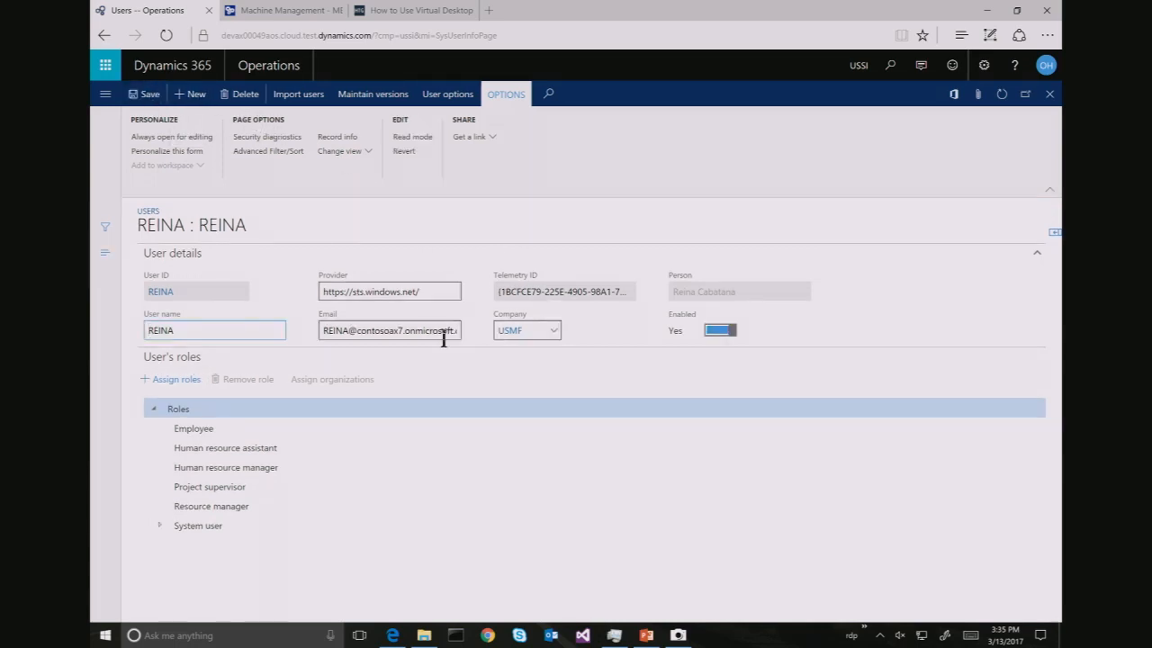
click(536, 330)
key(BackSpace)
key(BackSpace)
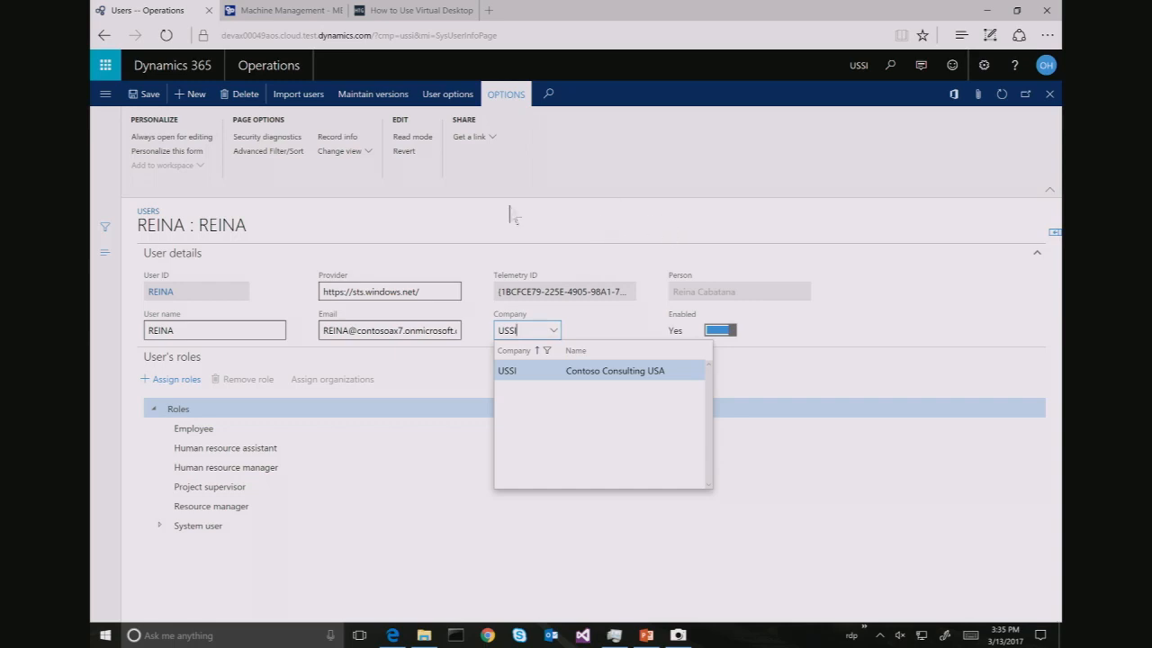
click(151, 95)
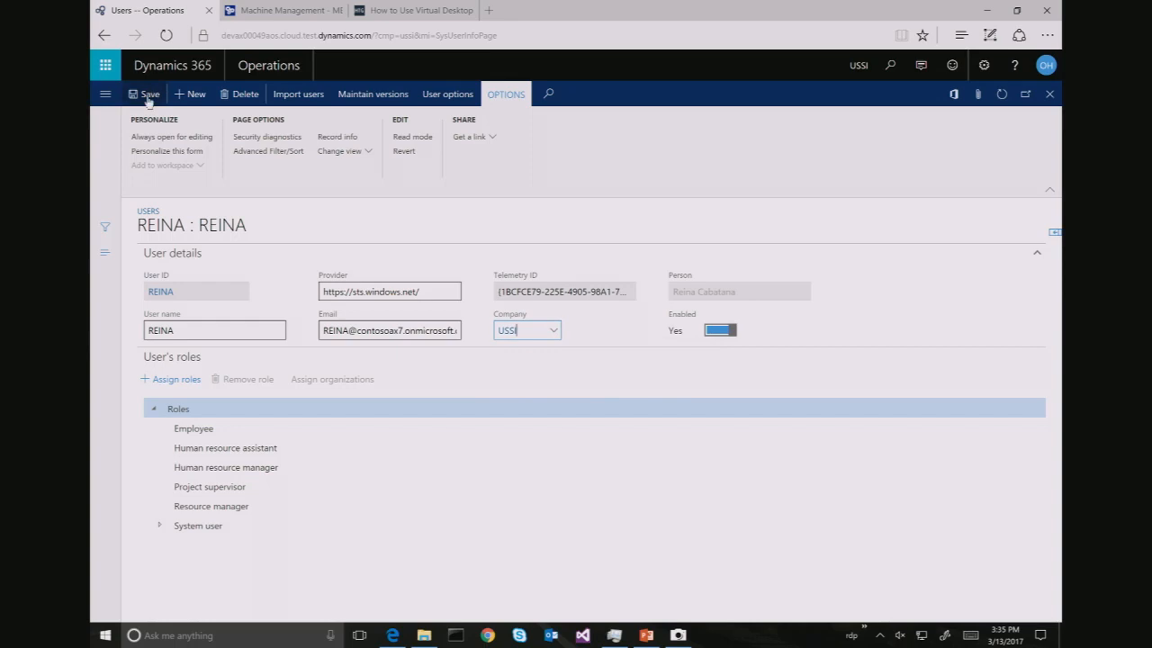
click(1048, 94)
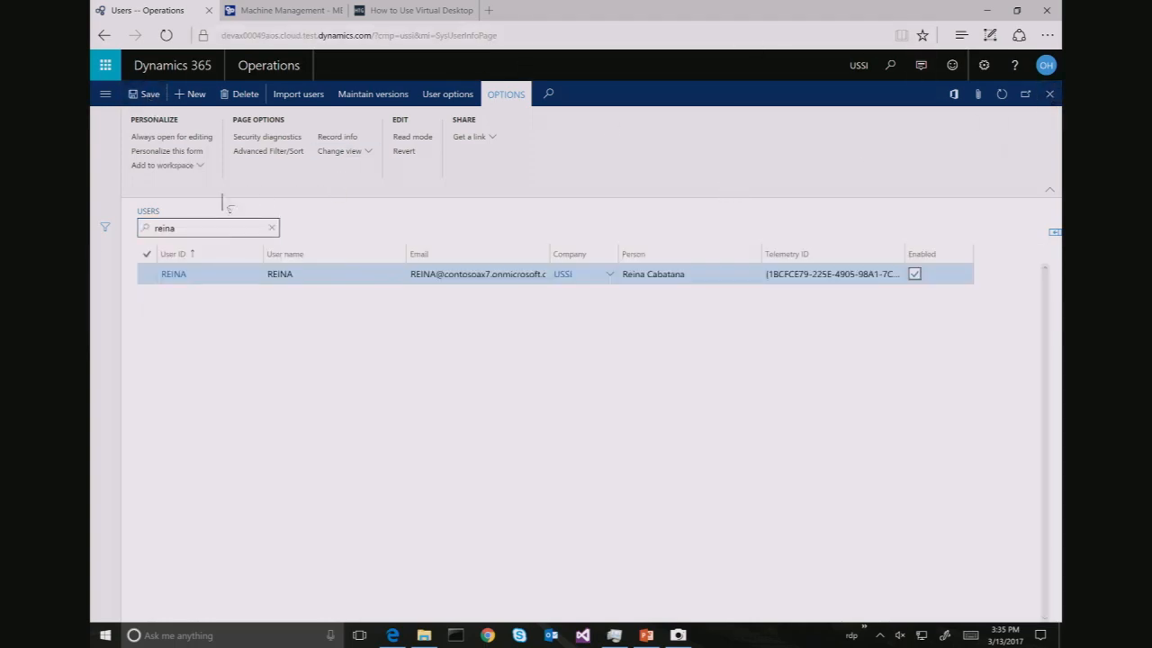
Filter Users by the third user's name, open their record and bring up Assign roles
double_click(168, 229)
text(prakash)
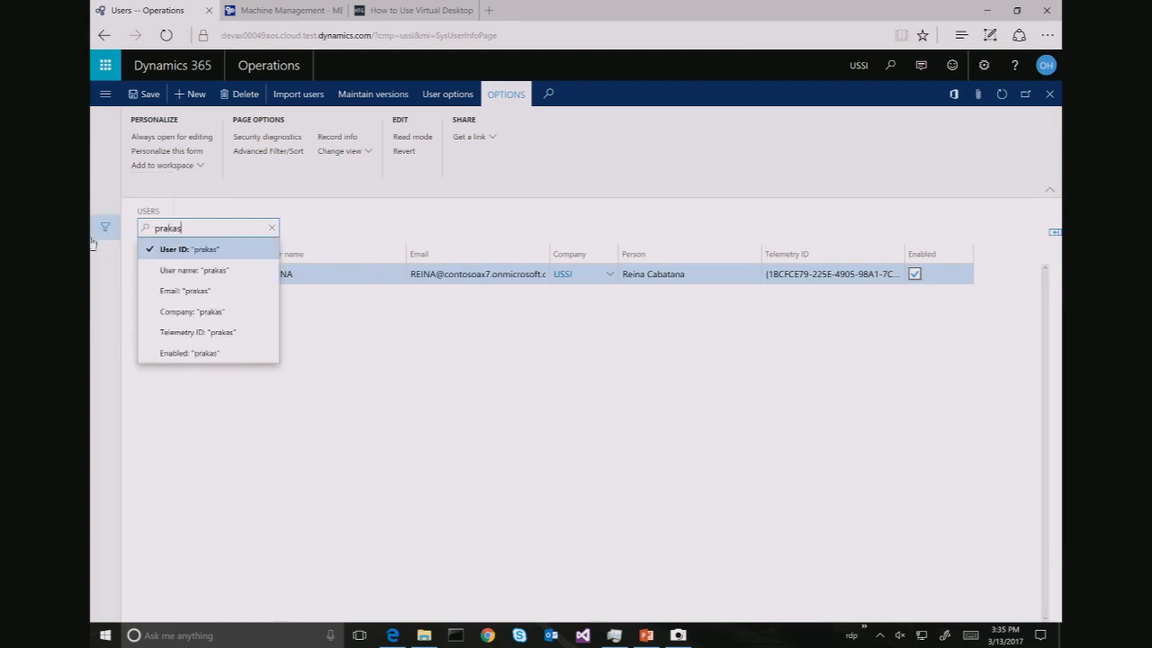
key(Return)
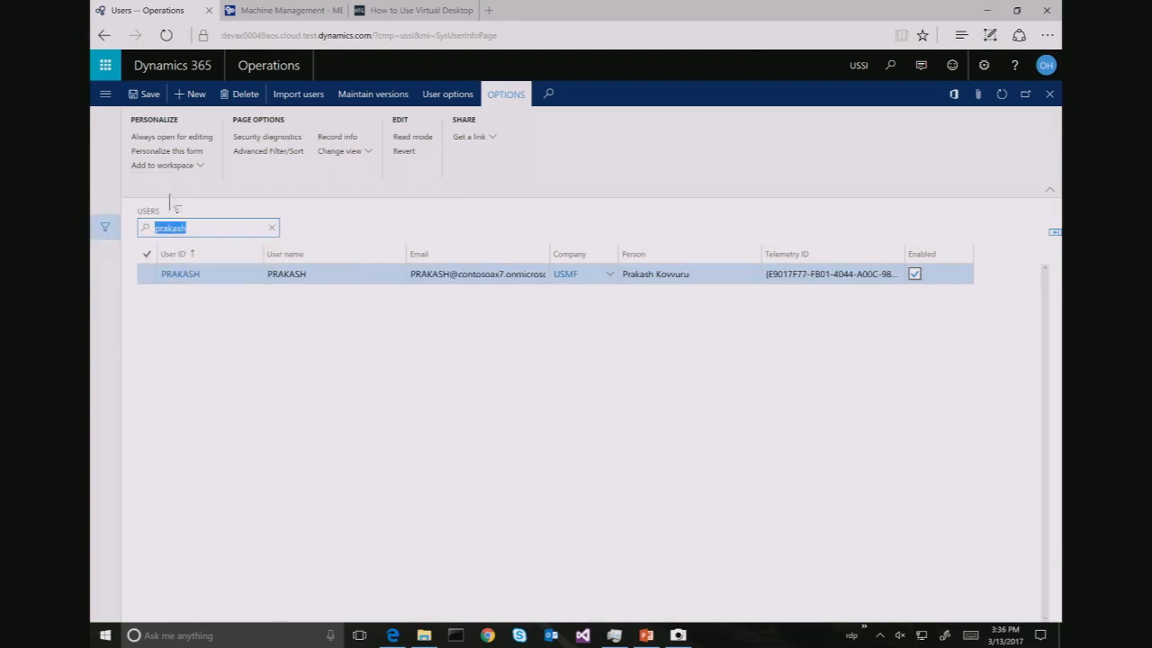
click(190, 278)
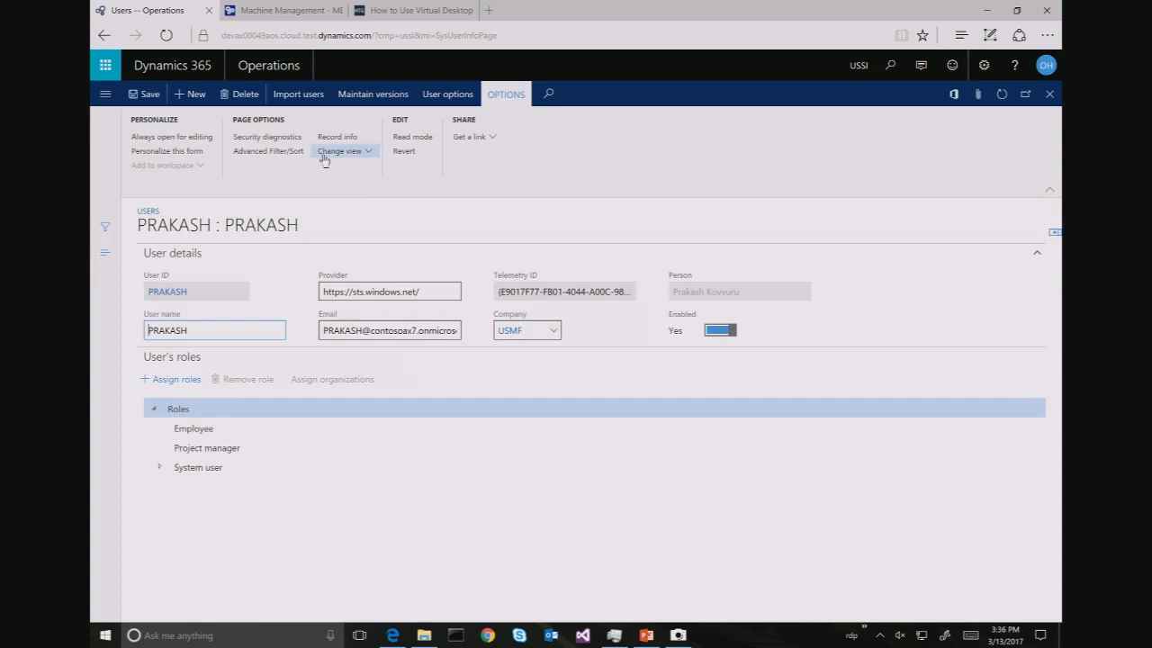
click(171, 385)
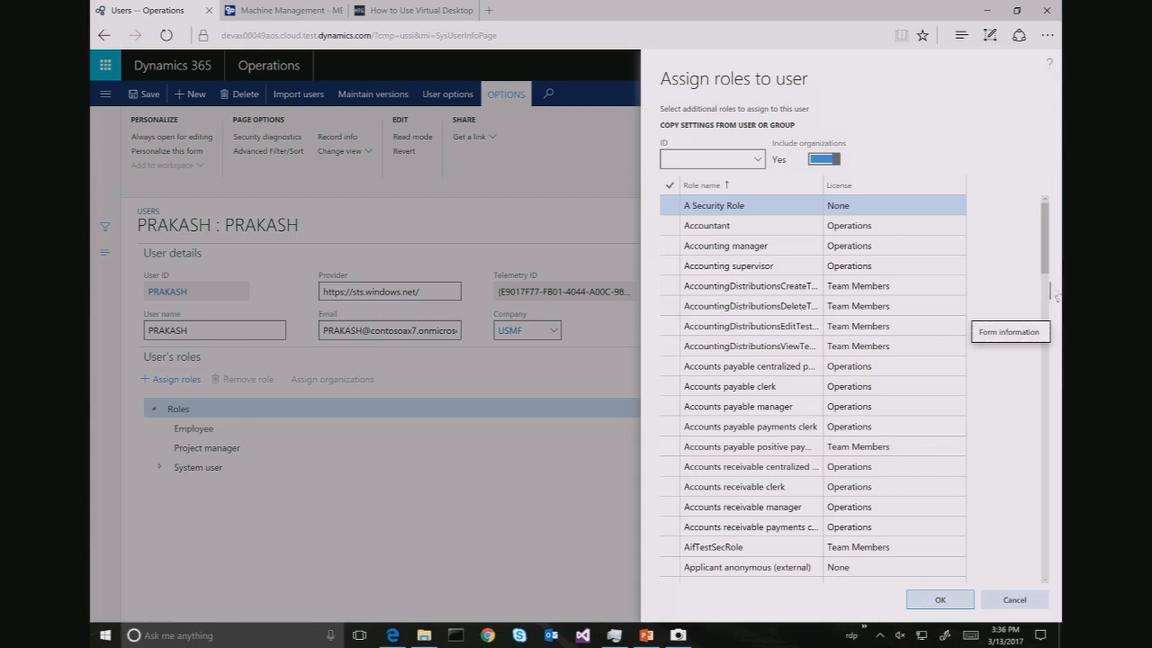
Add the Project accountant, Project supervisor and Sales manager roles to the third user
drag(1046, 261, 1060, 583)
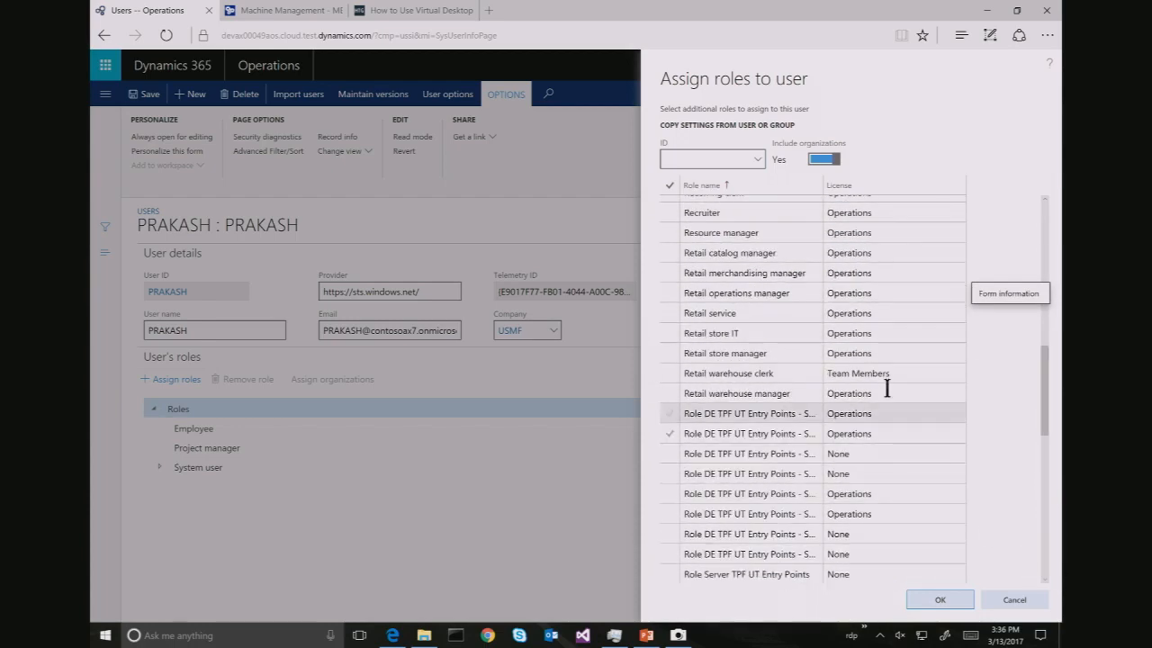
click(1047, 203)
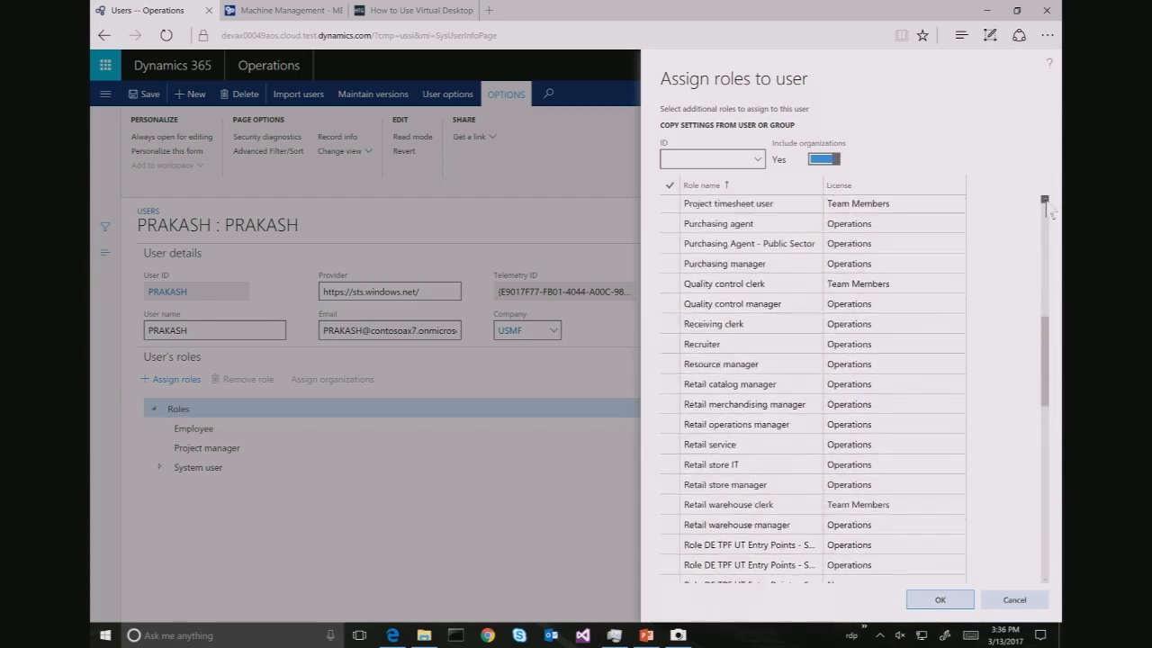
click(1047, 202)
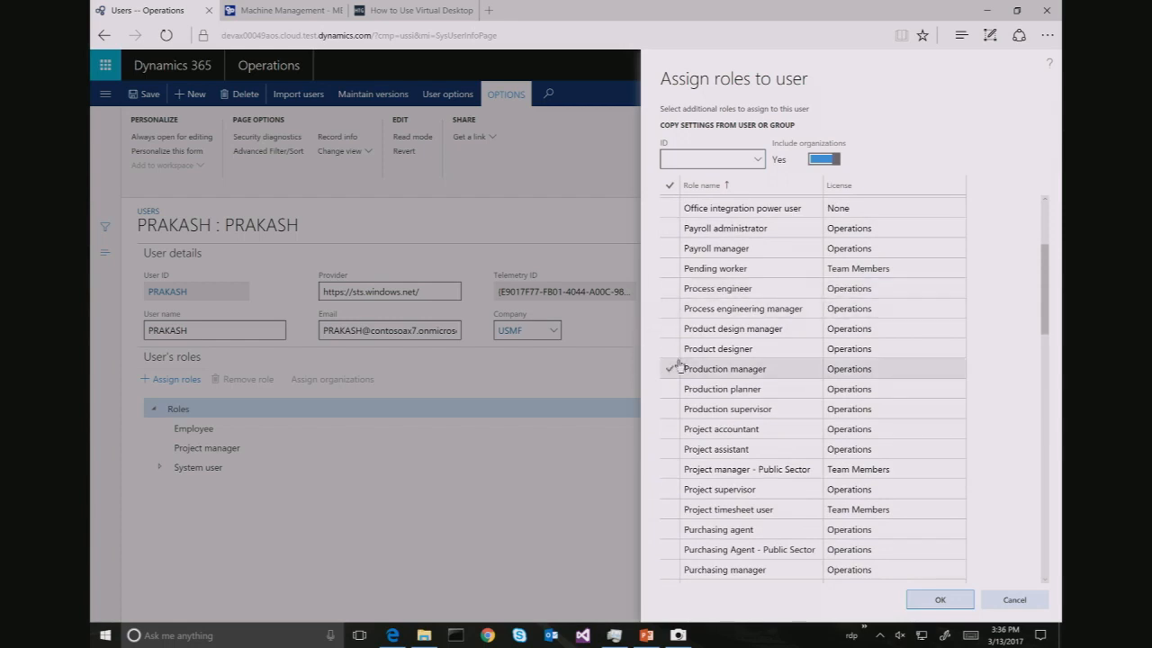
click(674, 431)
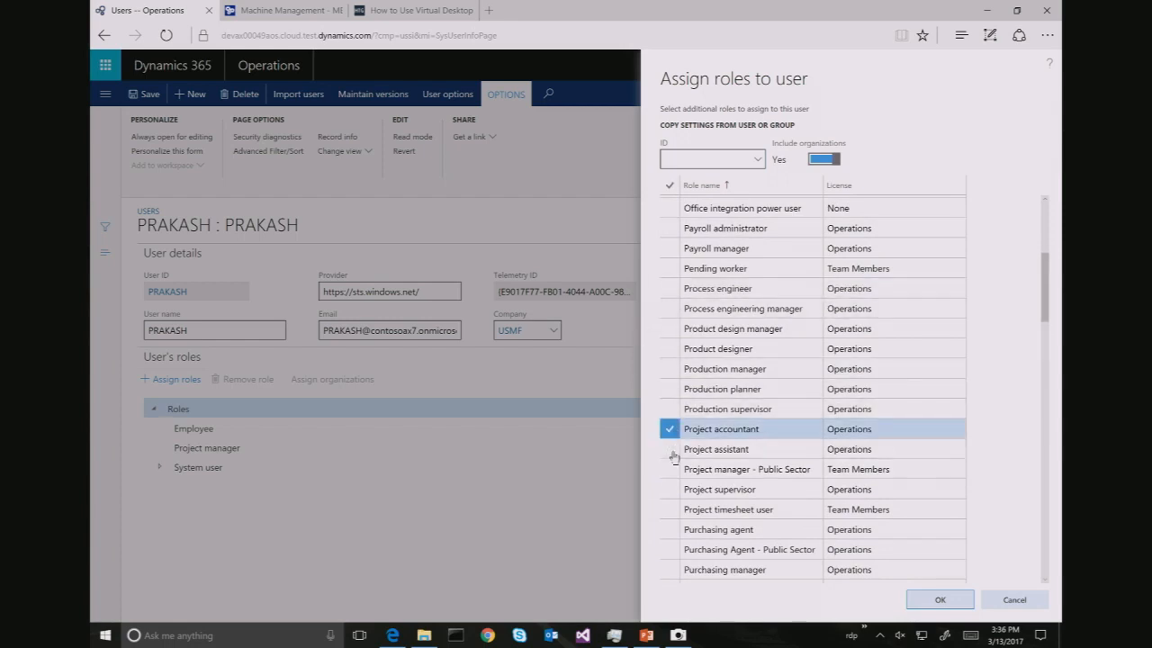
click(669, 489)
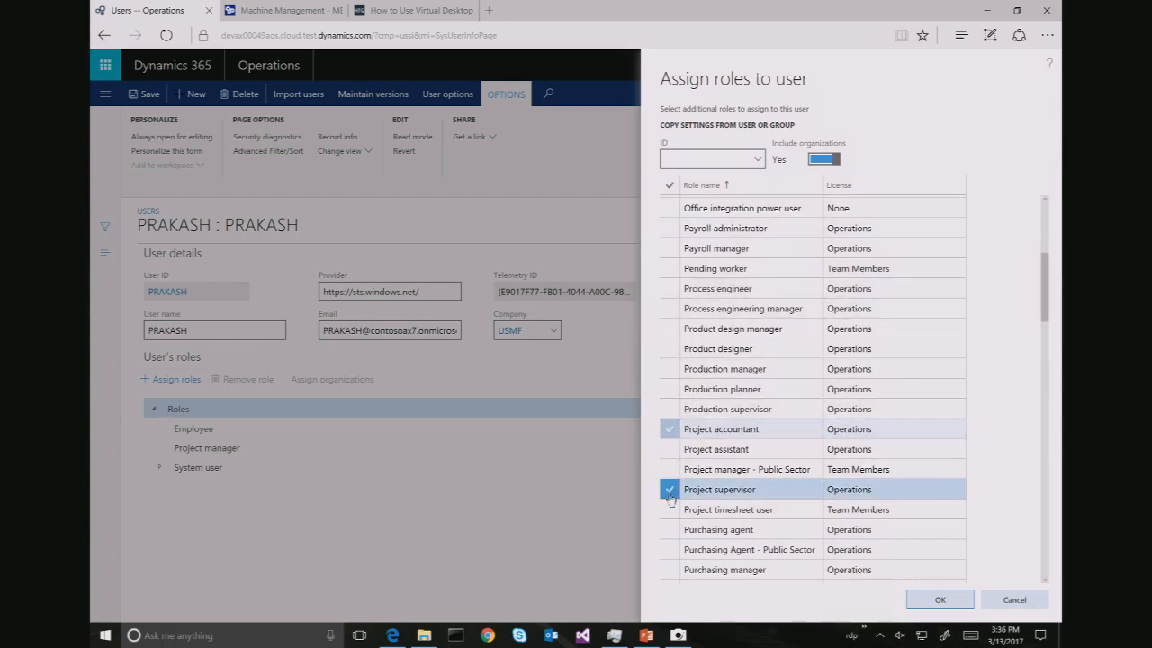
click(1047, 369)
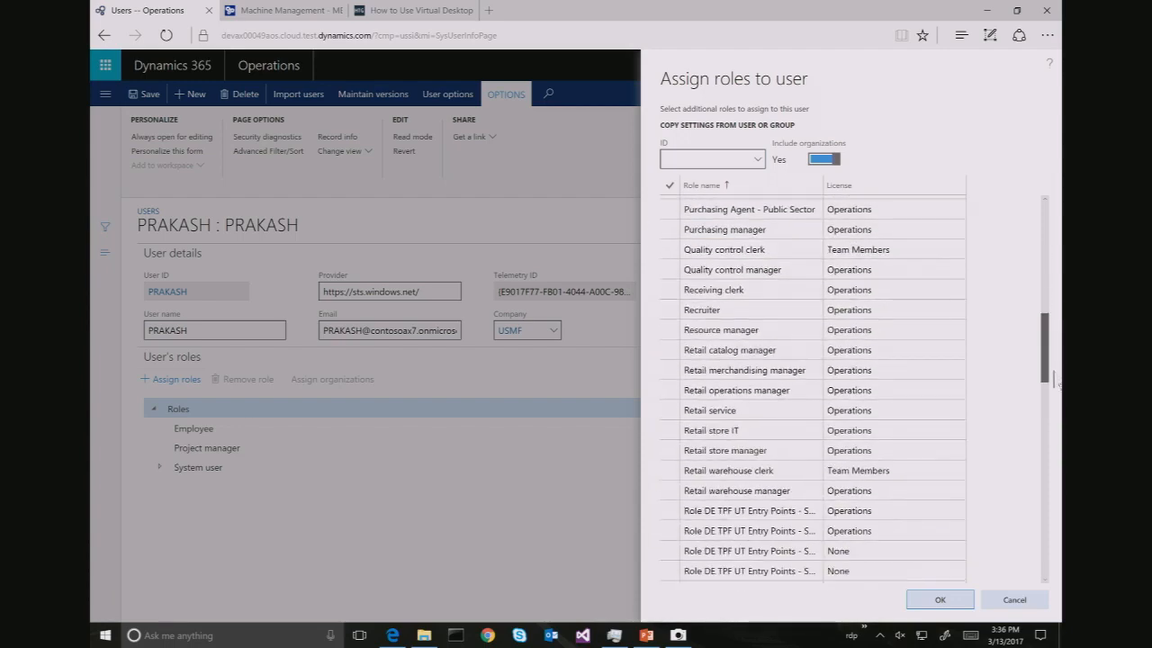
drag(1055, 381, 1060, 440)
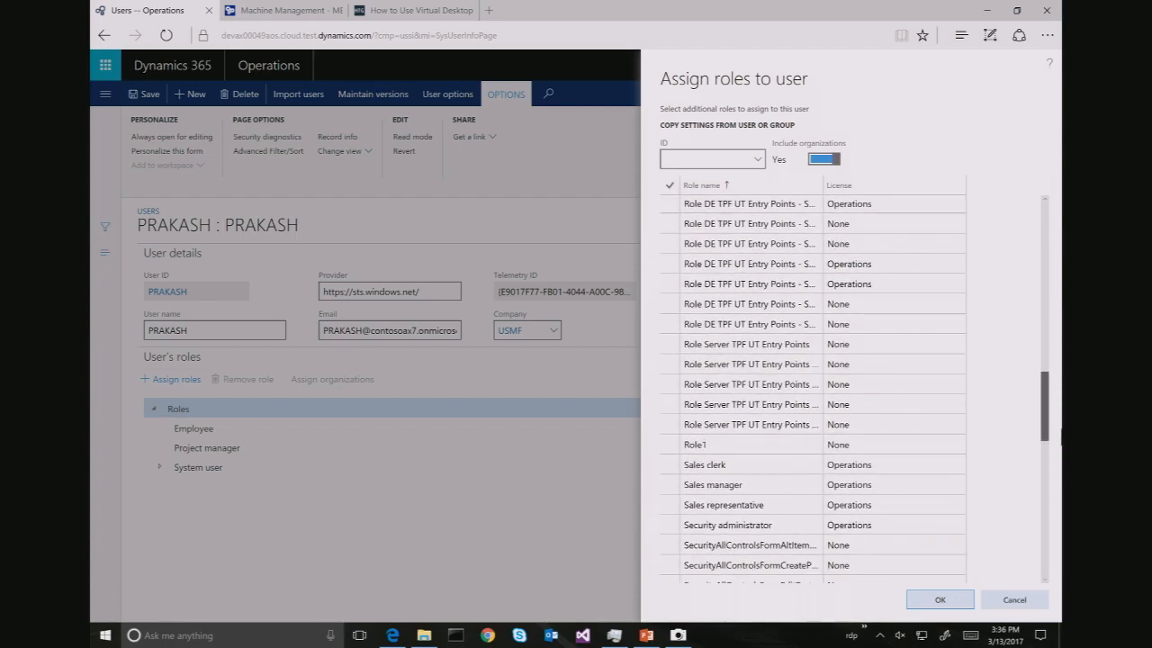
click(838, 486)
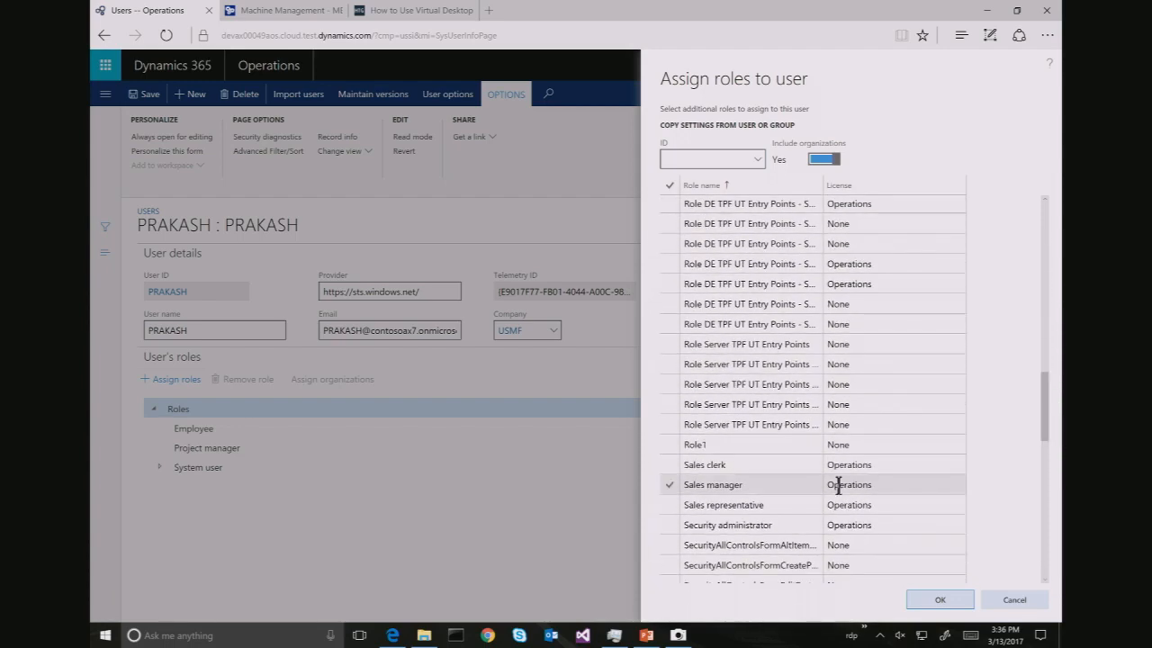
click(669, 487)
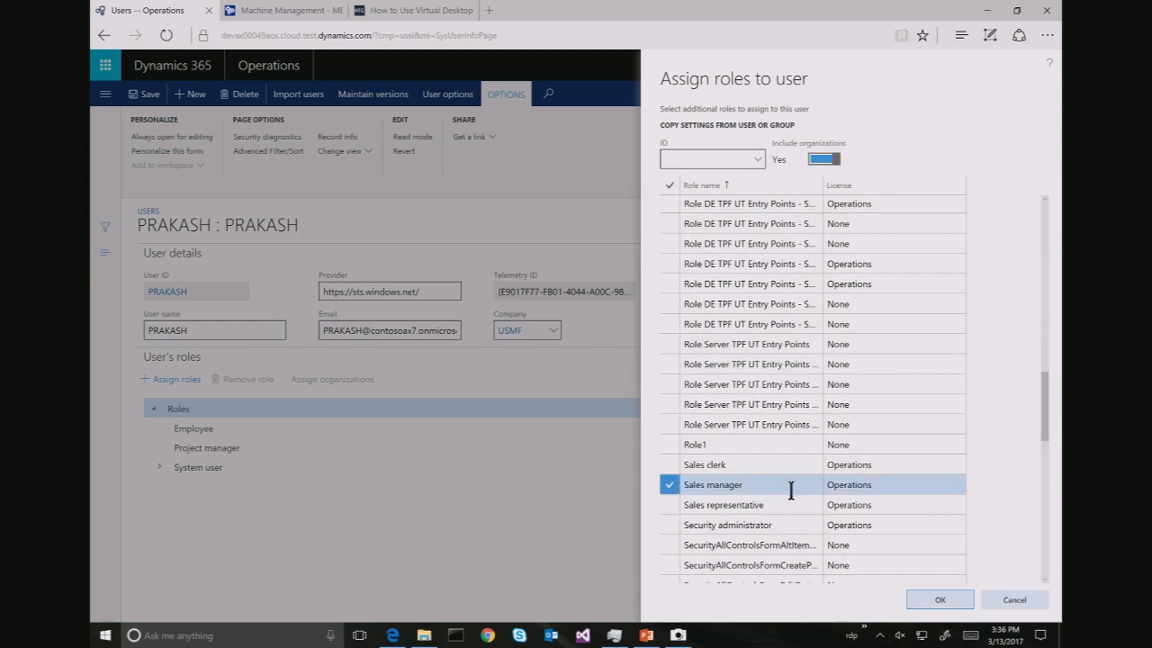
click(938, 600)
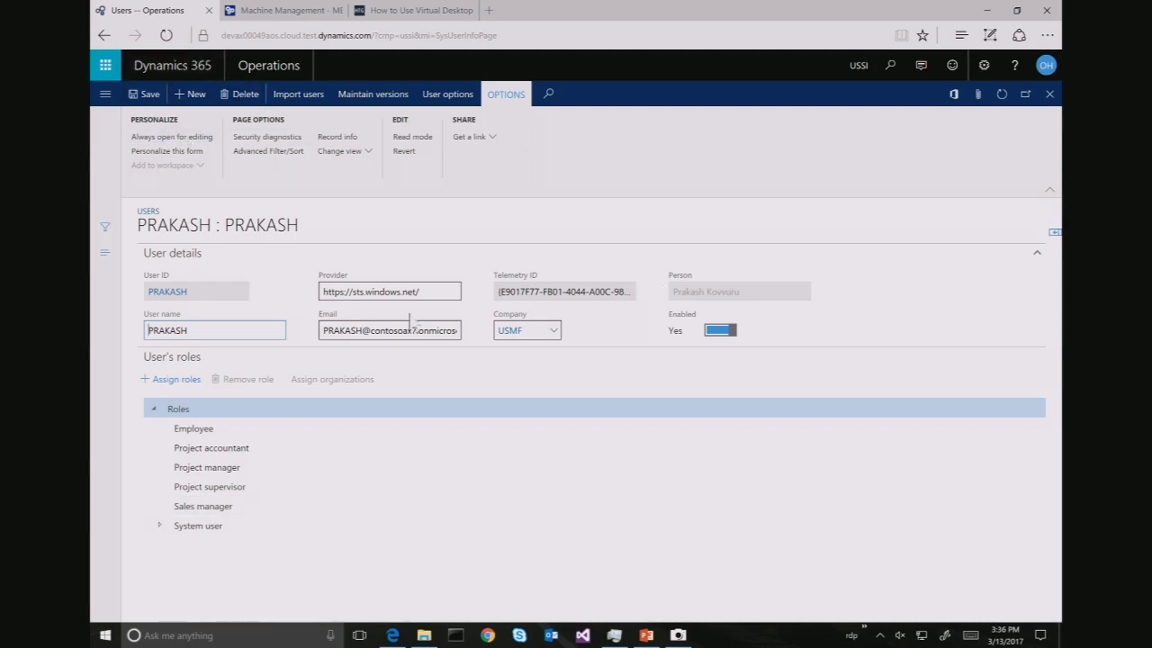
Set the third user's company to USSI, save, and close the record
click(534, 332)
text(US)
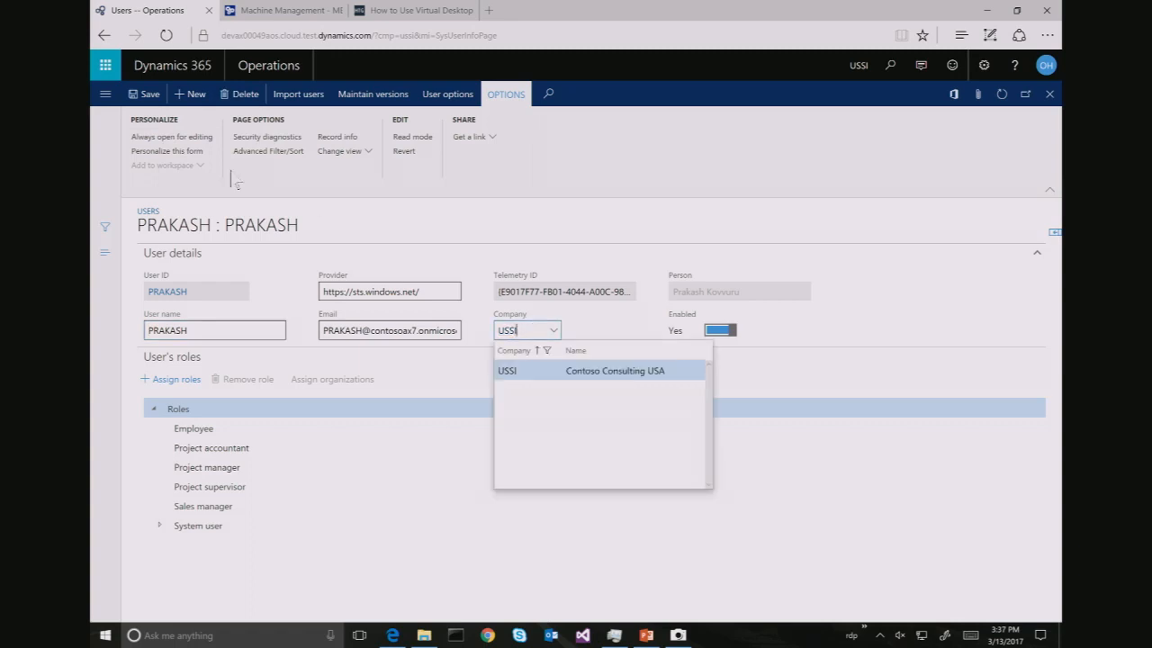
click(148, 98)
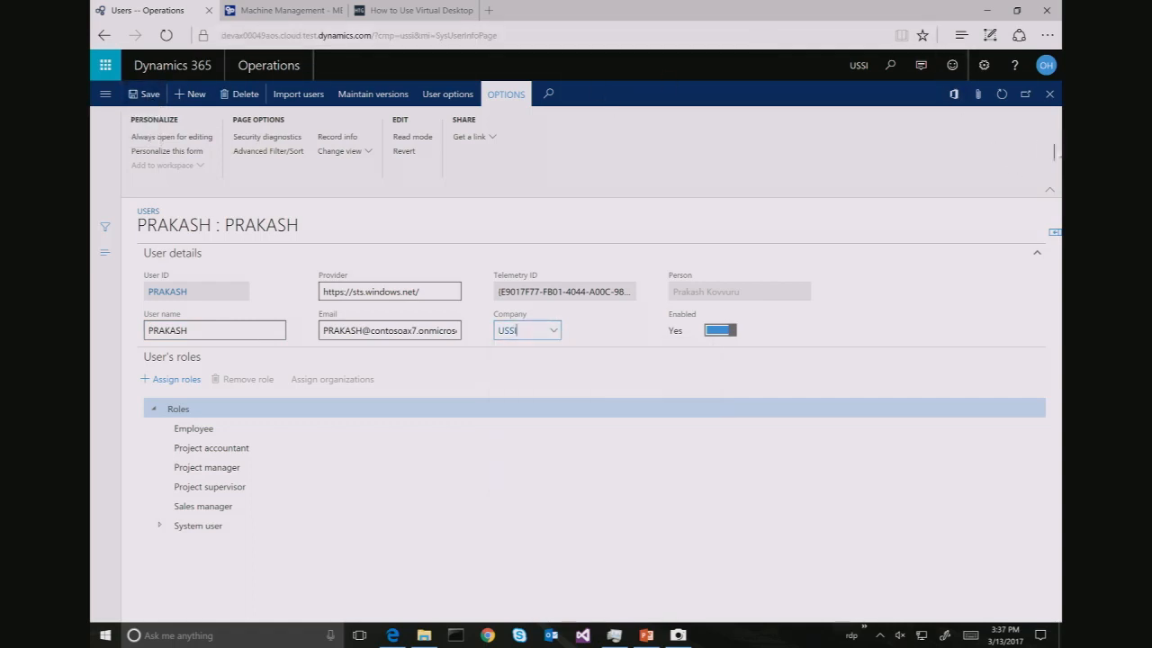
click(1050, 95)
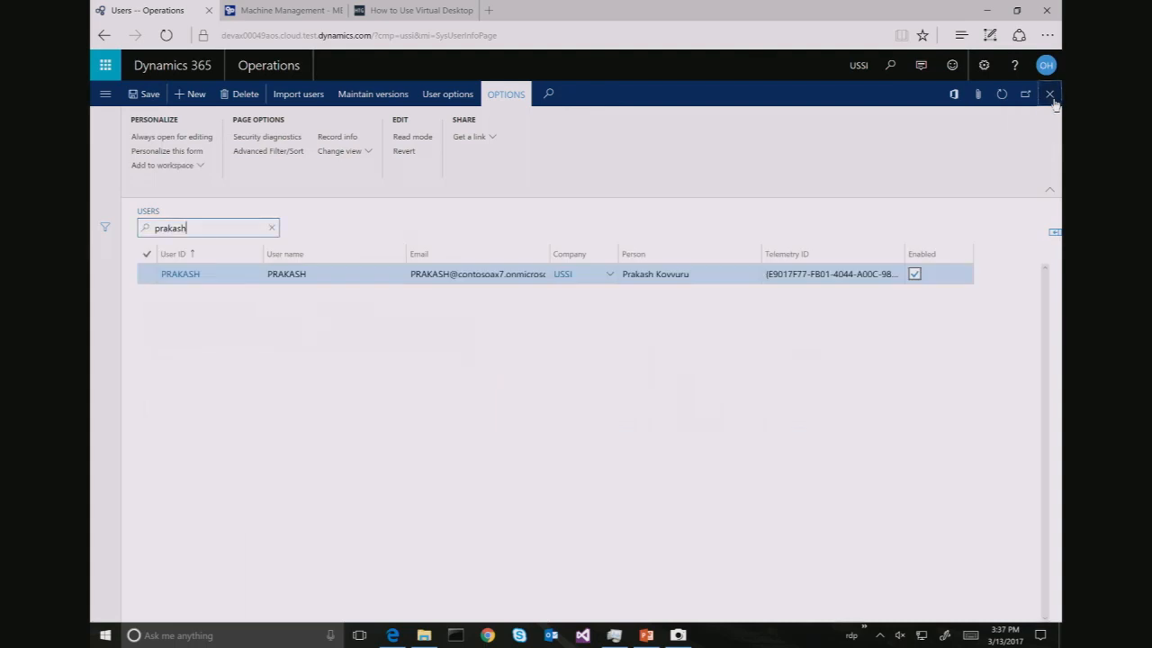
Go back from the Microsoft account chooser so Dynamics 365 reloads the dashboard
click(254, 137)
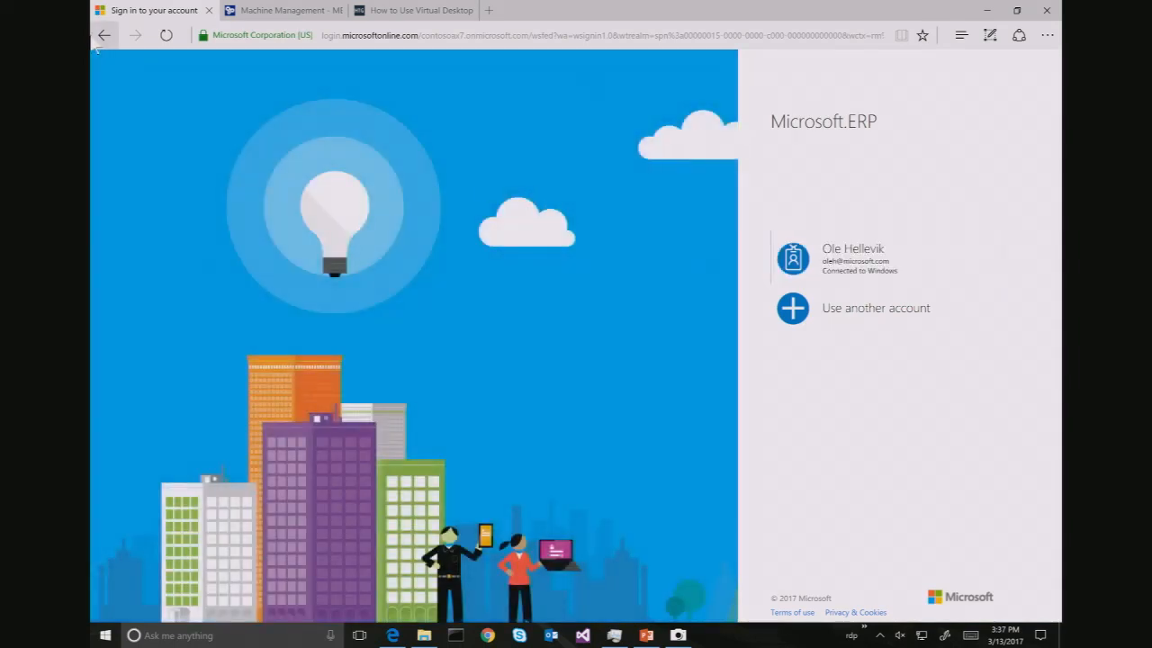
click(105, 40)
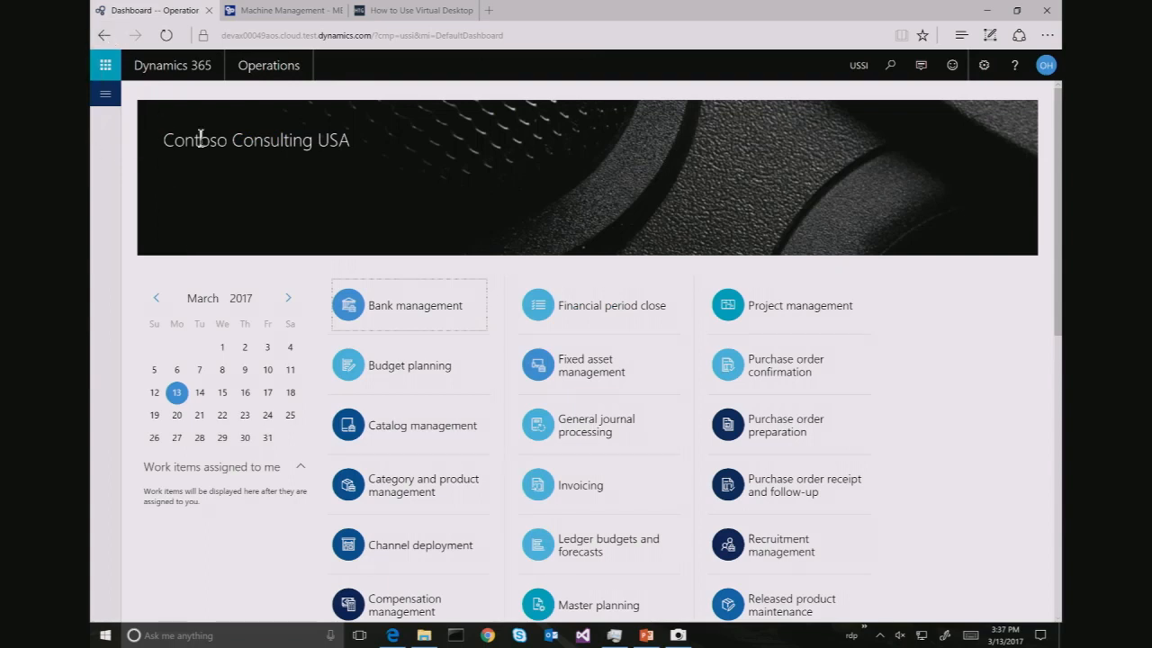
Open the Users page by searching for 'users'
click(891, 65)
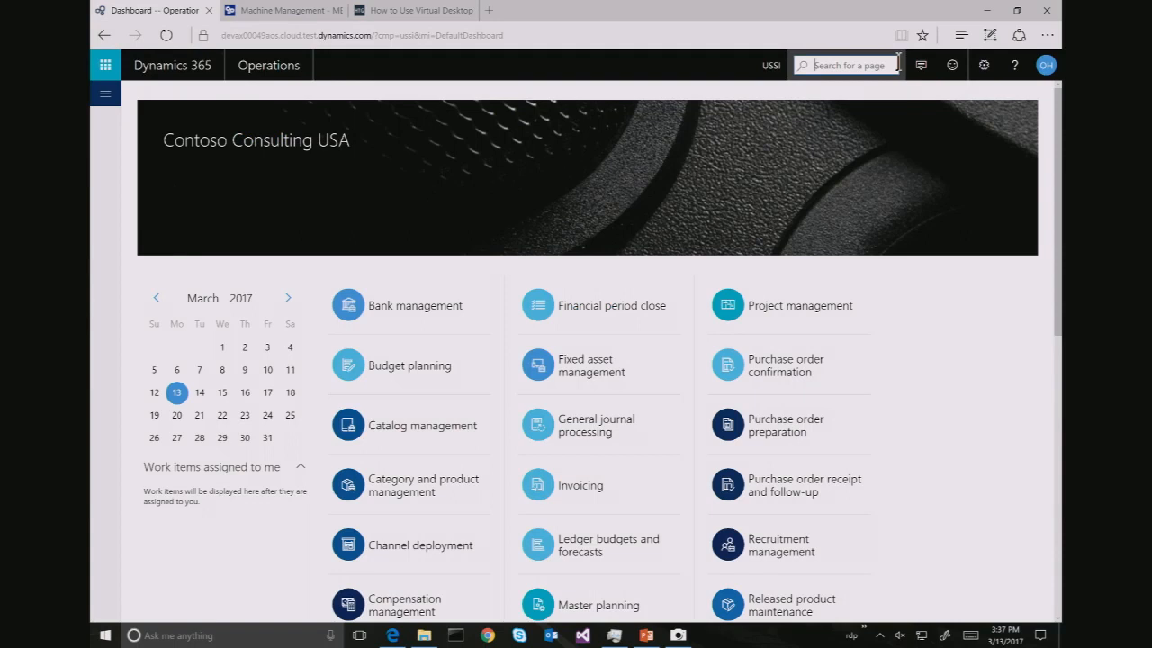
text(users)
double_click(898, 63)
key(Return)
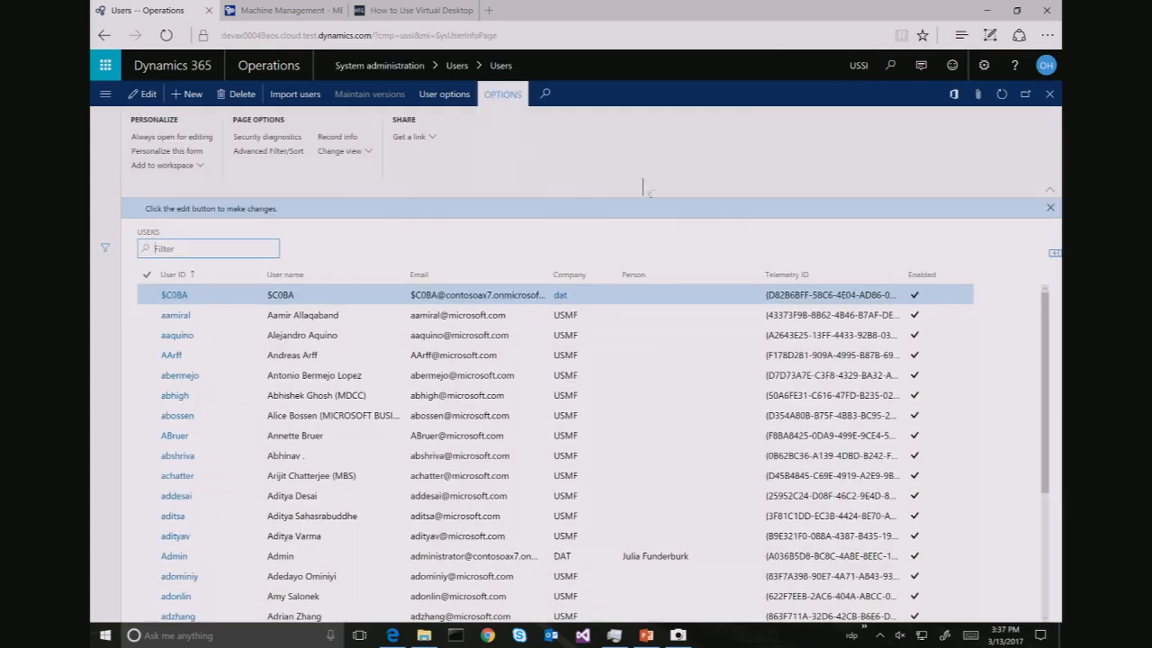
Filter the Users list by the user's name and open their details
text(ted)
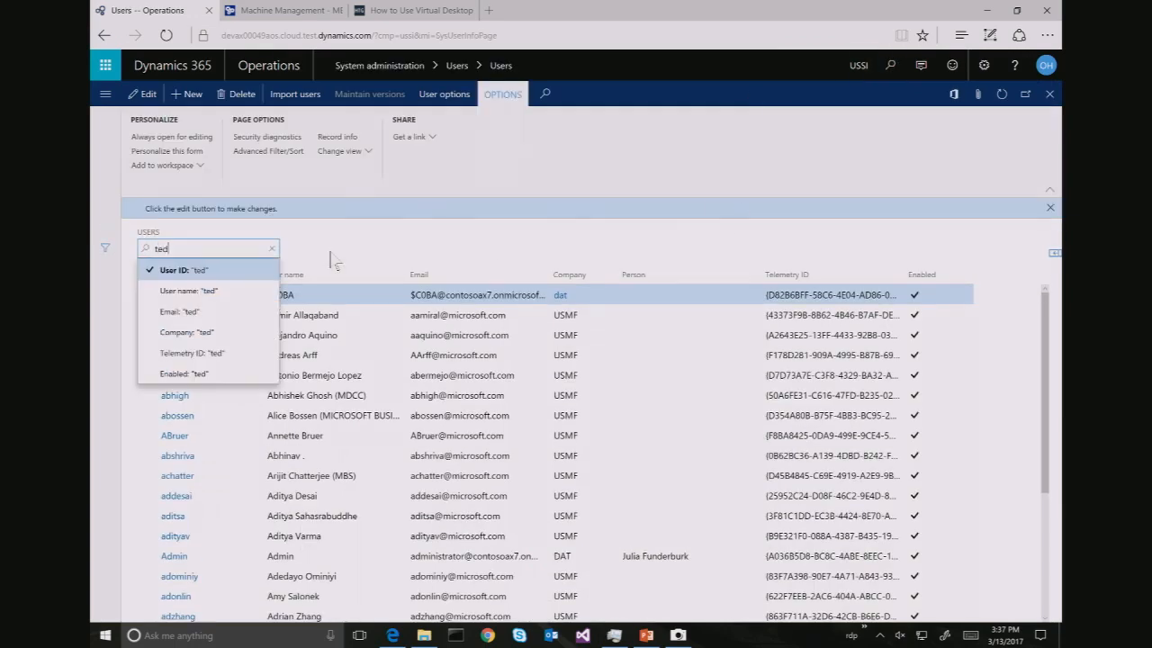
key(Return)
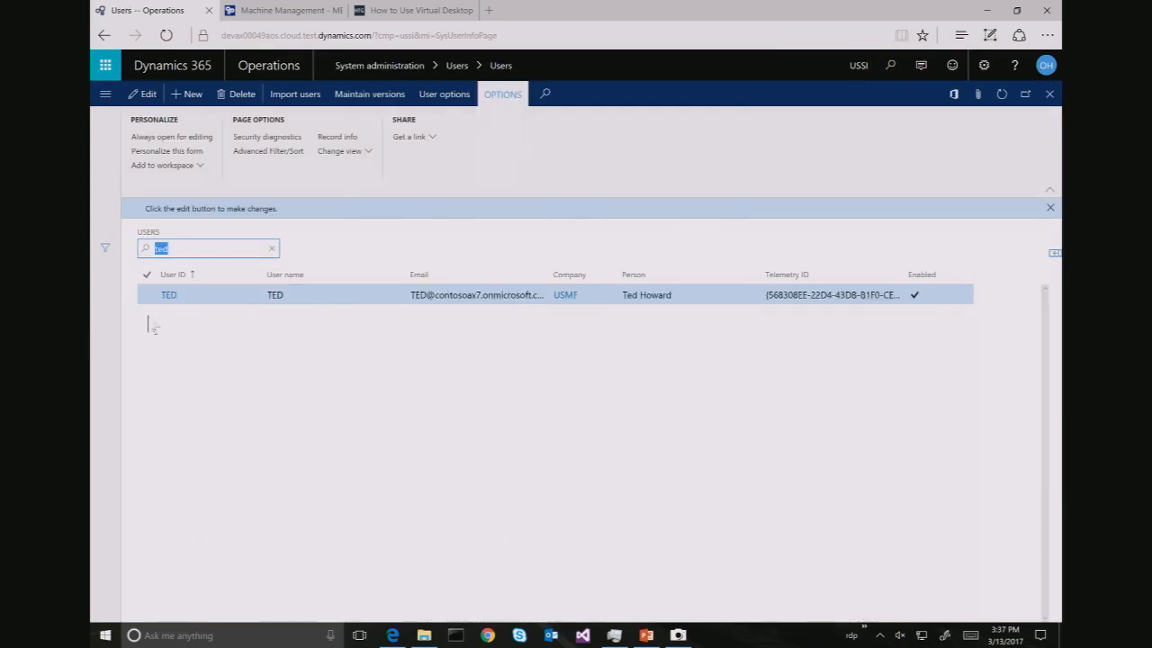
click(170, 297)
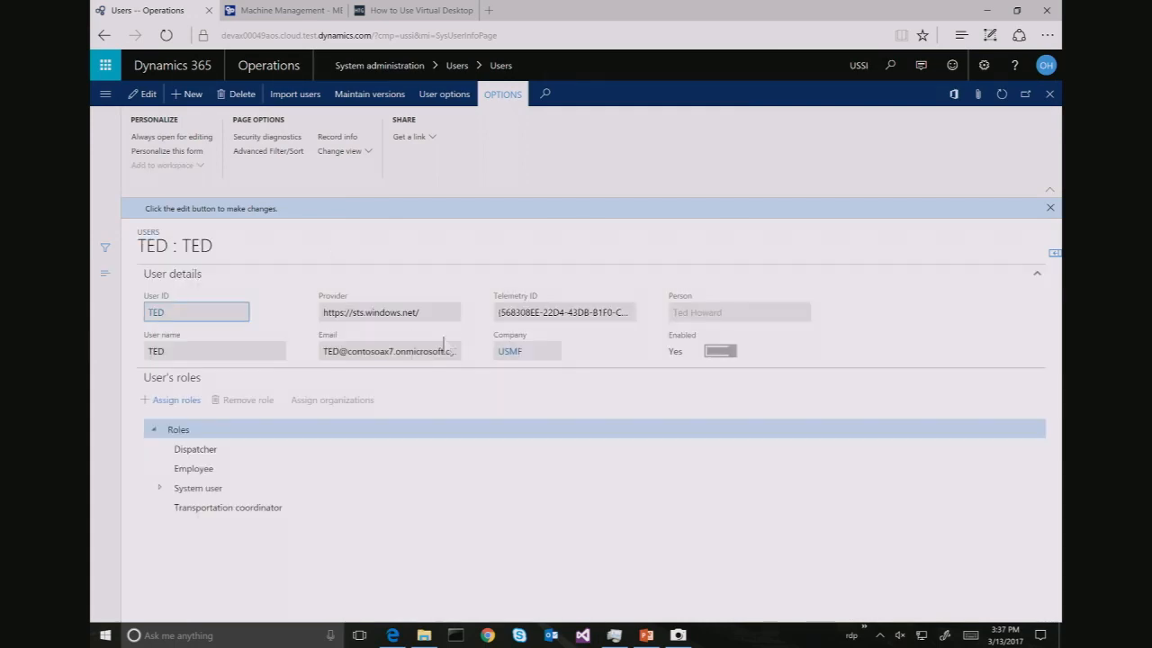
Delete the user's person relationship record in Maintain versions
click(386, 96)
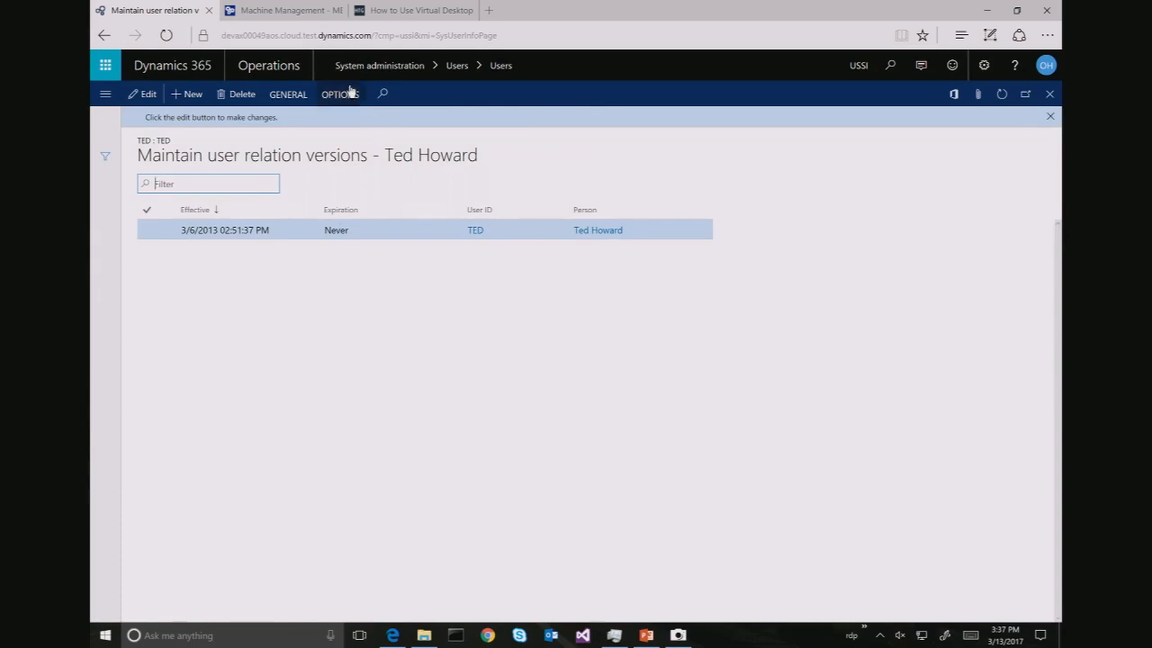
click(249, 100)
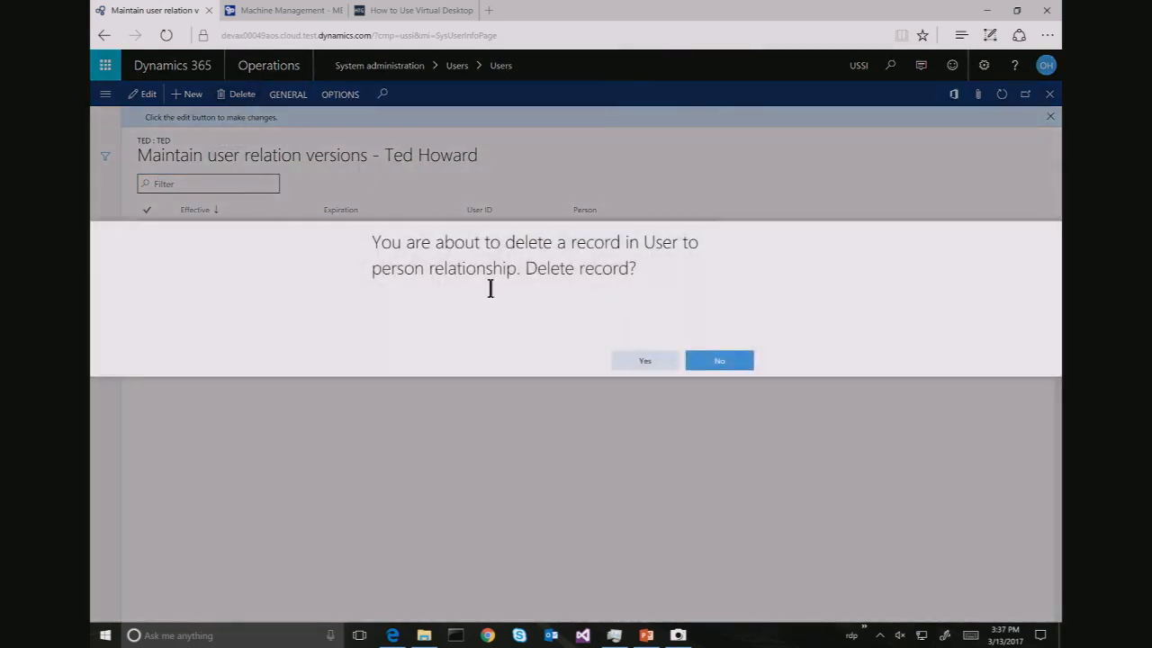
click(641, 362)
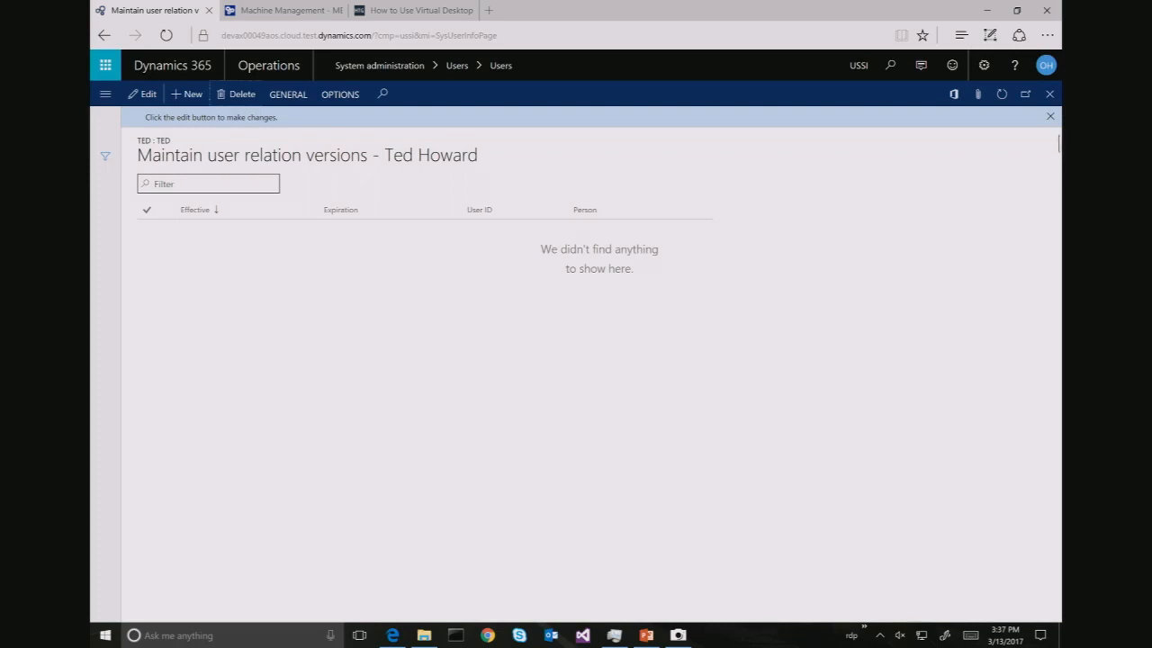
click(1048, 95)
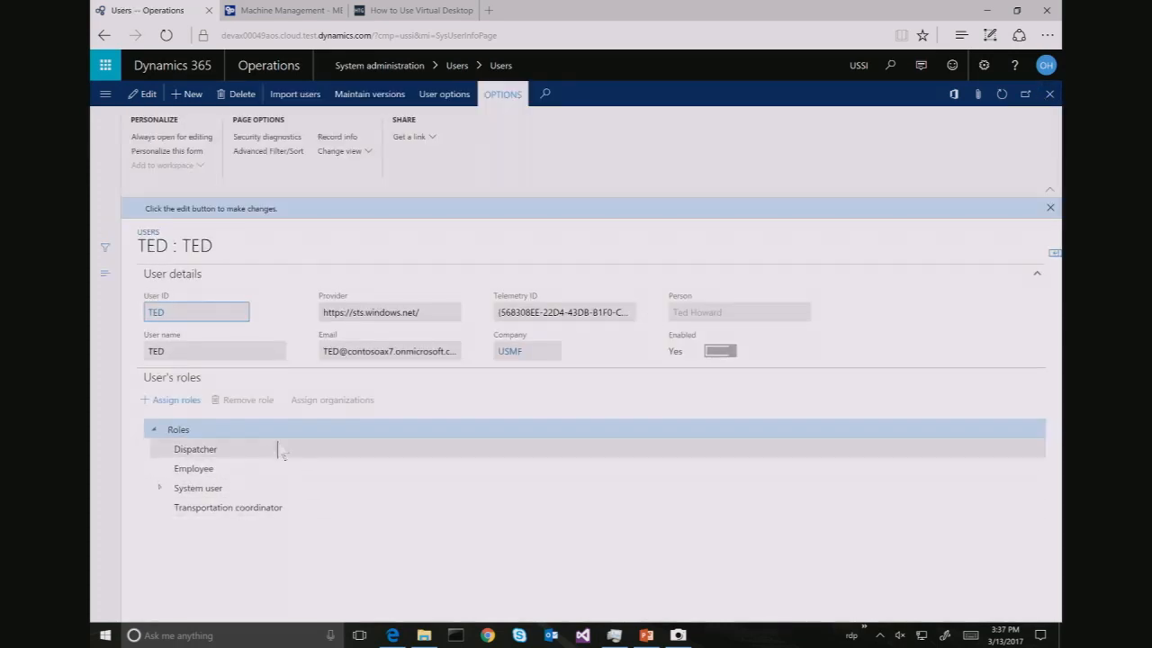
Remove the Dispatcher, Employee and Transportation coordinator roles, leaving only System user
click(243, 454)
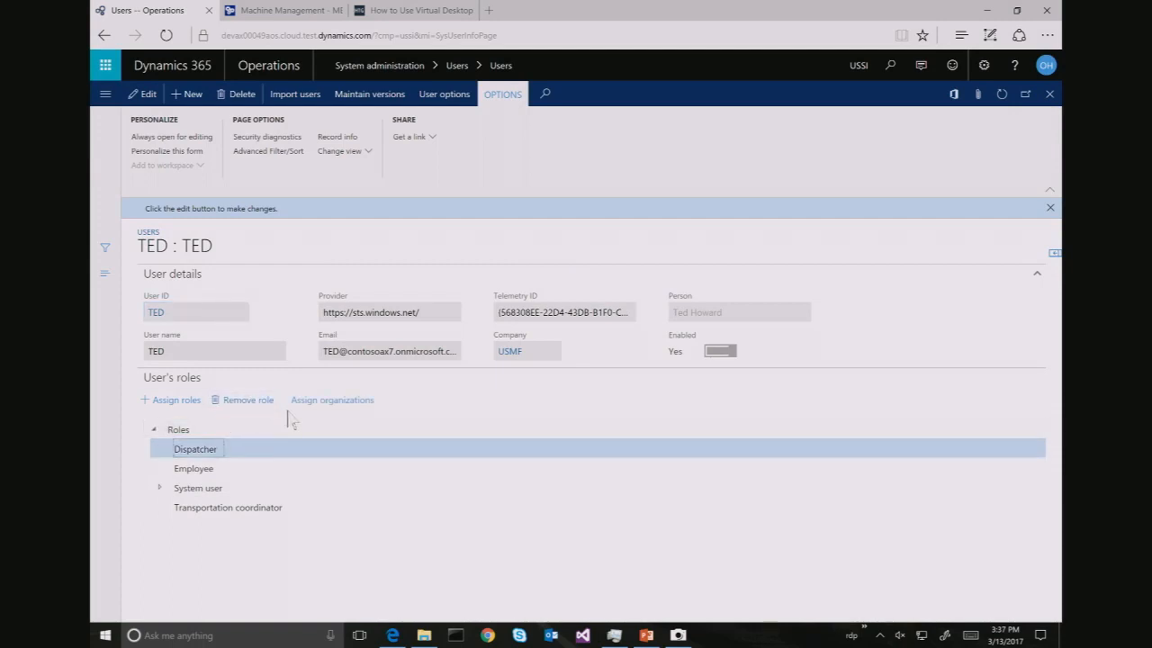
click(258, 405)
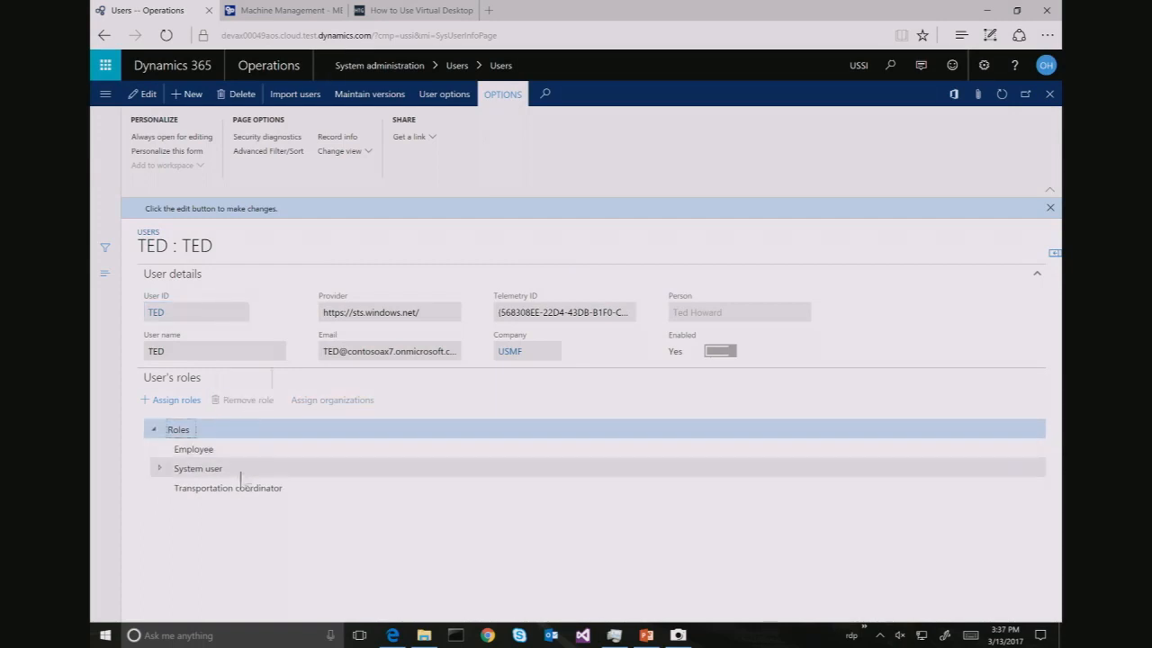
click(249, 450)
click(257, 404)
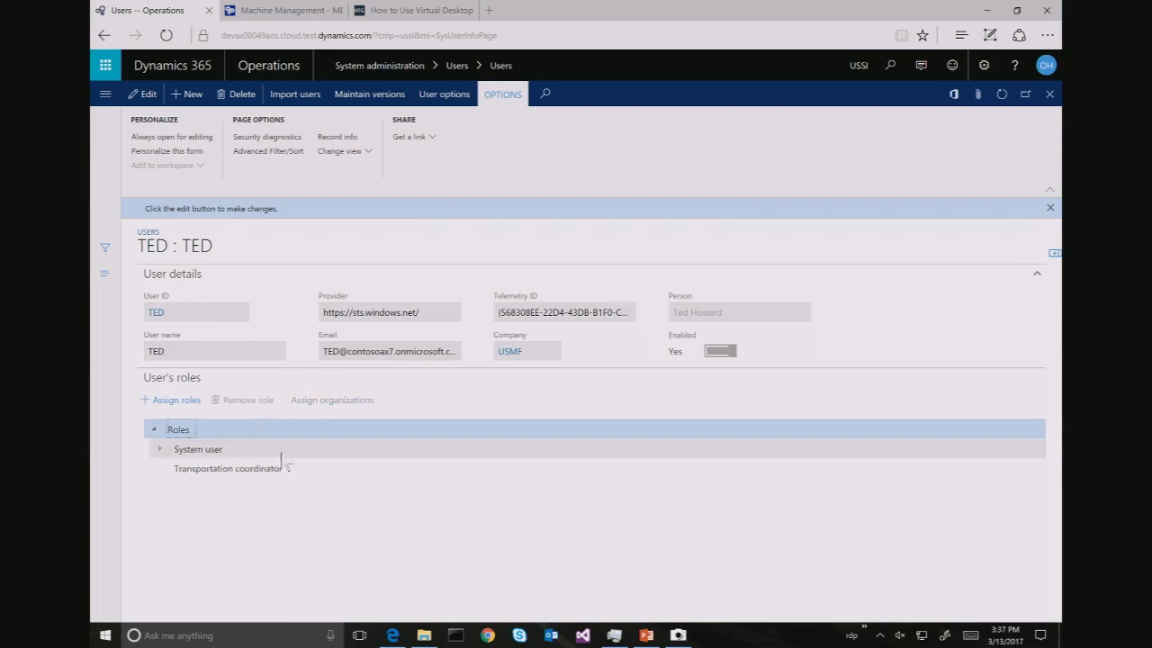
click(290, 471)
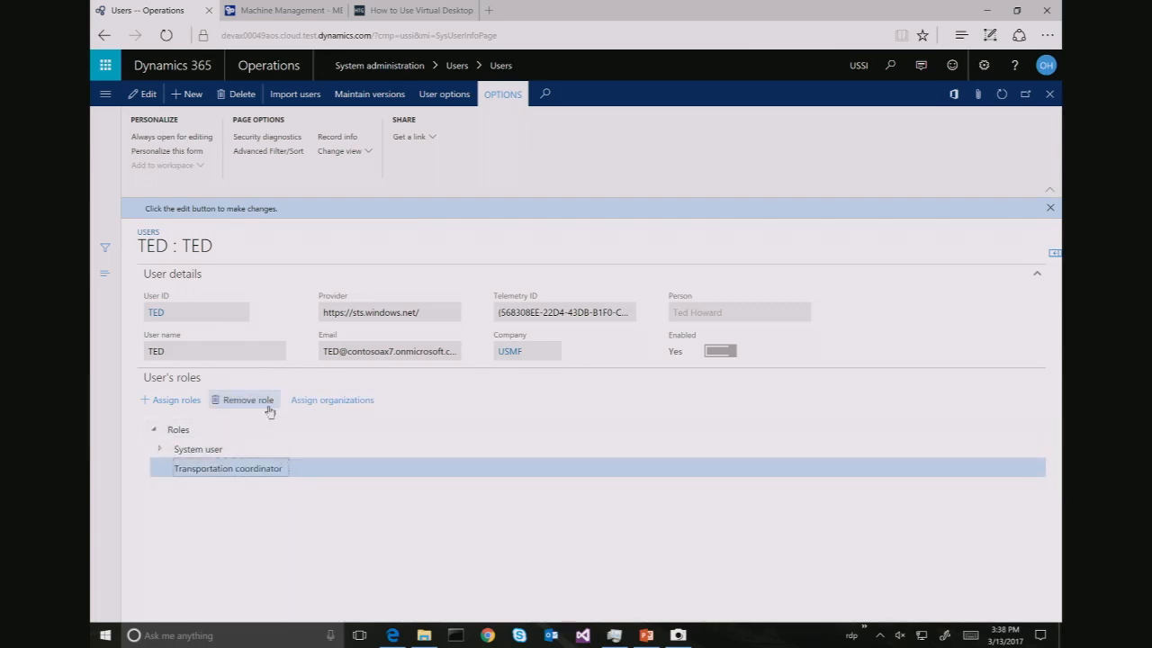
click(268, 405)
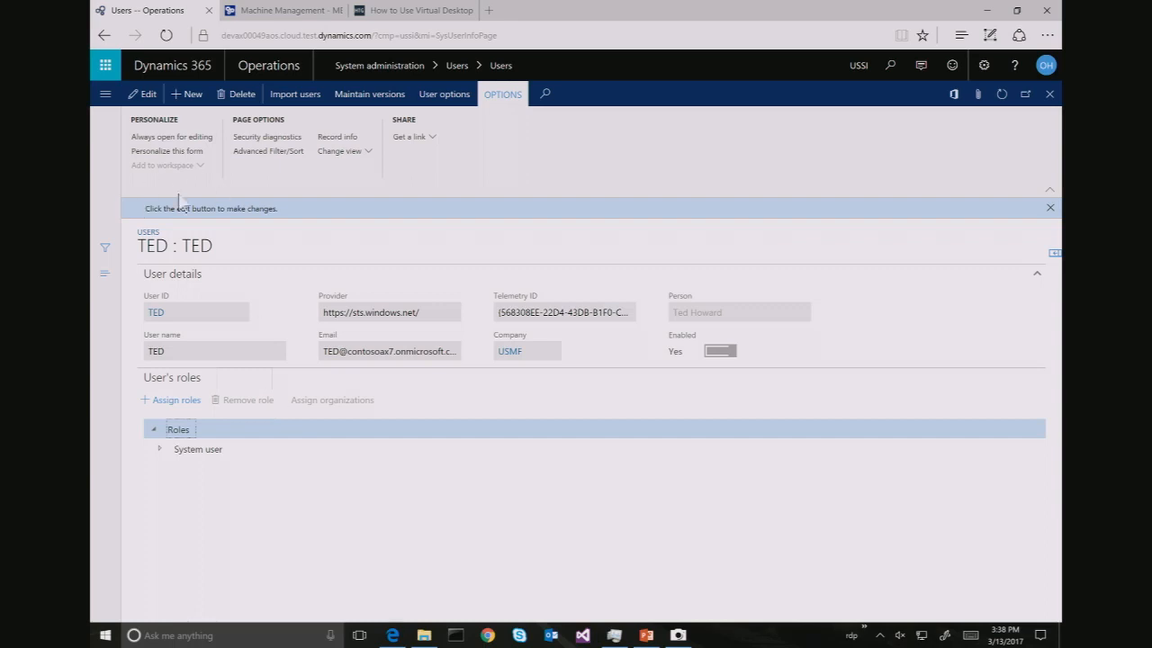
Assign the Timesheet delegate user role to the user in Assign roles
click(187, 402)
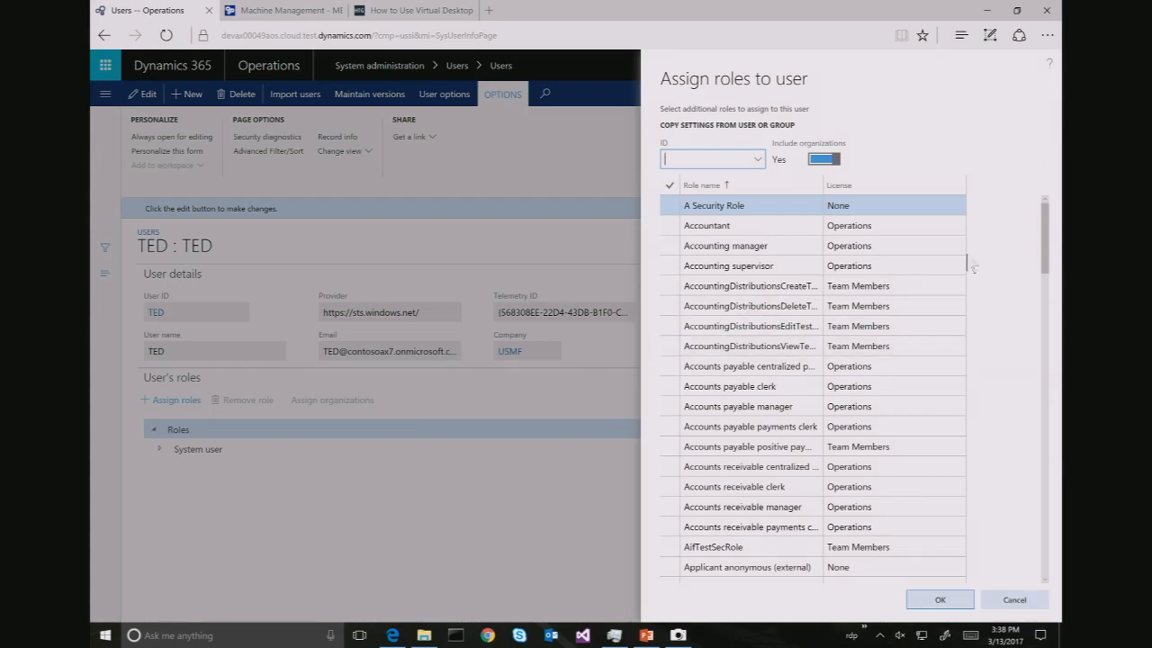
drag(1044, 260, 1051, 550)
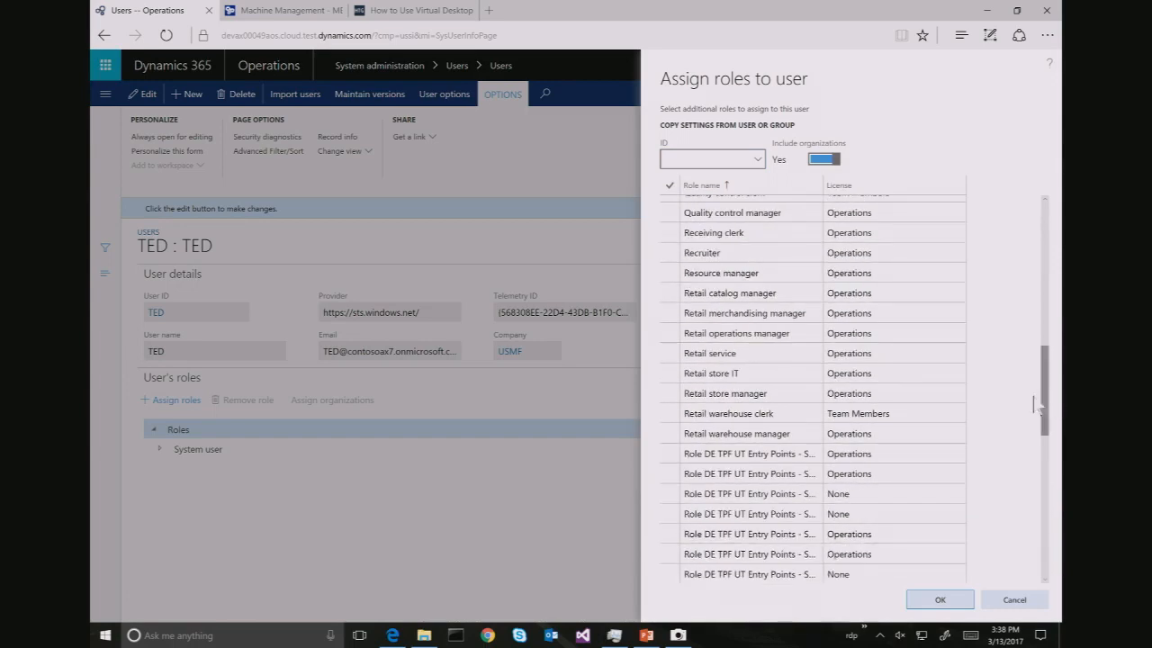
drag(1044, 378, 1058, 511)
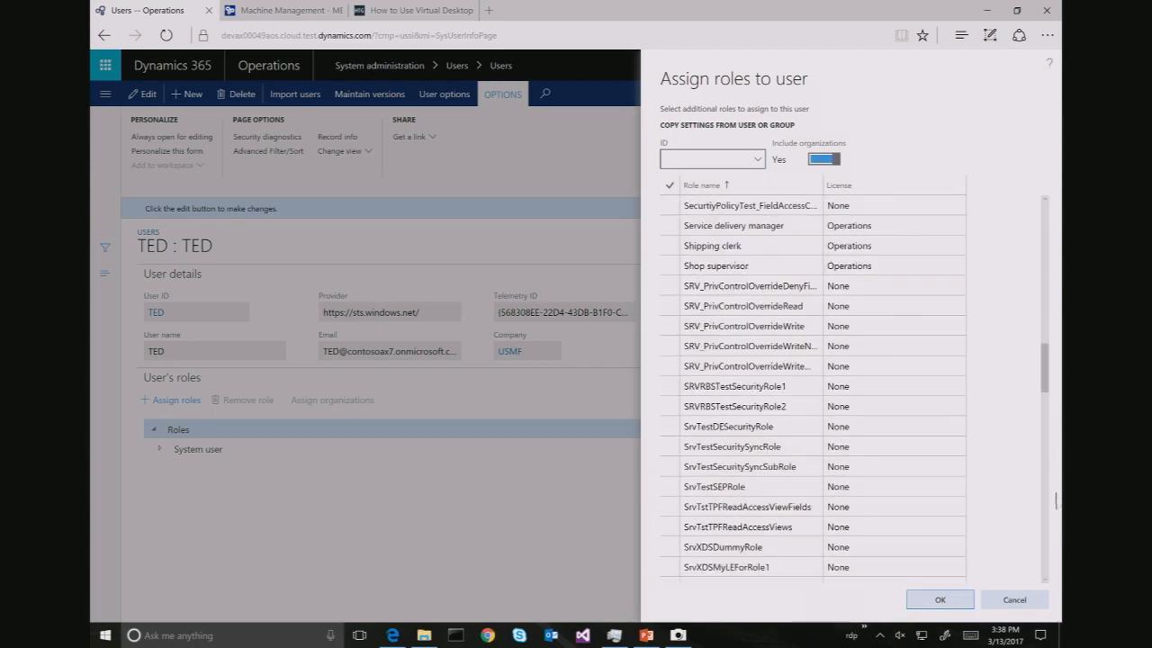
drag(1042, 392, 1061, 535)
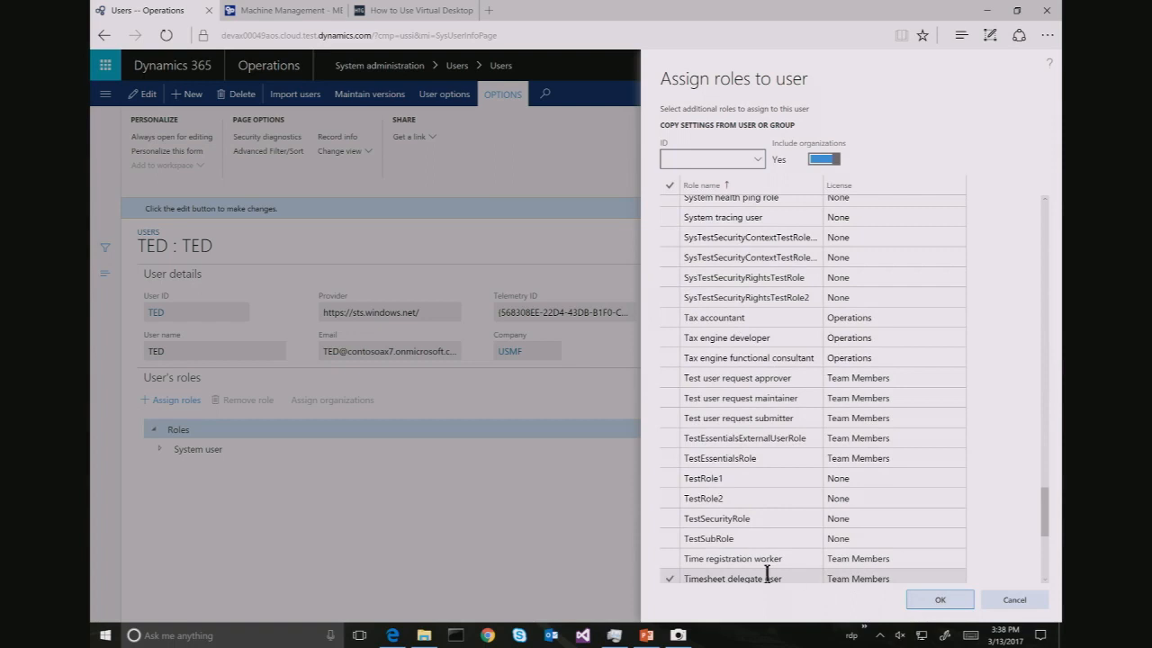
click(669, 580)
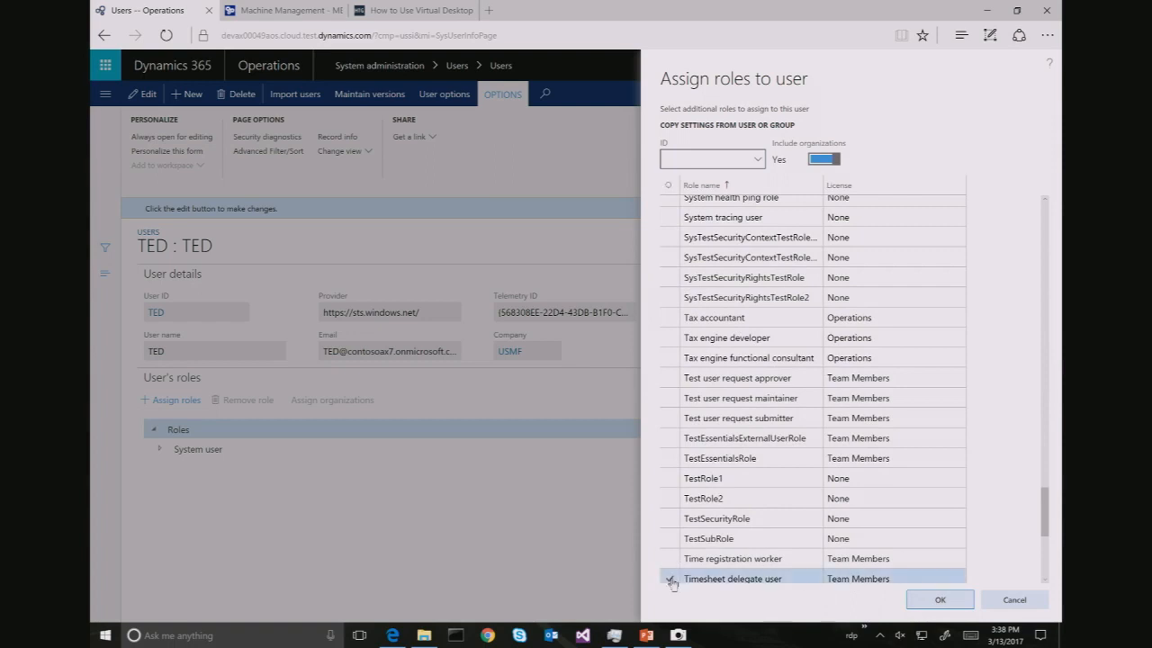
click(941, 600)
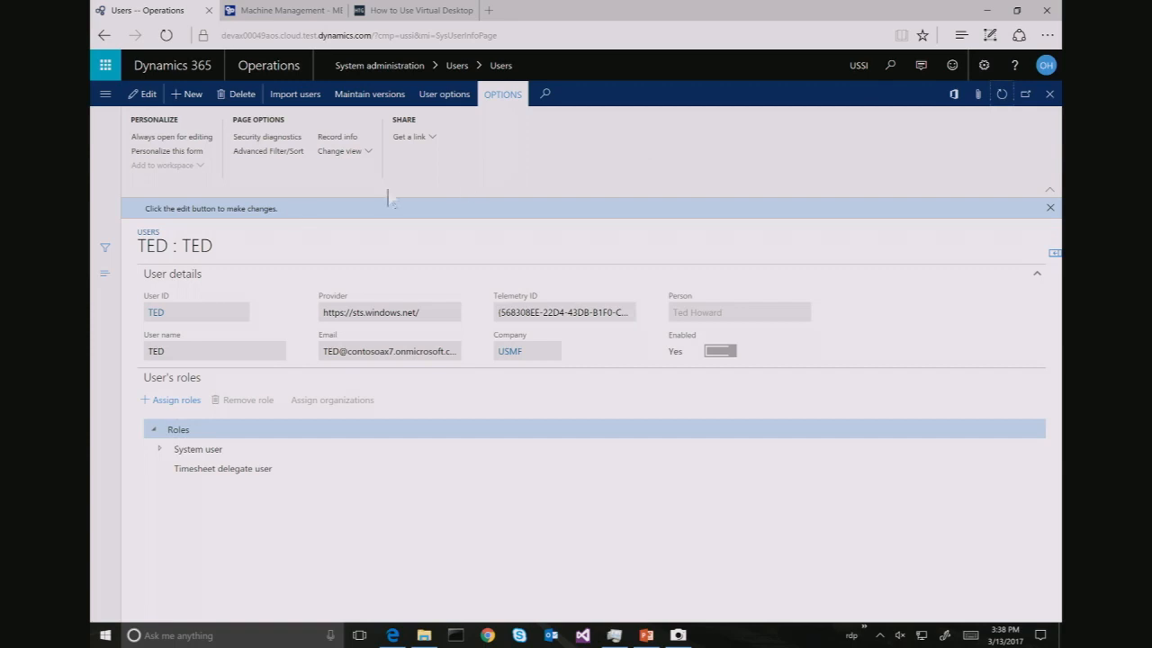
Delete the user-to-person relation version and refresh the user record so no person is linked
click(385, 97)
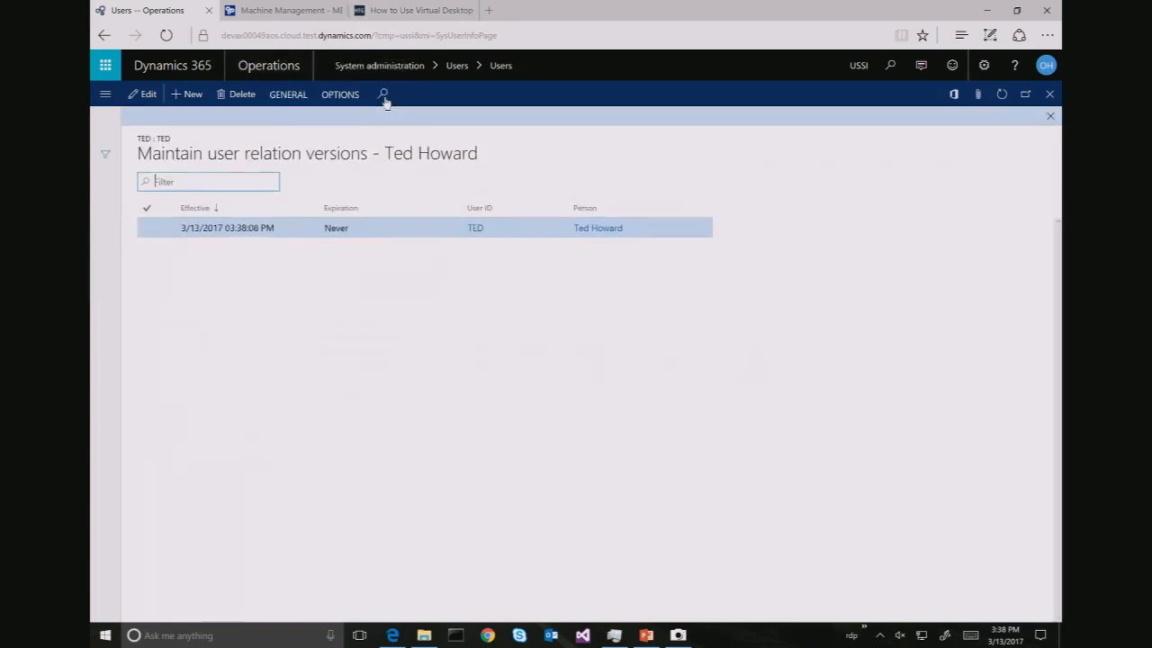
click(244, 97)
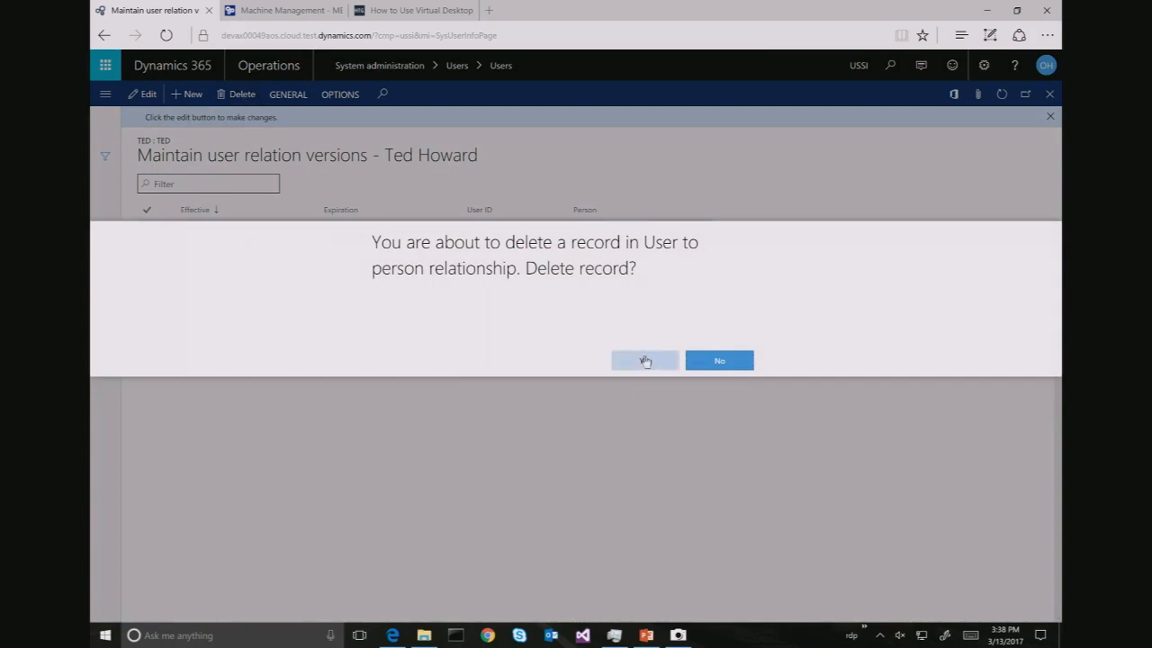
click(644, 361)
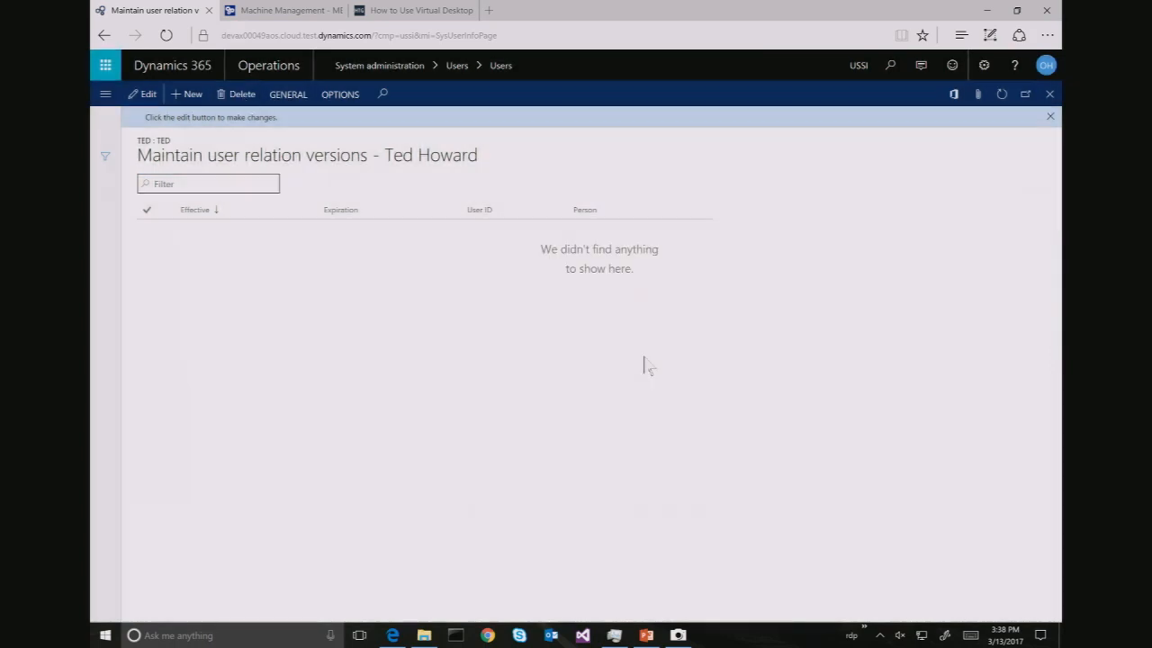
click(1049, 95)
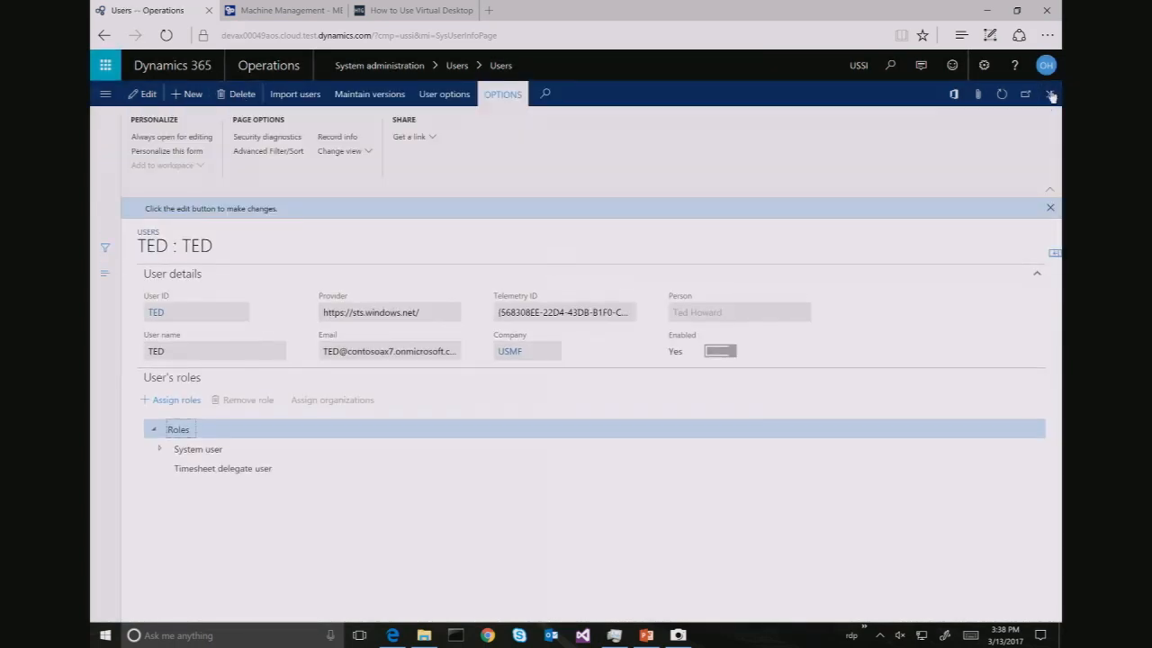
click(1003, 95)
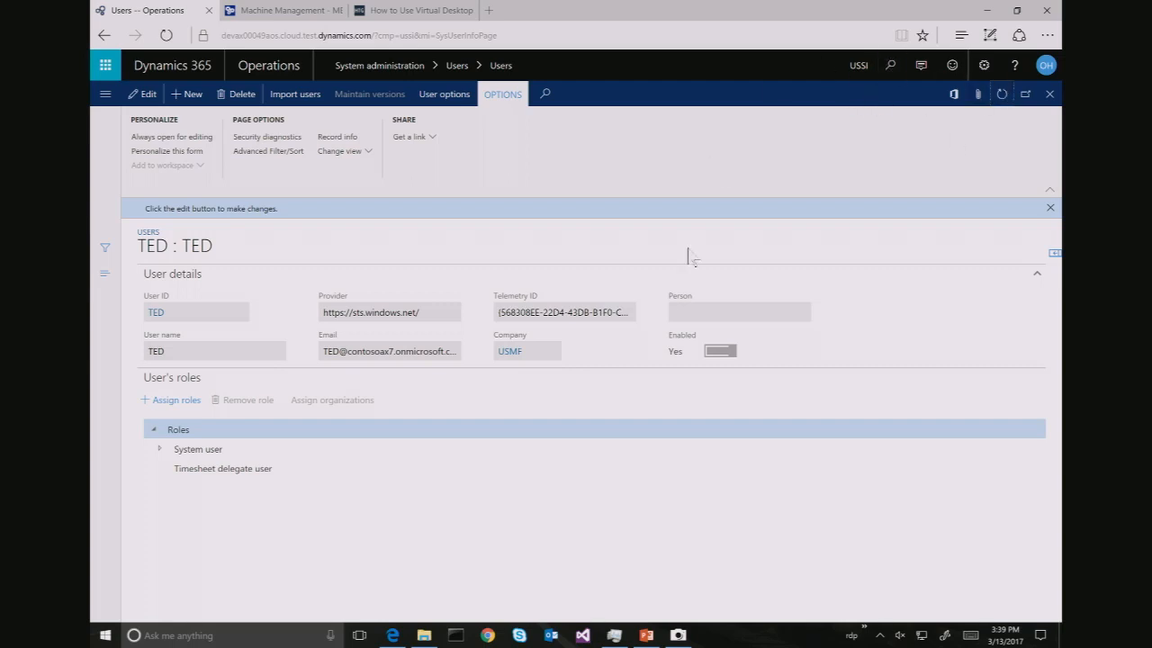
Edit the user record and change its Company from USMF to USSI
click(142, 93)
click(533, 333)
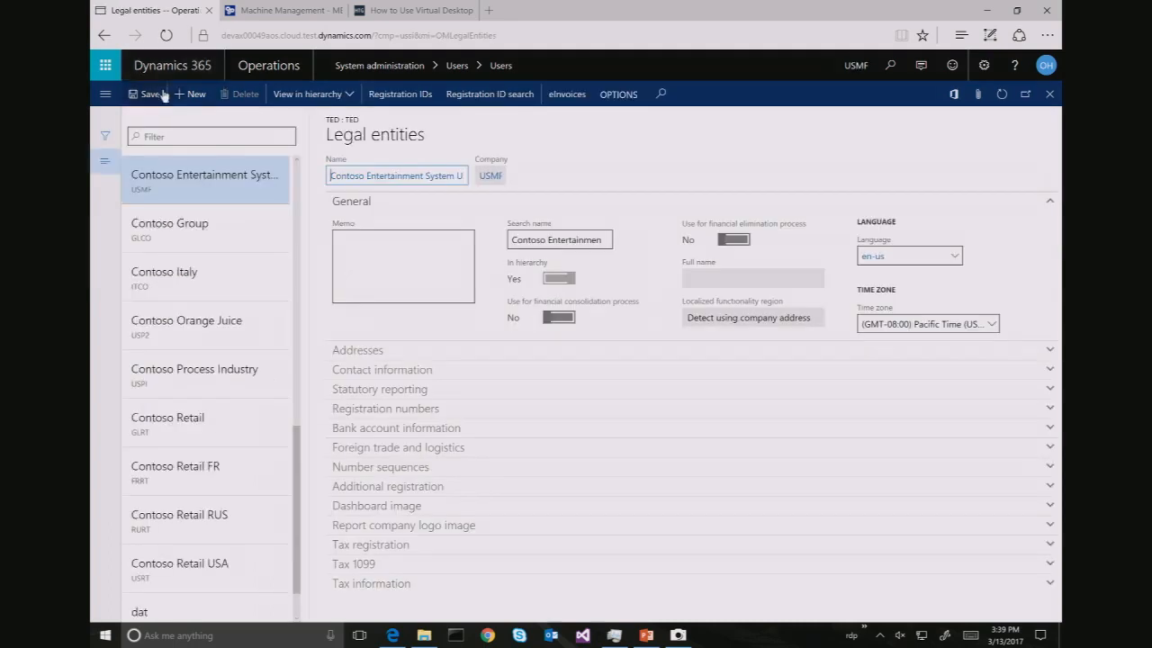
click(103, 35)
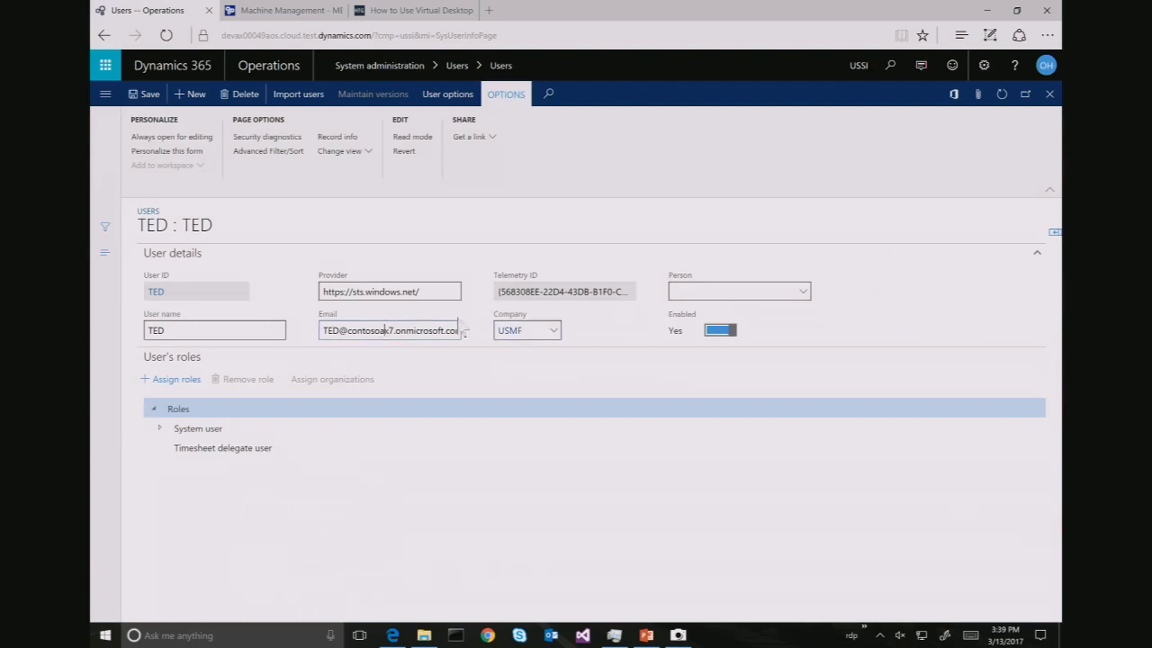
click(537, 335)
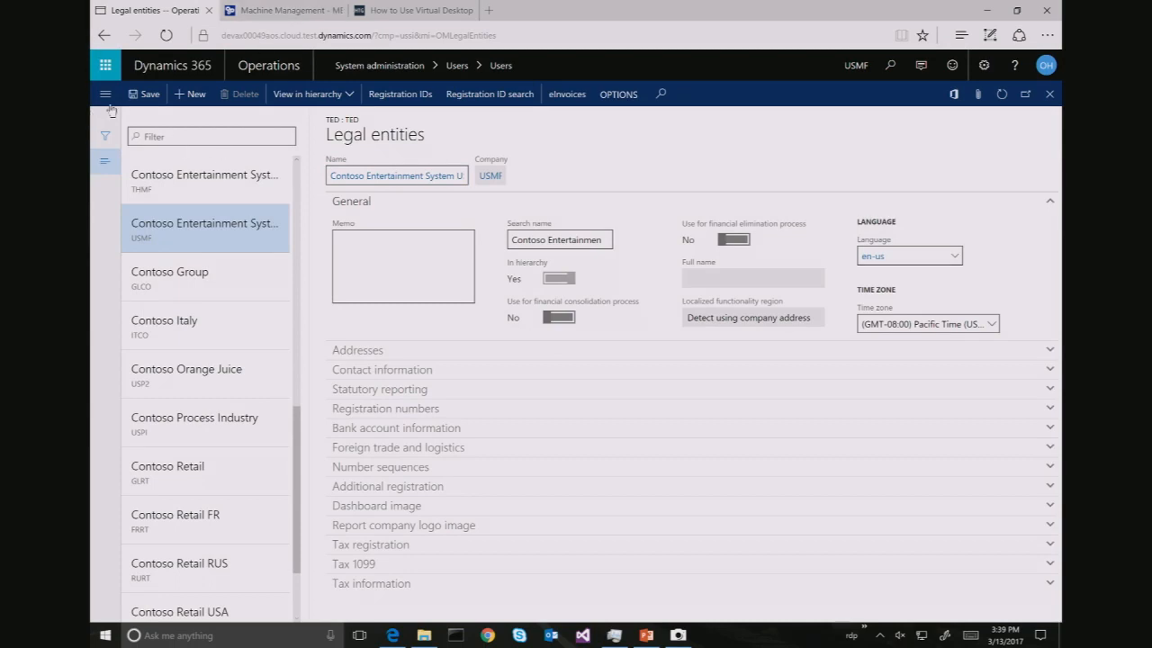
click(105, 35)
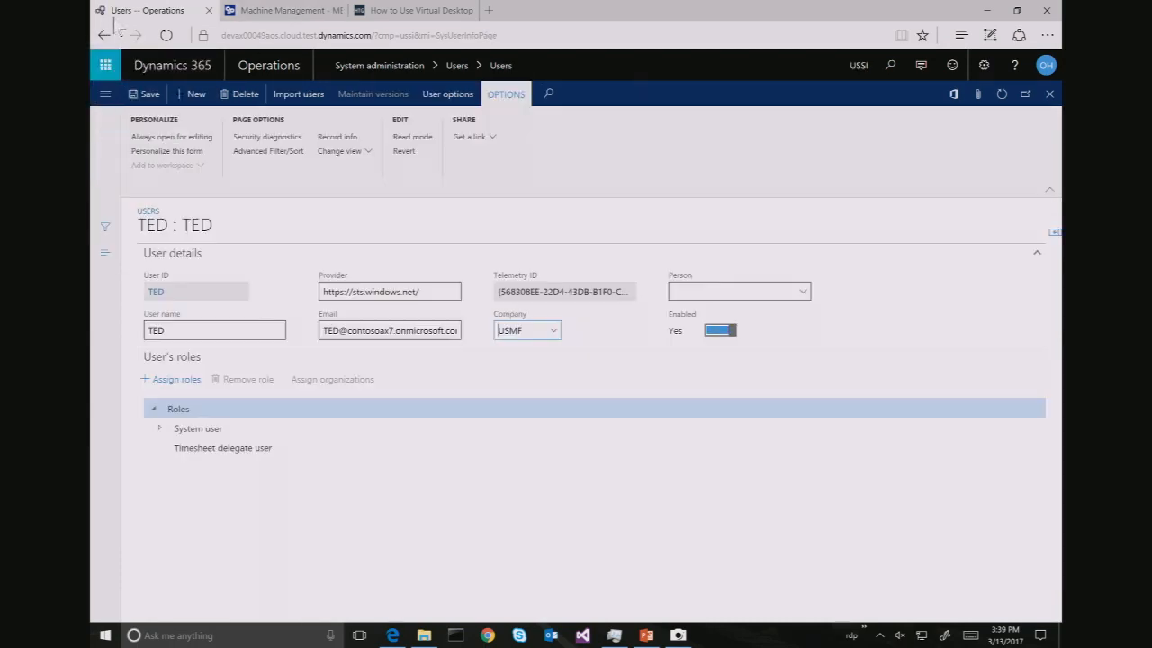
click(528, 331)
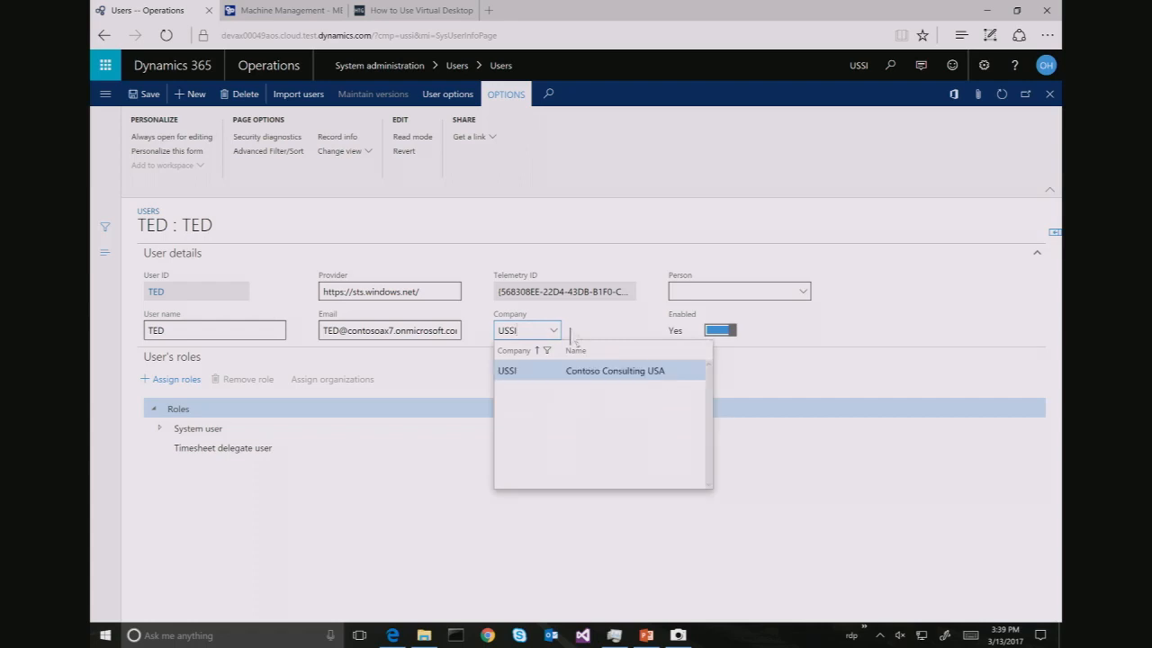
click(146, 95)
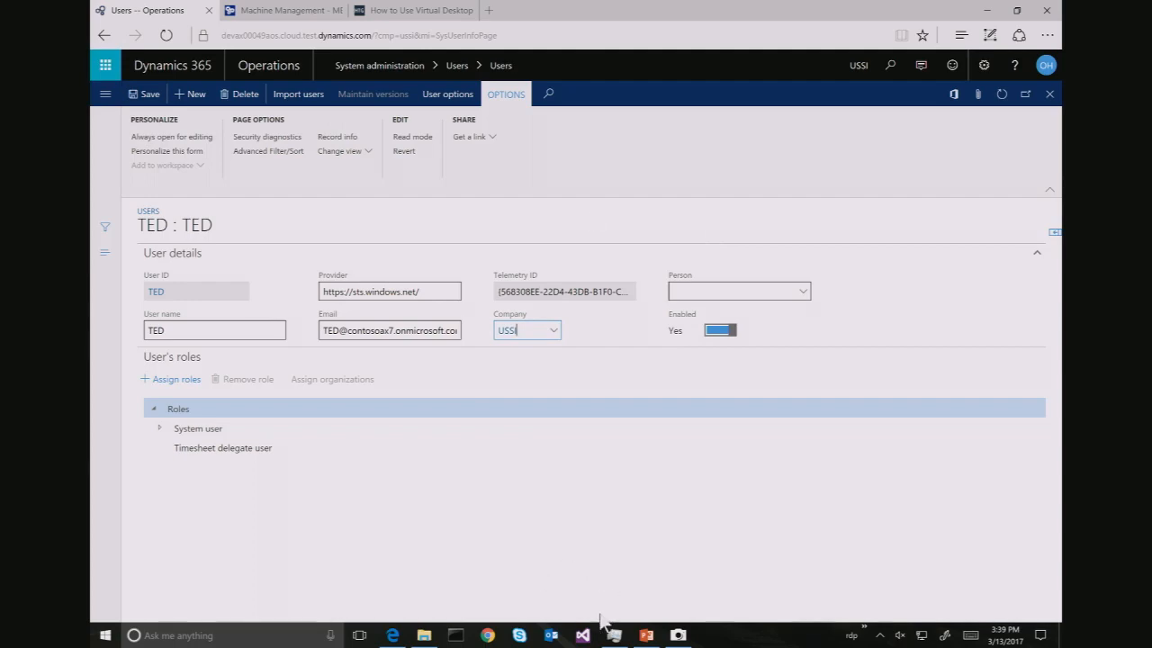
Switch to the other virtual desktop and sign out of that Dynamics session
key(ctrl+super+Right)
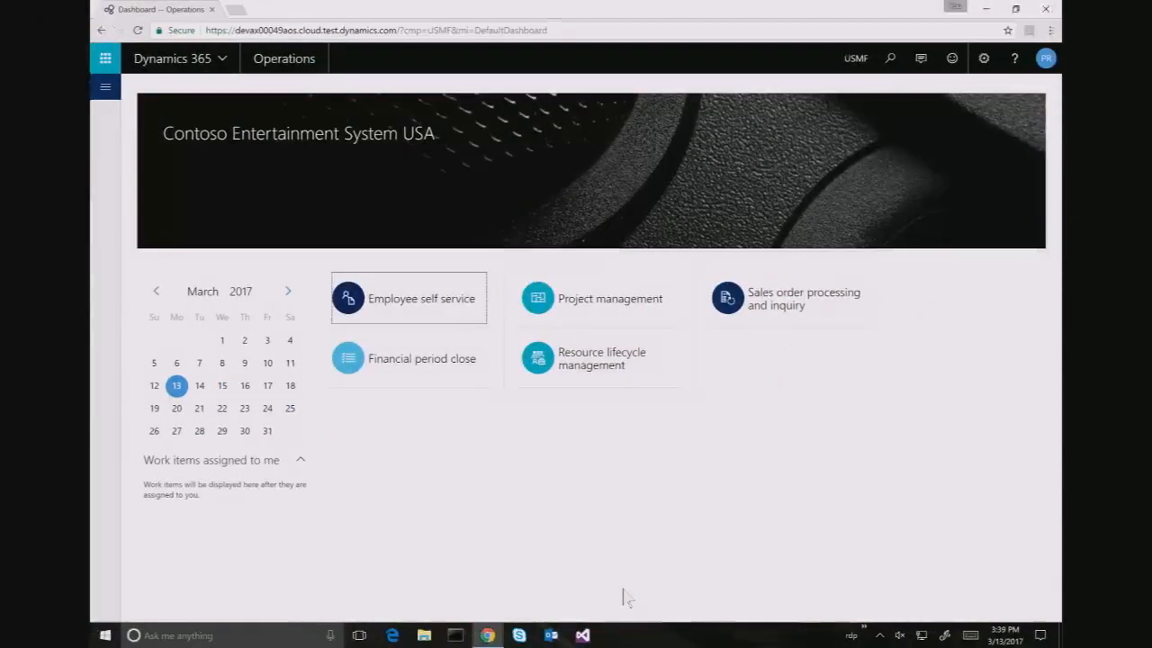
key(ctrl+super+Right)
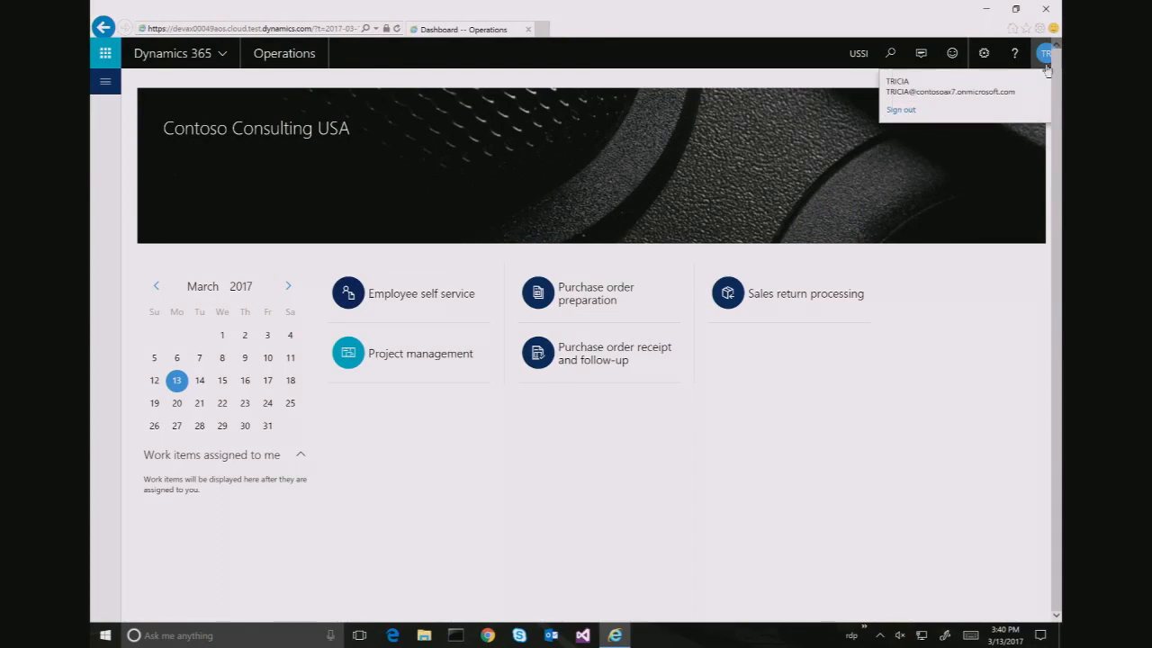
click(907, 110)
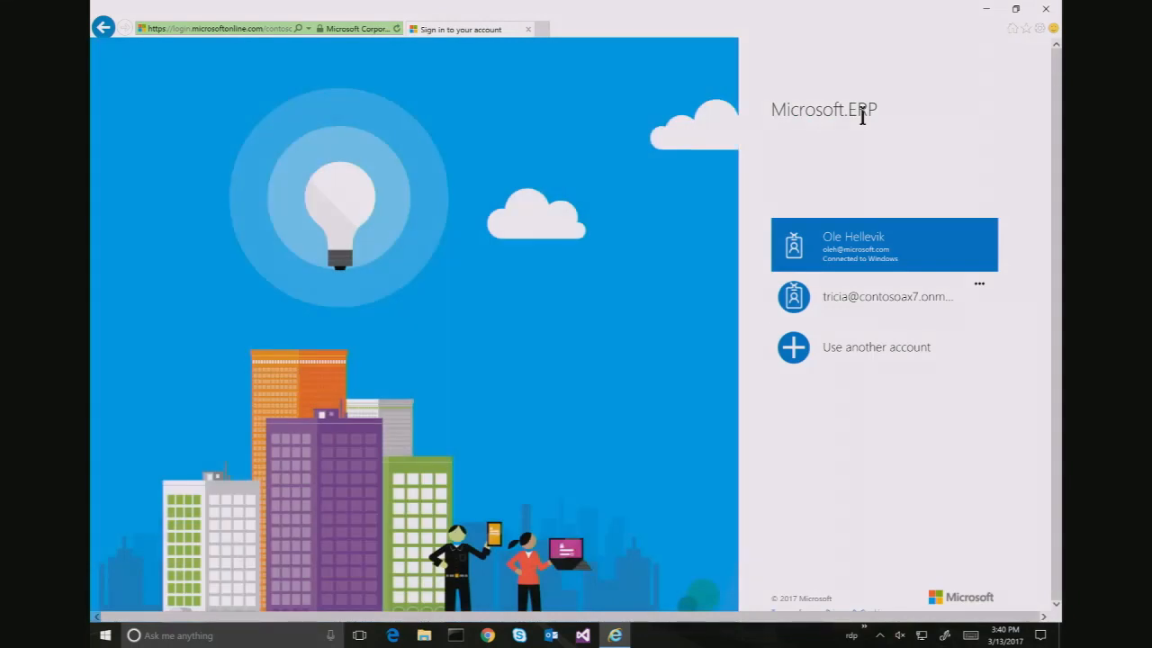
click(862, 302)
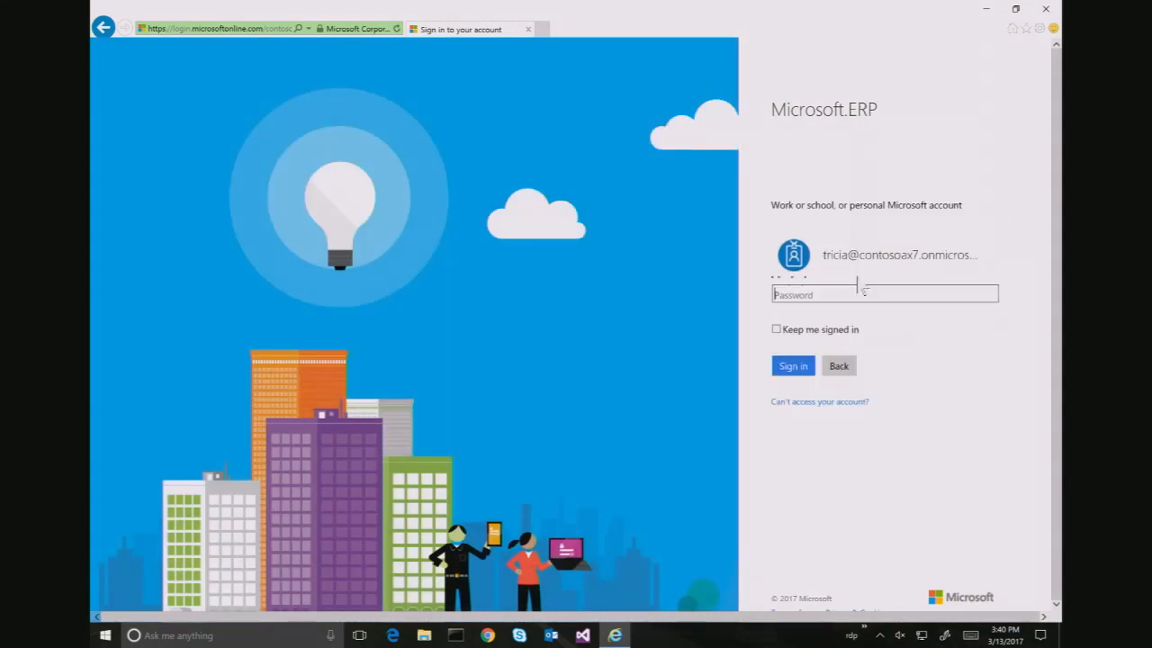
click(103, 28)
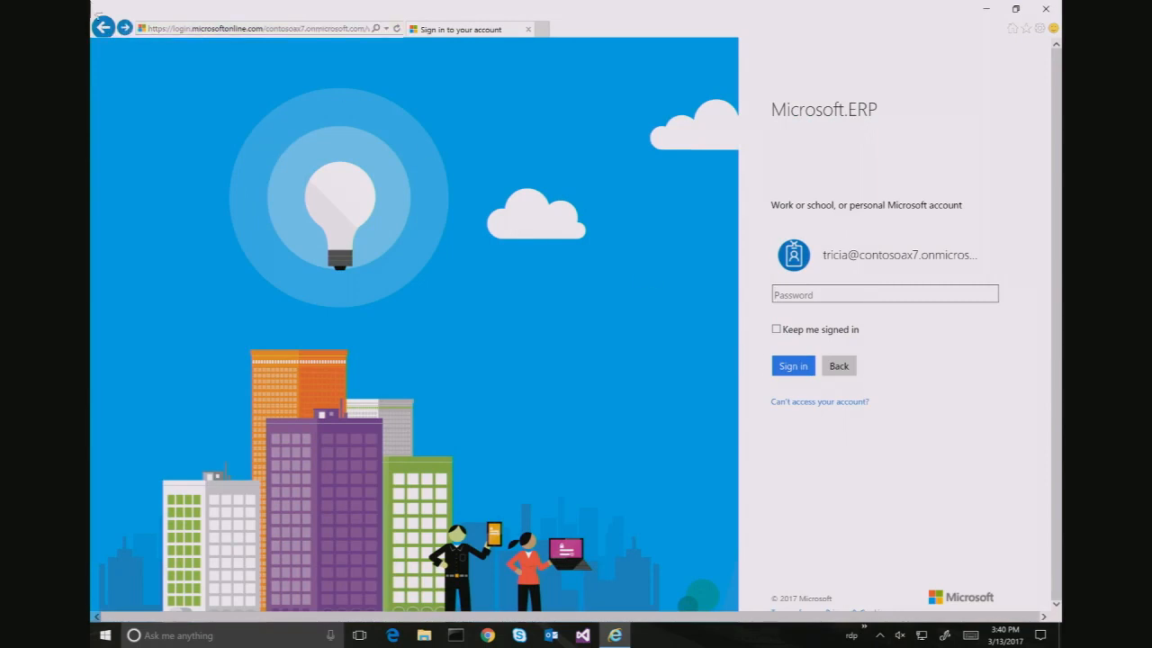
click(103, 27)
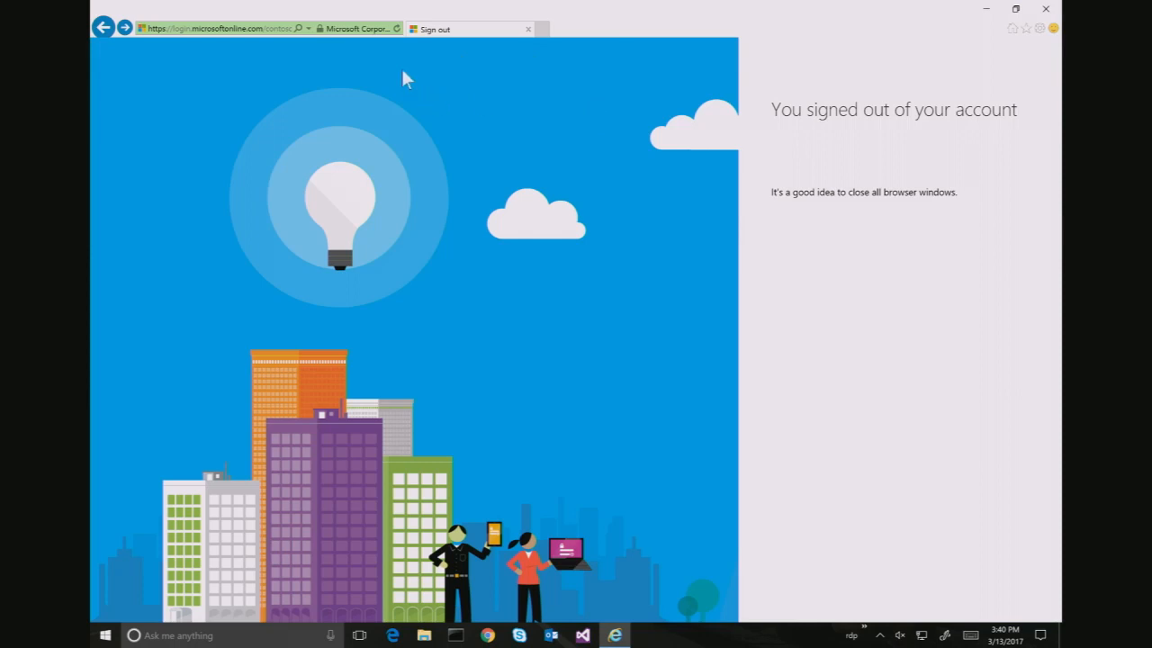
click(254, 25)
text(dev)
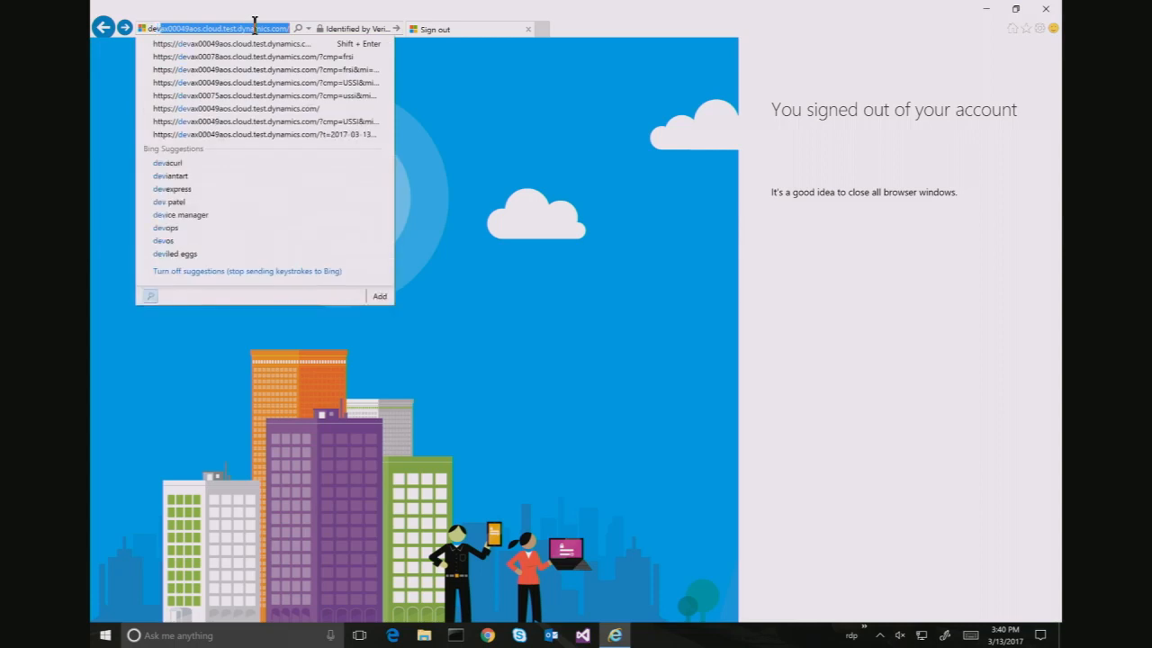
key(Return)
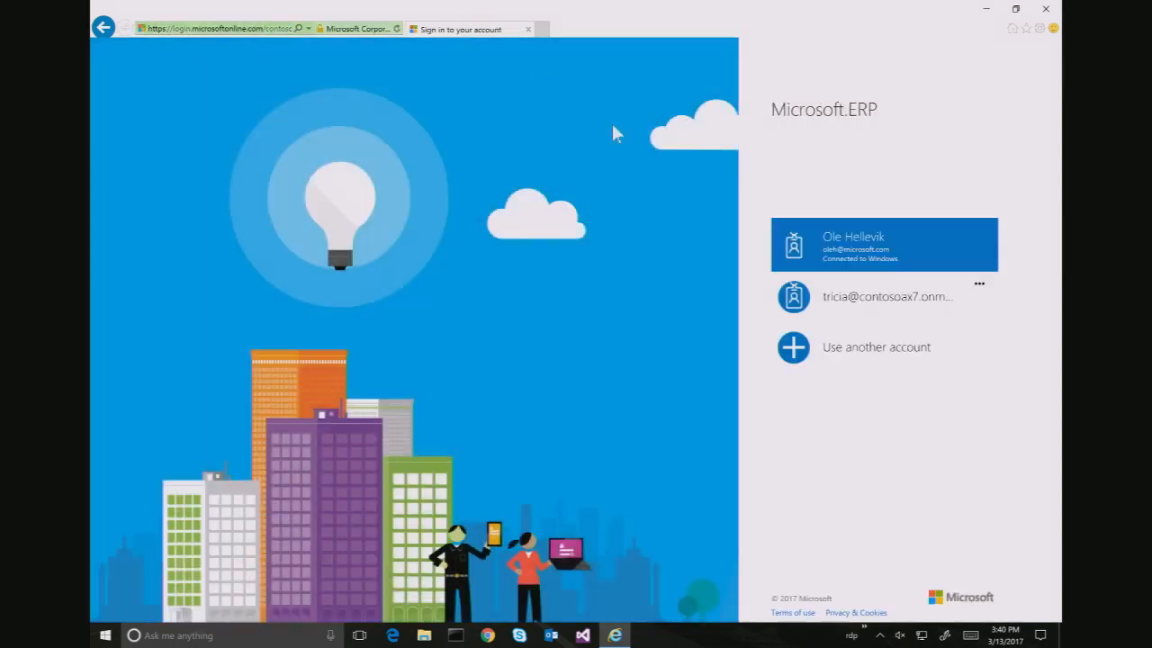
Sign in with the first listed account and open Project management and accounting workflows
click(821, 225)
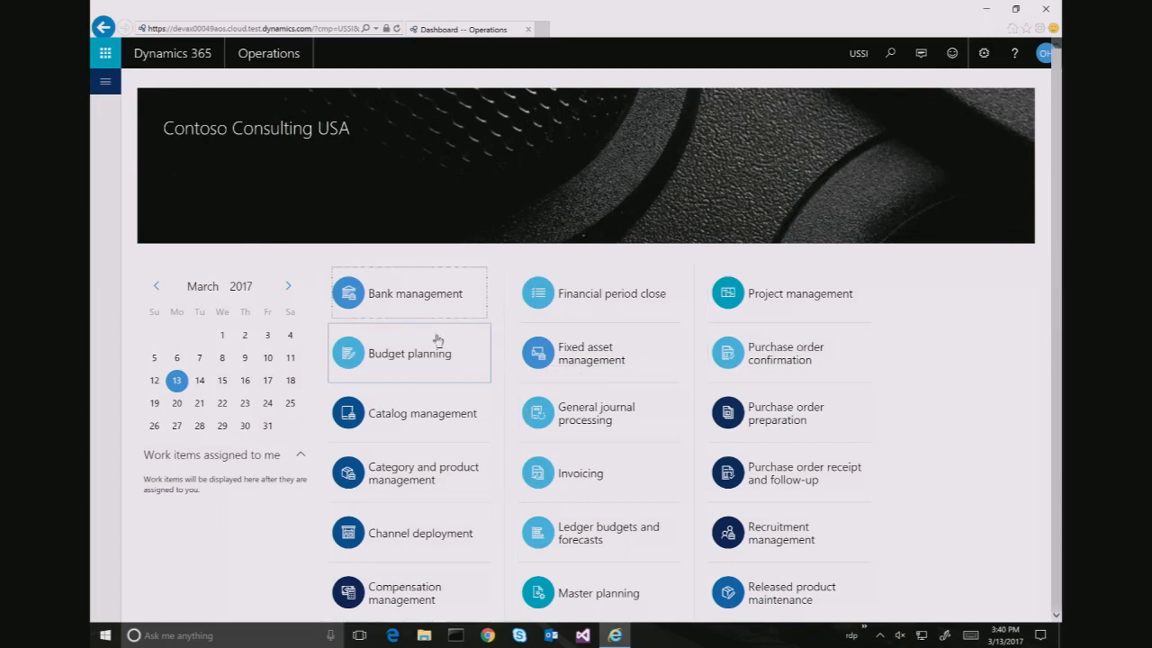
click(105, 81)
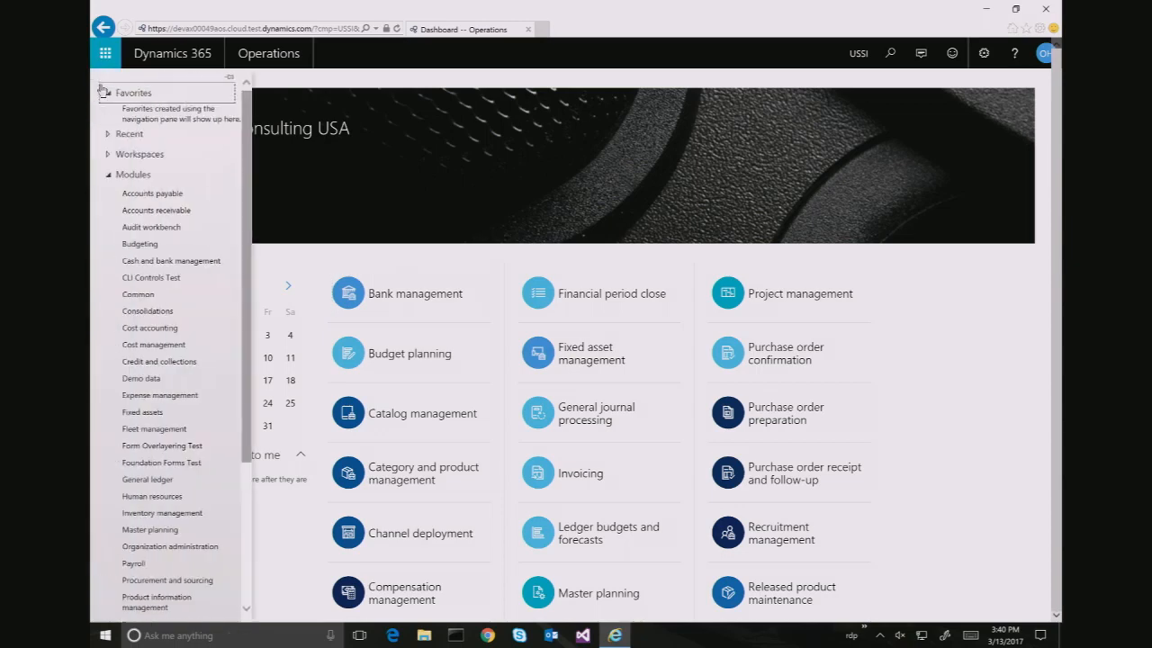
scroll(126, 441, down, 1)
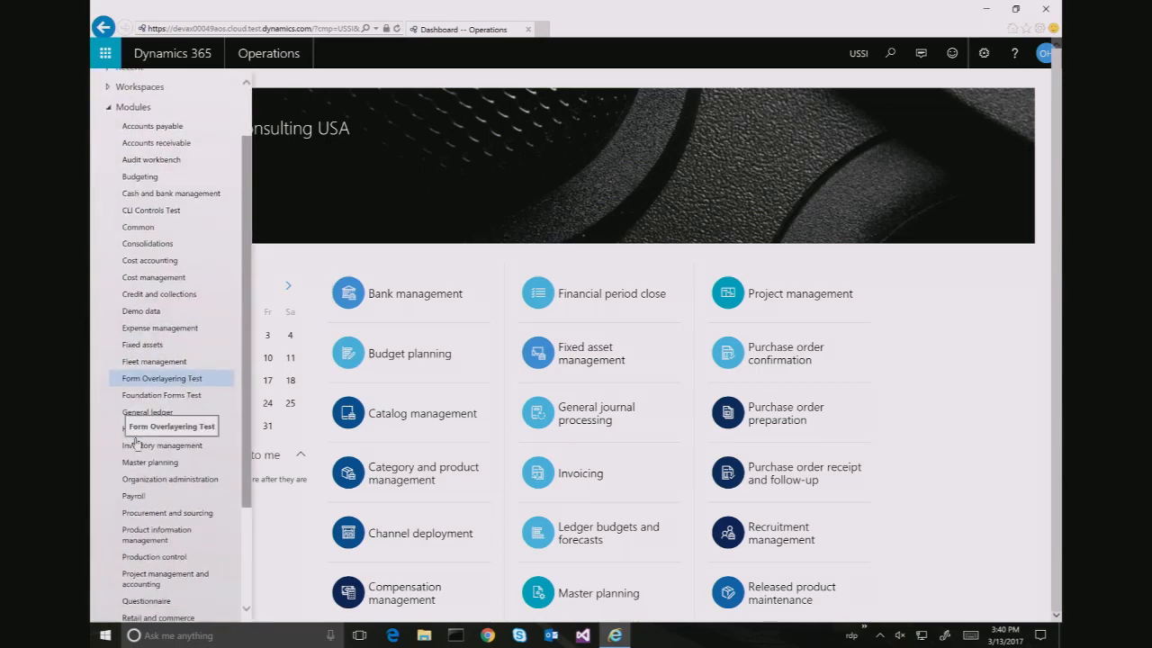
click(139, 580)
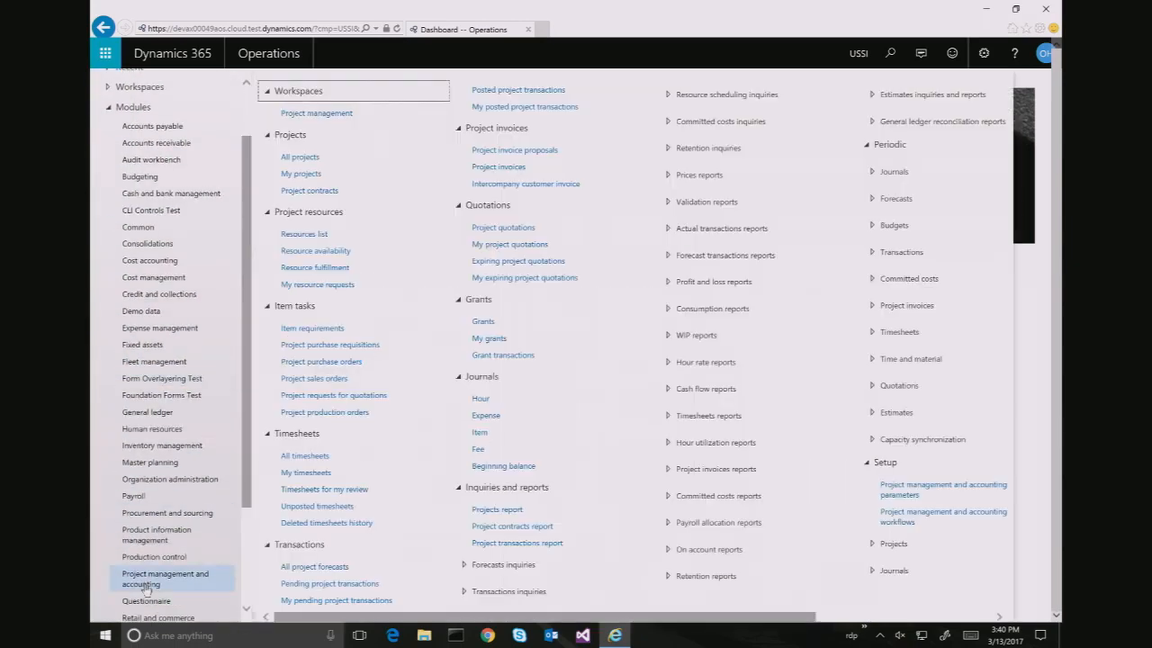
click(909, 527)
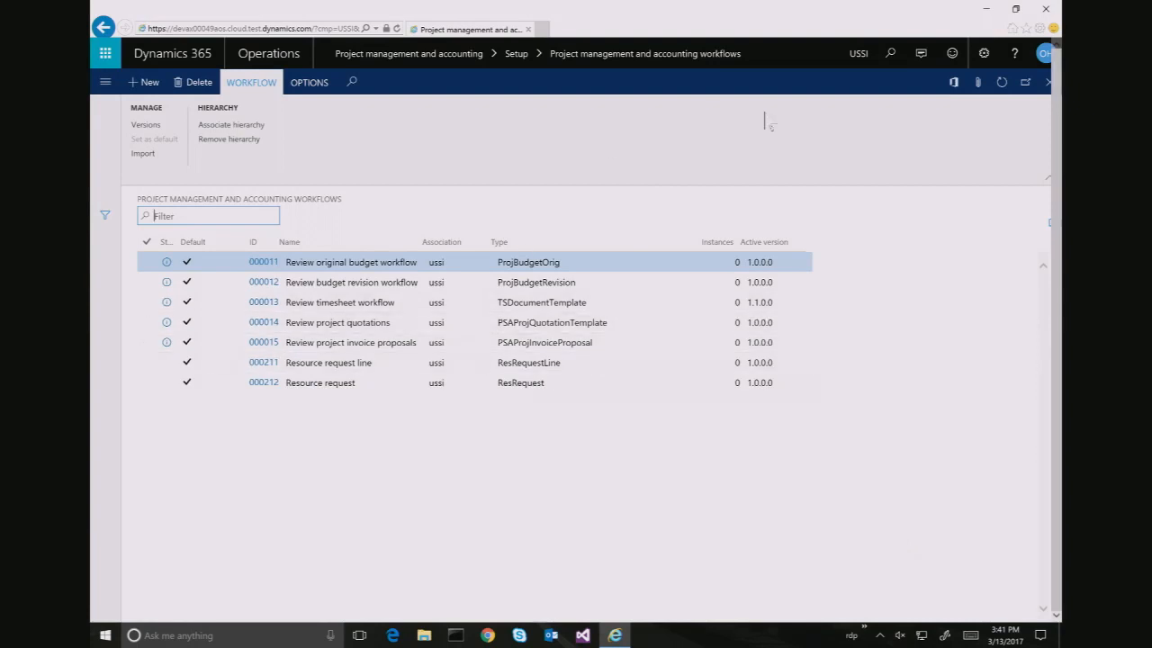
Switch the working company to FRSI
click(858, 55)
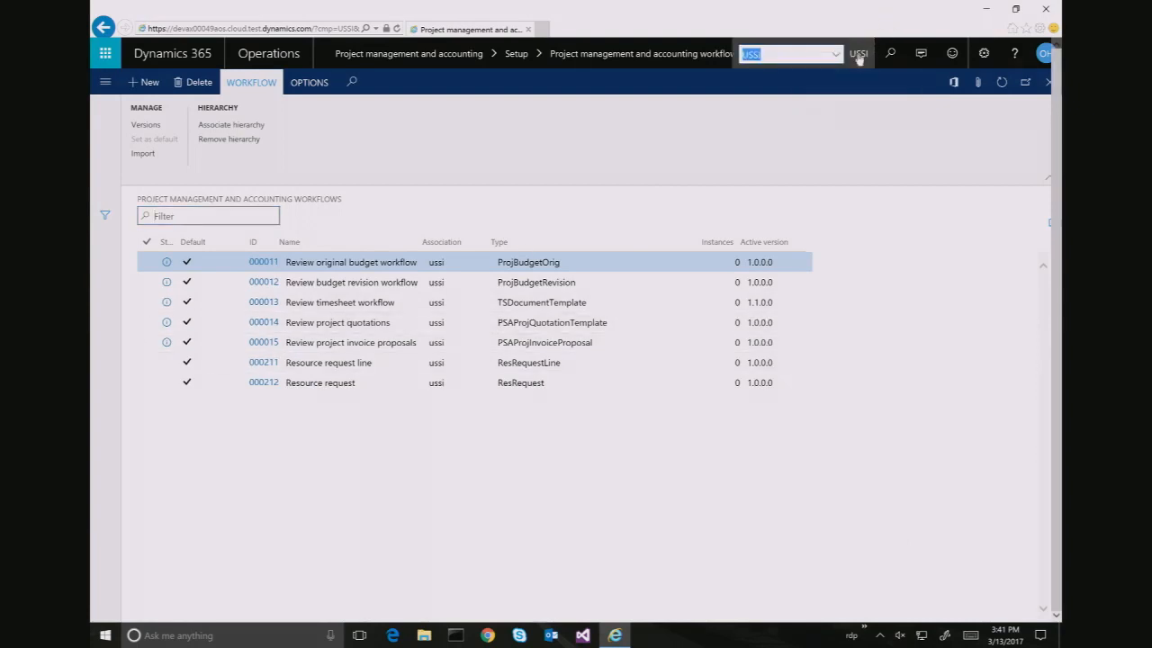
text(fr)
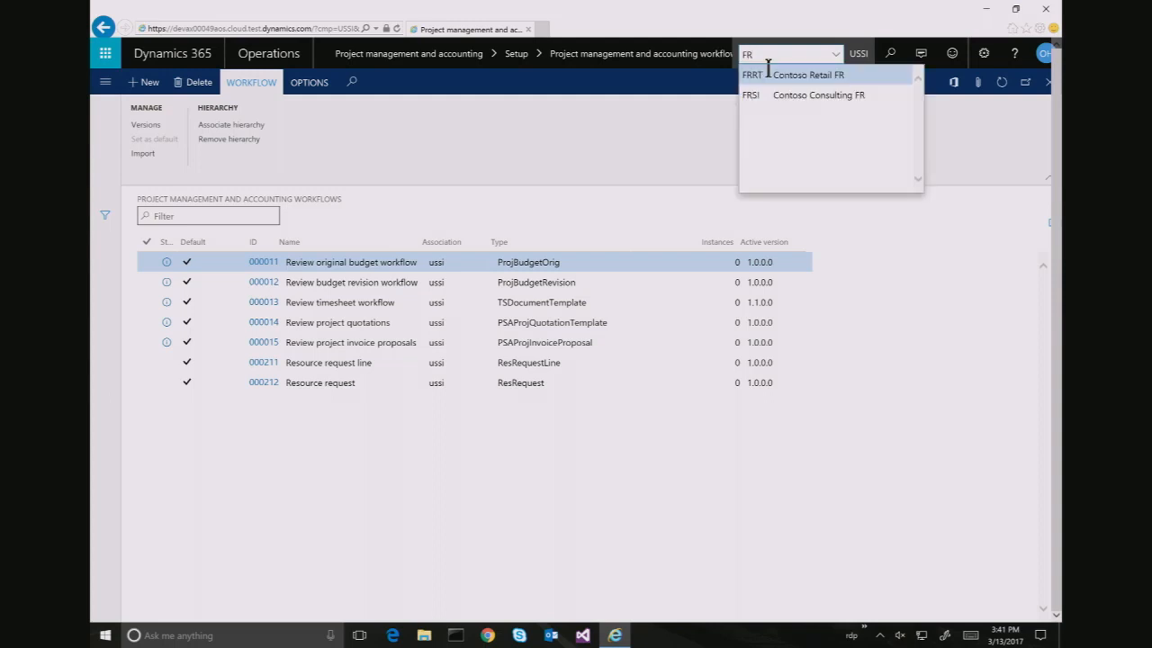
text(s)
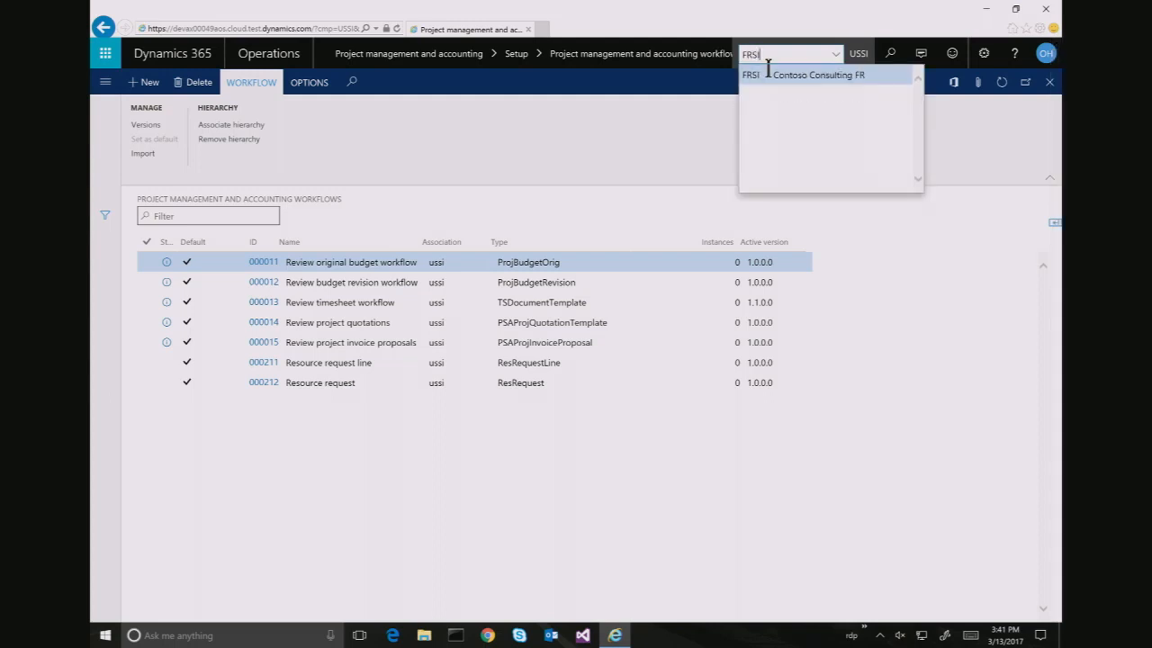
key(Return)
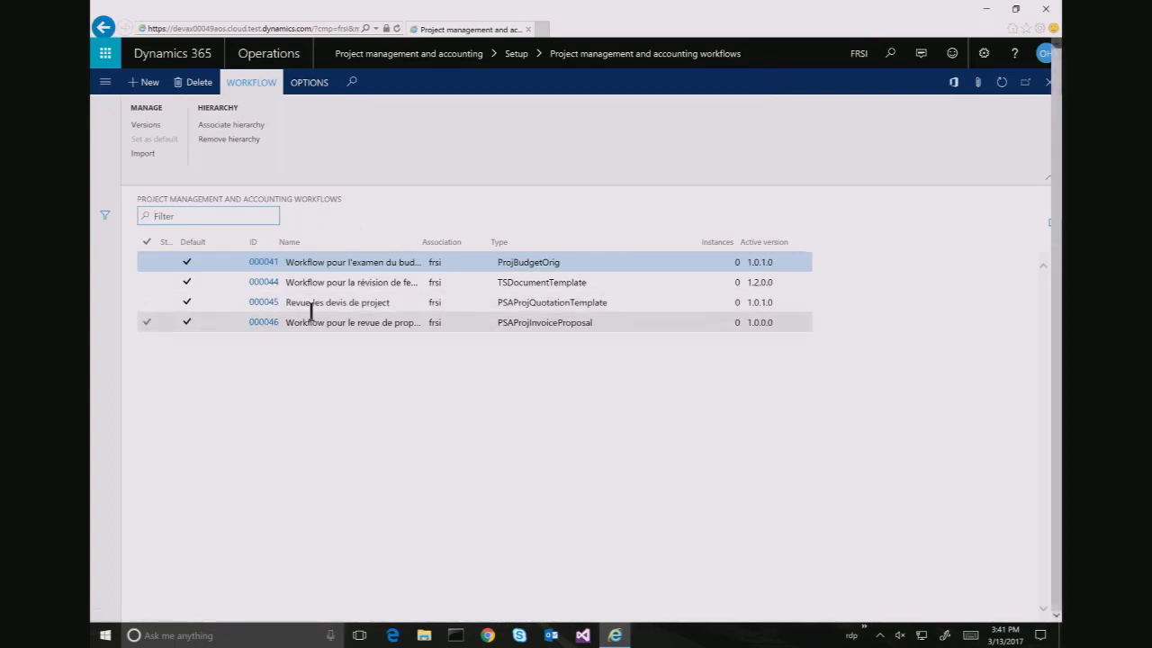
Create a new workflow of the Resource request line type
click(153, 86)
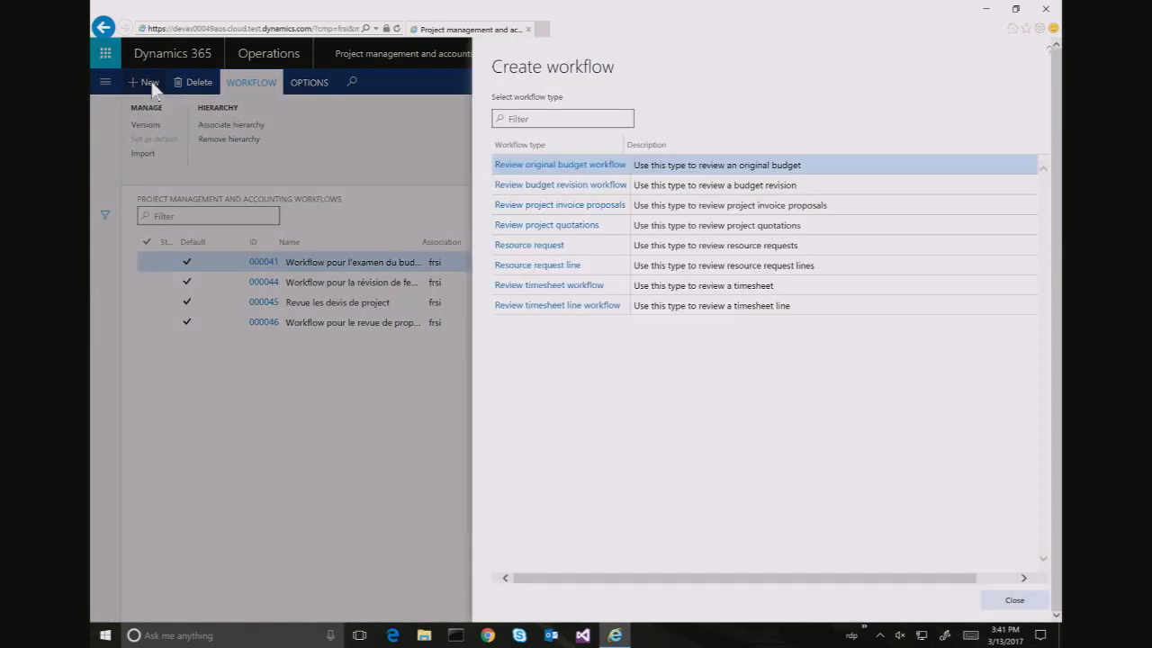
click(709, 265)
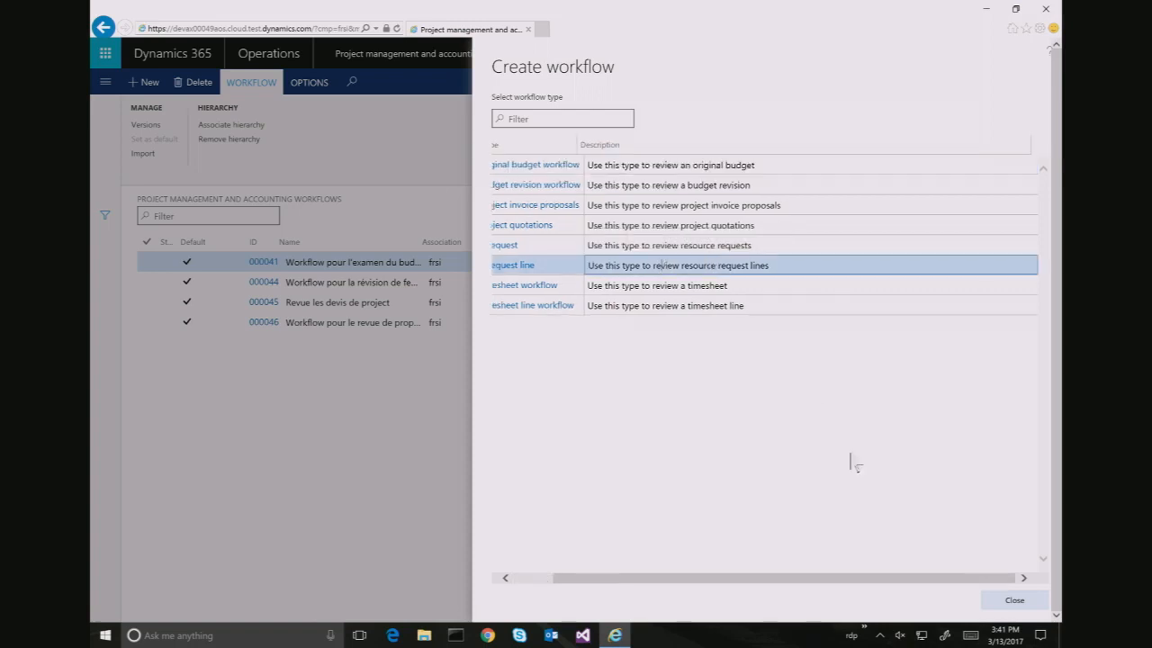
click(522, 268)
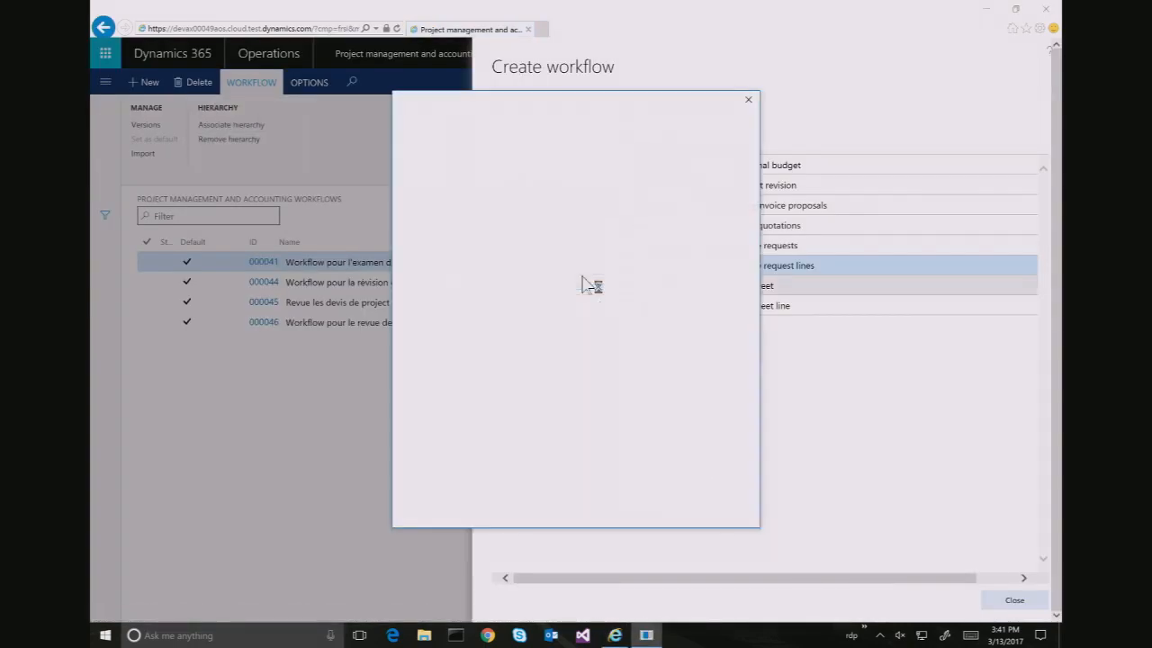
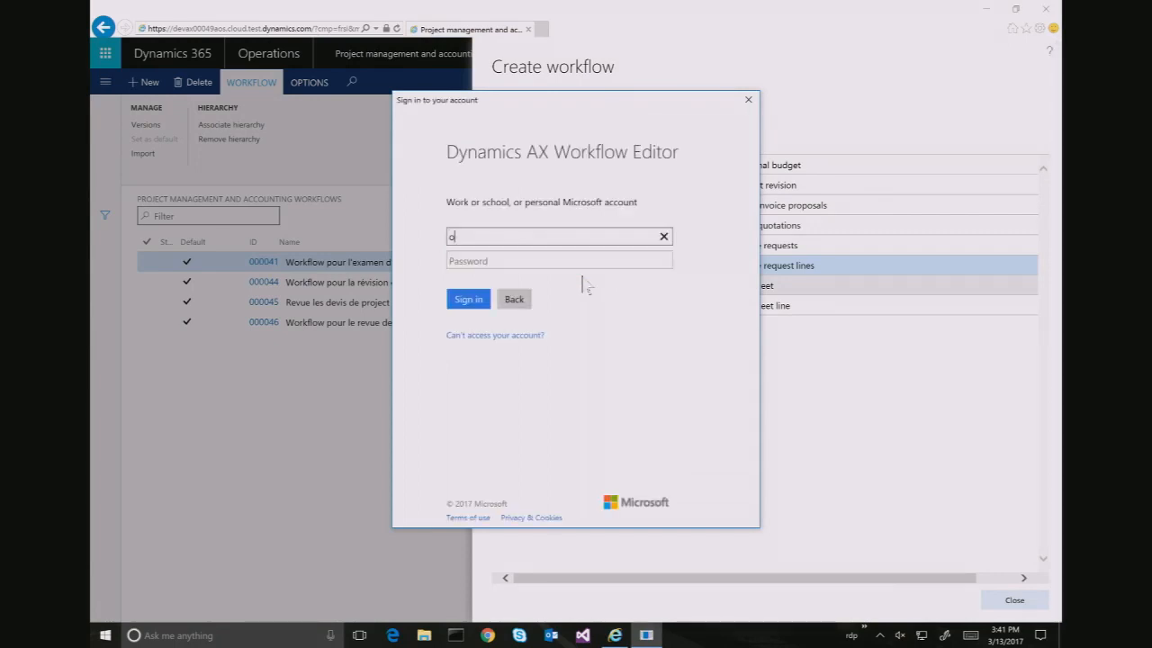
Sign in to the workflow editor with the work account e-mail and password
key(Left)
key(Left)
key(Left)
key(Left)
key(Left)
key(Left)
key(Left)
key(Left)
key(Left)
key(Delete)
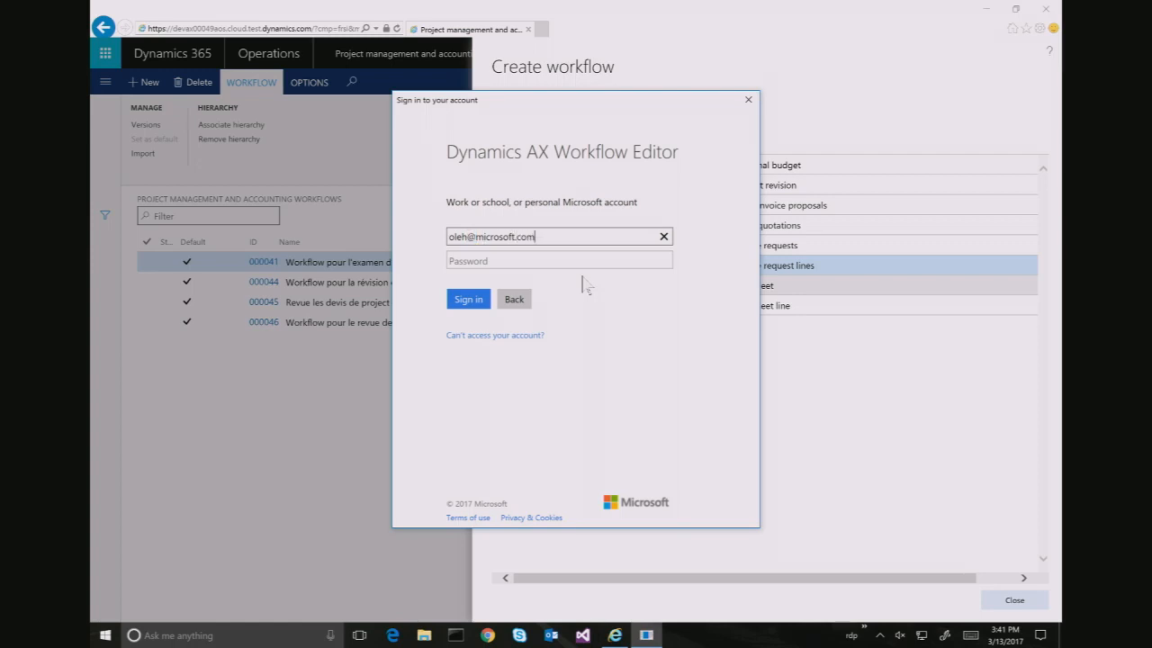
click(537, 260)
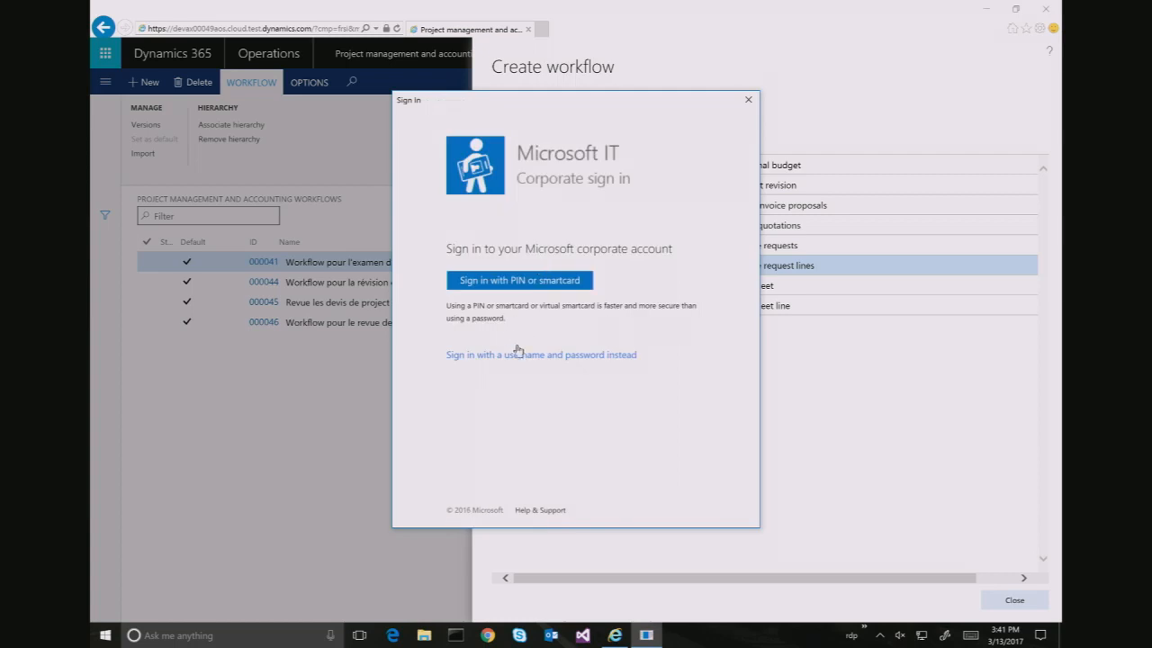
click(517, 356)
click(540, 328)
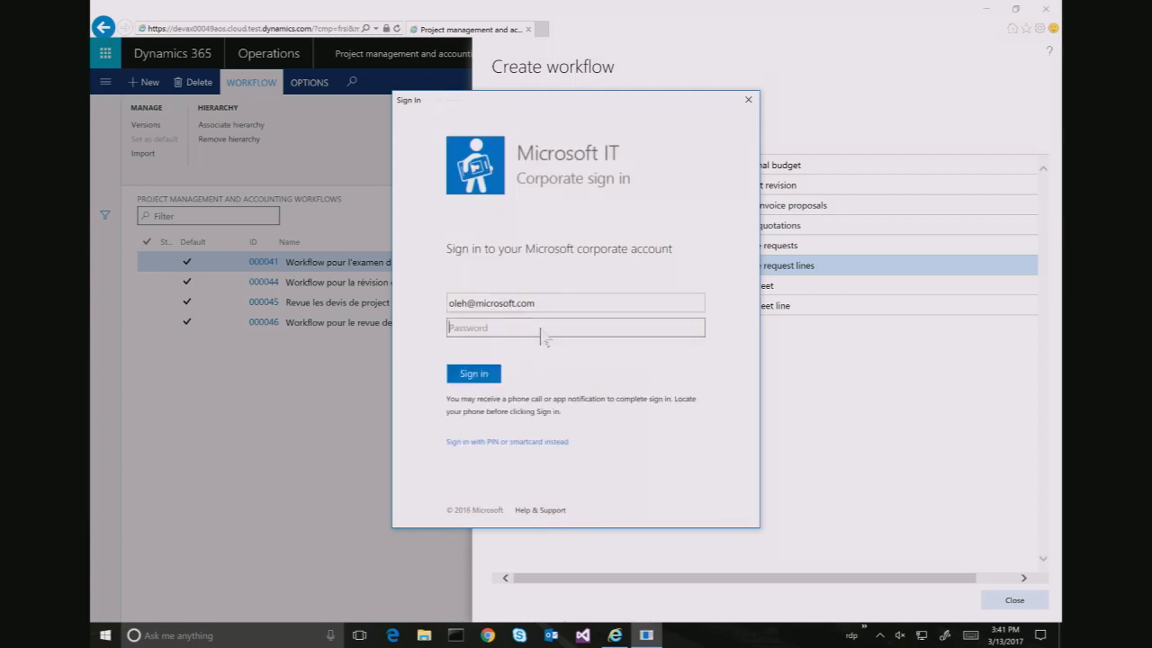
text(••••••••)
key(Return)
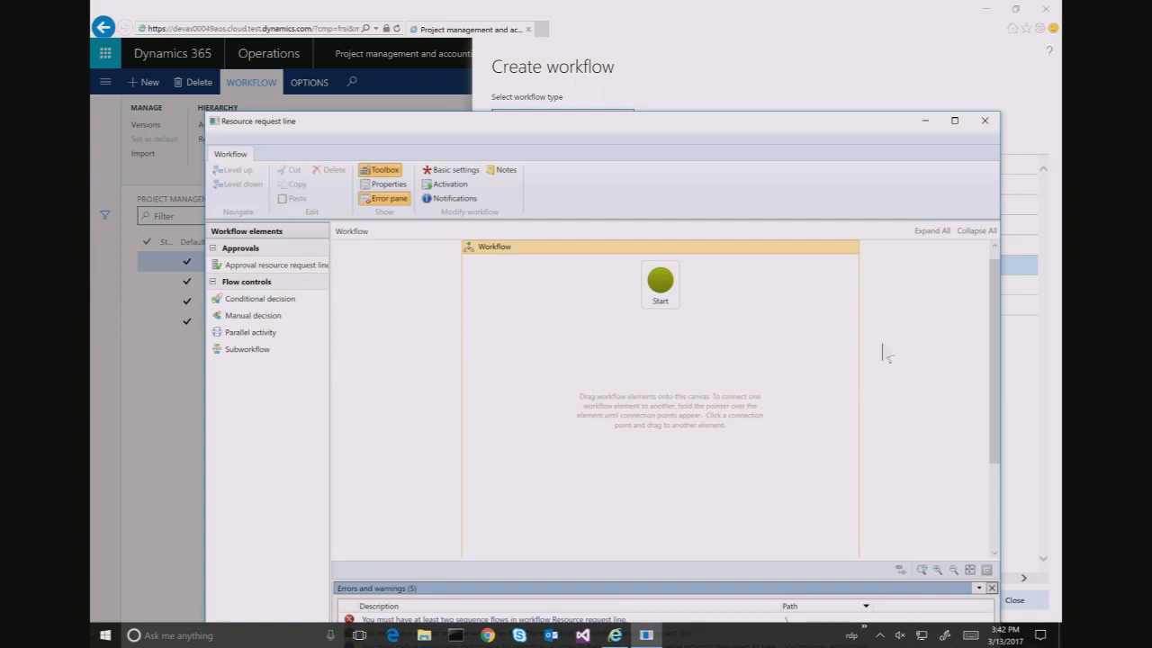
Maximize the workflow editor and move the End element up near the top
click(955, 121)
click(1059, 410)
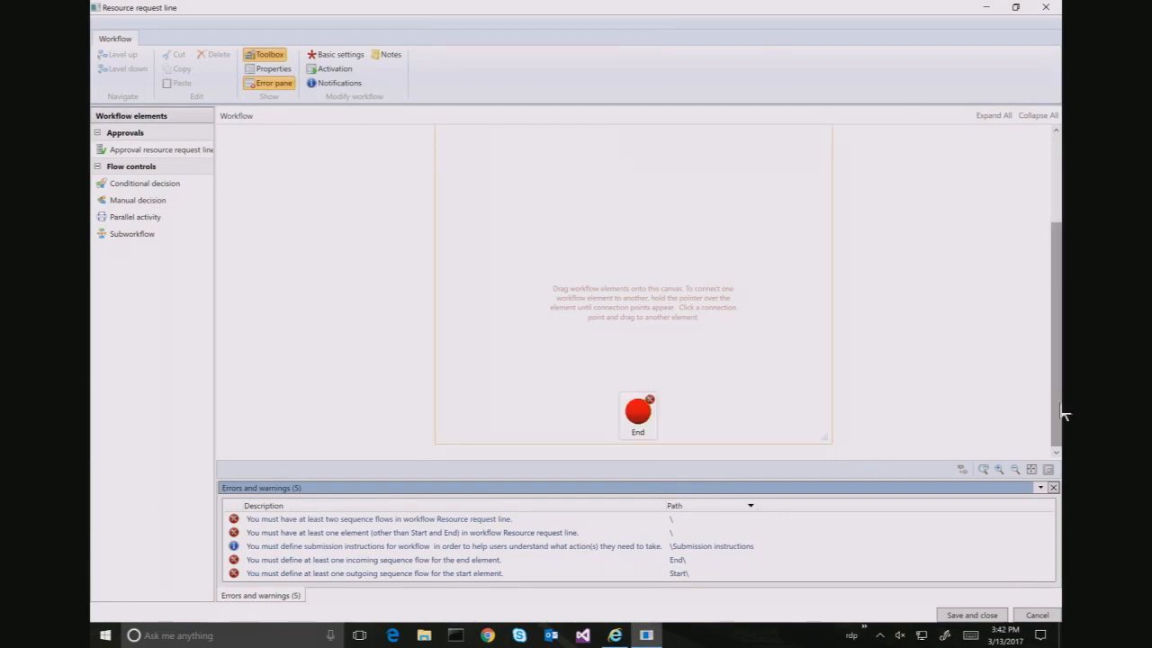
right_click(716, 400)
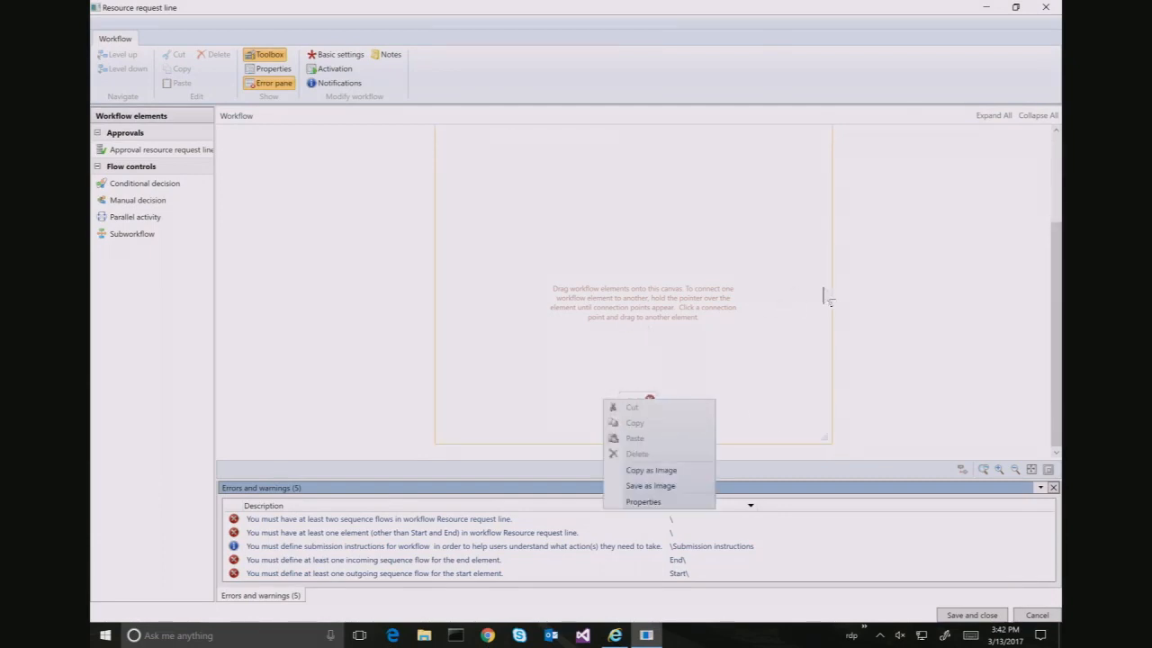
click(880, 302)
click(637, 412)
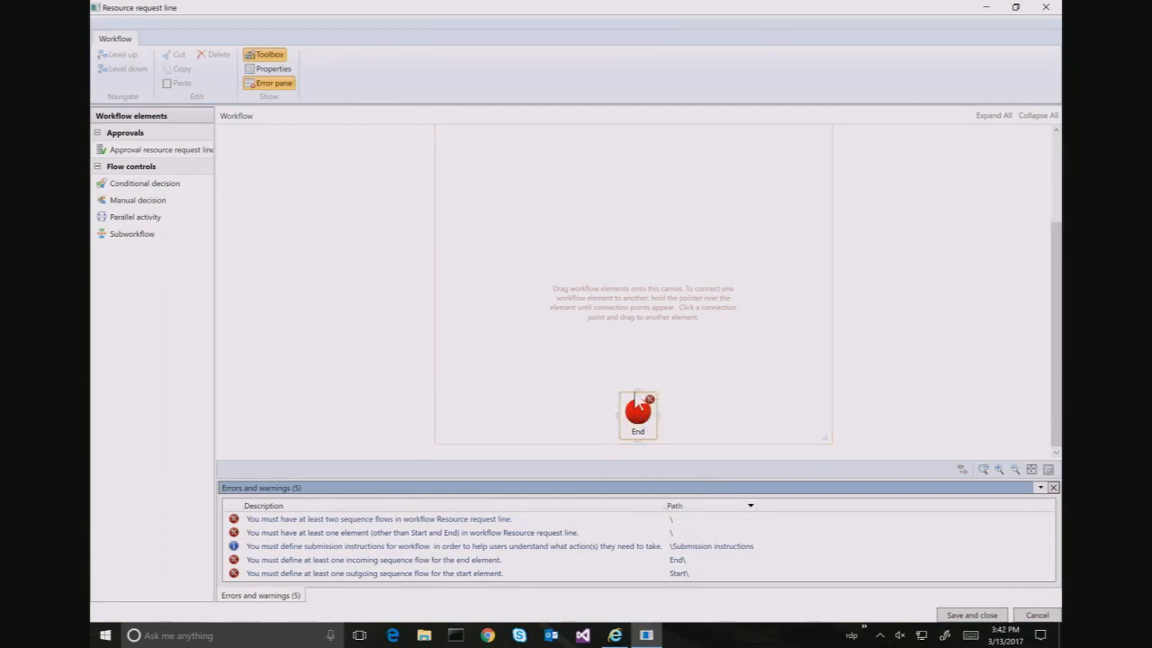
right_click(630, 378)
click(634, 432)
drag(641, 419, 630, 198)
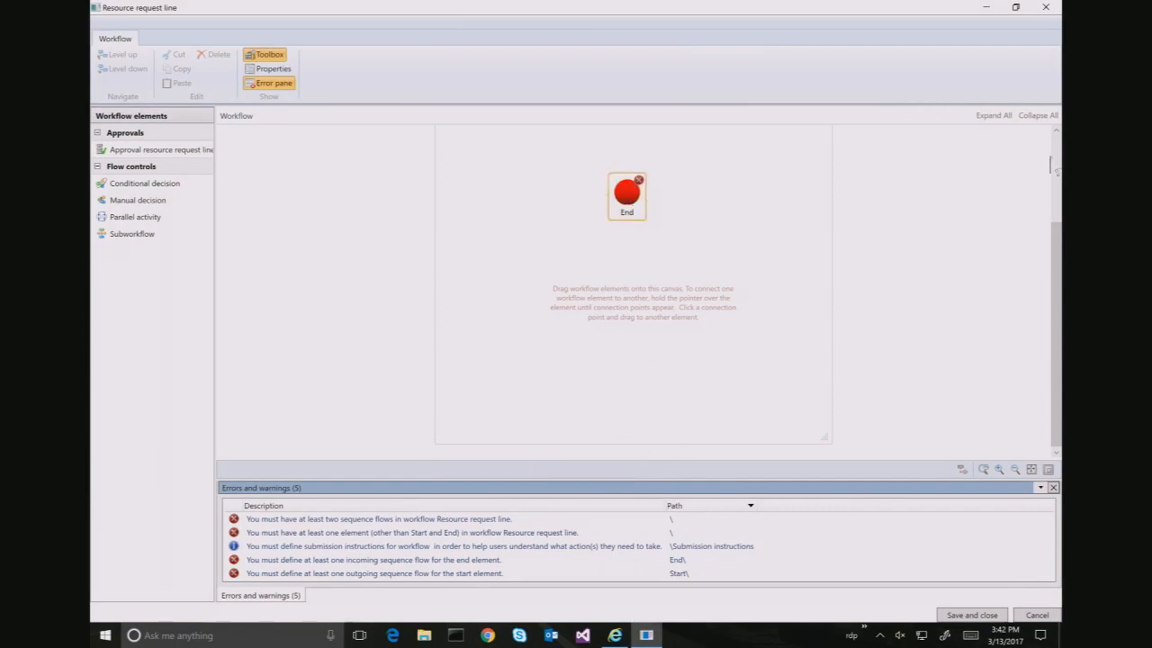
Insert an Approval resource request line element and connect Start → Approval → End
click(1052, 163)
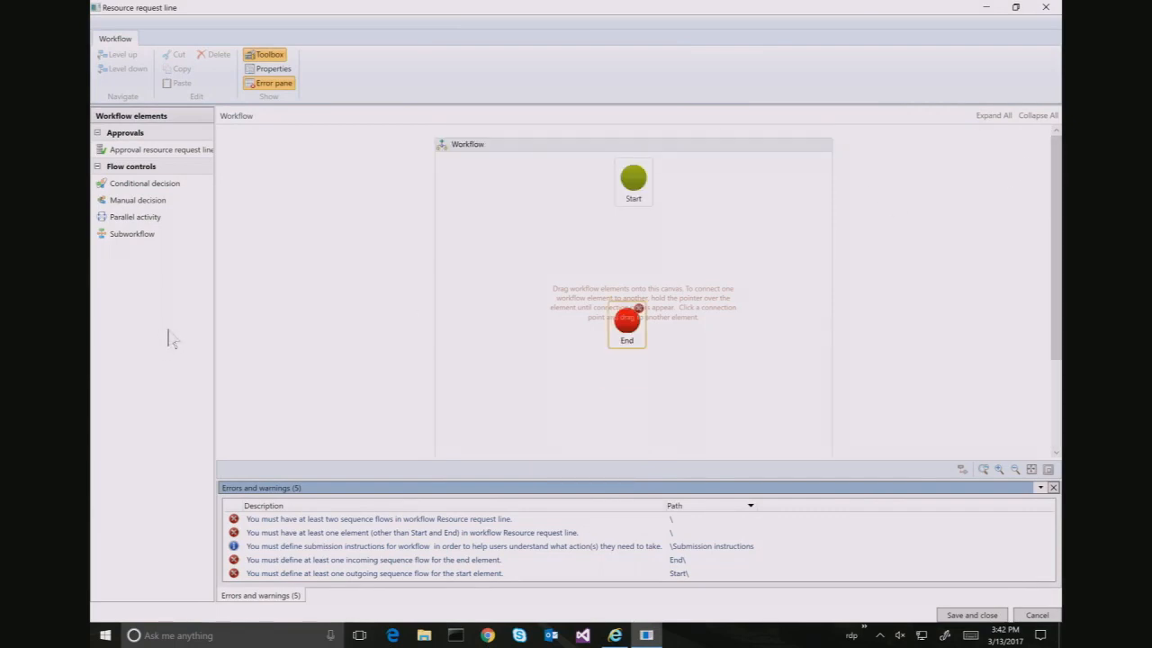
drag(172, 151, 630, 252)
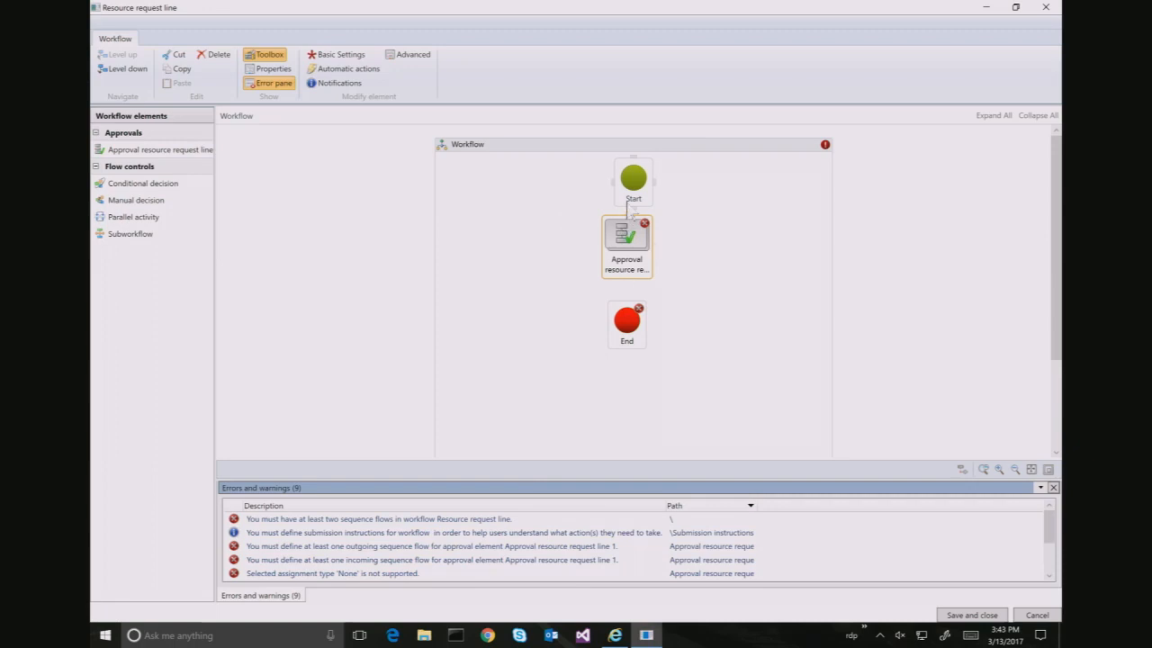
drag(634, 213, 632, 236)
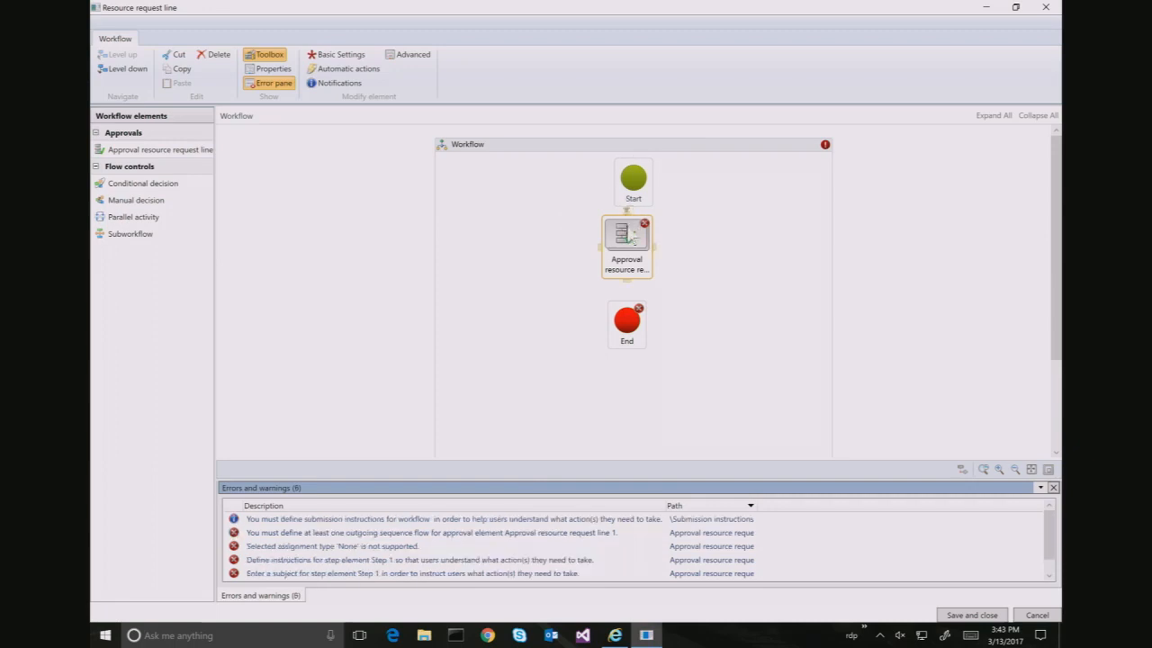
drag(628, 279, 634, 320)
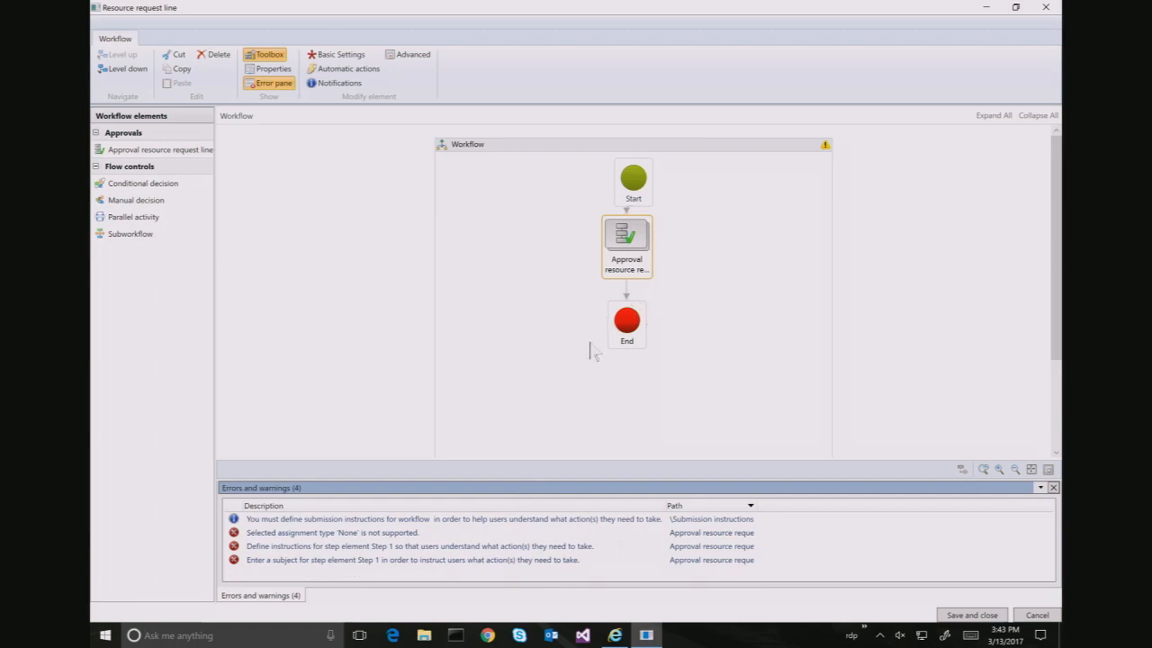
Set the workflow's submission instructions to "Please submit"
click(407, 518)
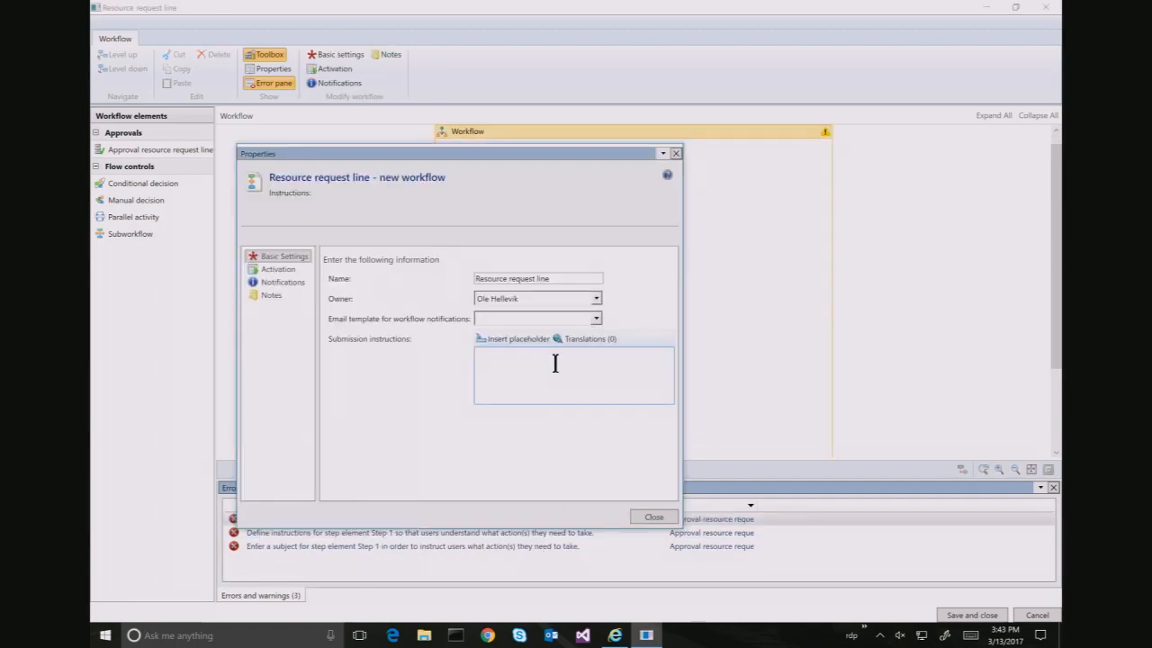
text(Please submit)
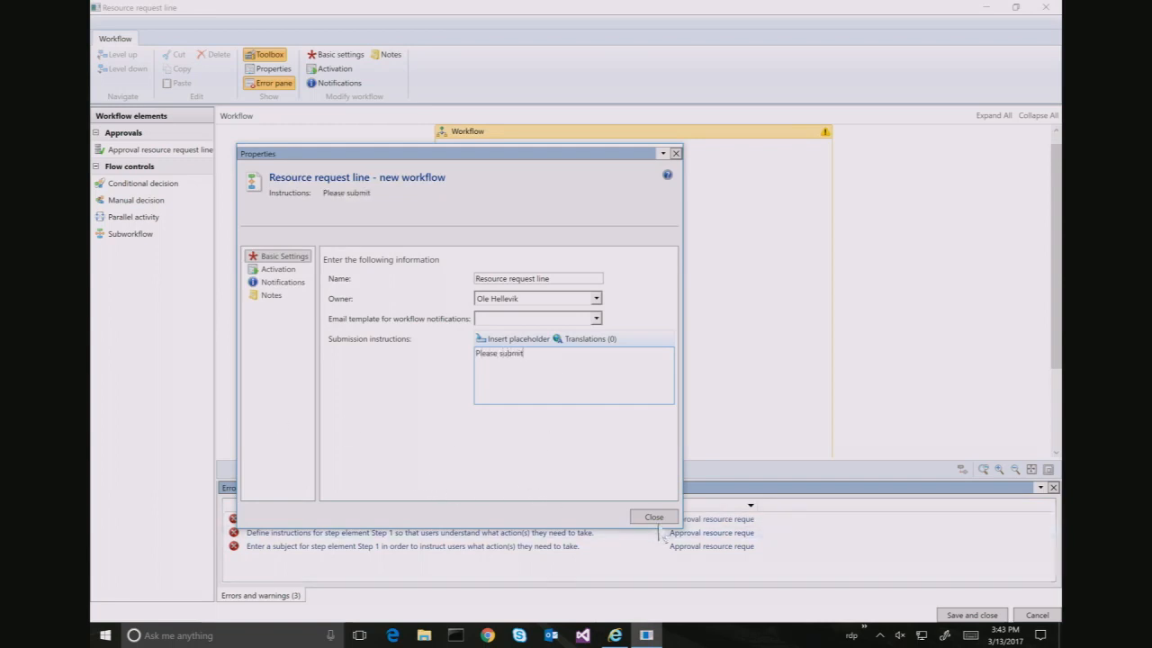
click(655, 519)
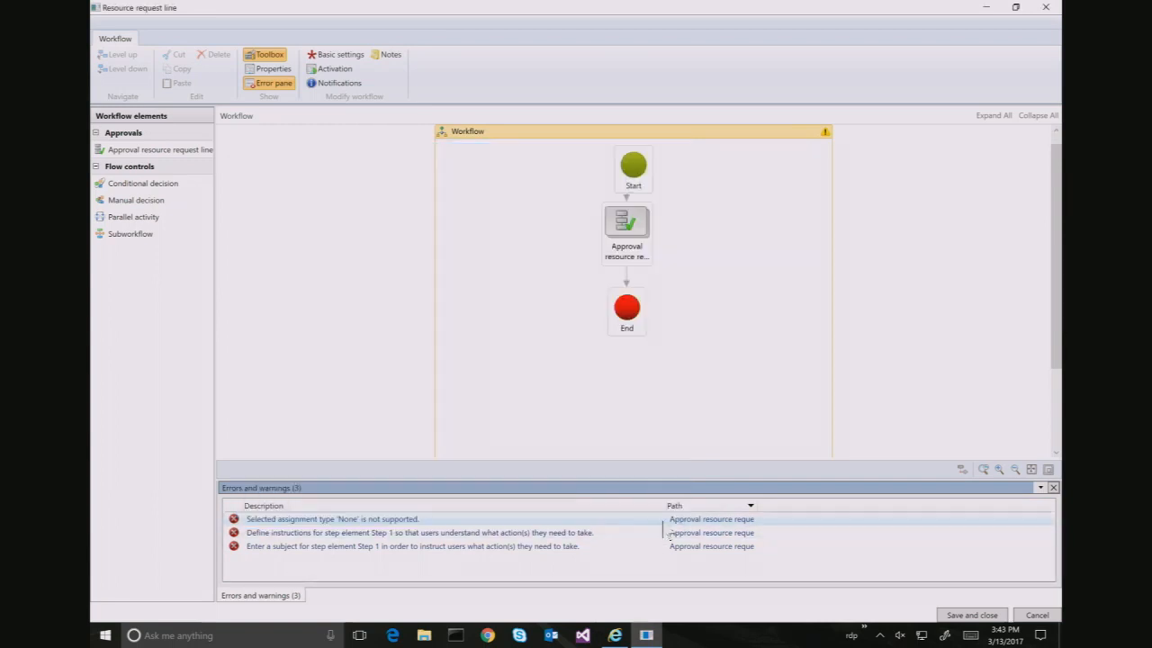
Assign the approval's Step 1 to a specific user as approver
double_click(634, 242)
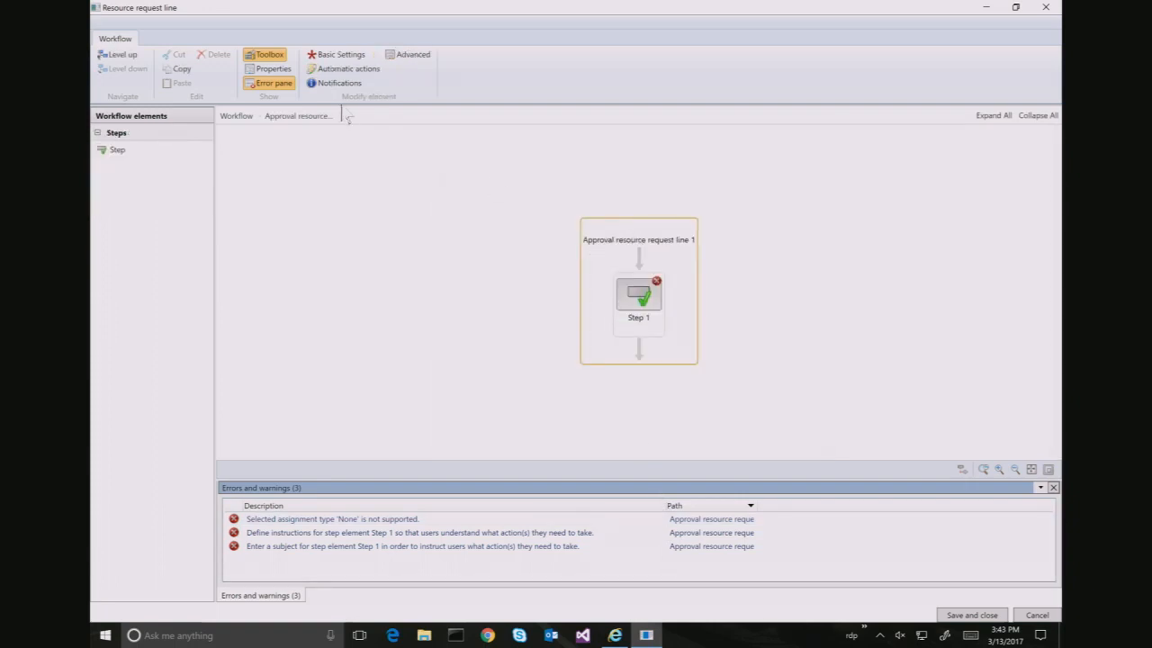
click(644, 315)
right_click(645, 315)
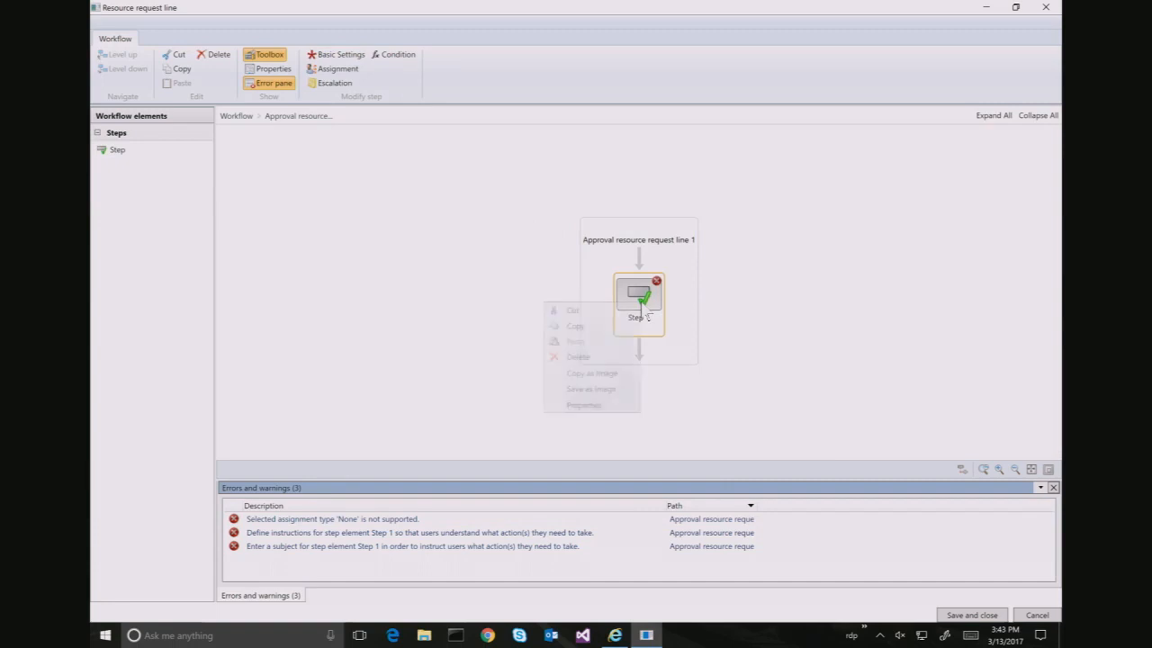
click(333, 69)
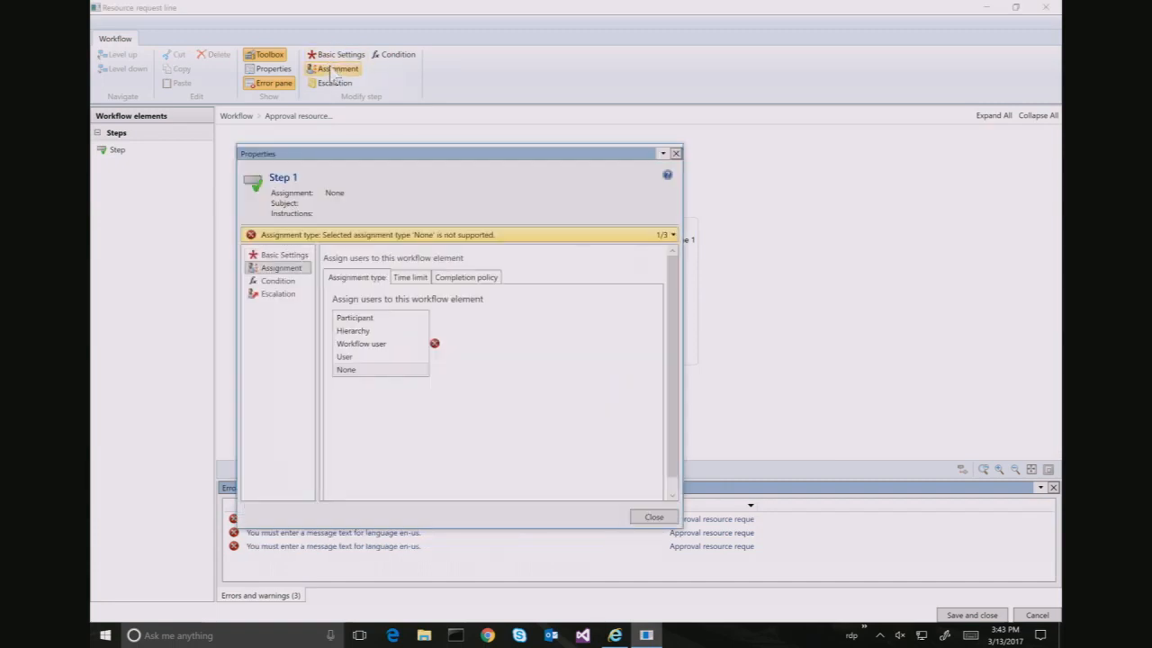
click(344, 356)
click(402, 279)
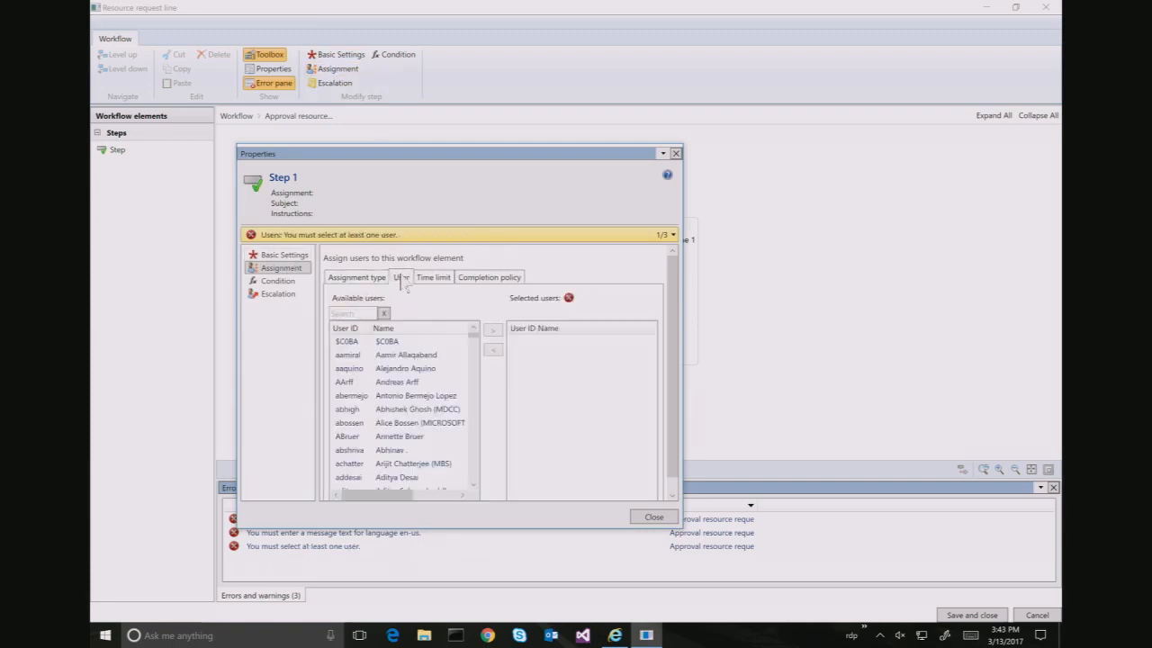
click(351, 311)
text(reina)
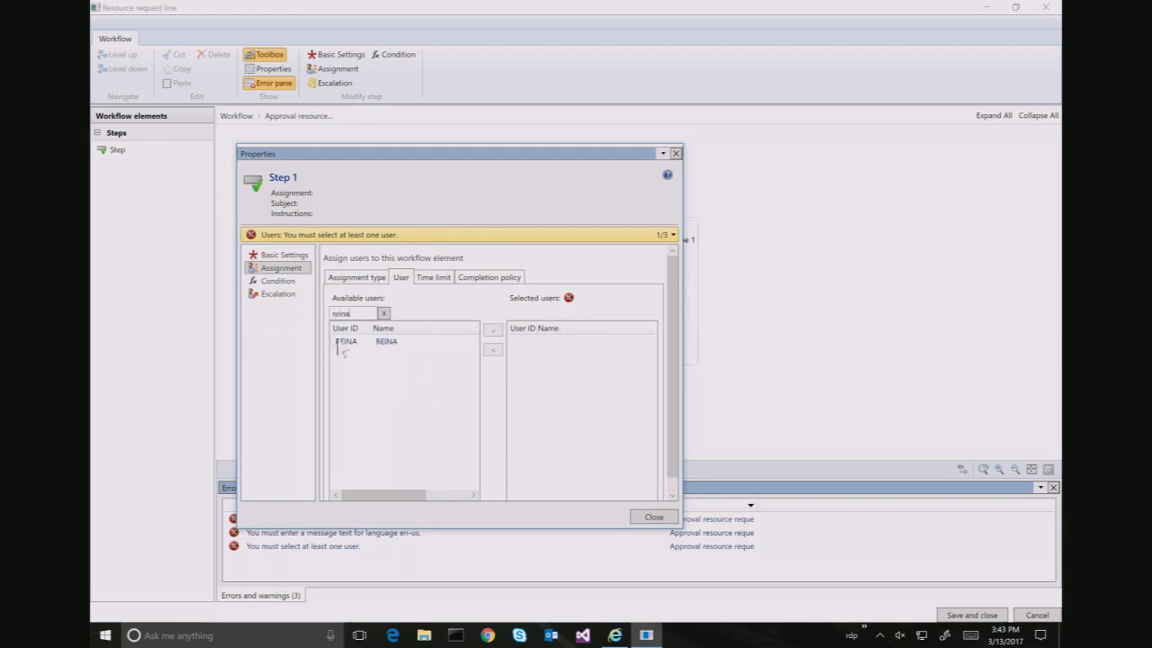
click(348, 344)
double_click(348, 344)
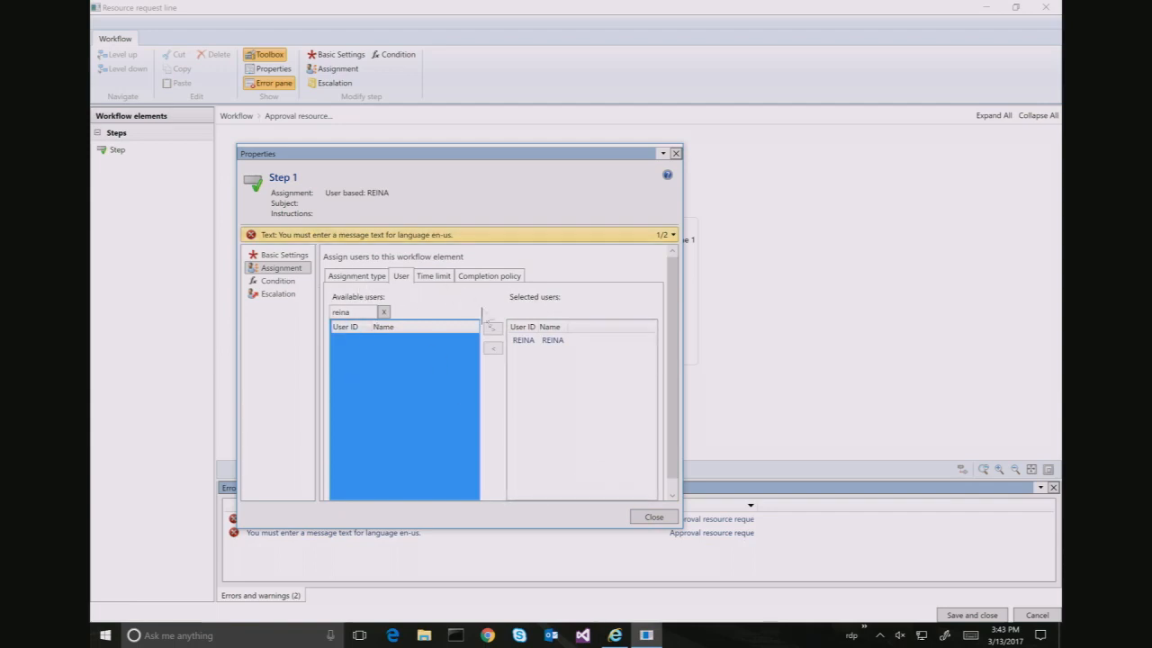
click(651, 518)
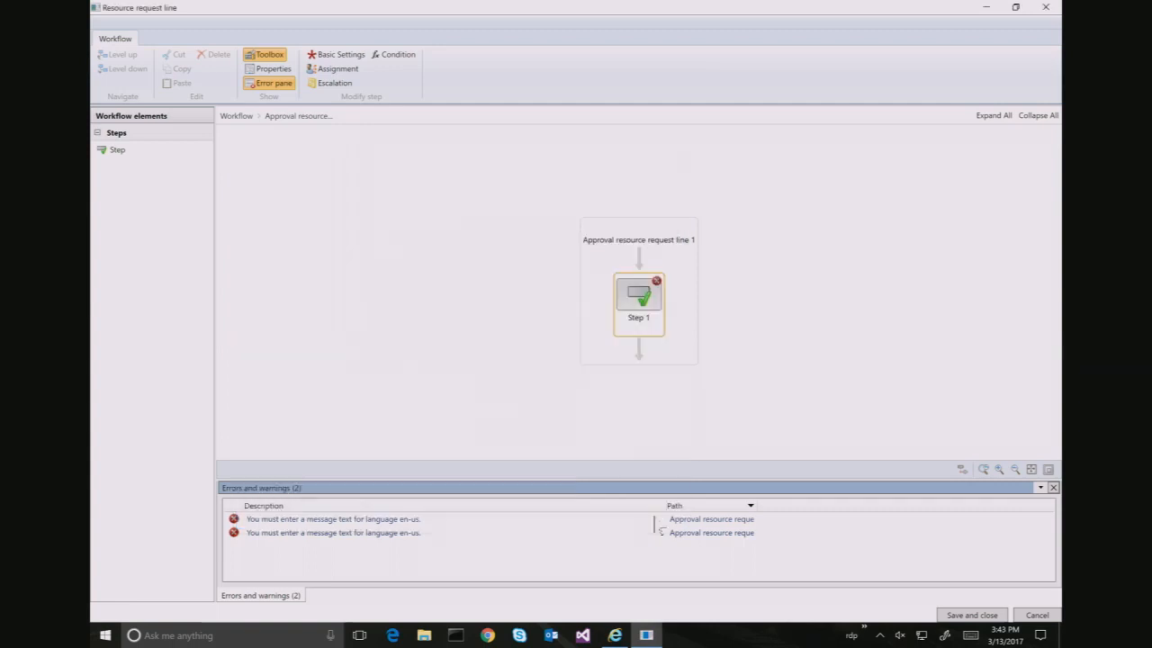
Give Step 1 work item subject "Submit request line" and instructions "Request line"
double_click(290, 533)
click(534, 324)
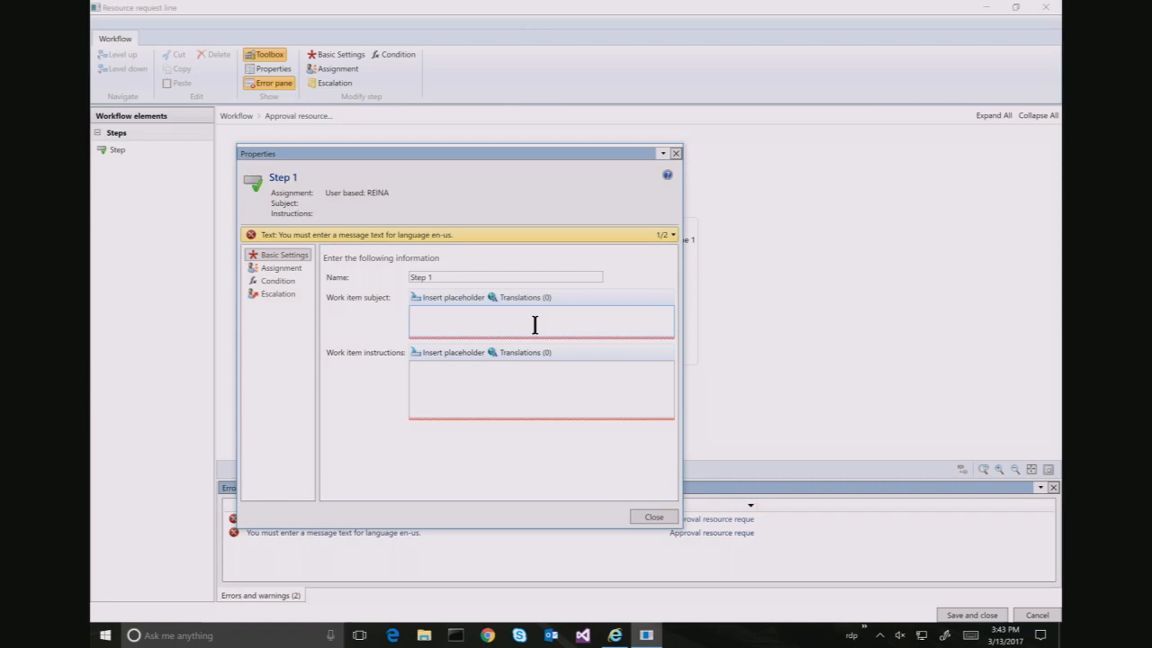
text(Submit)
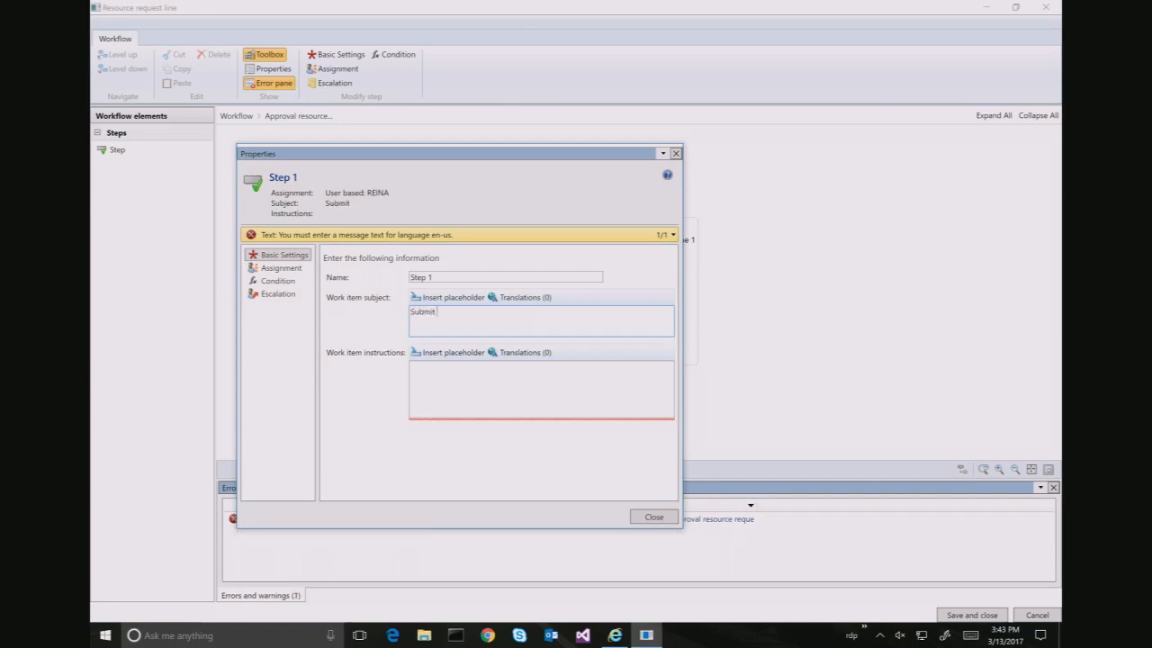
text( request line)
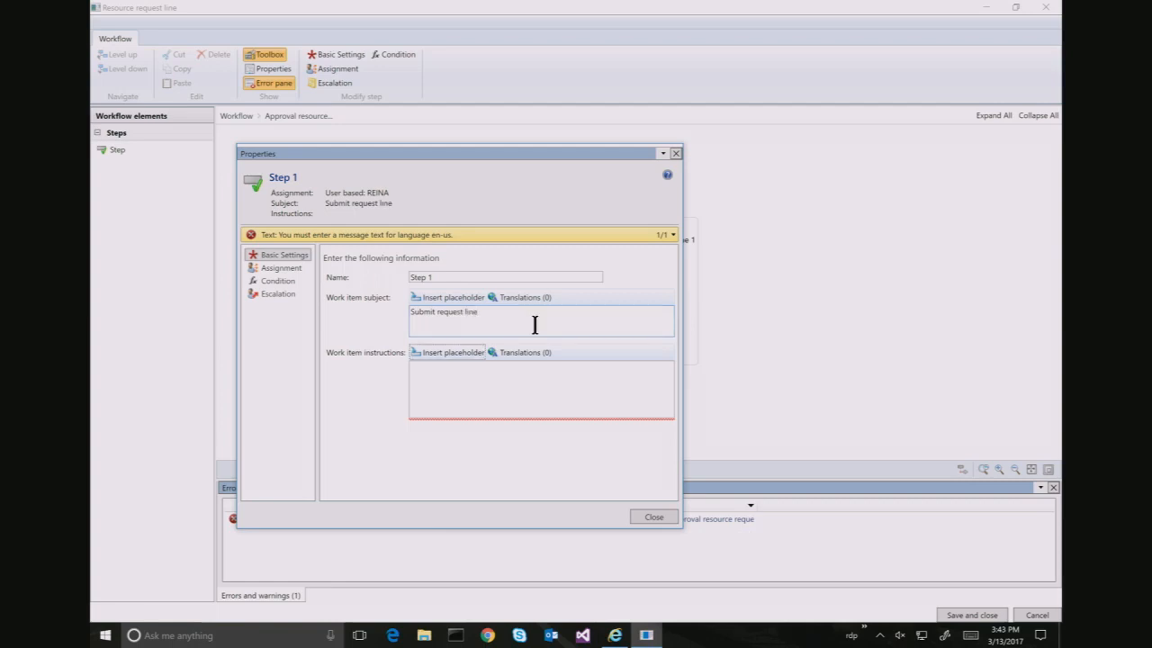
click(505, 375)
text(Reques)
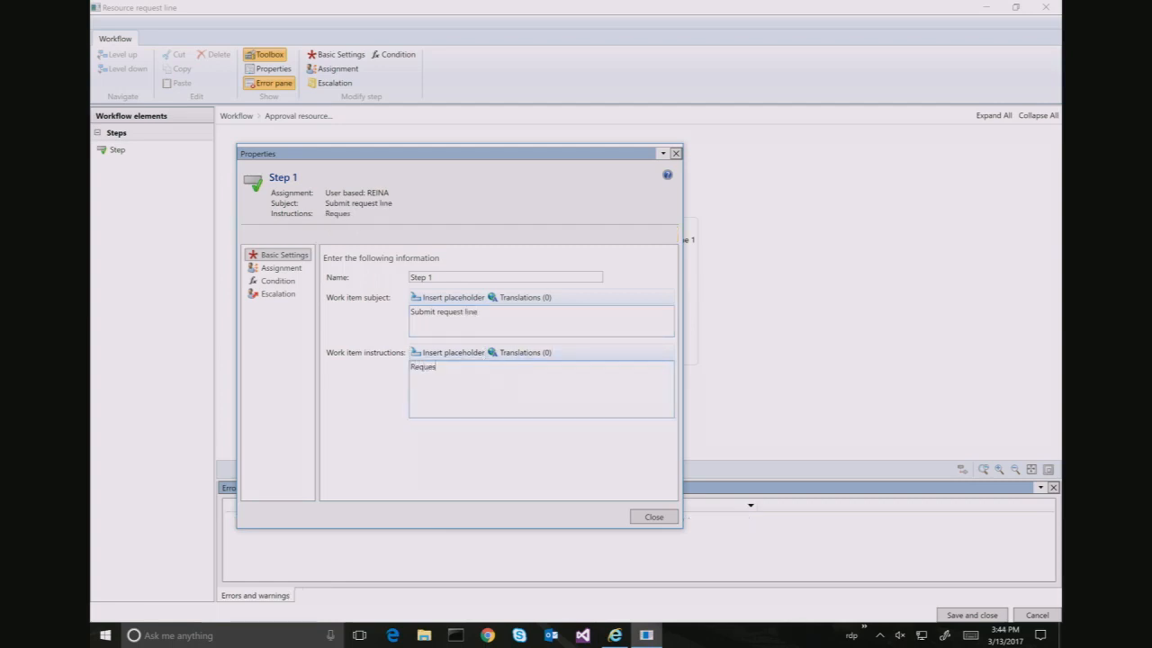
text(t line)
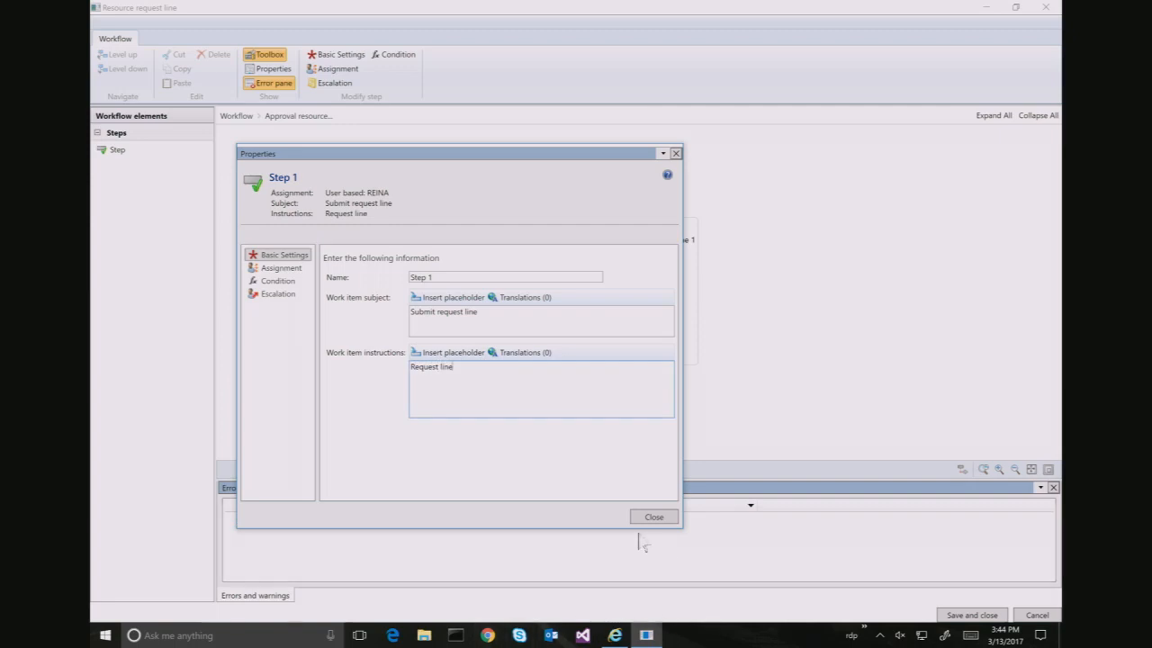
click(657, 520)
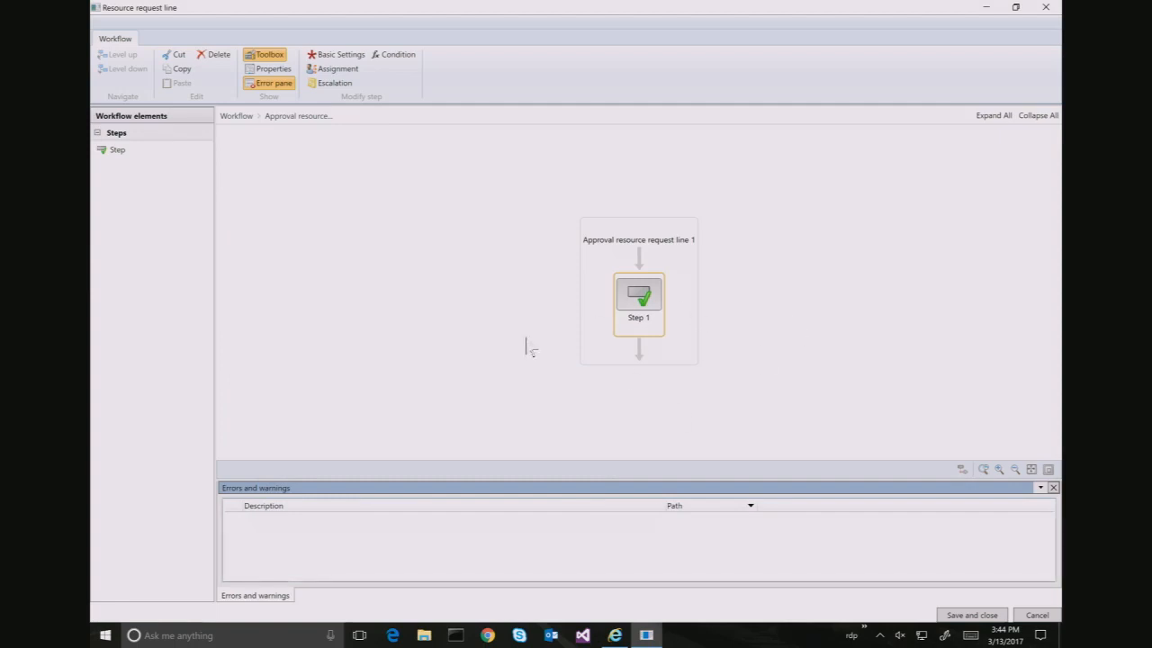
Save the Resource request line workflow with version note v1 and activate it
click(390, 230)
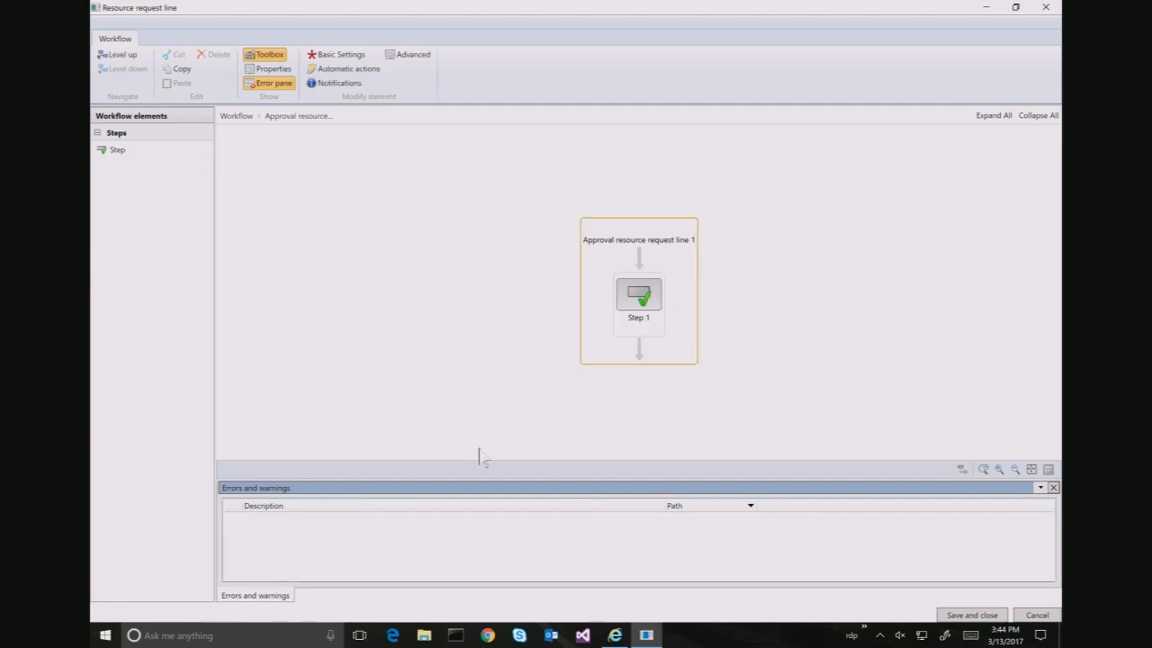
click(963, 616)
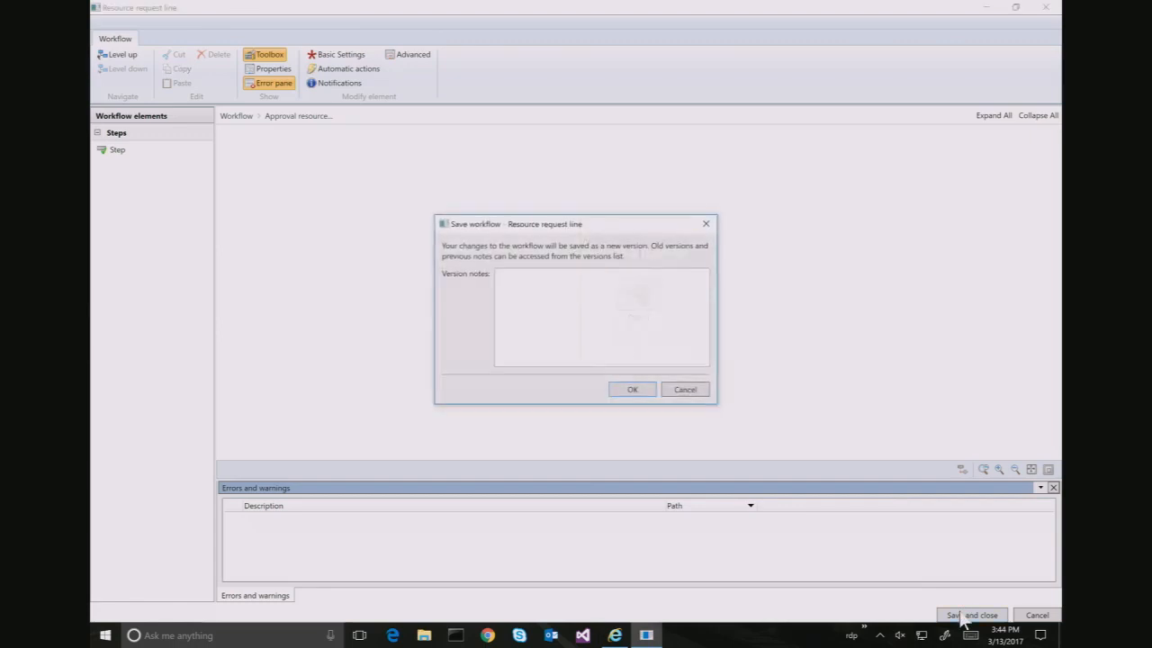
click(639, 310)
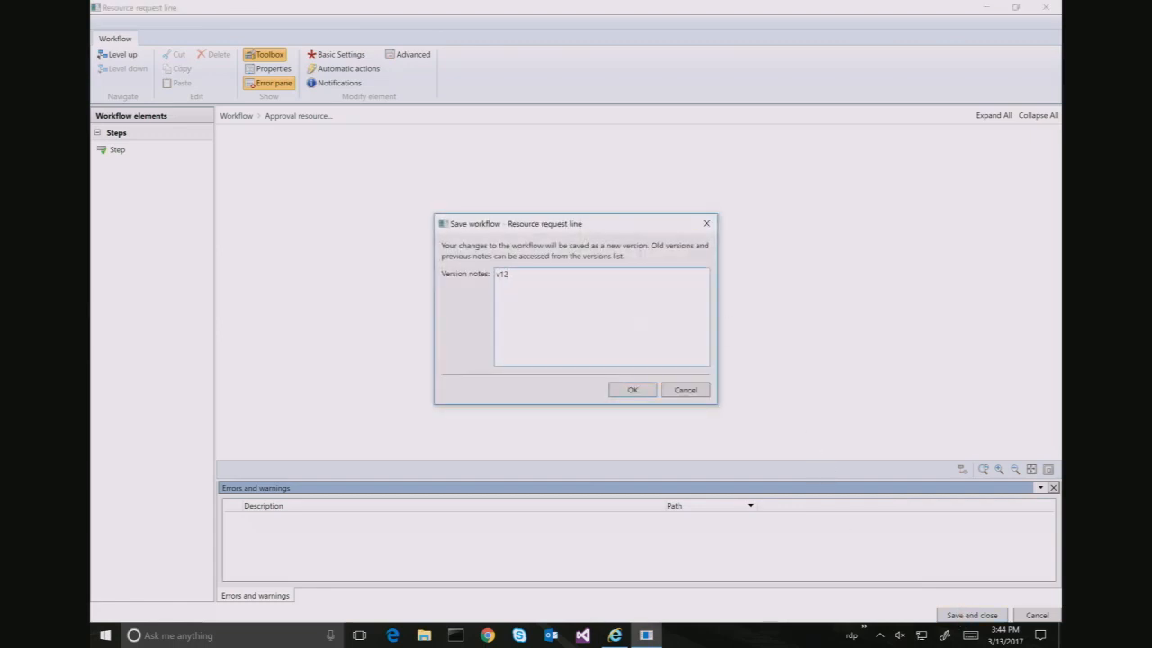
click(635, 390)
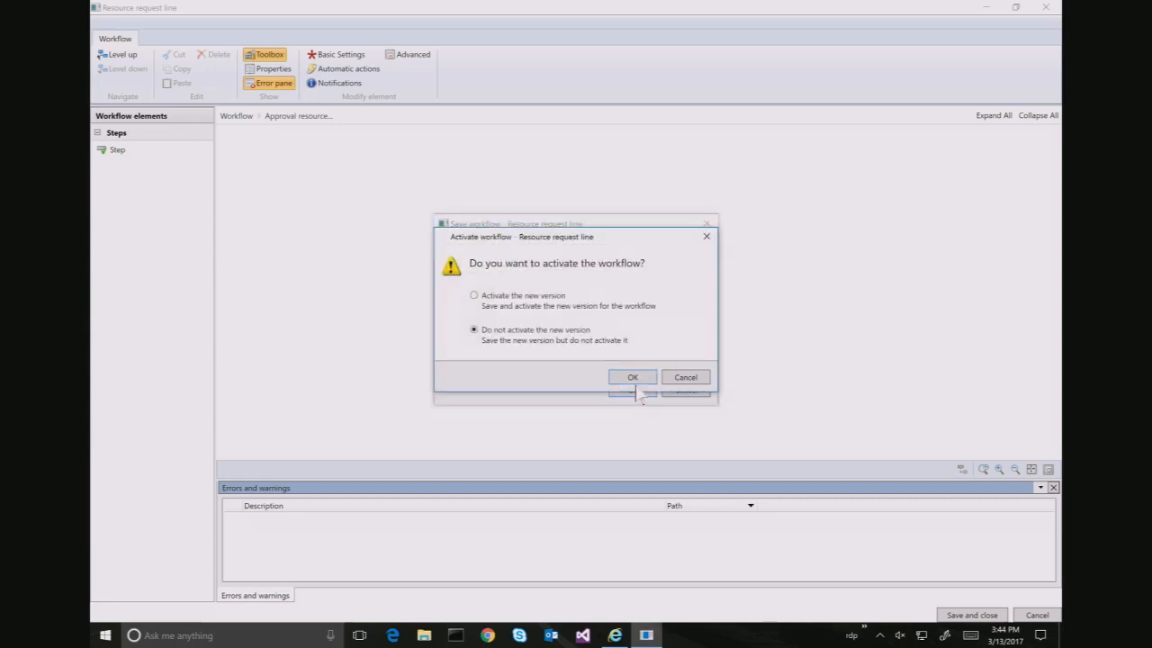
click(547, 301)
click(633, 378)
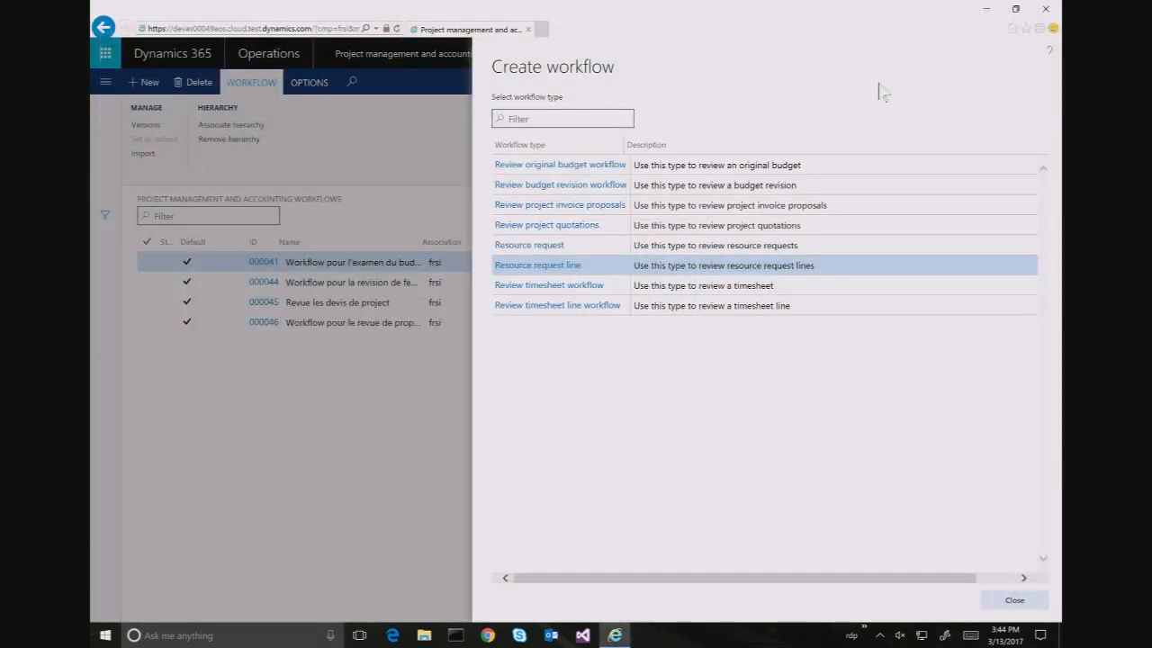
click(540, 251)
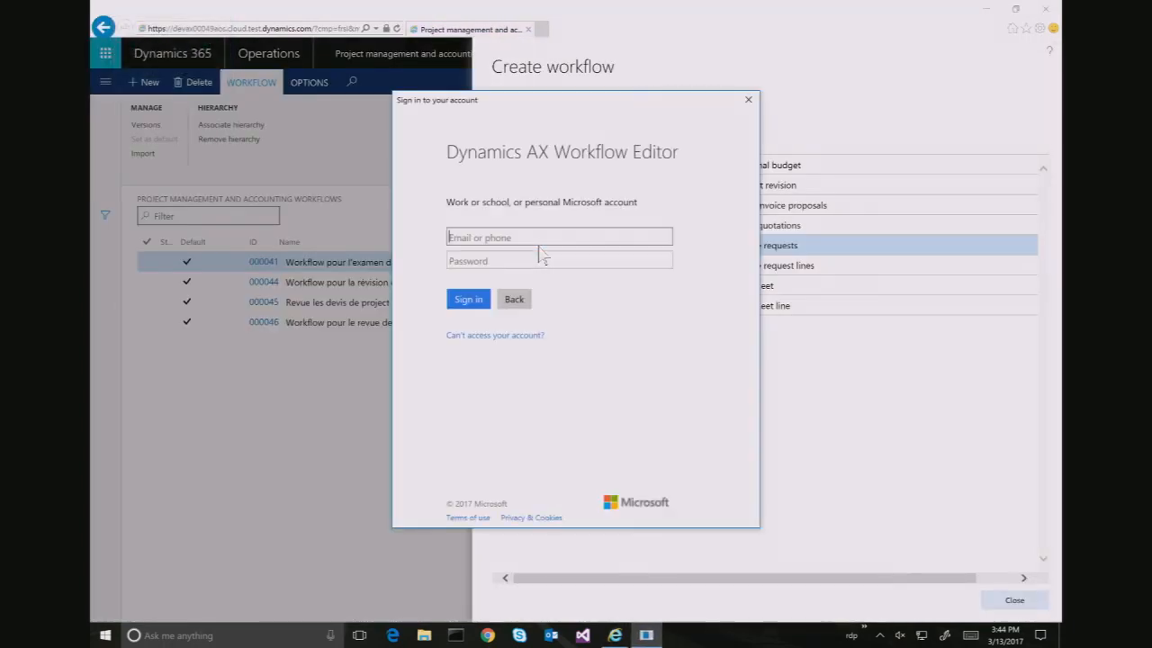
Sign in with the account e-mail and password to open the empty Resource request workflow editor
text(o)
key(BackSpace)
key(BackSpace)
key(BackSpace)
text(@microsoft.com)
key(Tab)
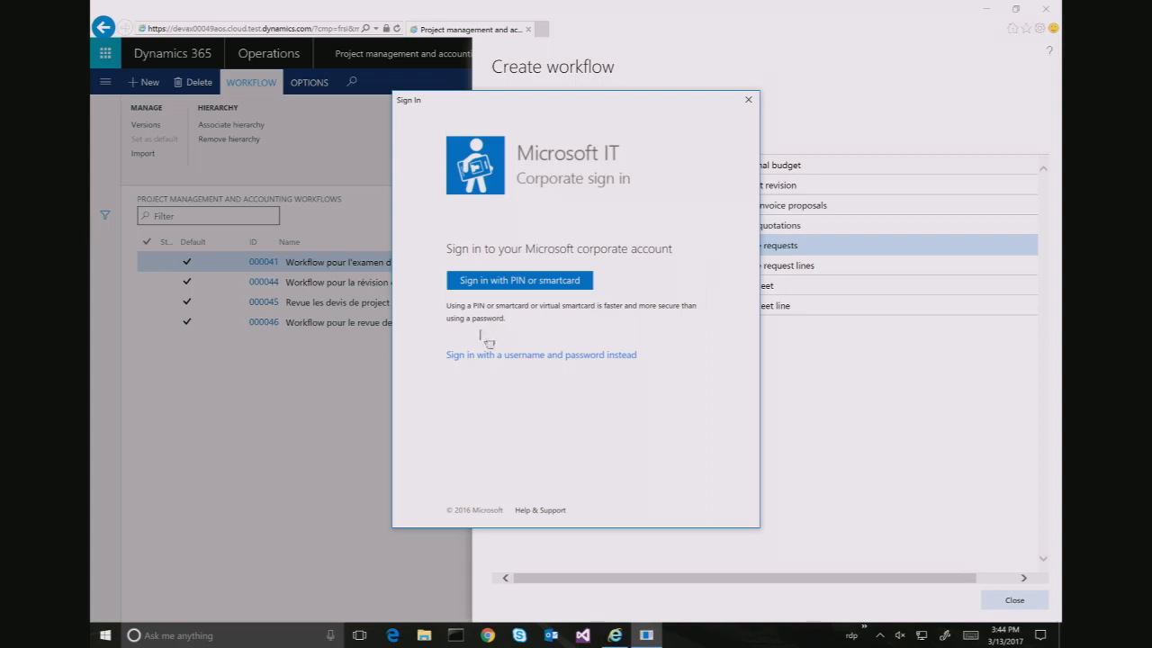
click(546, 358)
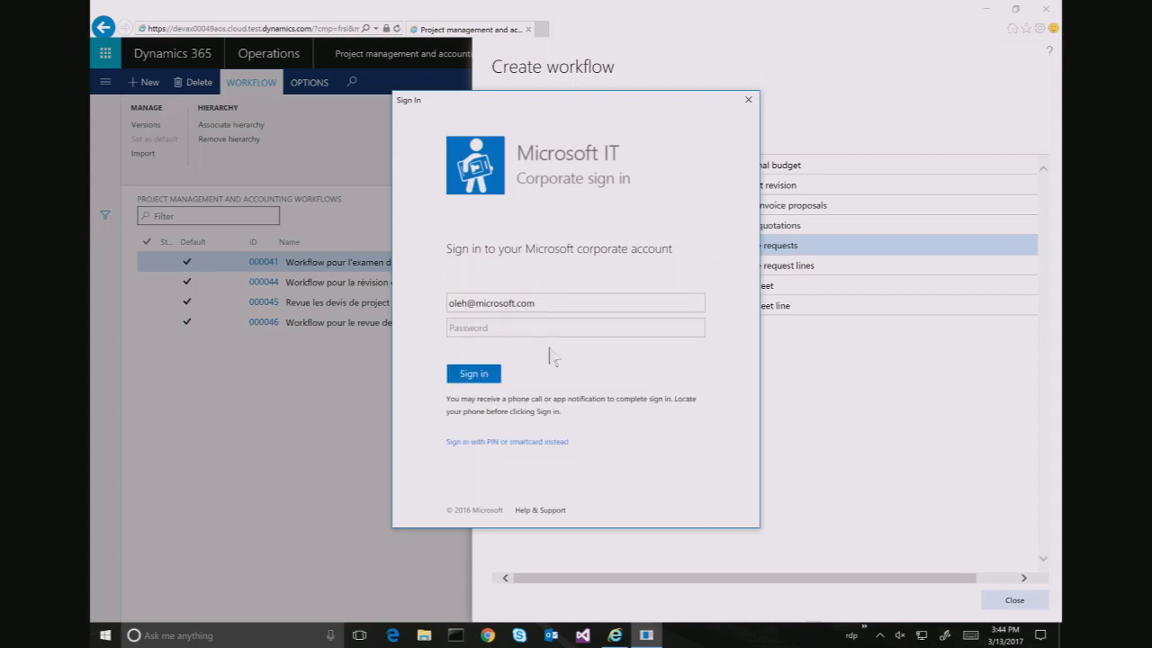
click(569, 333)
text(•••)
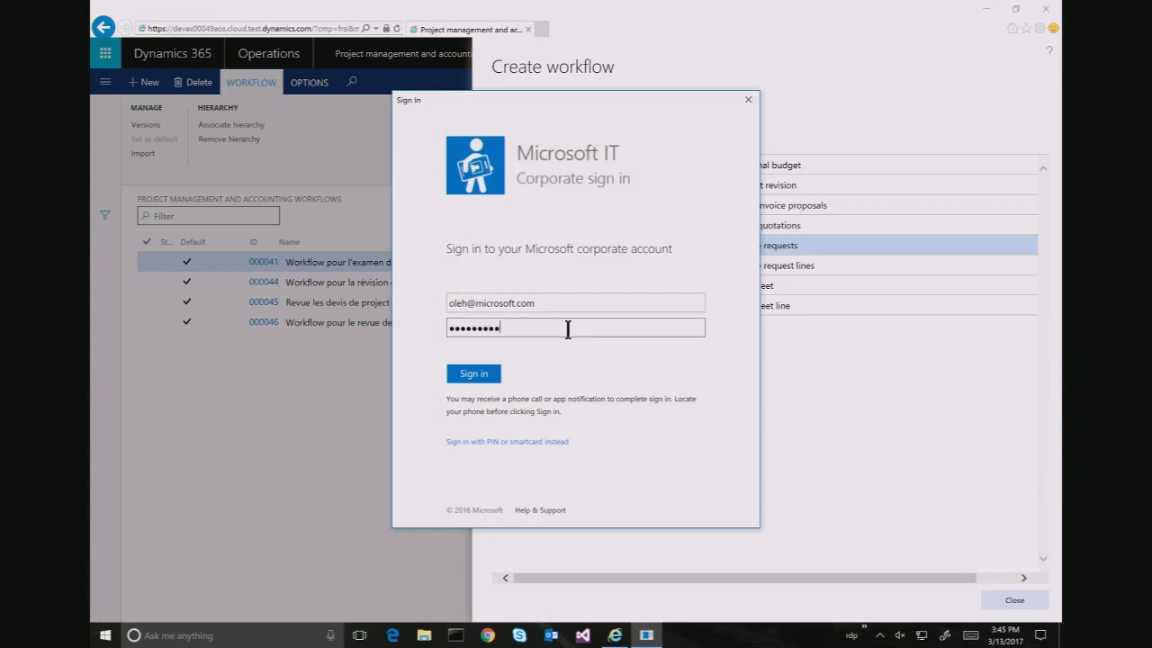
key(Return)
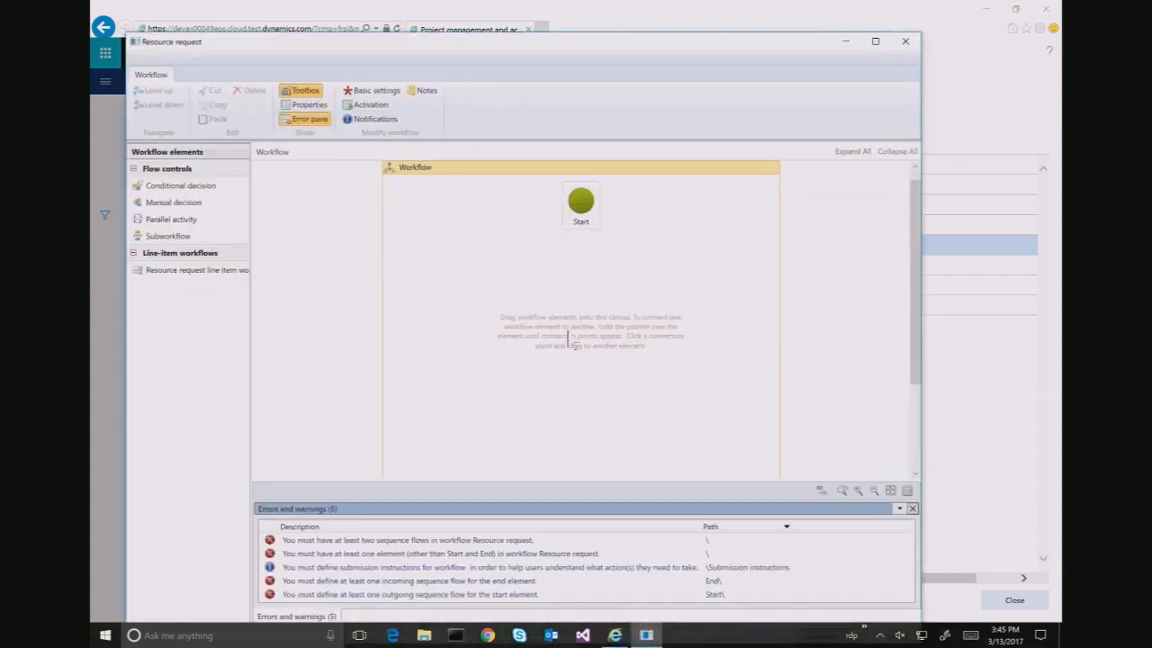
Add a Resource request line item element and connect Start to it and it to End
drag(917, 312, 919, 425)
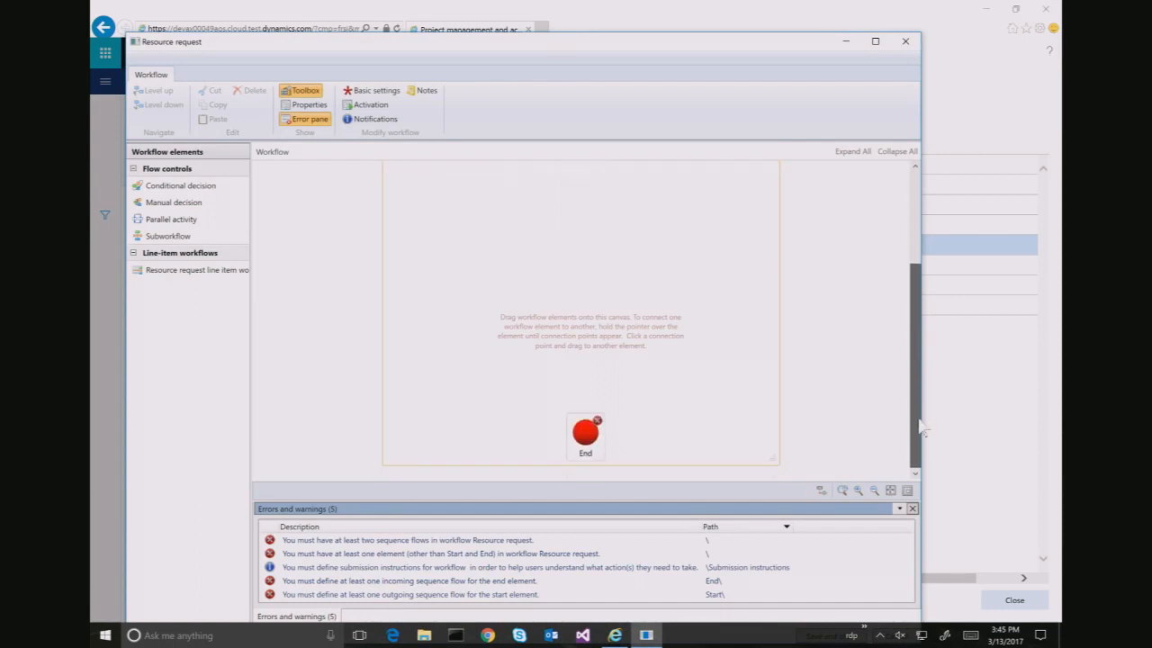
drag(585, 432, 581, 334)
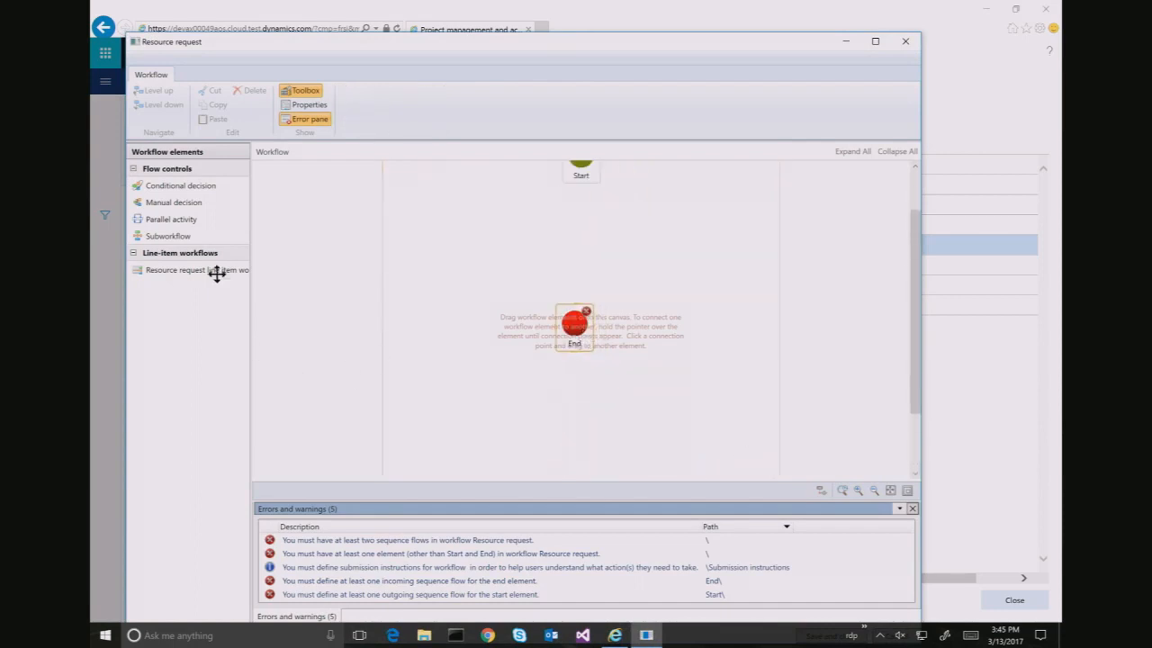
drag(213, 270, 567, 234)
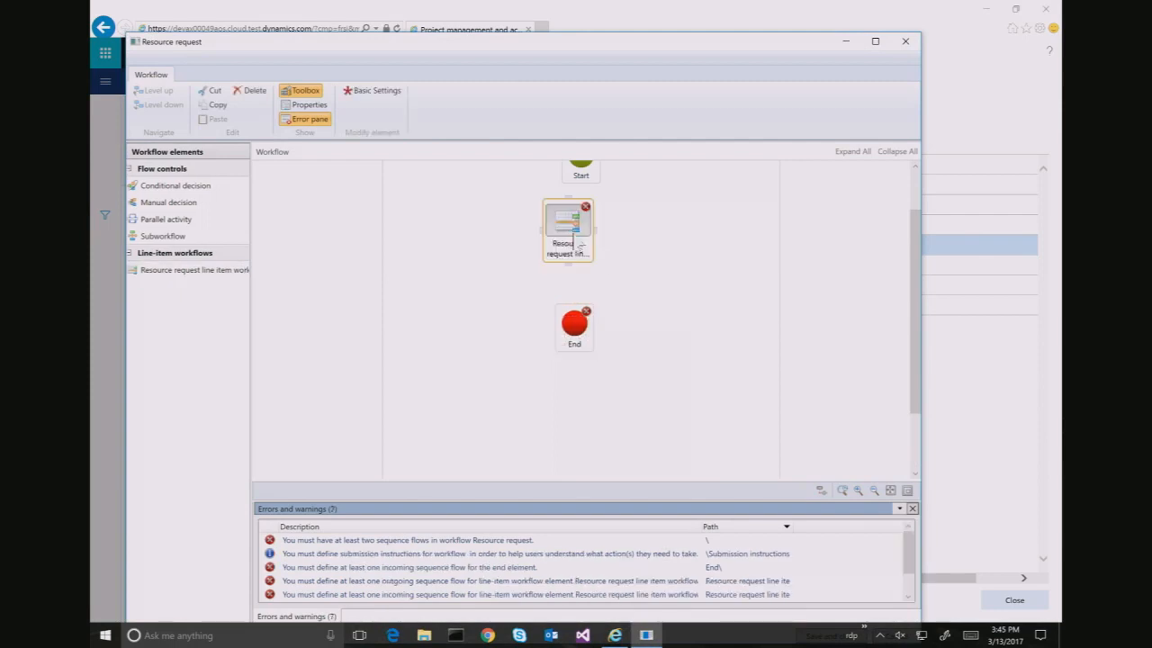
click(581, 178)
drag(580, 180, 569, 236)
drag(570, 286, 580, 346)
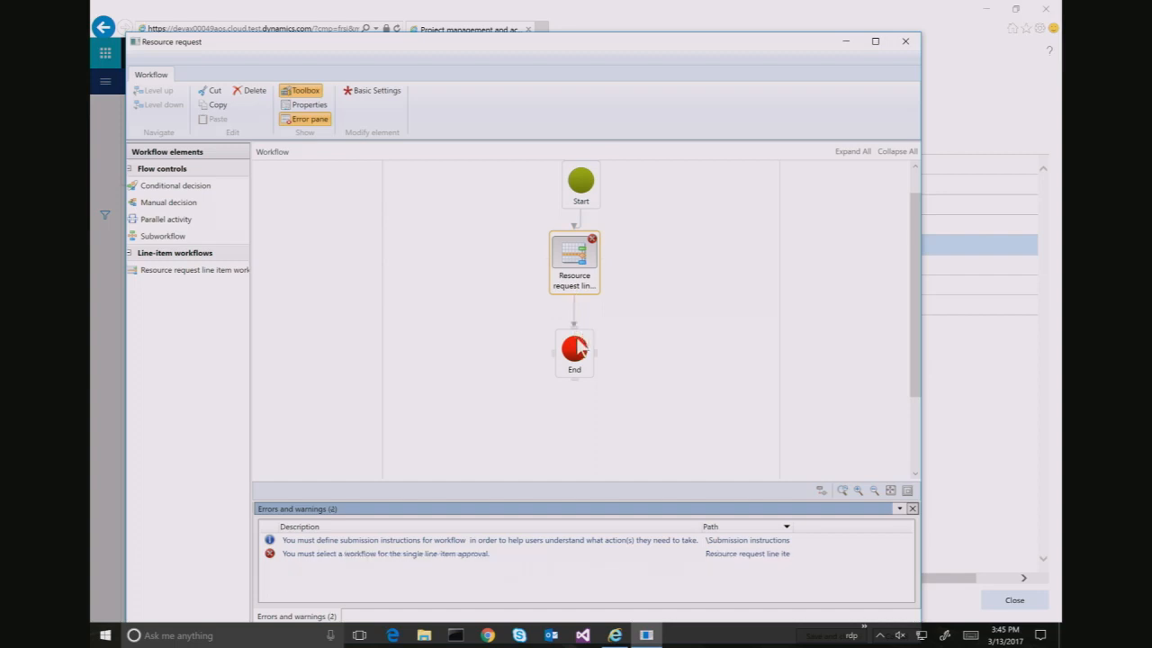
Set the workflow's submission instructions to 'Submit resource document'
double_click(476, 541)
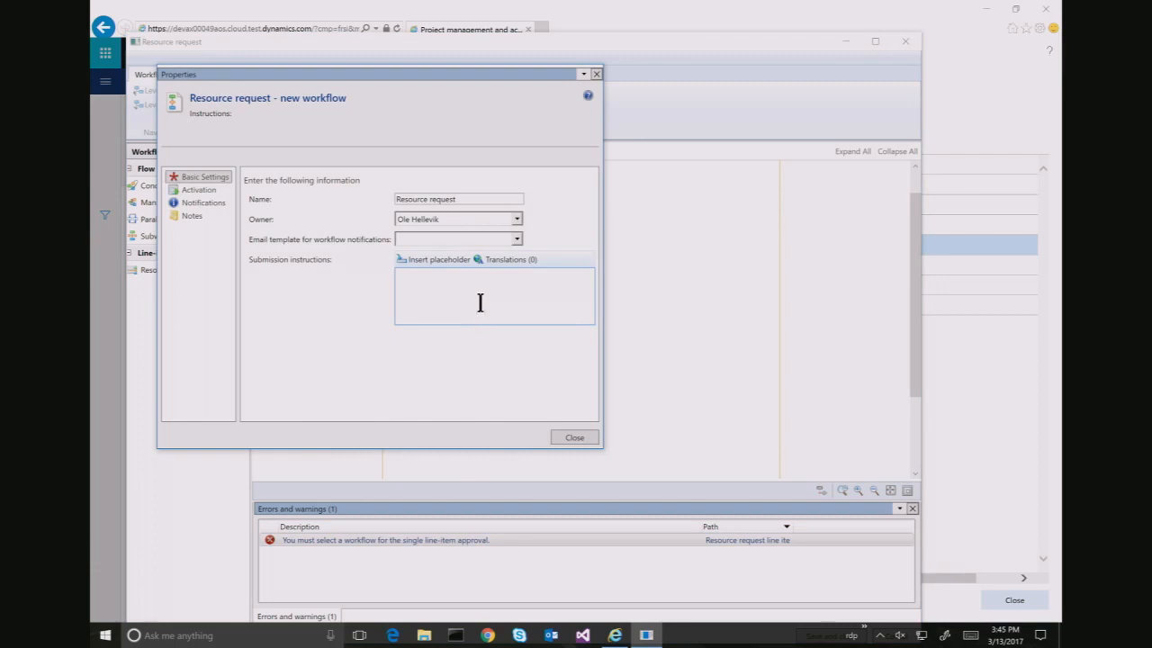
click(479, 303)
text(Subm)
key(BackSpace)
key(BackSpace)
key(BackSpace)
text(u)
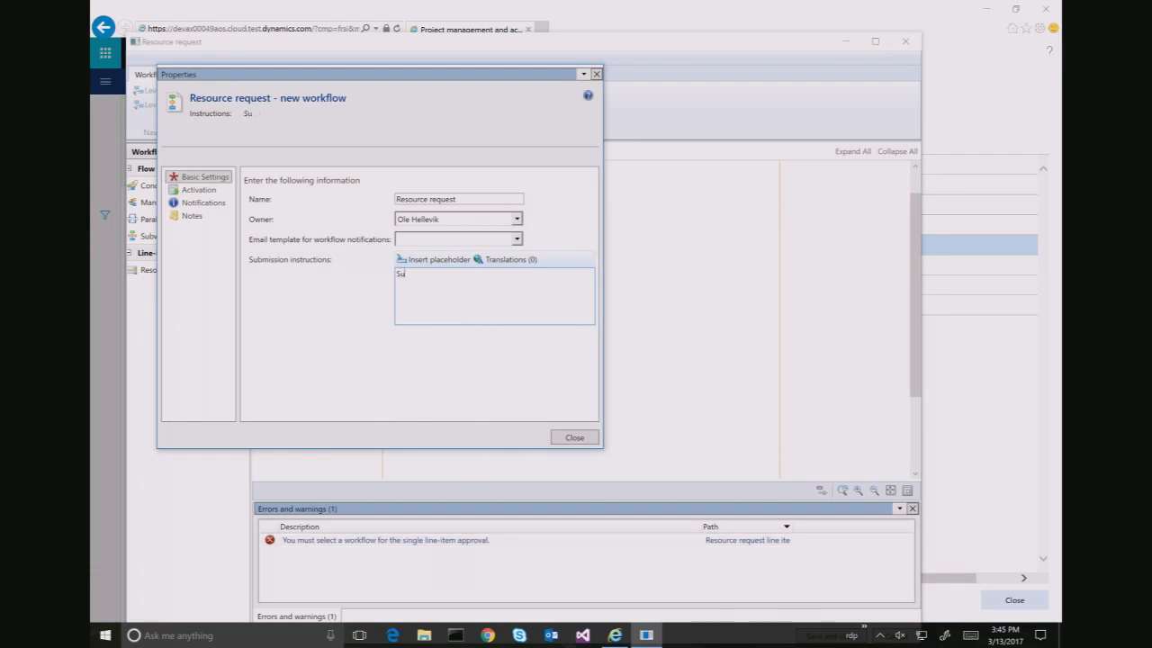
text(bmit resource document)
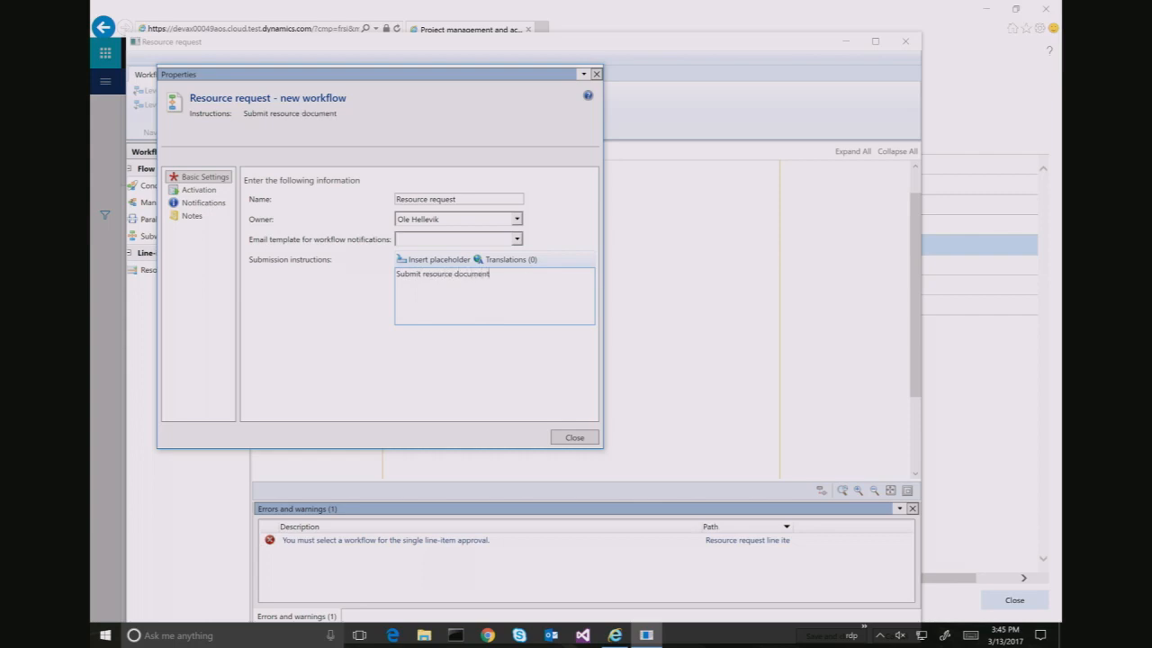
click(585, 438)
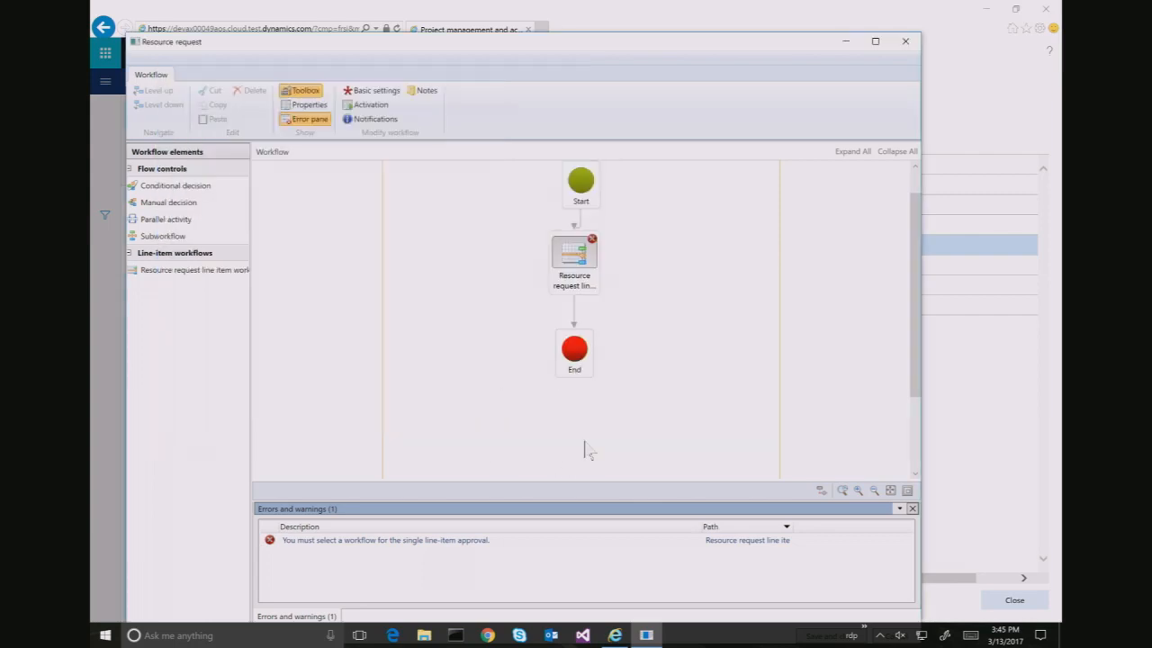
Link the line-item step to the 000221 Resource request line workflow
click(405, 540)
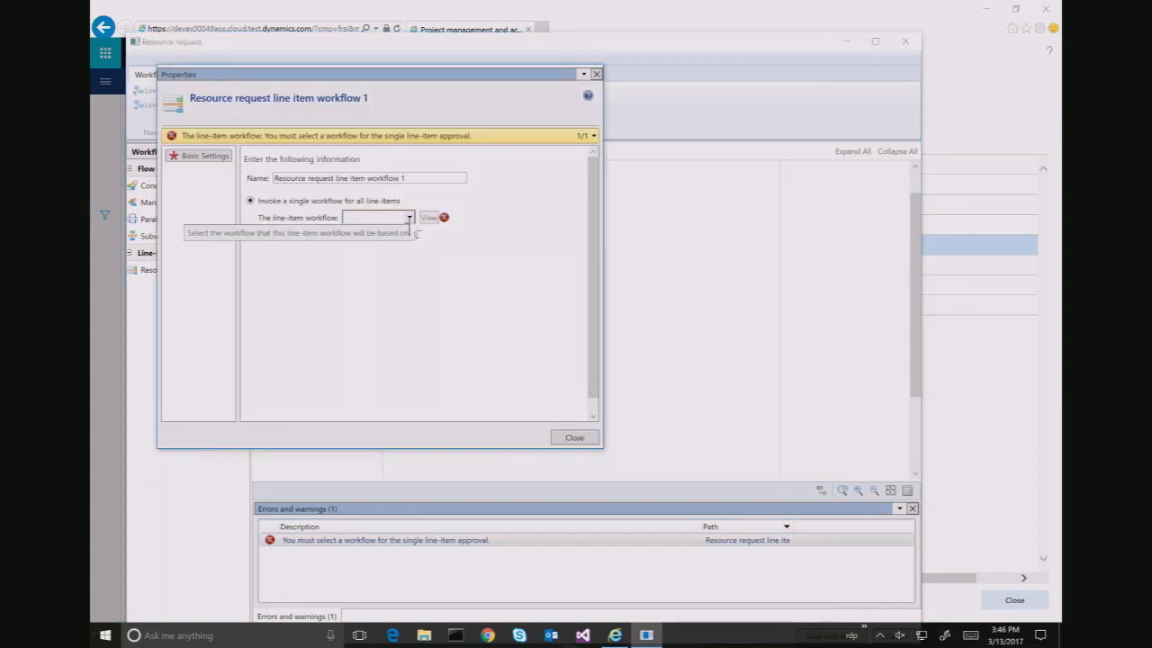
click(409, 218)
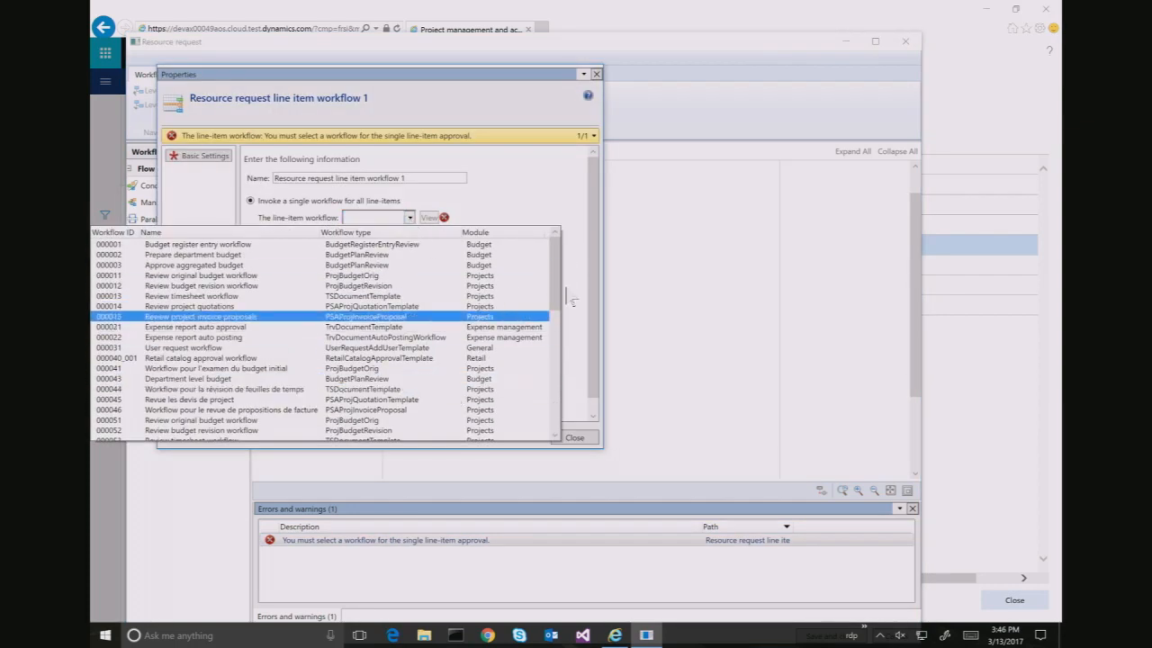
drag(555, 298, 561, 433)
click(474, 437)
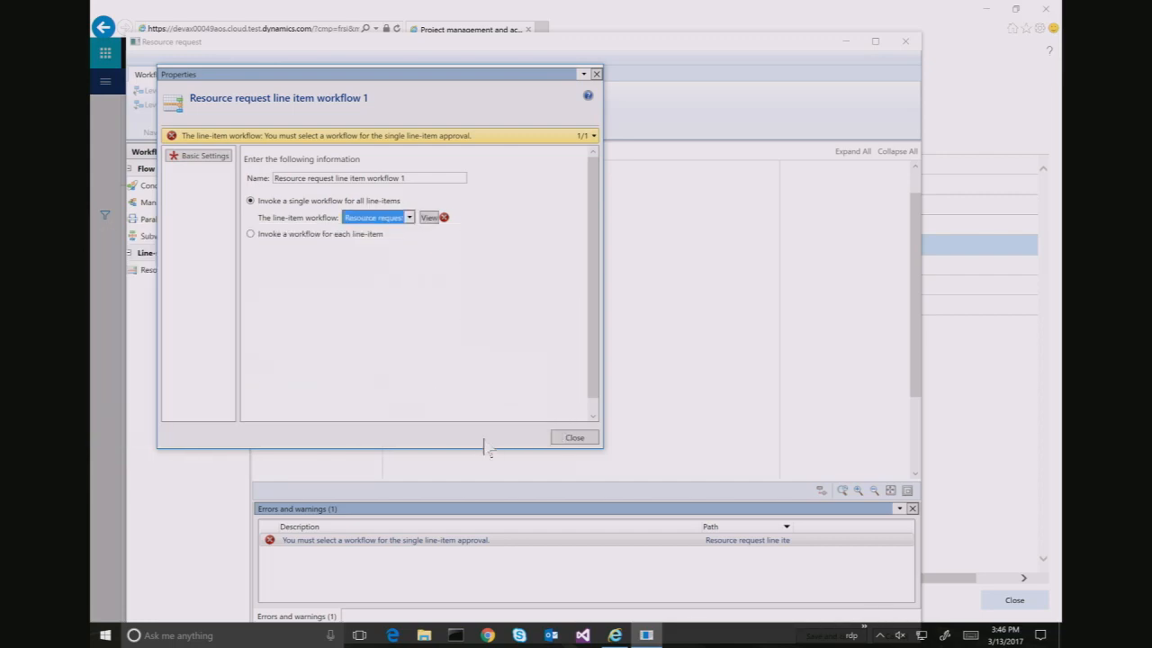
click(574, 438)
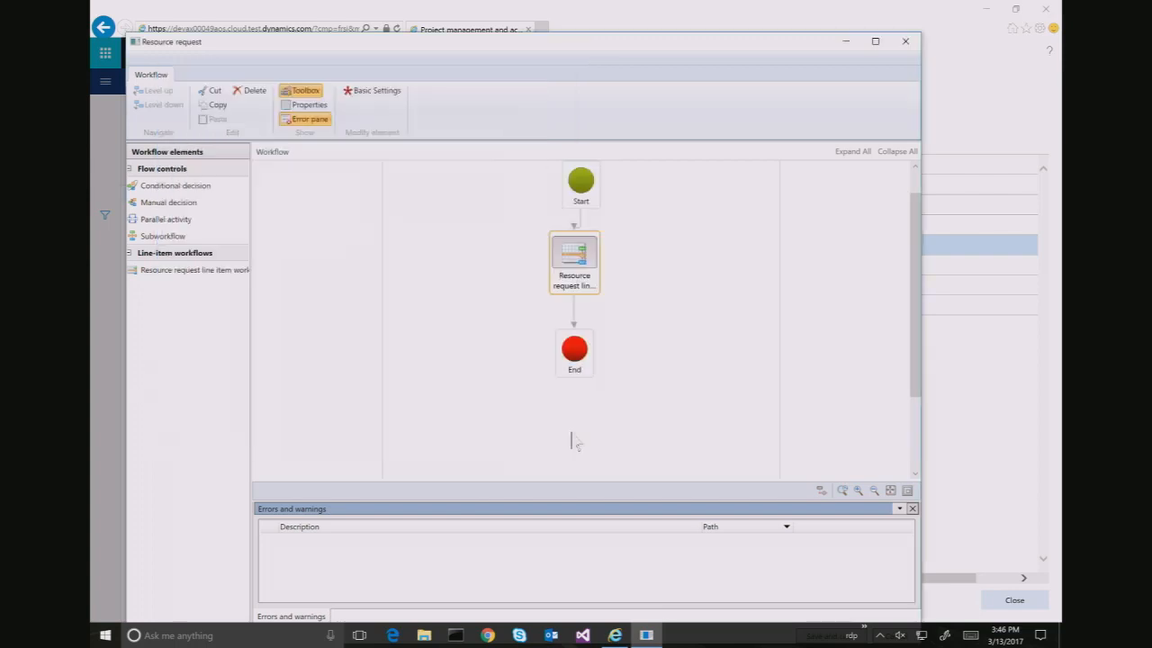
Save the workflow with version note 'test', activate the new version, and close the editor
click(875, 41)
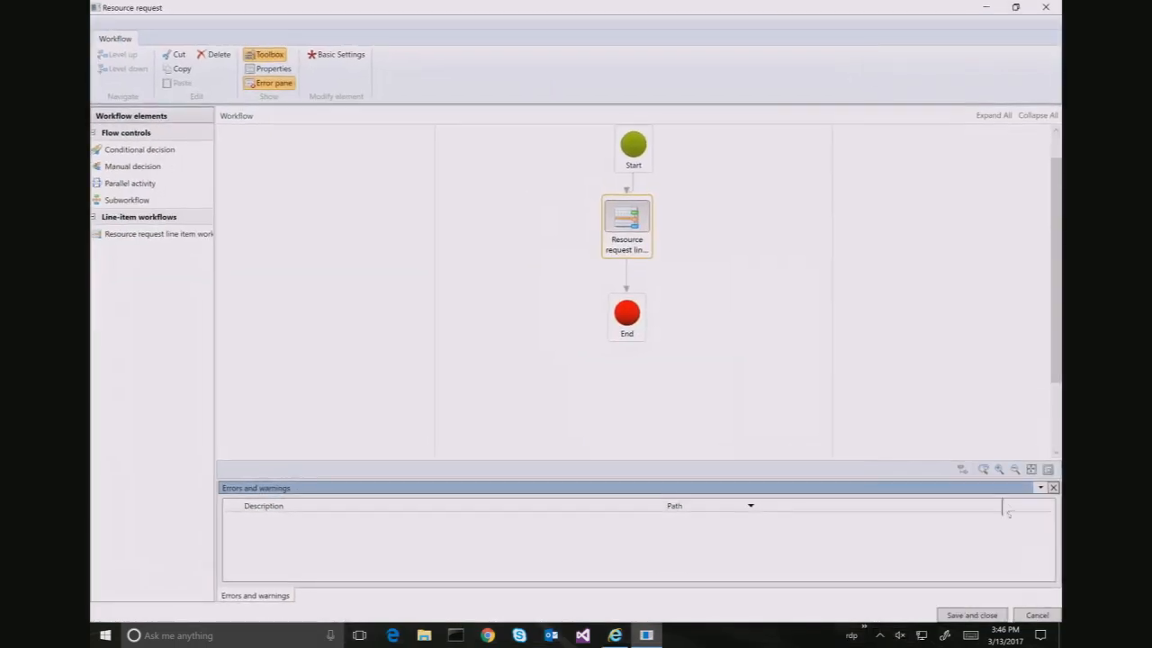
click(972, 617)
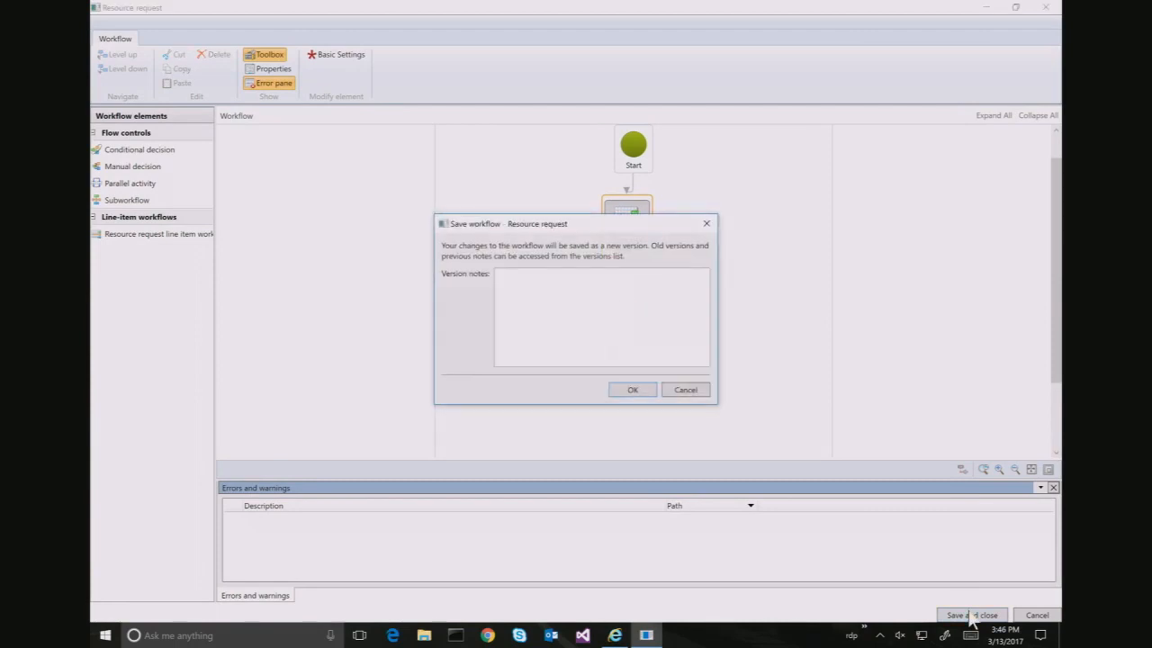
click(632, 318)
text(test)
click(644, 393)
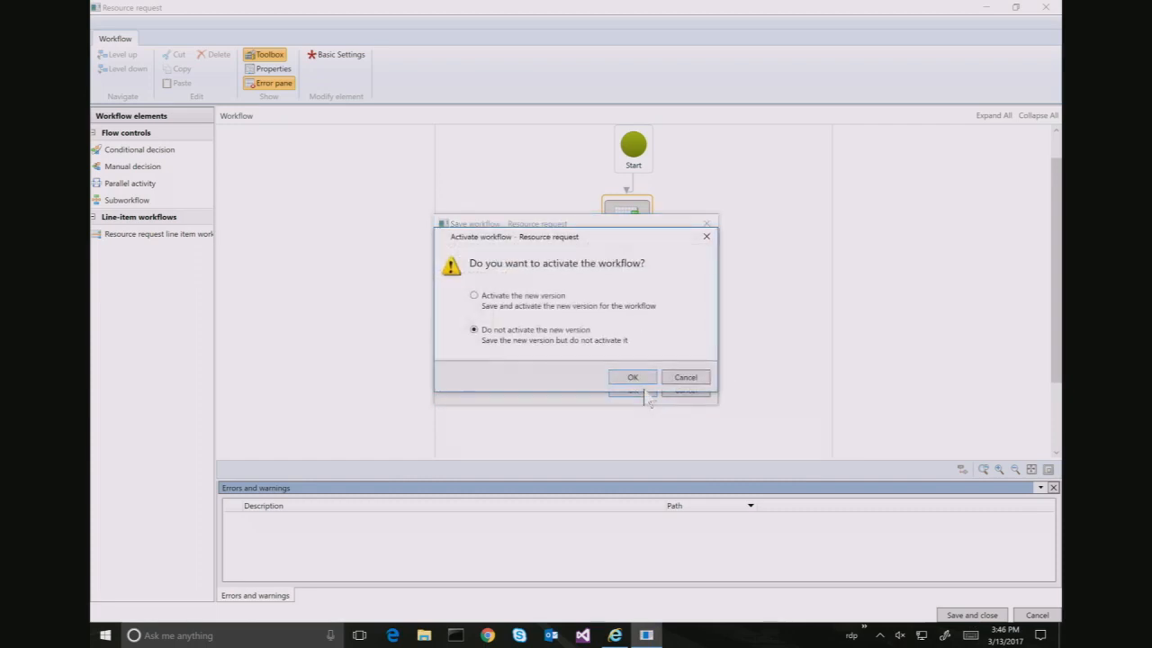
click(551, 307)
click(627, 378)
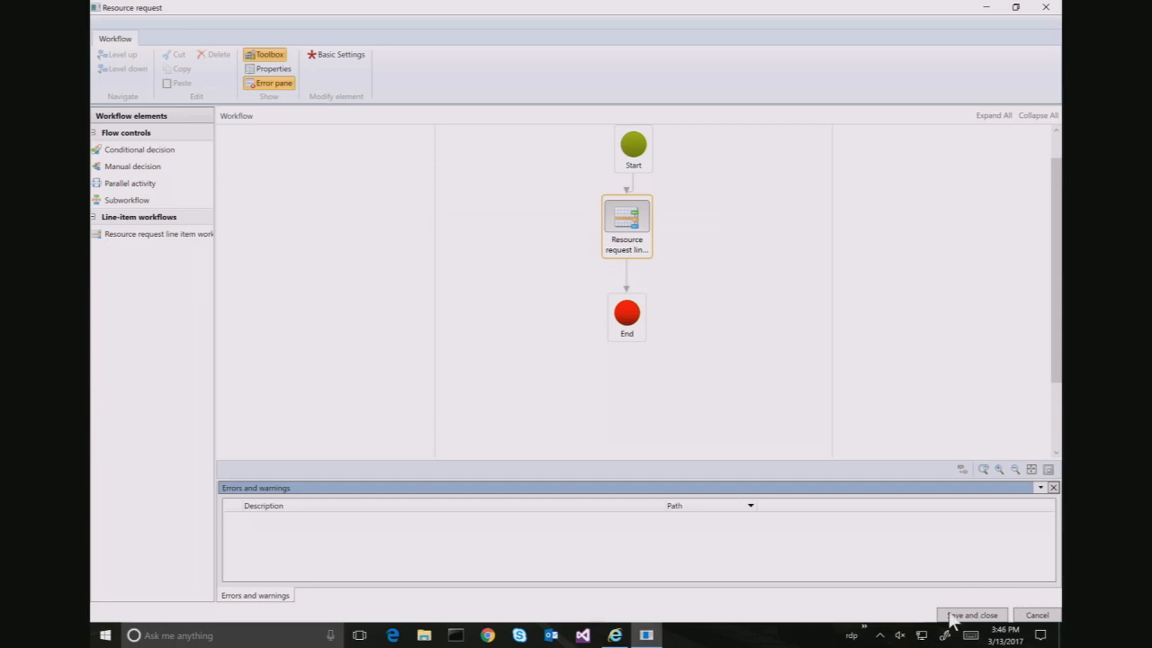
click(952, 617)
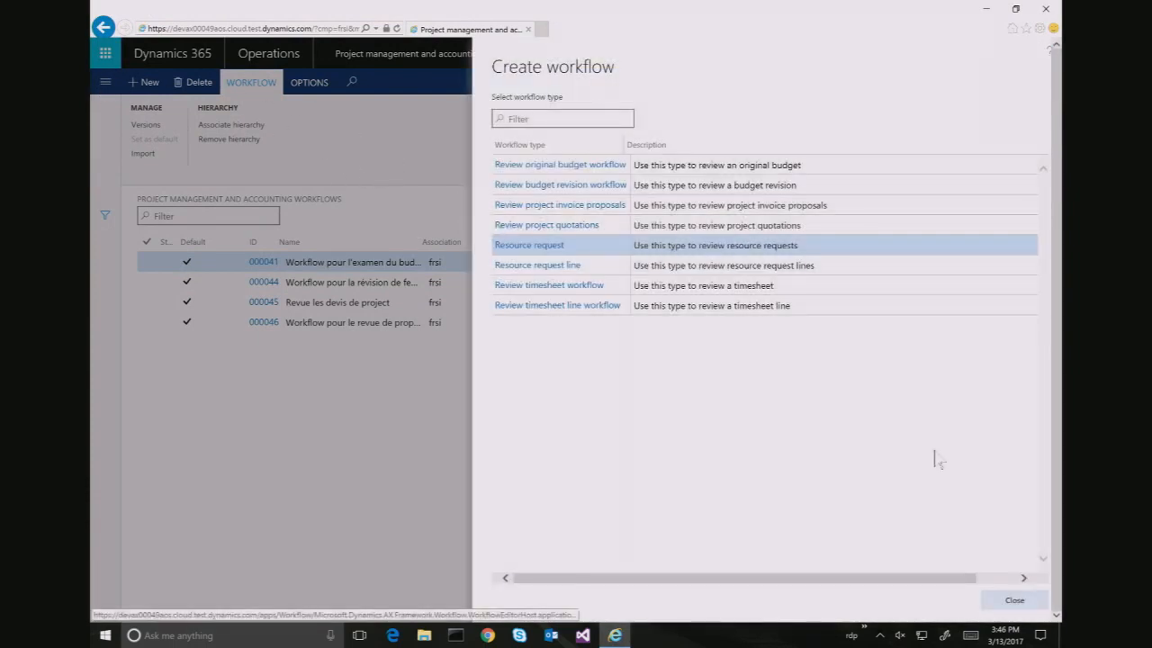
Dismiss Create workflow and open Project management and accounting parameters from the Setup menu
click(1012, 600)
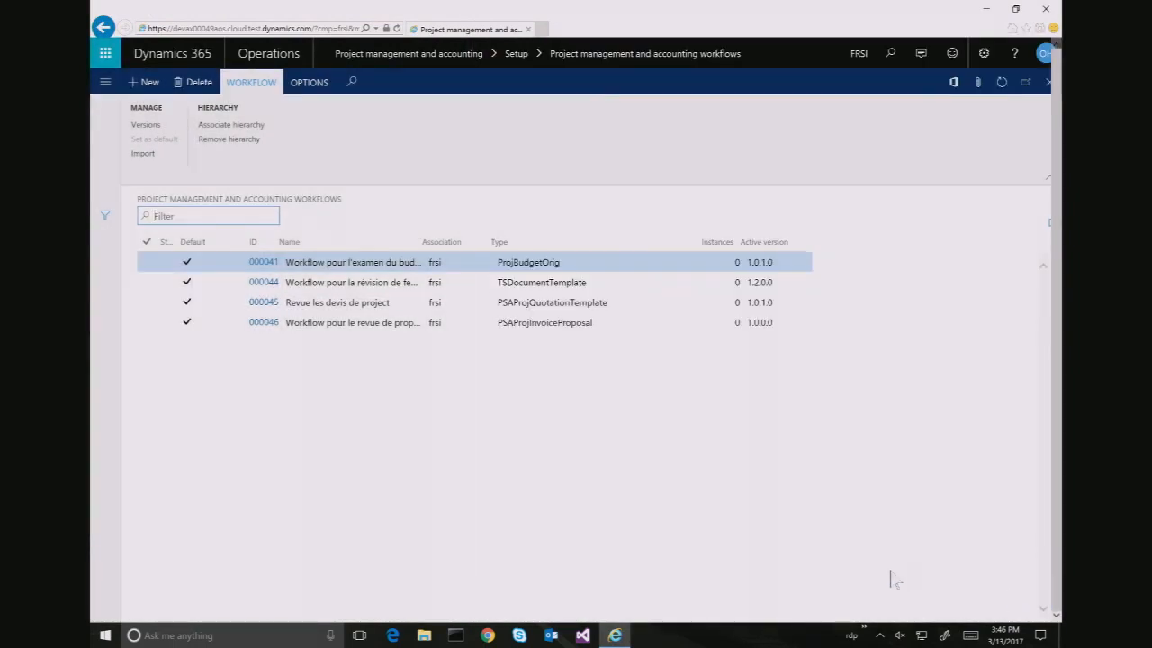
click(106, 82)
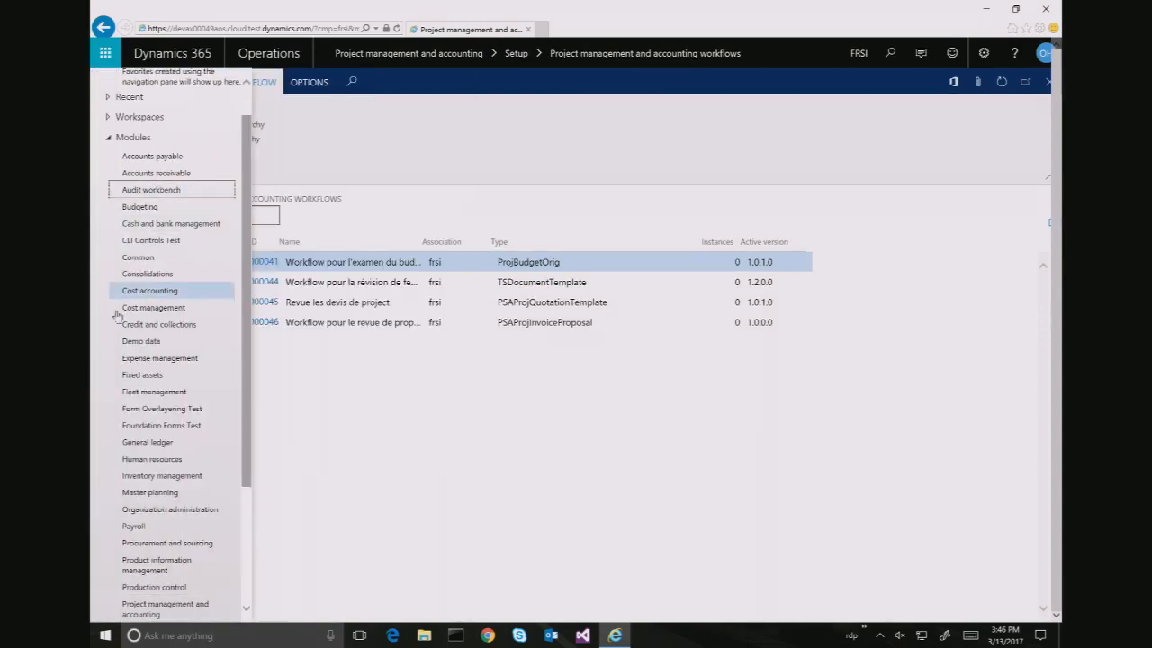
click(144, 611)
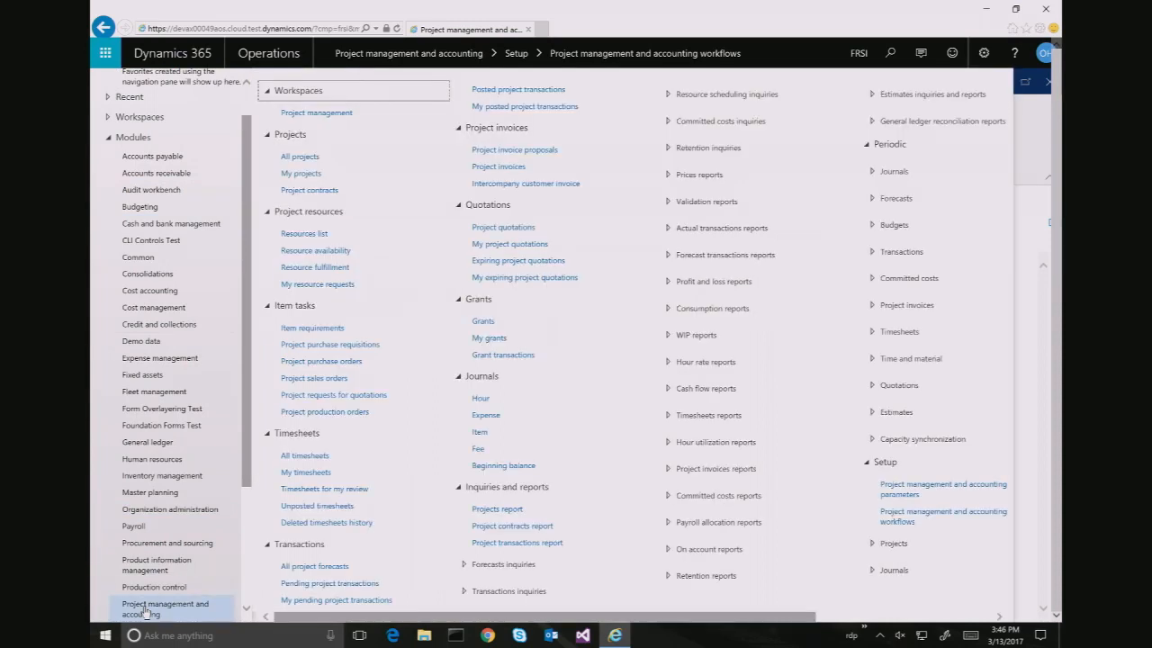
click(913, 491)
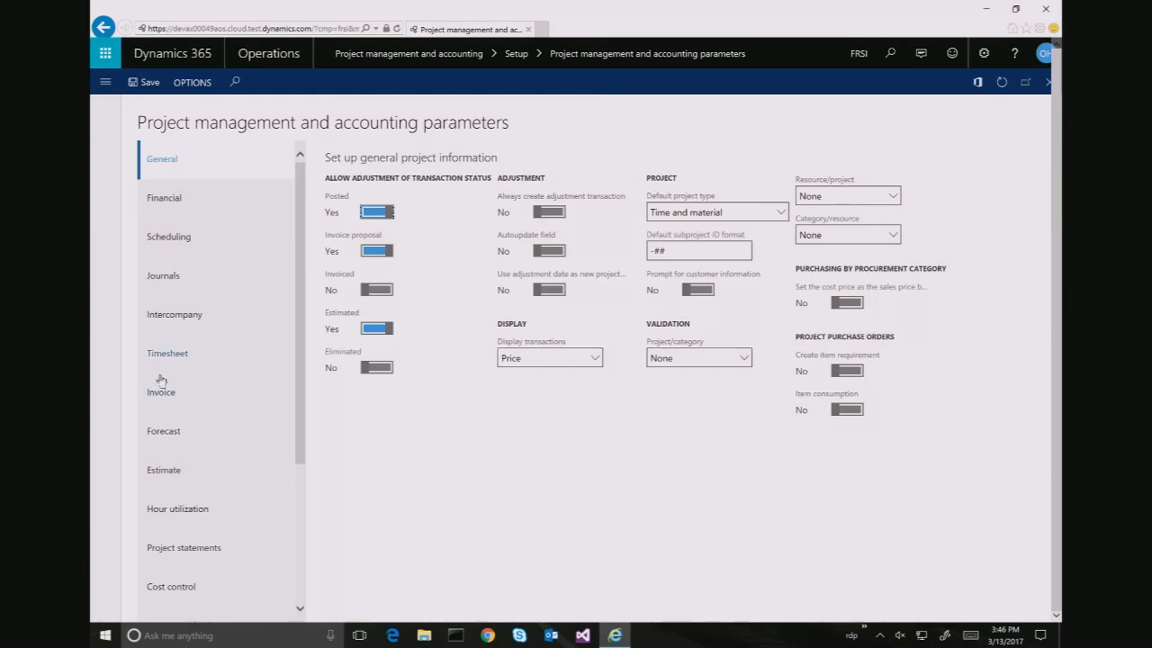
scroll(201, 396, down, 3)
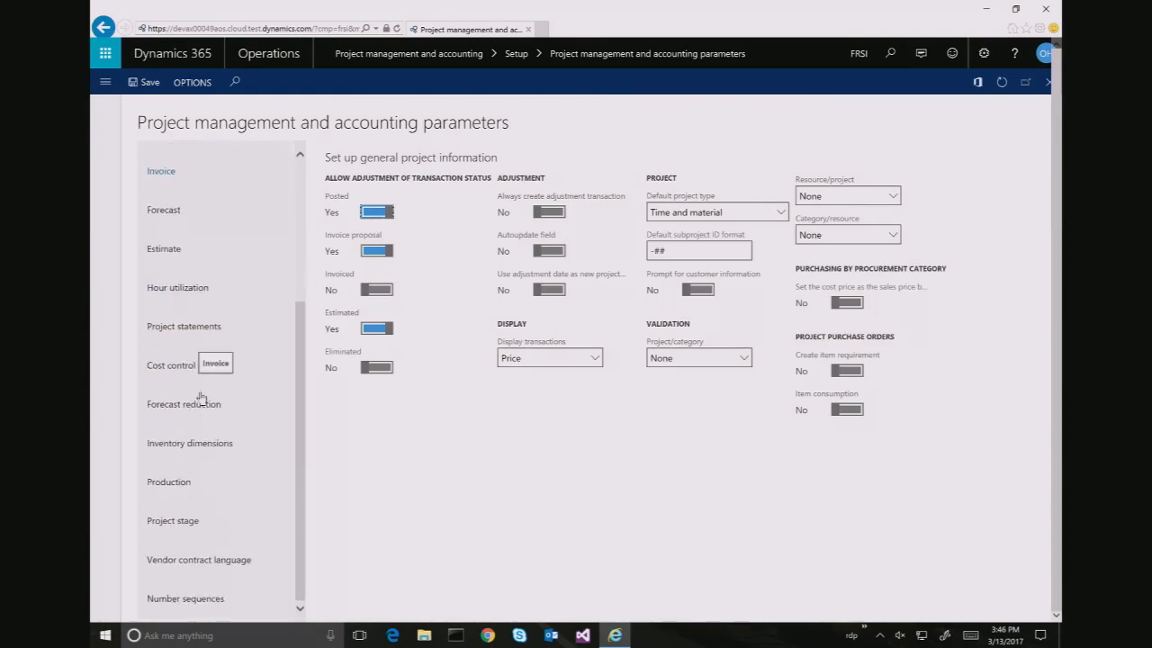
In the Project stage settings, change the In process stage name to 'Released'
click(177, 532)
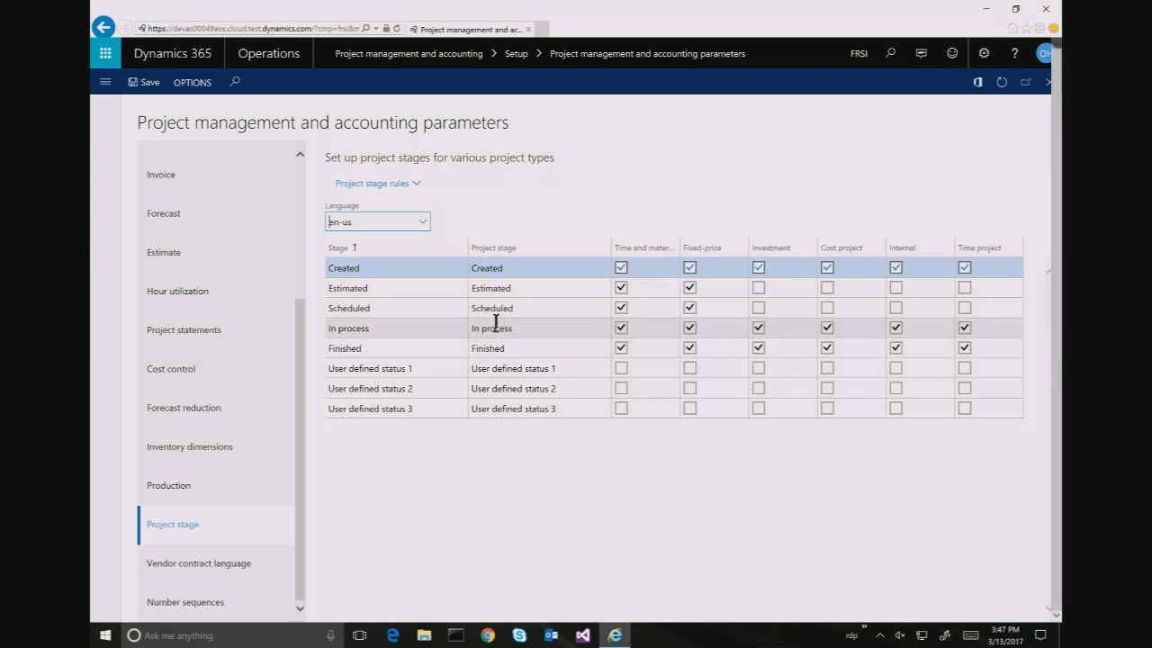
click(532, 328)
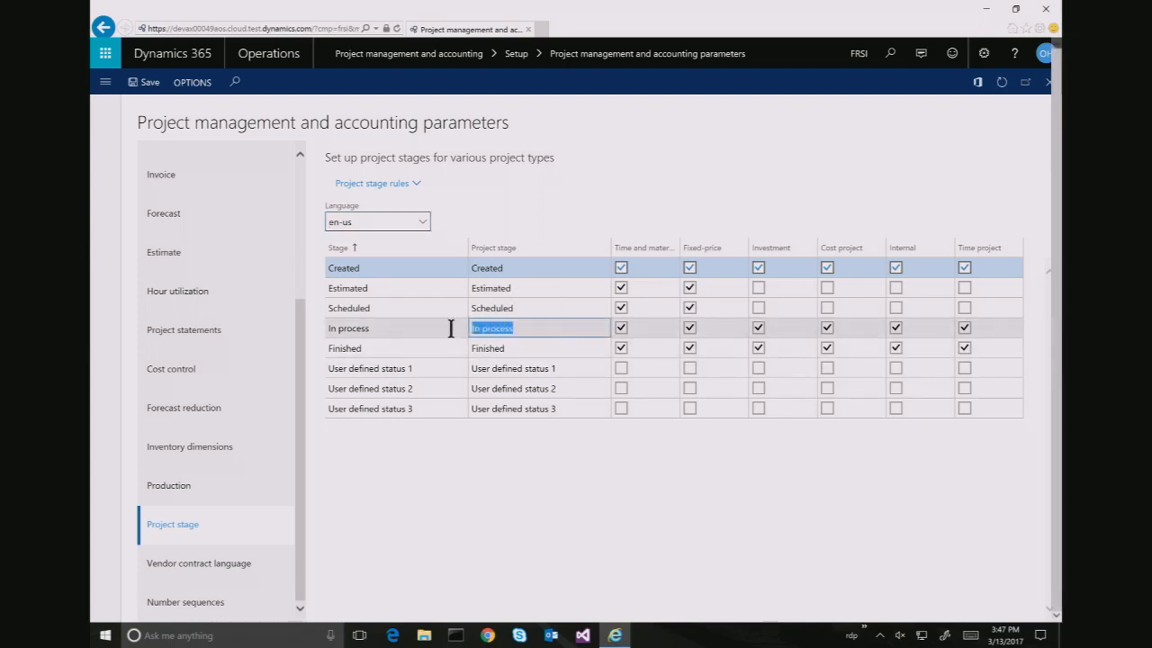
click(509, 328)
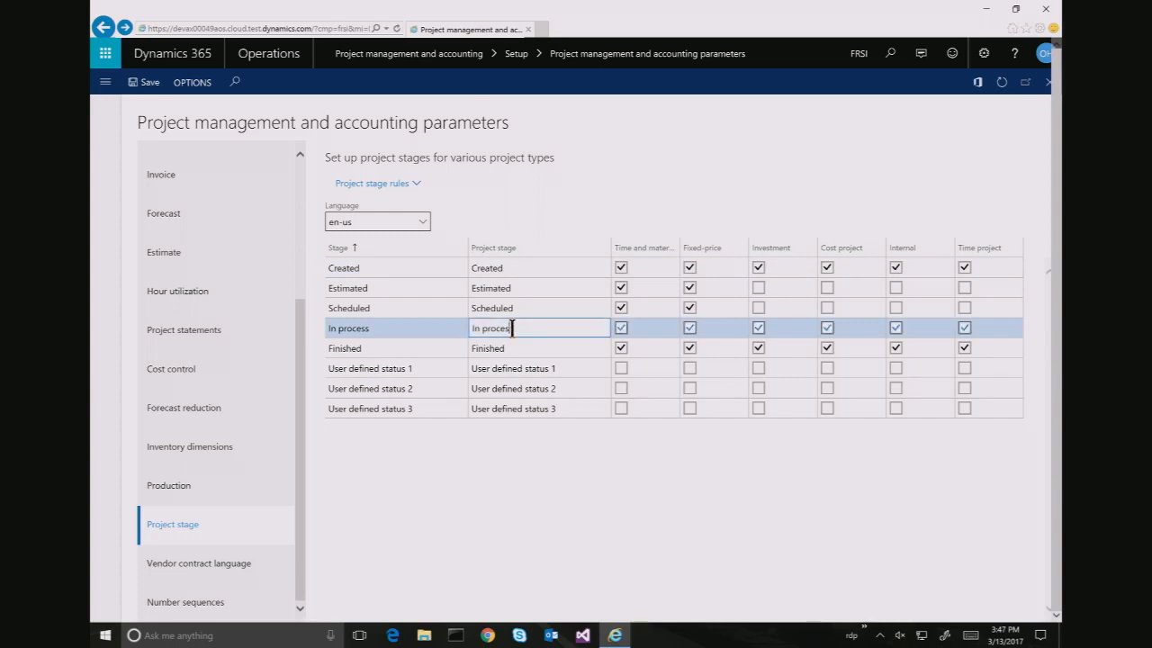
key(BackSpace)
key(BackSpace)
key(BackSpace)
key(BackSpace)
key(BackSpace)
key(BackSpace)
key(BackSpace)
key(BackSpace)
key(BackSpace)
key(BackSpace)
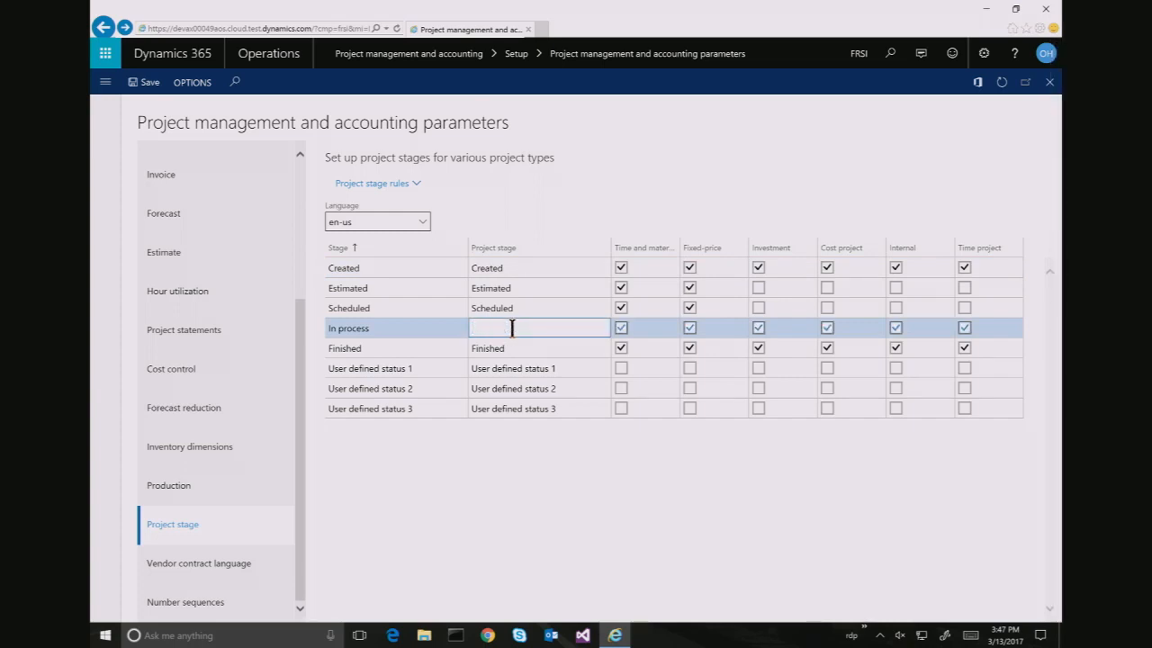
text(Released)
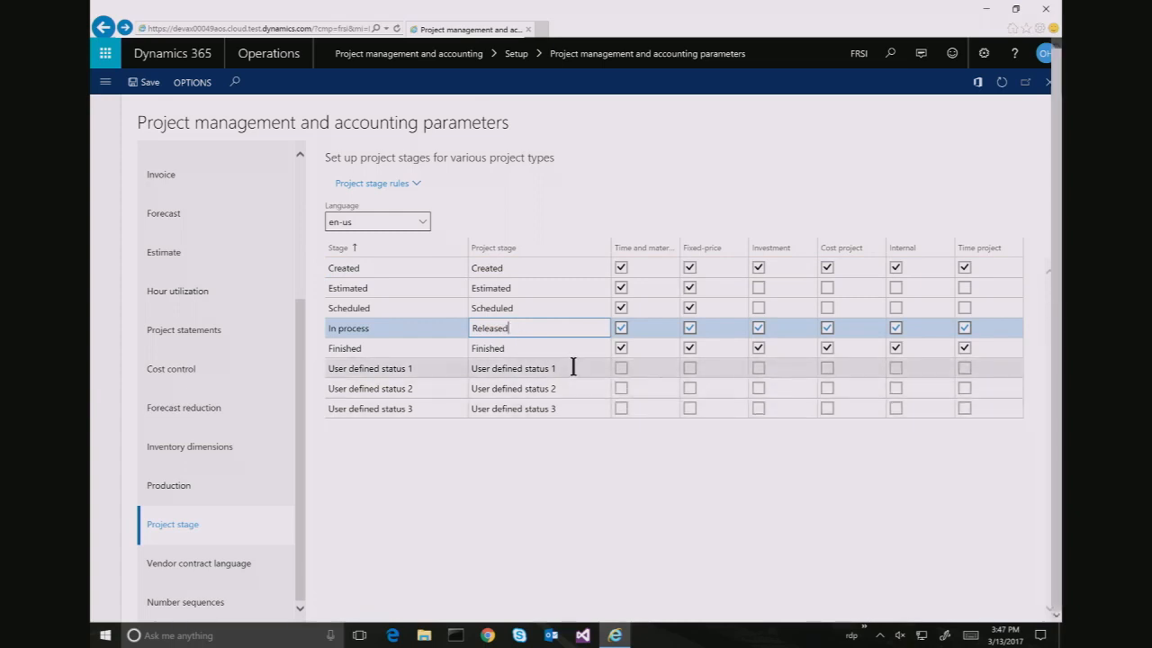
drag(576, 368, 485, 372)
text(Tech)
key(BackSpace)
key(BackSpace)
key(BackSpace)
key(BackSpace)
click(559, 368)
Rename User defined status 1 to 'Bug fix', save, and tick its Time and material checkbox
double_click(554, 368)
key(BackSpace)
key(BackSpace)
key(BackSpace)
key(BackSpace)
key(BackSpace)
key(BackSpace)
key(BackSpace)
key(BackSpace)
key(BackSpace)
key(BackSpace)
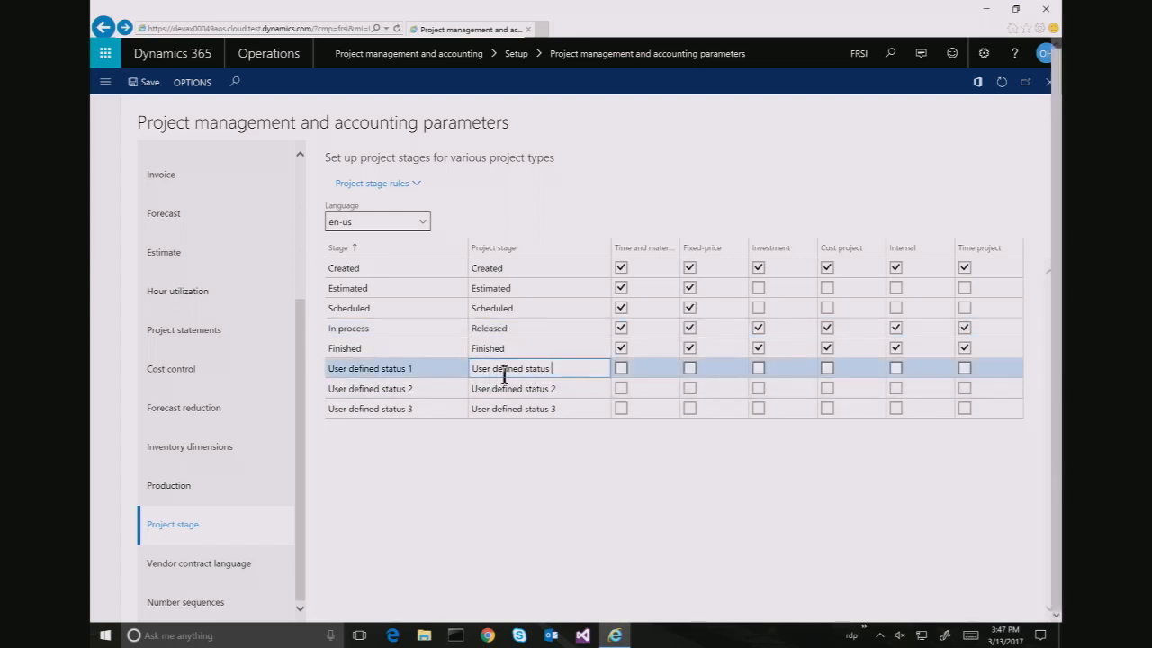
key(BackSpace)
key(BackSpace)
key(BackSpace)
key(BackSpace)
key(BackSpace)
key(BackSpace)
key(BackSpace)
key(BackSpace)
key(BackSpace)
key(BackSpace)
key(BackSpace)
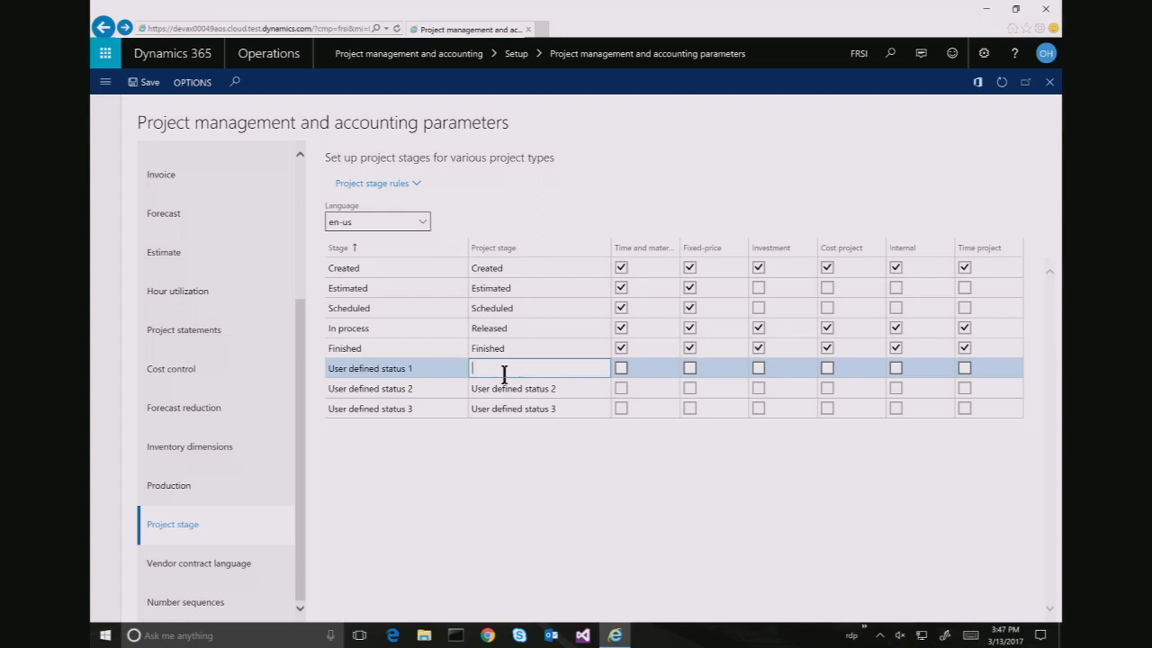
text(BUg)
key(BackSpace)
key(BackSpace)
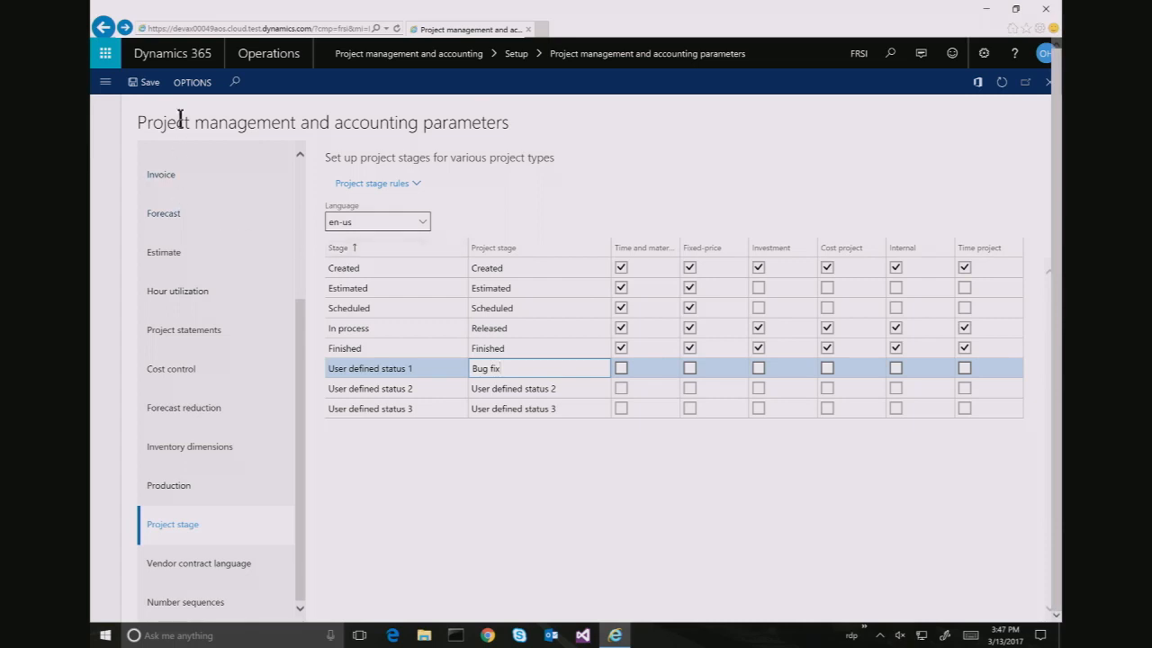
click(146, 86)
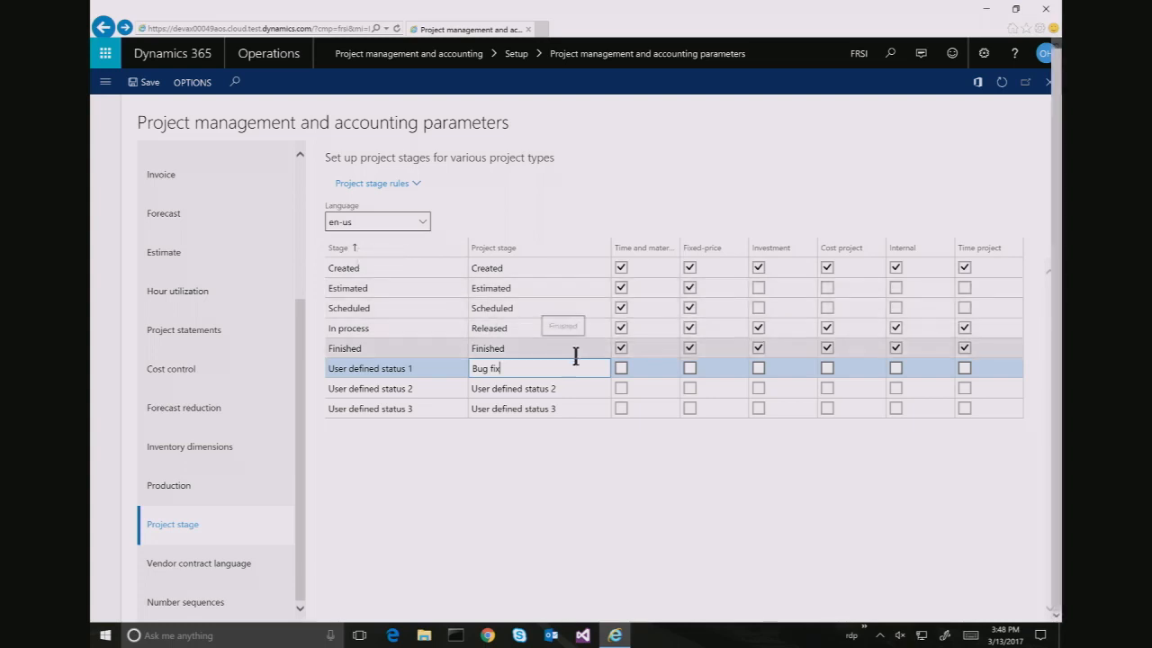
click(621, 369)
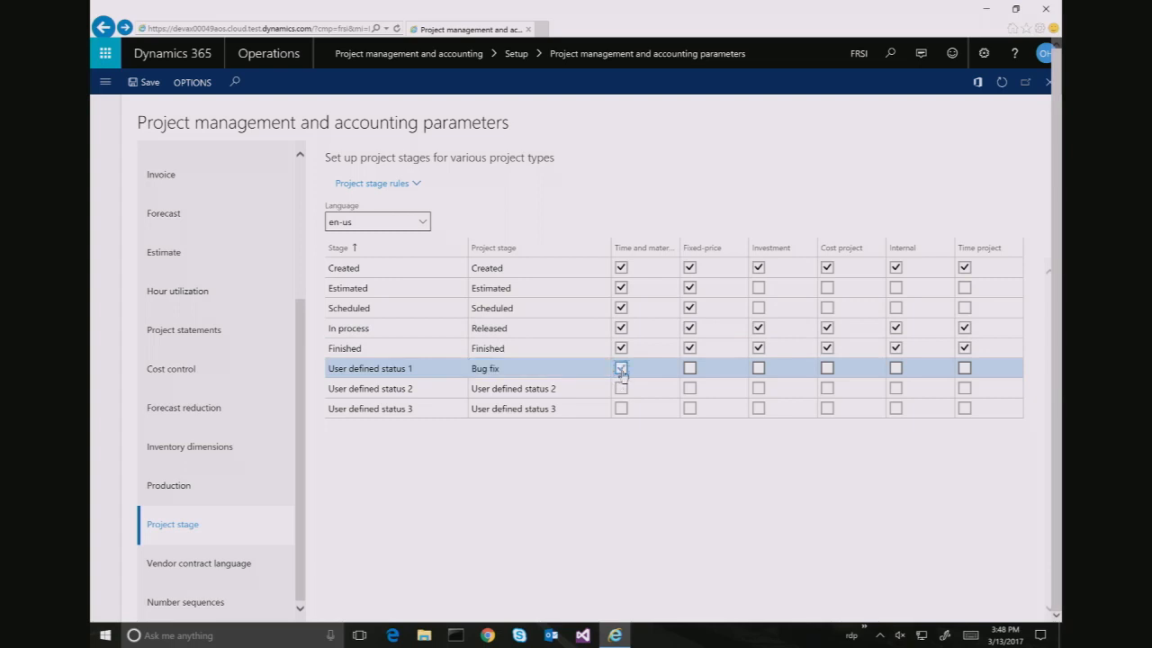
click(535, 306)
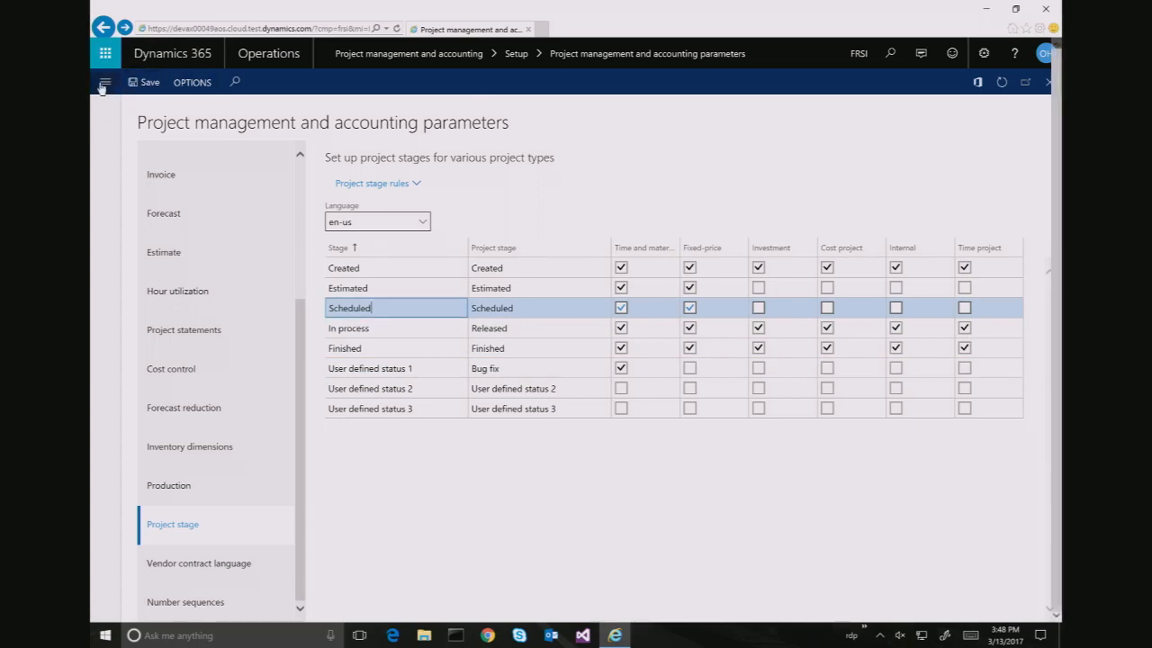
Open project 00000023 TM1: Community Department Stores from the Project management workspace's Released list
click(103, 83)
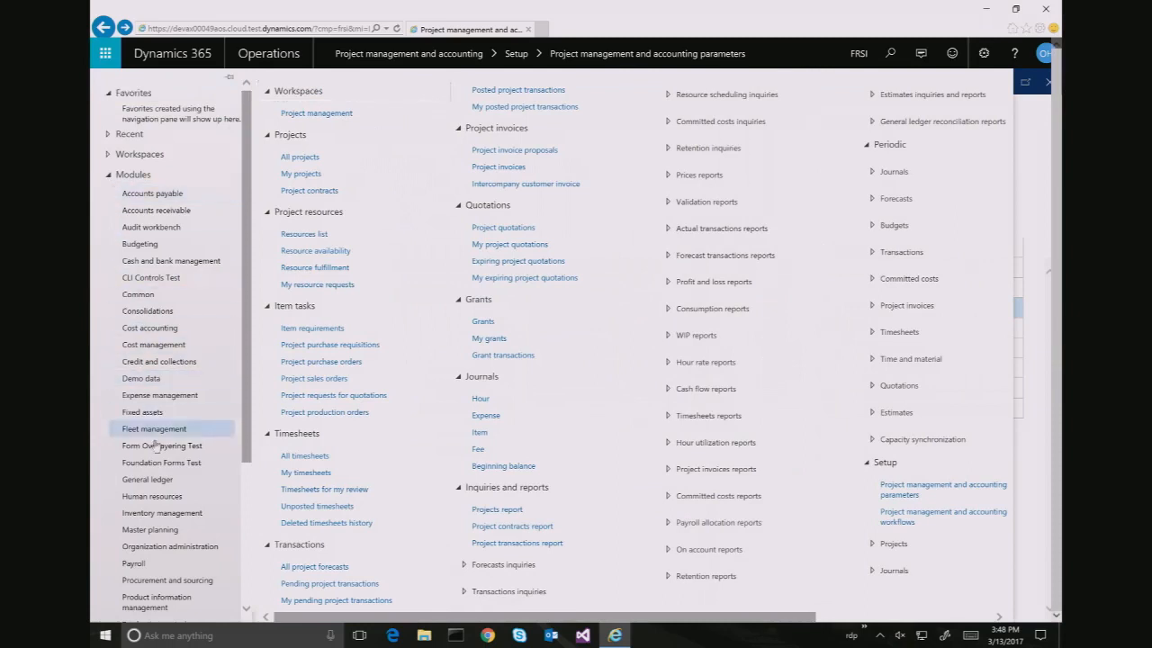
click(347, 116)
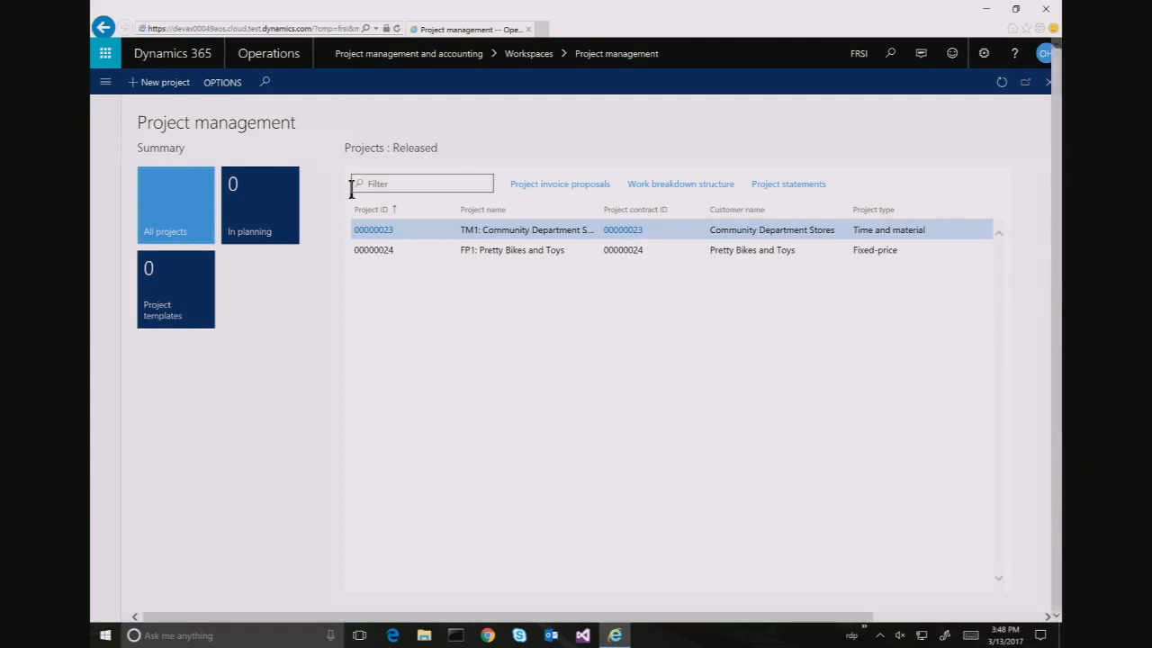
click(390, 230)
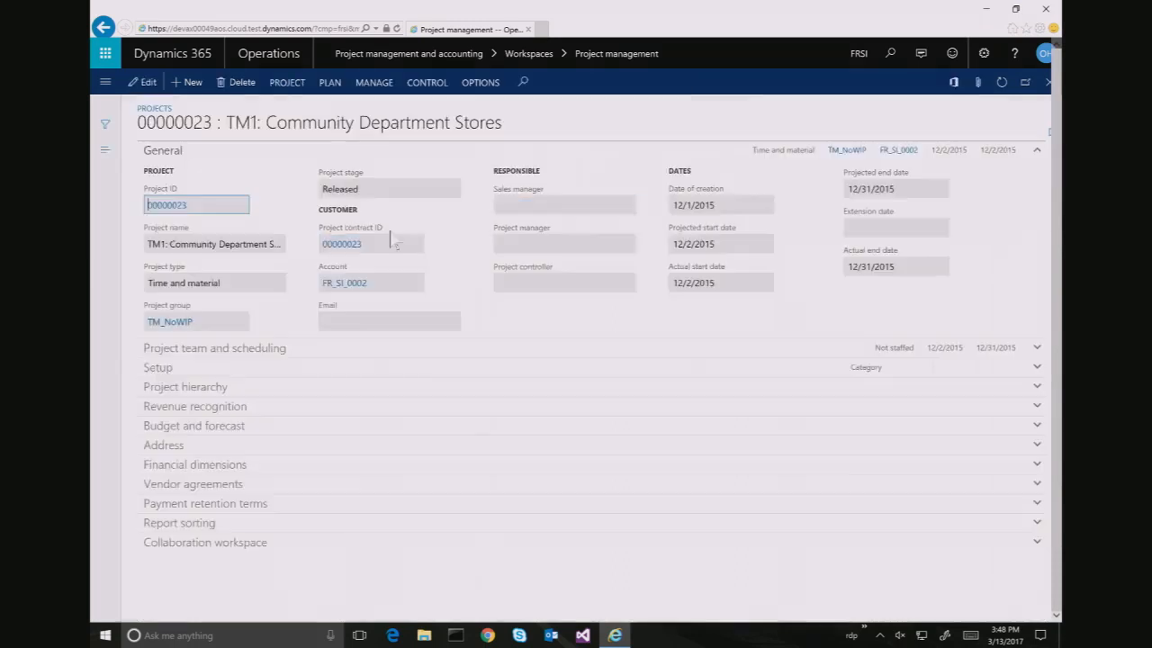
Check the Project stage dropdown lists Bug fix, then open the navigation pane
click(247, 130)
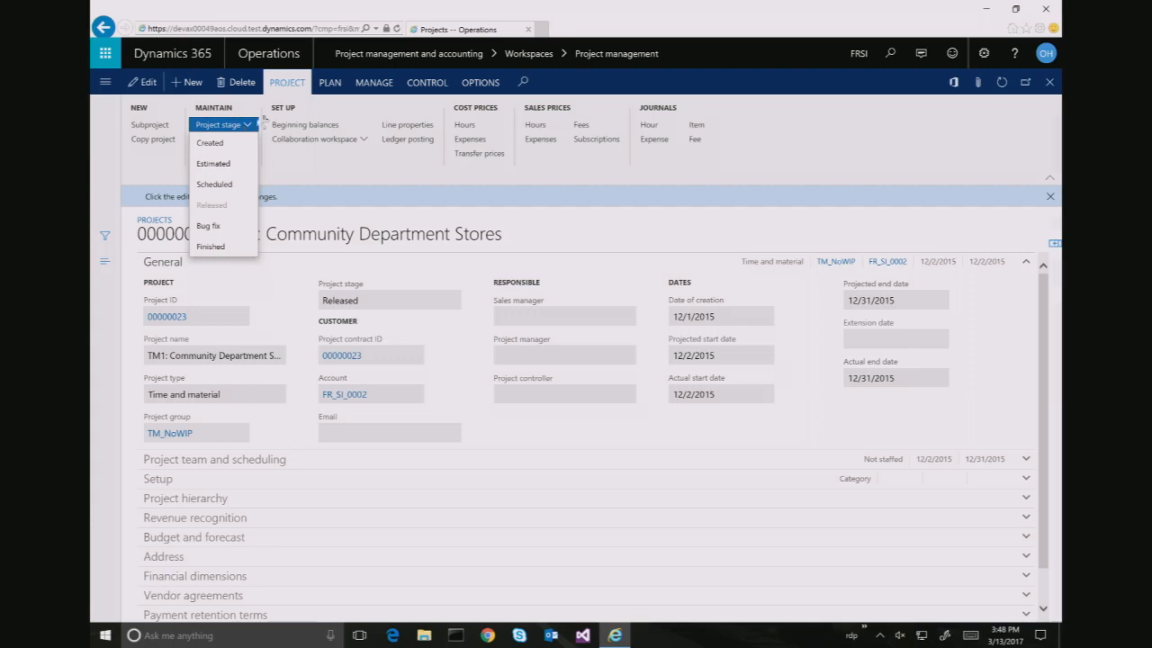
click(115, 178)
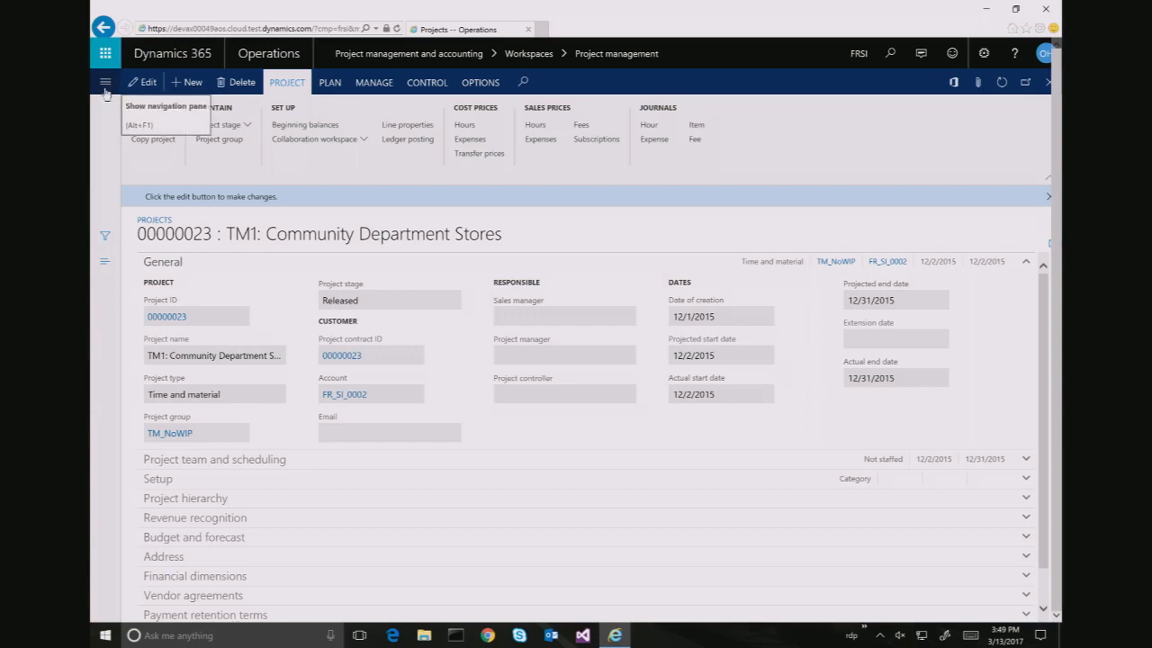
click(106, 82)
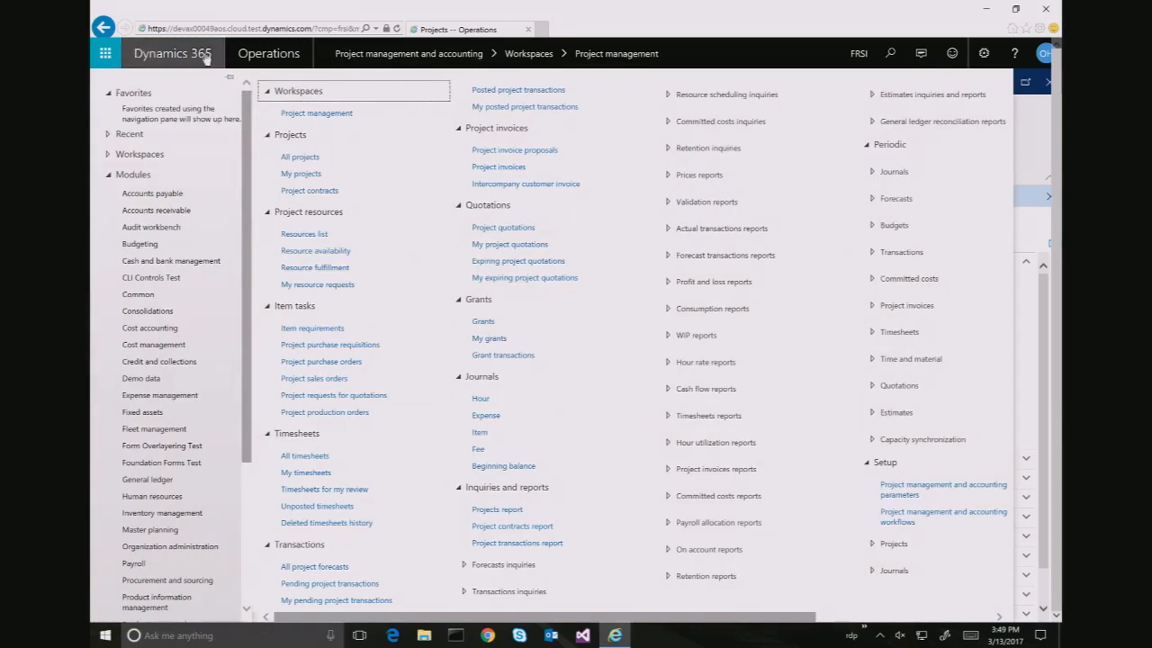
Change the working company in the header from FRSI to USSI
click(701, 45)
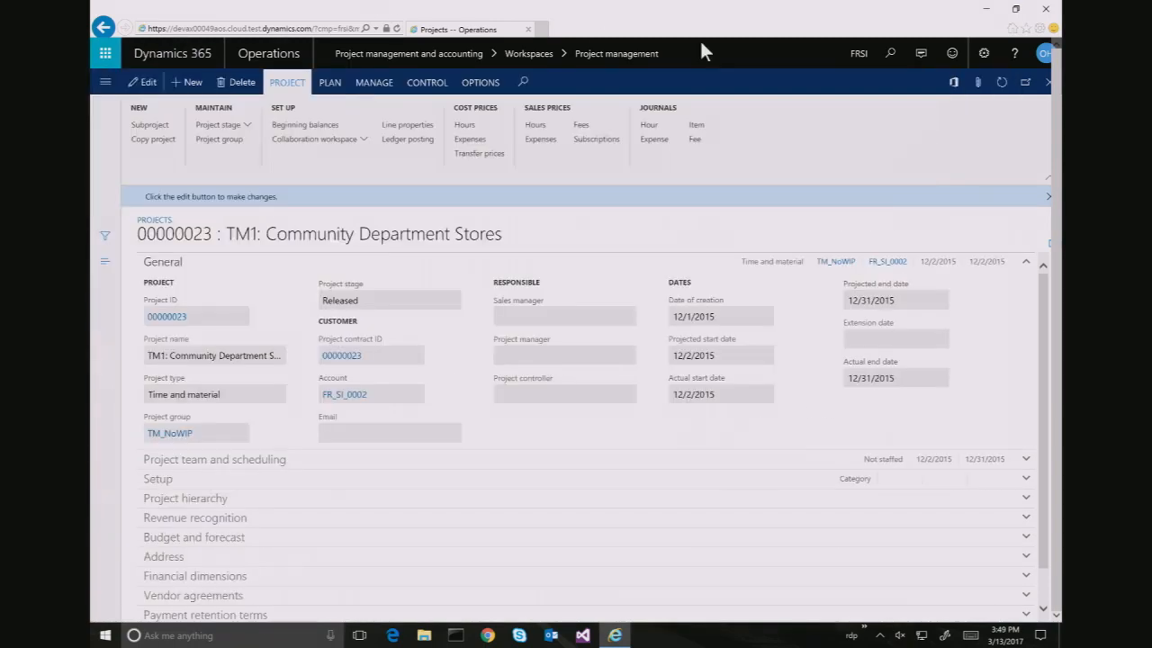
click(859, 53)
click(779, 56)
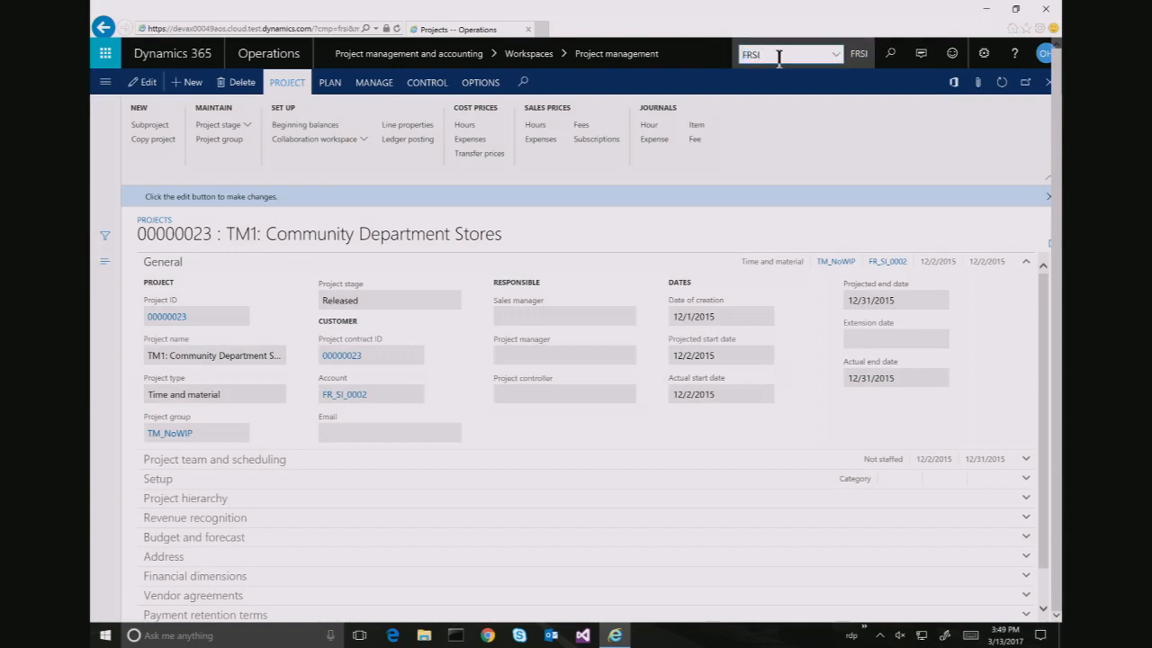
key(BackSpace)
key(BackSpace)
key(BackSpace)
key(BackSpace)
text(USSI)
key(Return)
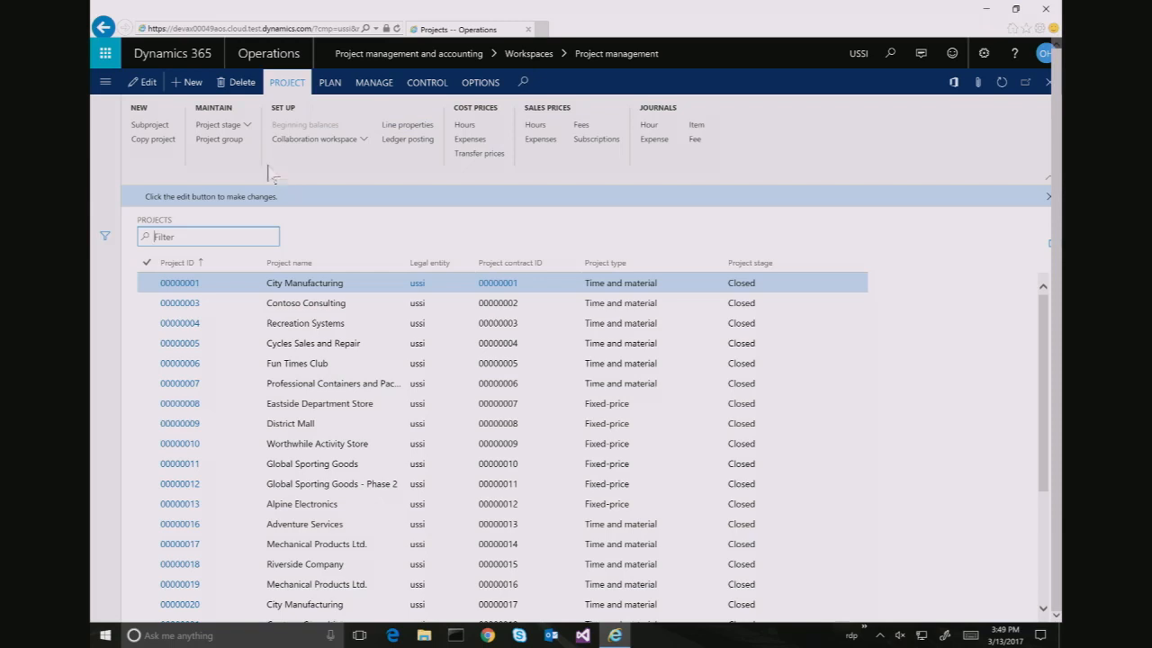
In Project management and accounting parameters > Intercompany, tick Accrue revenue for FRSI
click(105, 83)
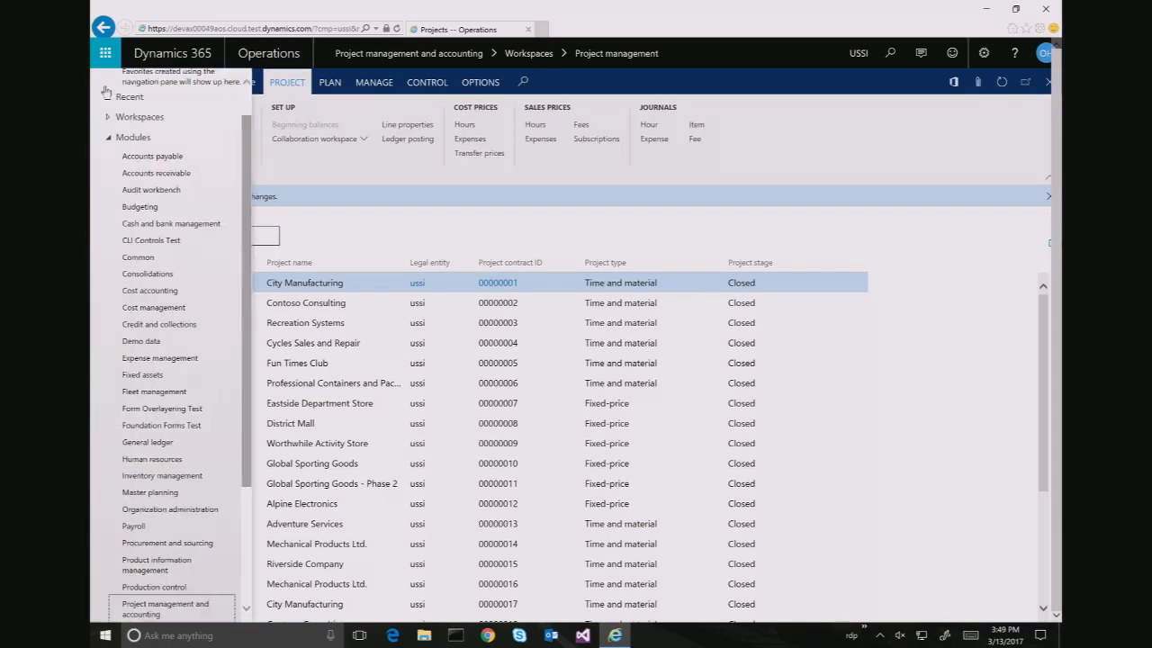
click(198, 611)
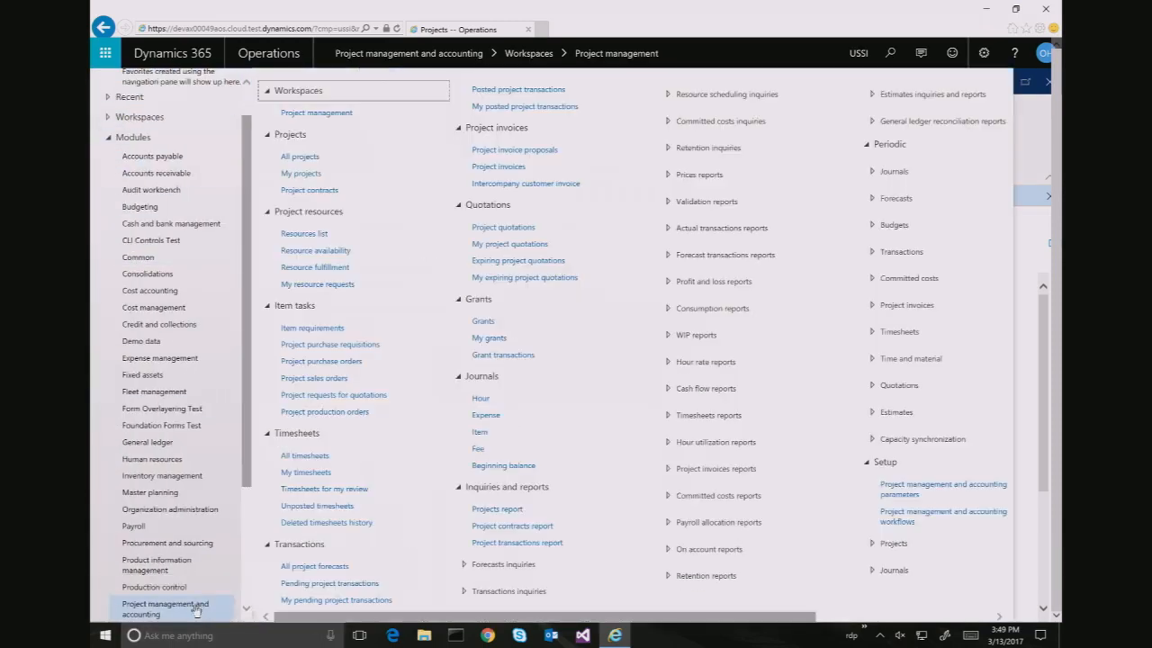
click(926, 490)
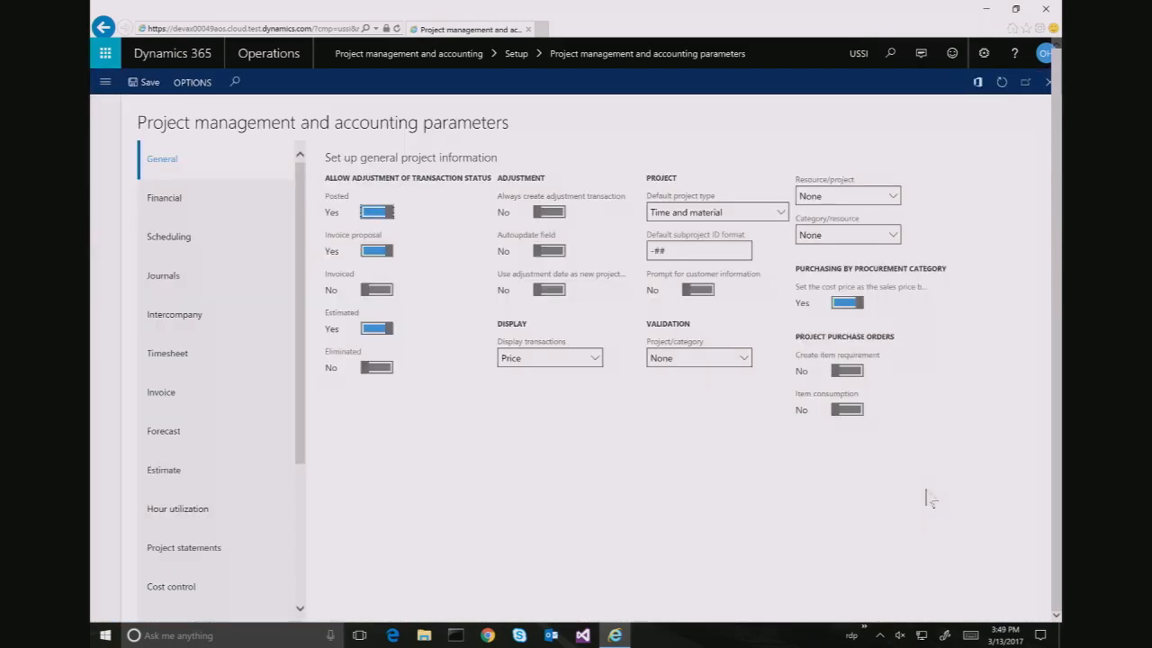
click(183, 322)
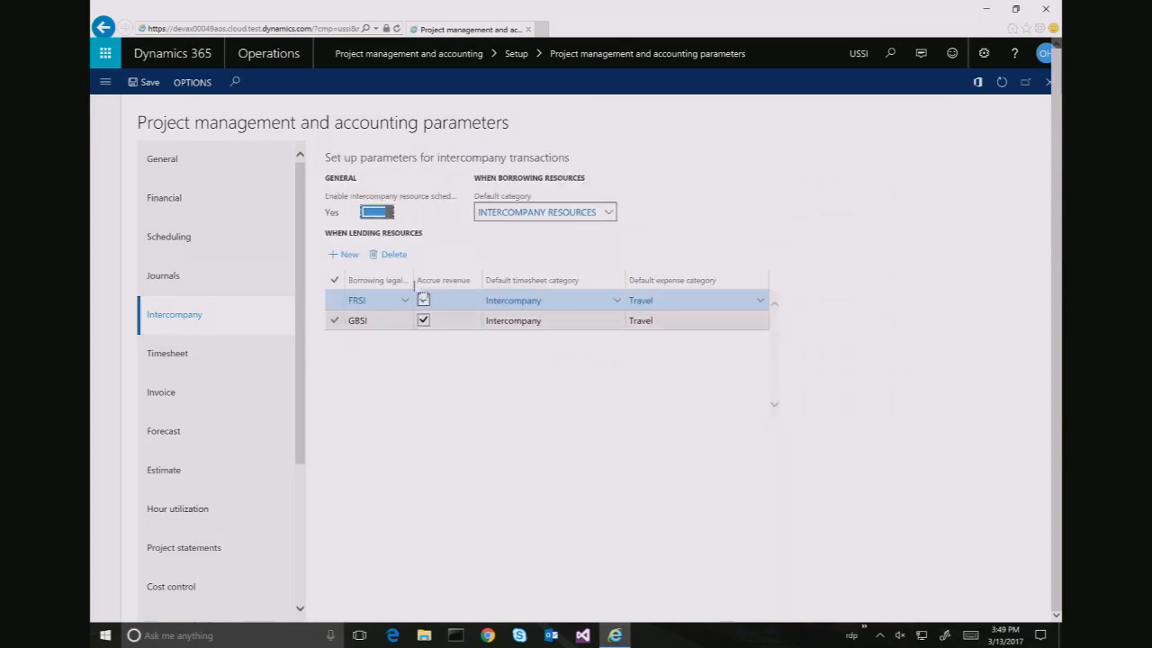
click(423, 300)
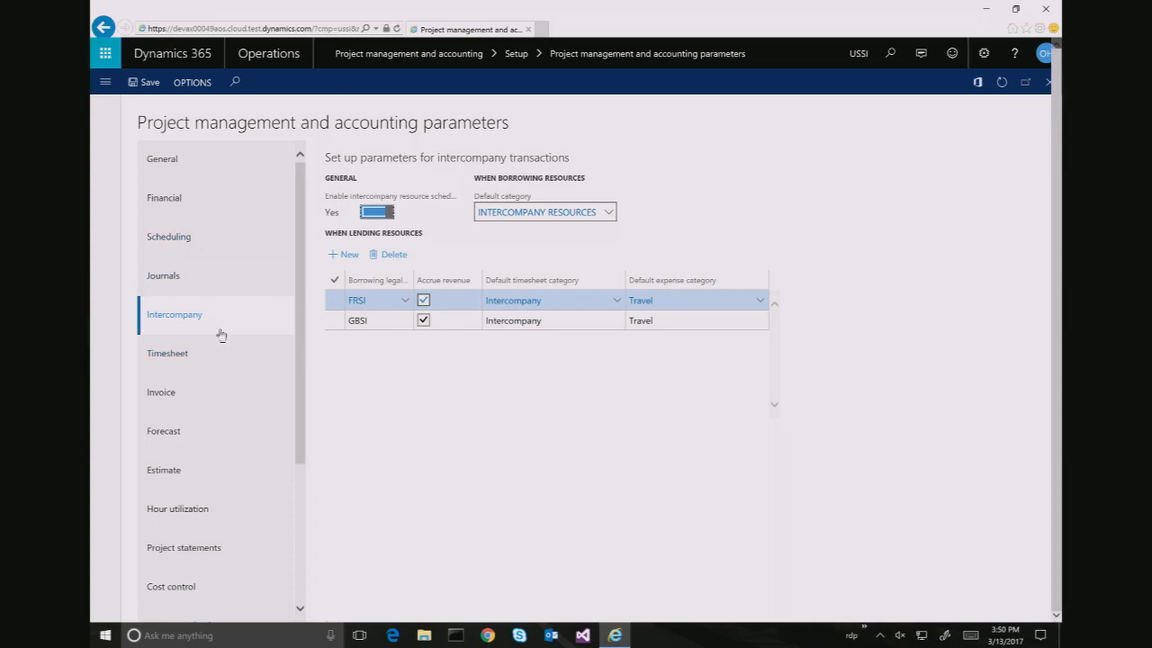
Review the Timesheet parameters, then search for the 'Ledger posting setup' page
click(182, 356)
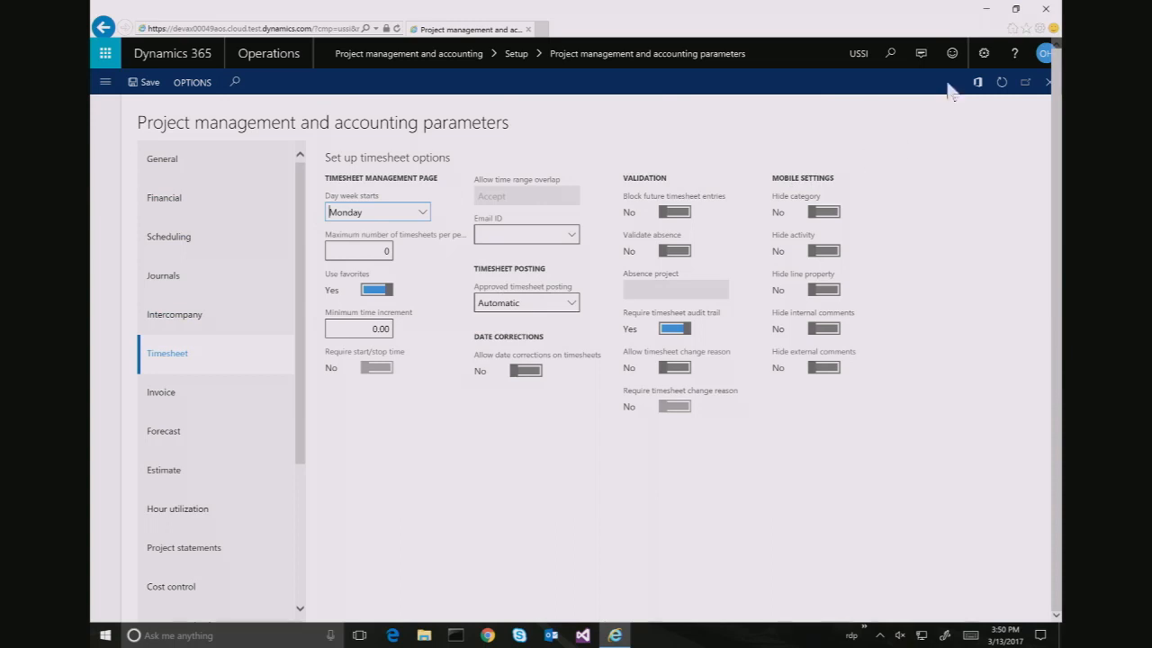
click(893, 54)
text(Ledger)
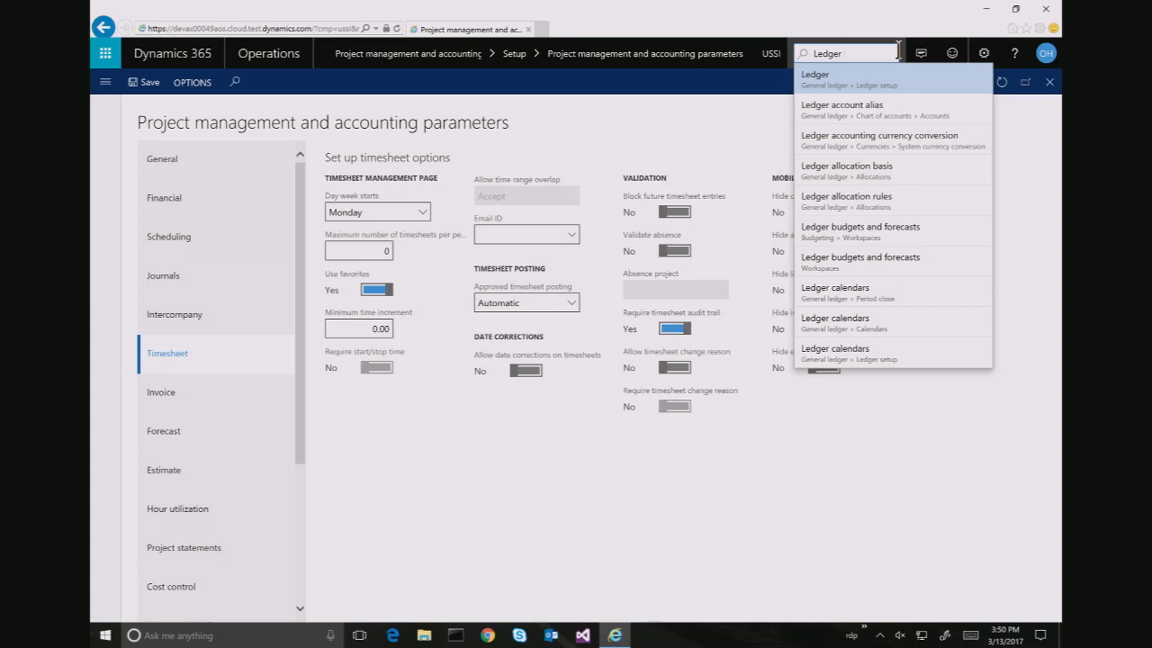
text(posting setup)
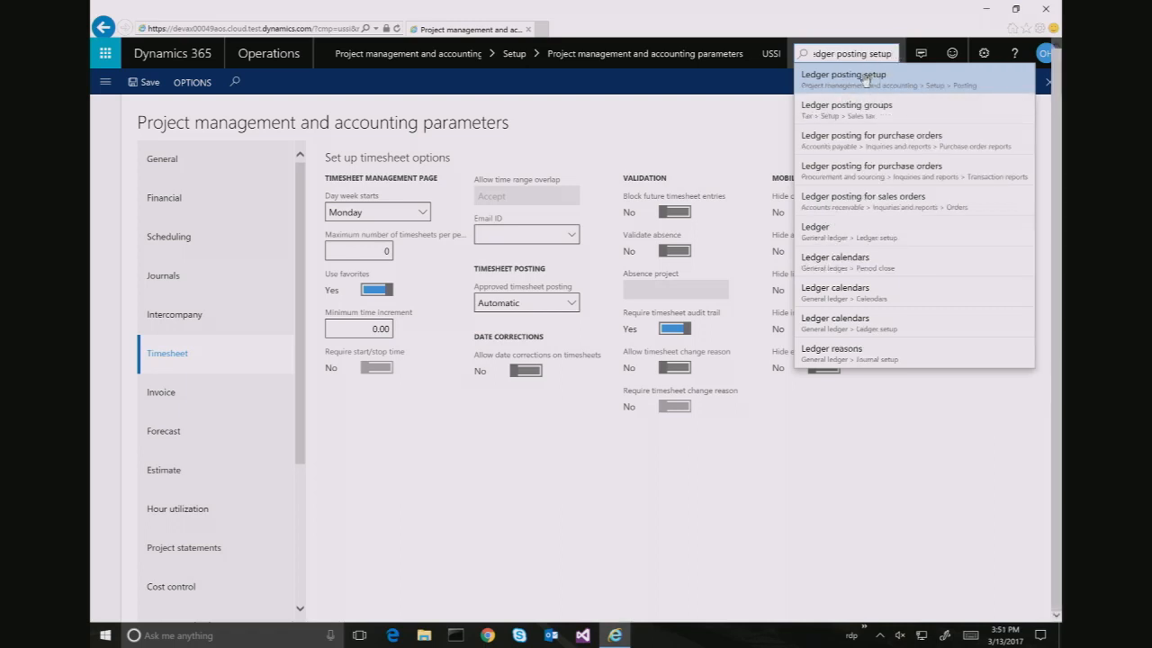
Open Ledger posting setup and show the Cost account postings for WIP - cost value
click(864, 80)
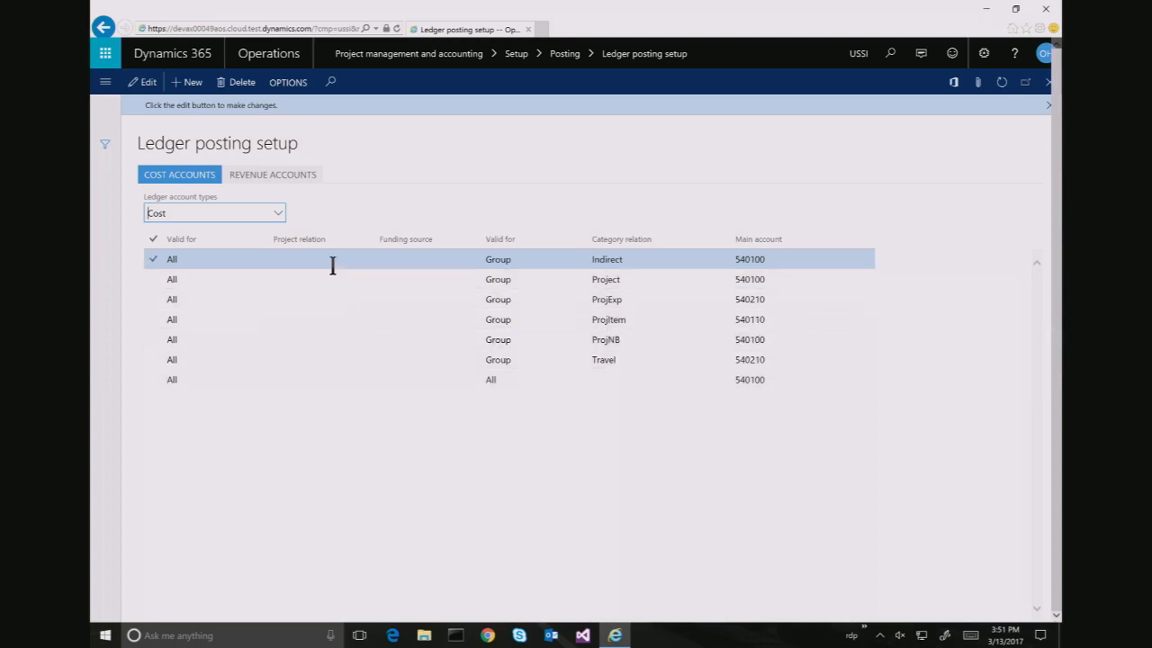
click(278, 213)
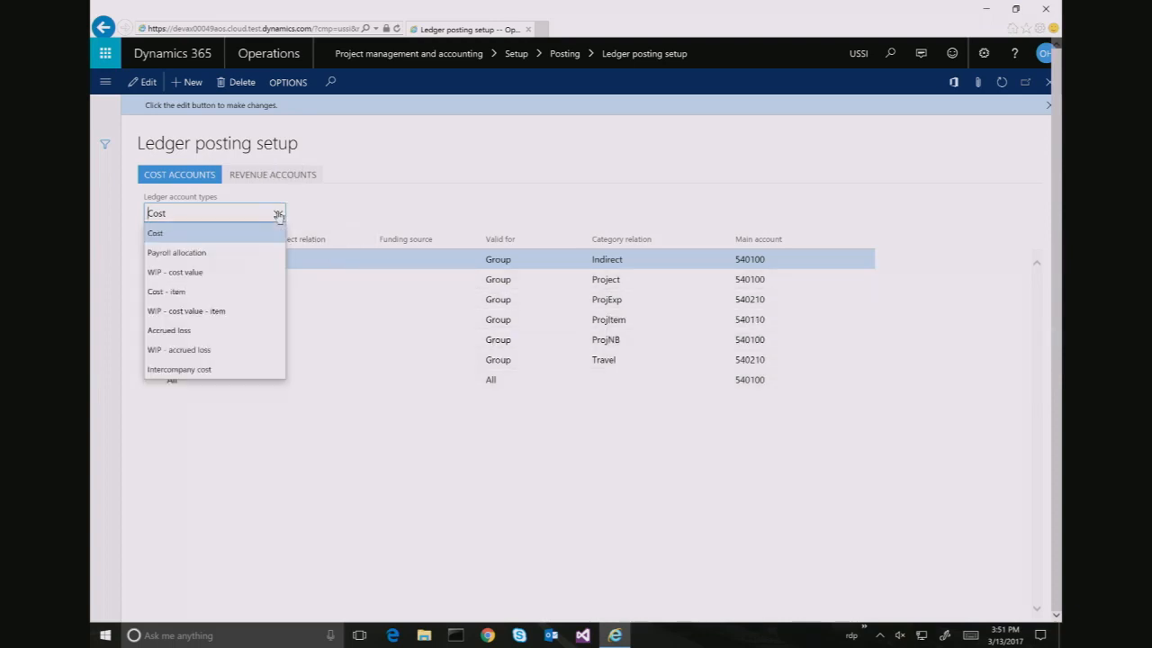
click(257, 252)
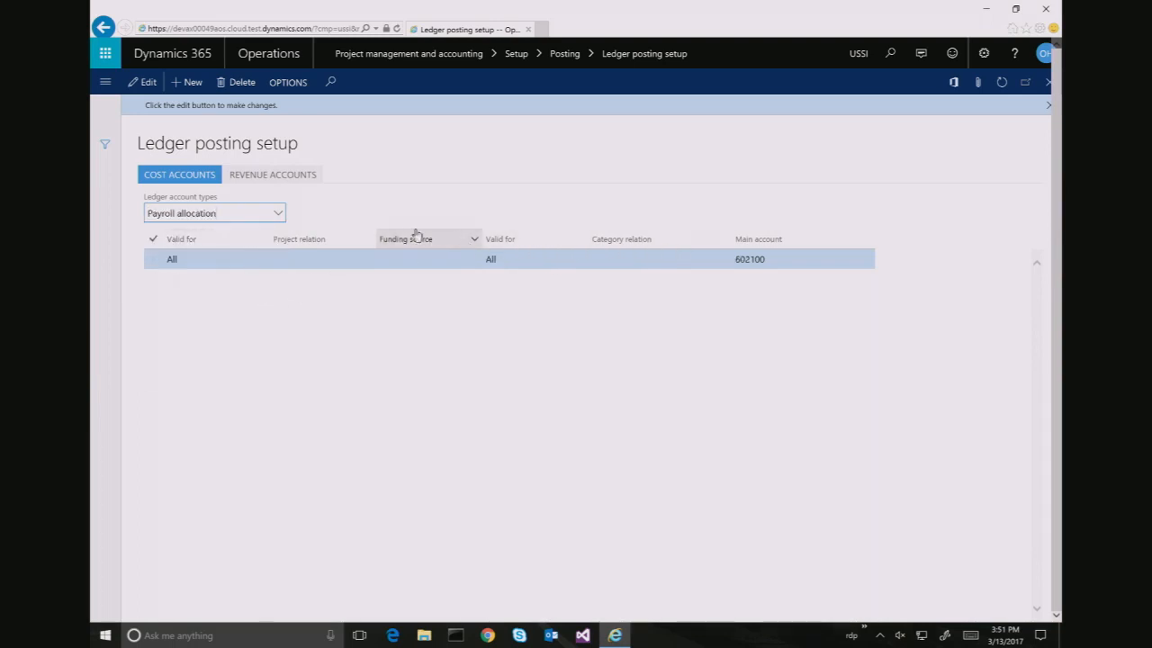
click(279, 213)
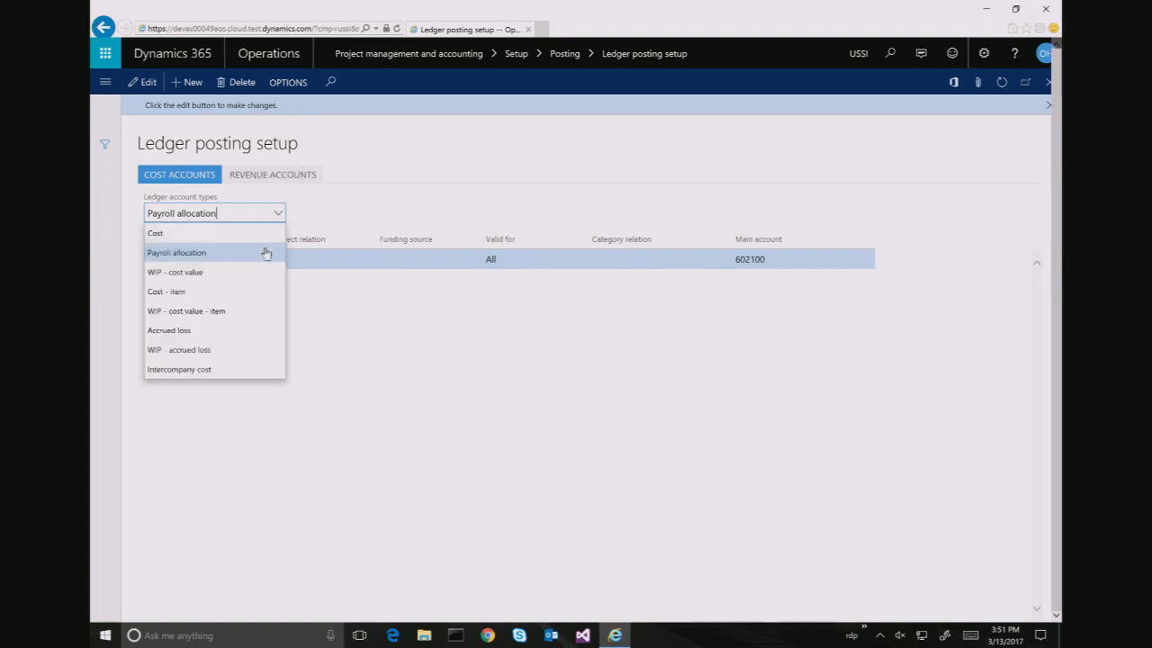
click(252, 272)
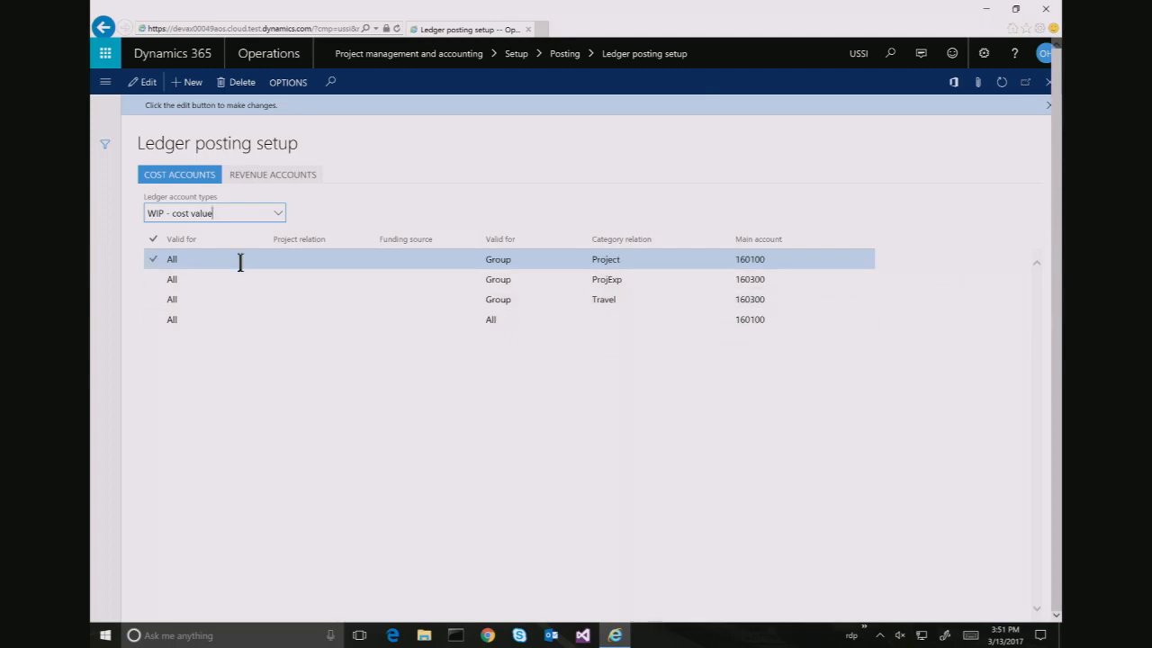
On Revenue accounts, view Accrued revenue - sales value, then the Intercompany revenue postings for GBSI and USSI
click(264, 178)
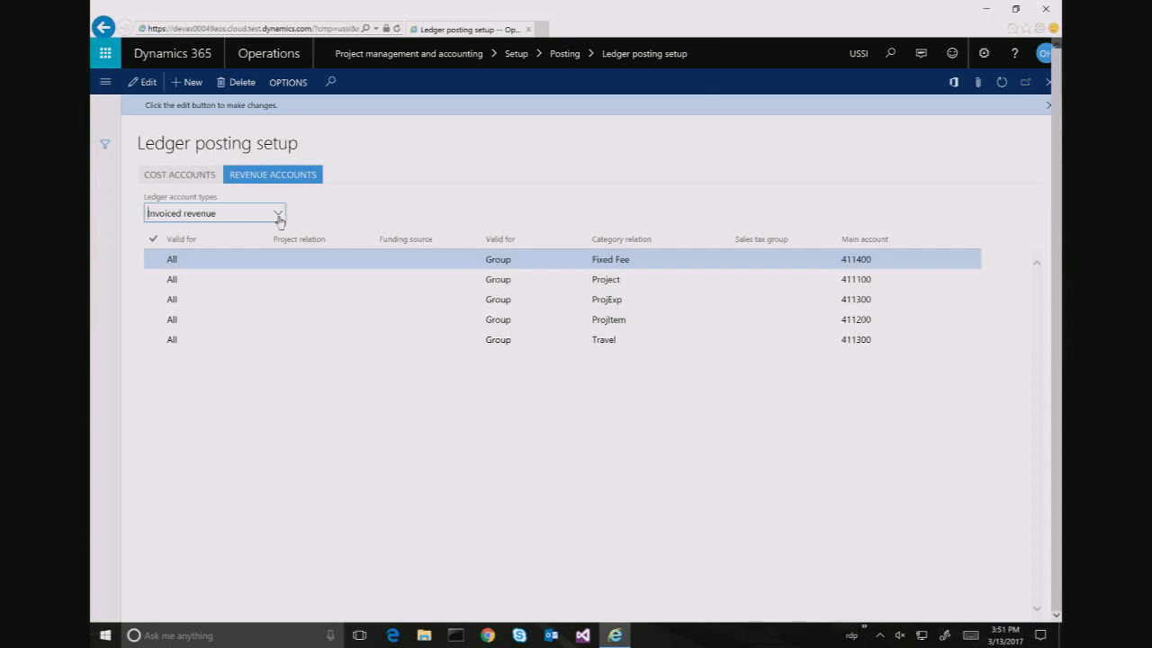
click(281, 220)
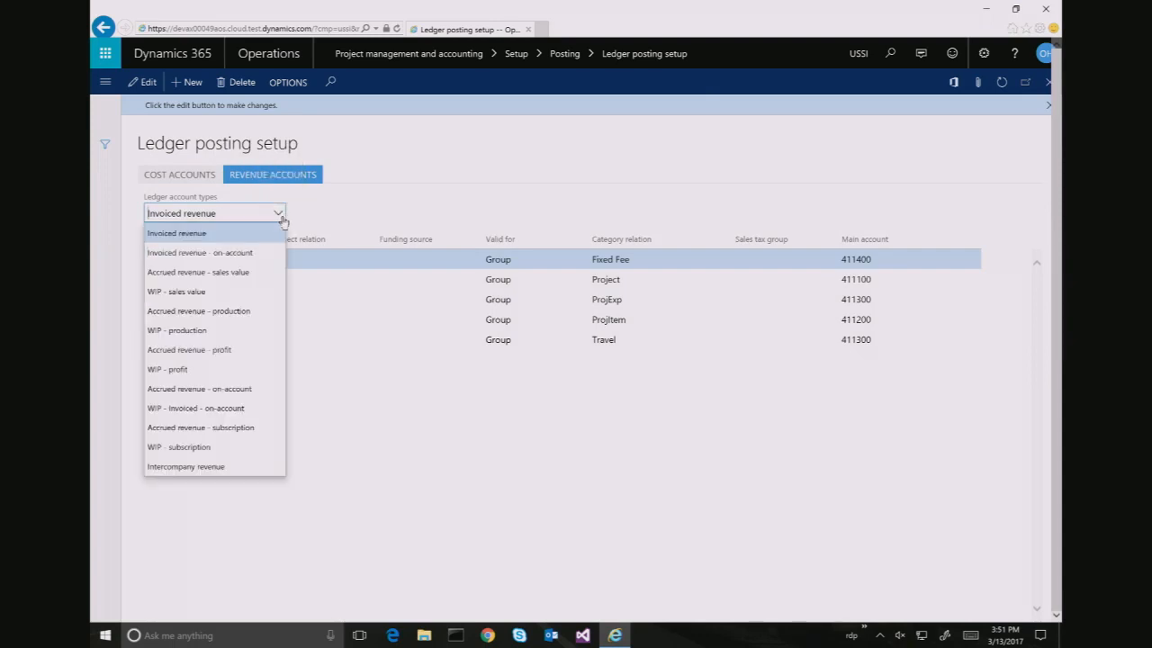
click(246, 272)
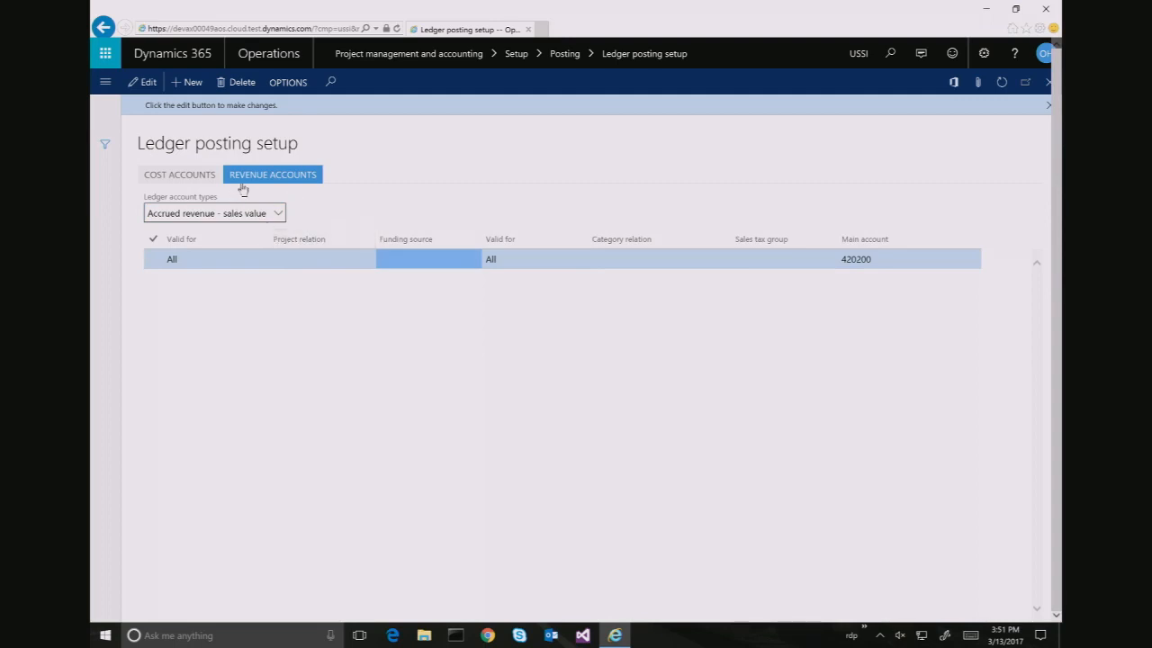
click(276, 214)
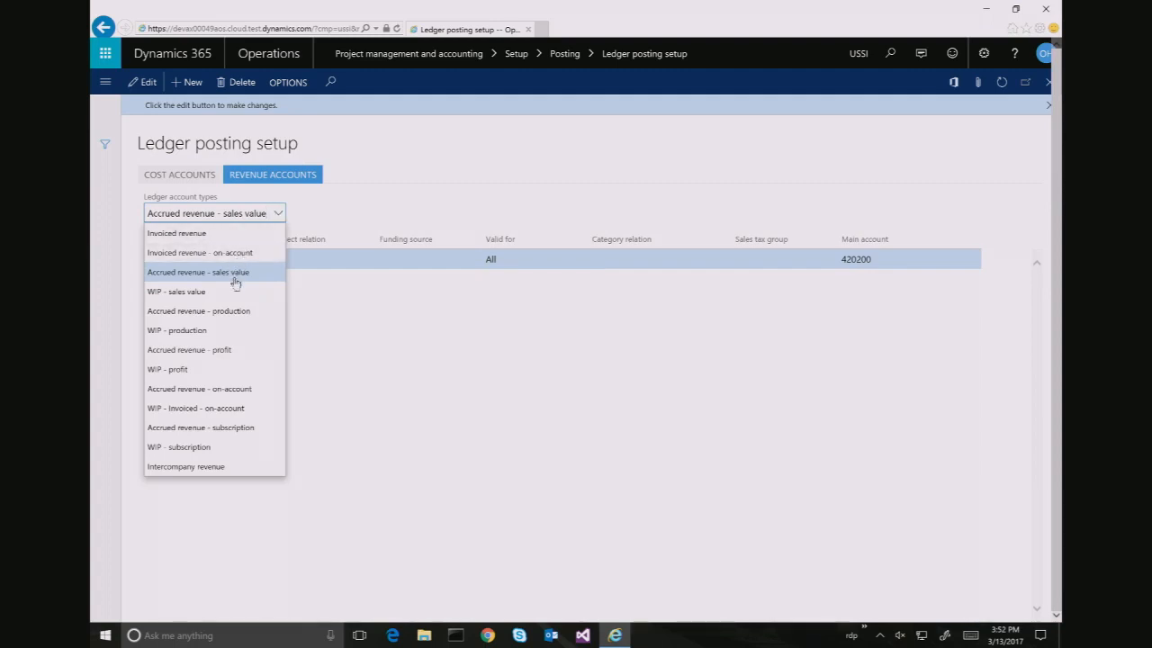
click(225, 470)
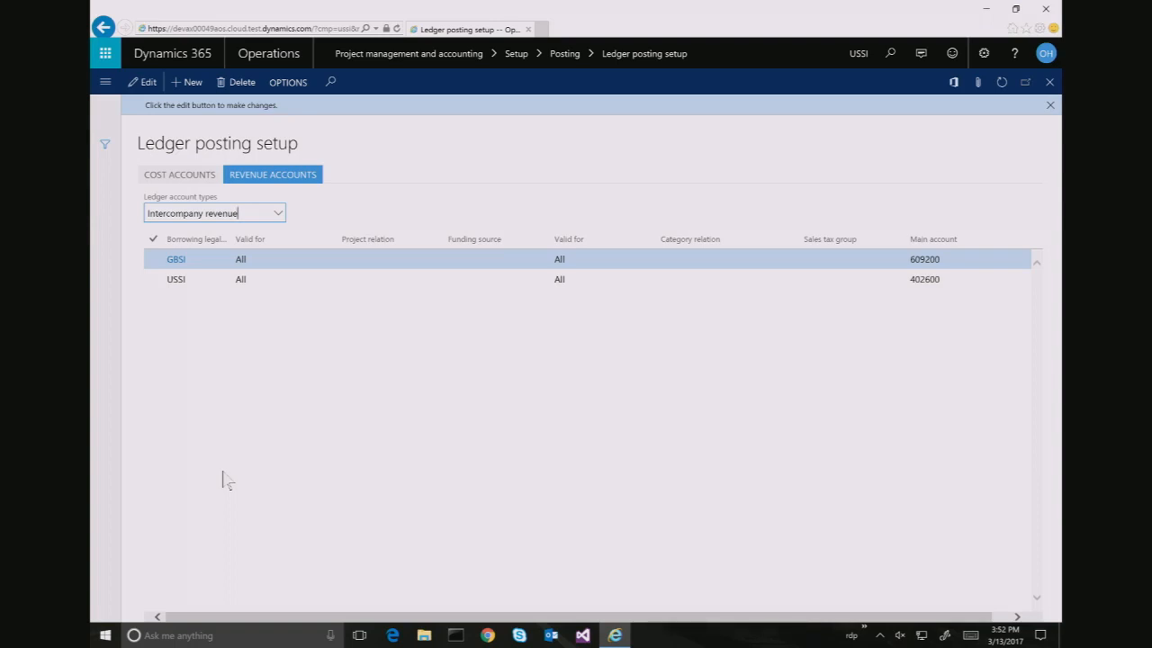
Add an Intercompany revenue line for borrowing entity FRSI, valid for All, main account 133250
click(187, 88)
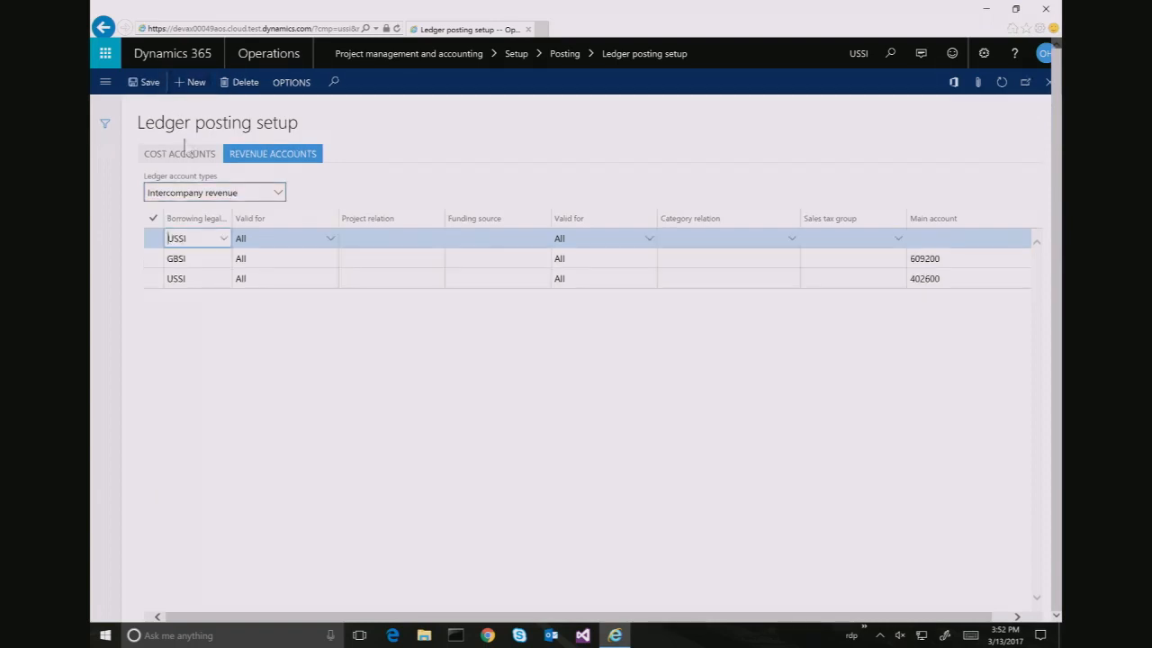
text(fr)
key(Delete)
key(Delete)
key(Delete)
key(Delete)
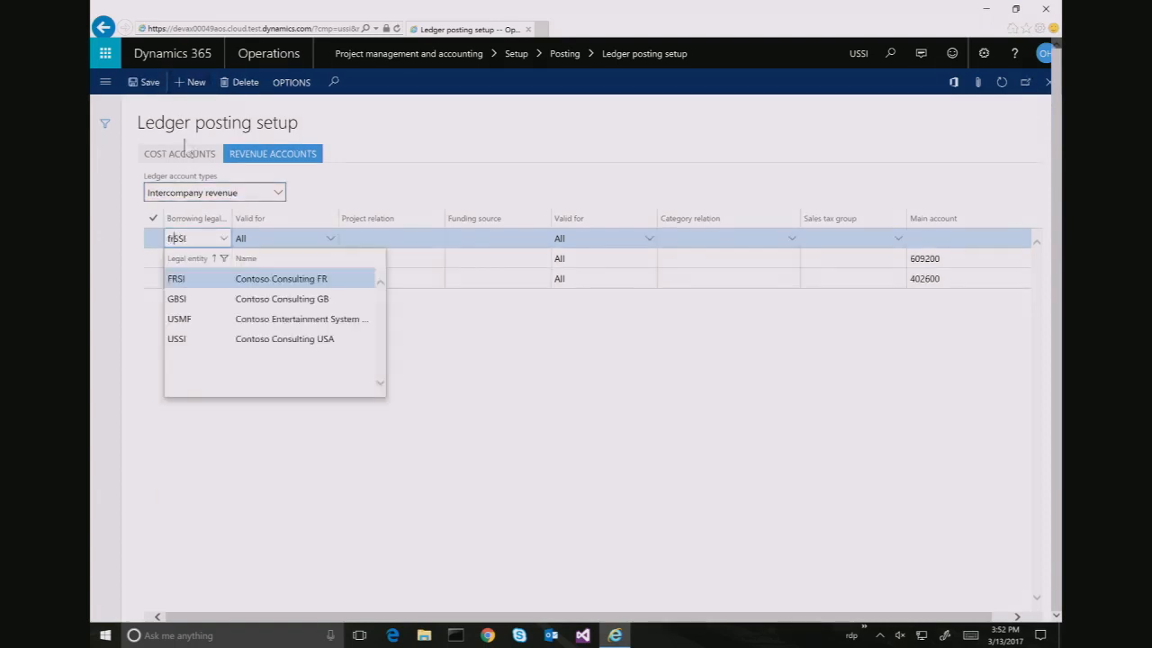
text(si)
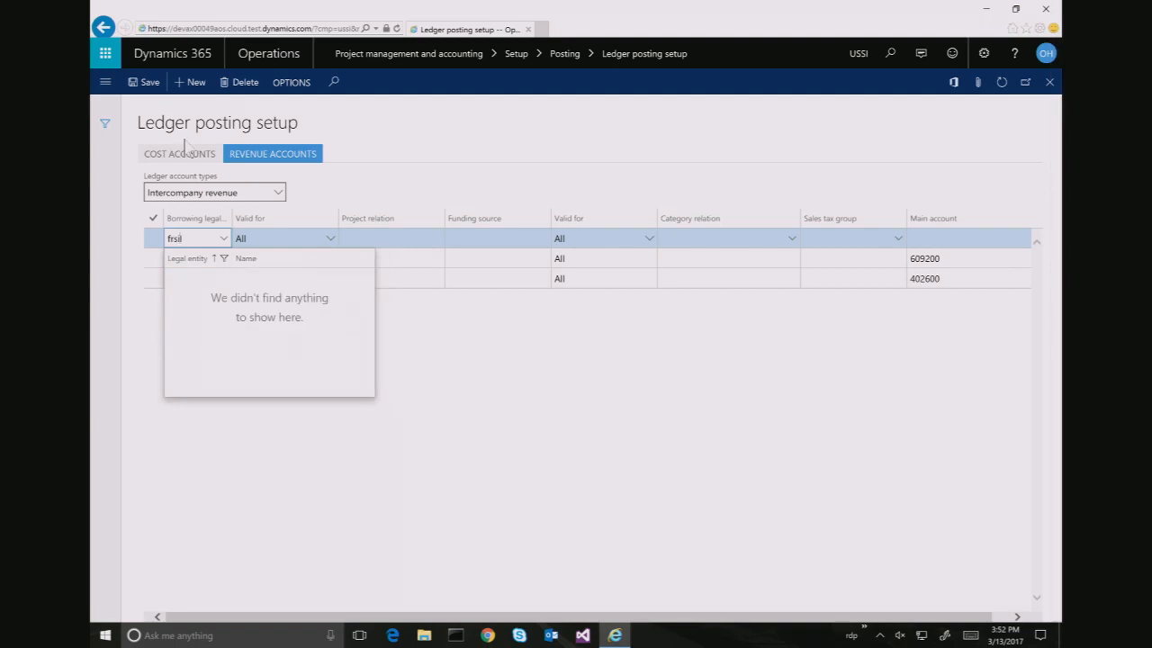
key(Tab)
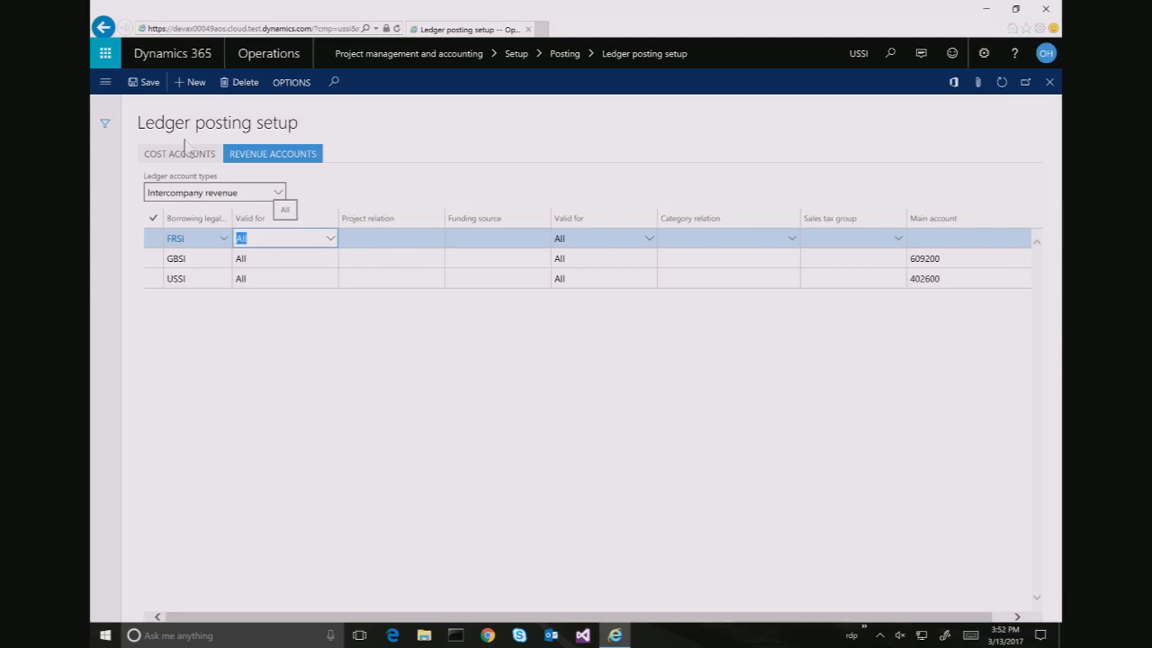
key(Tab)
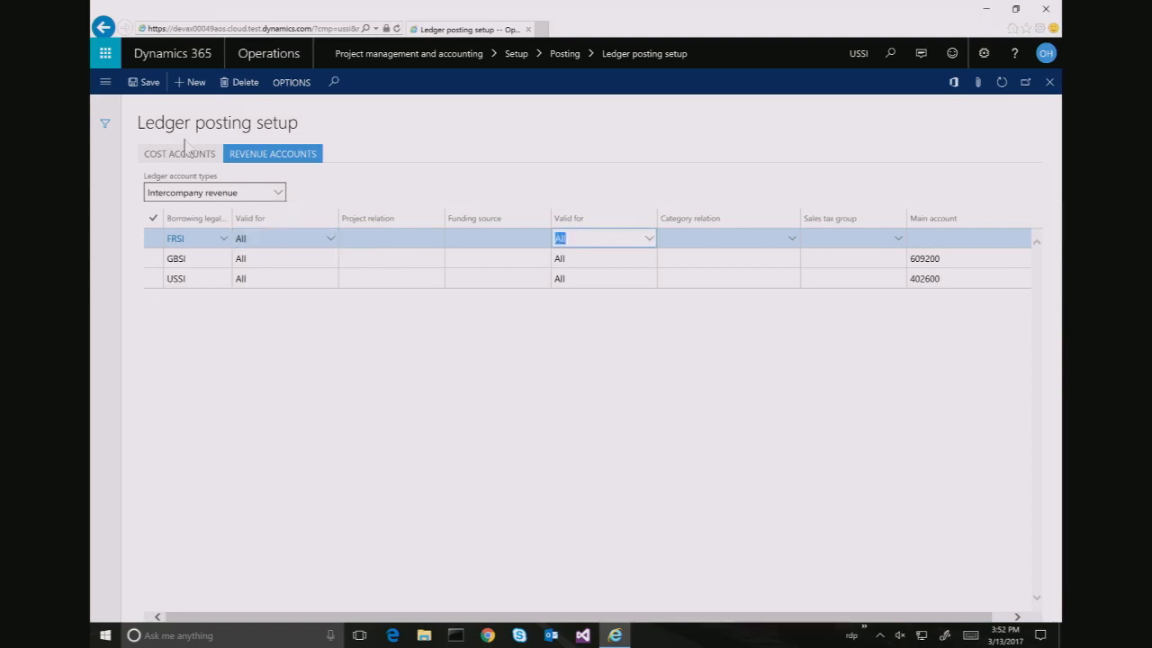
key(Tab)
key(Tab)
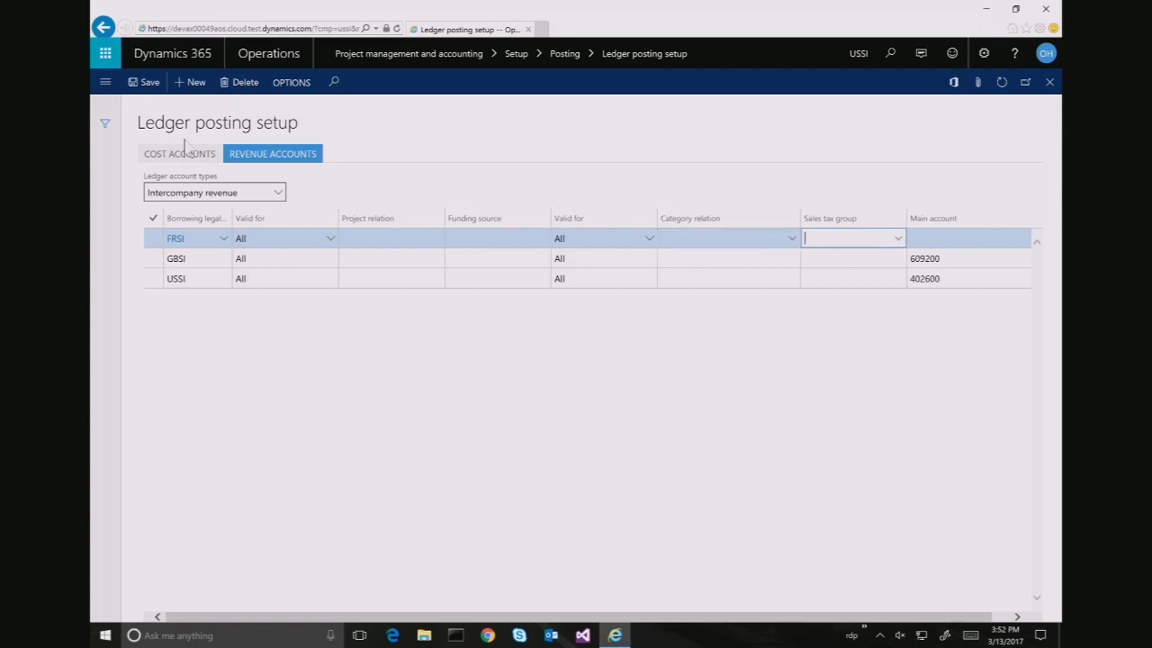
key(Tab)
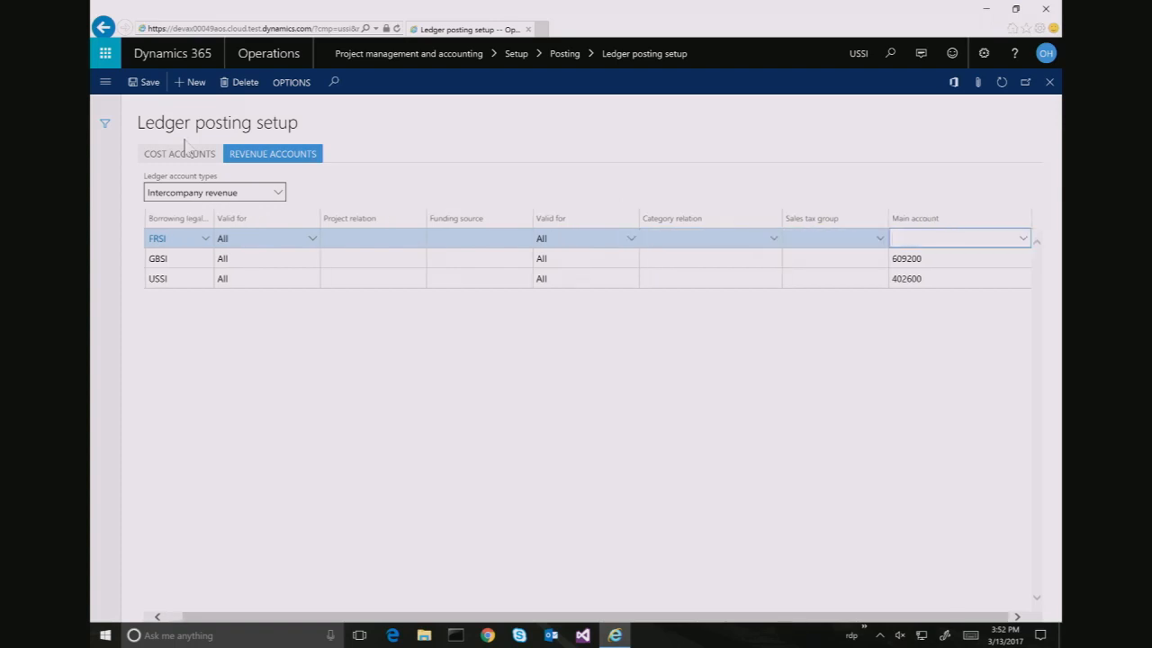
text(133250)
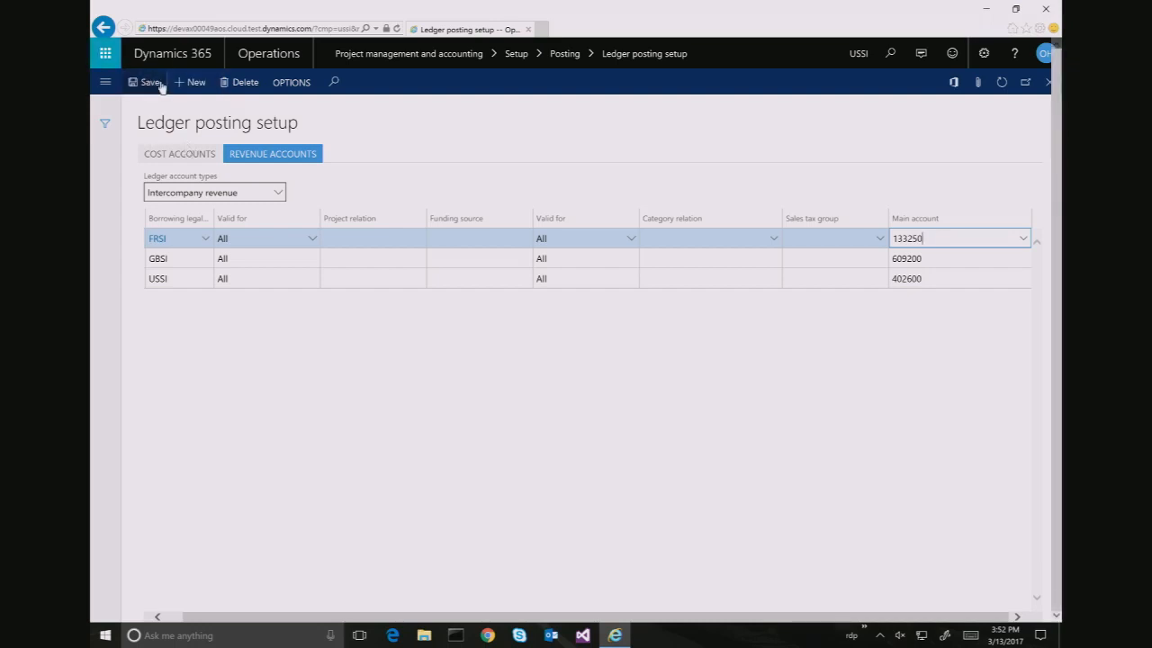
Add another FRSI line valid for Table, category relation Consult, main account 133350
click(192, 88)
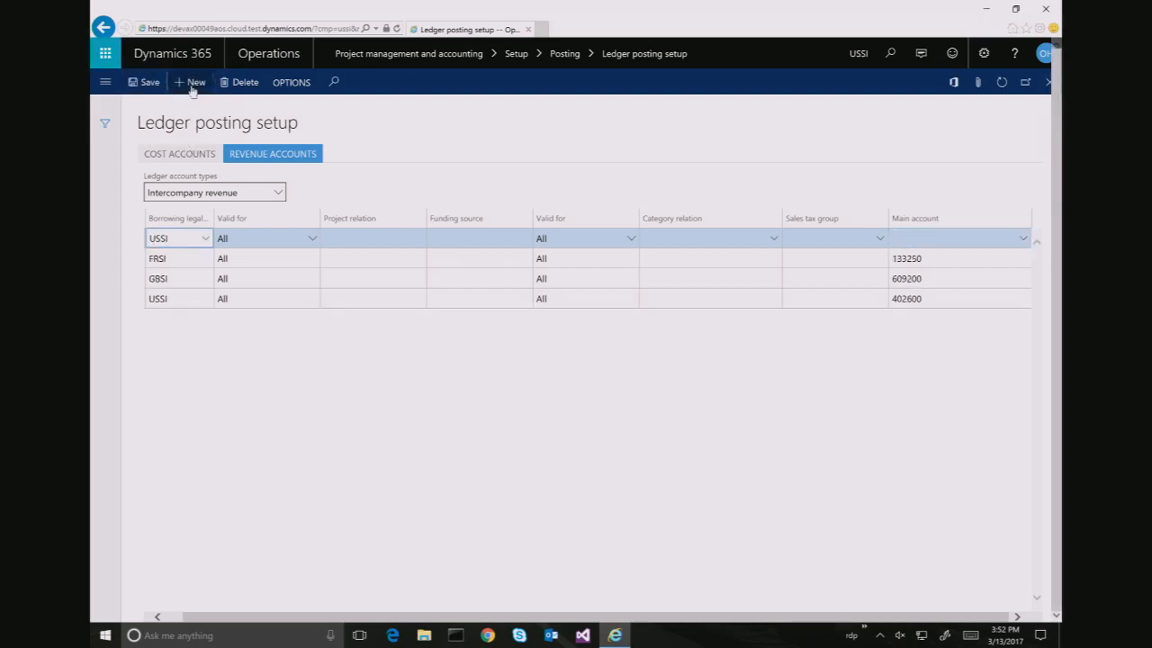
key(BackSpace)
key(BackSpace)
key(BackSpace)
key(BackSpace)
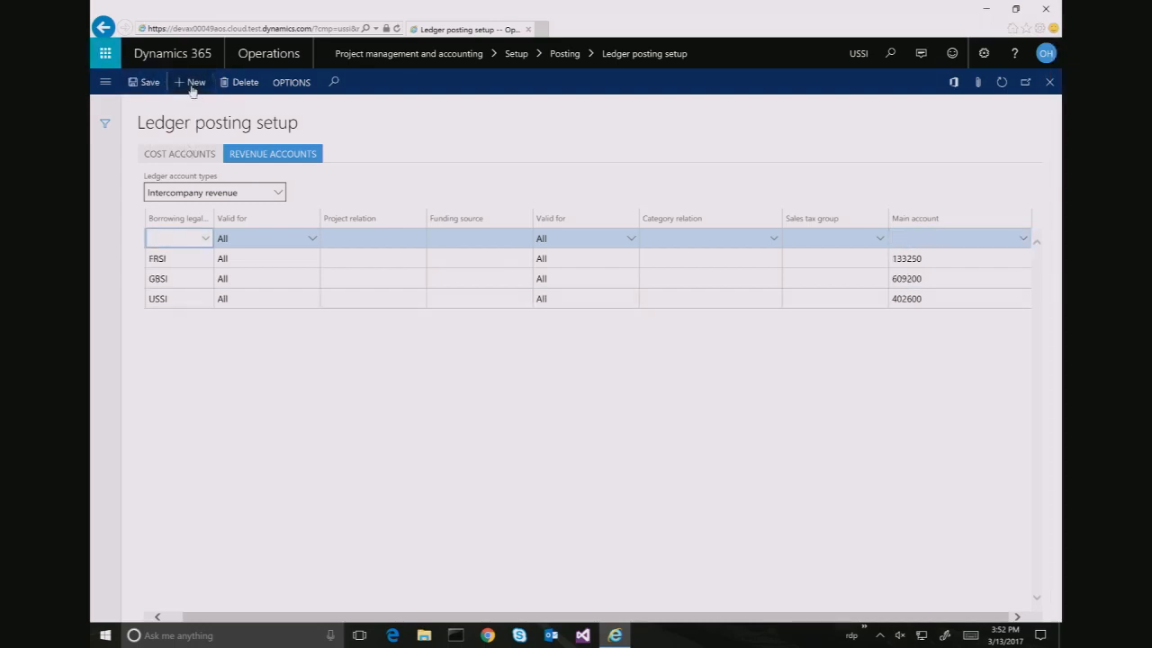
text(frsi)
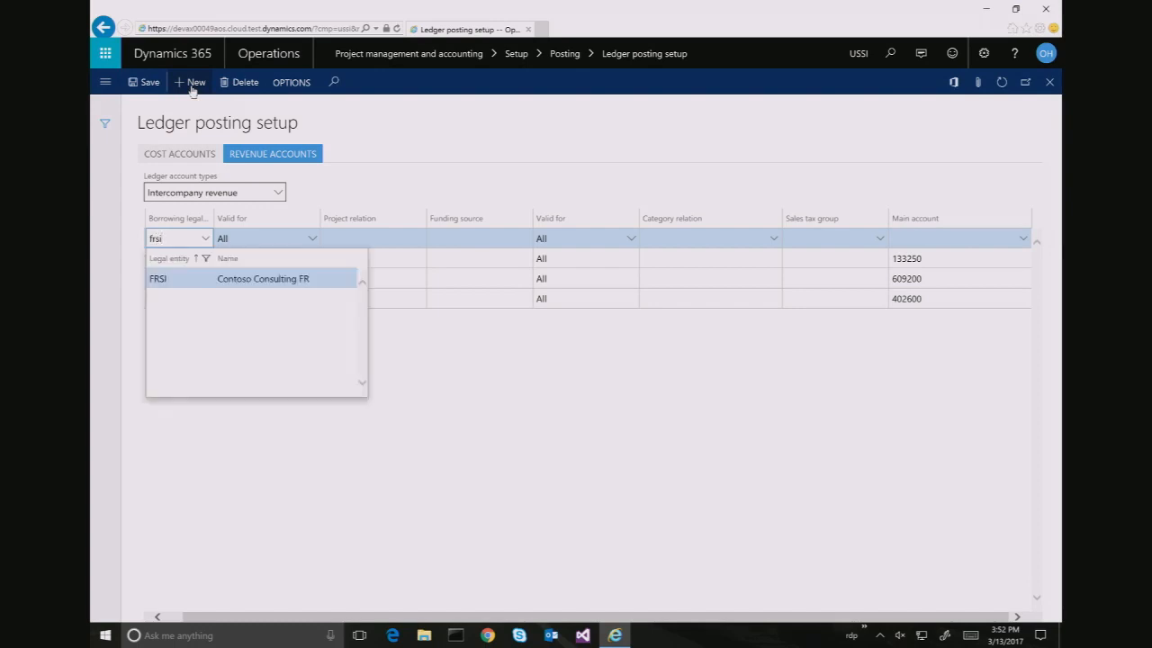
key(Tab)
key(Tab)
key(Tab)
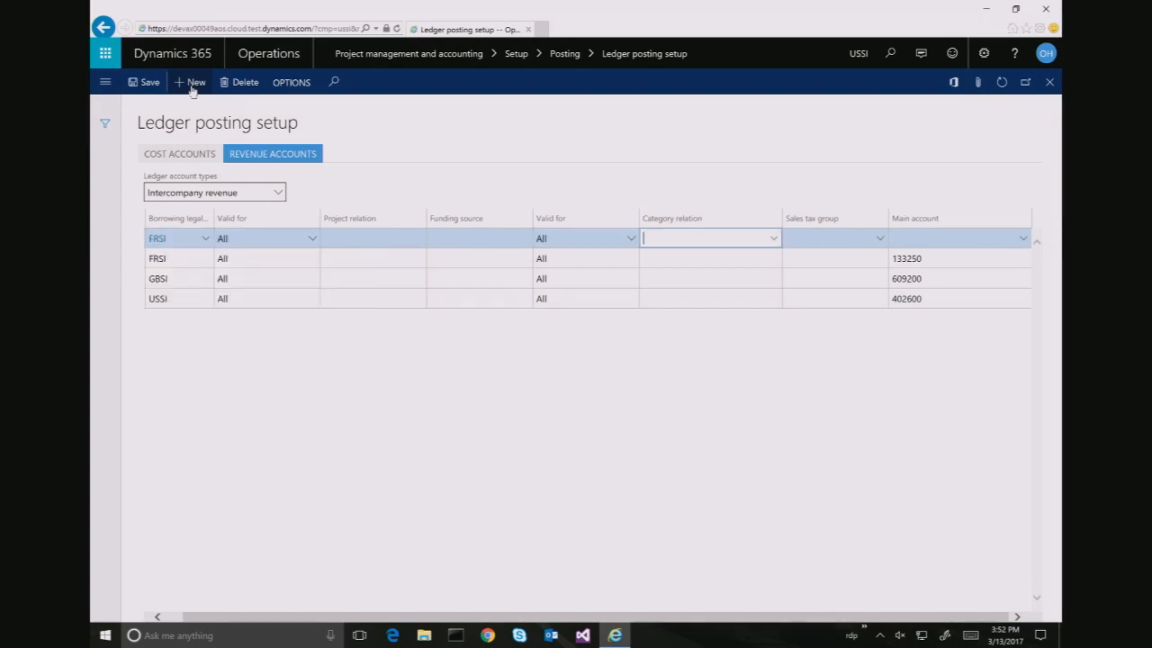
key(shift+Tab)
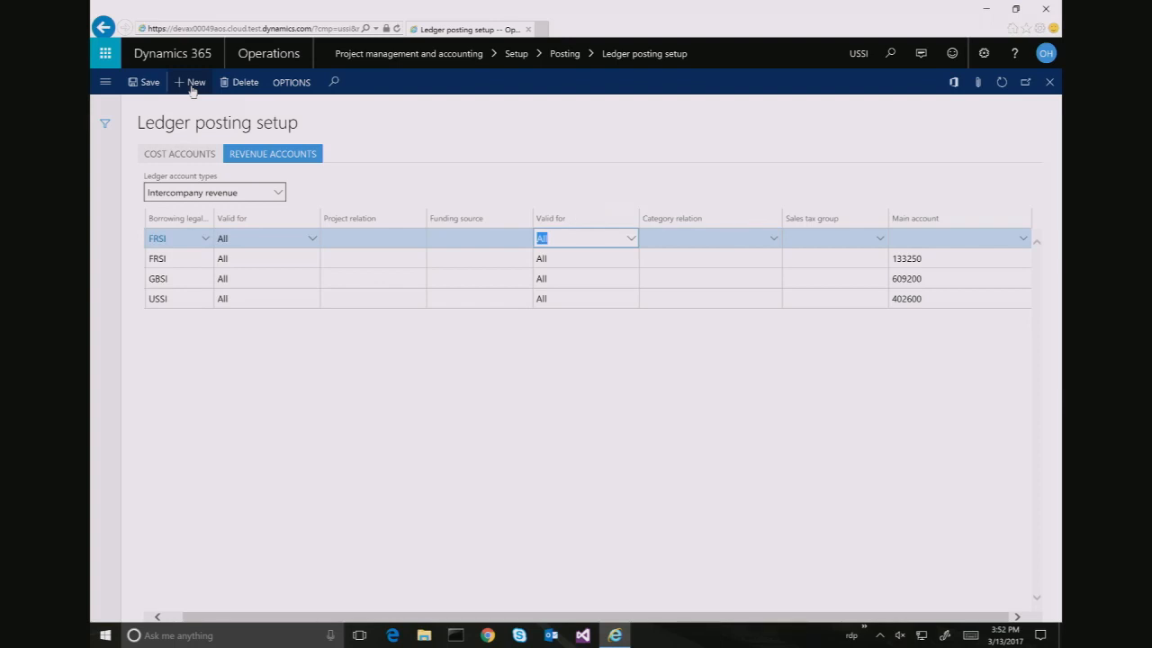
text(Table)
key(Tab)
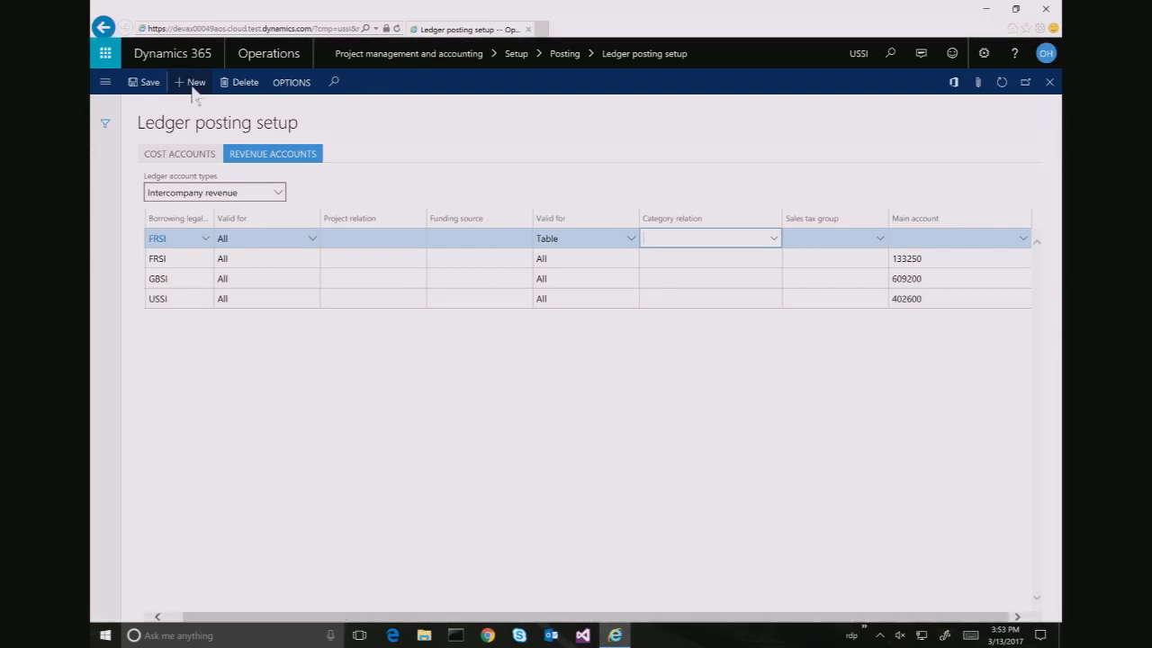
text(c)
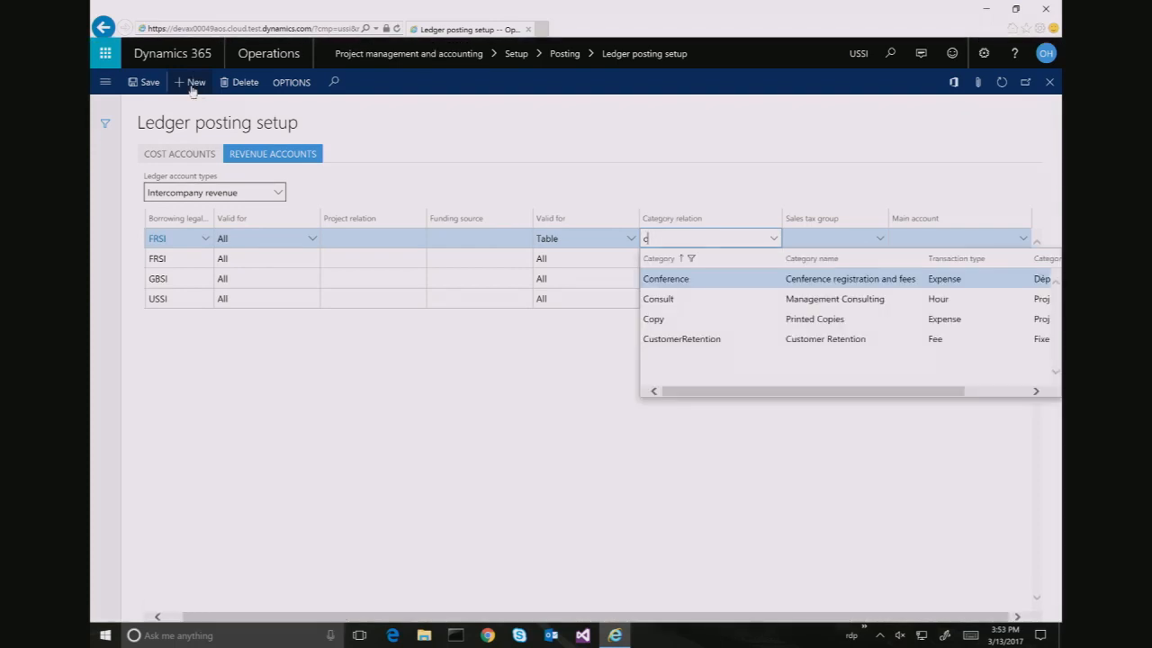
key(Down)
key(Return)
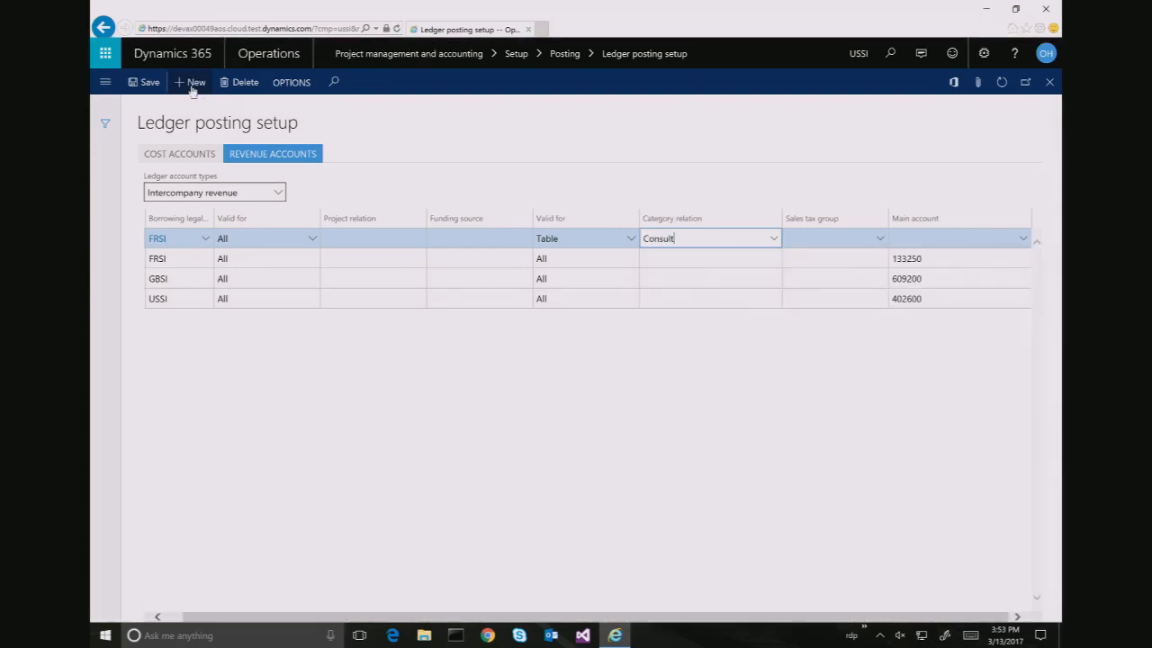
key(Tab)
key(Tab)
text(133350)
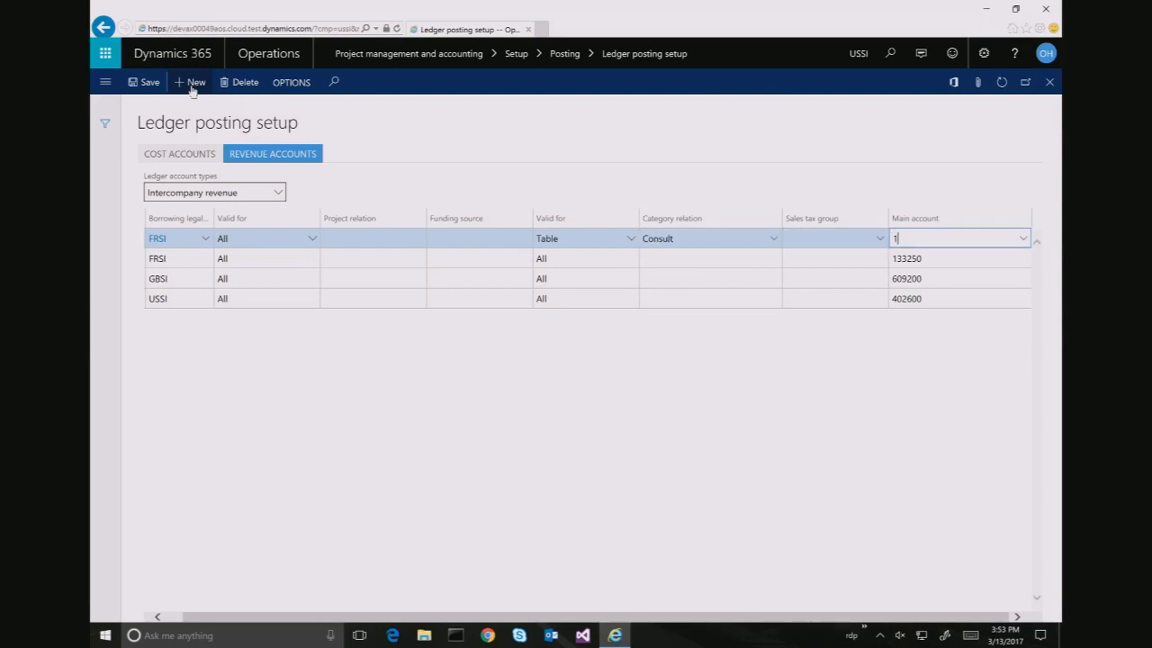
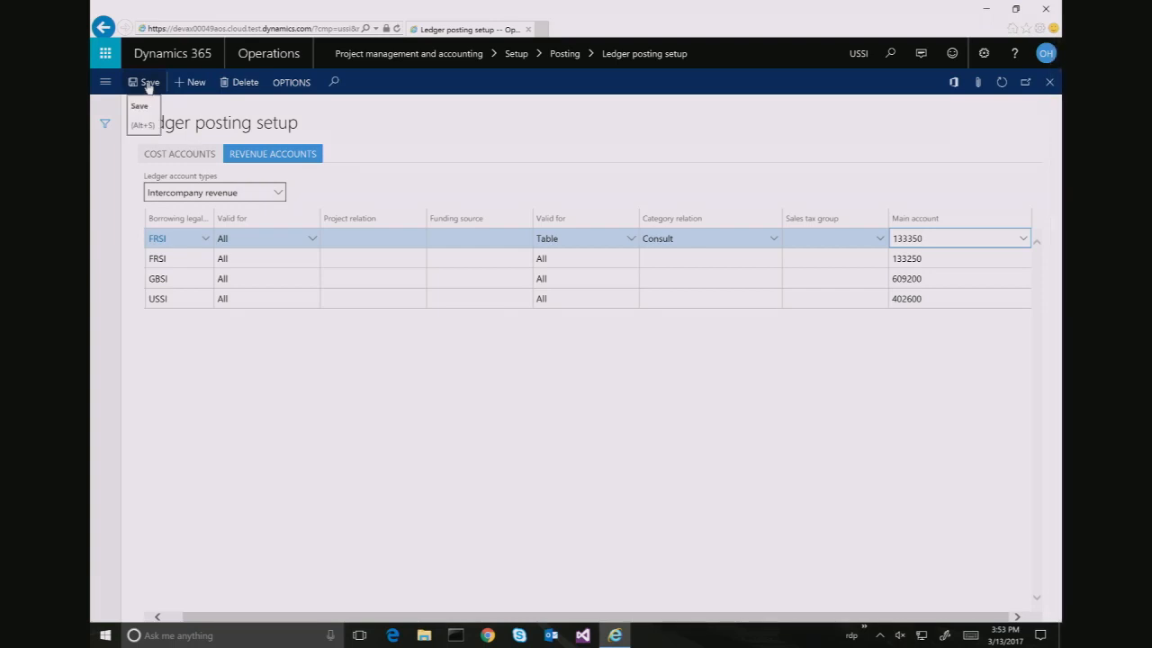
Try out a category-group Intercompany revenue row for FRSI, then delete the trial row
click(774, 241)
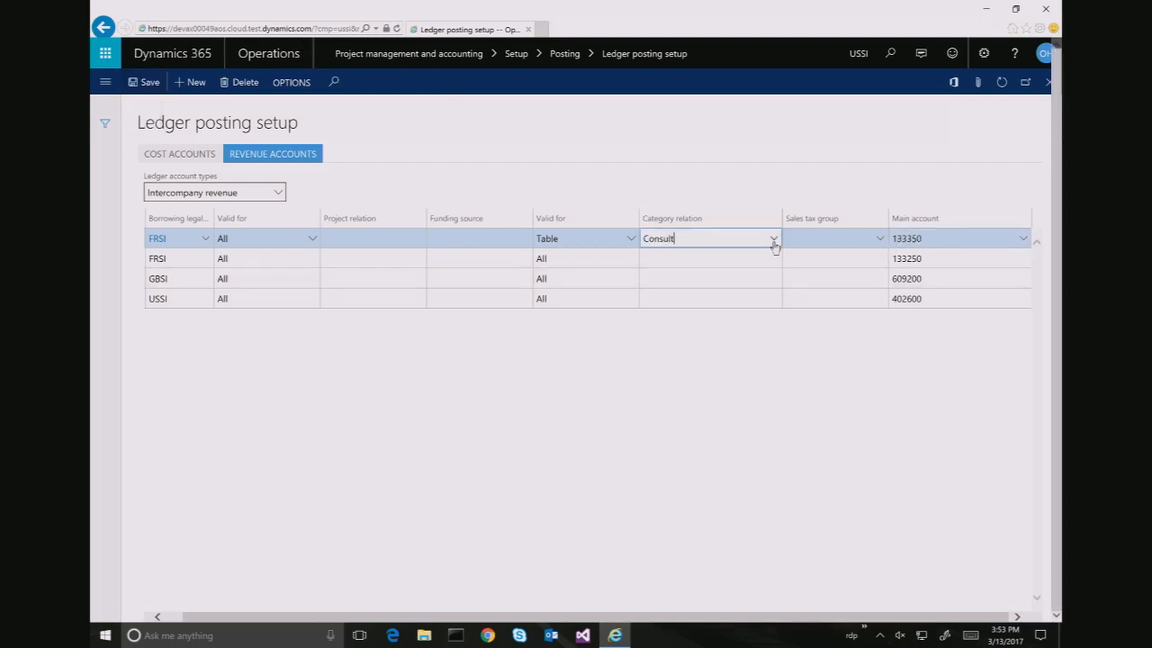
click(220, 238)
click(196, 83)
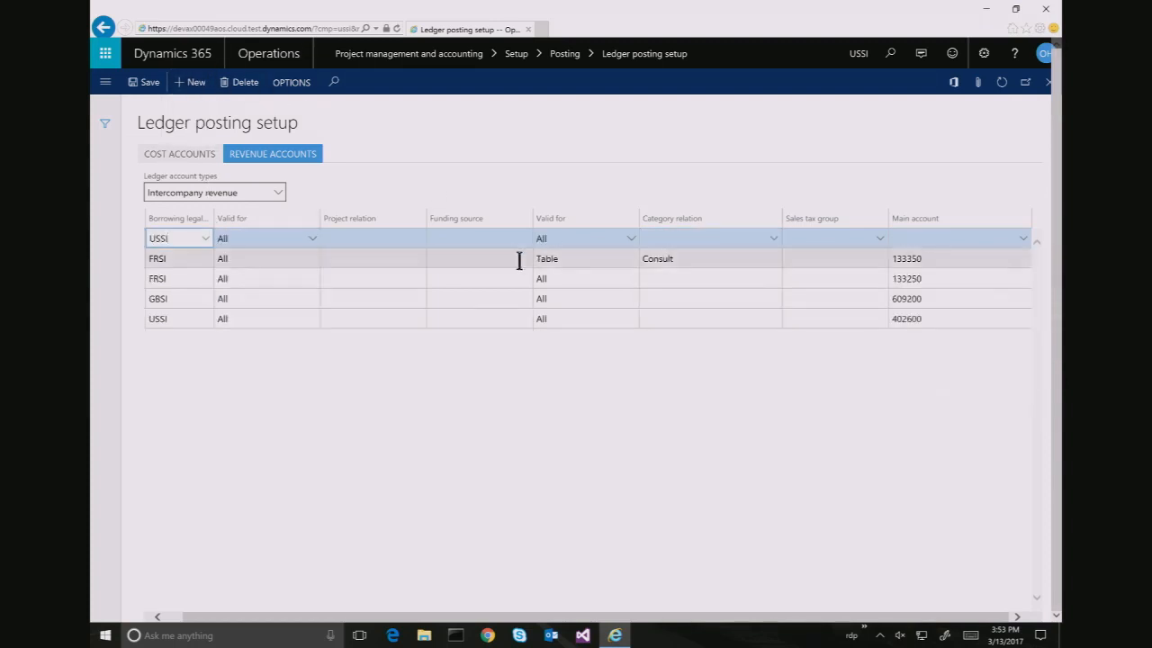
click(631, 239)
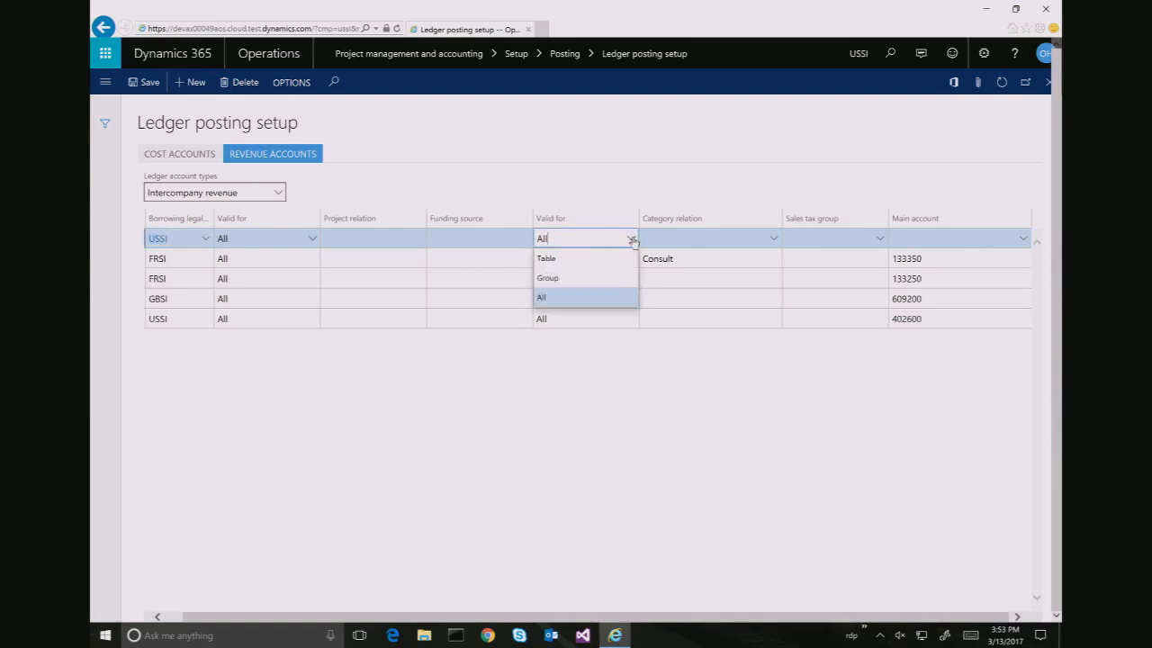
click(600, 279)
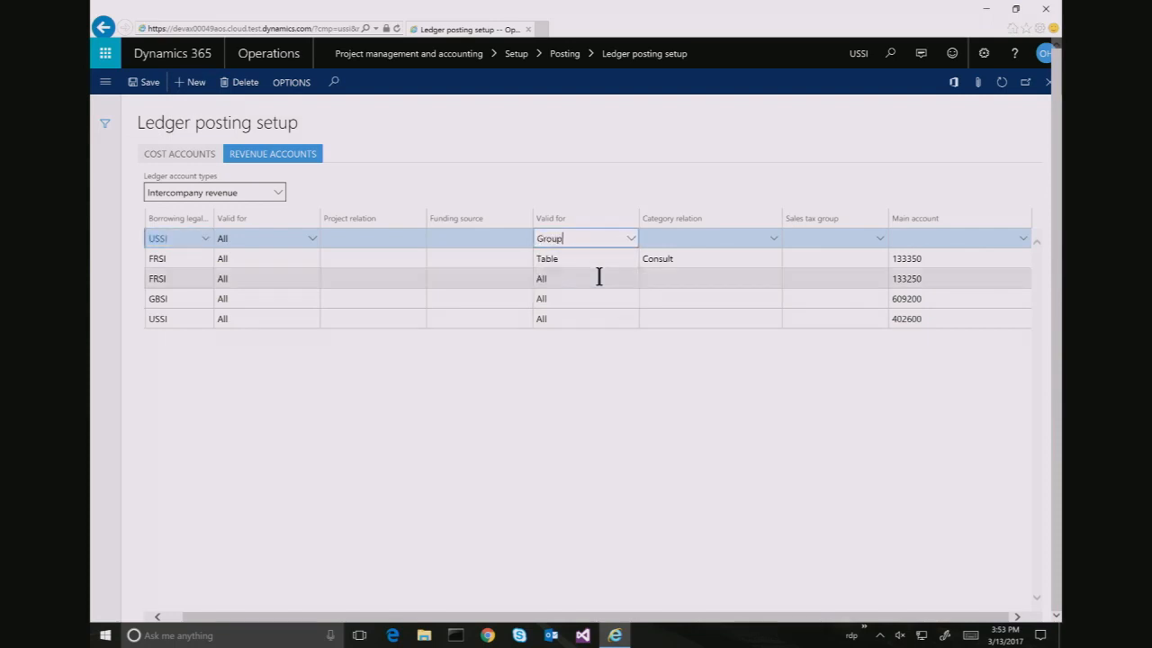
click(773, 241)
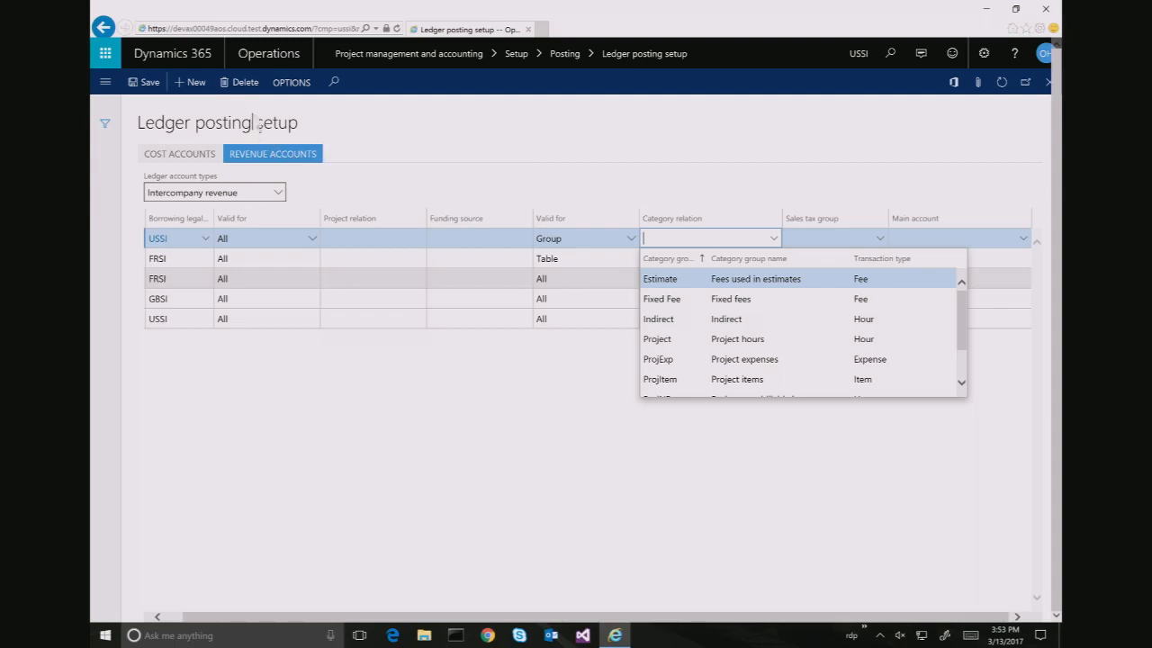
click(245, 82)
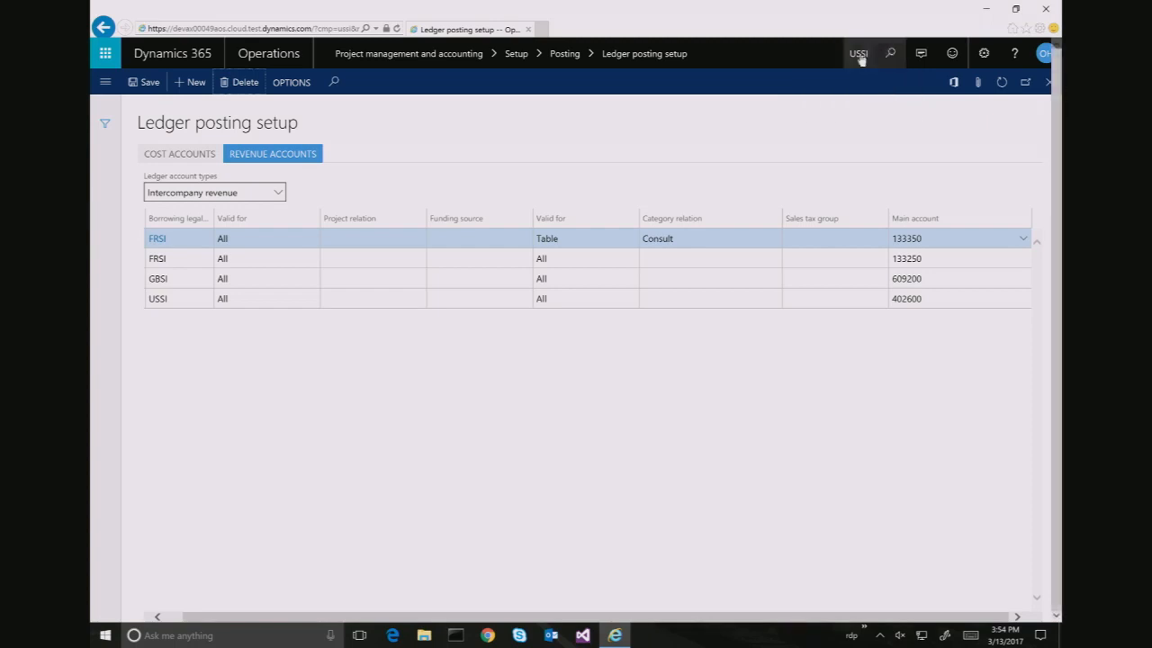
Switch the working company to FRSI
click(858, 55)
text(FRSI)
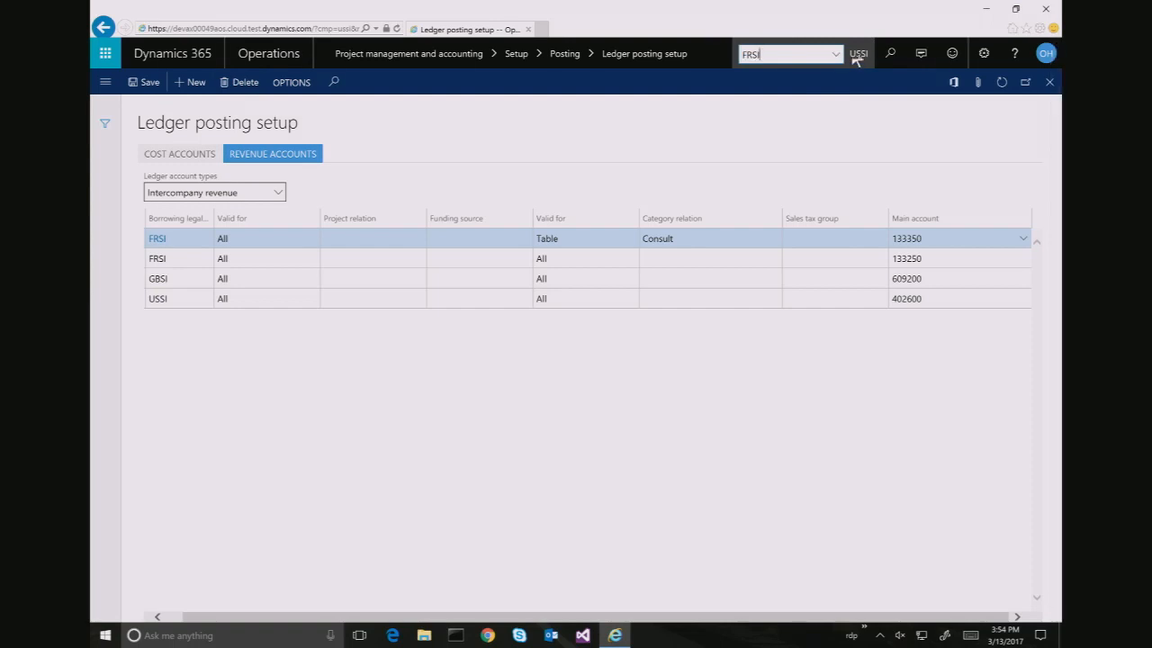
key(Return)
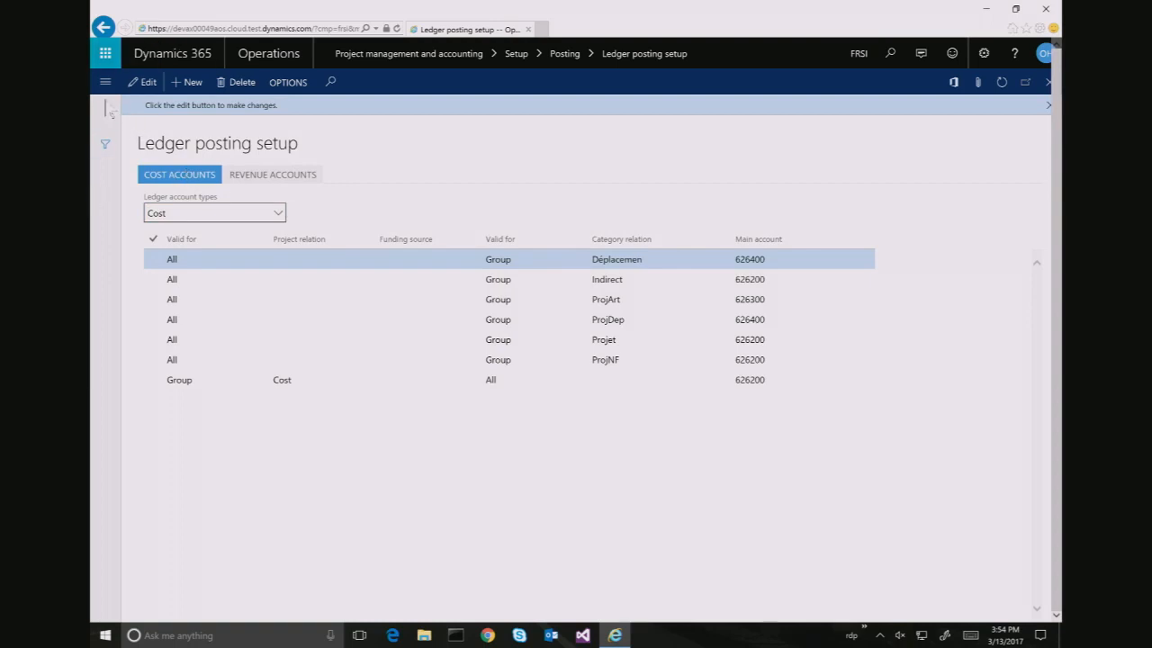
Find the Project groups page by searching 'project group' and open it
click(105, 82)
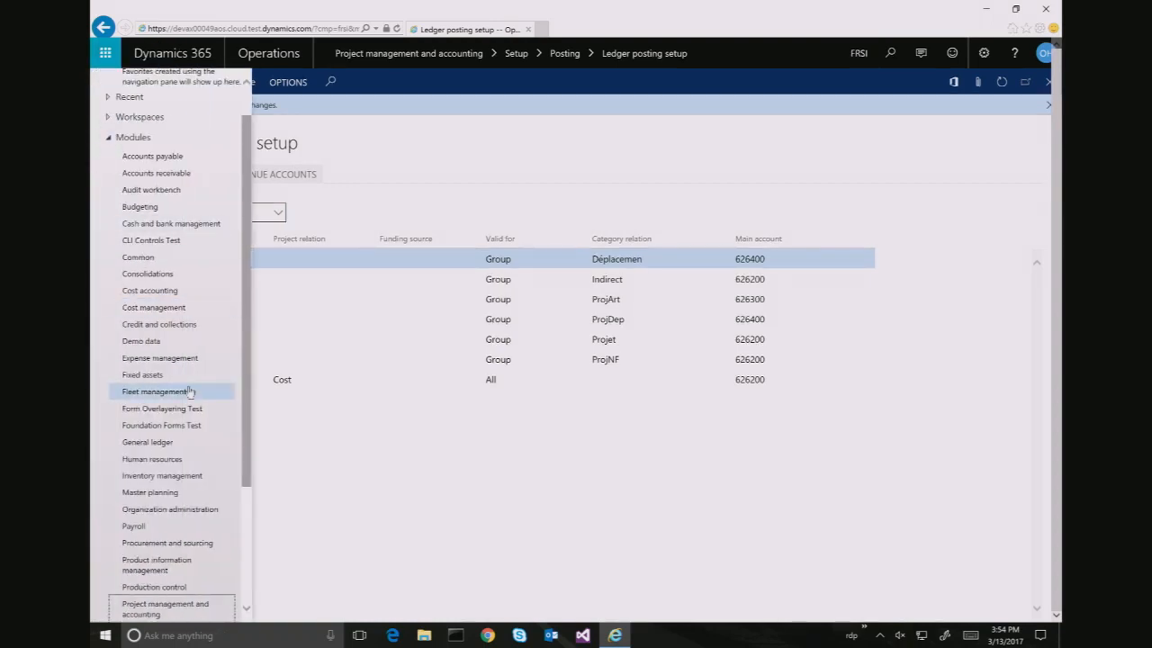
click(160, 611)
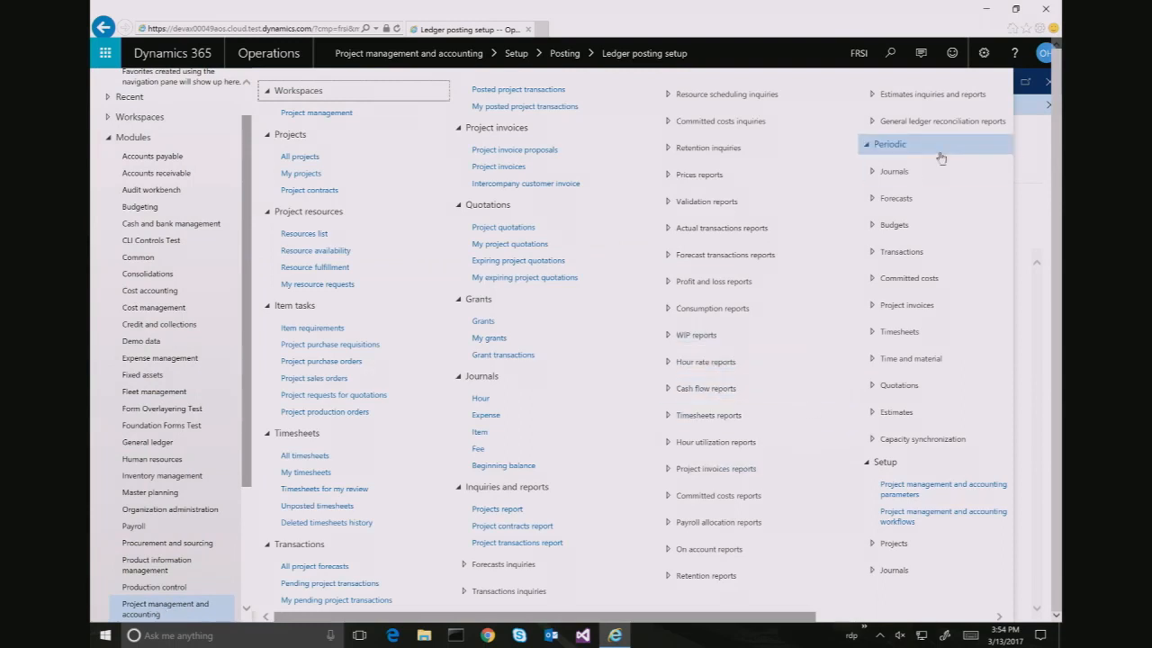
click(904, 56)
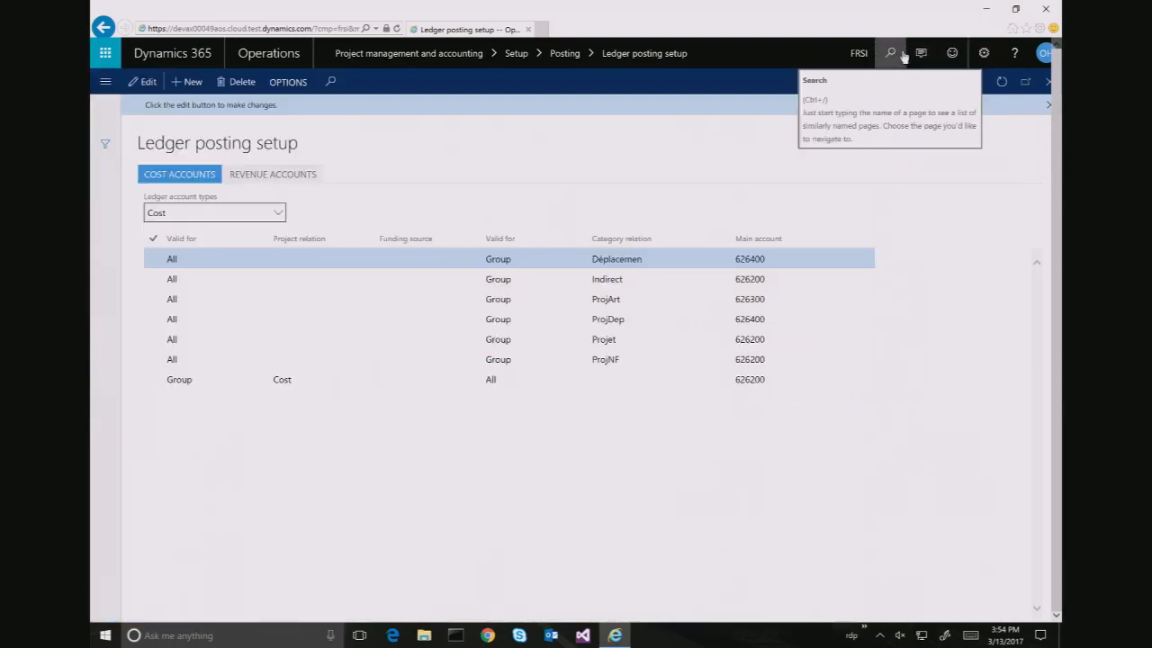
click(900, 55)
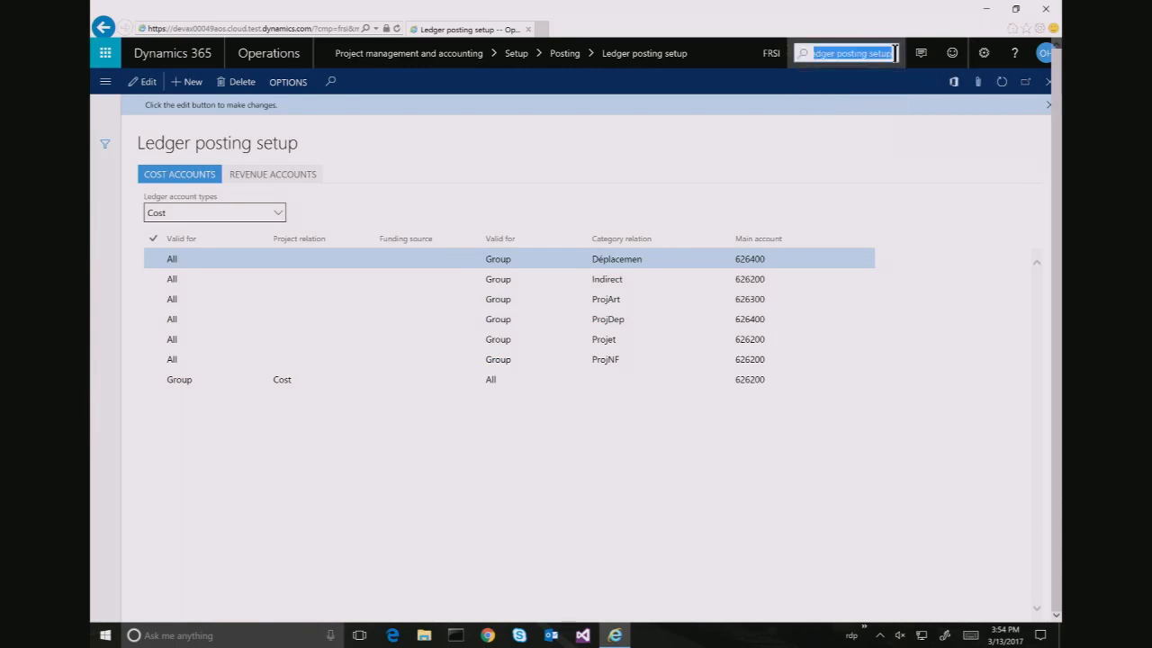
text(project group)
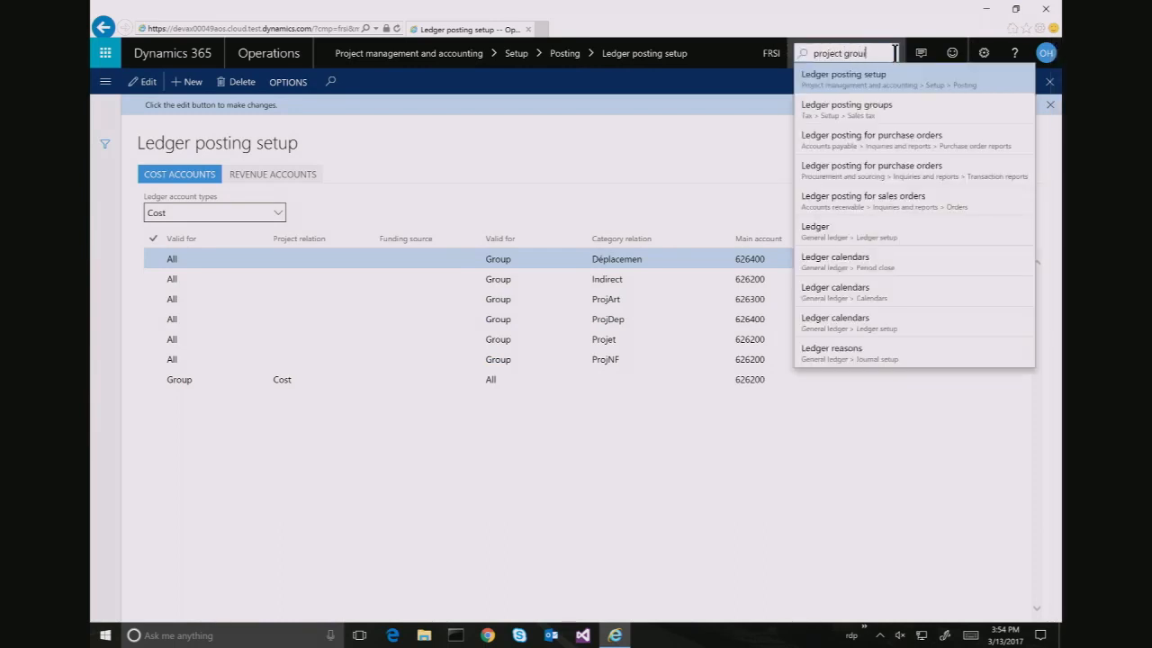
key(BackSpace)
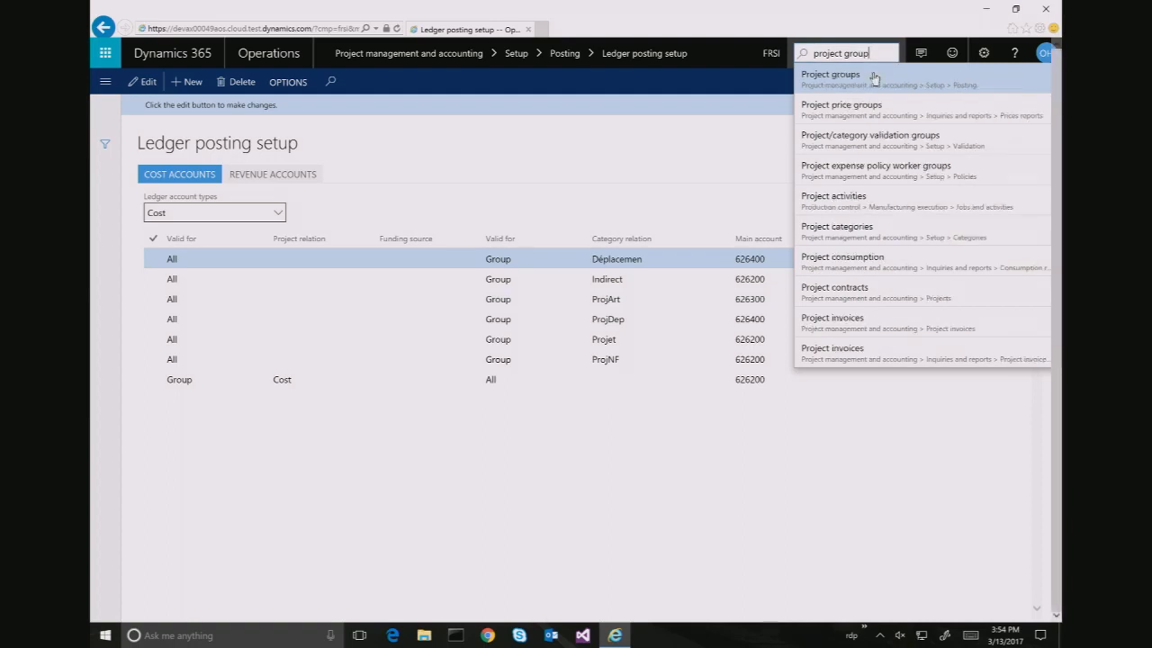
click(874, 78)
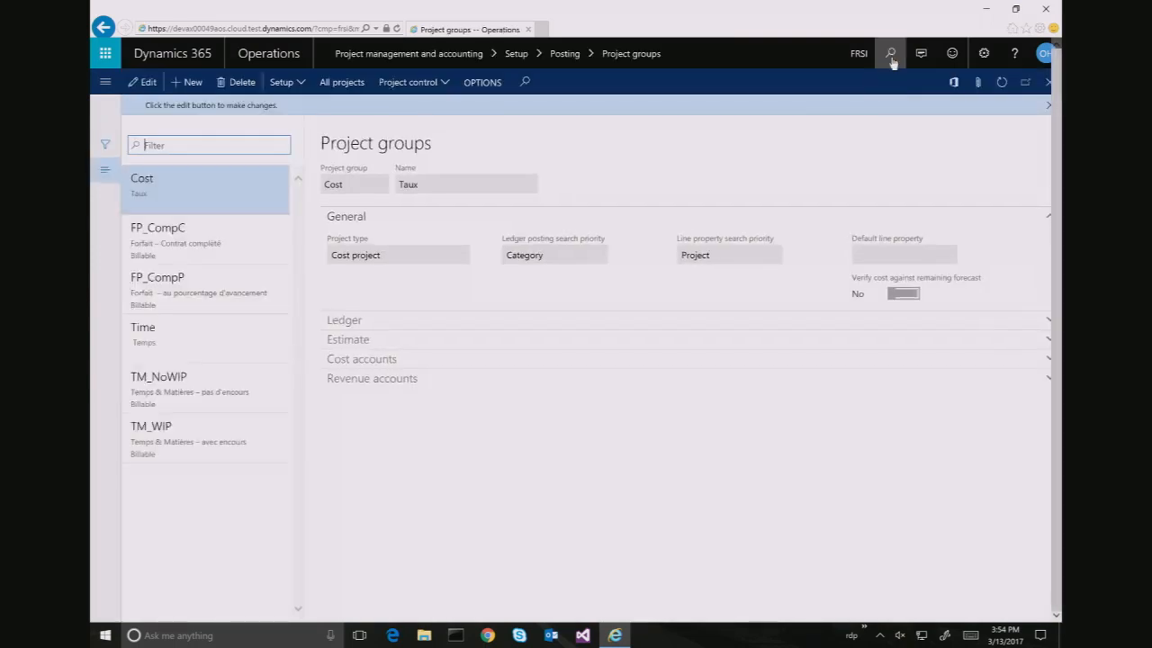
Create a new project group TM_Hour named 'Time and Material Hour'
click(890, 53)
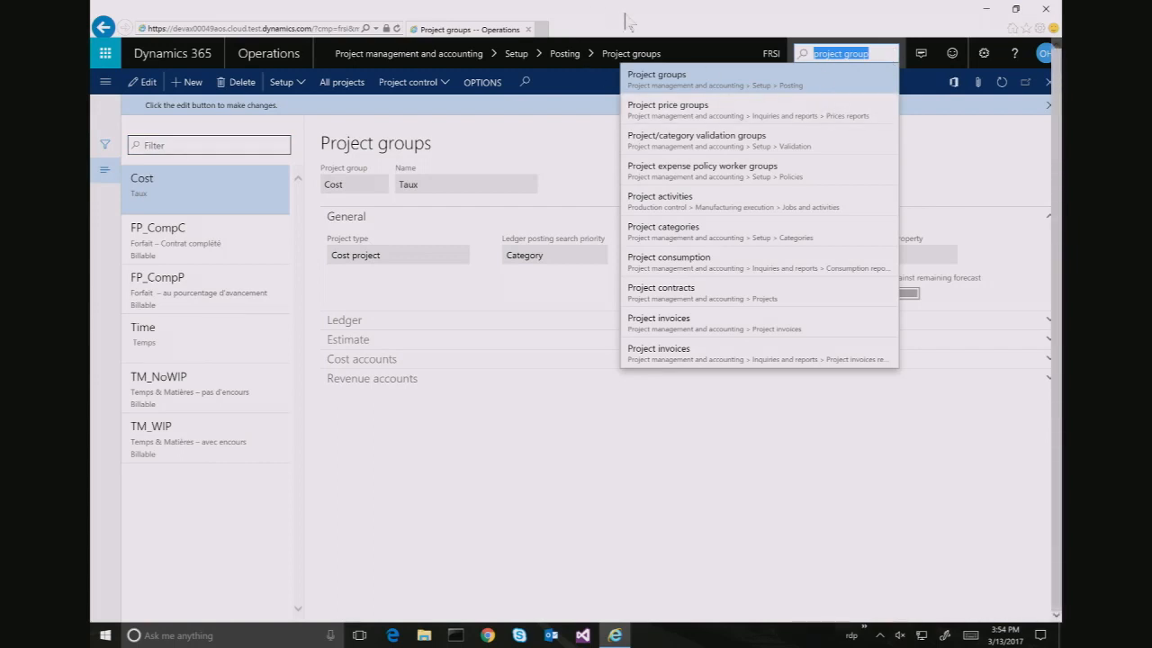
click(189, 85)
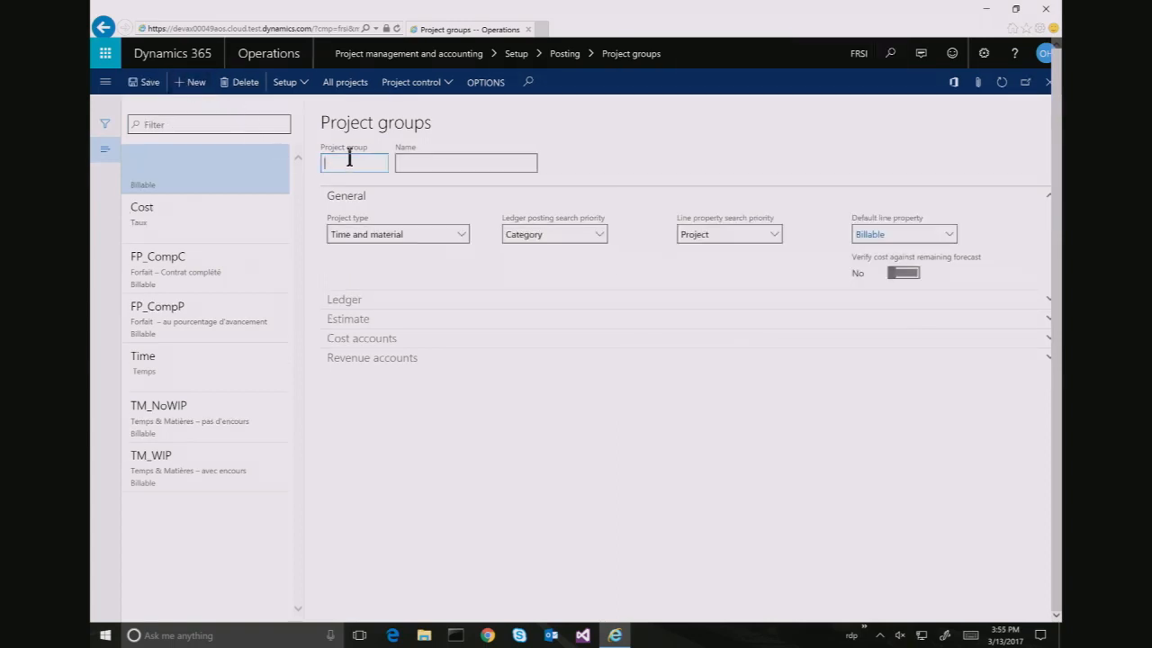
text(T)
key(BackSpace)
text(M_Hour)
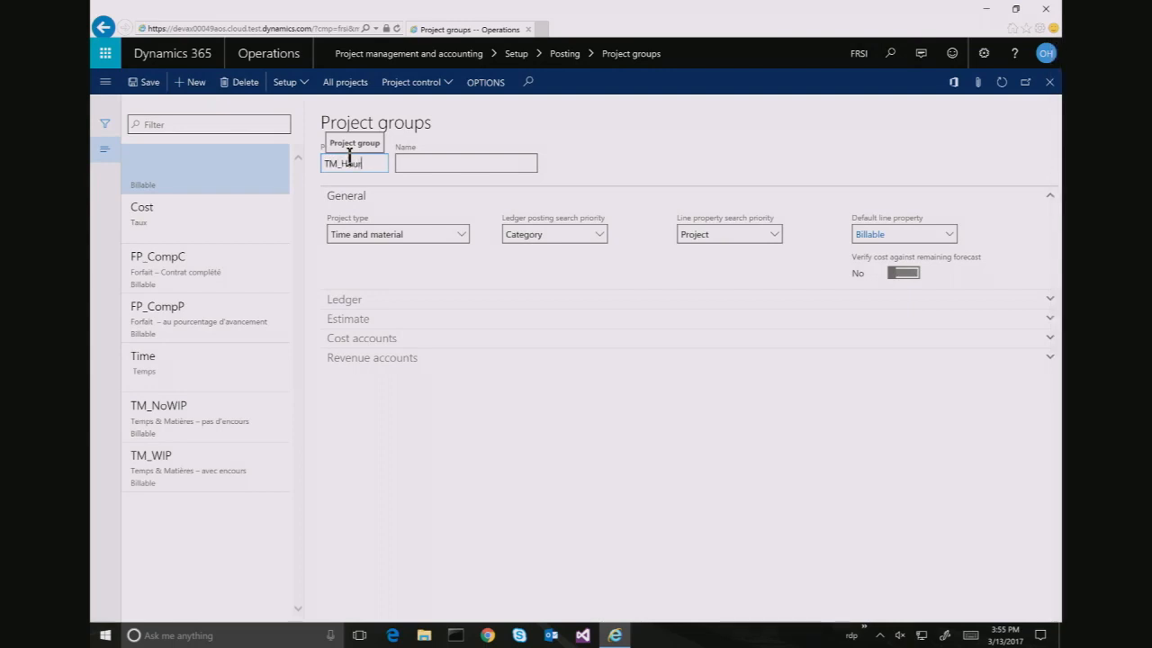
key(Tab)
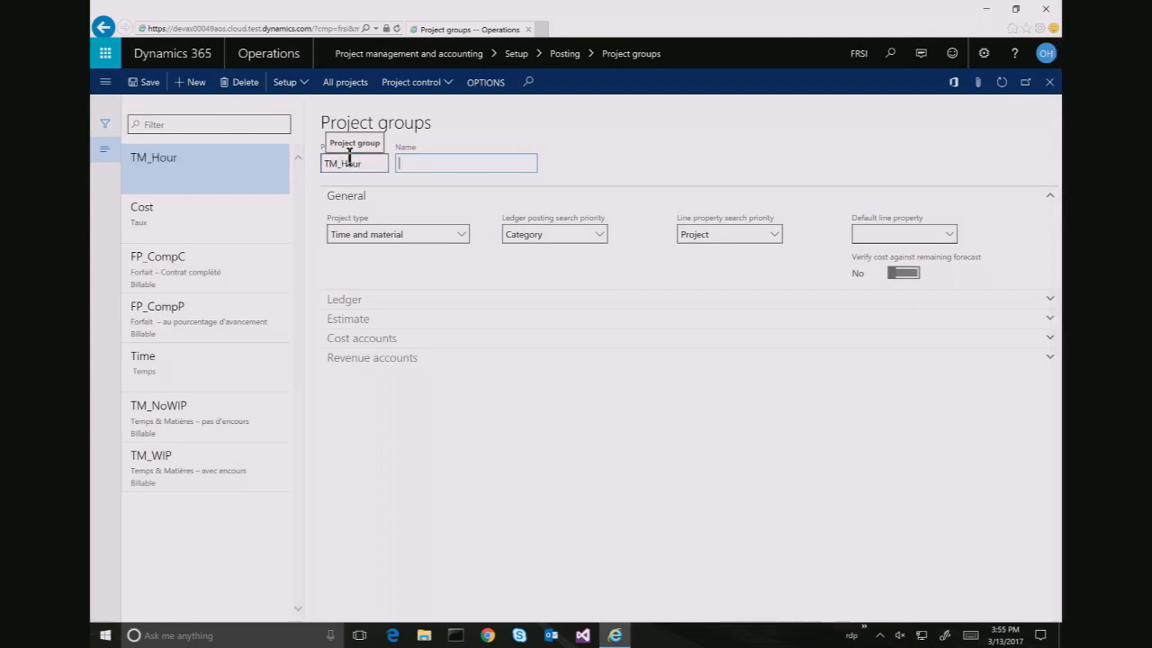
text(Time and Material Hour)
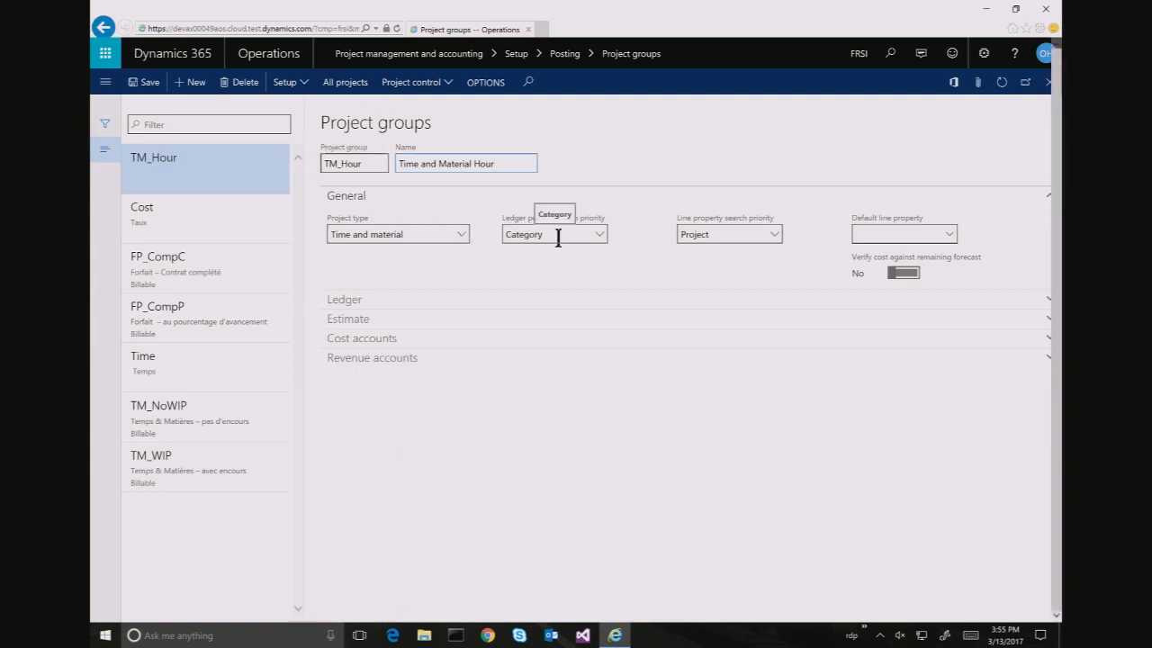
Set the group's Invoiced revenue account to 411100 and save it
click(337, 301)
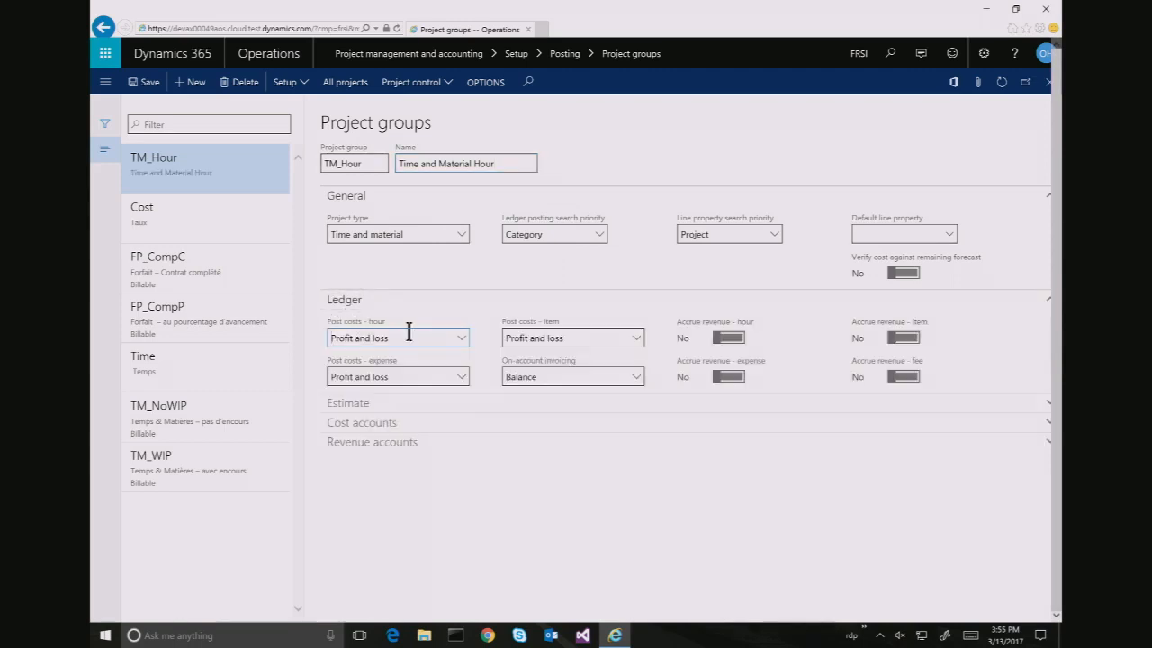
click(414, 338)
click(371, 442)
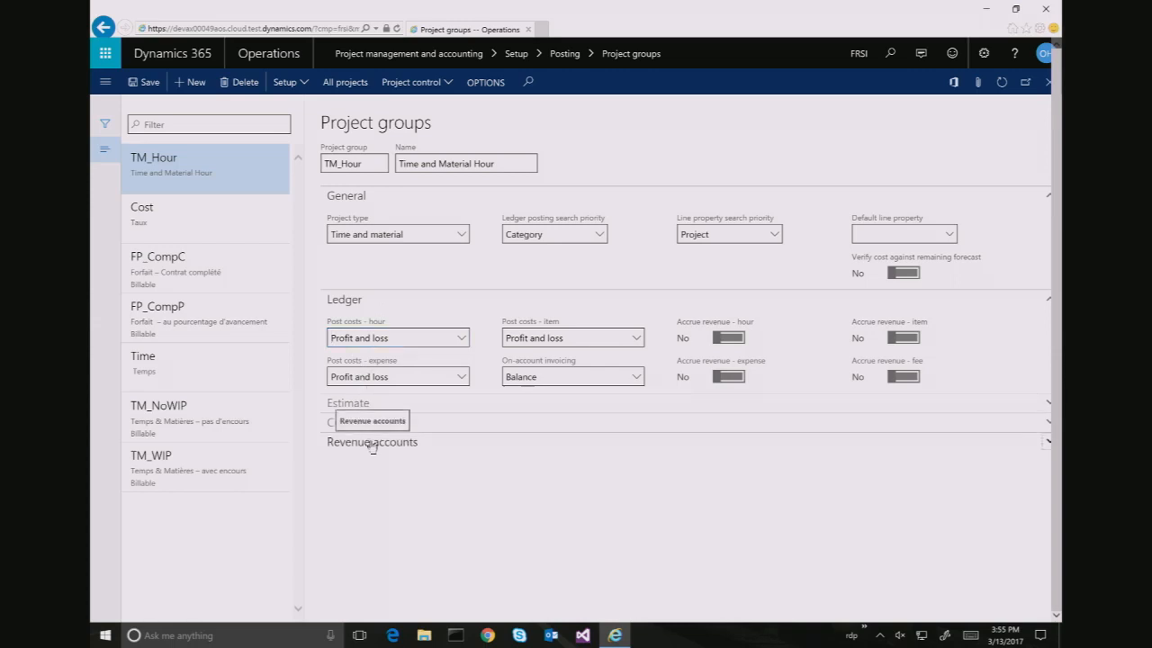
click(440, 485)
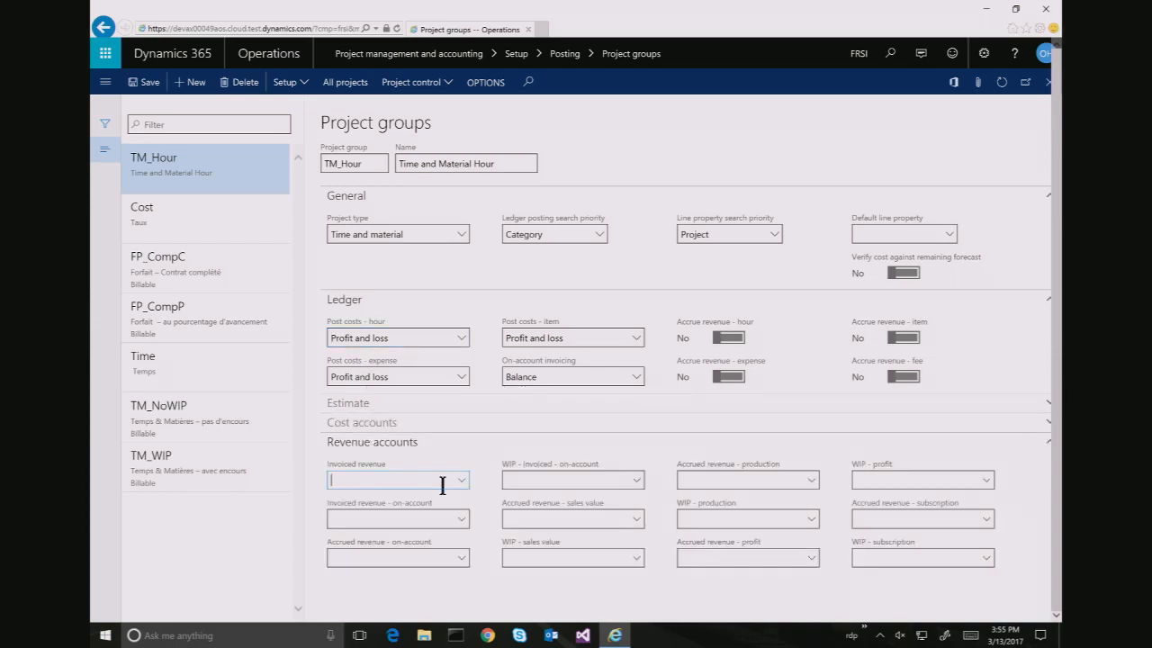
text(411100)
click(153, 88)
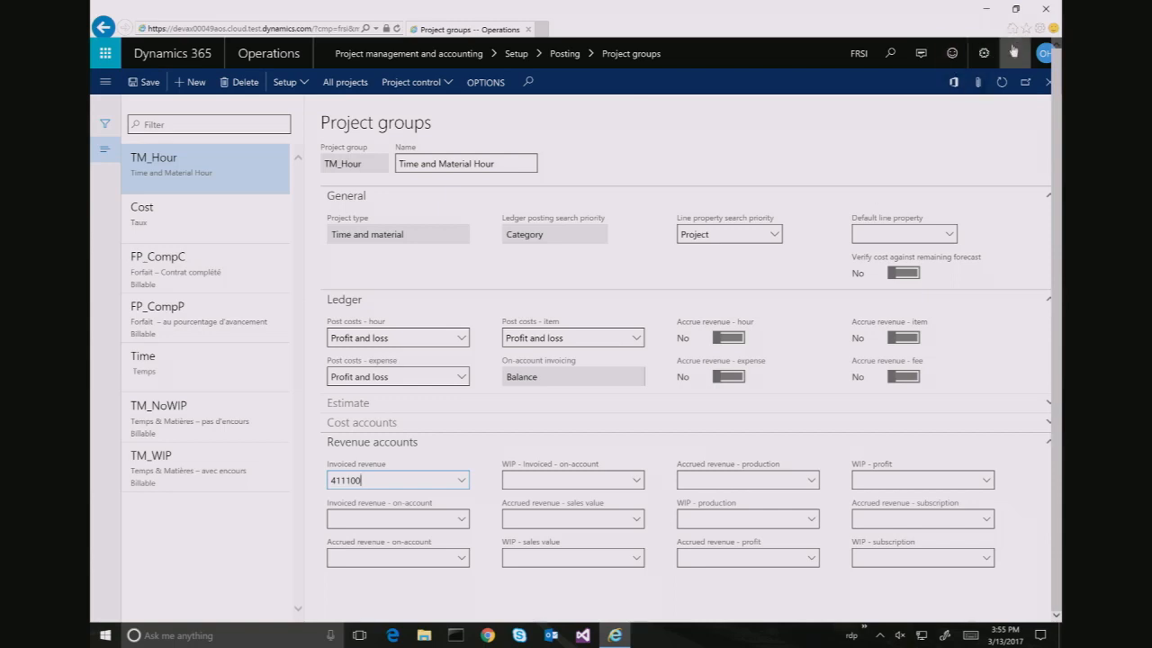
click(891, 53)
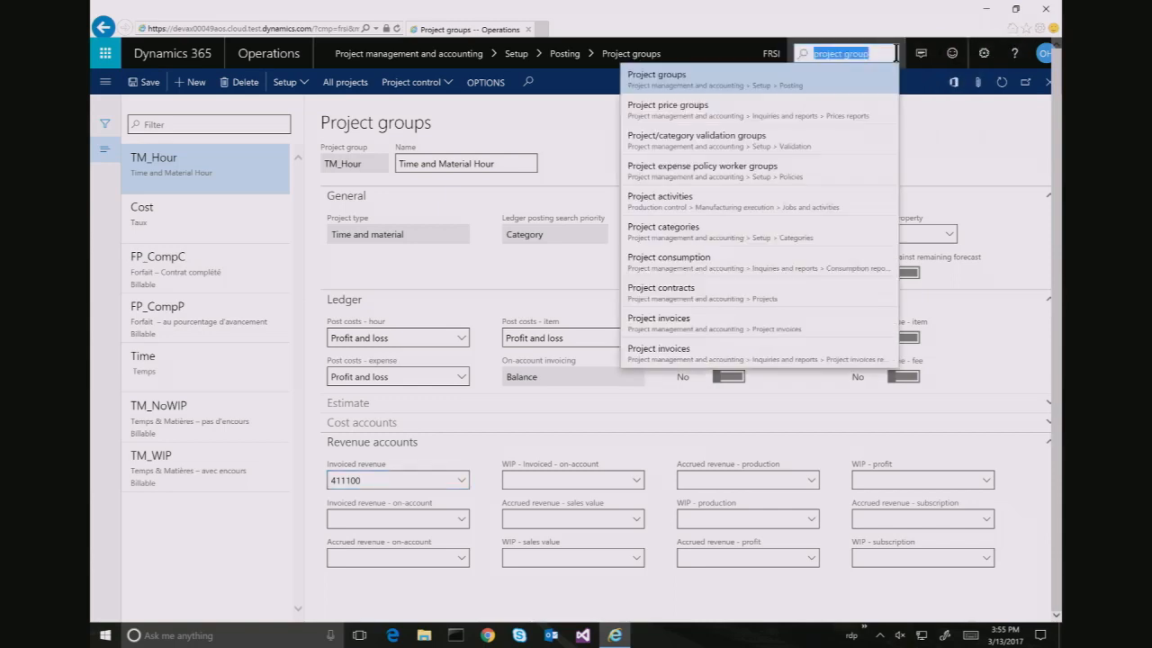
Open Ledger posting setup and show the Intercompany cost posting accounts
text(ledger posting)
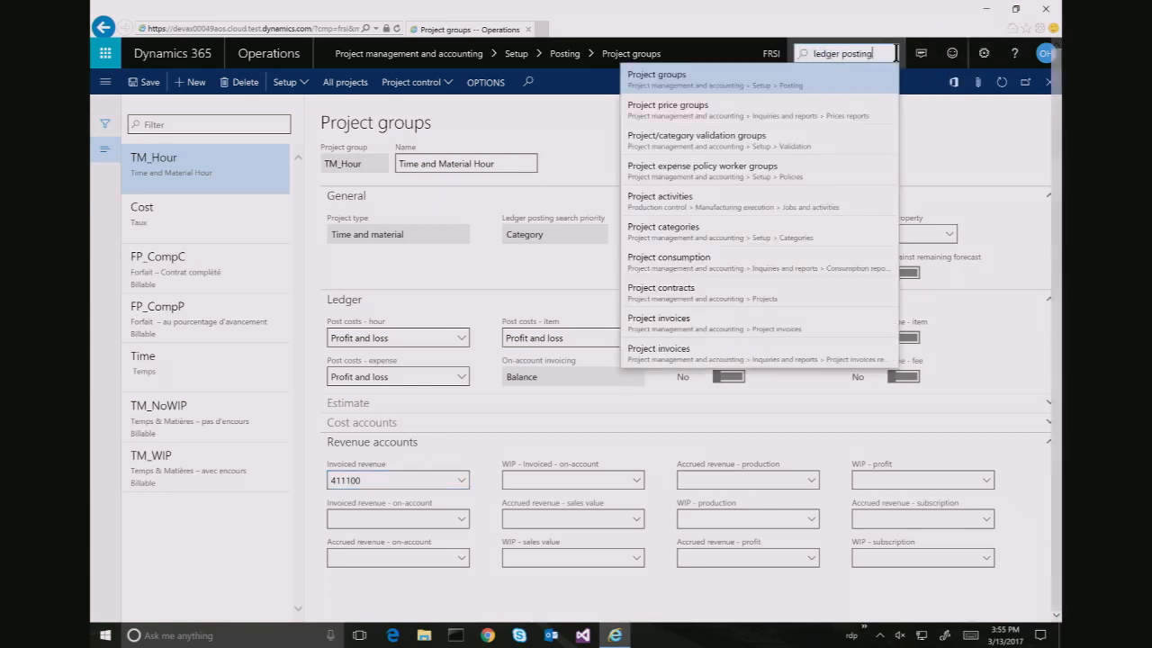
text( setup)
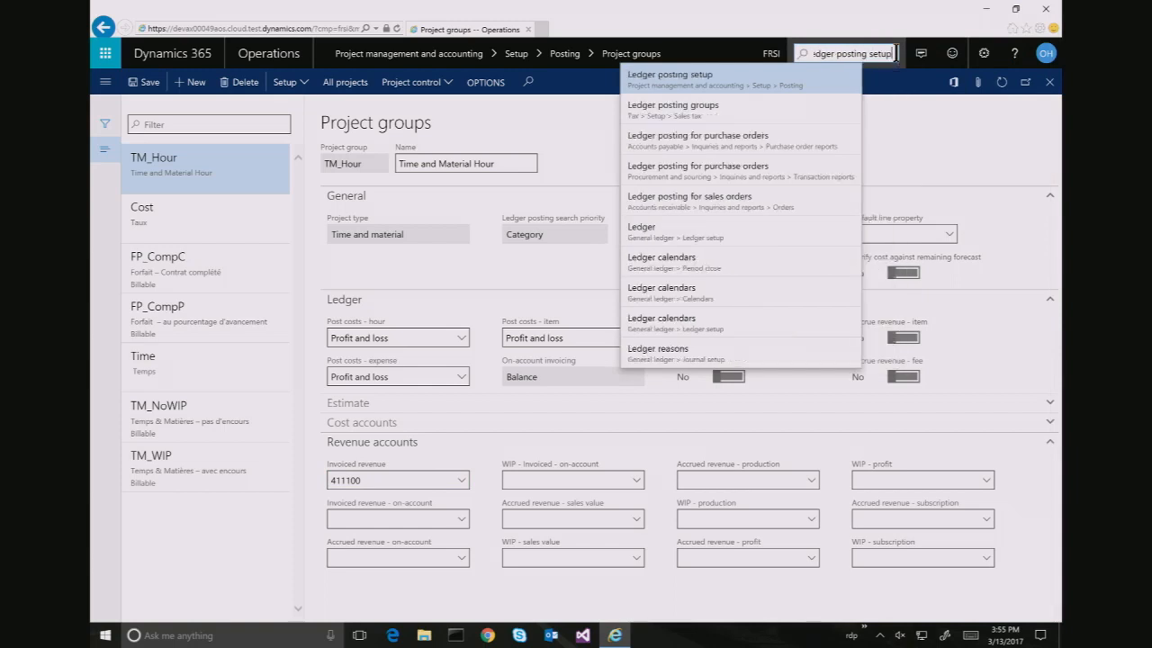
key(Return)
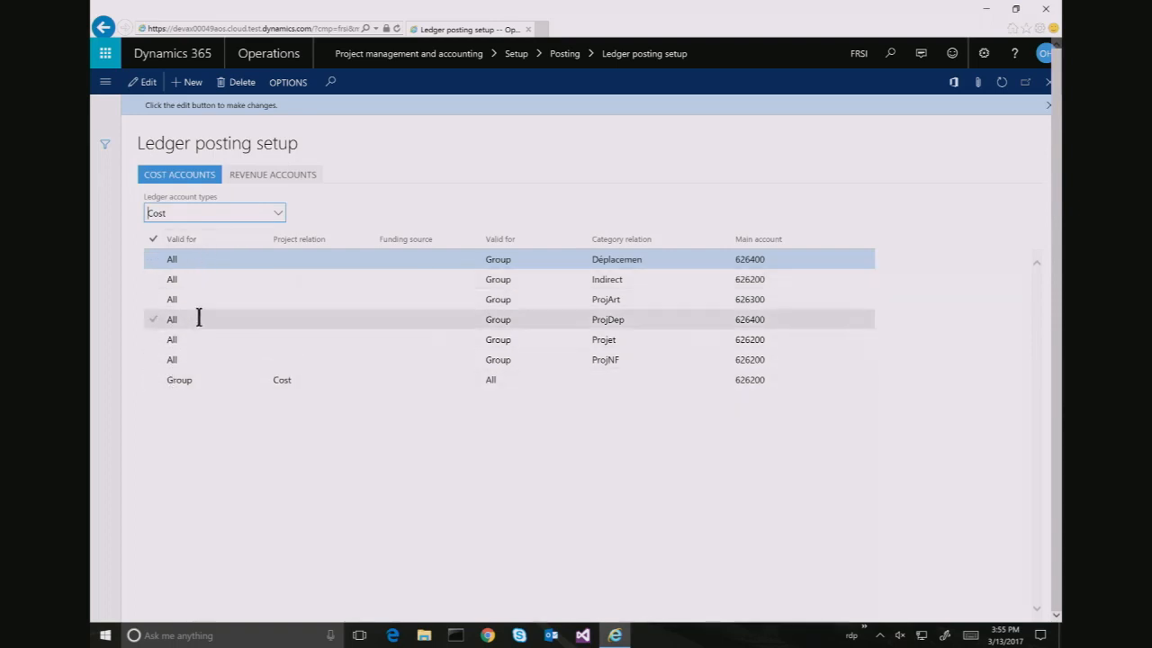
click(278, 213)
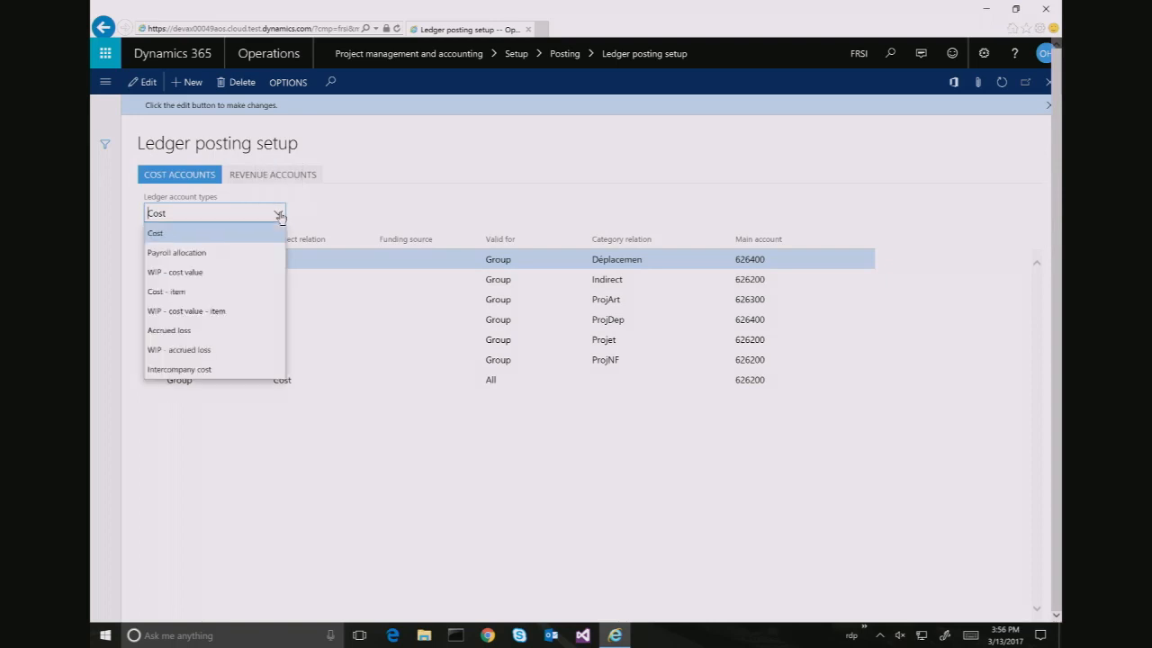
click(227, 369)
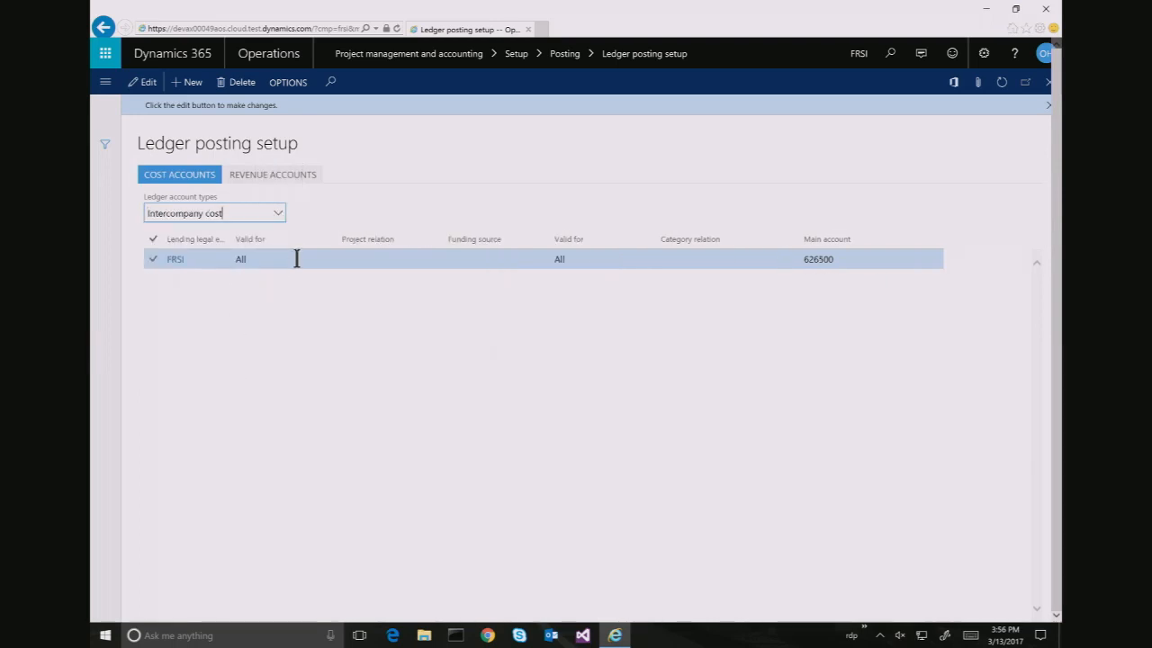
Add an Intercompany cost line for lending entity USSI with main account 186040
click(194, 85)
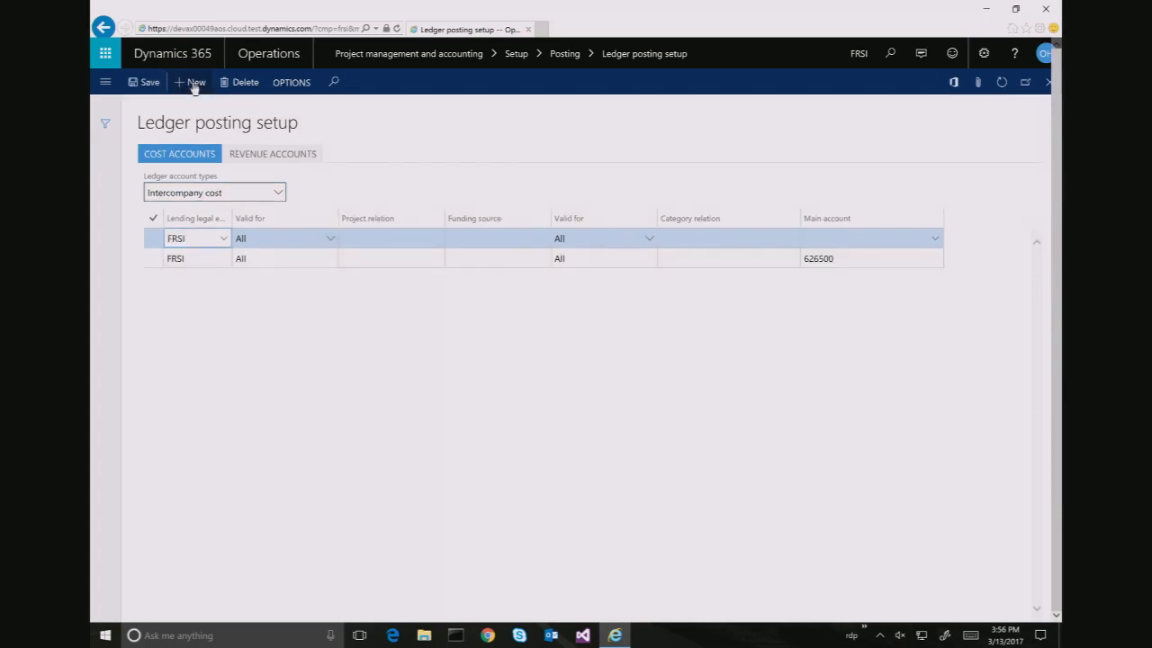
key(BackSpace)
key(BackSpace)
key(BackSpace)
key(BackSpace)
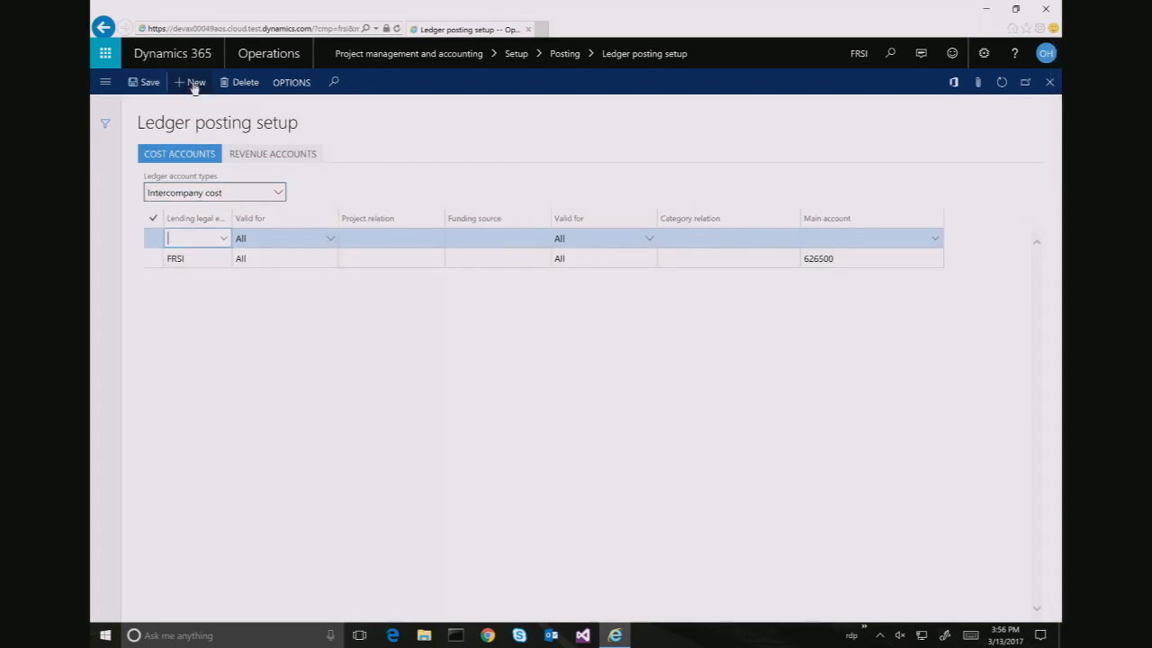
key(Tab)
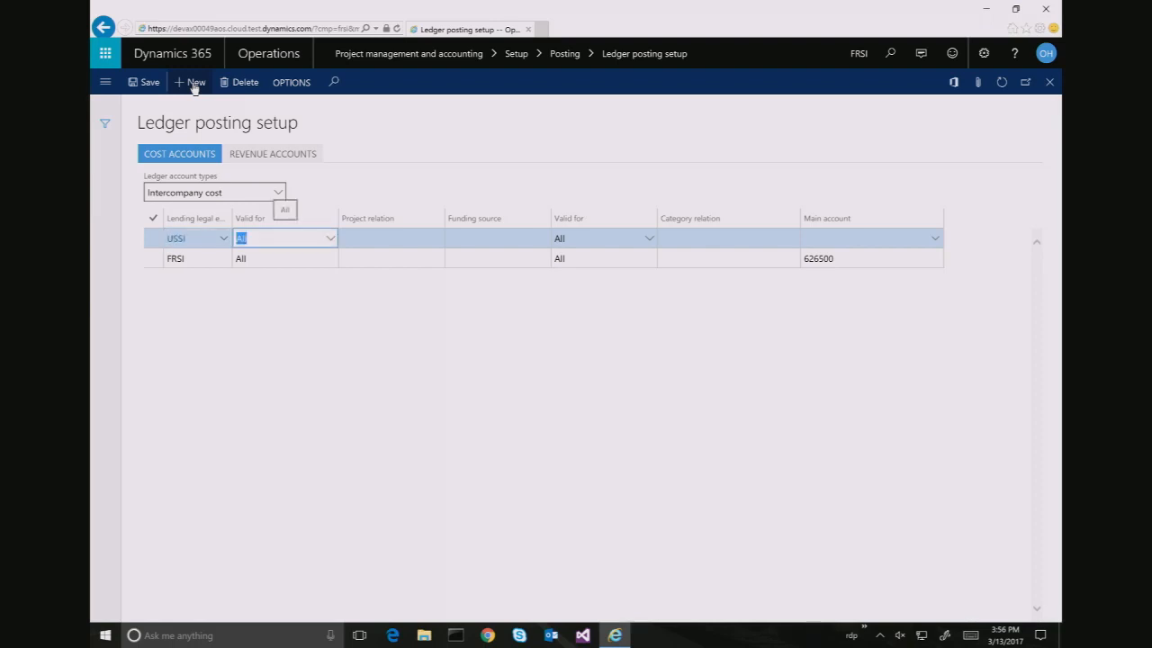
key(Tab)
key(Tab)
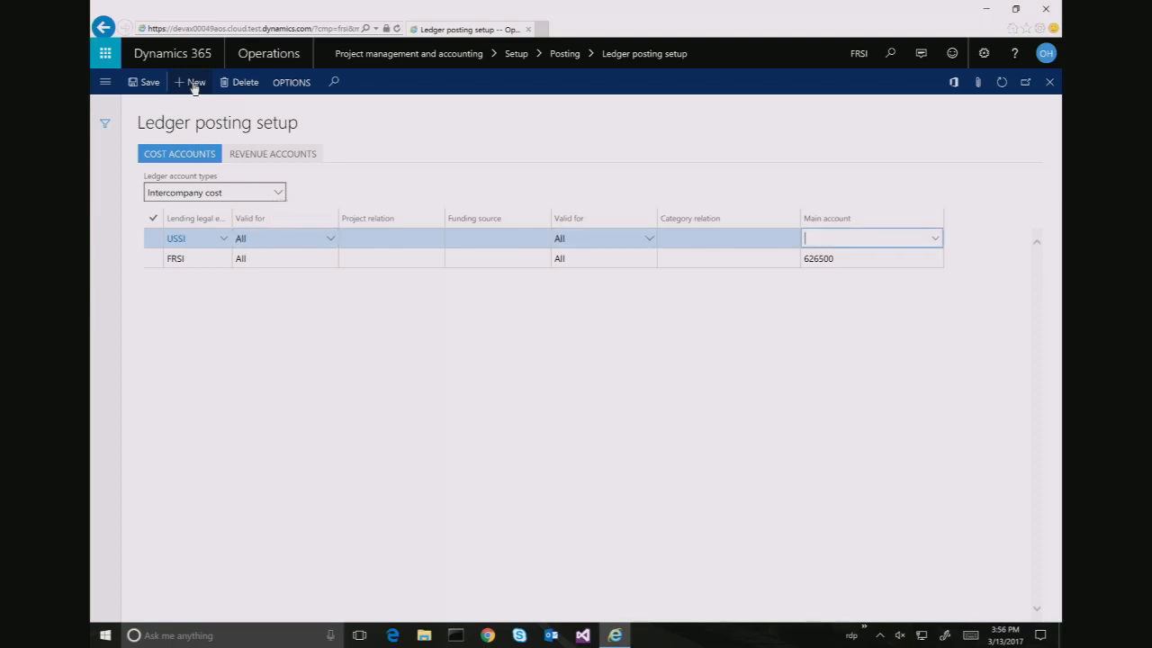
text(186040)
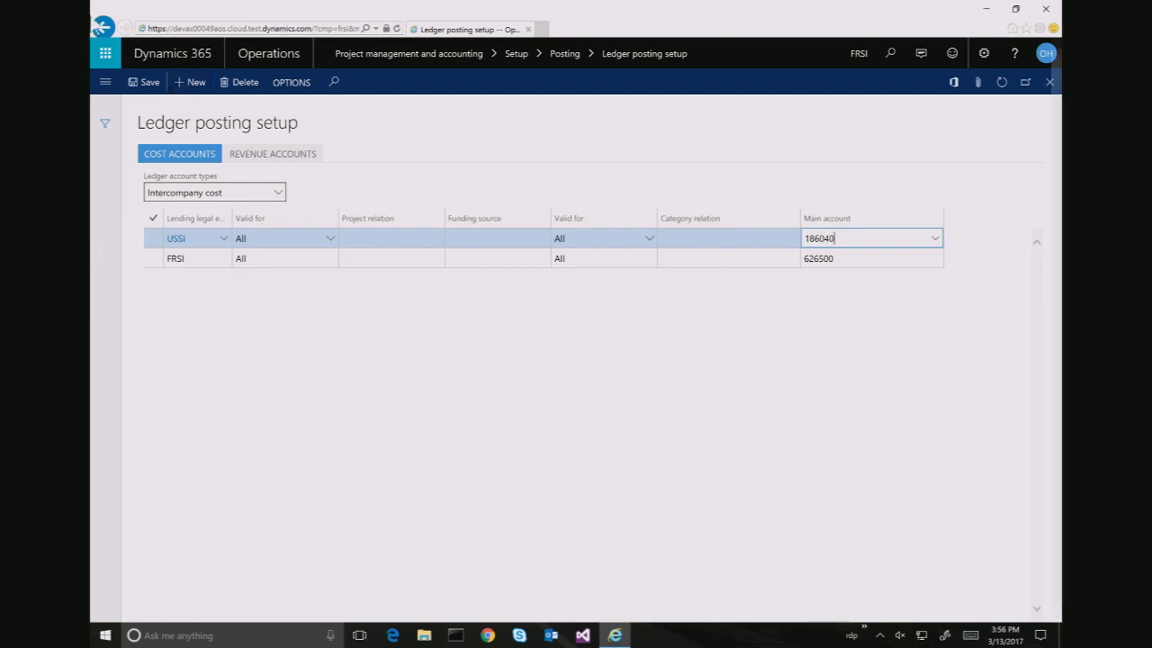
click(146, 82)
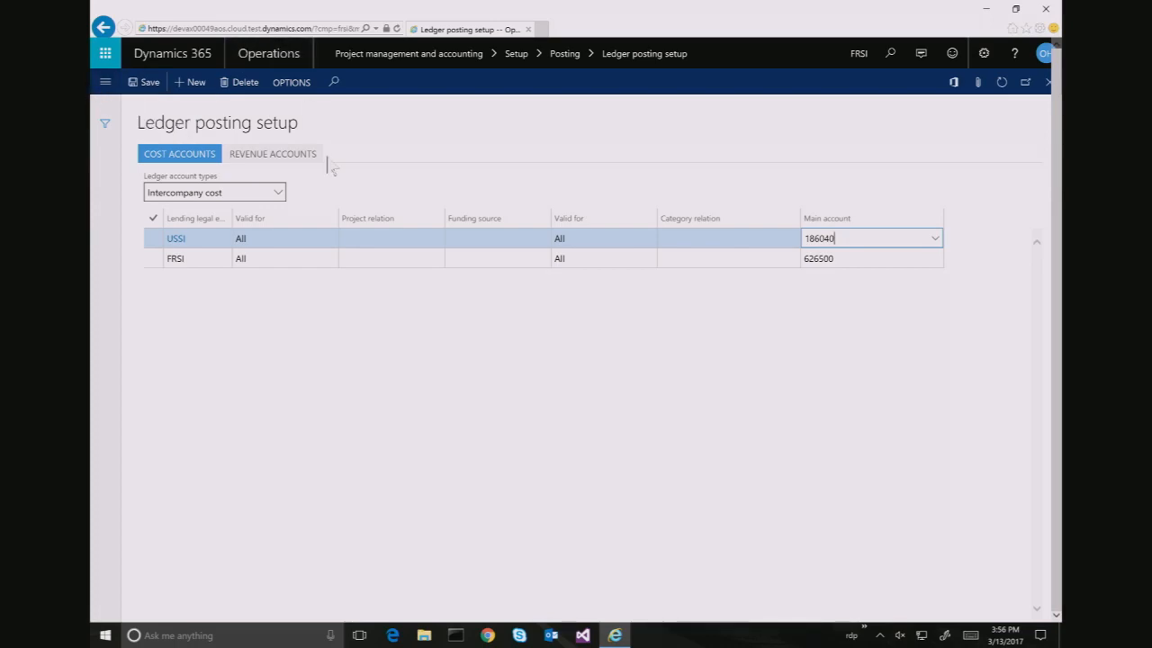
Switch to the other desktop session showing the dashboard
key(alt+Tab)
key(ctrl+super+Right)
key(ctrl+super+Left)
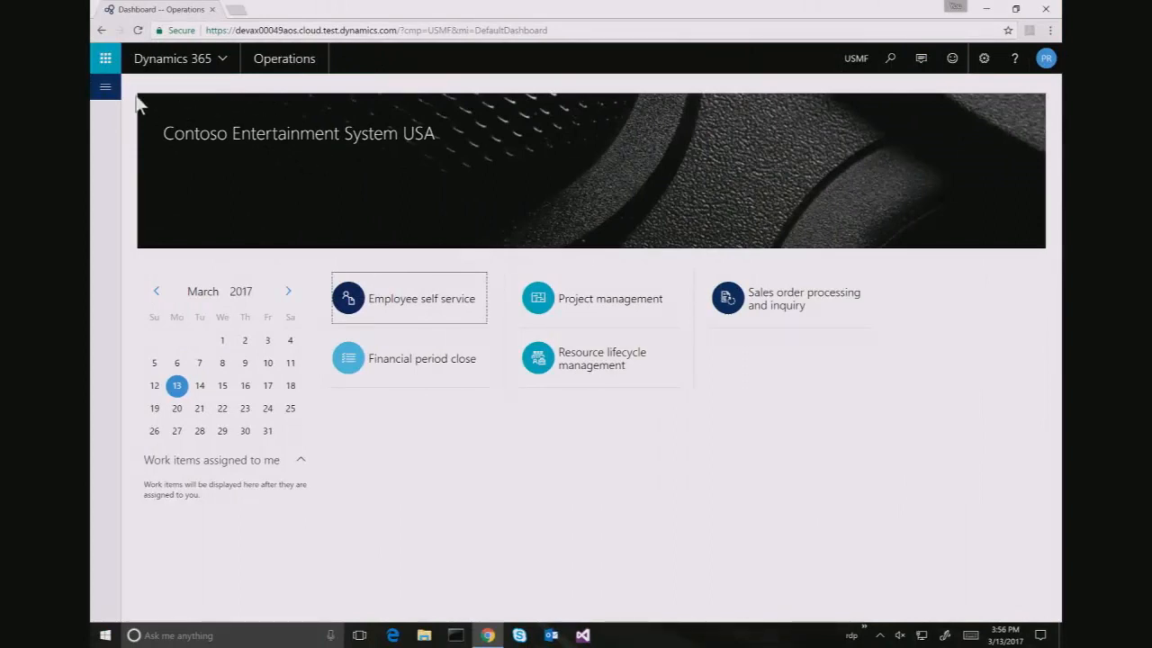
Browse the Accounts receivable module pages, then return to the dashboard
click(106, 86)
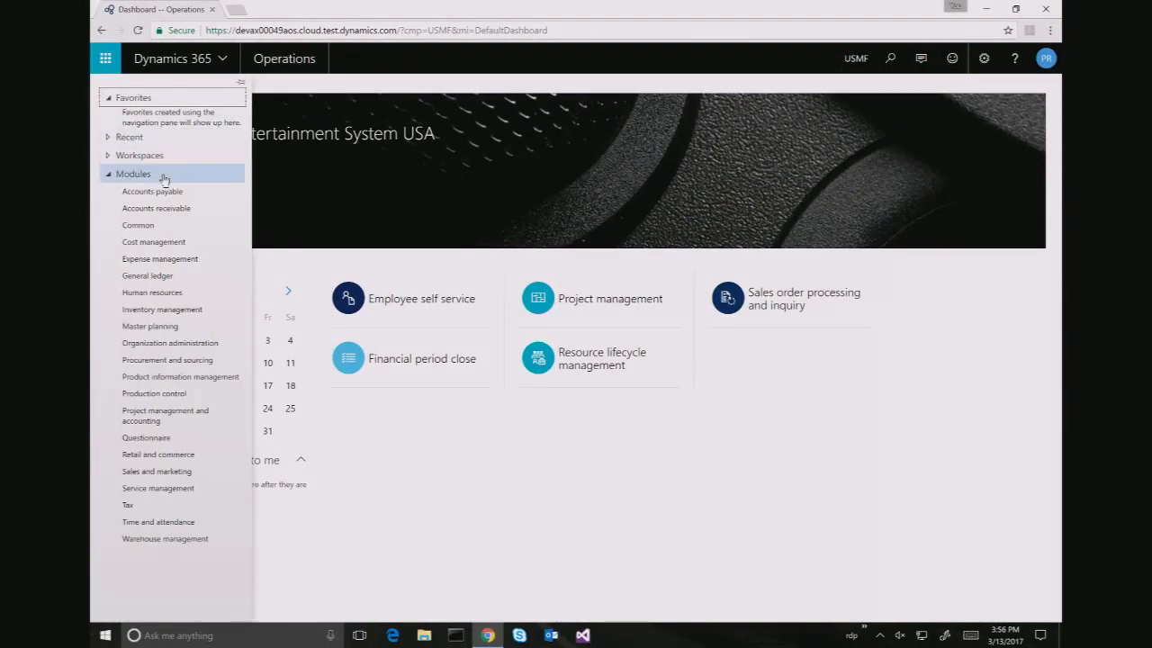
click(172, 211)
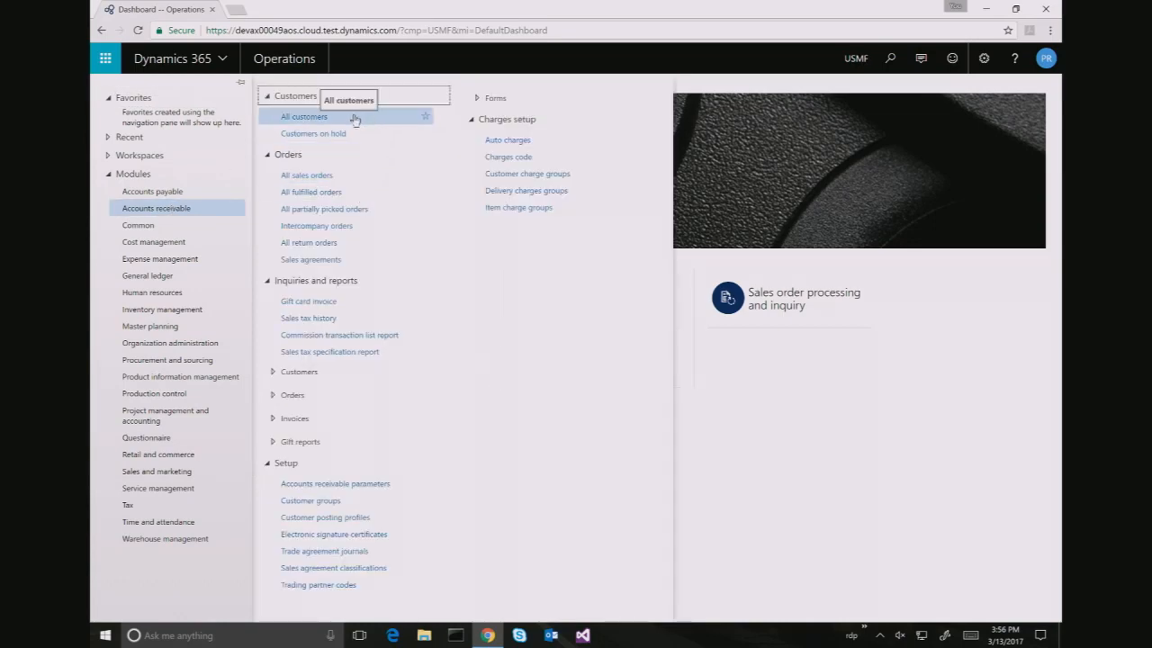
click(859, 68)
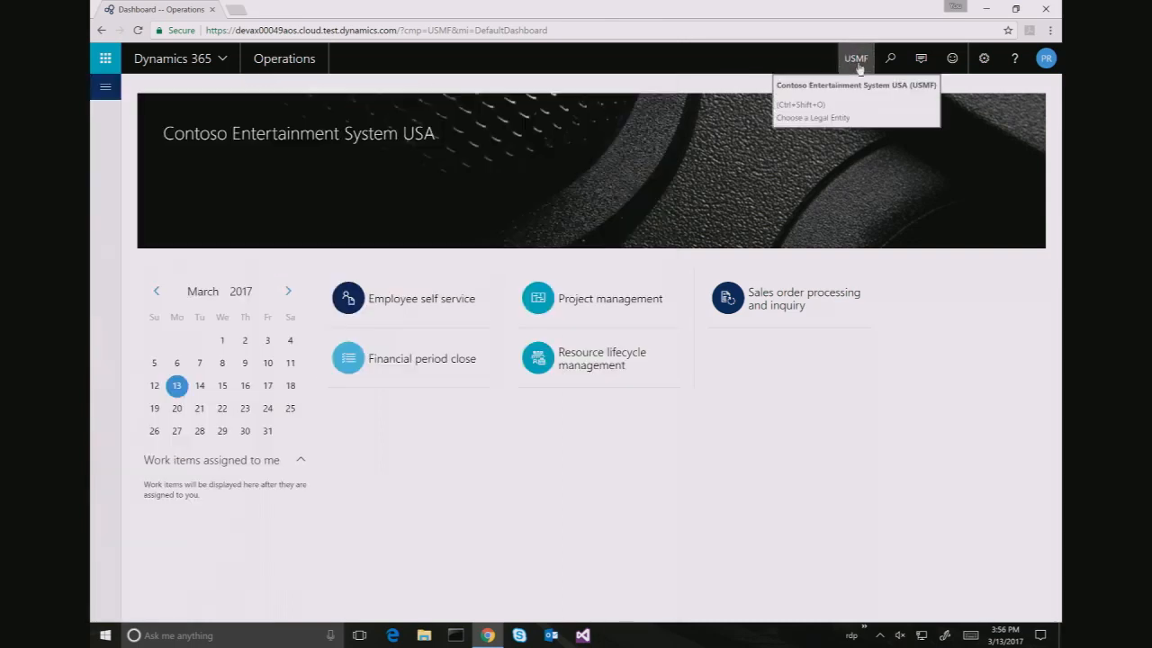
Change the working company to USSI, correcting a mistyped company code
click(857, 63)
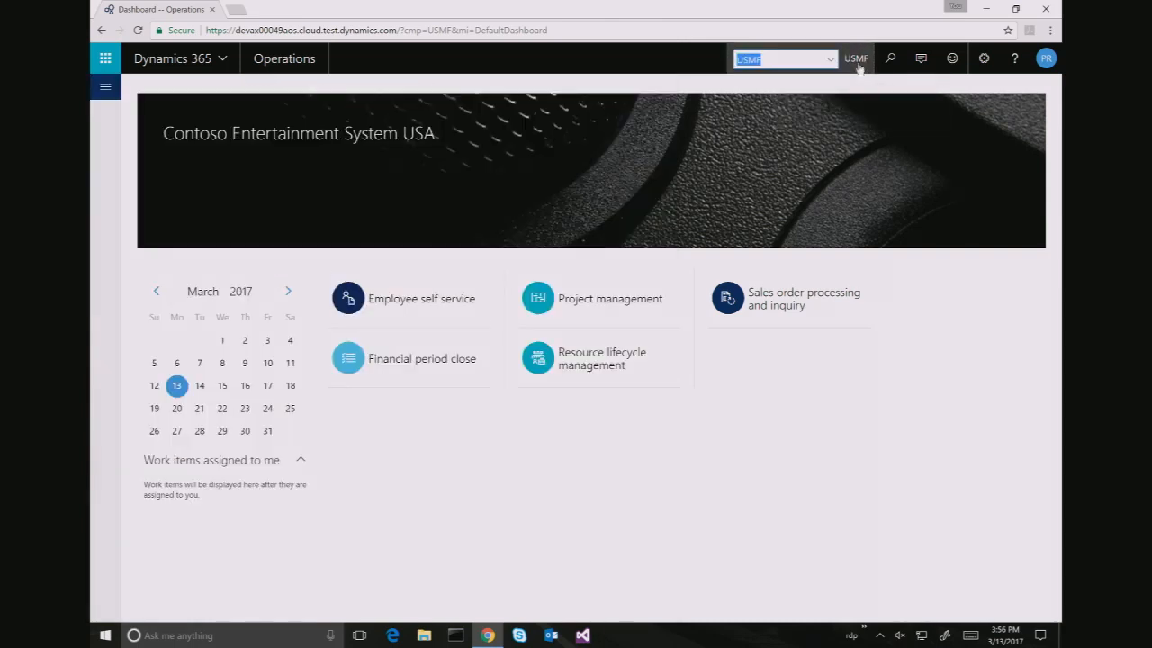
text(USS)
key(Return)
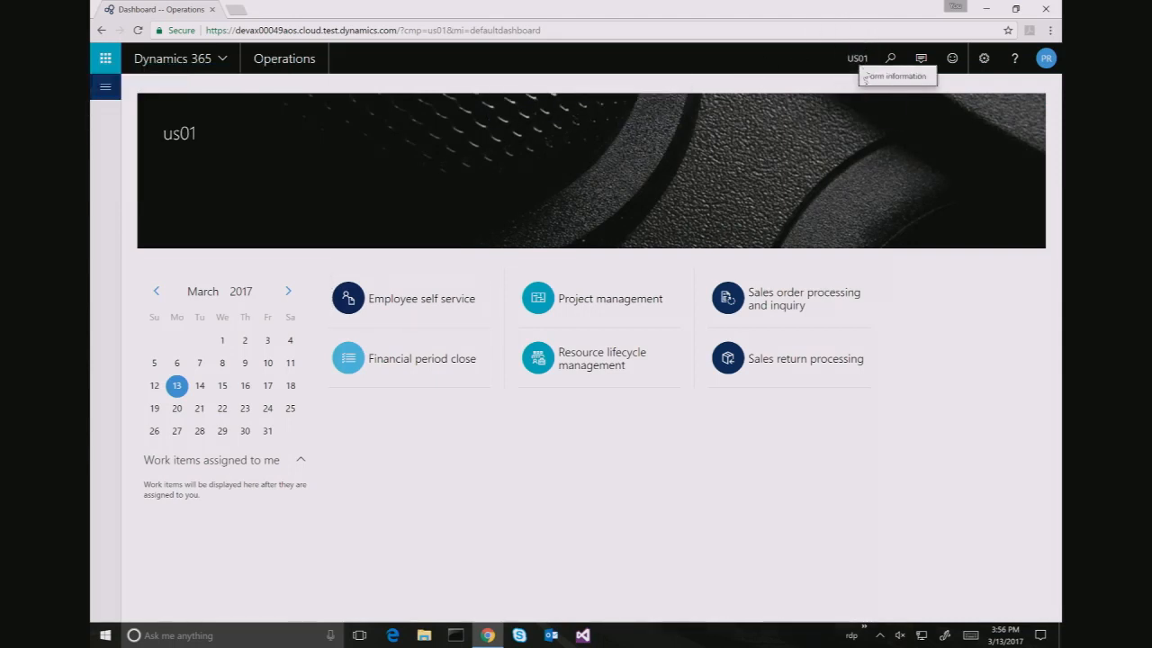
click(857, 60)
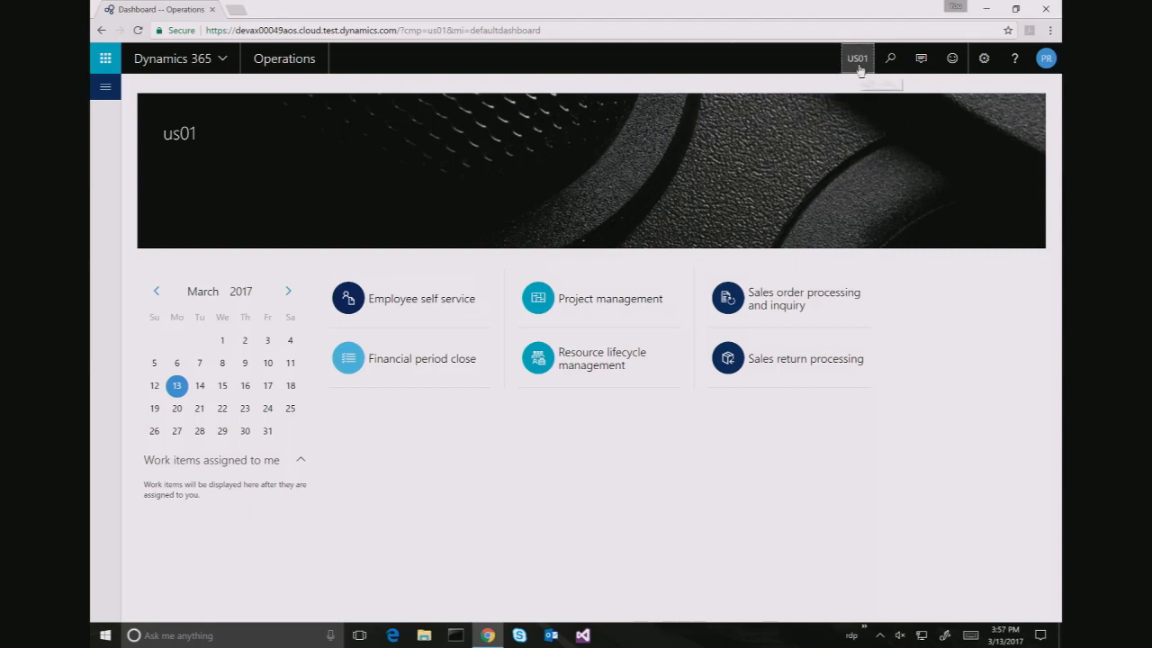
text(u)
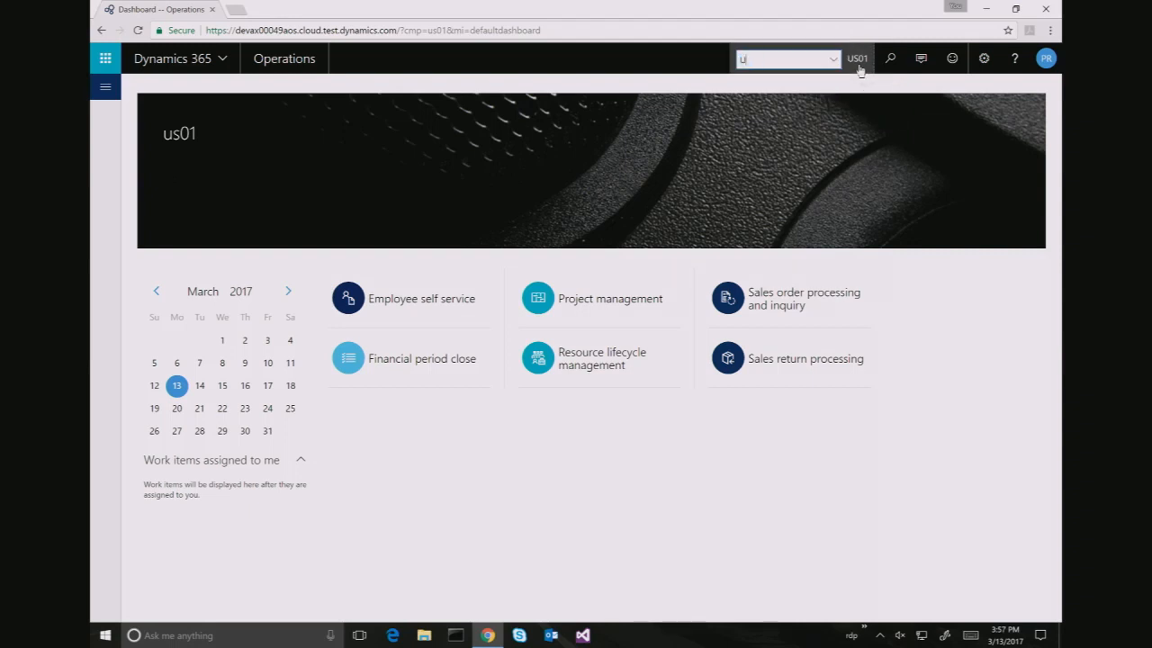
text(ssio)
key(BackSpace)
key(BackSpace)
key(BackSpace)
text(01)
key(Return)
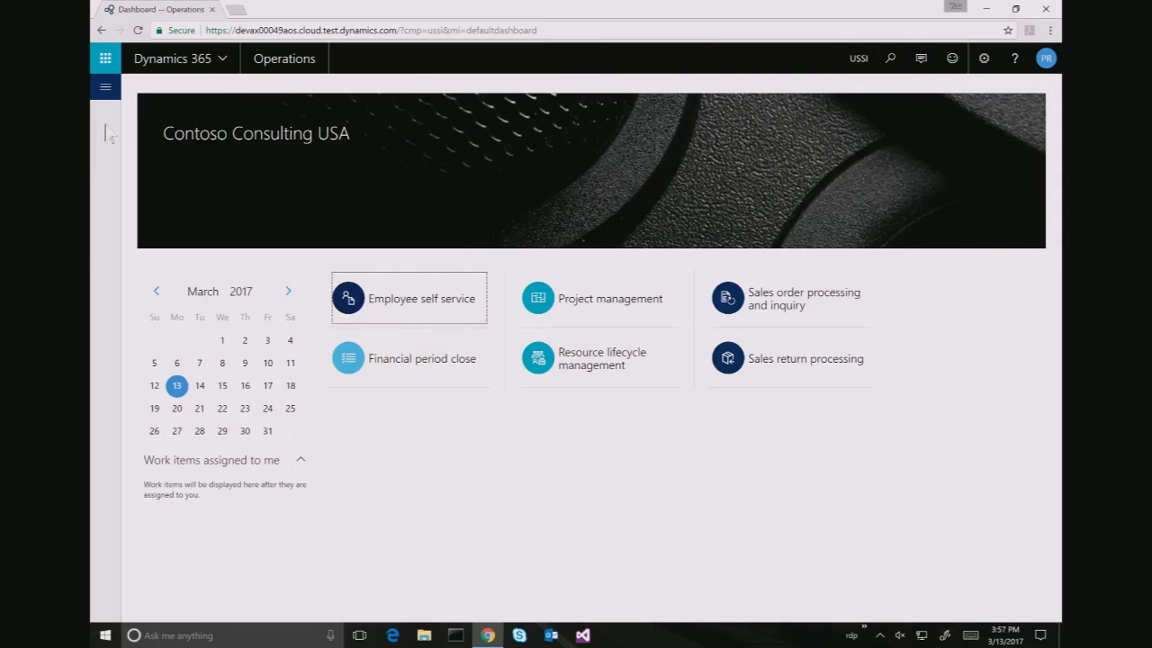
click(105, 88)
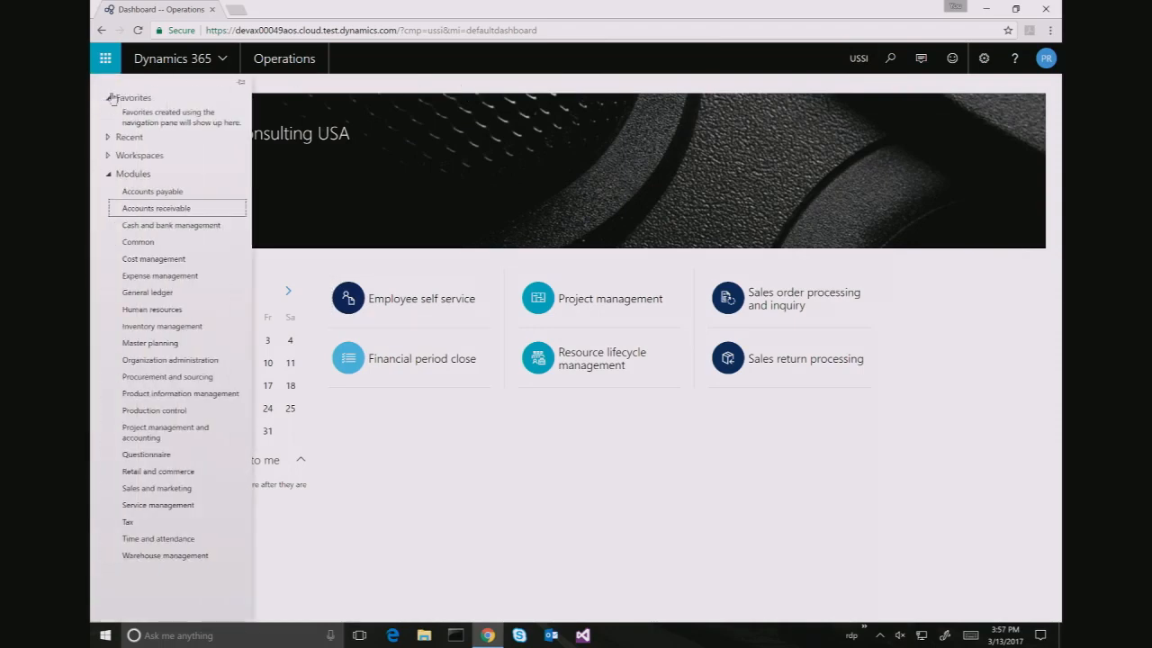
In All customers, filter by the customer's account number and open Contoso Consulting FR
click(173, 216)
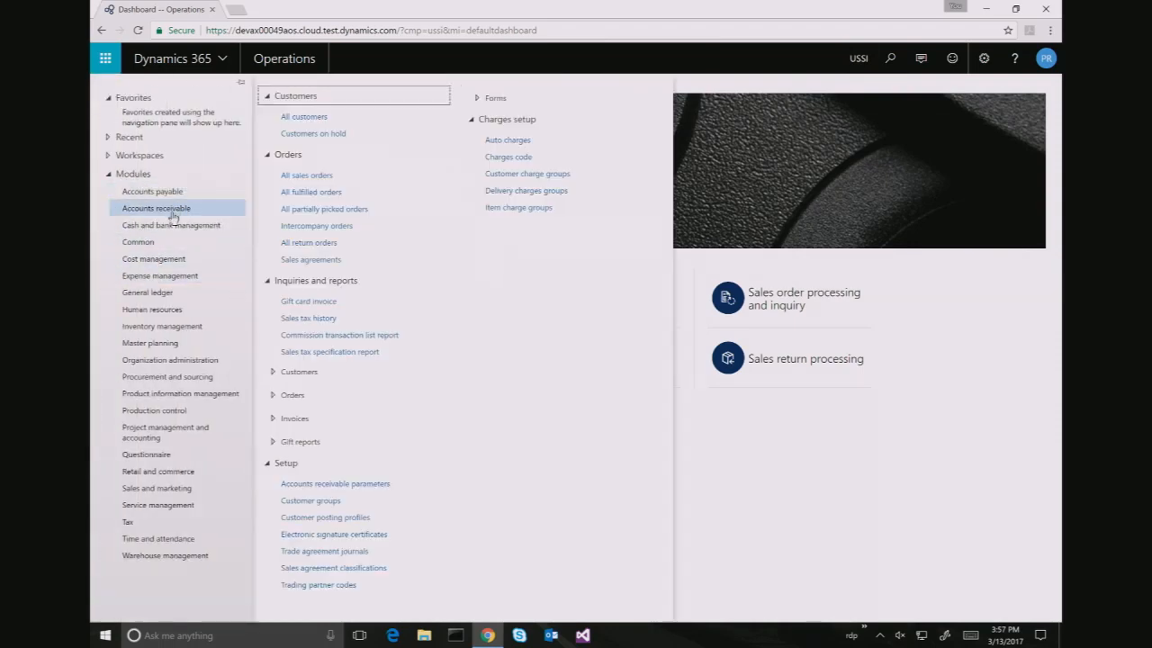
click(306, 117)
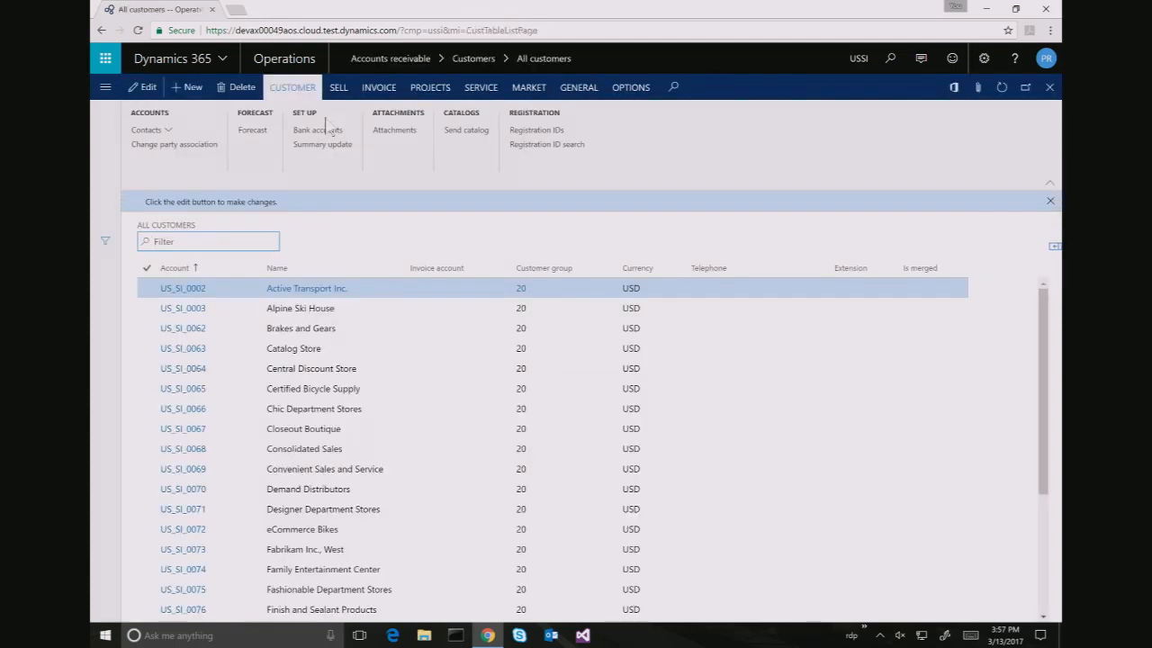
text(us_s)
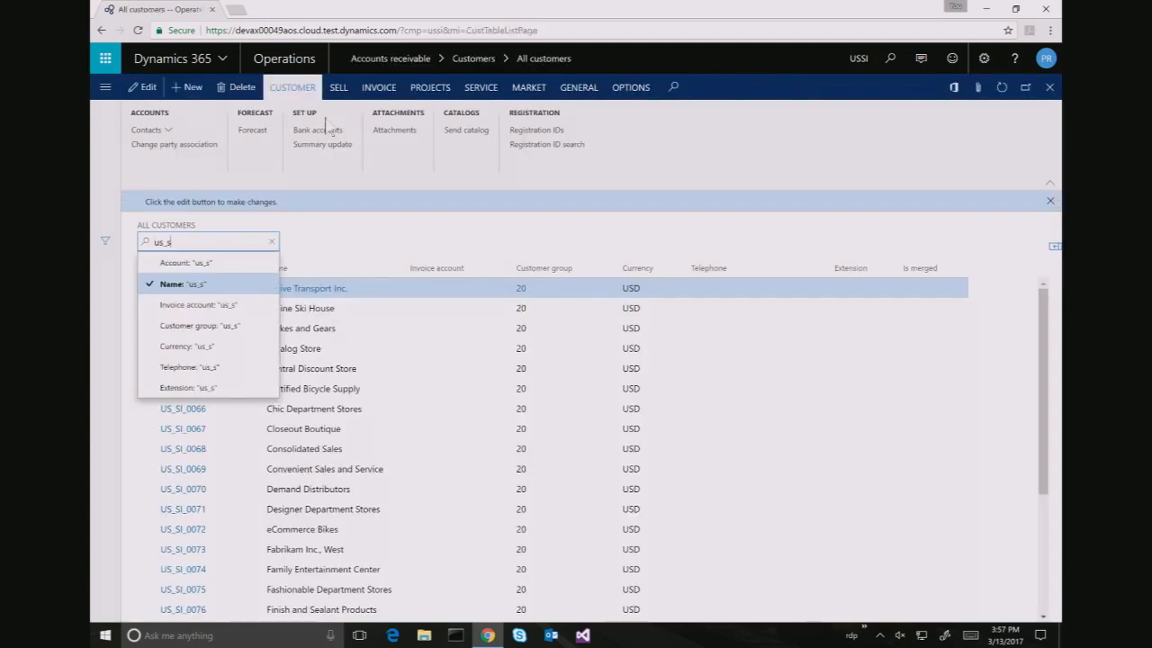
text(i_01)
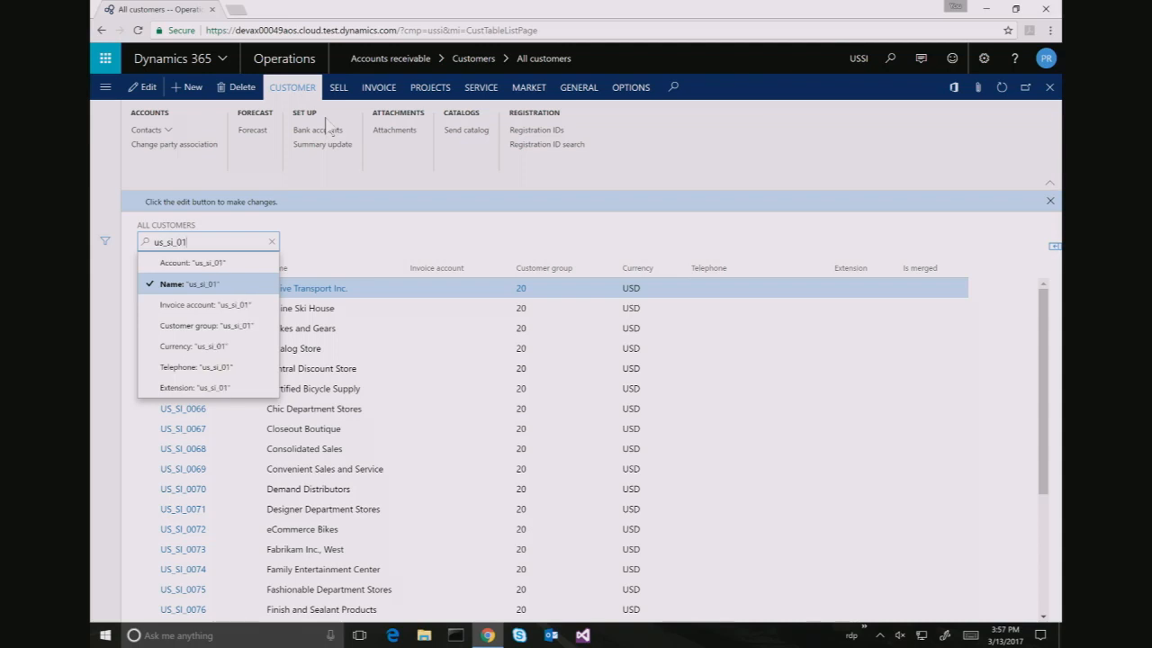
text(34)
click(204, 263)
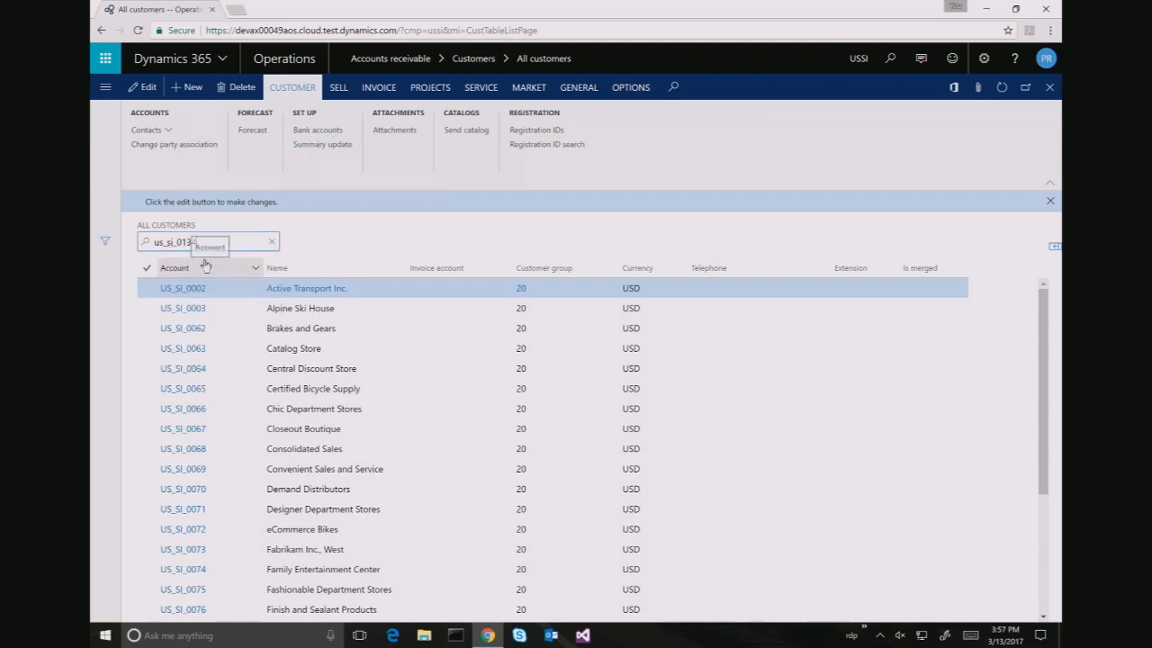
click(187, 290)
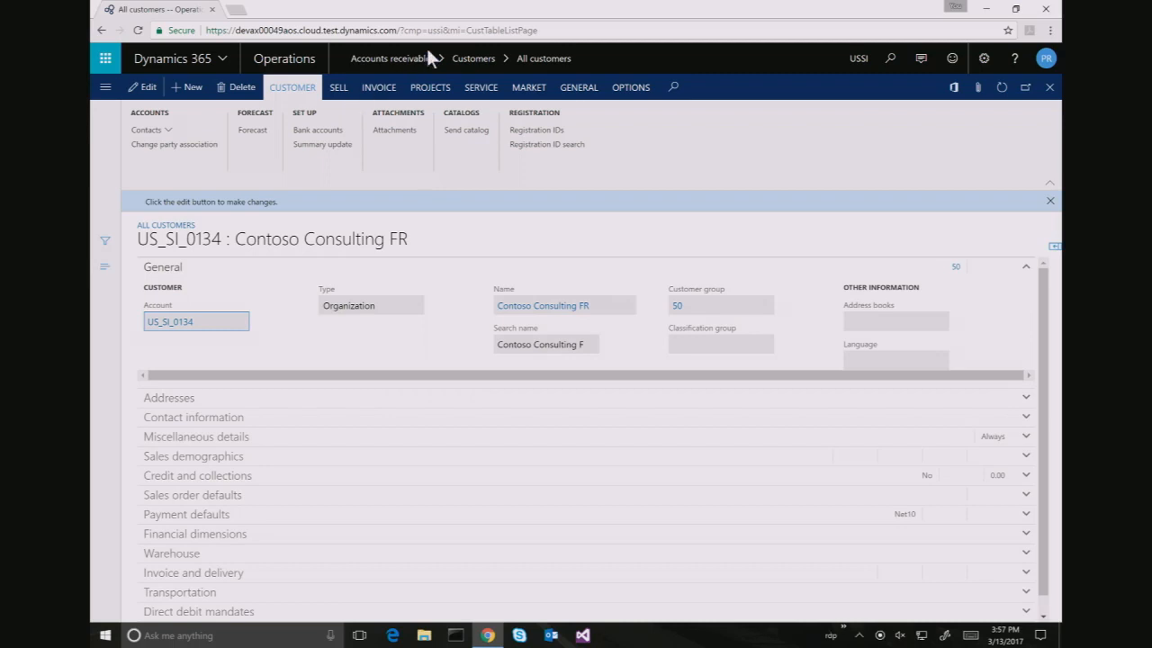
Review the customer's Intercompany trading relationship: active, vendor company FRSI, with its vendor account
click(589, 90)
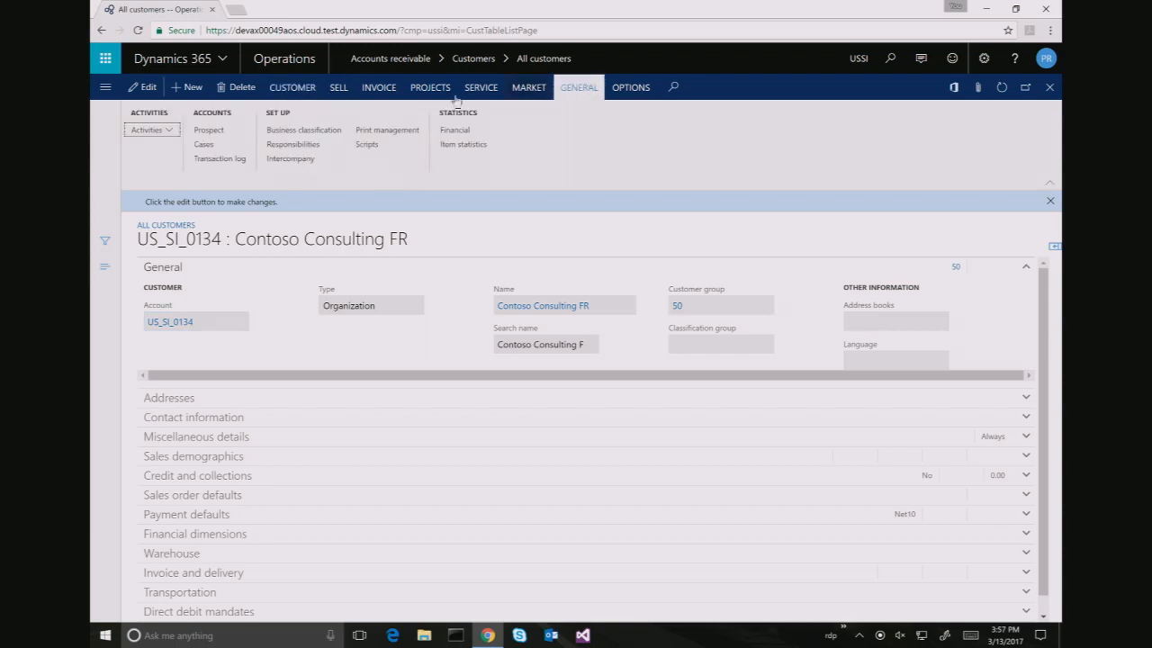
click(302, 159)
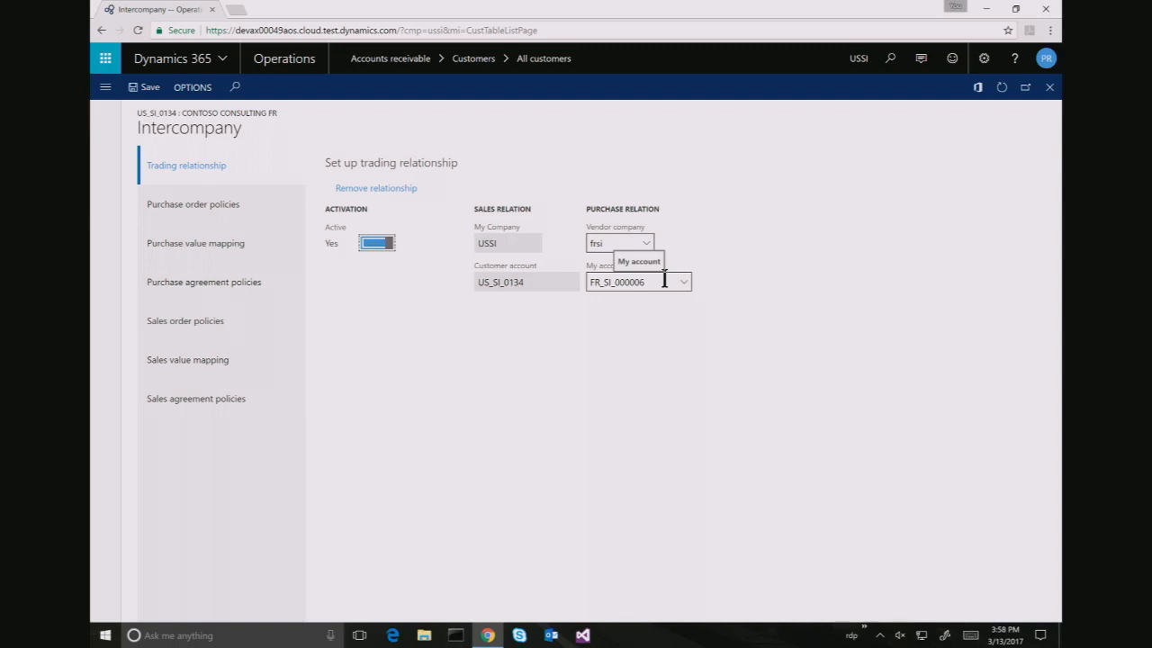
click(664, 280)
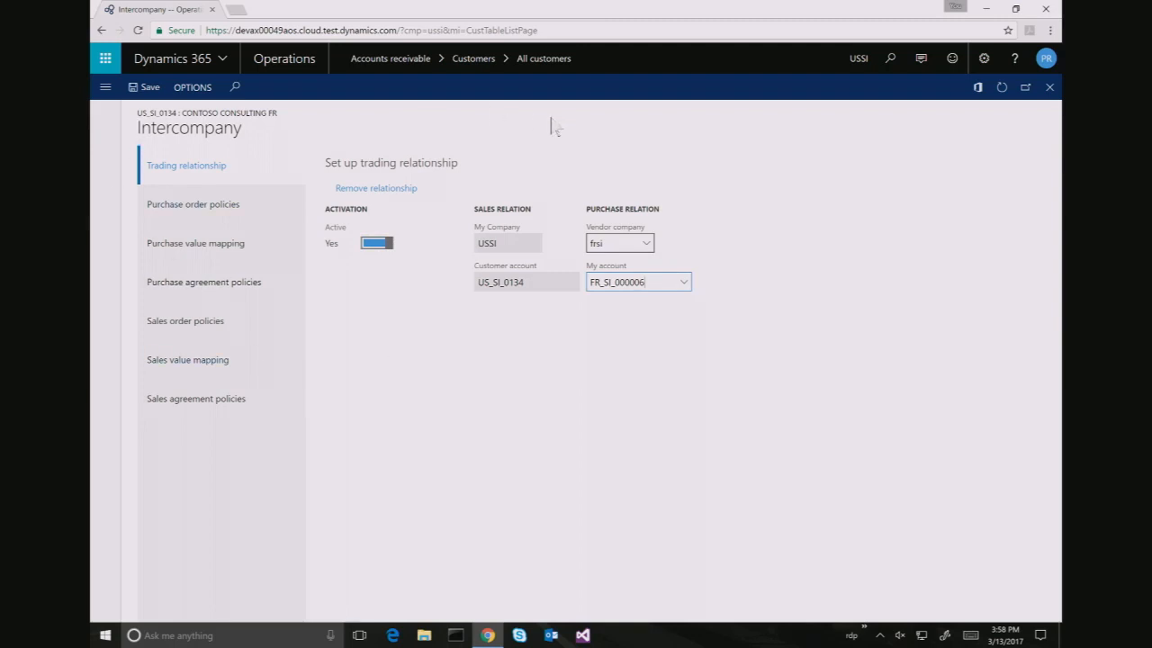
click(885, 5)
Open Cost price (hour) and add a line effective 1/1/2017 with the worker as resource
click(890, 63)
text(cost pr)
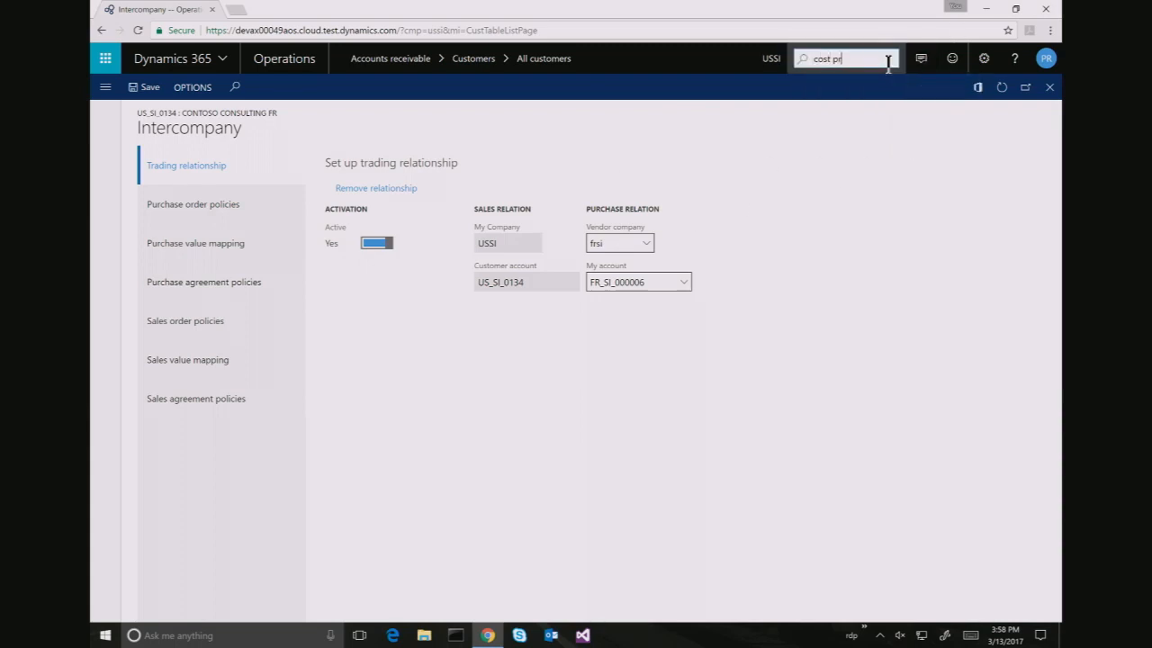
text(ices (hour))
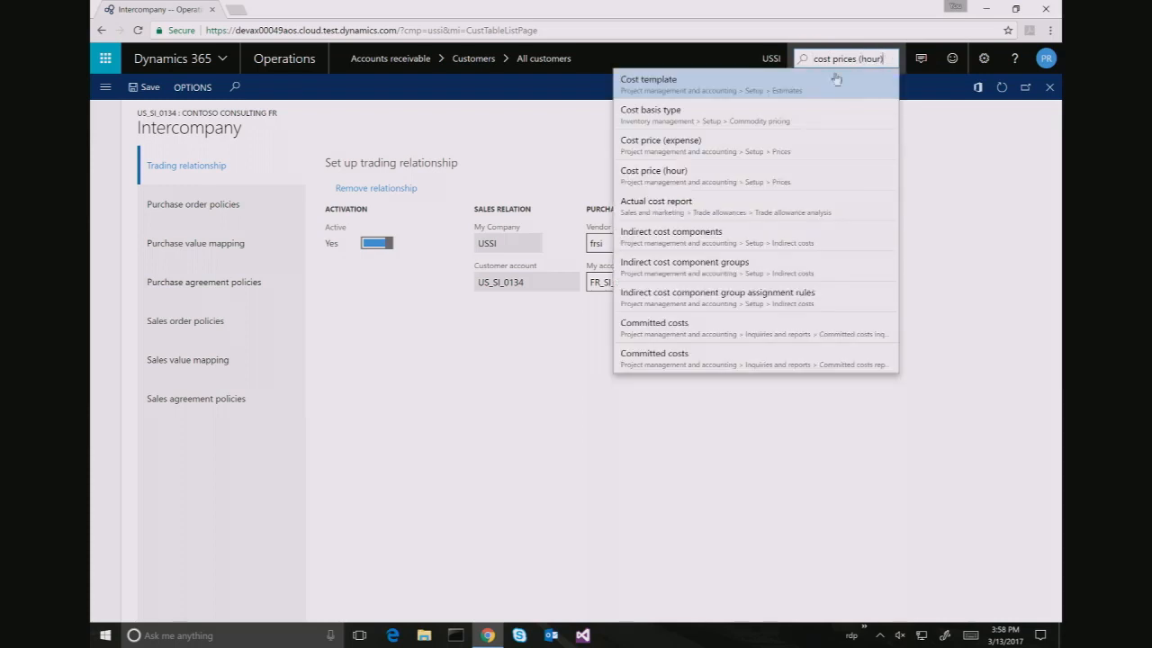
click(743, 171)
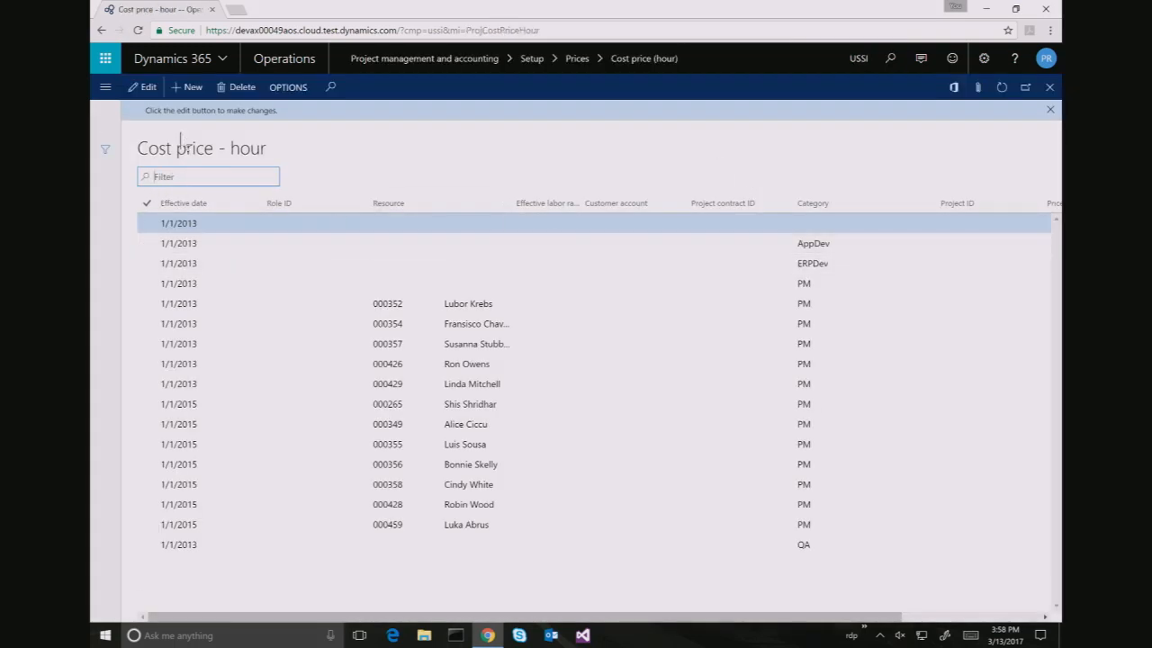
click(193, 92)
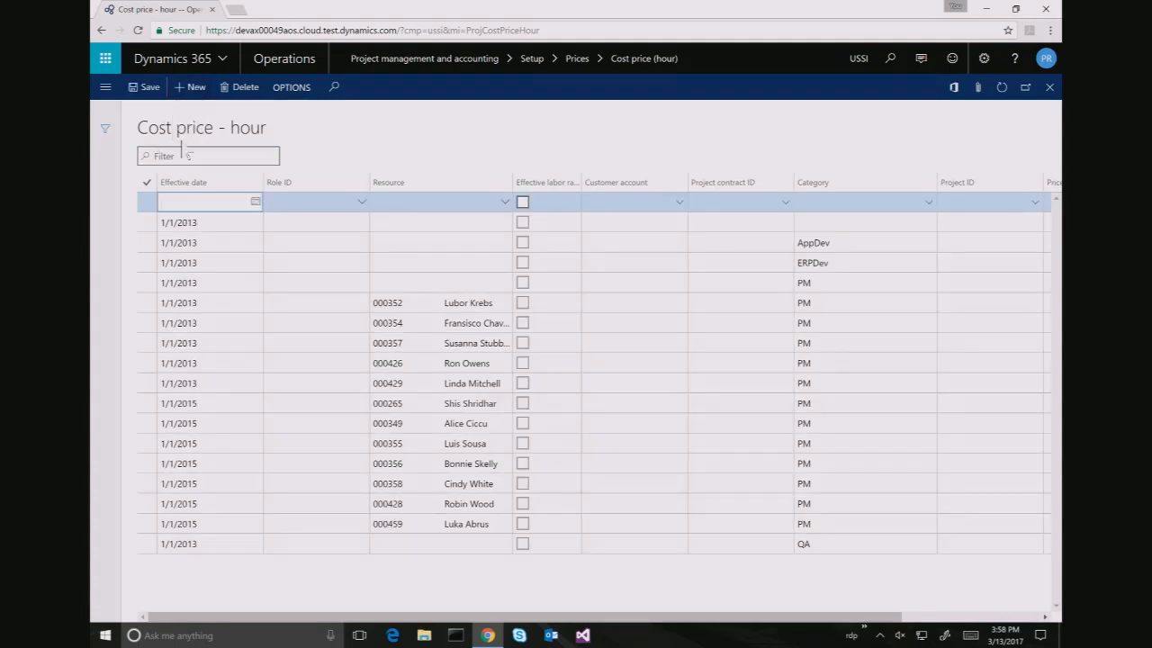
text(1/1/2017)
key(Tab)
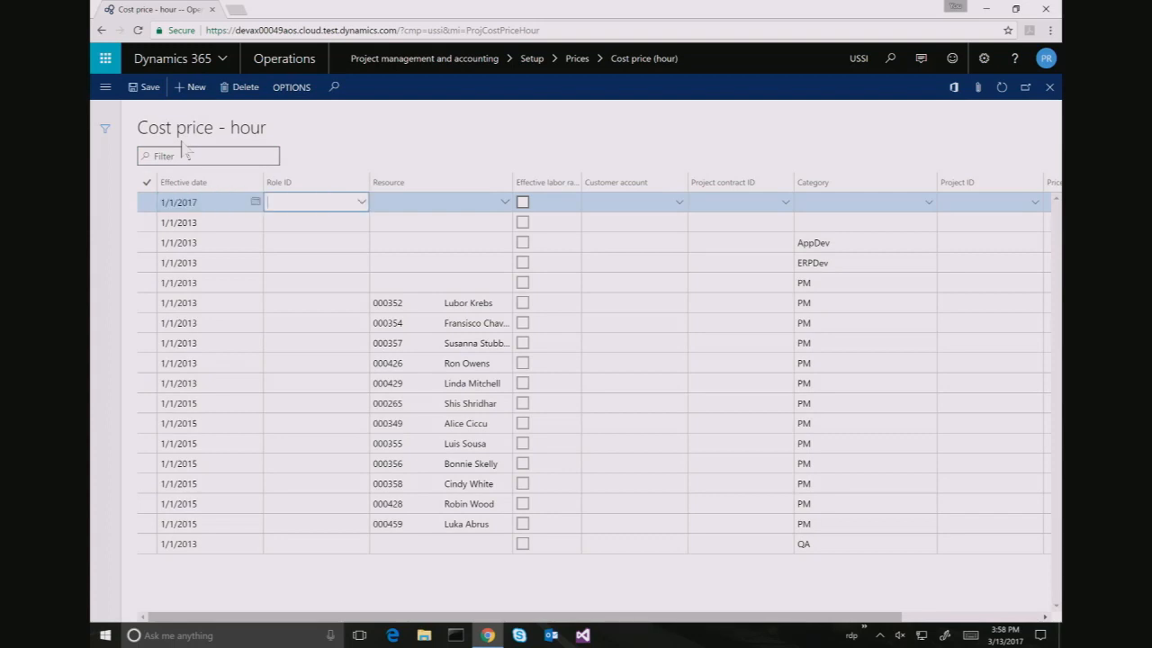
key(Tab)
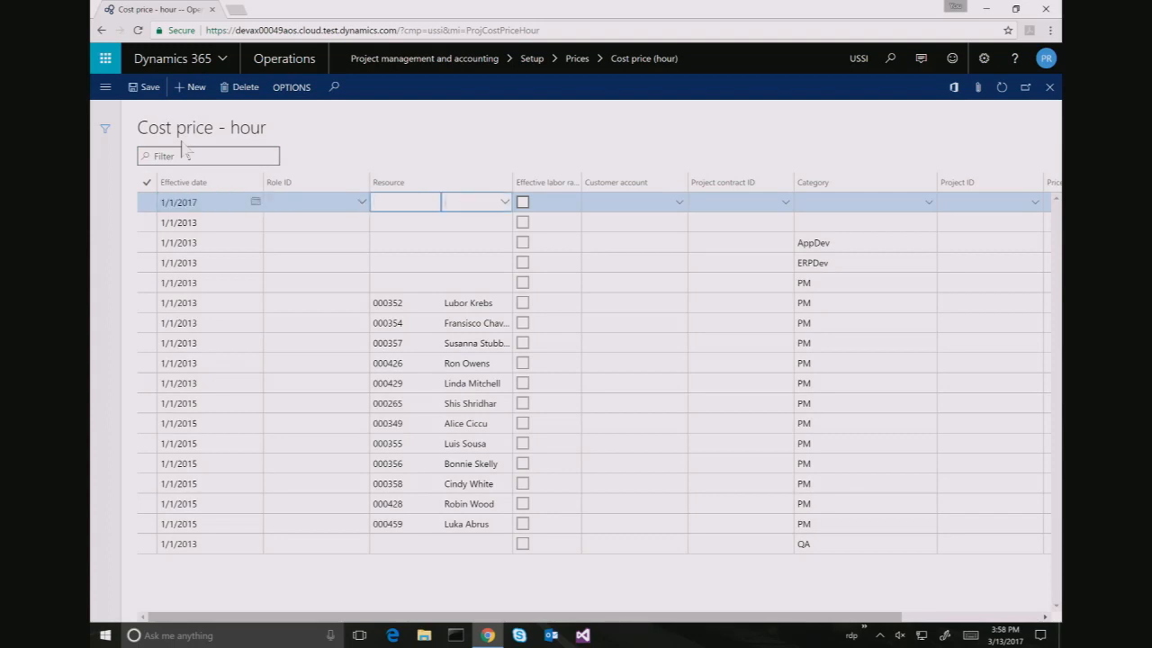
text(tricia)
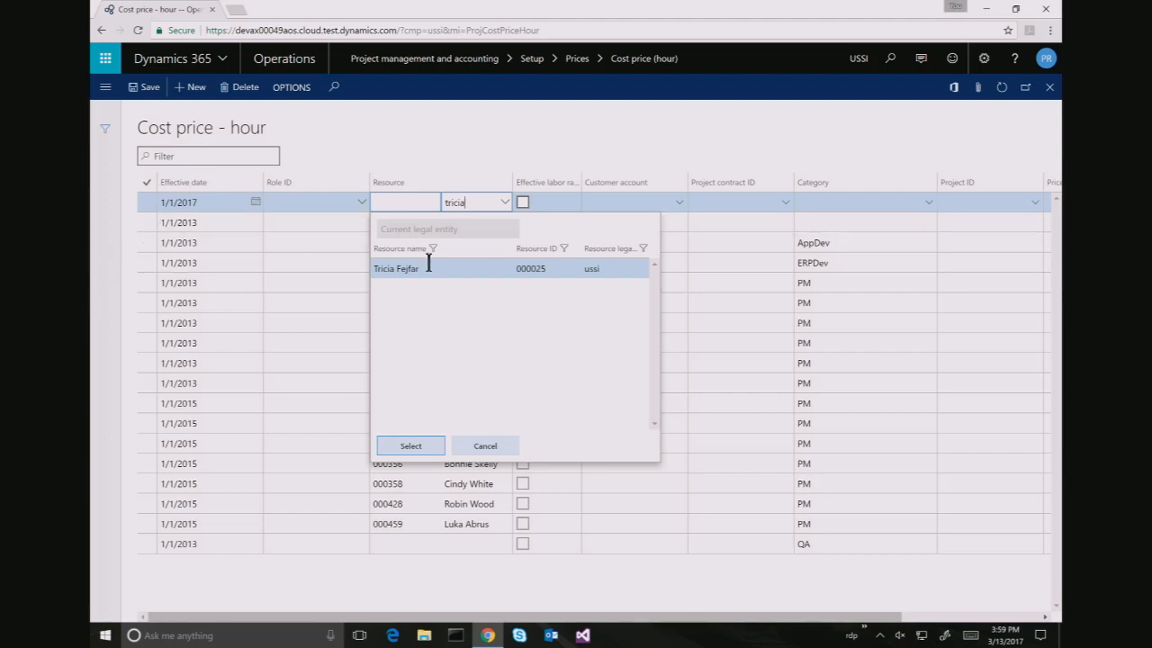
click(412, 447)
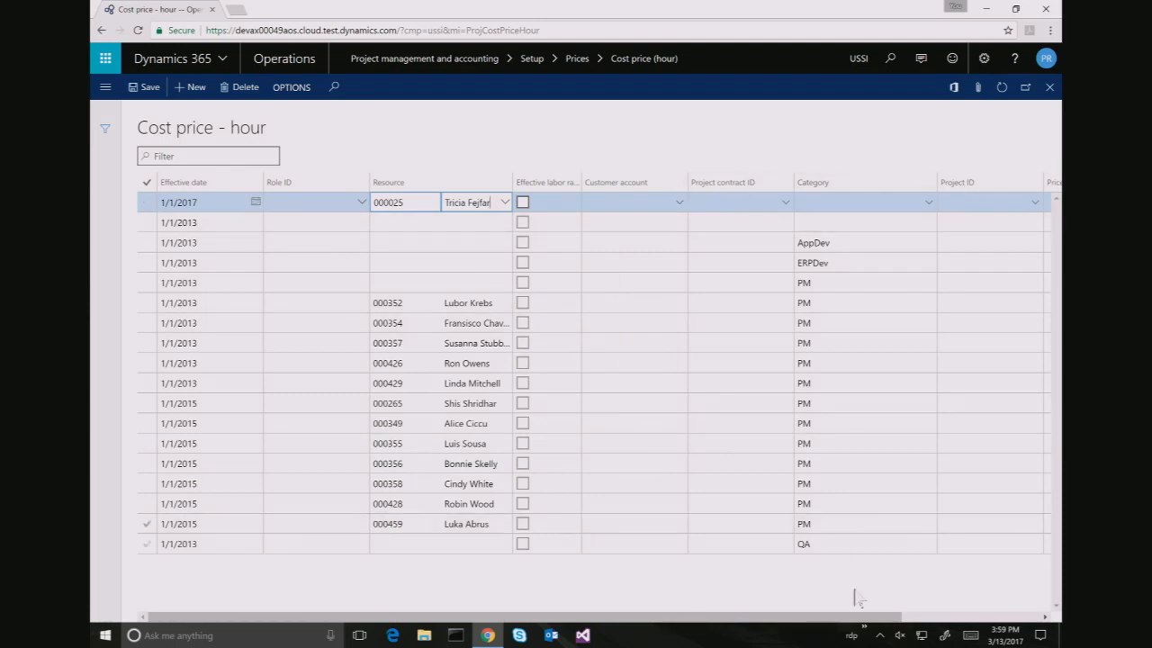
Enter a cost price of 75 on the new line and save it
click(932, 619)
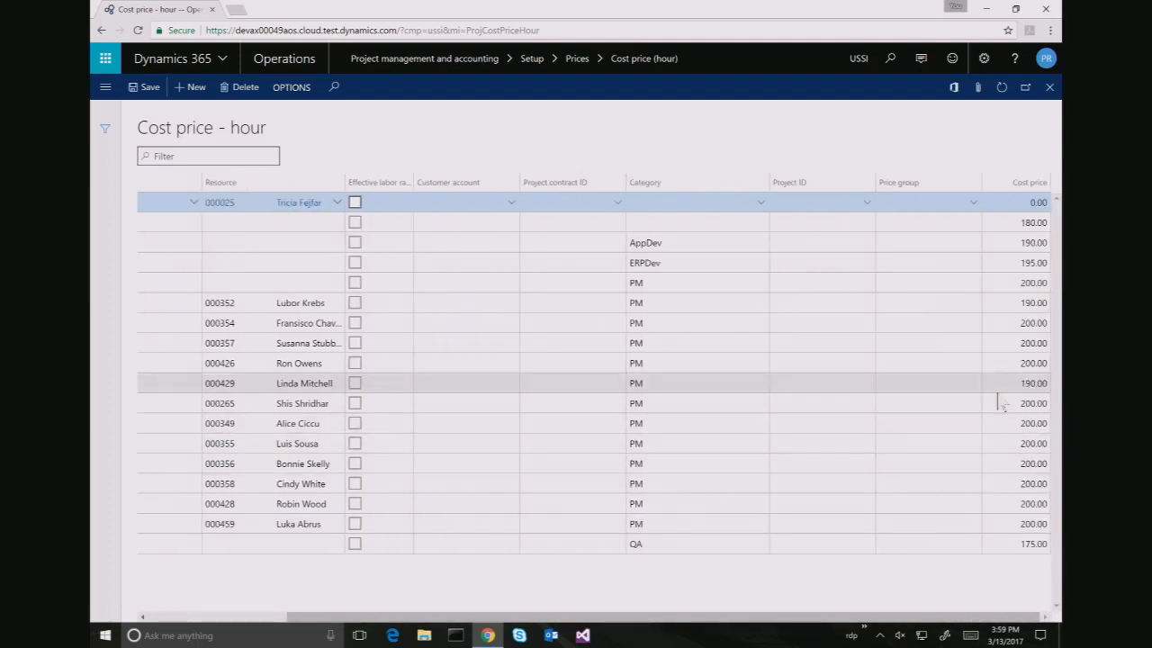
click(1024, 203)
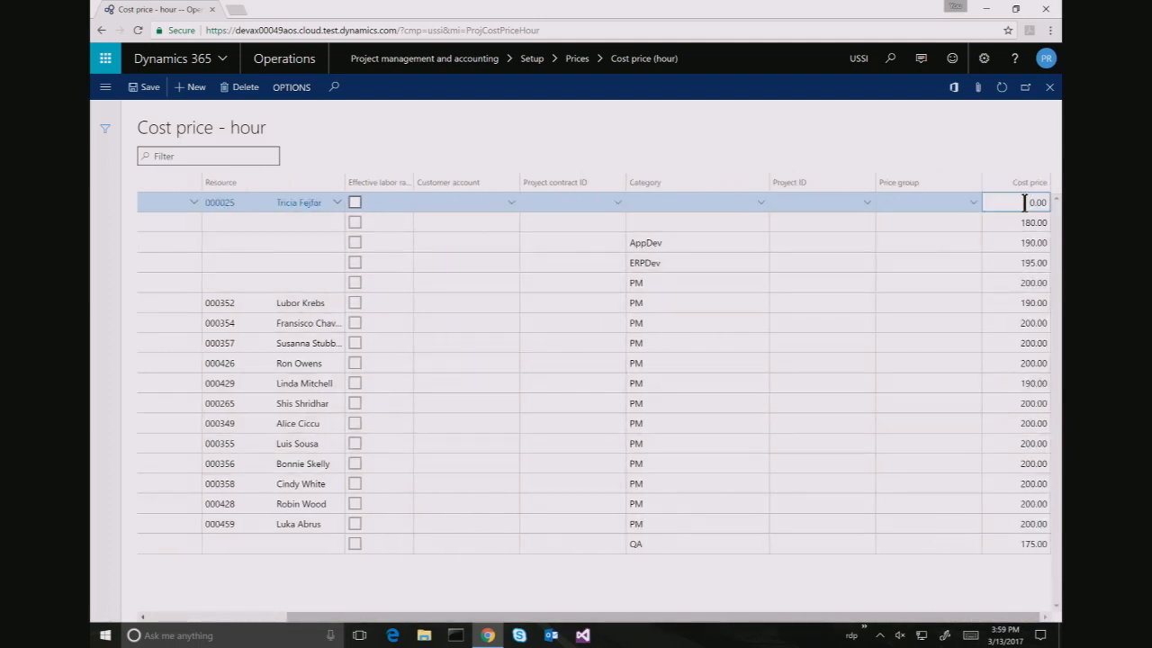
key(Delete)
text(75)
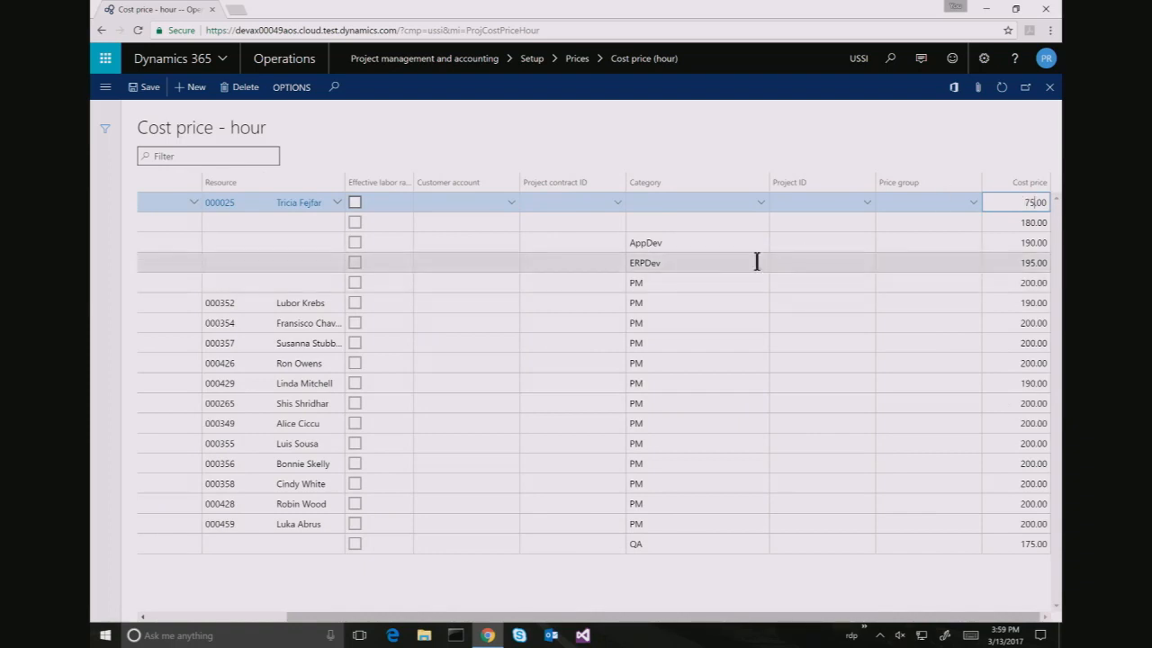
click(149, 89)
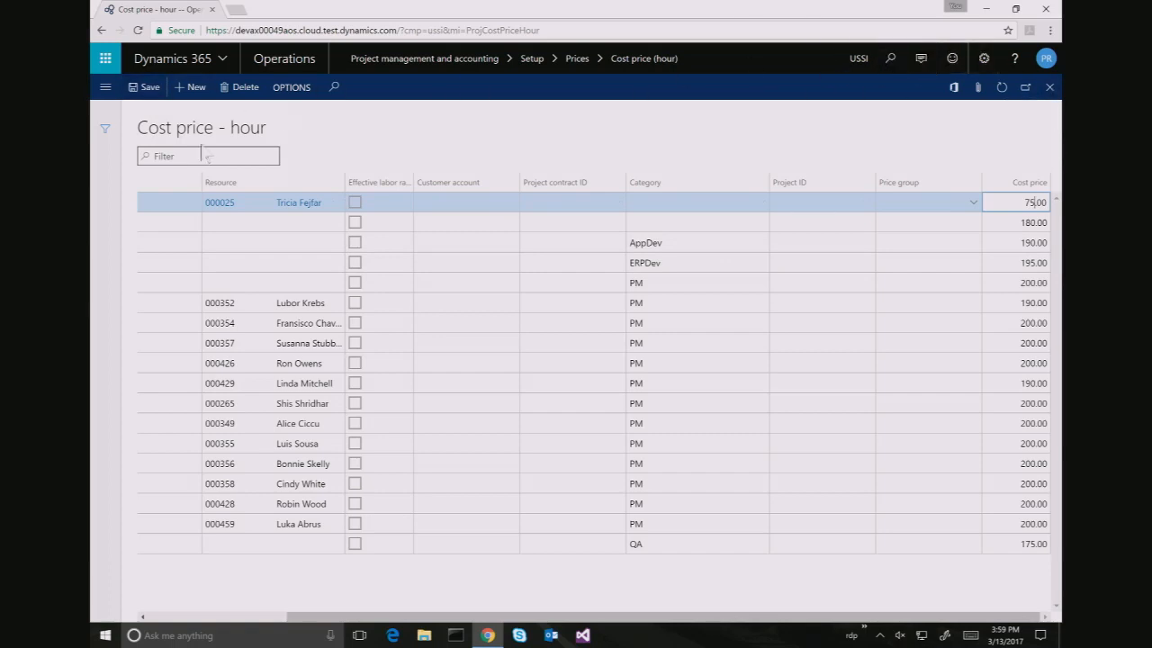
click(104, 90)
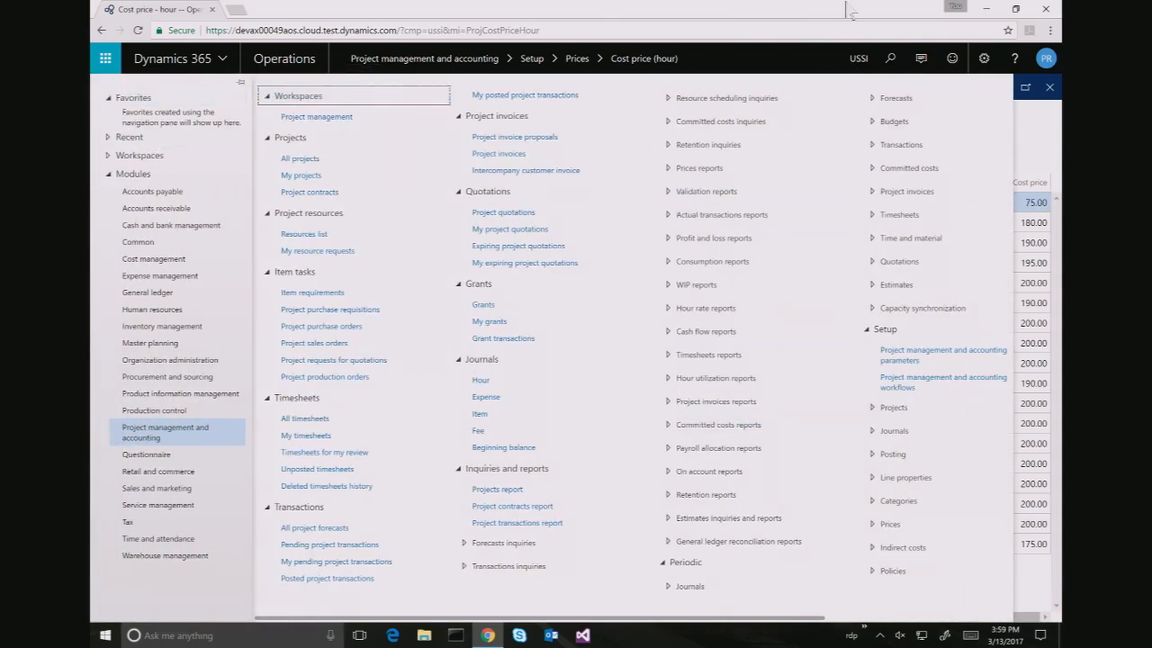
Search 'transfer' and open the Transfer price page
click(894, 60)
click(893, 61)
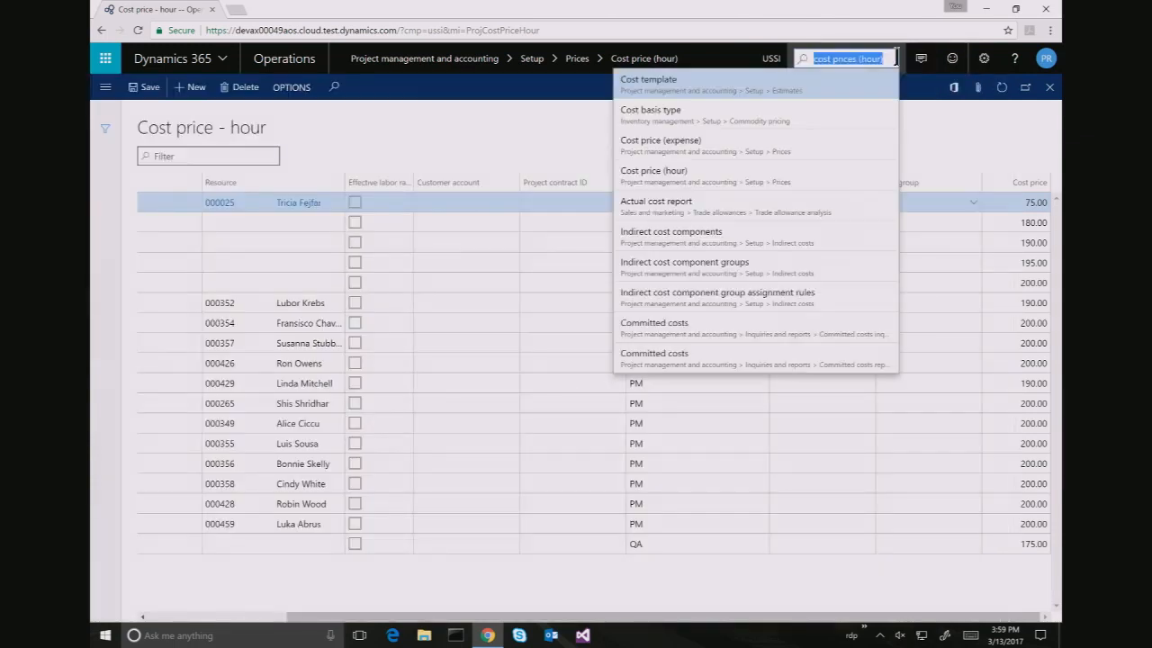
text(transfer)
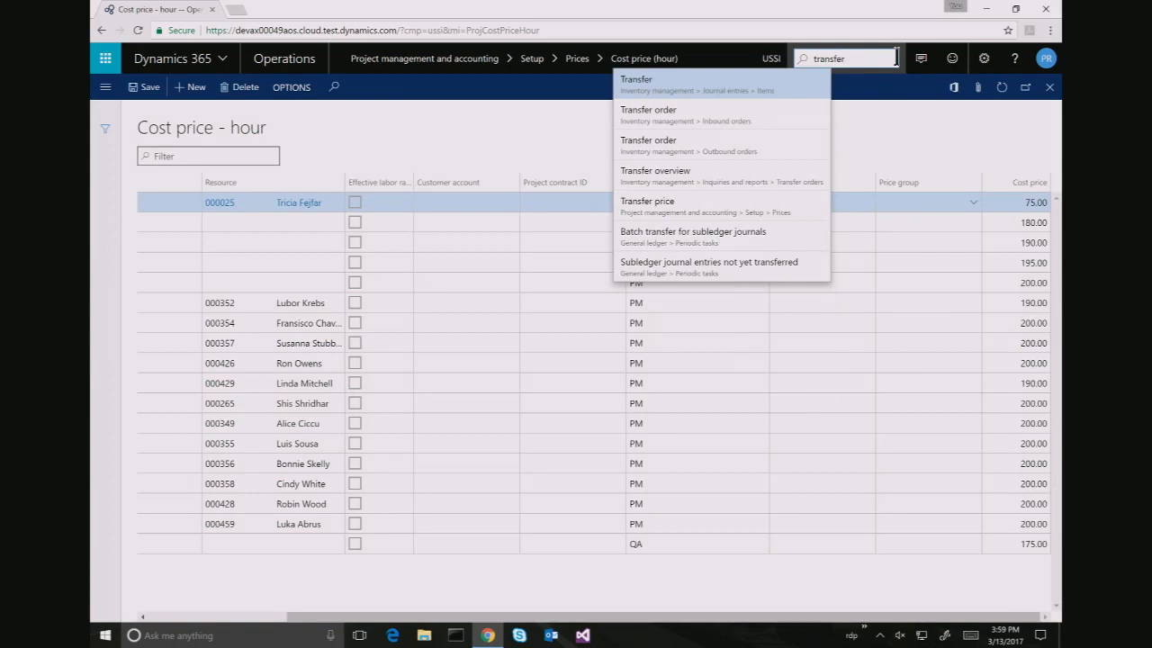
key(Down)
key(Down)
key(Down)
key(Down)
key(Return)
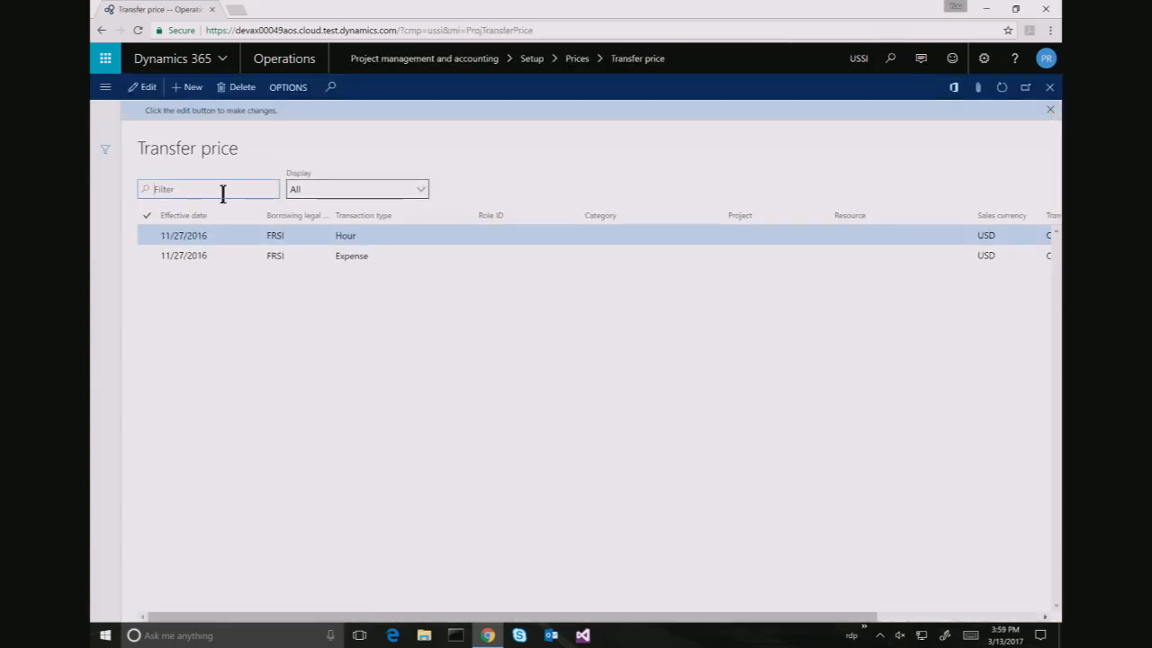
Add then delete a blank transfer price line, and scroll across the Hour and Expense entries
click(191, 88)
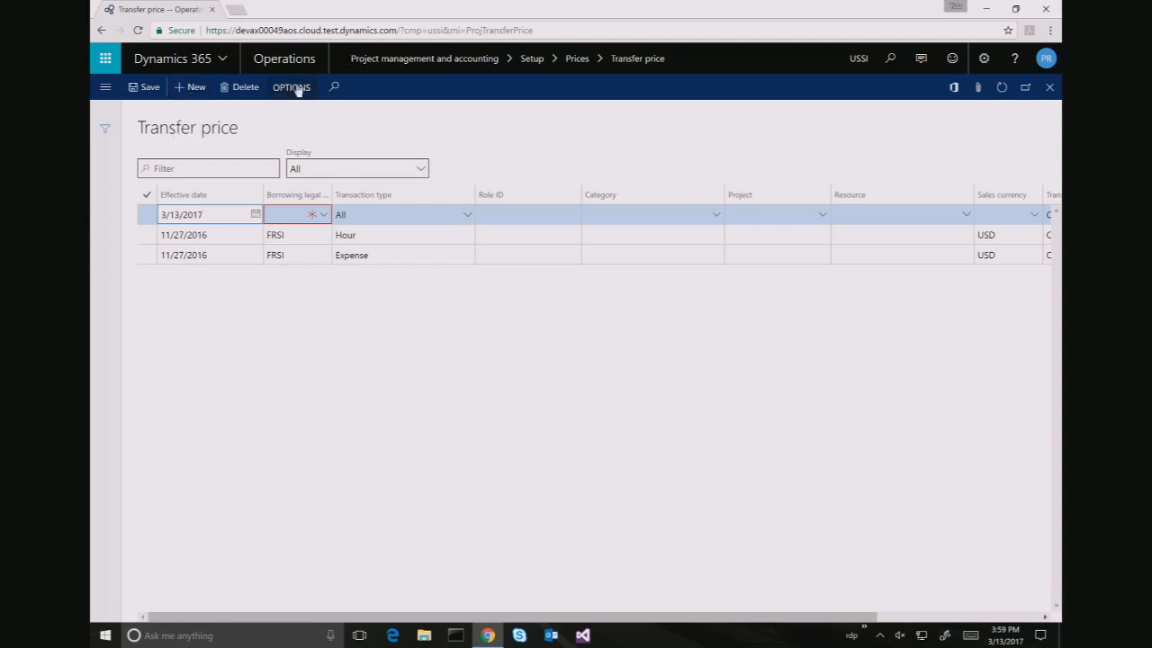
click(247, 88)
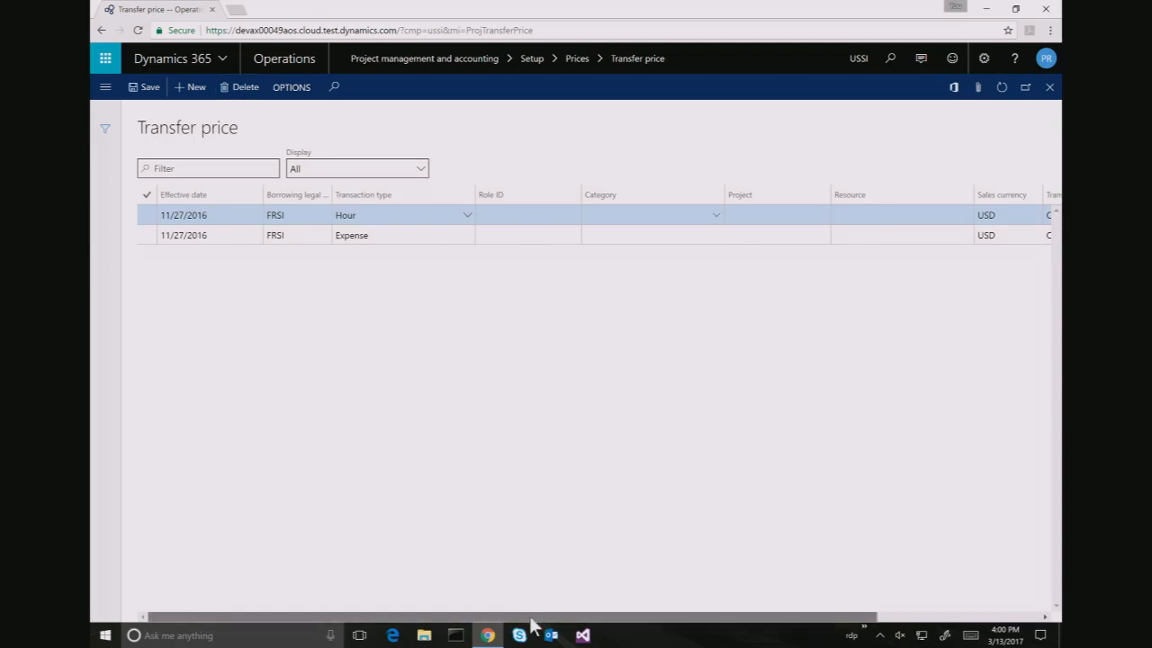
drag(531, 618, 501, 617)
drag(581, 617, 764, 598)
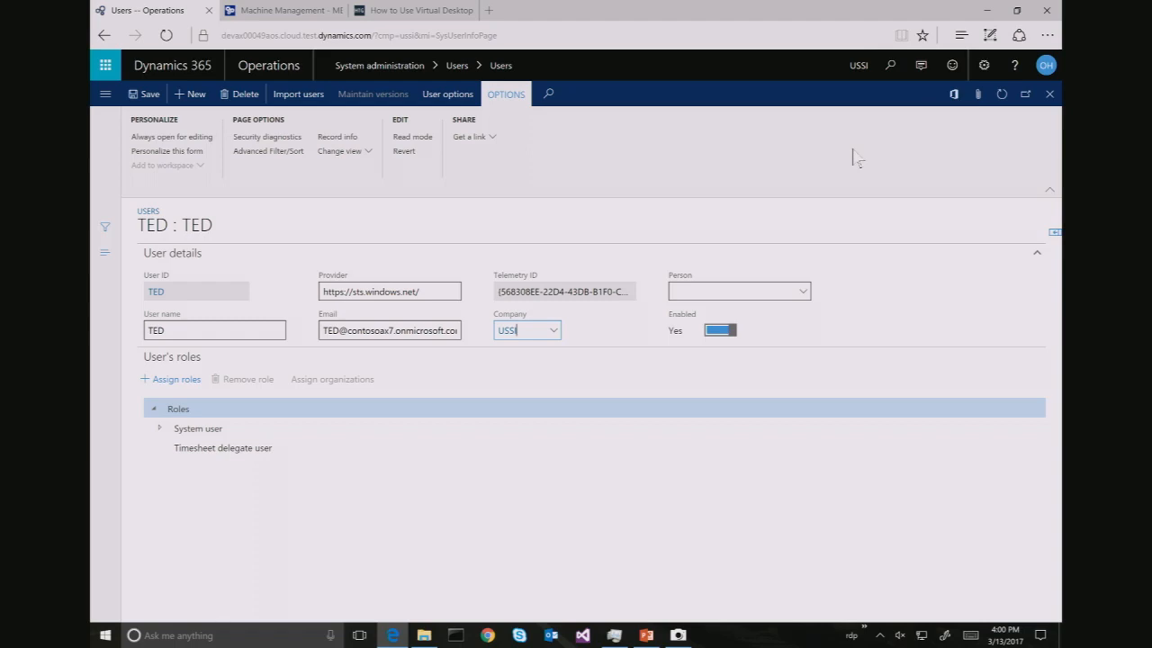
Open Employees and filter the Name column by the worker's first name down to one employee
click(888, 63)
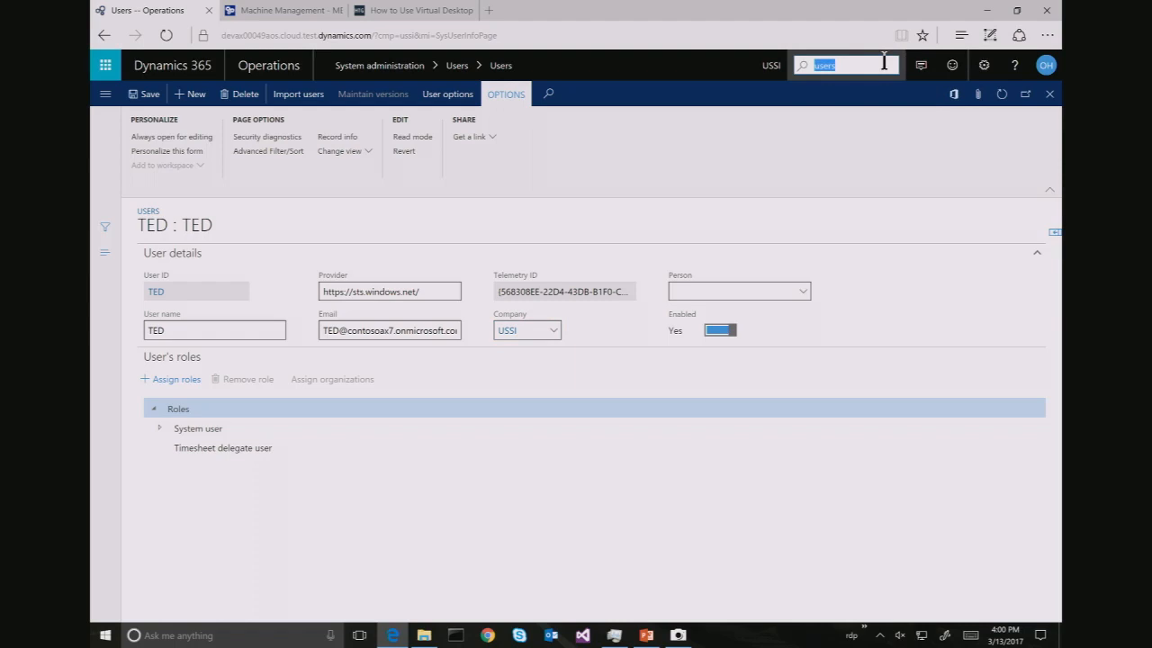
text(employees)
key(Return)
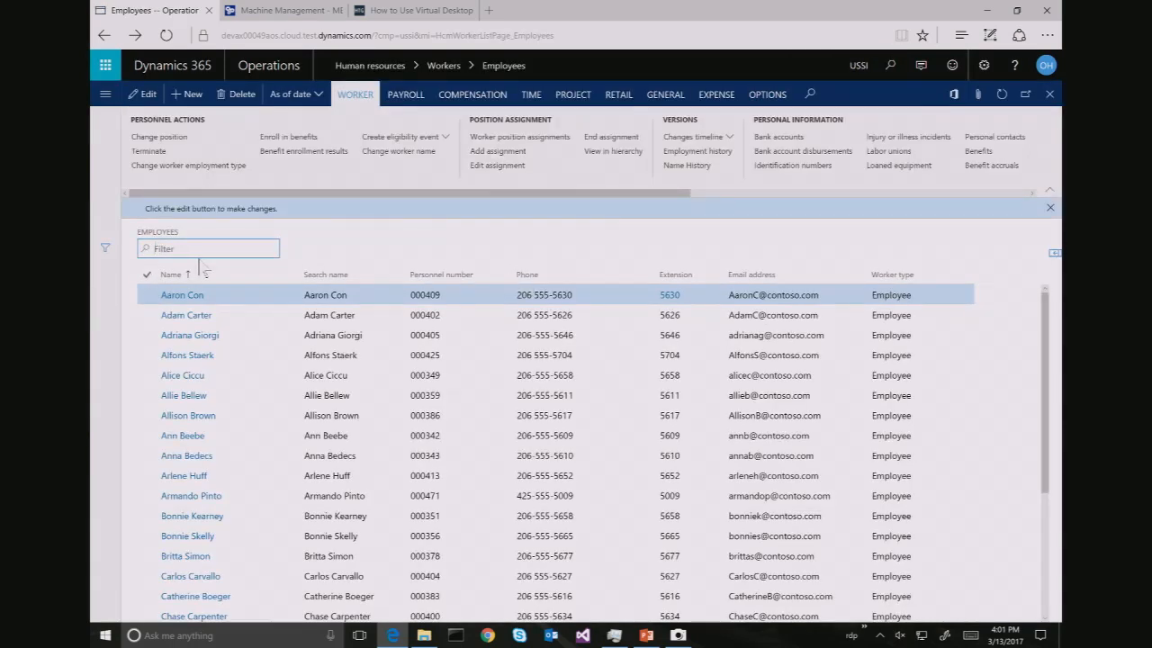
text(tricia)
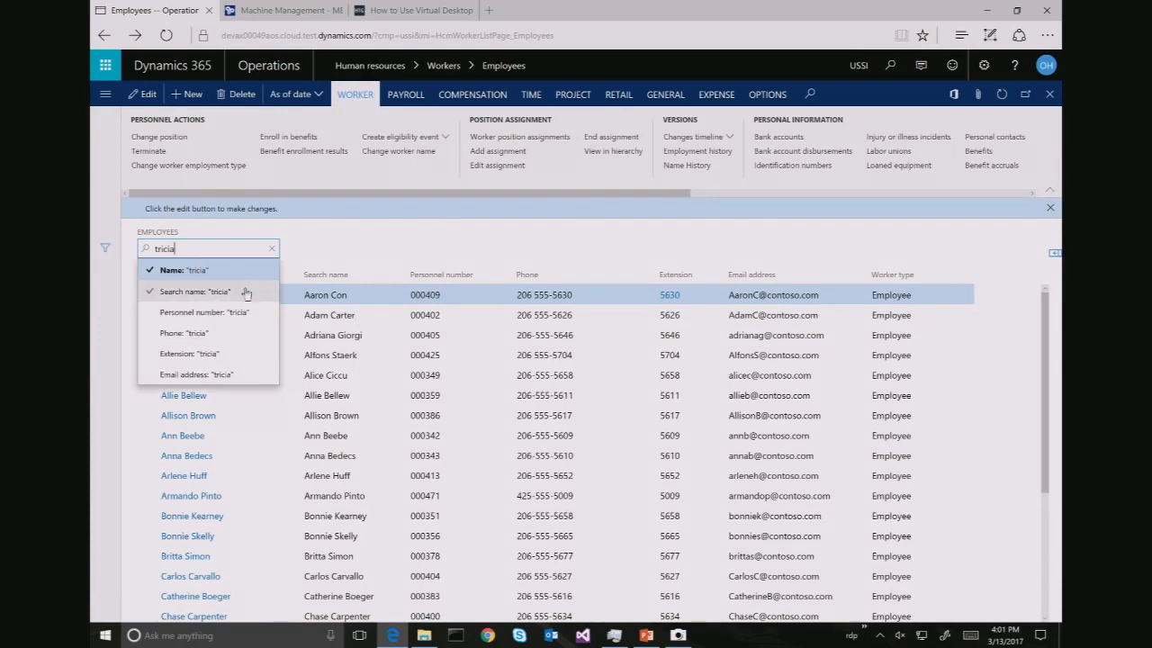
click(266, 270)
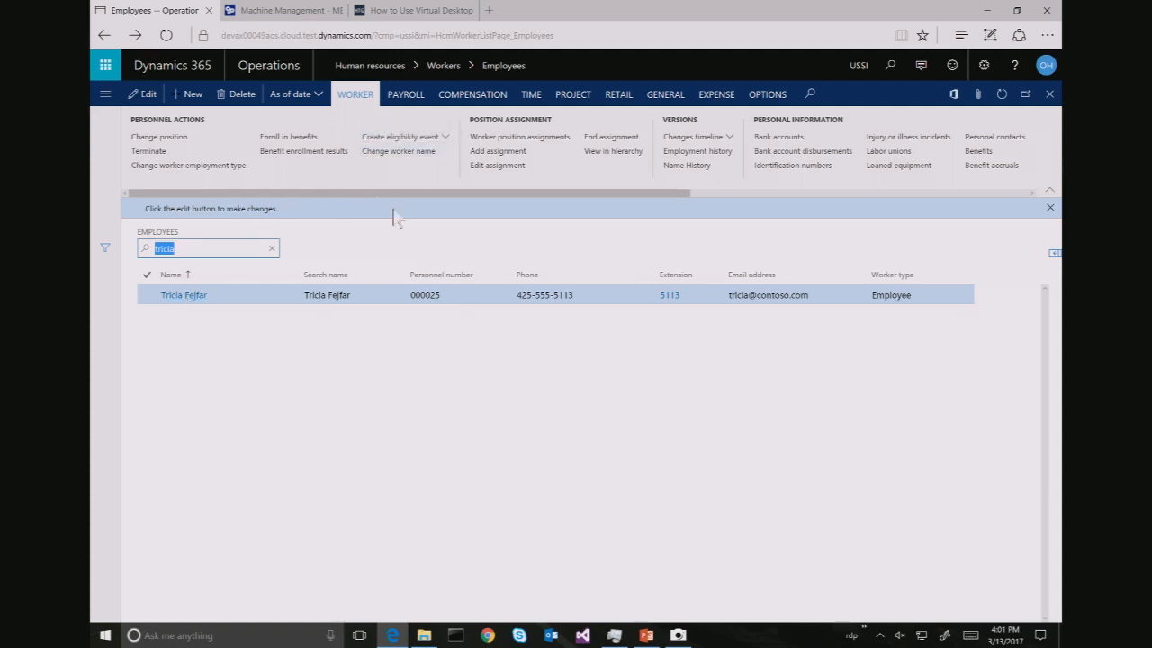
click(295, 273)
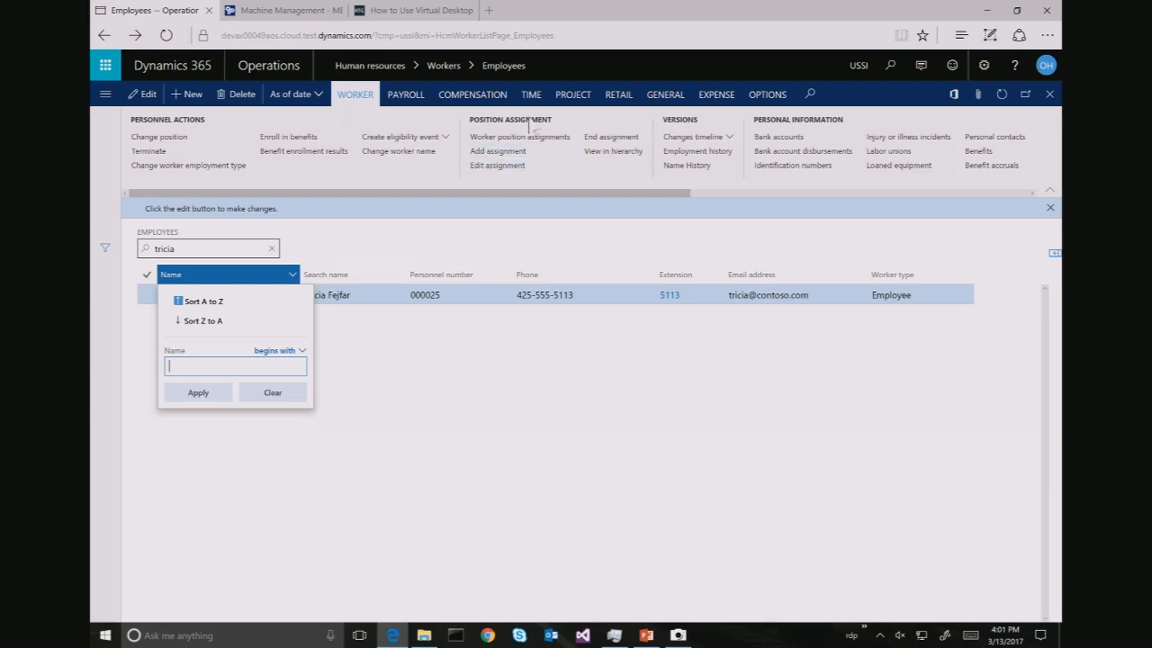
Create an FRSI employment starting 1/1/2017 for the worker and widen the list to show start dates
click(707, 153)
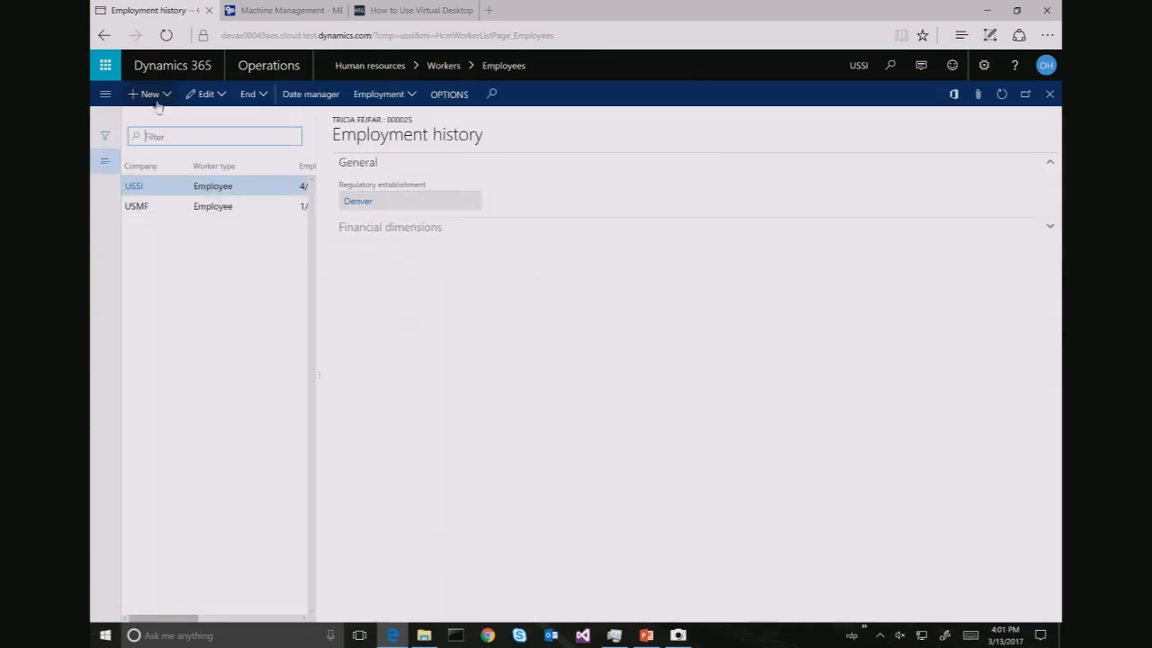
click(155, 95)
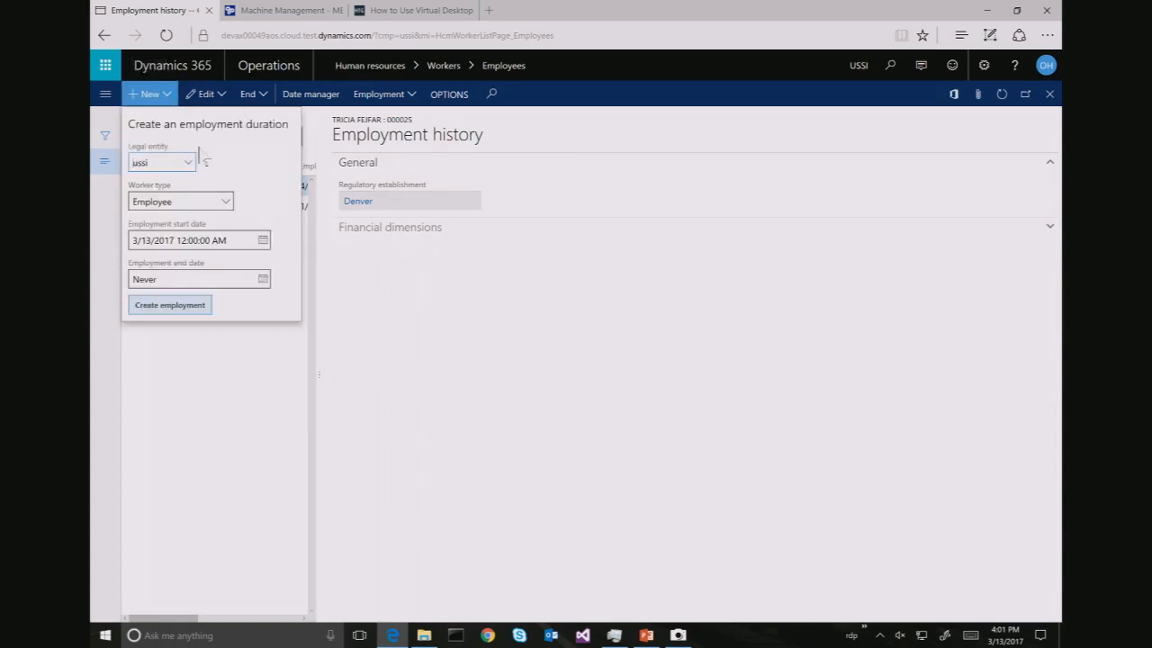
key(BackSpace)
text(frsi)
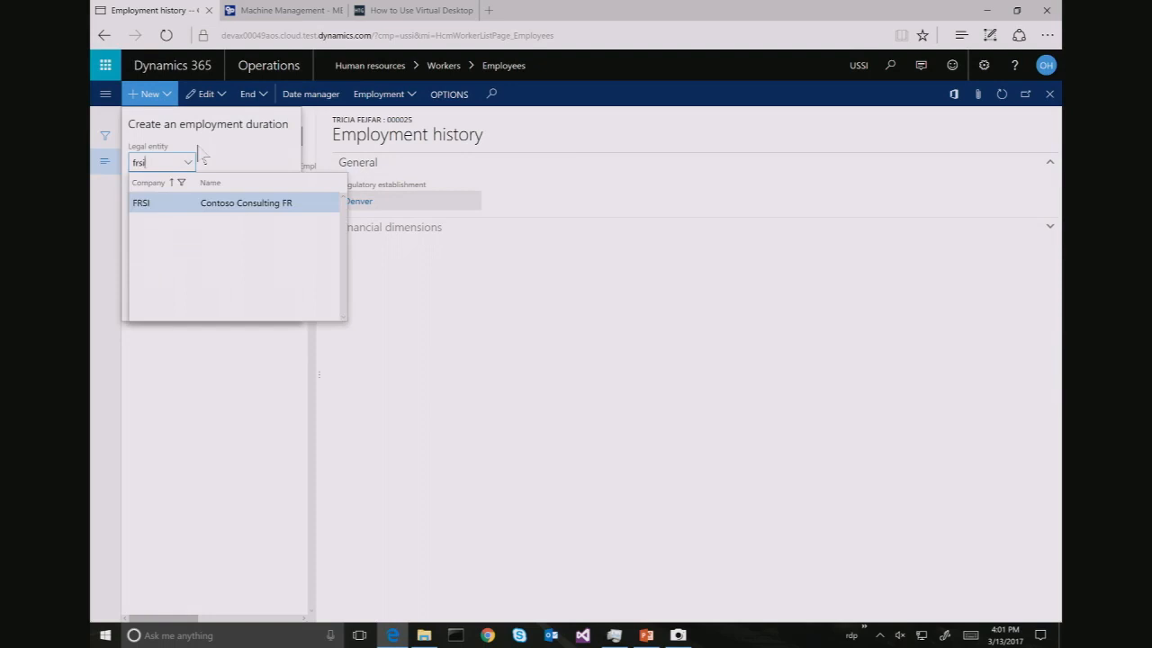
key(Tab)
key(Tab)
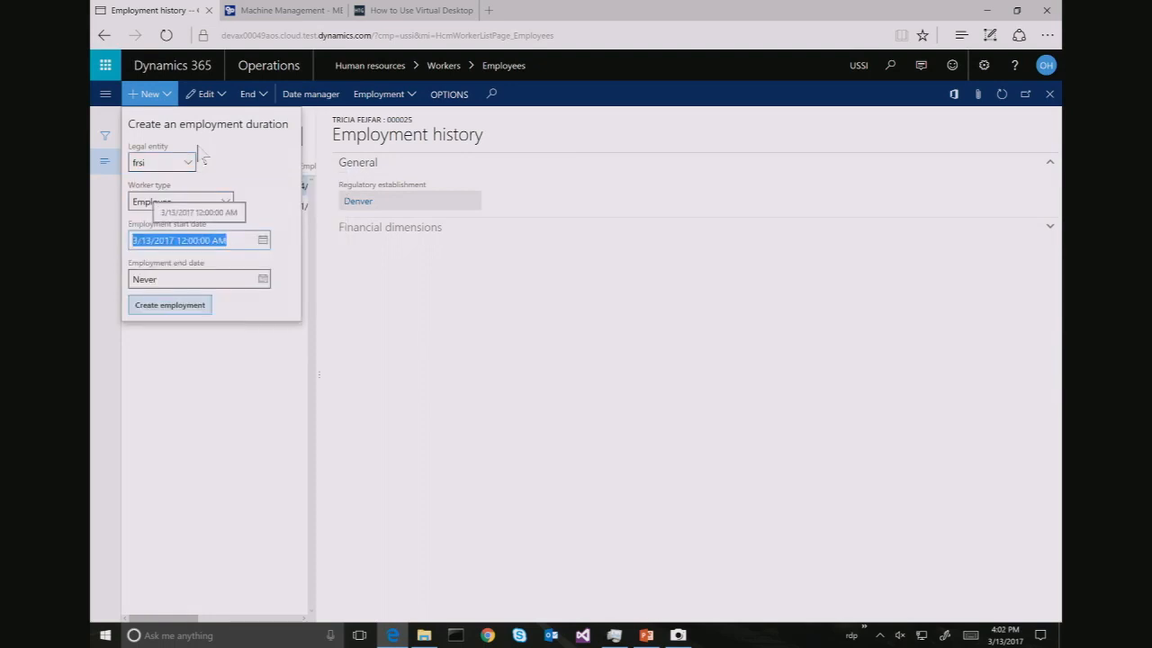
text(1/1/2017)
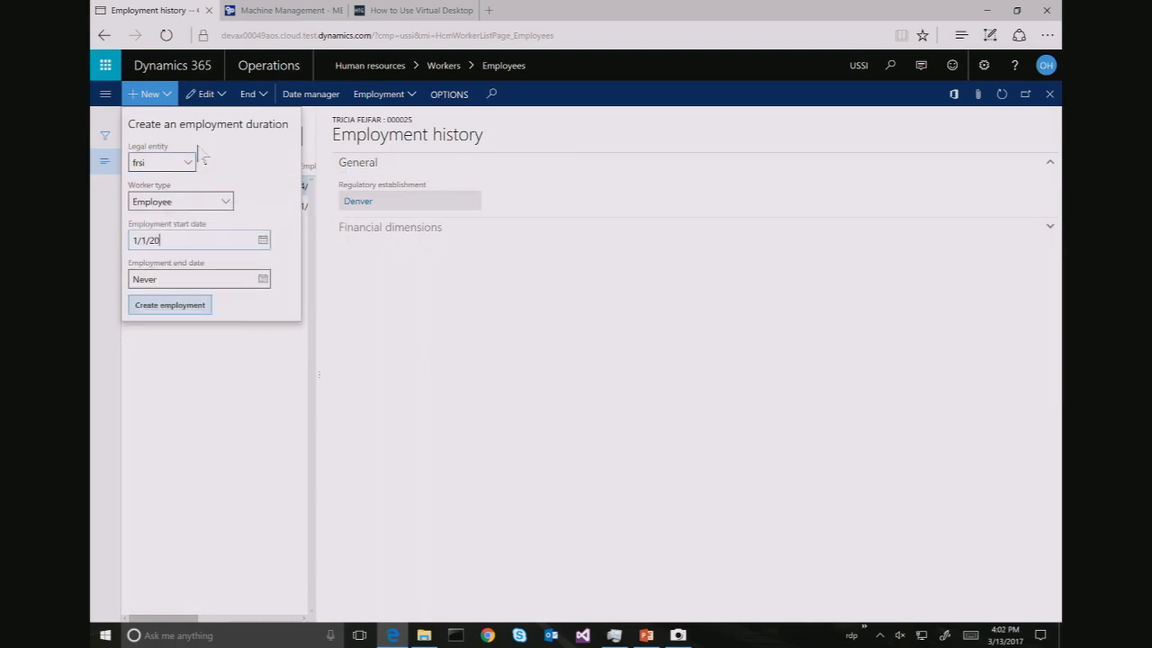
click(168, 305)
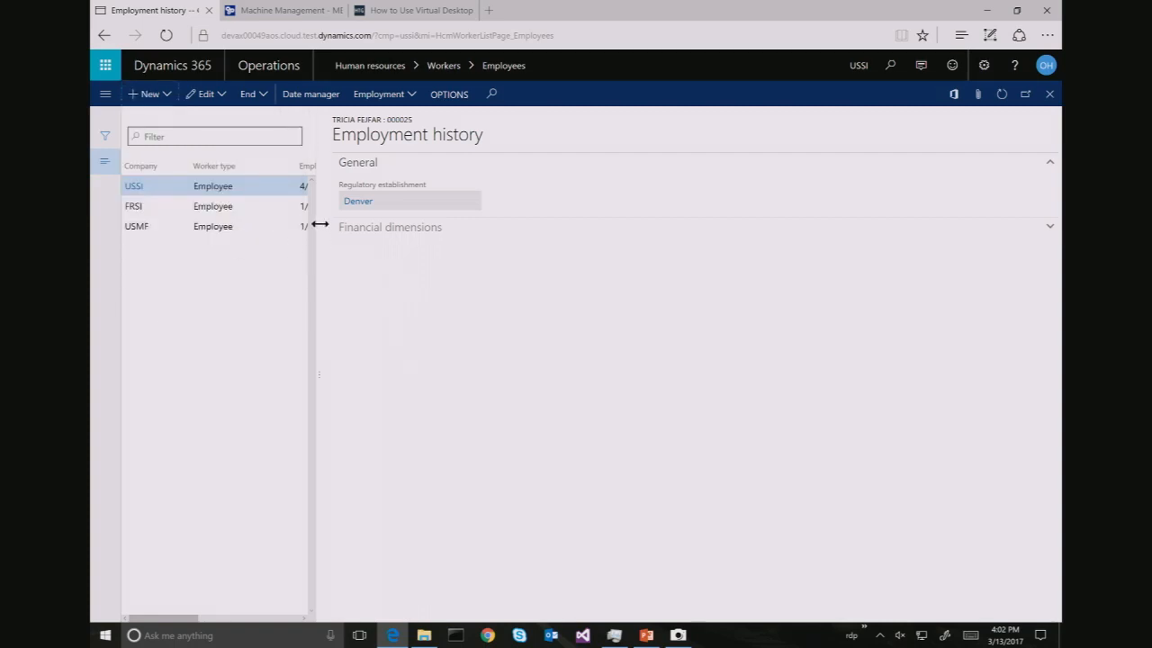
drag(321, 225, 382, 230)
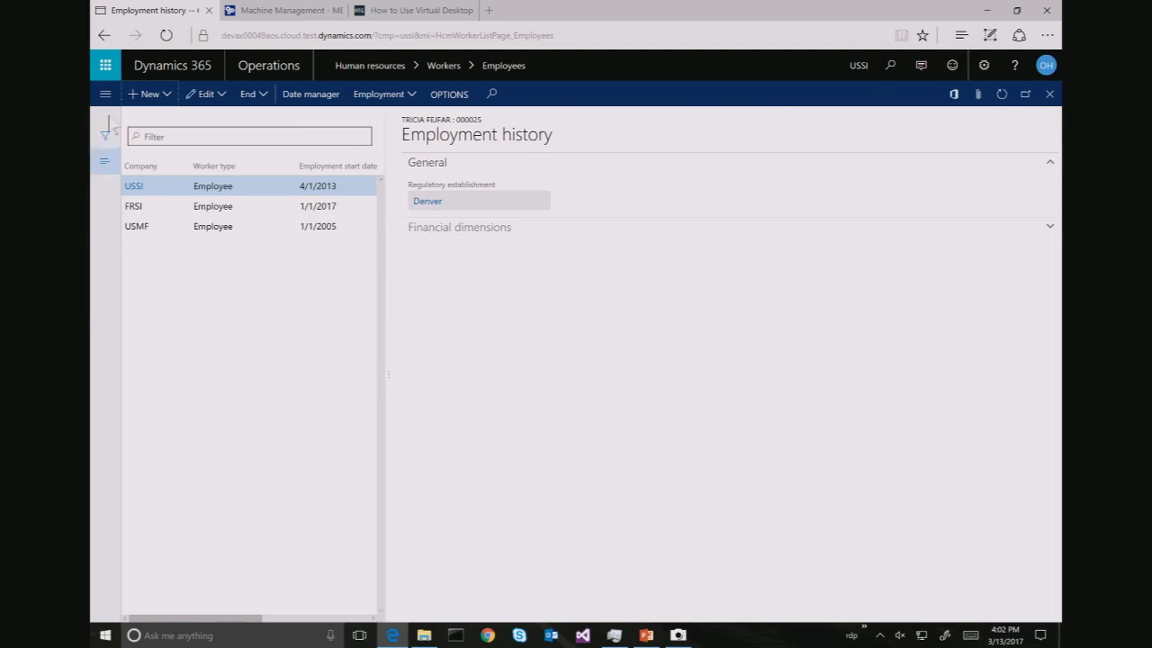
click(104, 96)
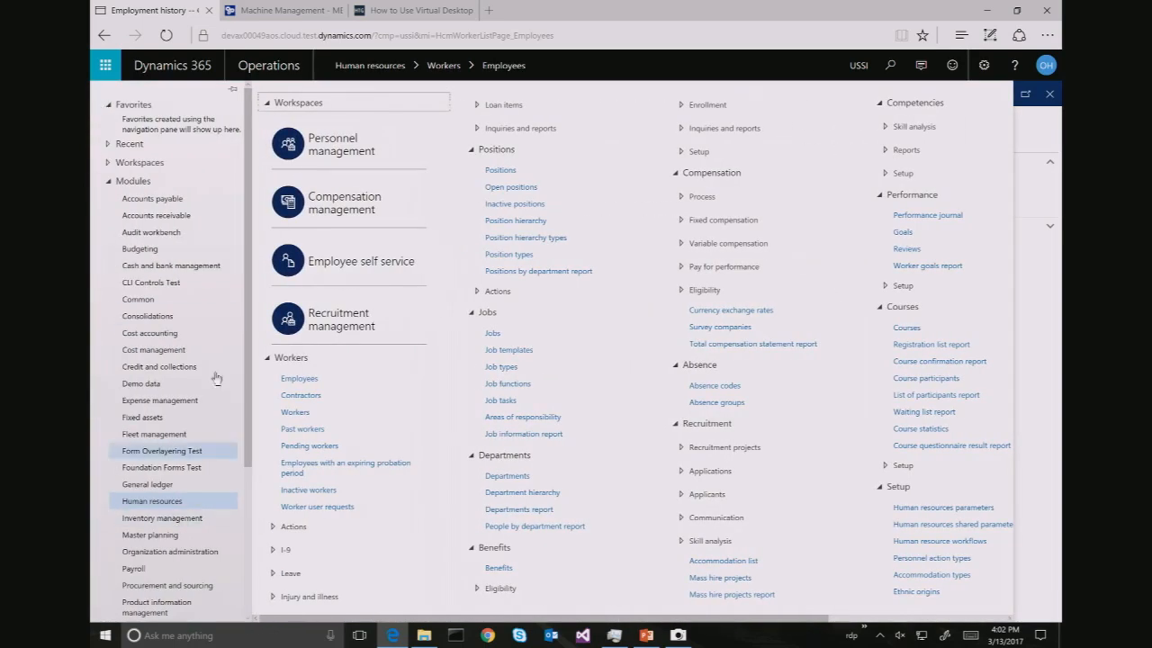
scroll(160, 432, down, 2)
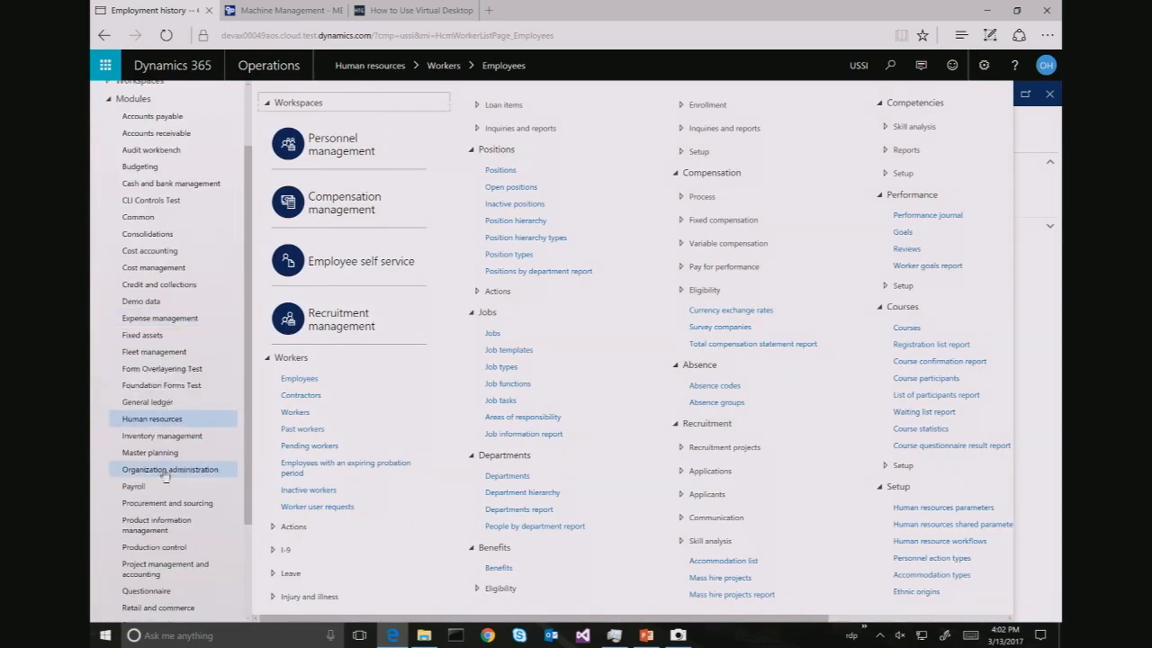
Switch the session's company from USSI to FRSI
click(165, 575)
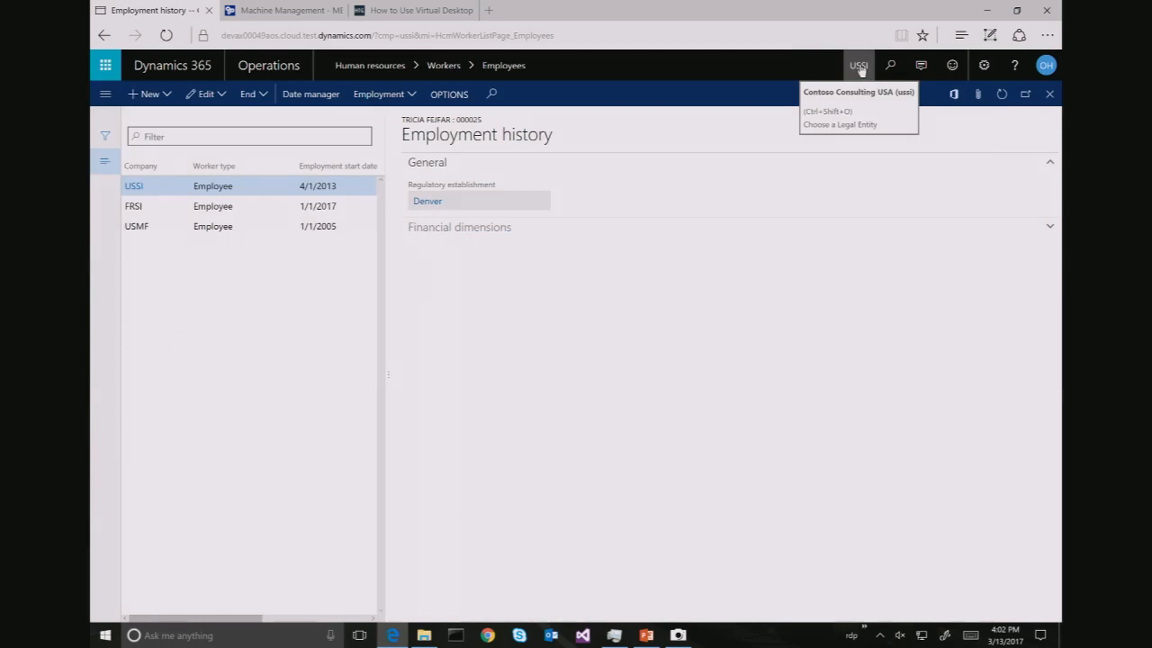
click(858, 67)
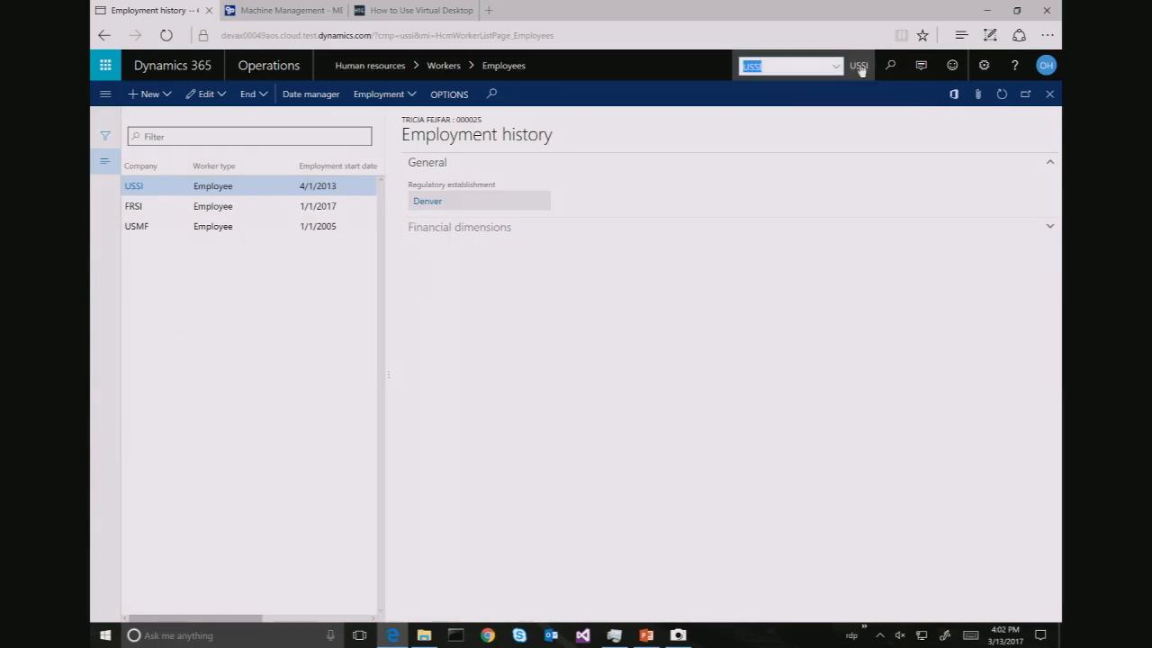
text(FRSI)
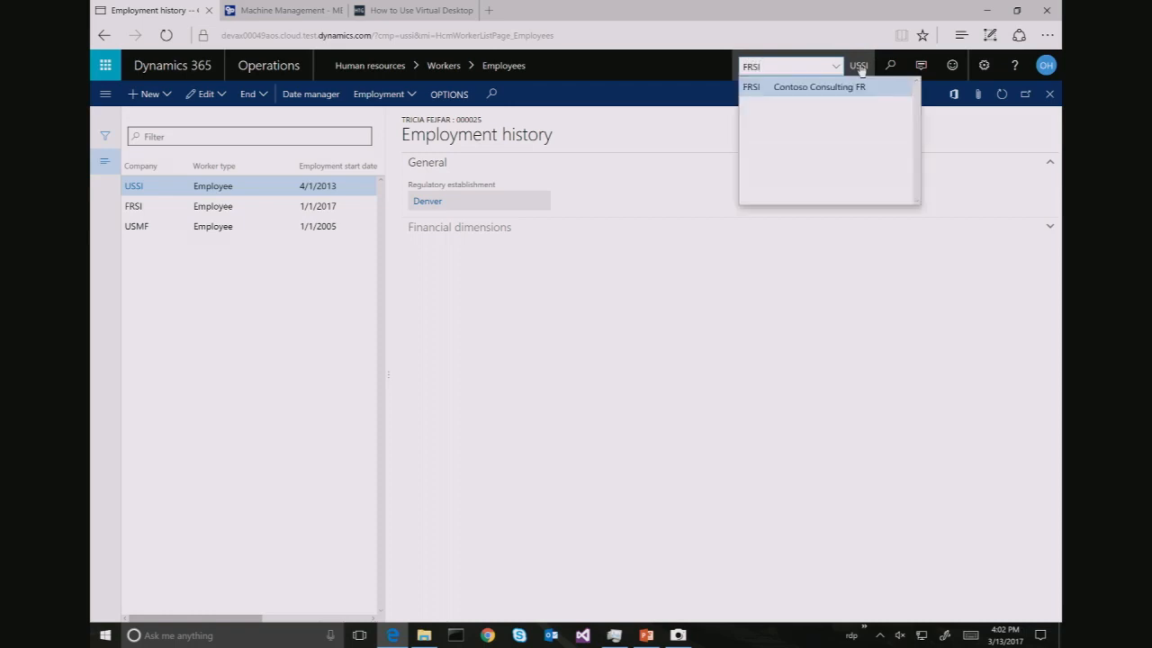
key(Return)
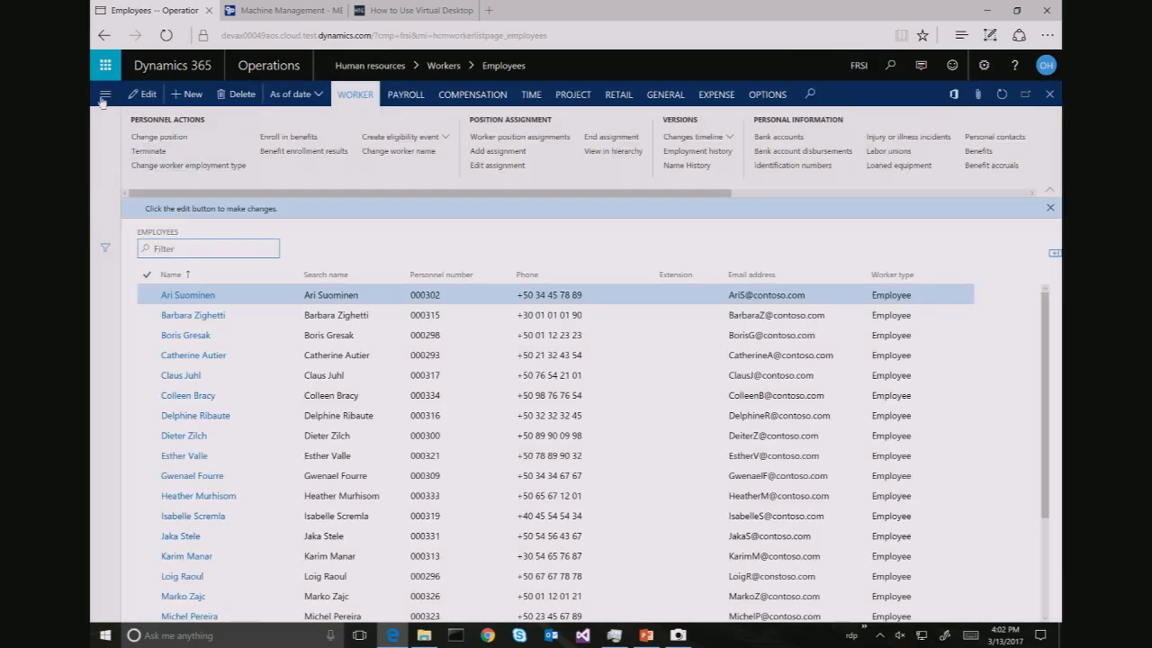
Open the Resources list under Project management and accounting
click(105, 94)
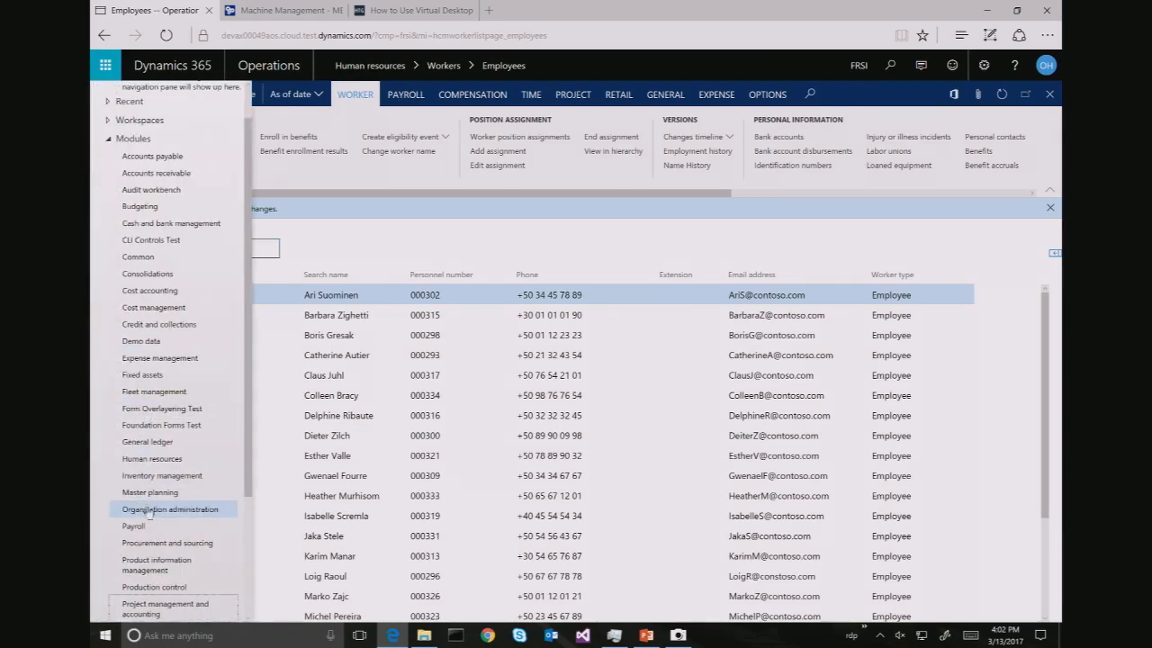
scroll(144, 495, down, 5)
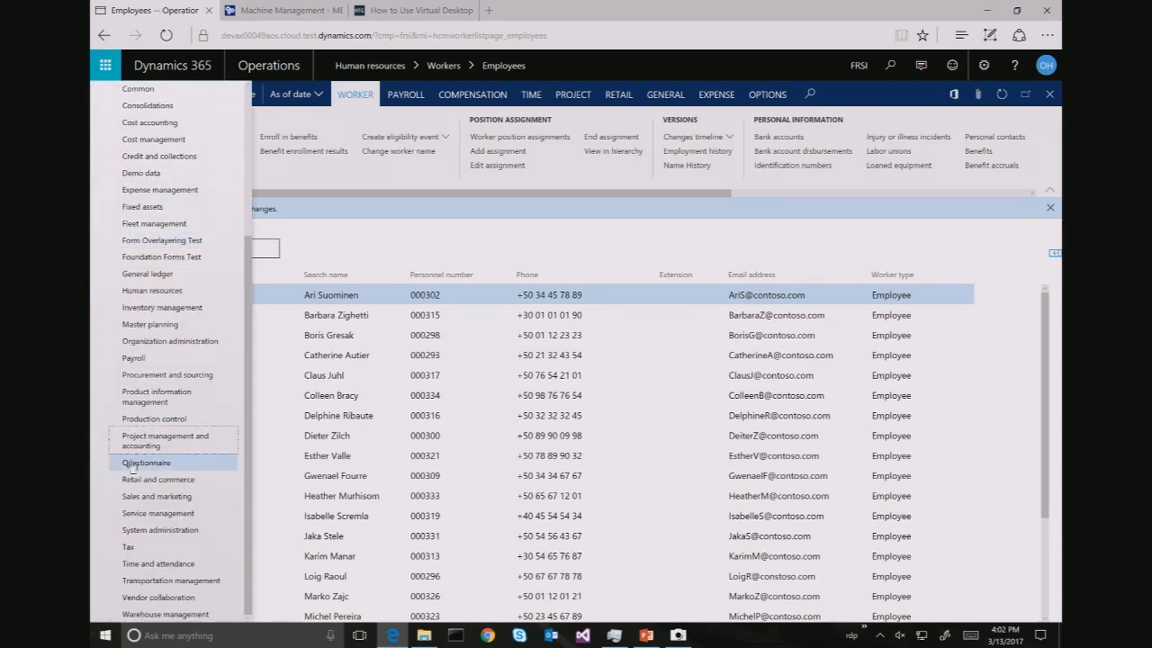
click(140, 441)
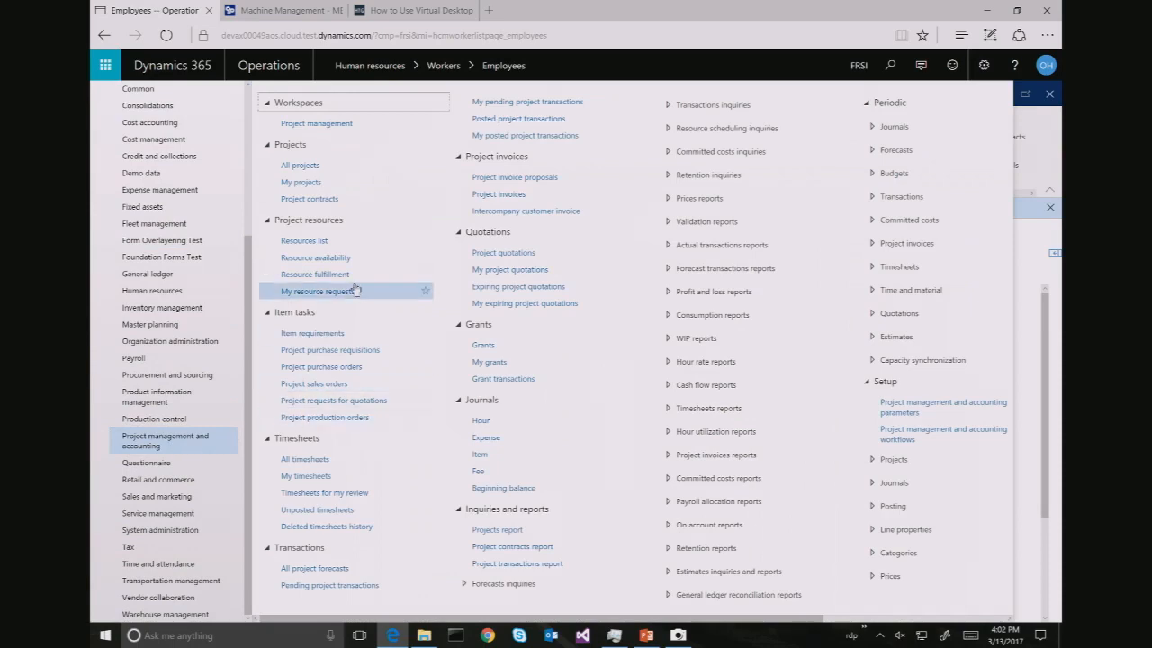
click(314, 242)
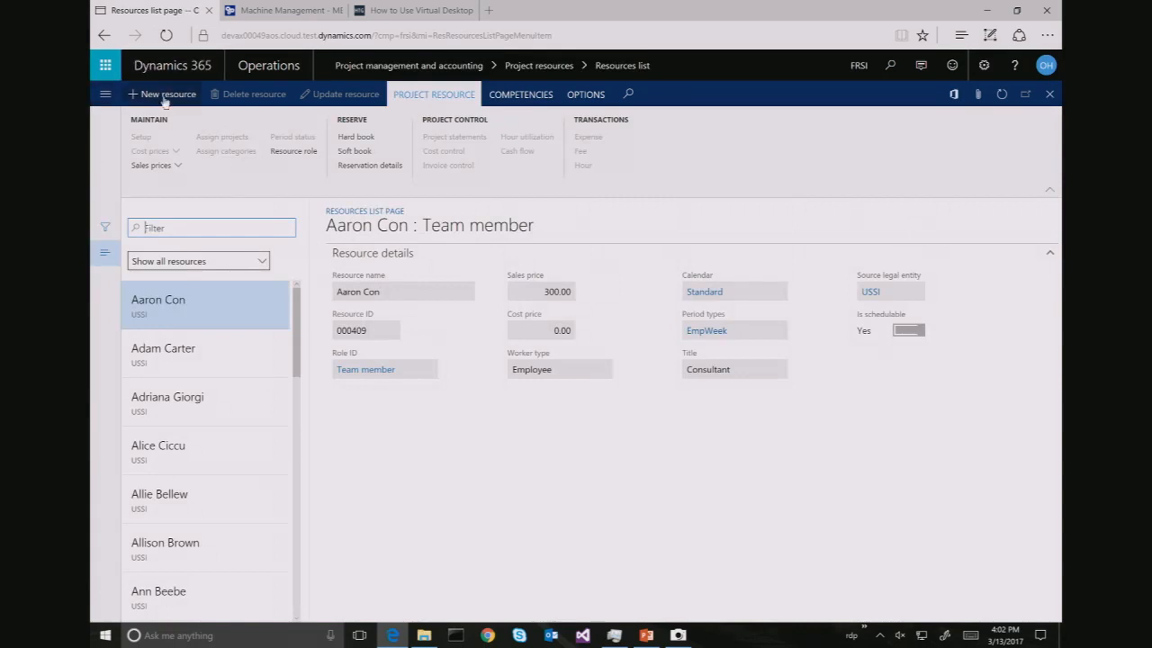
Add a new FRSI resource for the chosen worker with calendar Standard and period code EmpWeek
click(166, 95)
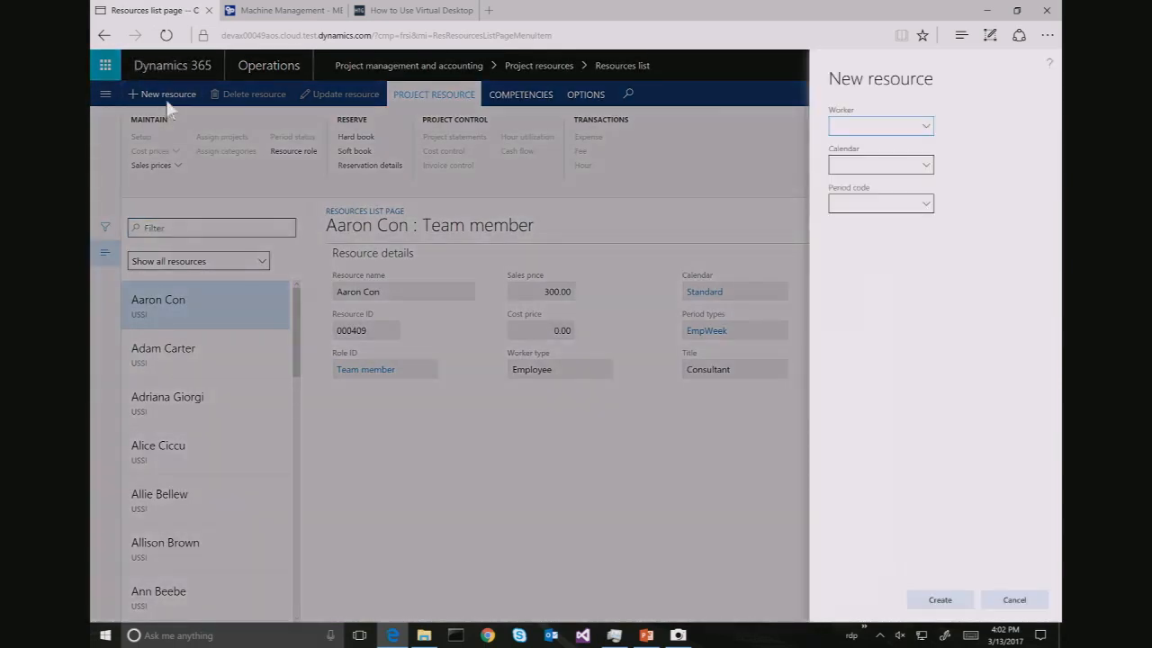
click(926, 125)
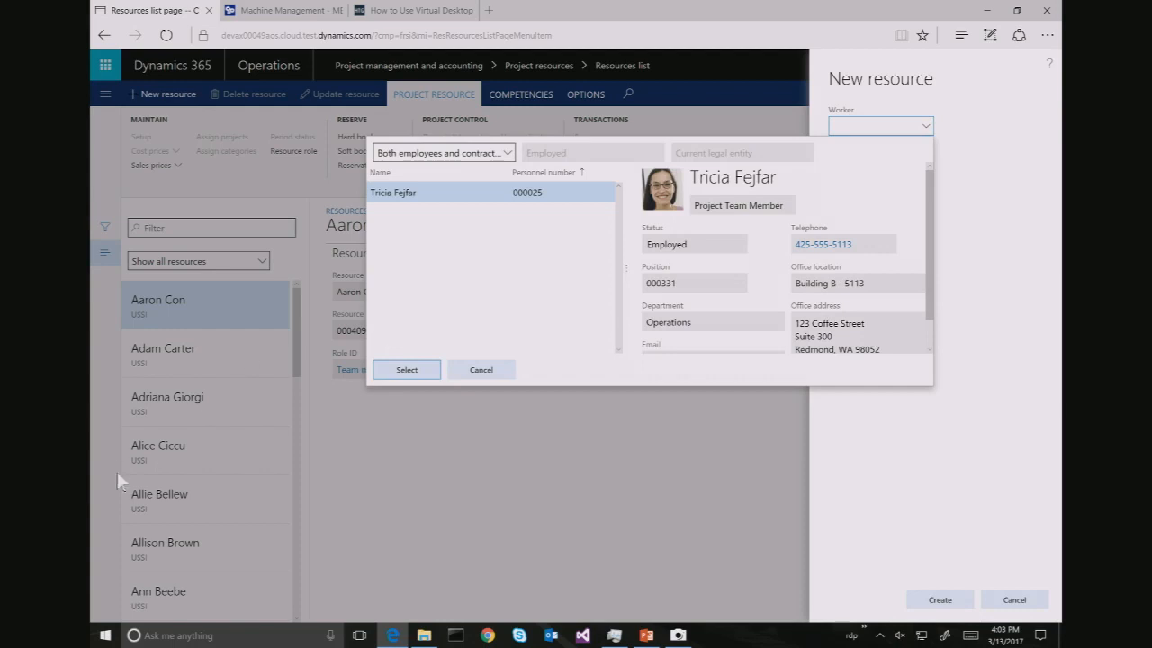
click(404, 370)
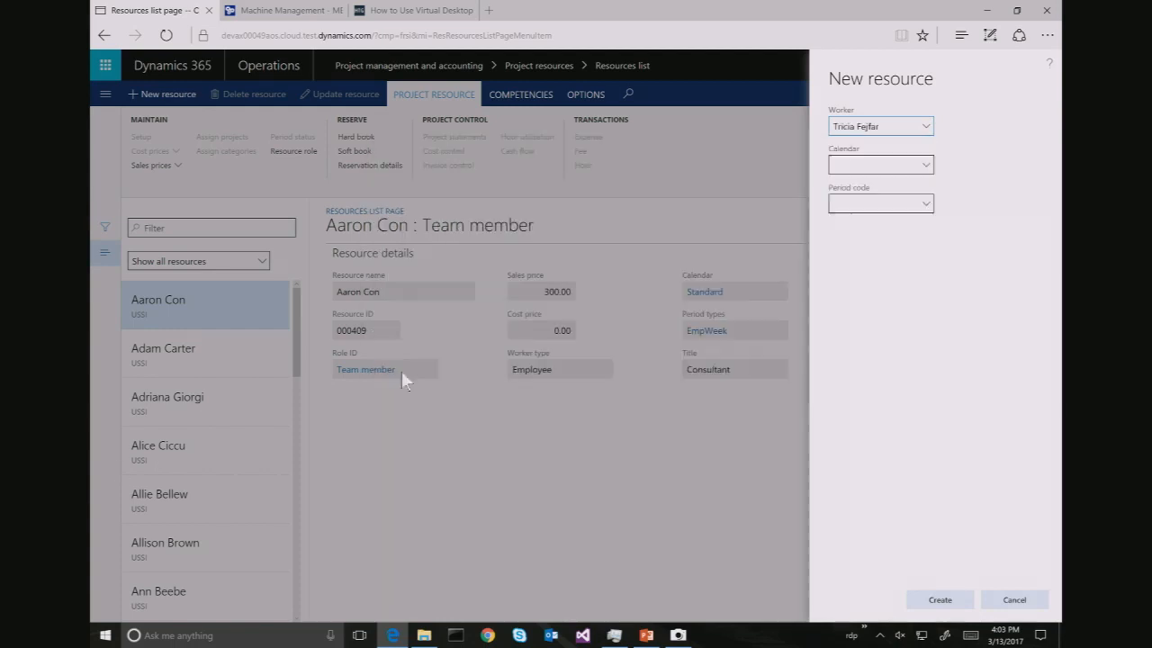
click(927, 171)
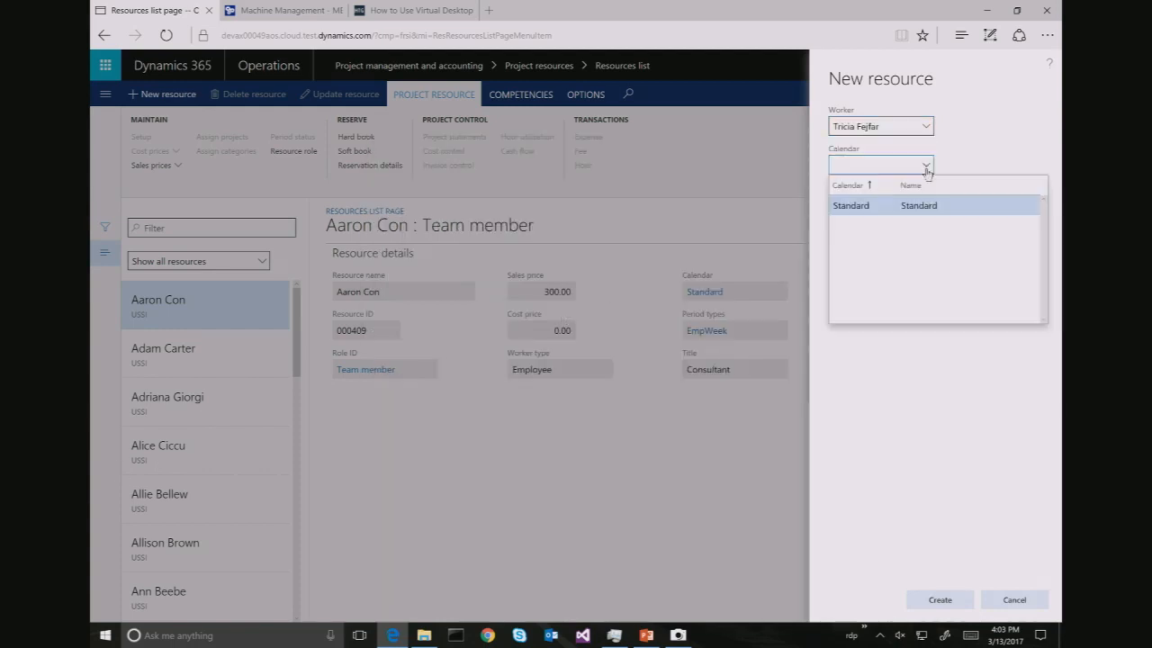
click(882, 205)
click(927, 204)
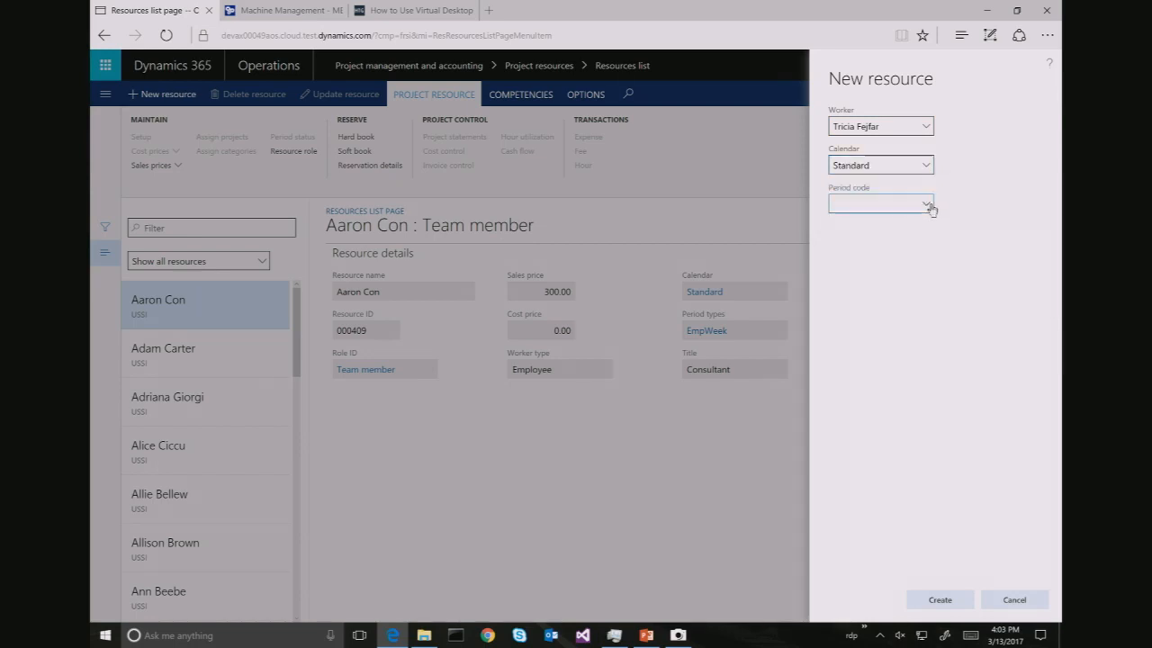
click(882, 287)
click(938, 600)
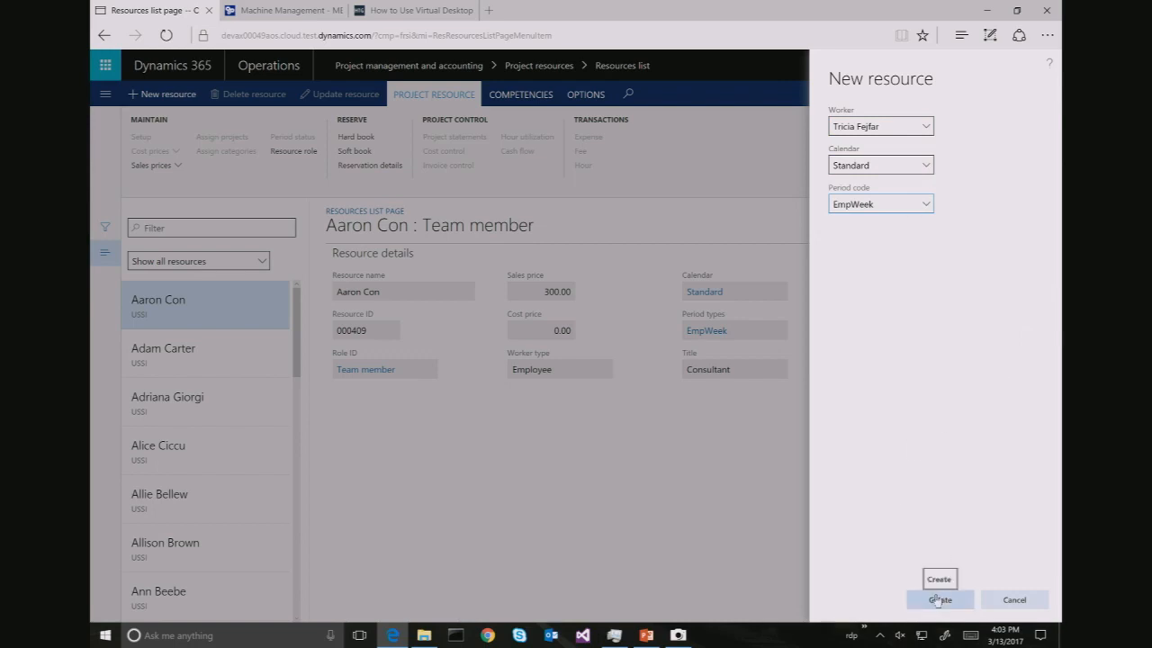
click(937, 601)
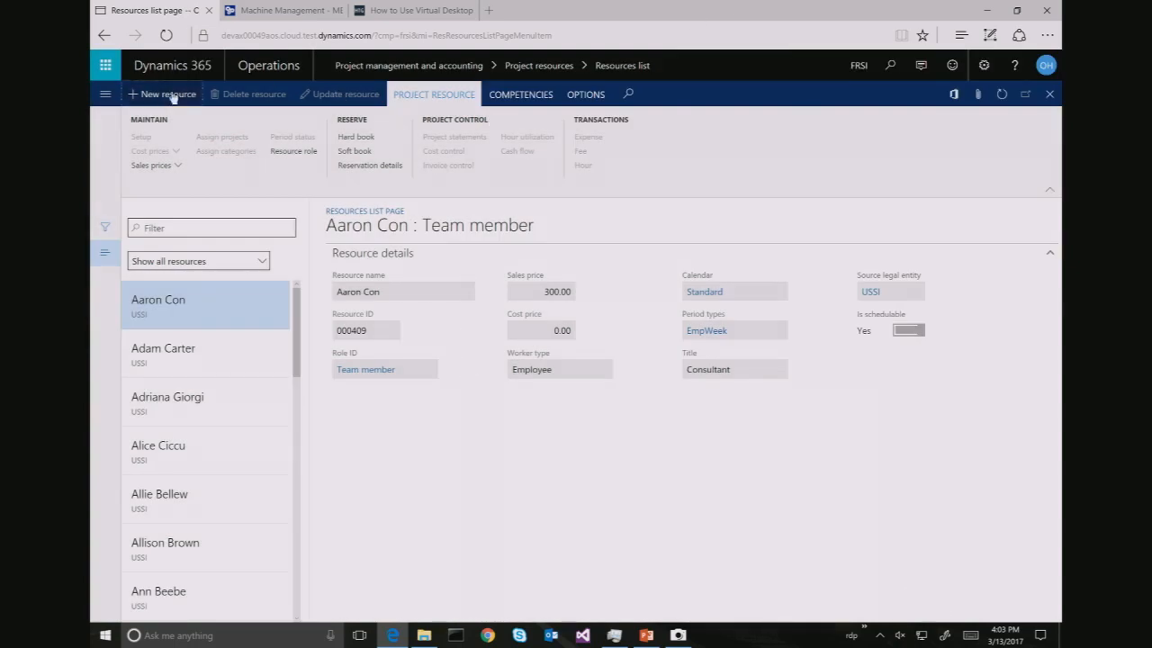
click(106, 94)
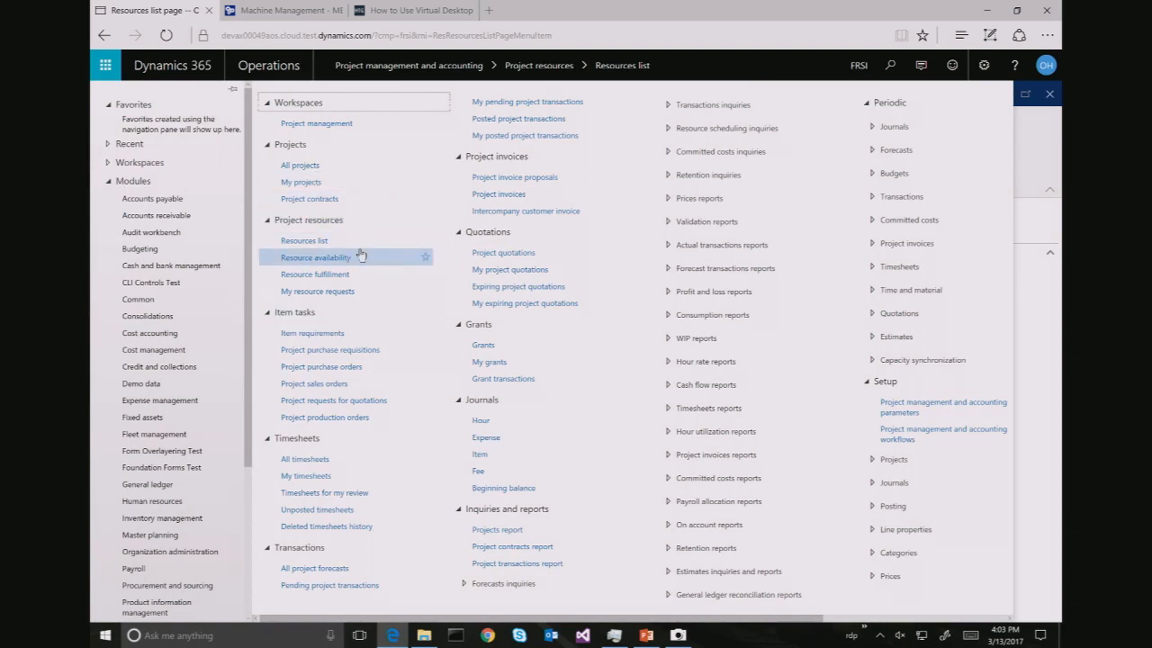
Search for 'sales price' and open the Sales price (hour) list
click(335, 241)
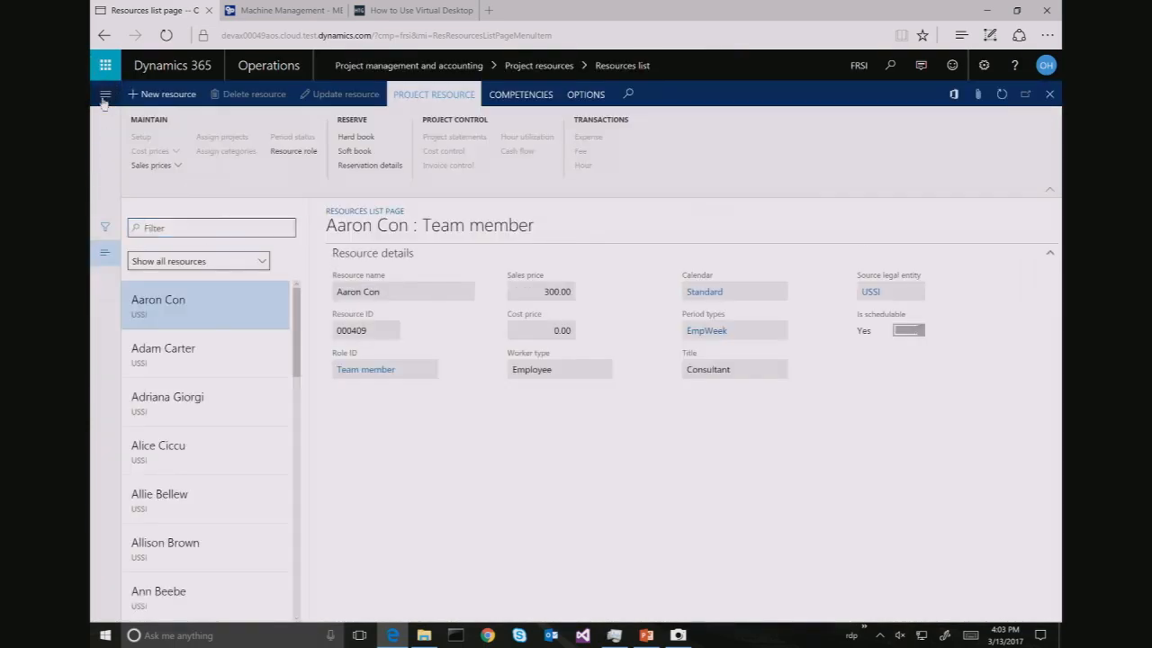
click(104, 99)
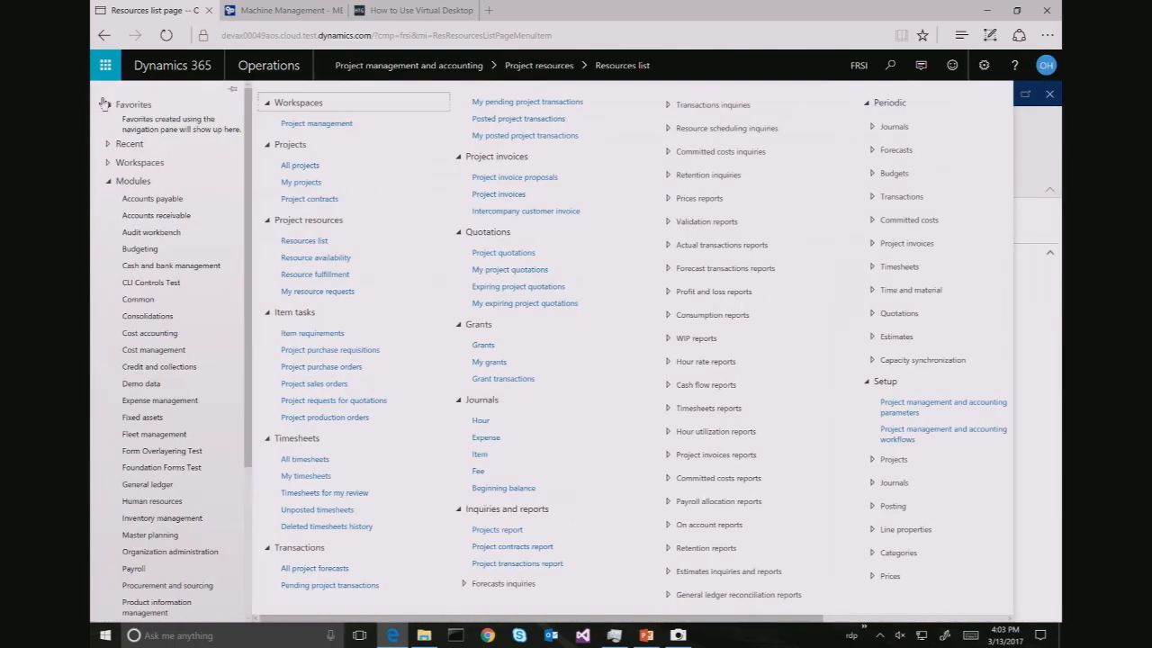
click(890, 68)
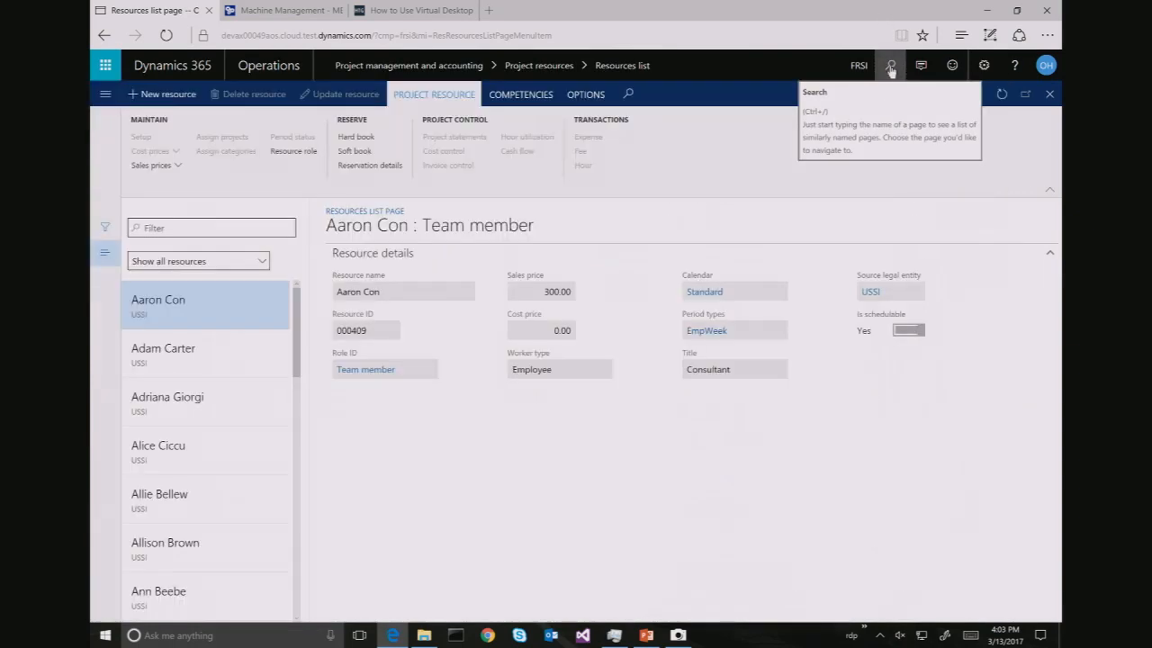
click(891, 68)
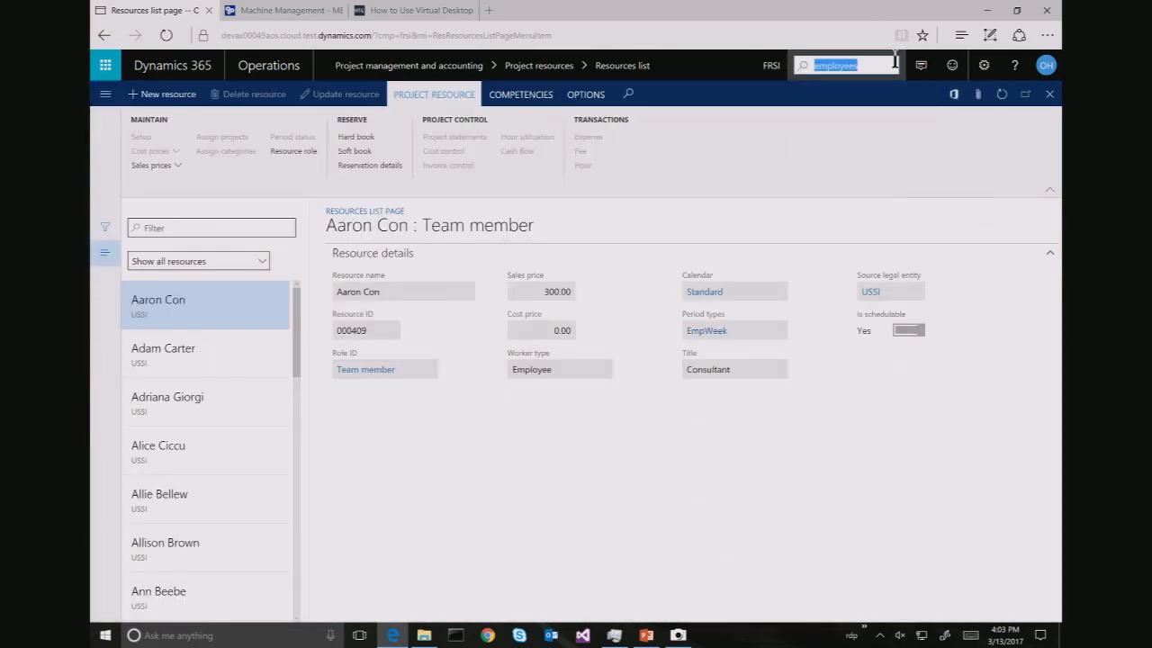
text(sales price (h)
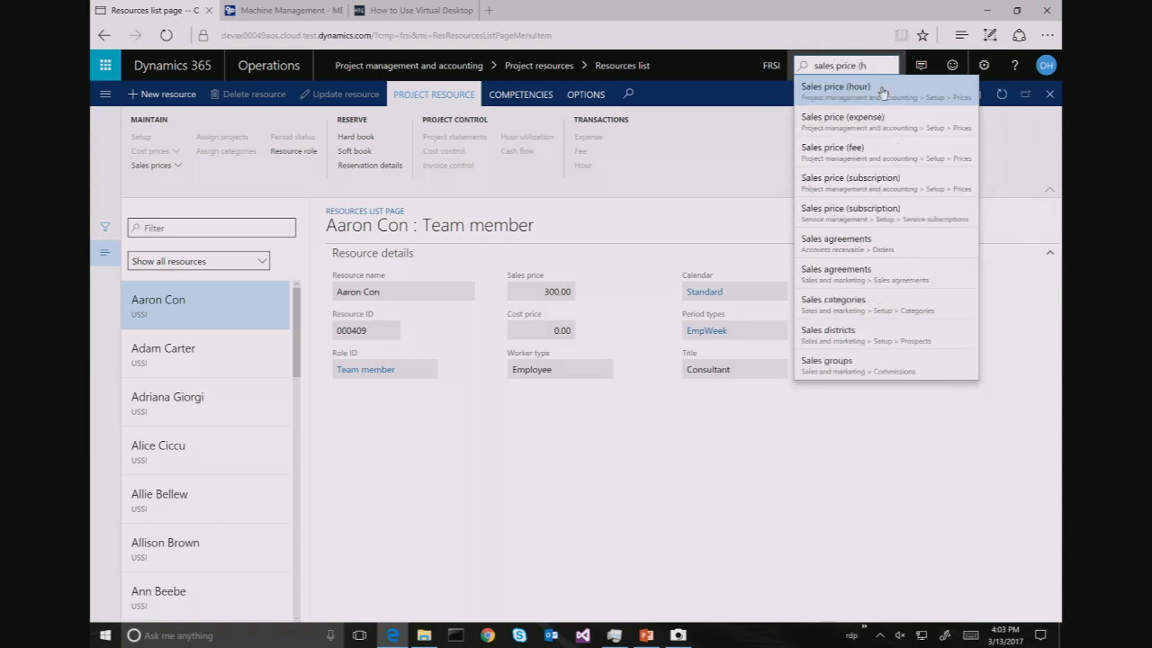
click(882, 91)
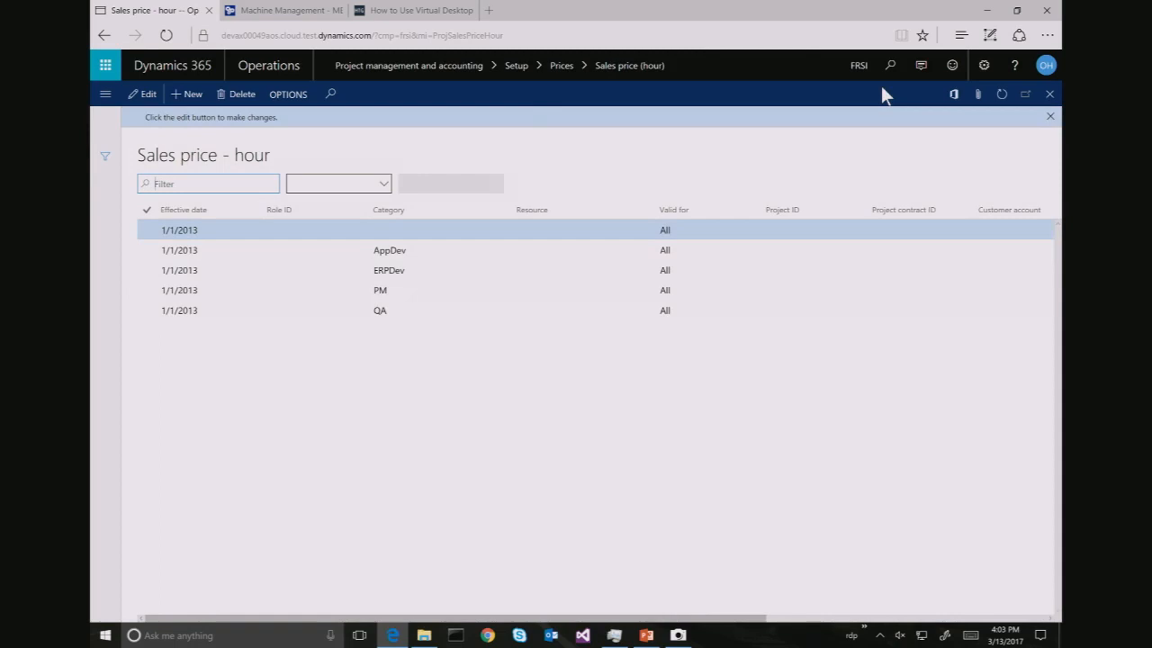
Add a new hourly sales price line effective 1/1/2017
click(187, 99)
text(1)
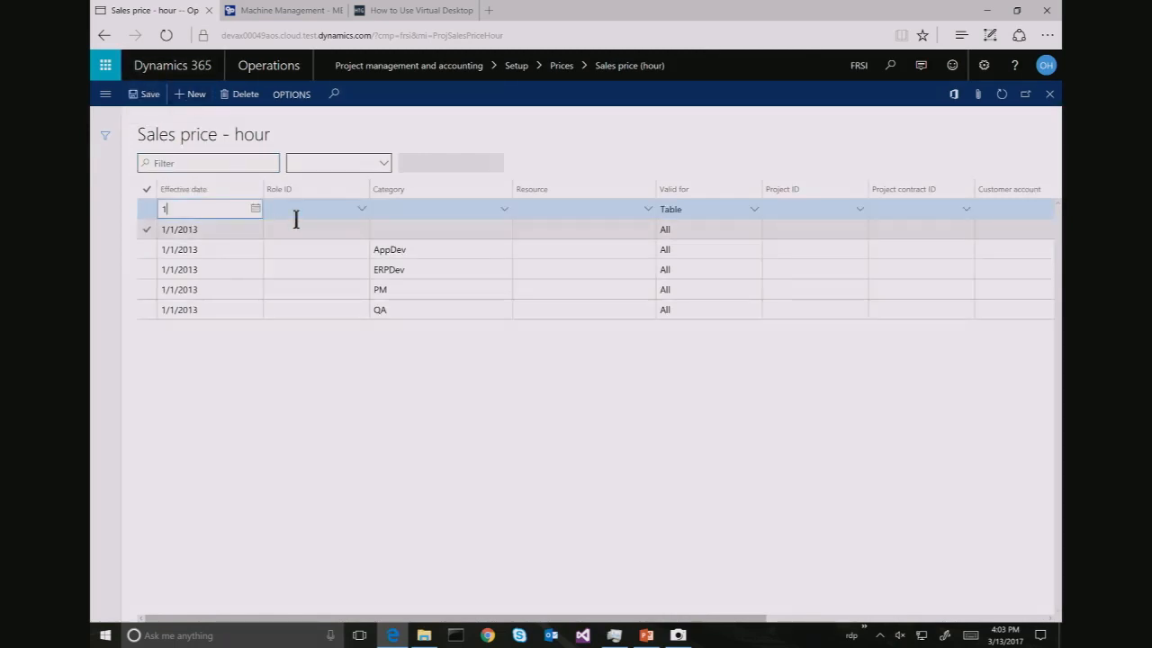
text(/1/2017)
click(295, 219)
key(Tab)
key(Tab)
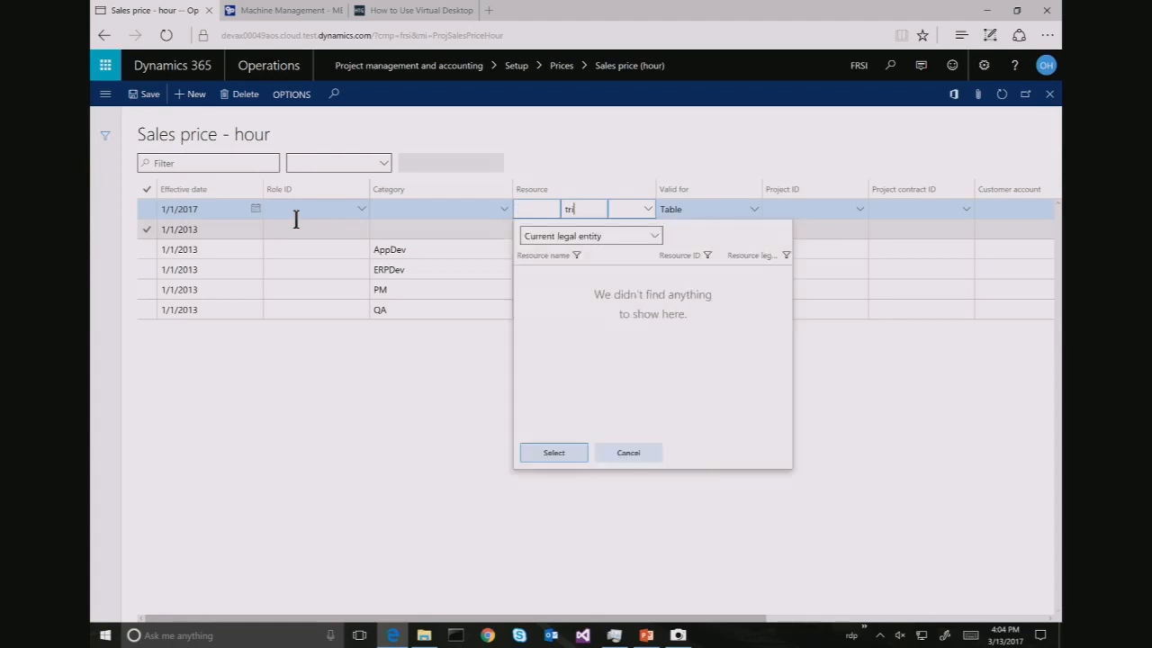
key(BackSpace)
key(BackSpace)
key(BackSpace)
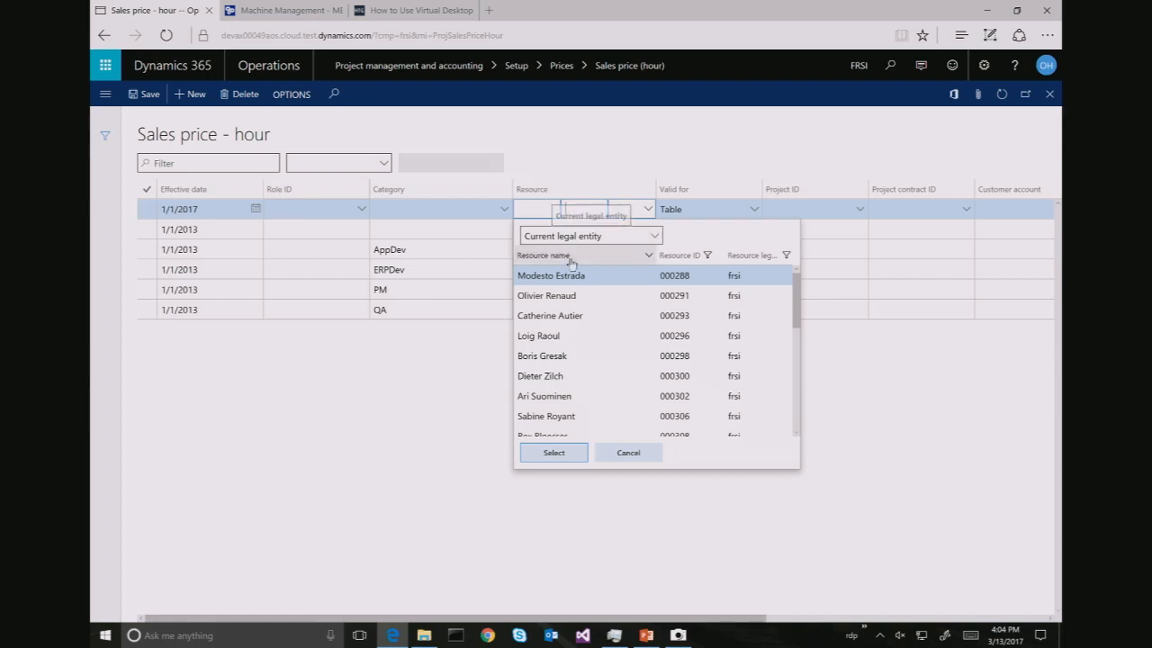
Set the line's resource to the worker found by name filter, valid for All
click(648, 258)
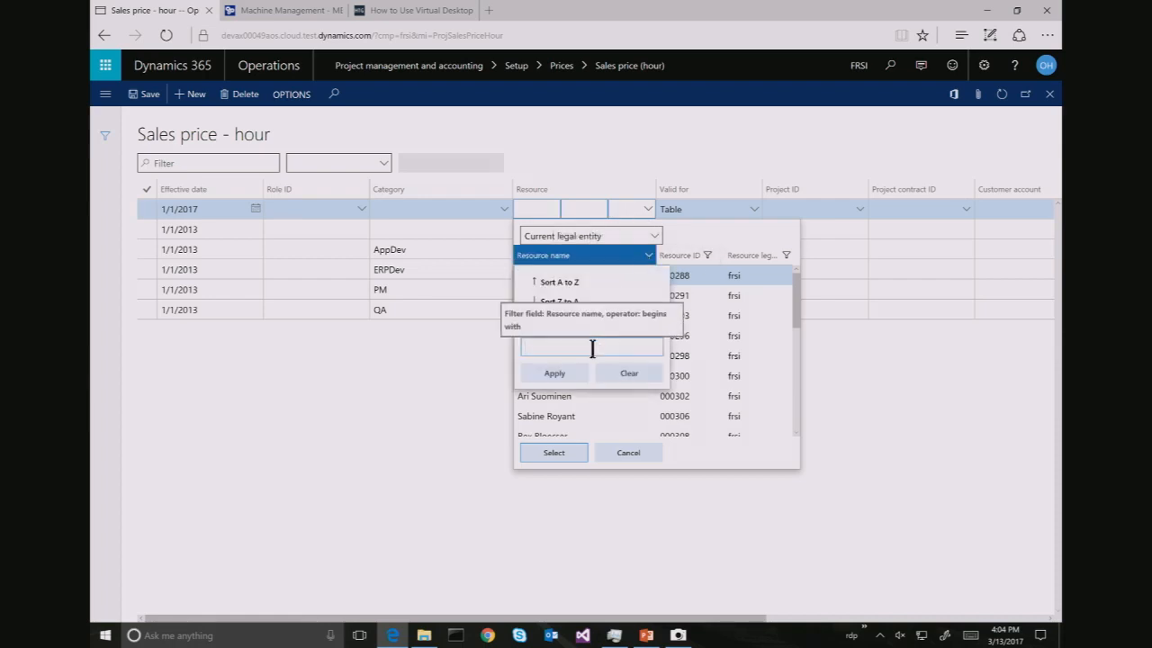
text(tricia)
click(554, 373)
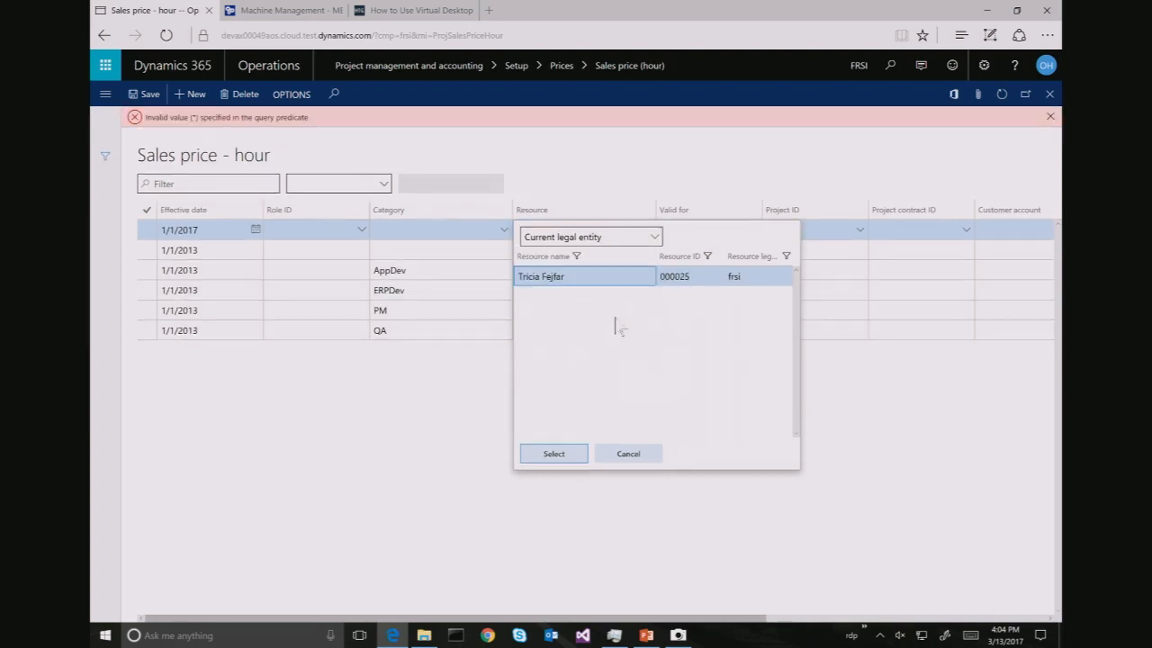
click(558, 454)
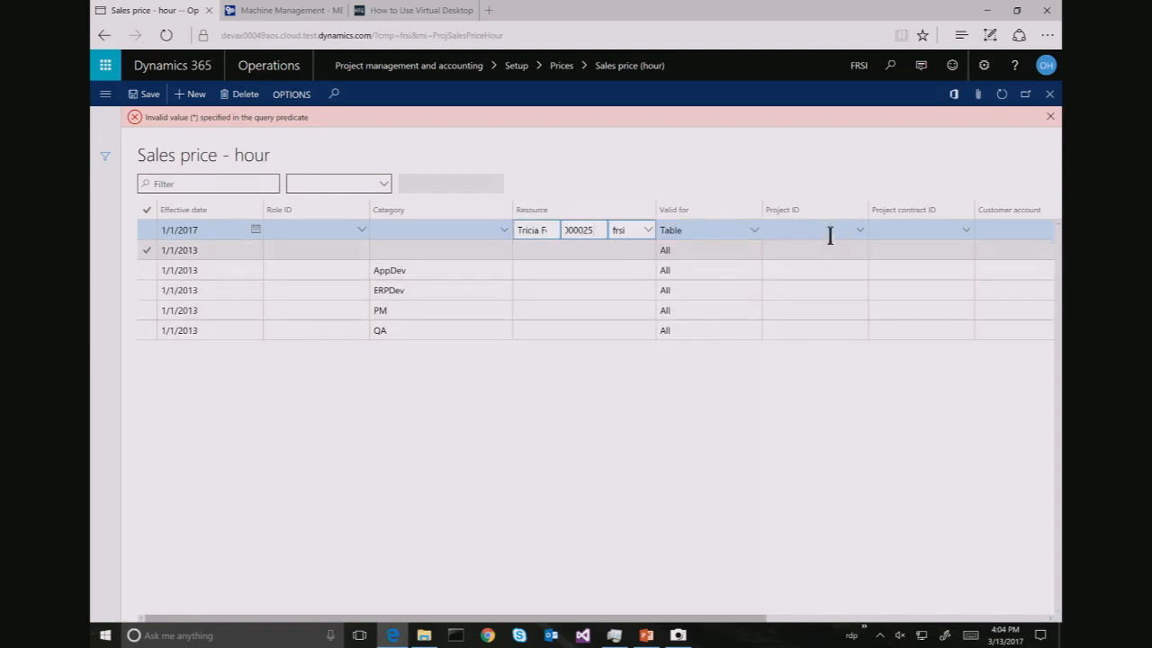
click(755, 230)
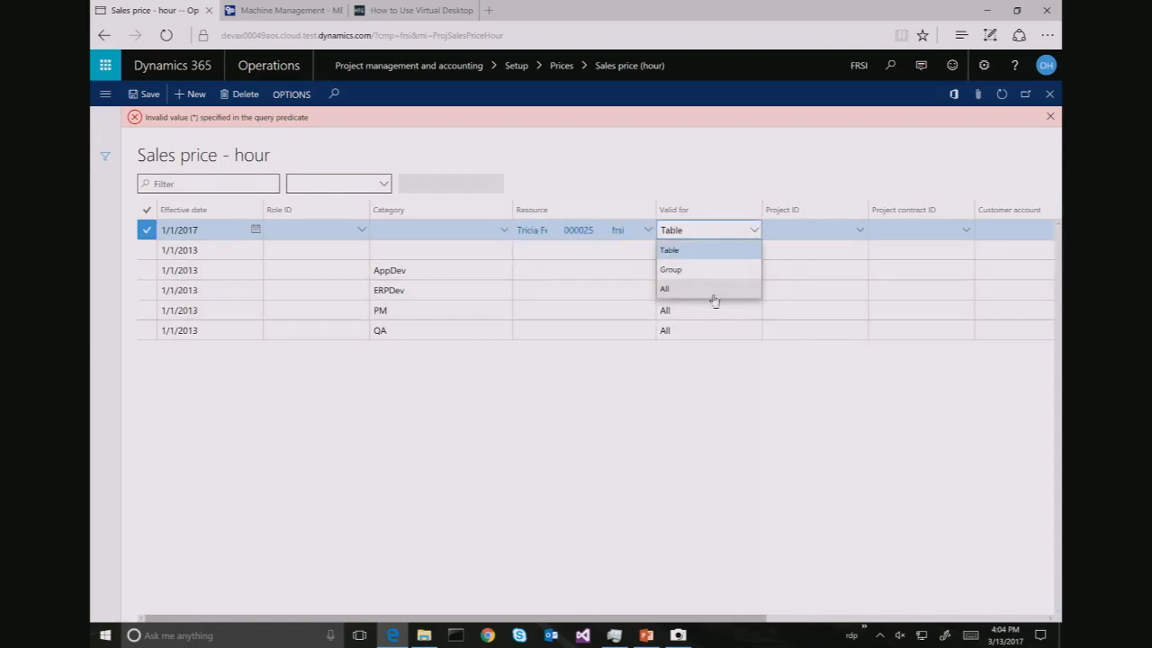
click(666, 289)
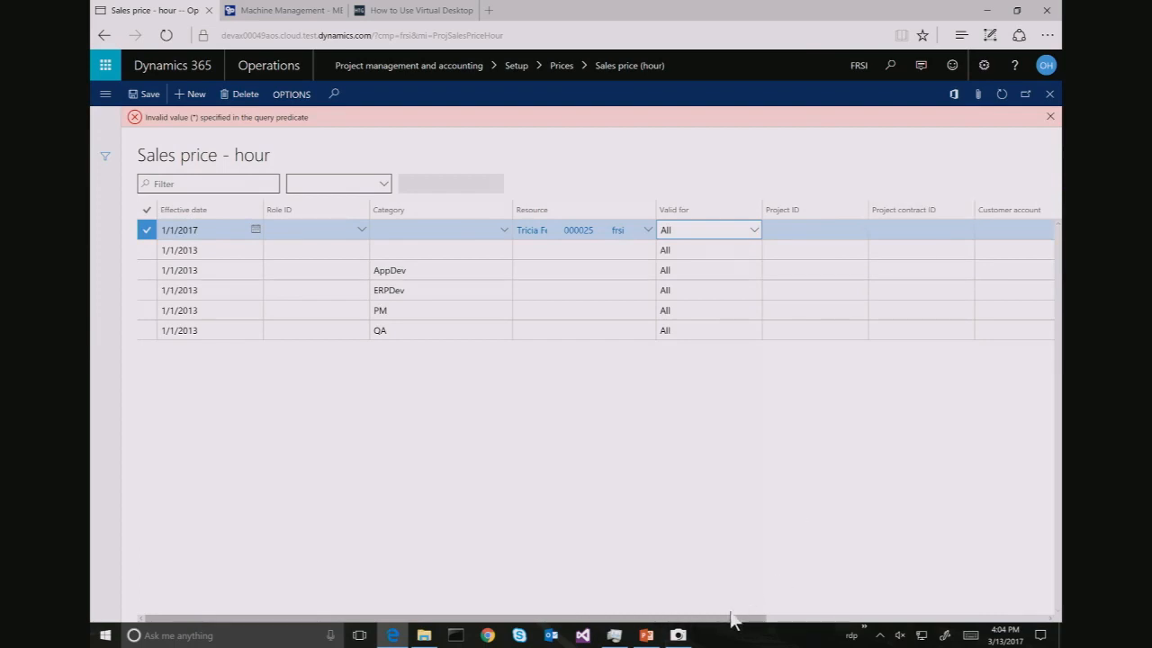
drag(731, 619, 1015, 618)
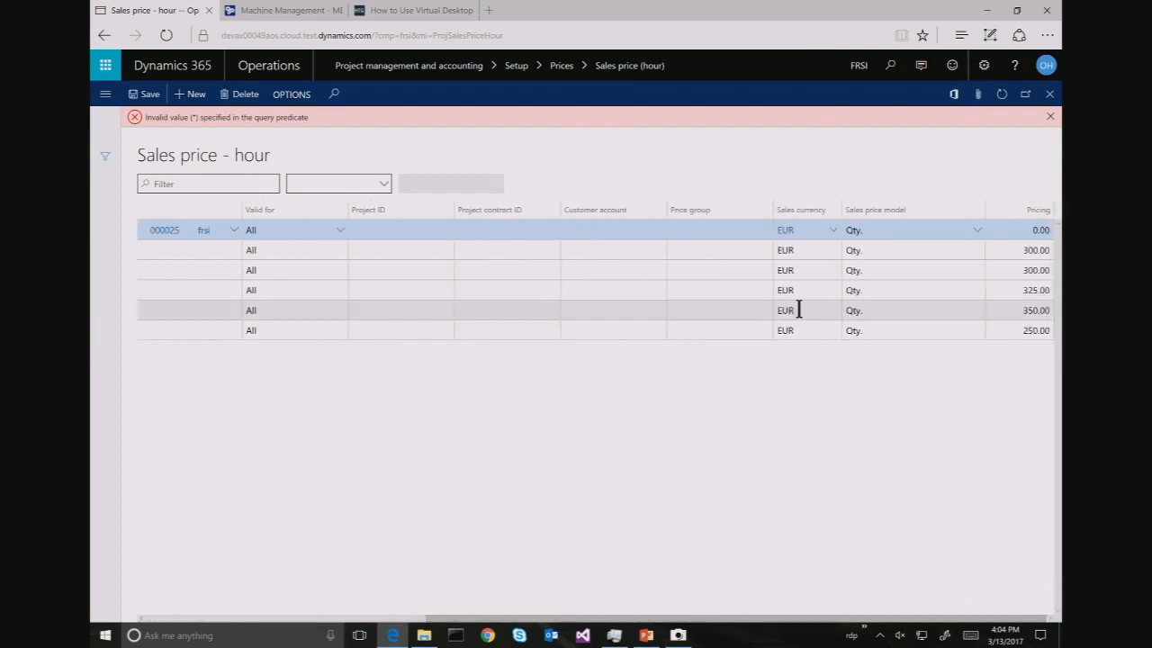
Change the line's sales currency from EUR to USD
click(809, 243)
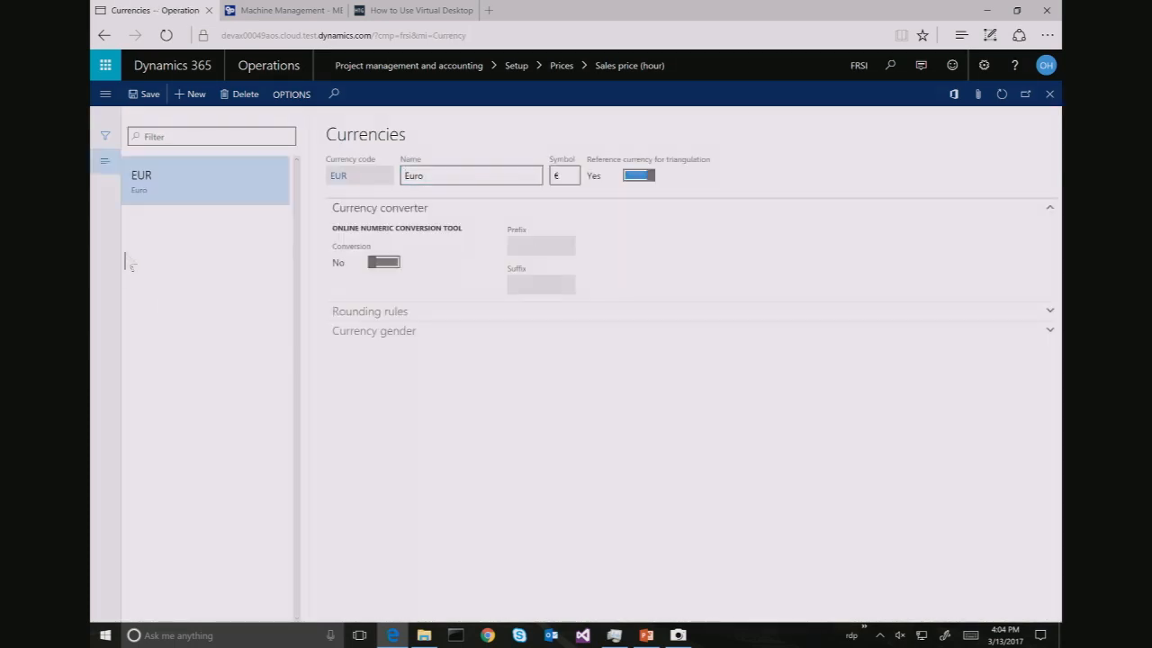
click(1049, 94)
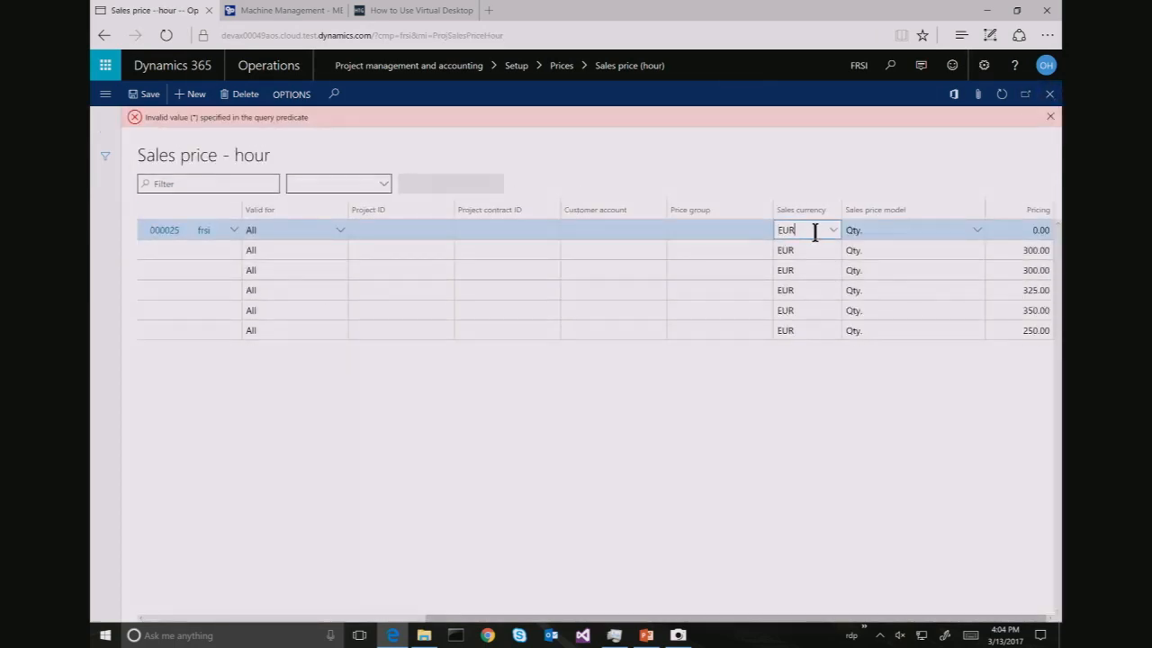
drag(814, 232, 752, 248)
text(usd)
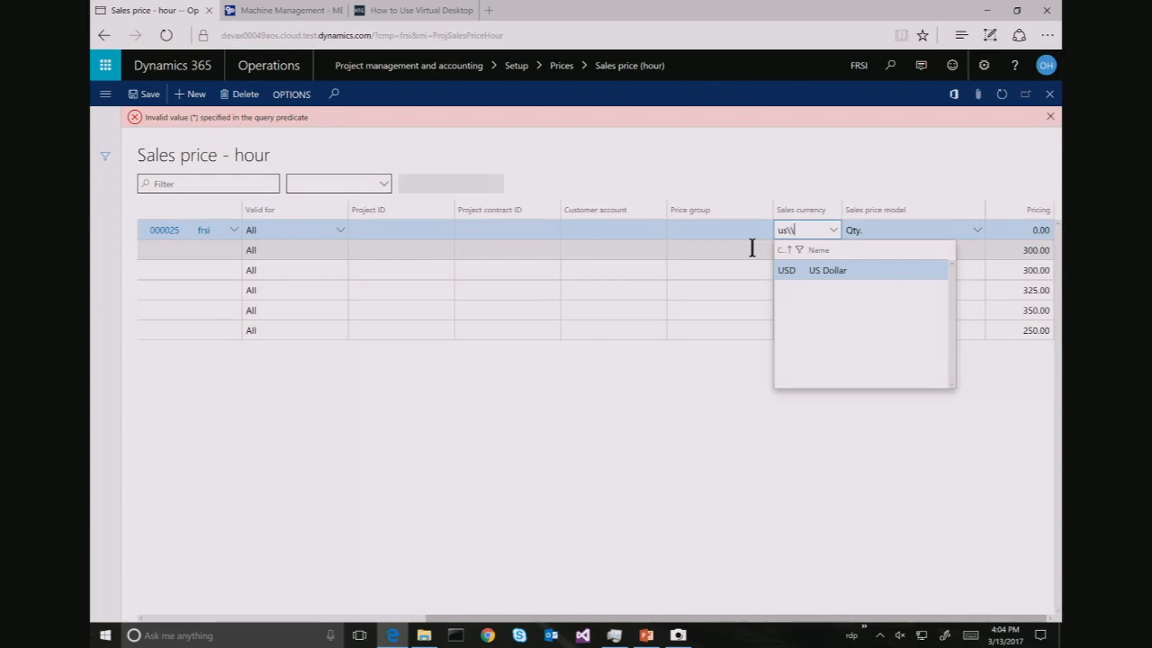
text(\)
key(BackSpace)
key(BackSpace)
text(u)
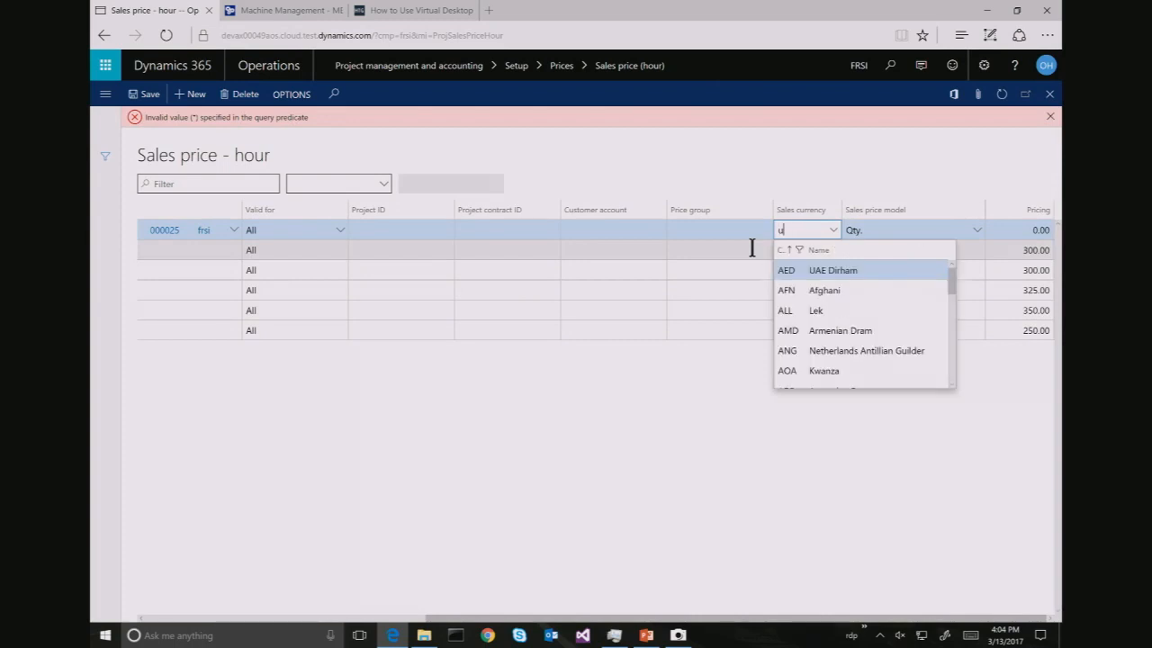
text(sd)
key(Tab)
key(Tab)
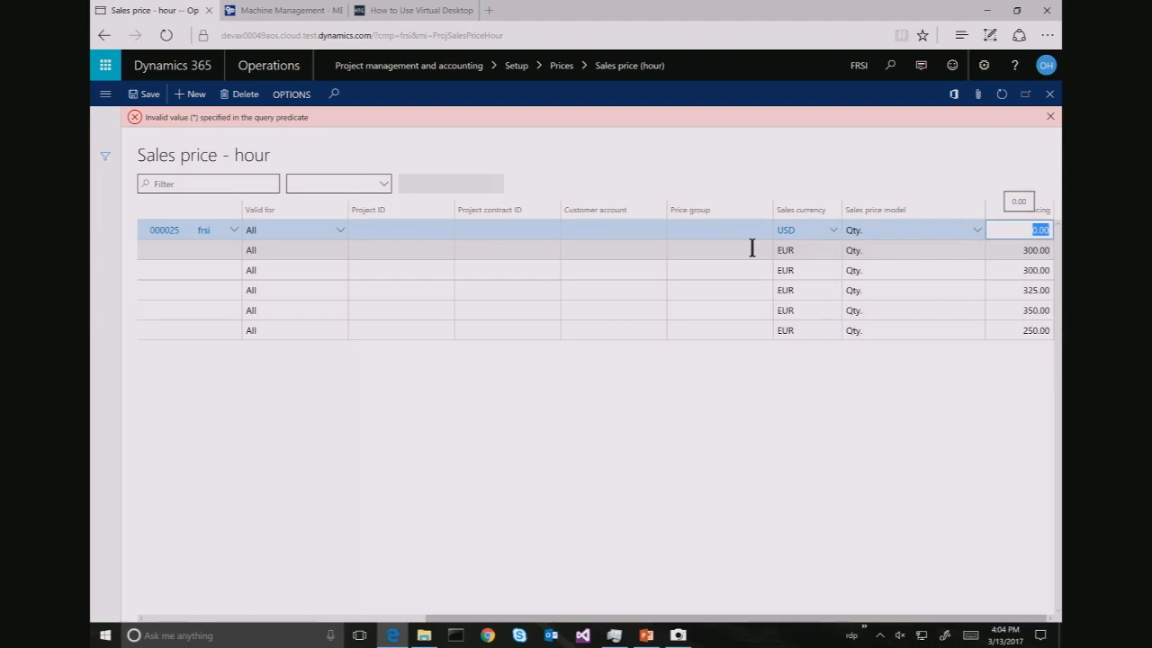
Set the hourly price to 110.00, save, and close the price page
text(110)
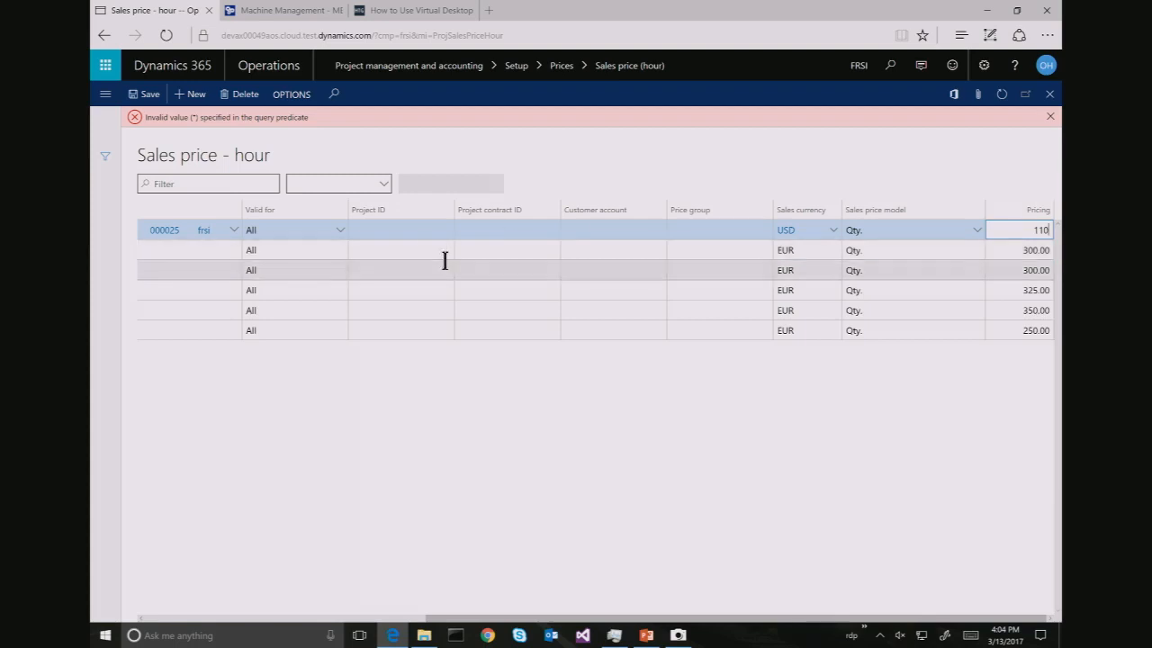
click(144, 95)
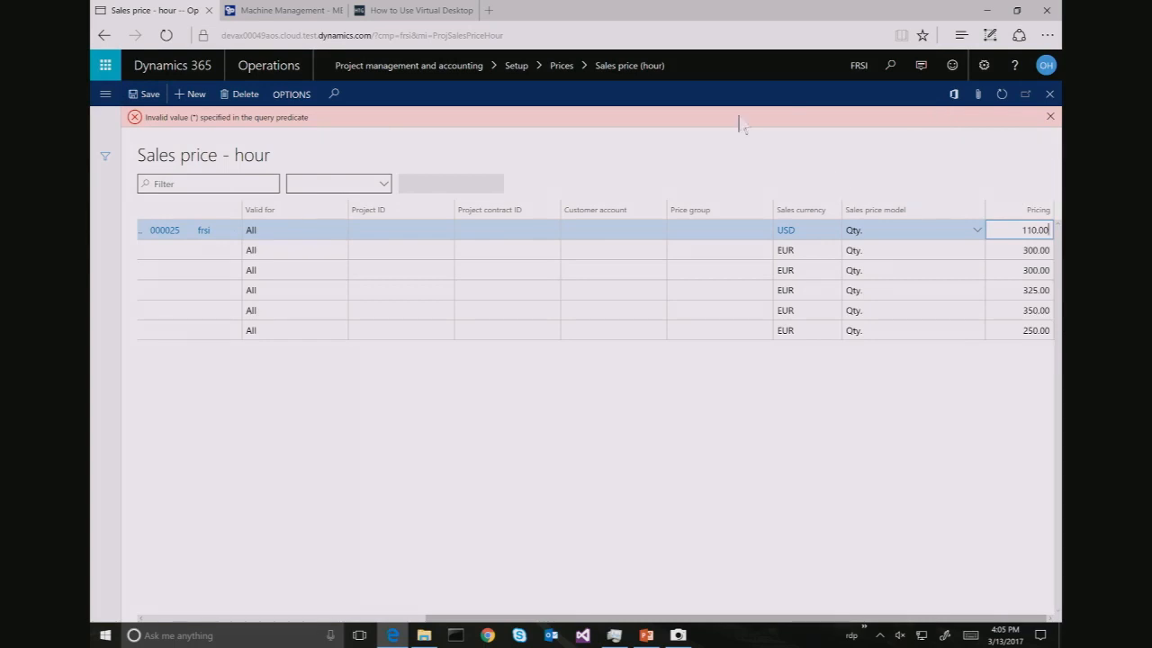
click(1049, 94)
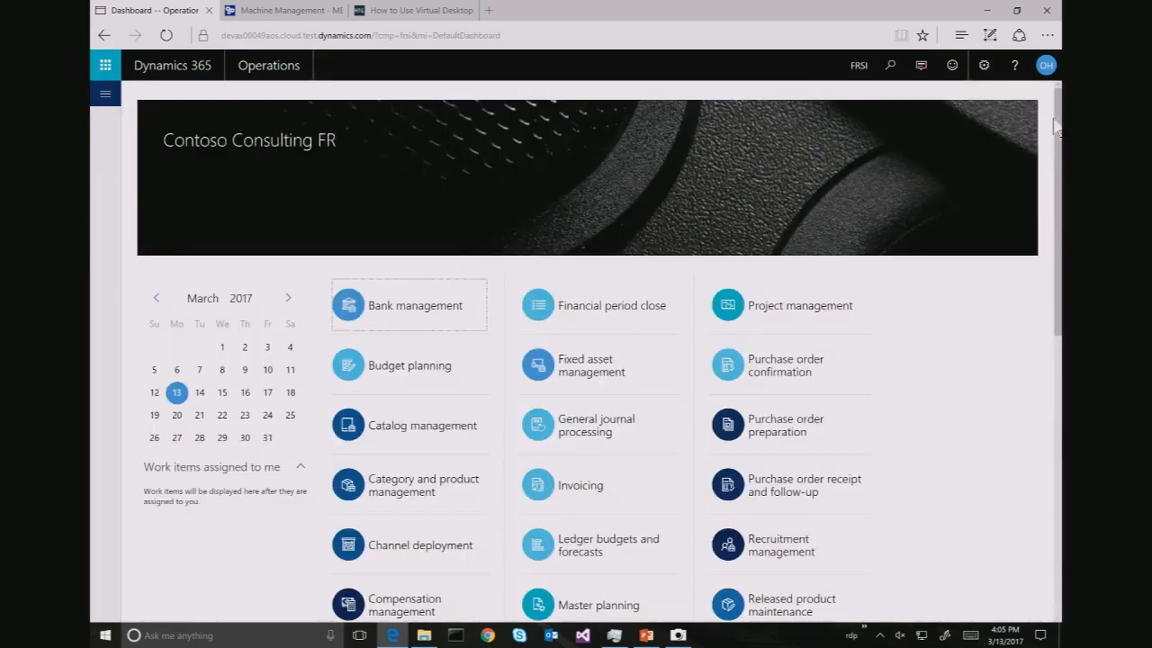
Reopen Sales price (hour) from search and start a new blank price line
click(102, 37)
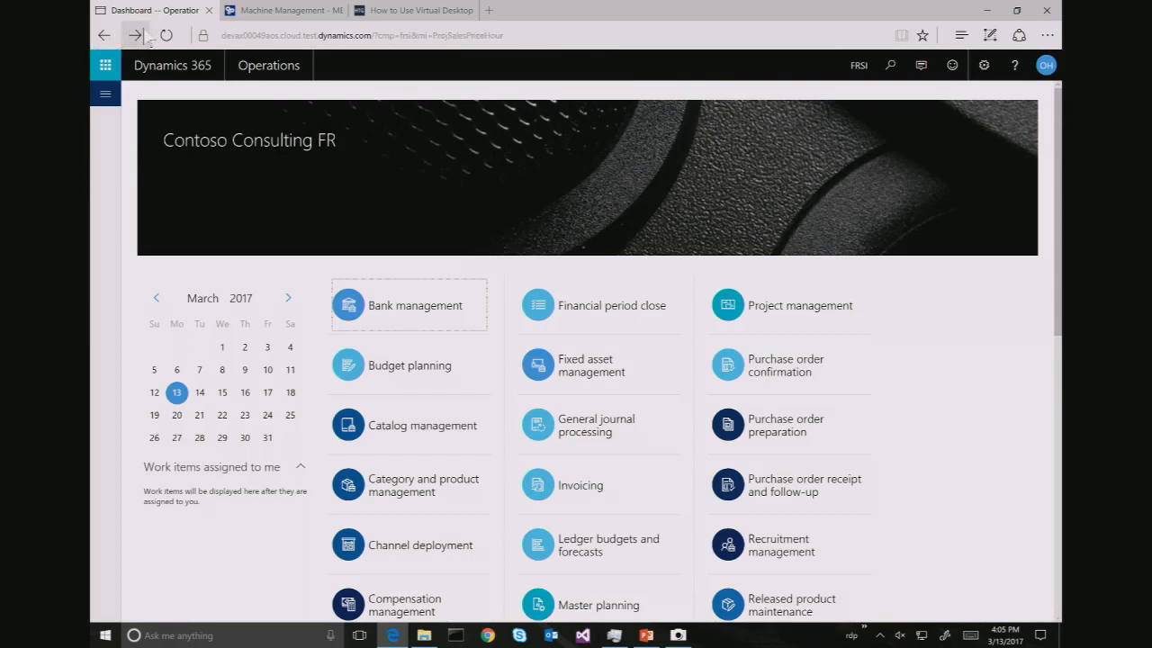
click(135, 35)
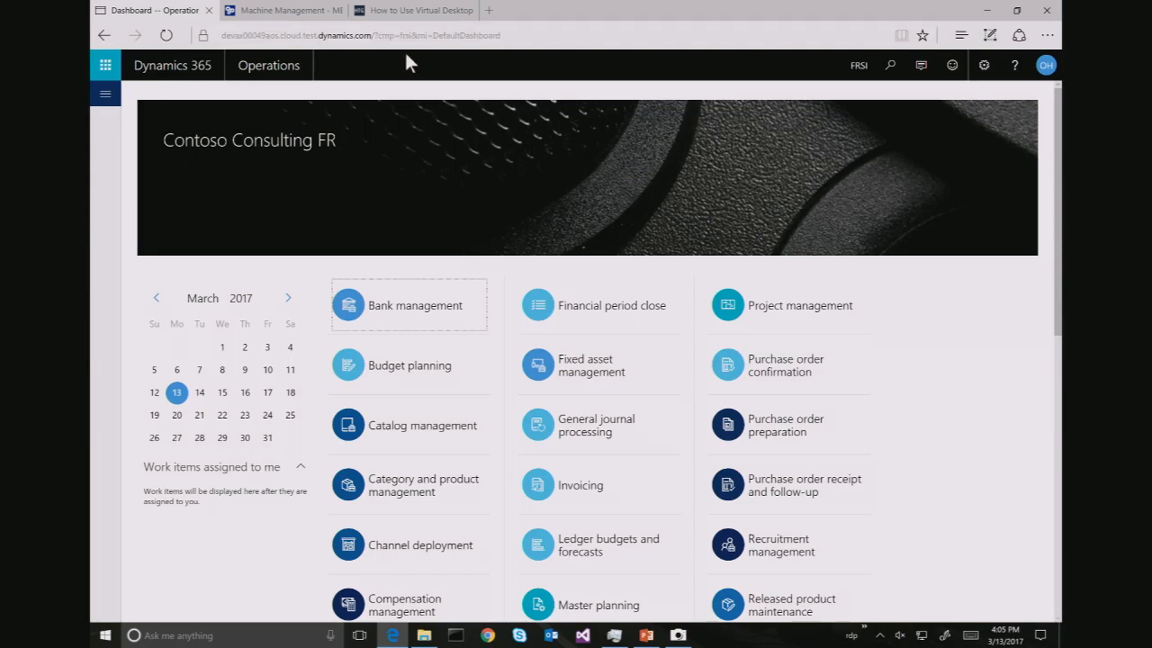
click(890, 65)
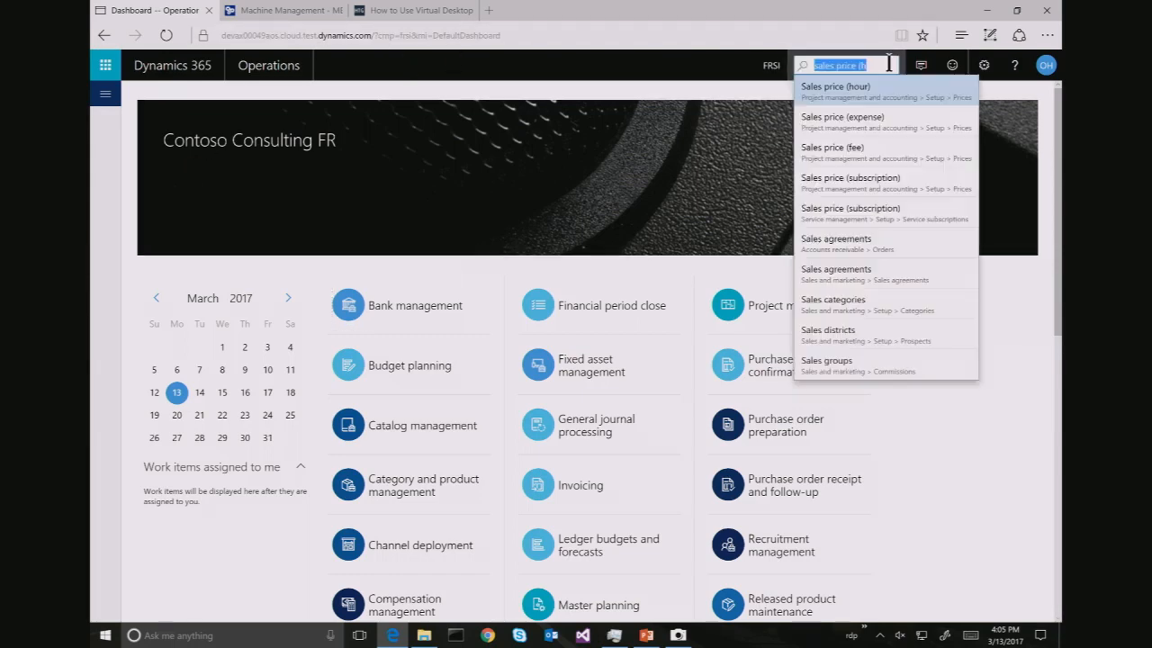
key(Return)
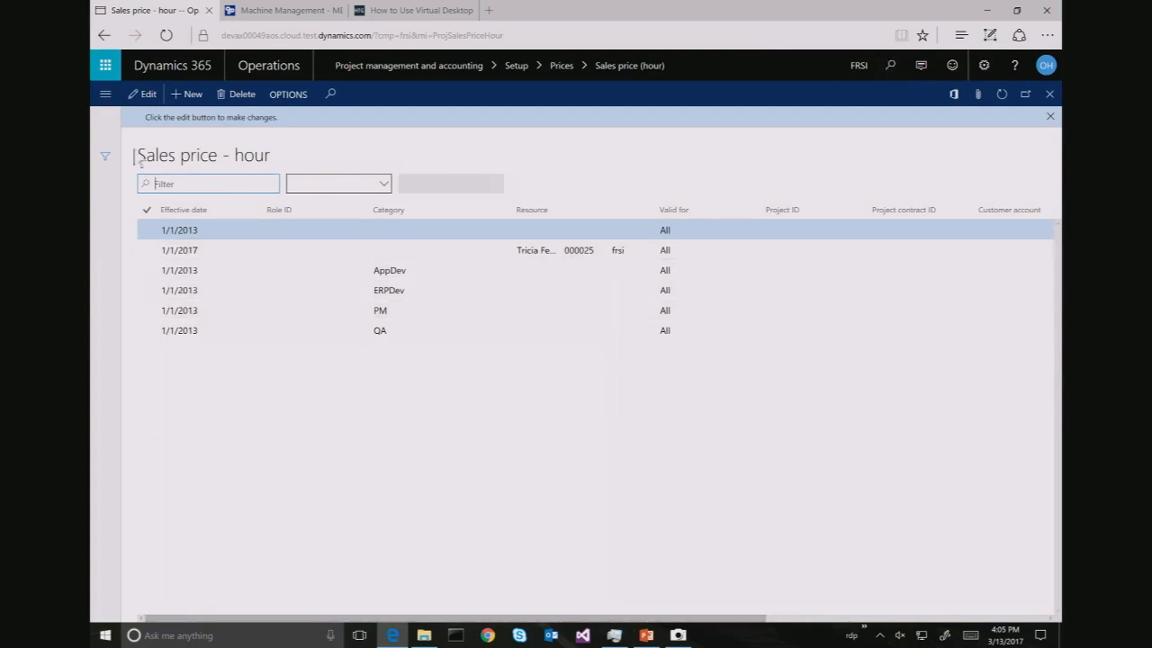
click(186, 95)
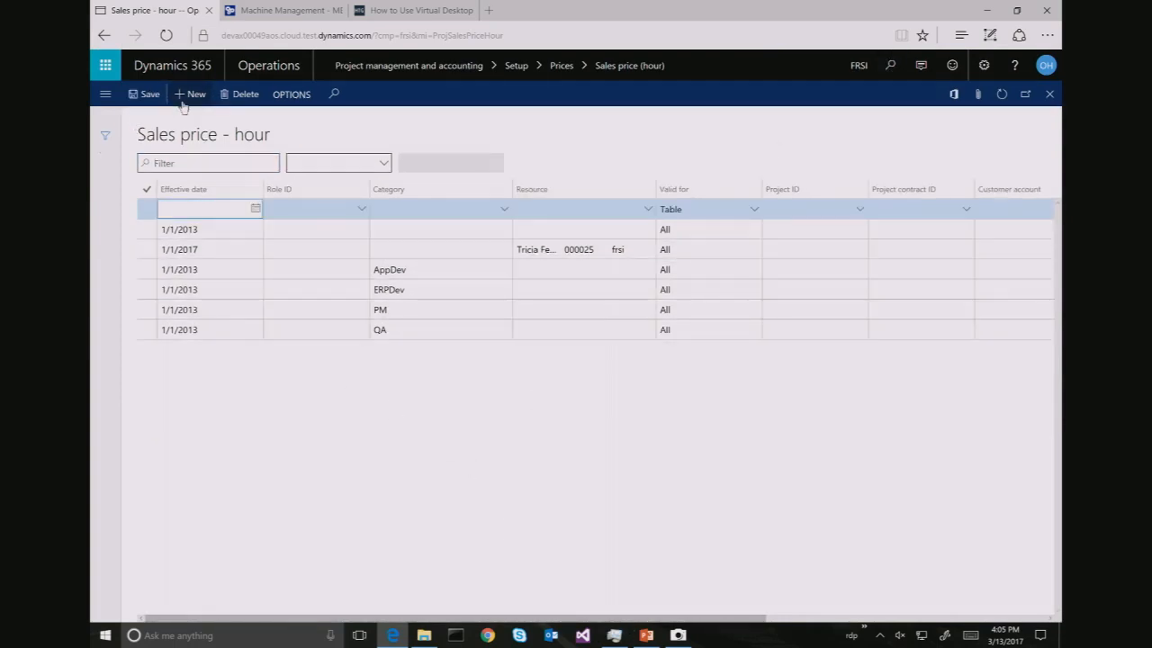
Give the line effective date 1/1/2017 and resource 000025 from ussi, searching all legal entities
text(1/1/2017)
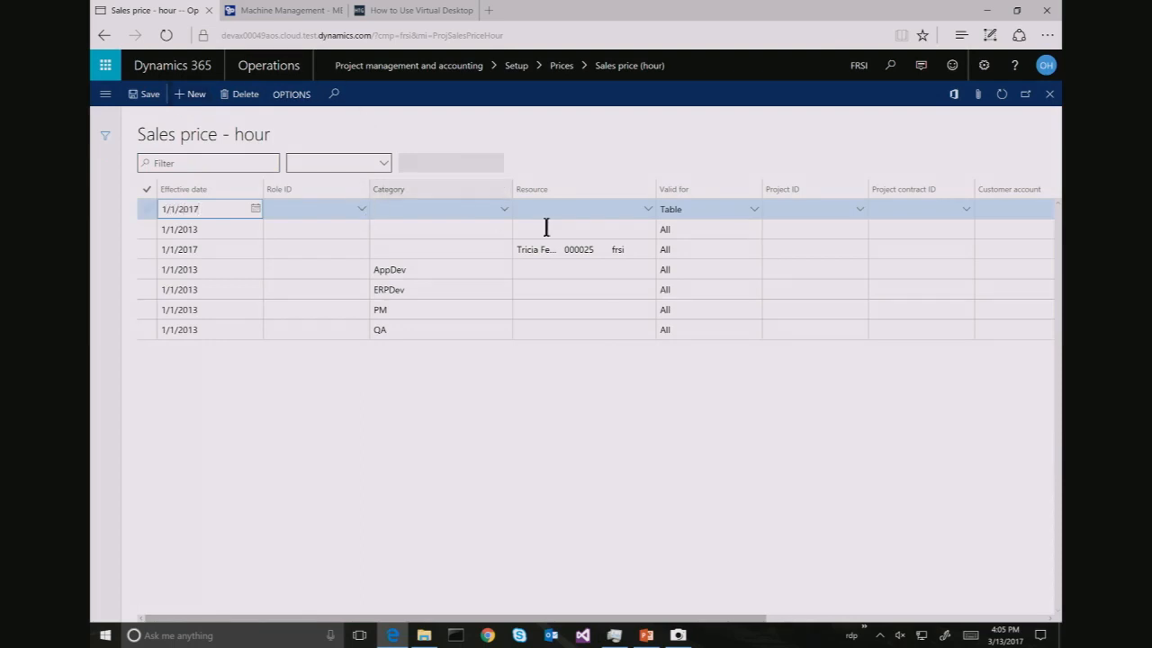
click(648, 216)
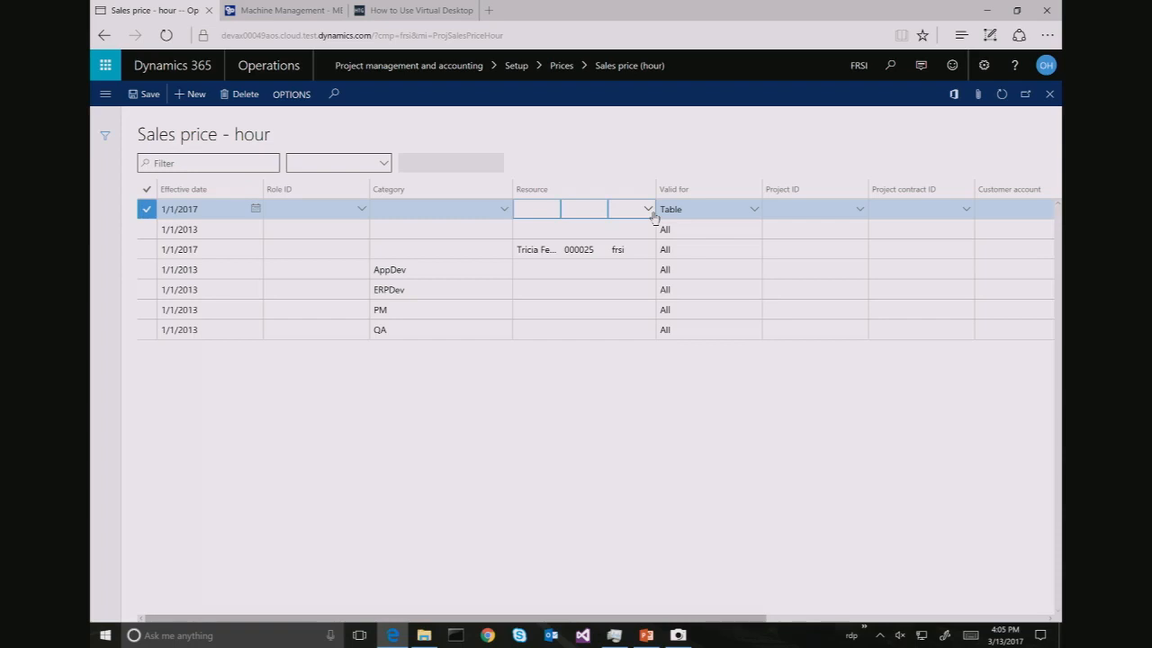
click(649, 213)
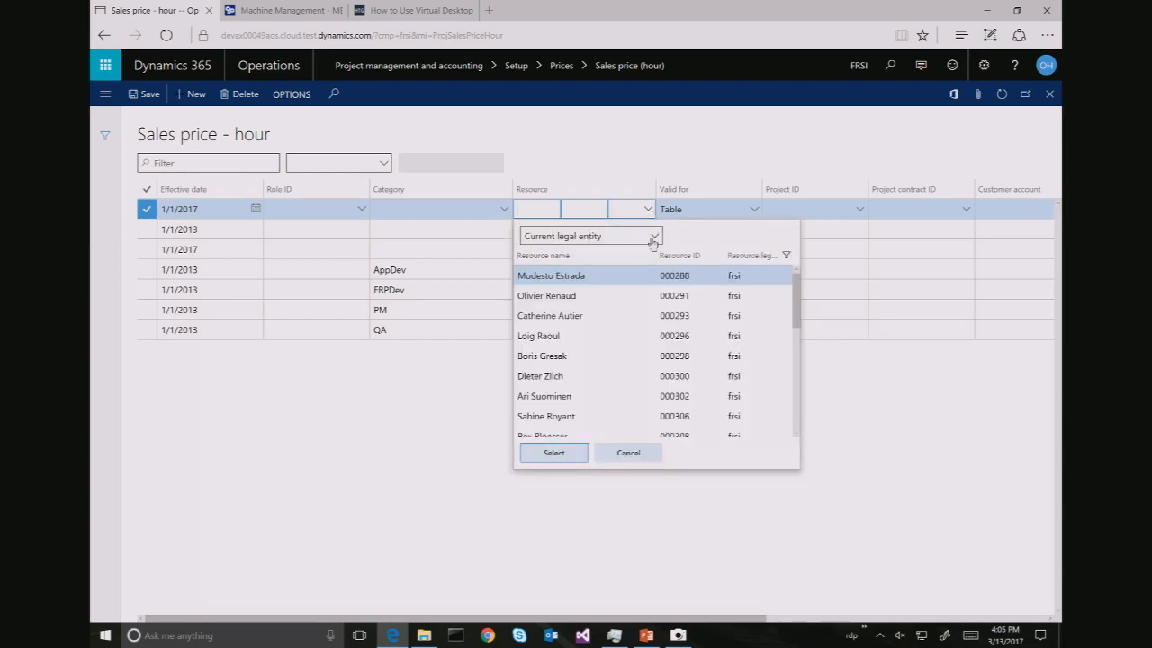
click(653, 236)
click(634, 259)
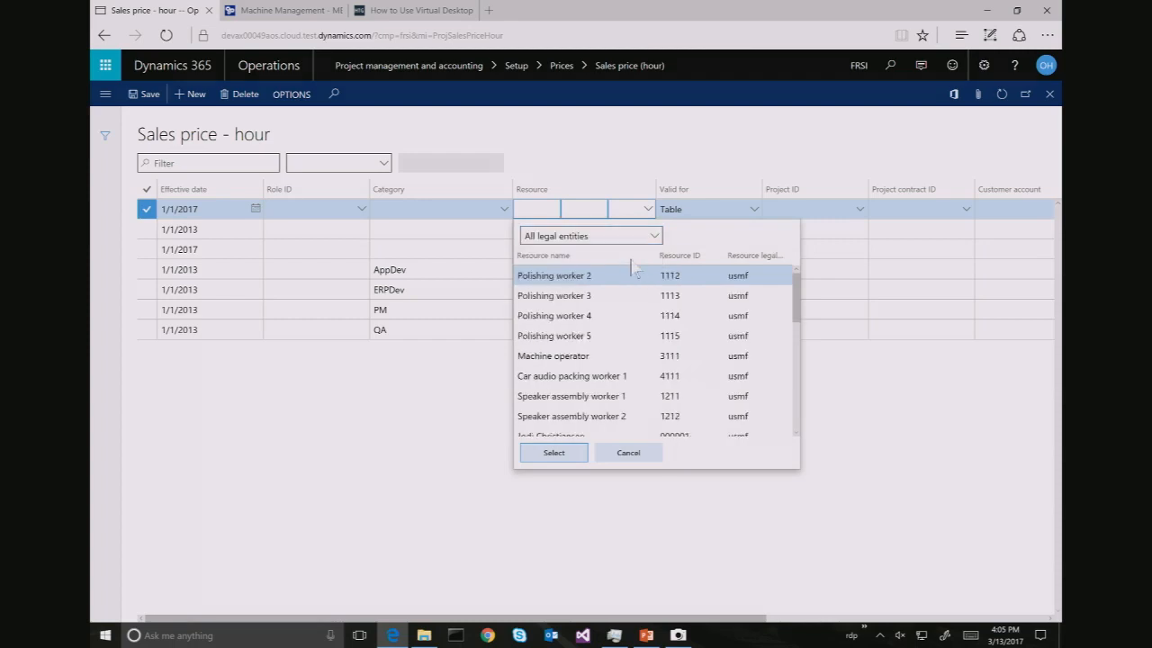
click(648, 258)
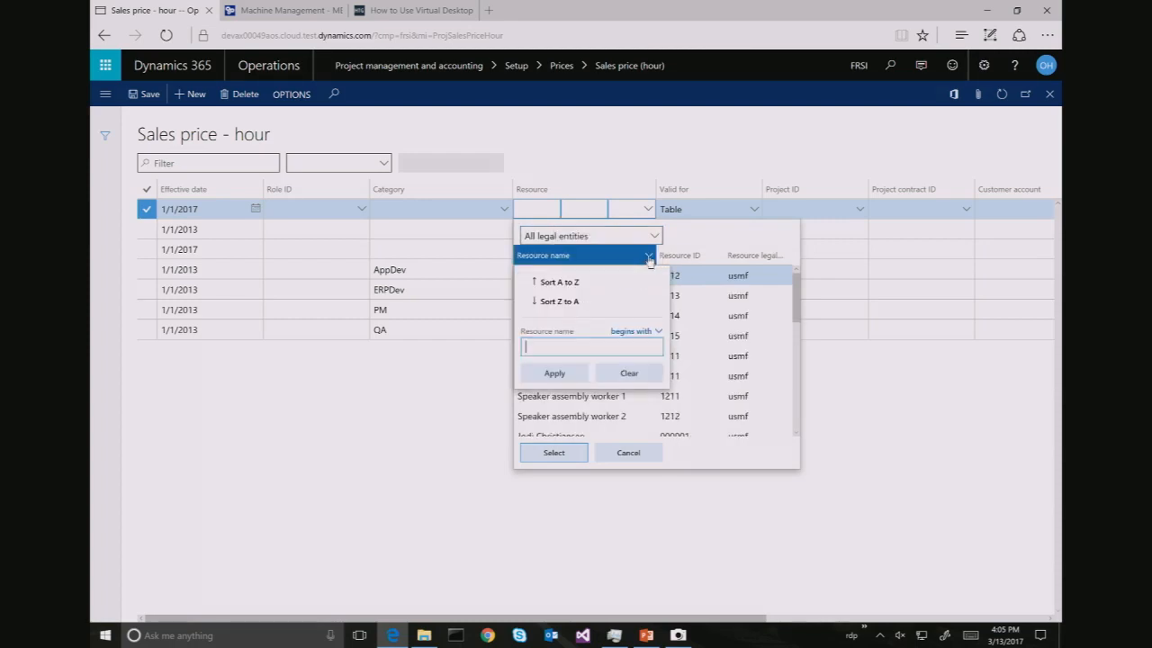
text(tricia)
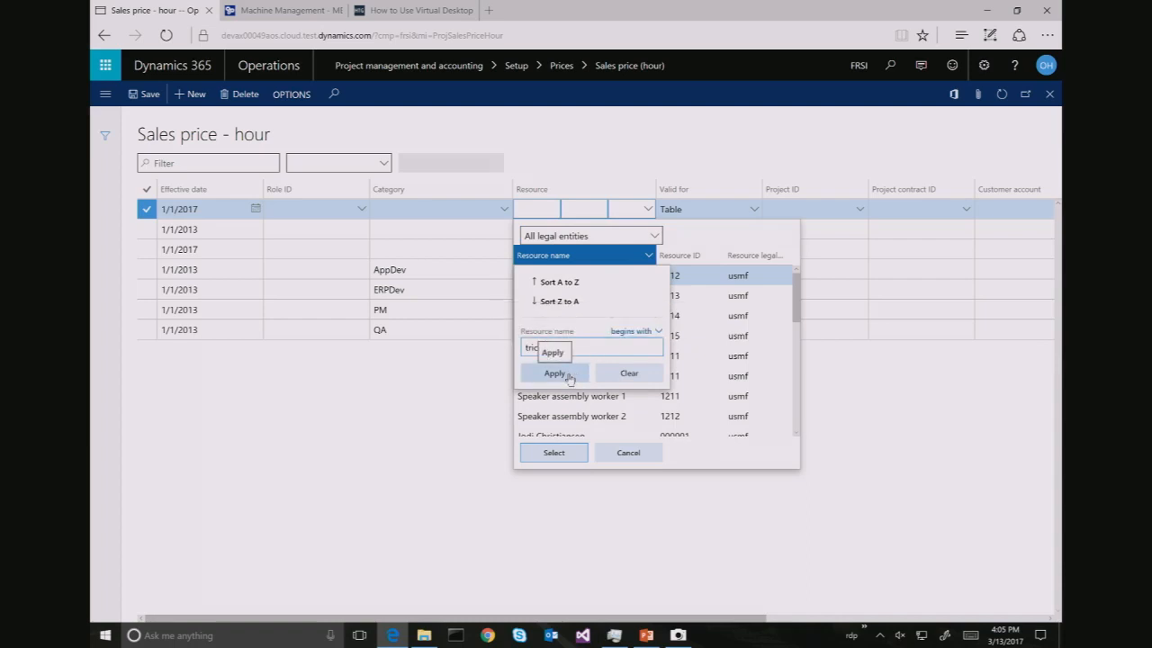
click(554, 373)
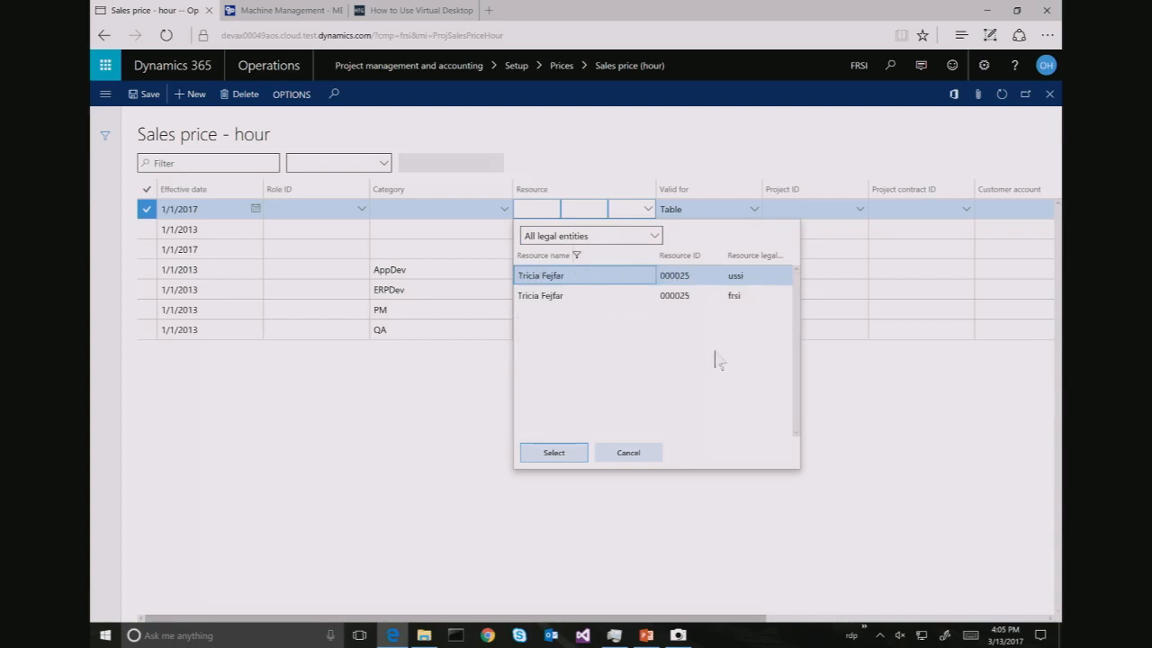
click(560, 454)
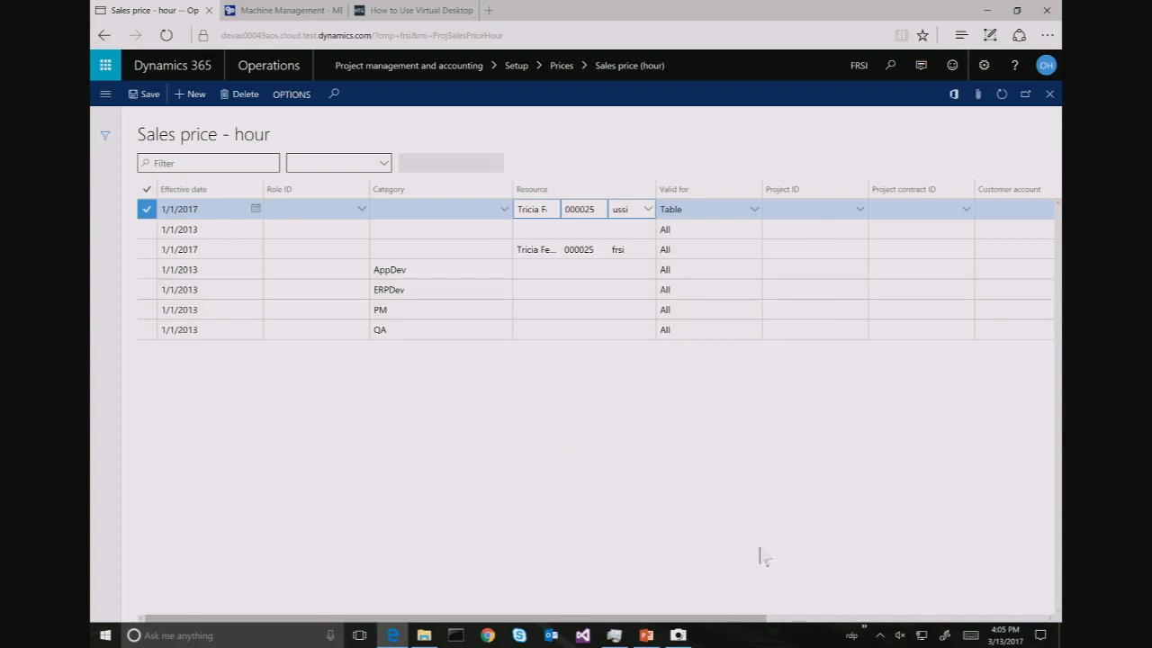
drag(728, 621, 1009, 594)
Set the new ussi price line's Valid for to All
click(807, 249)
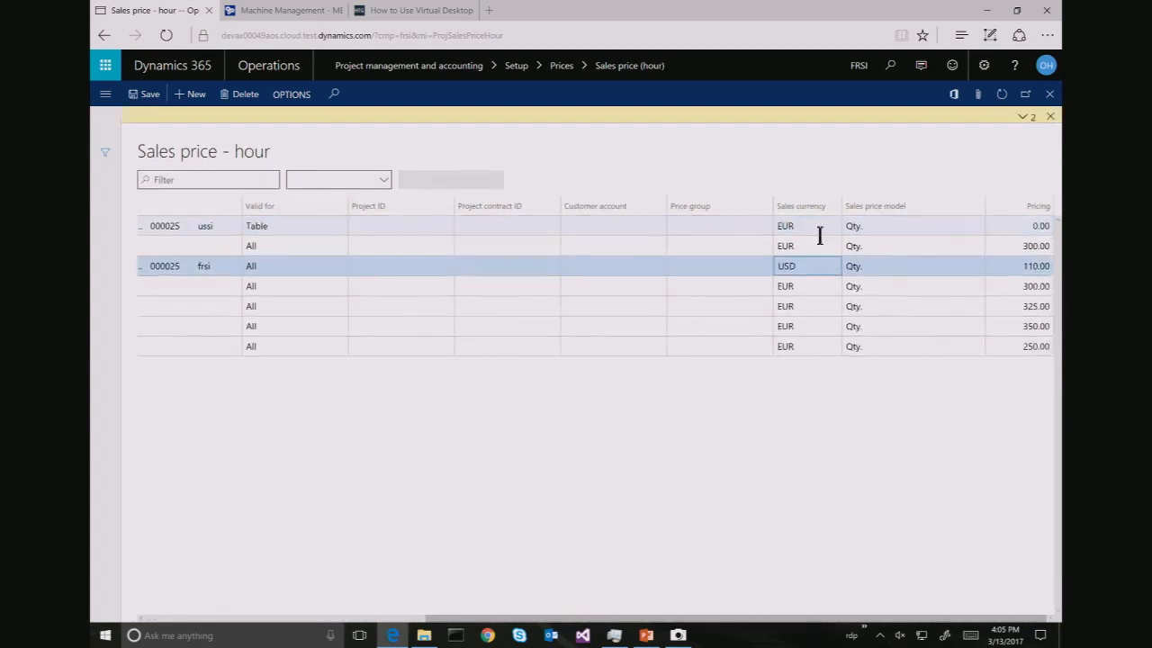
click(817, 227)
click(810, 206)
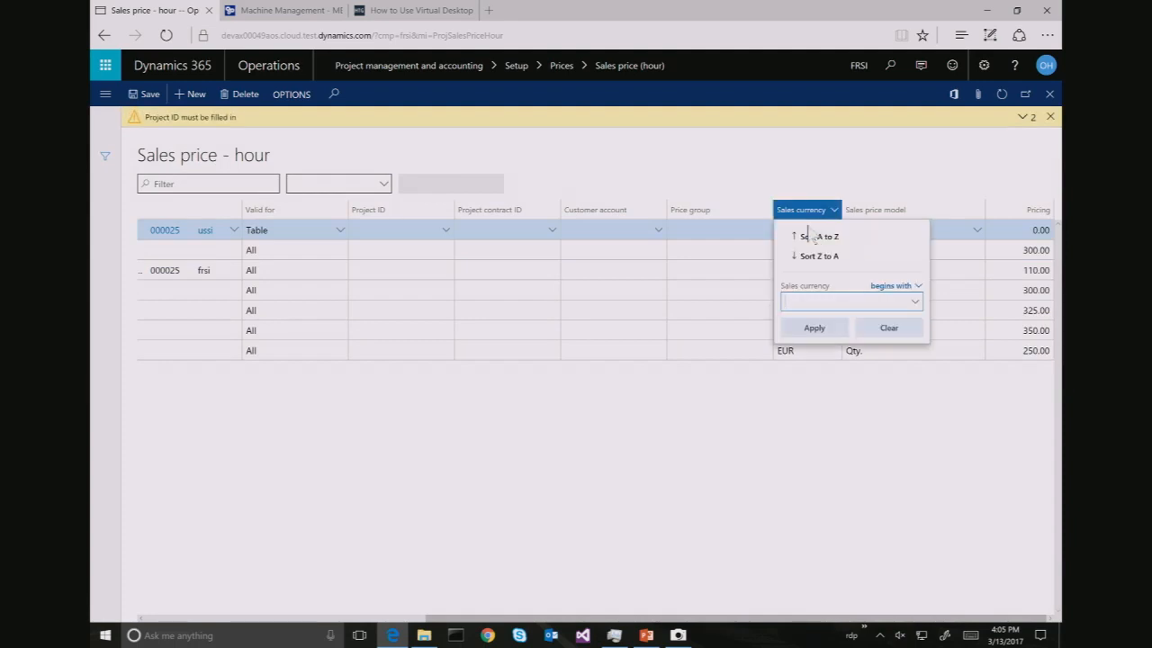
click(341, 236)
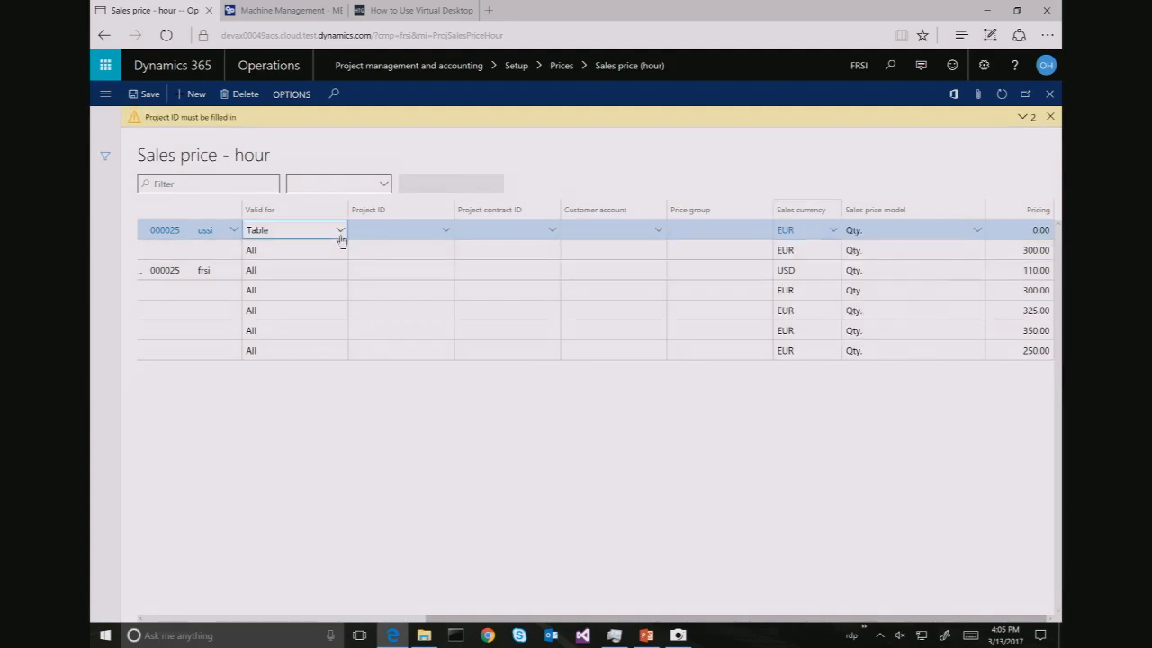
click(340, 233)
click(325, 289)
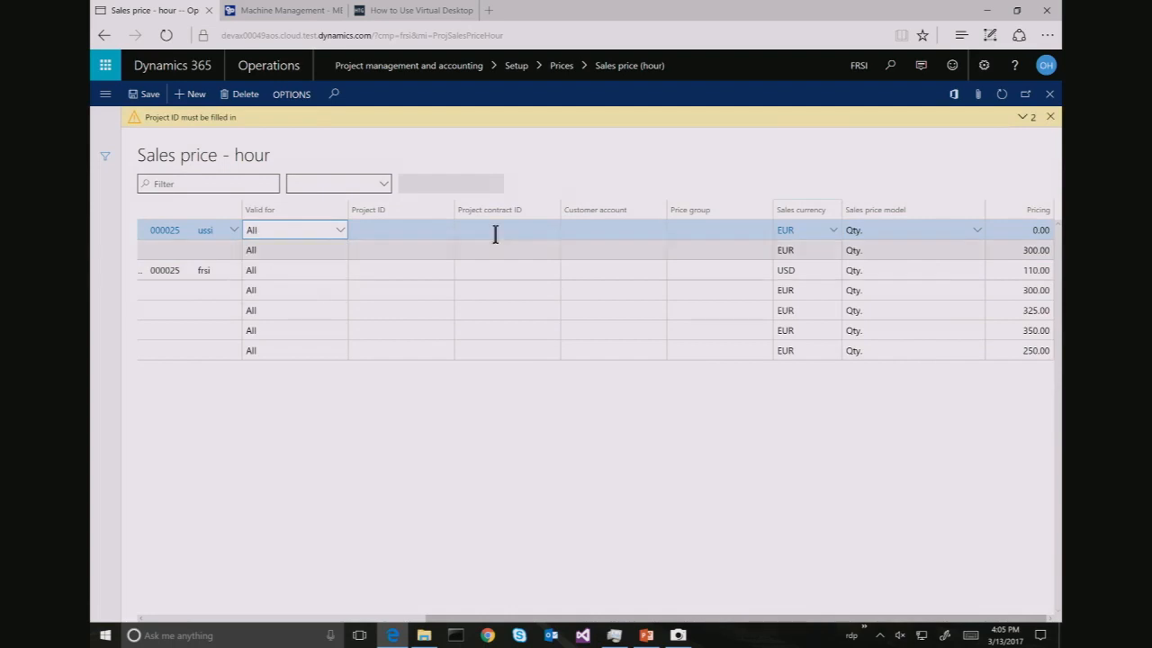
Set sales currency USD and price 125.00, then dismiss the Project ID warning
click(813, 229)
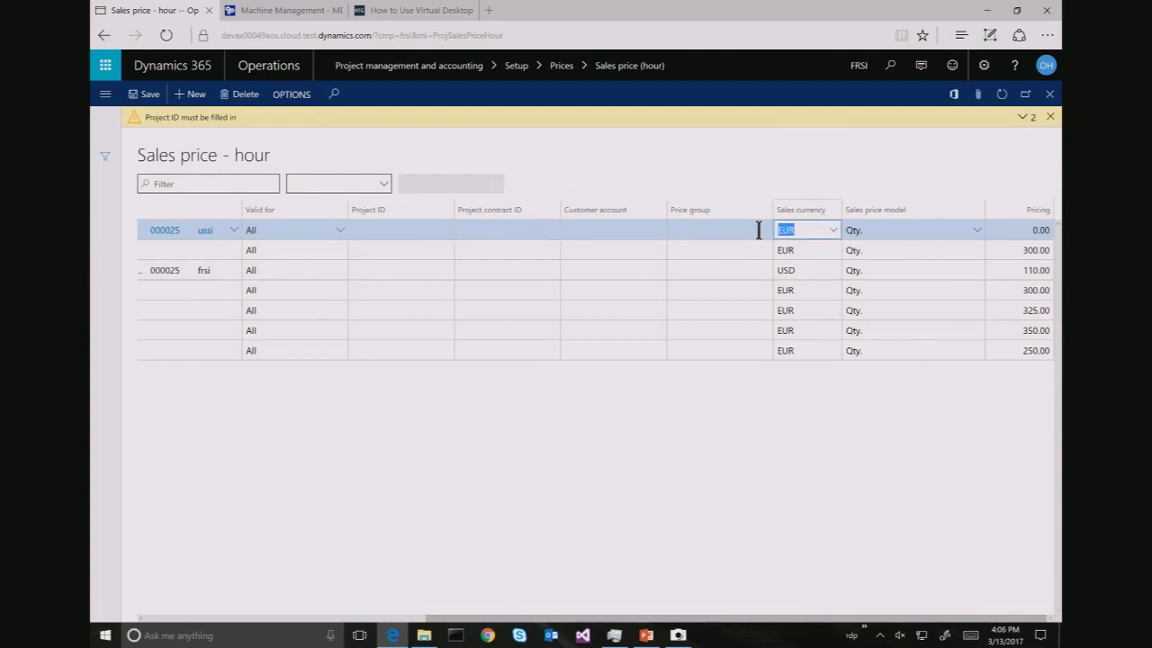
text(us)
key(Tab)
key(Tab)
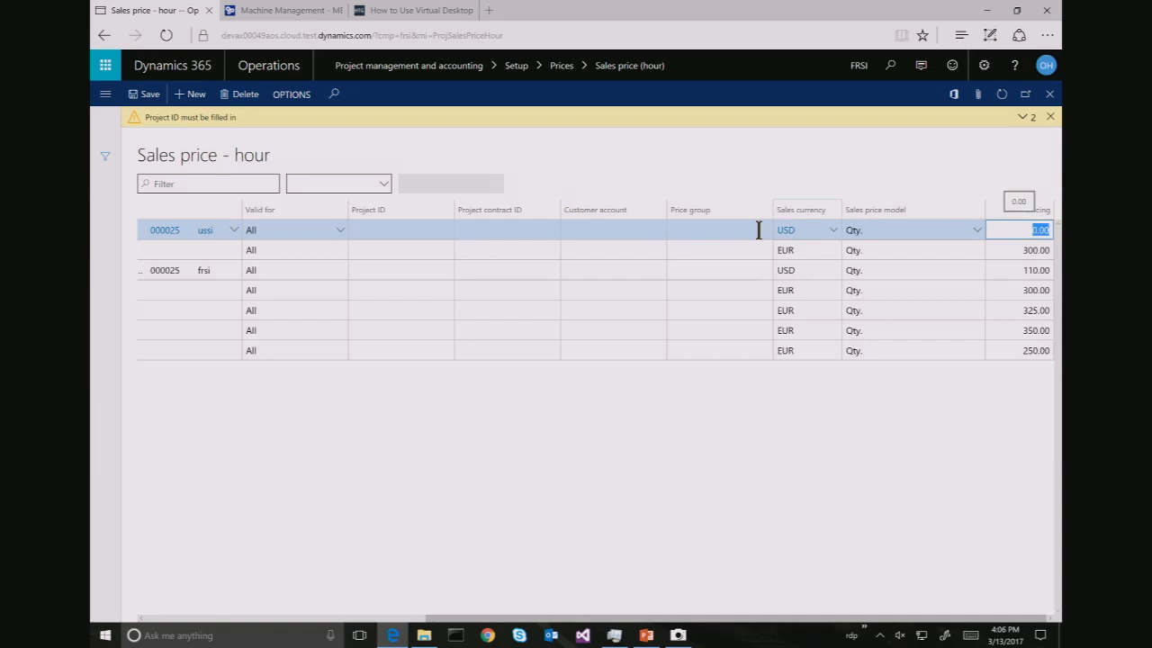
text(125)
key(Tab)
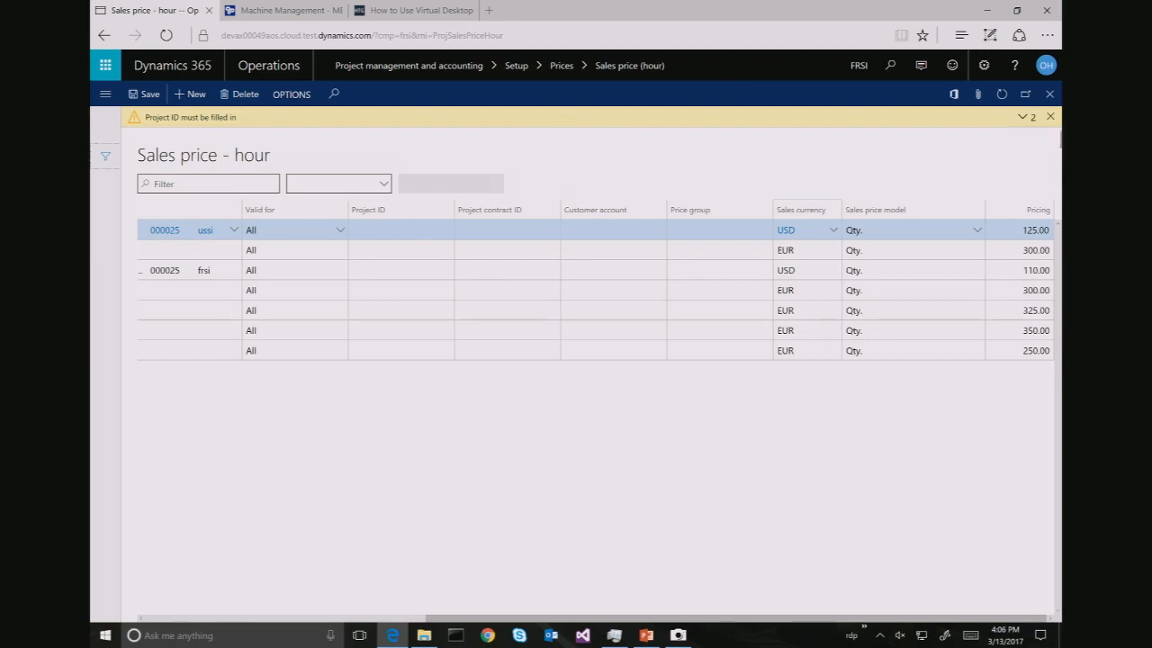
click(1049, 117)
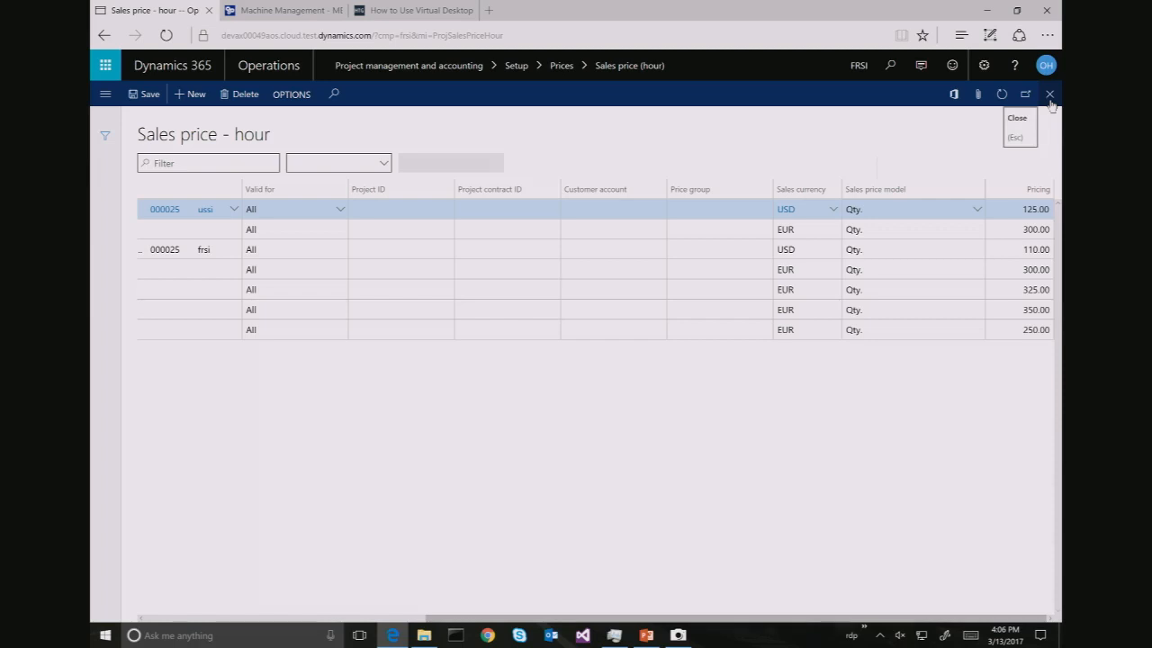
Close the price page and open Project management and accounting parameters
click(1050, 94)
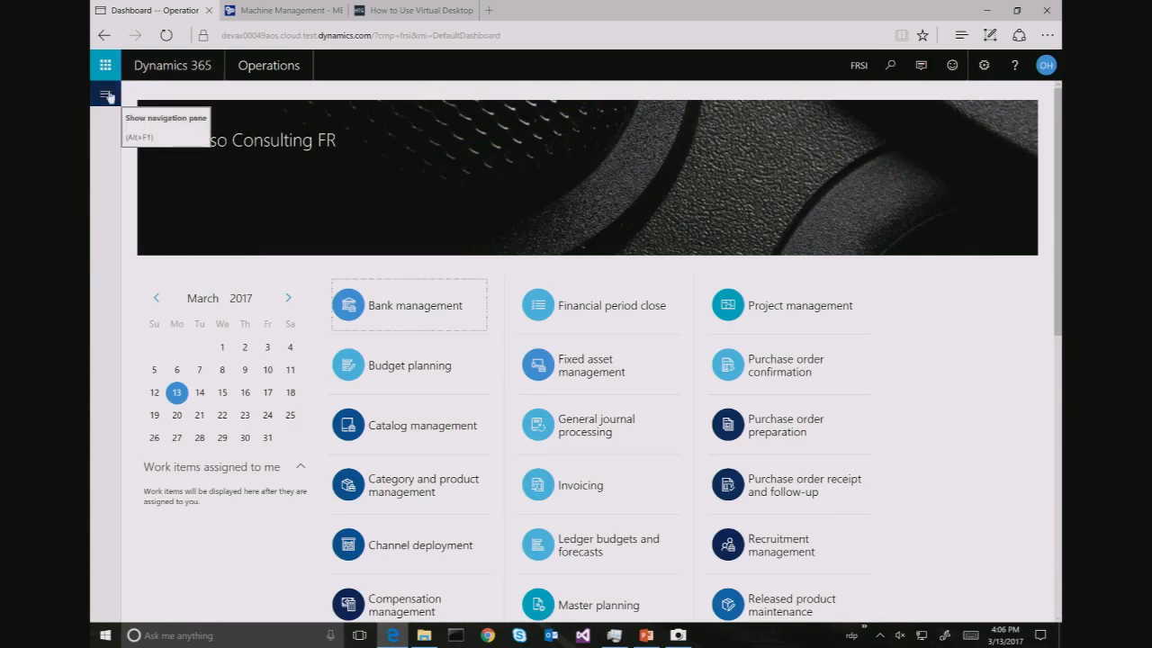
click(106, 96)
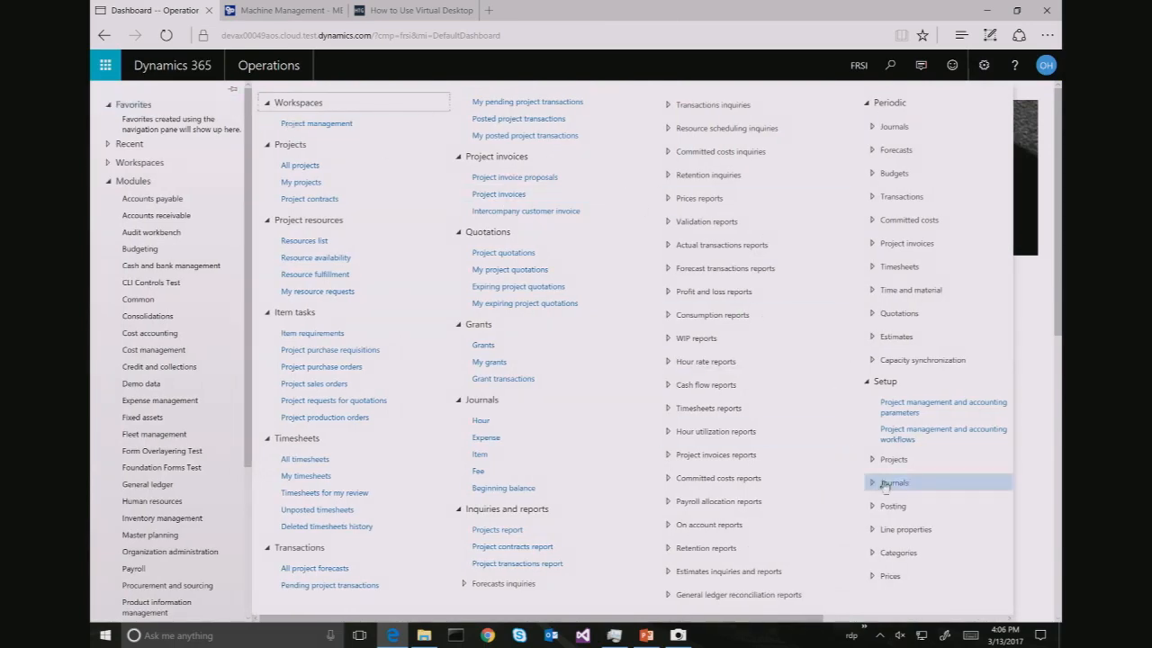
click(927, 416)
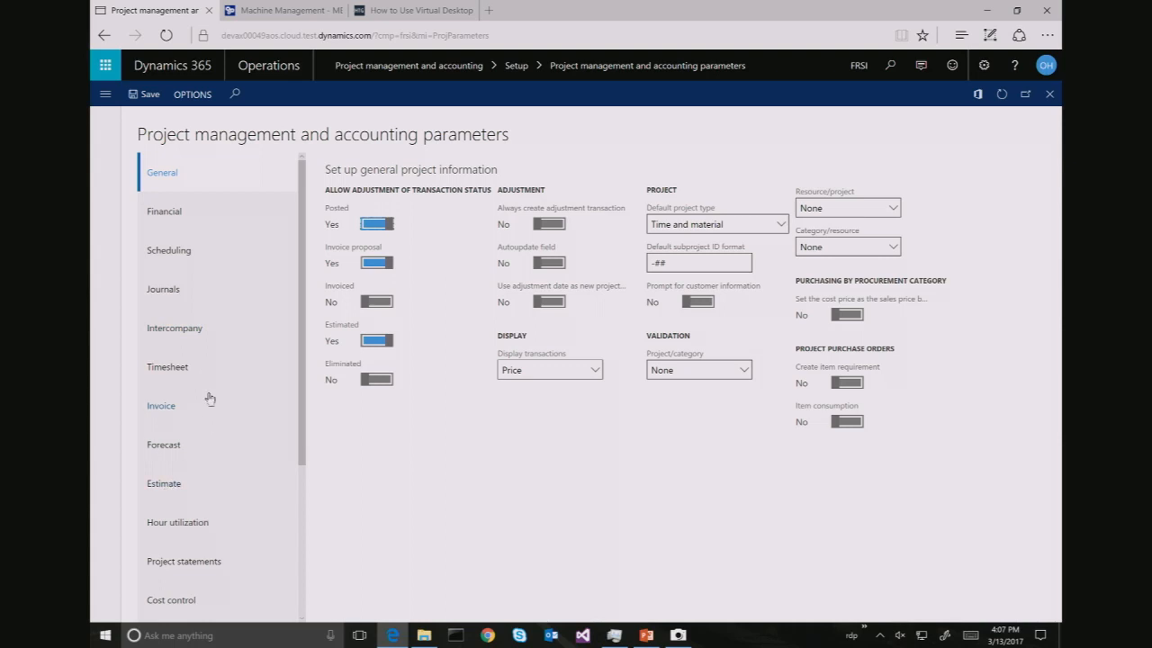
On the General tab, change Category/resource validation to Lookup
scroll(209, 398, down, 5)
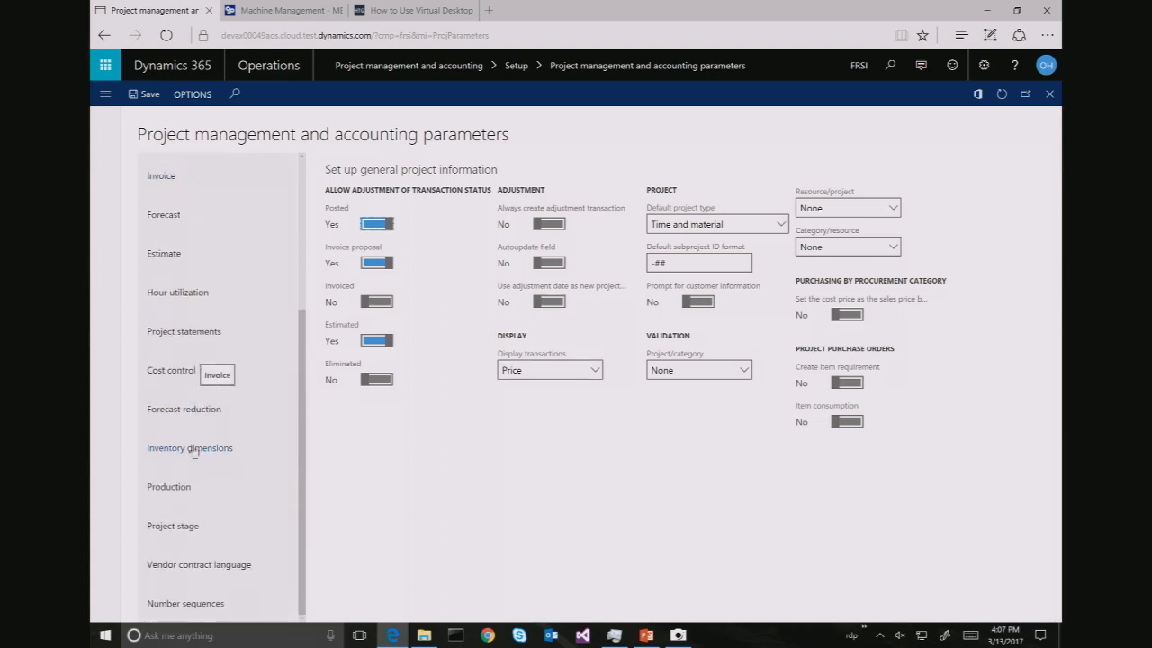
click(167, 486)
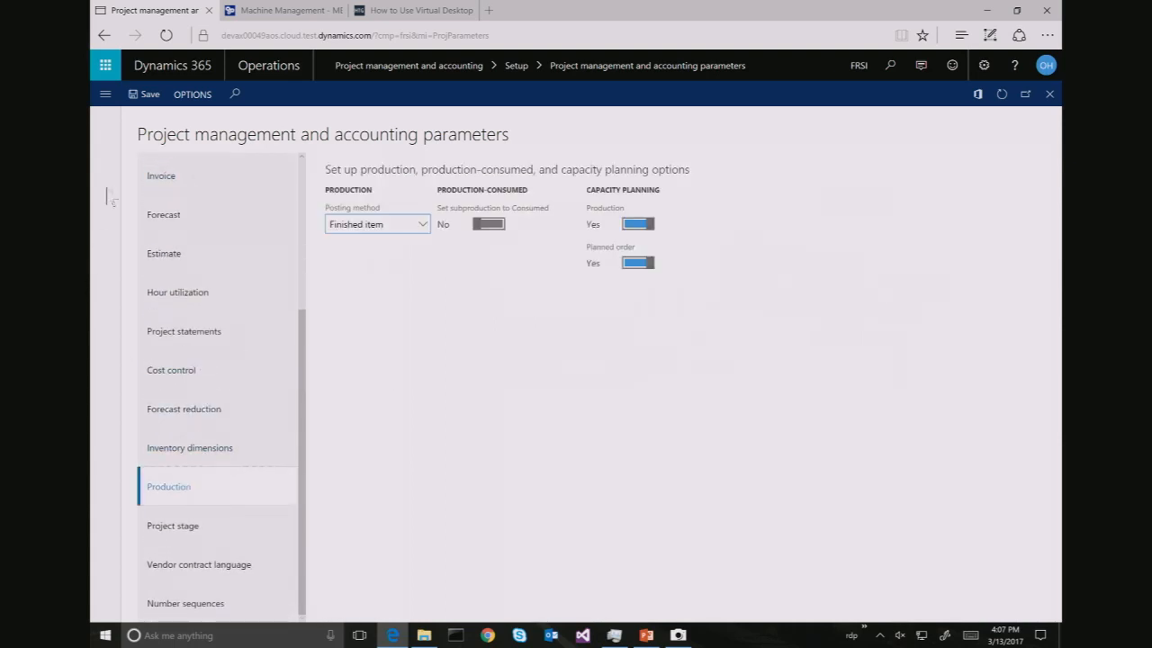
scroll(180, 198, up, 4)
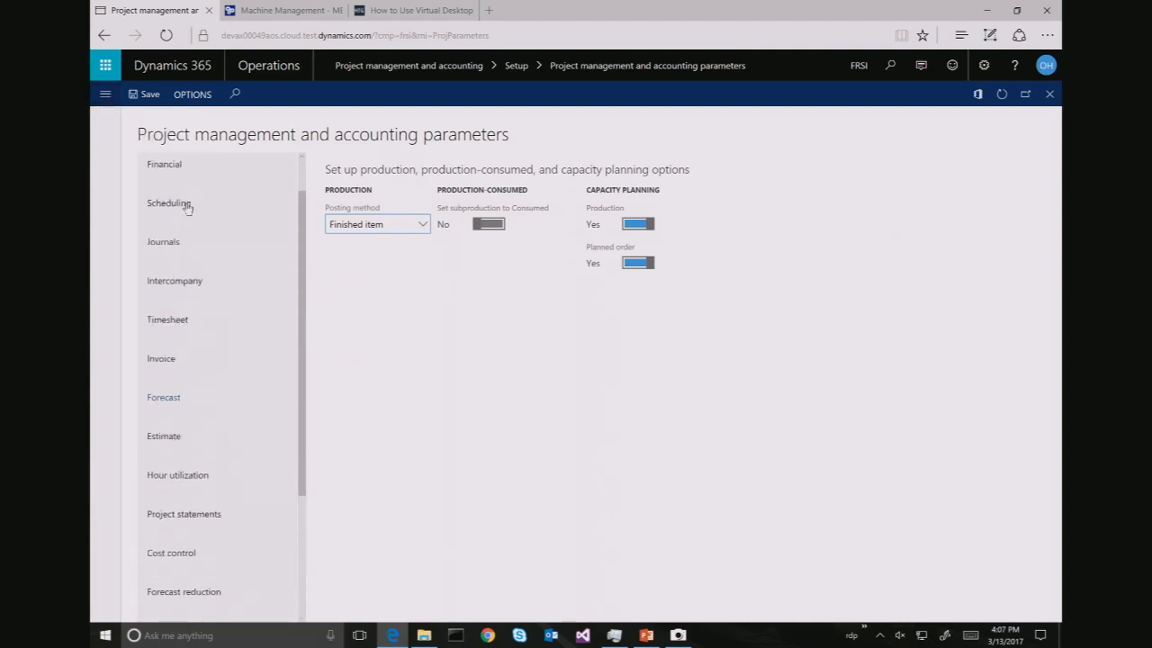
scroll(187, 208, up, 1)
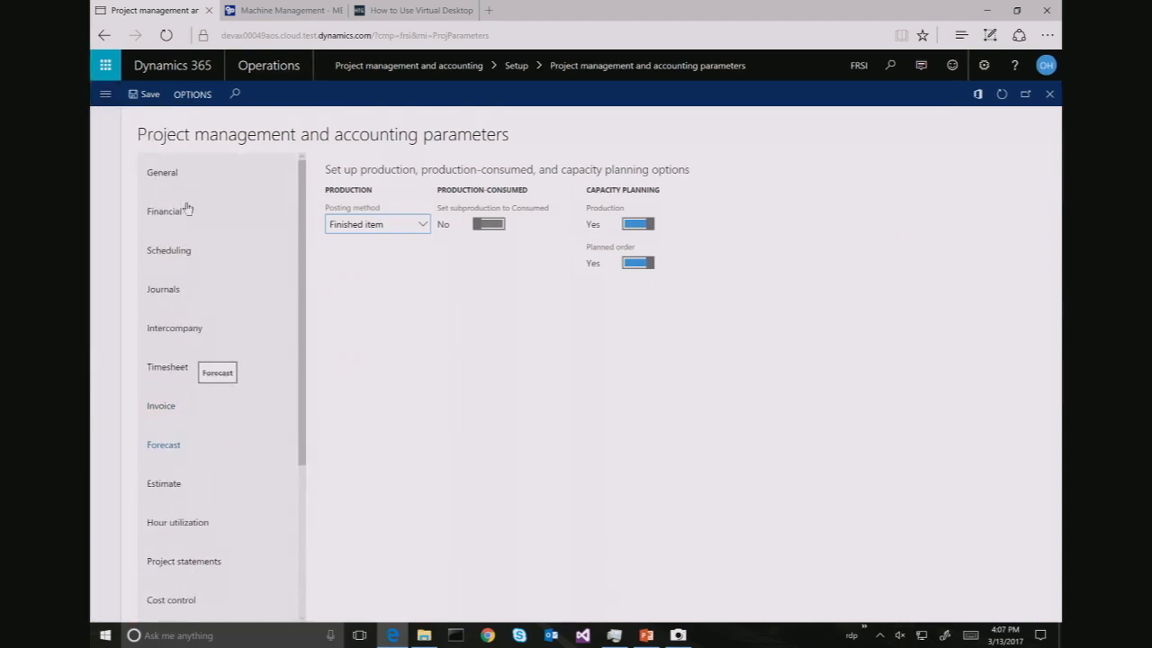
click(187, 209)
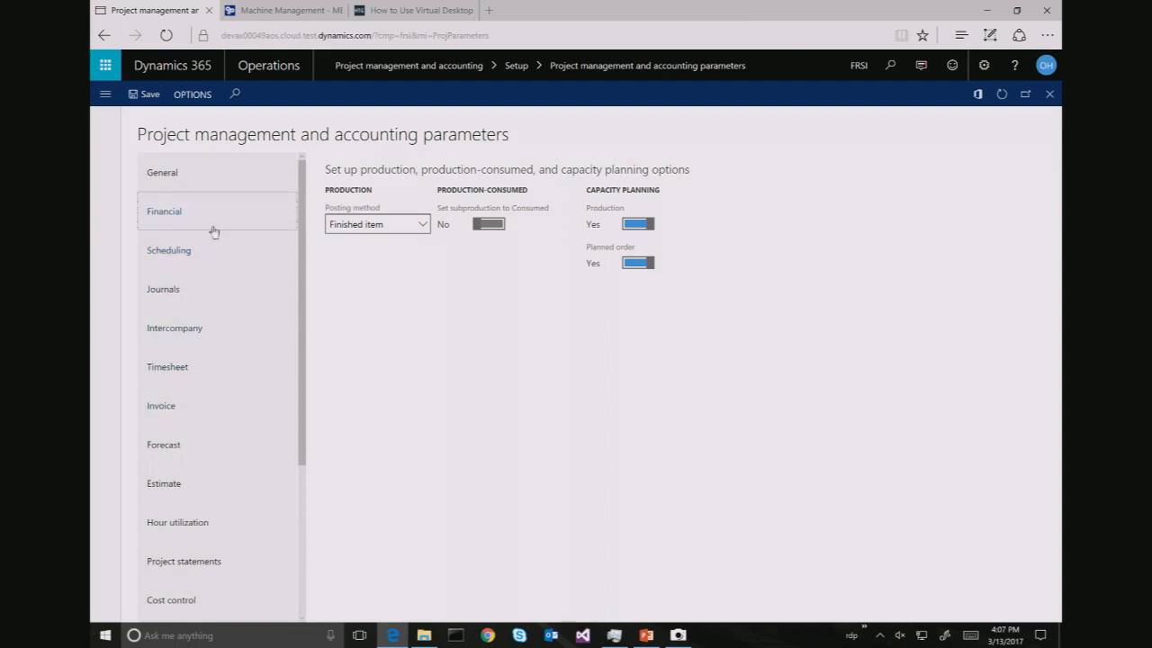
click(180, 178)
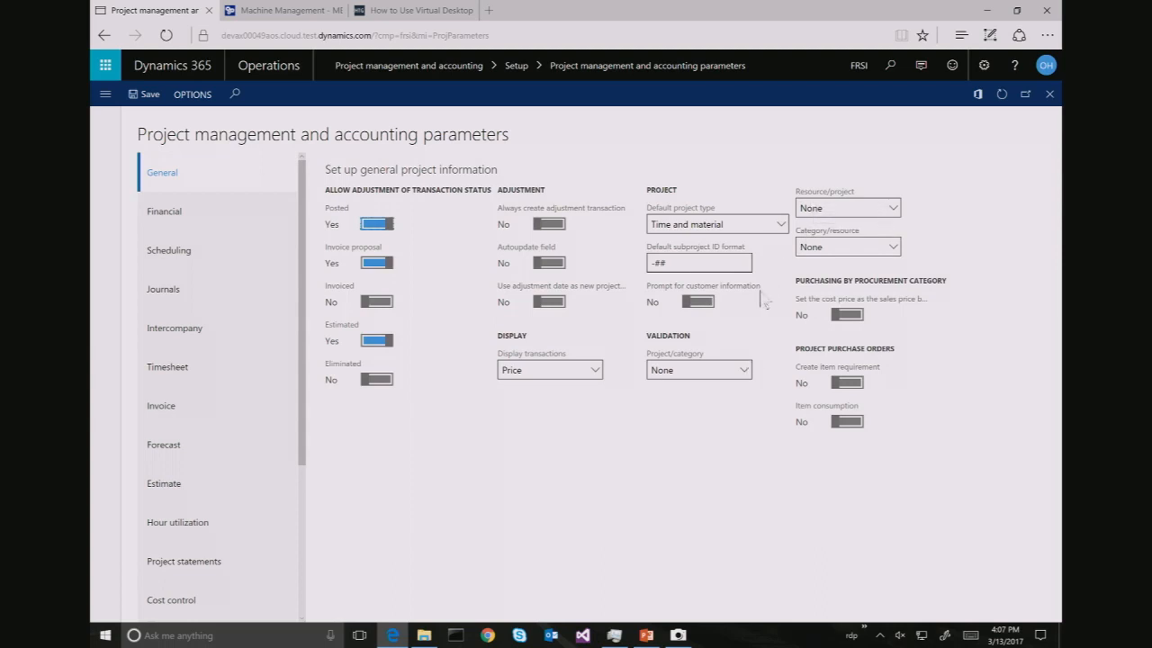
click(893, 249)
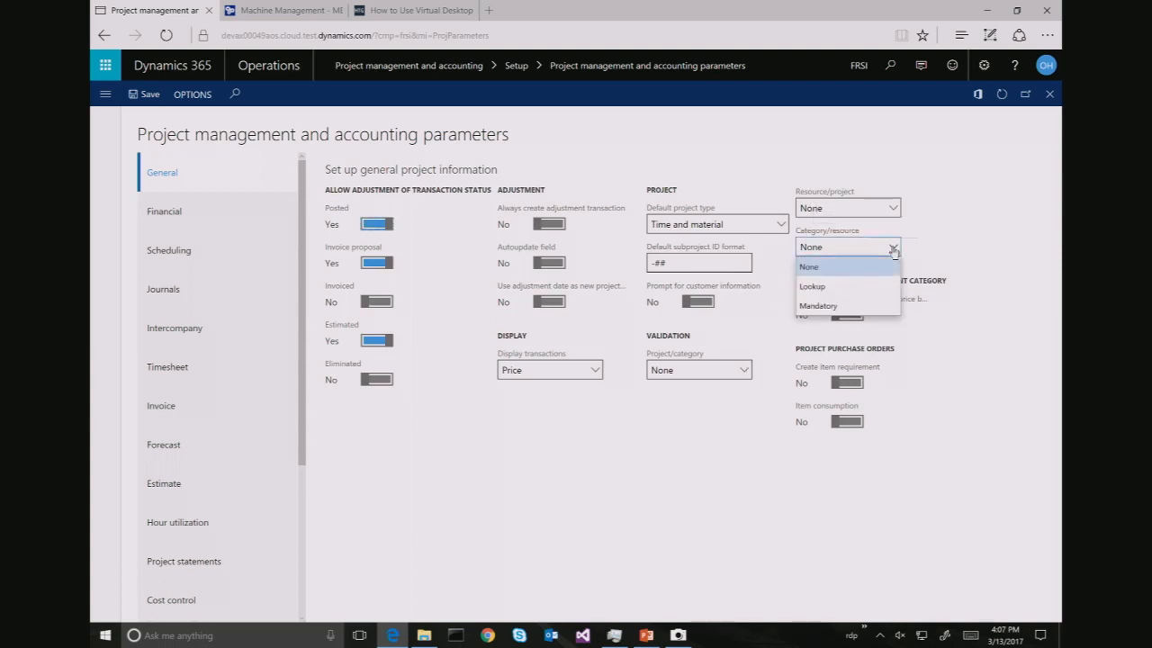
click(867, 287)
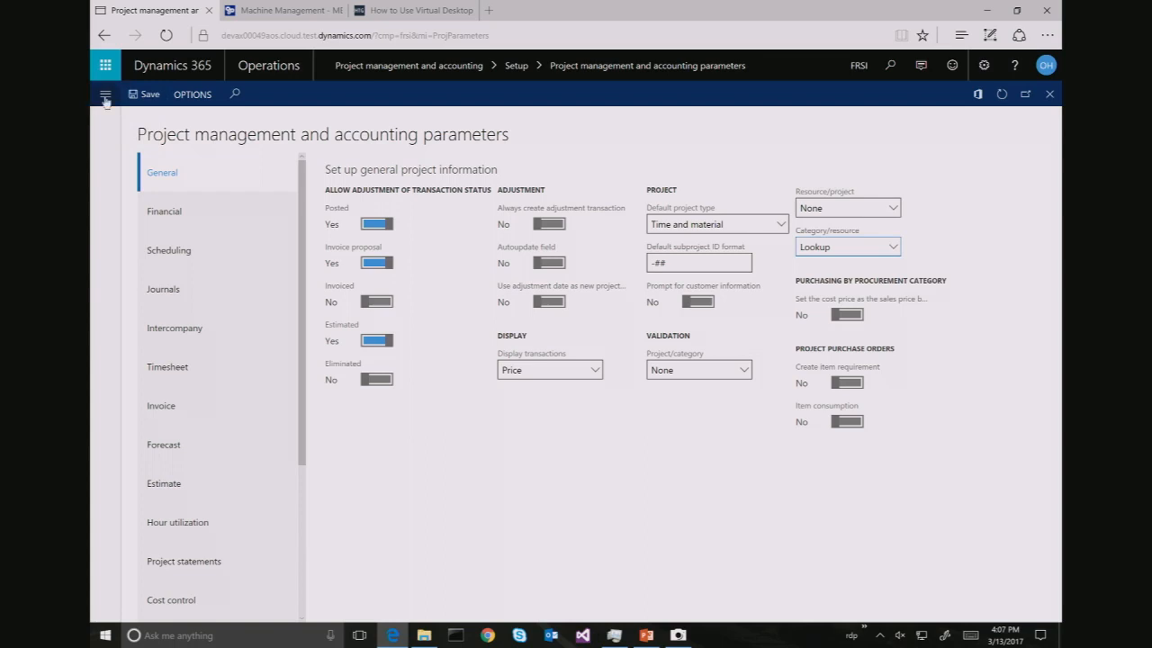
Open Resource/category validation groups from Setup > Validation in the navigation pane
click(105, 96)
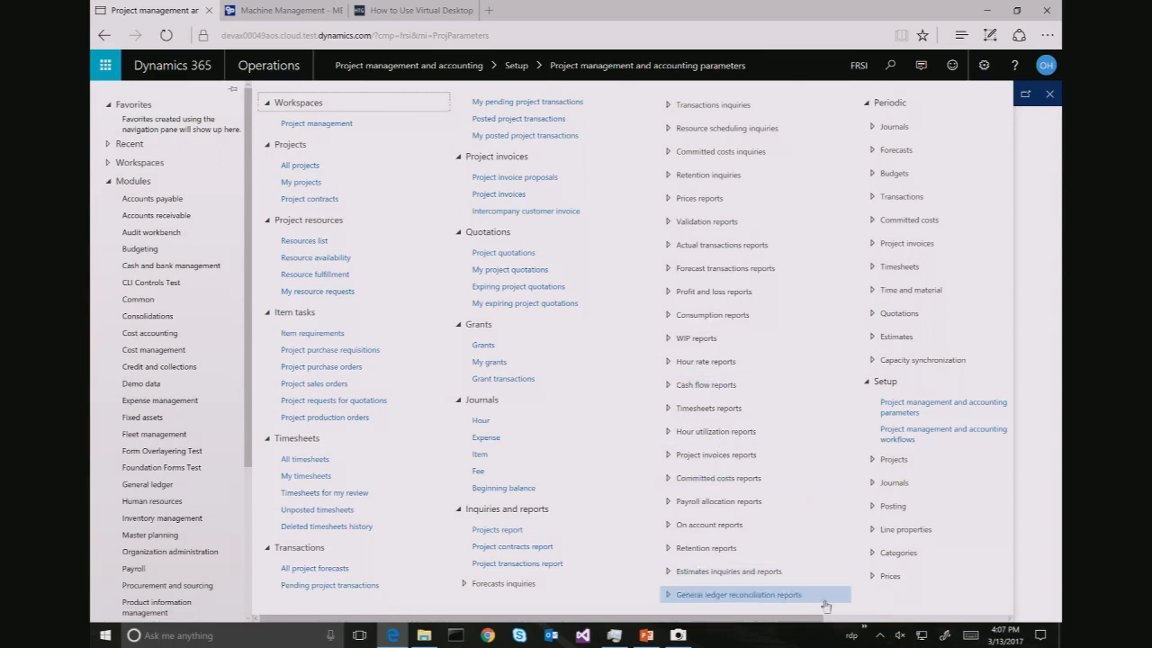
click(864, 619)
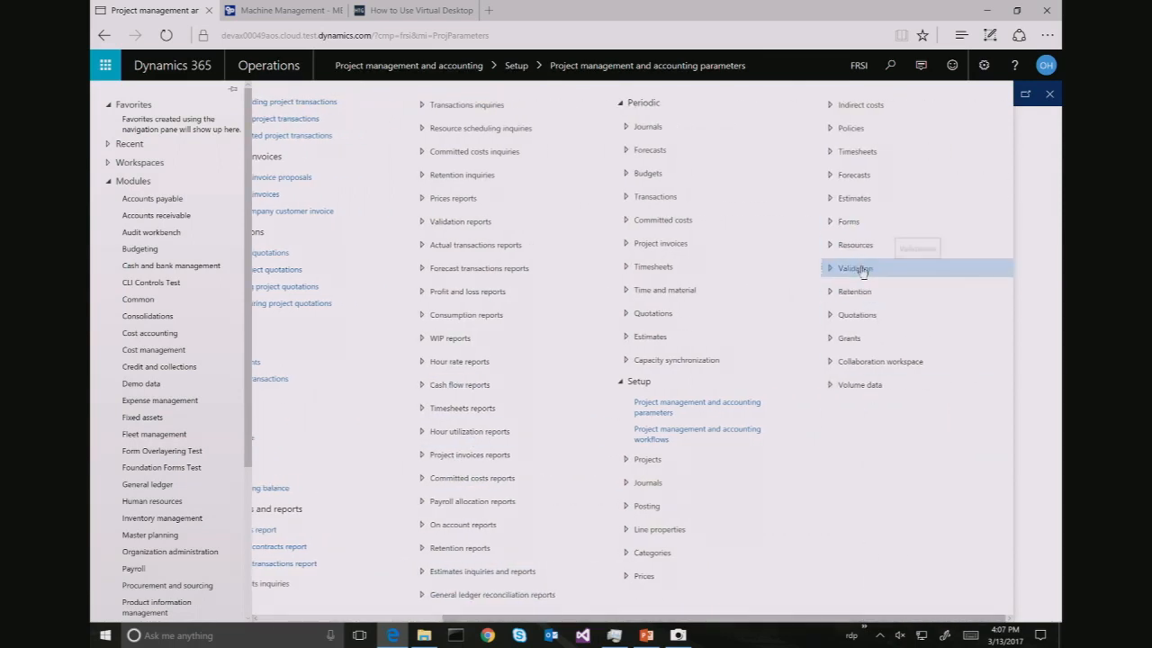
click(860, 267)
click(877, 322)
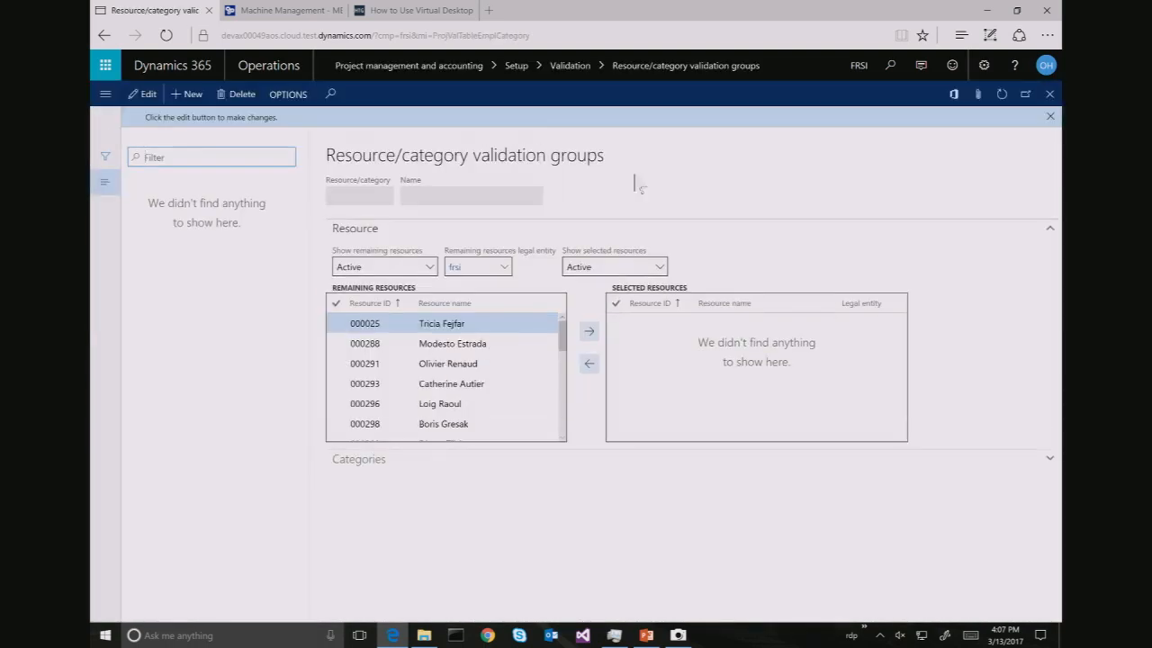
Create a new validation group with ID One and name 'One Group'
click(191, 94)
text(b)
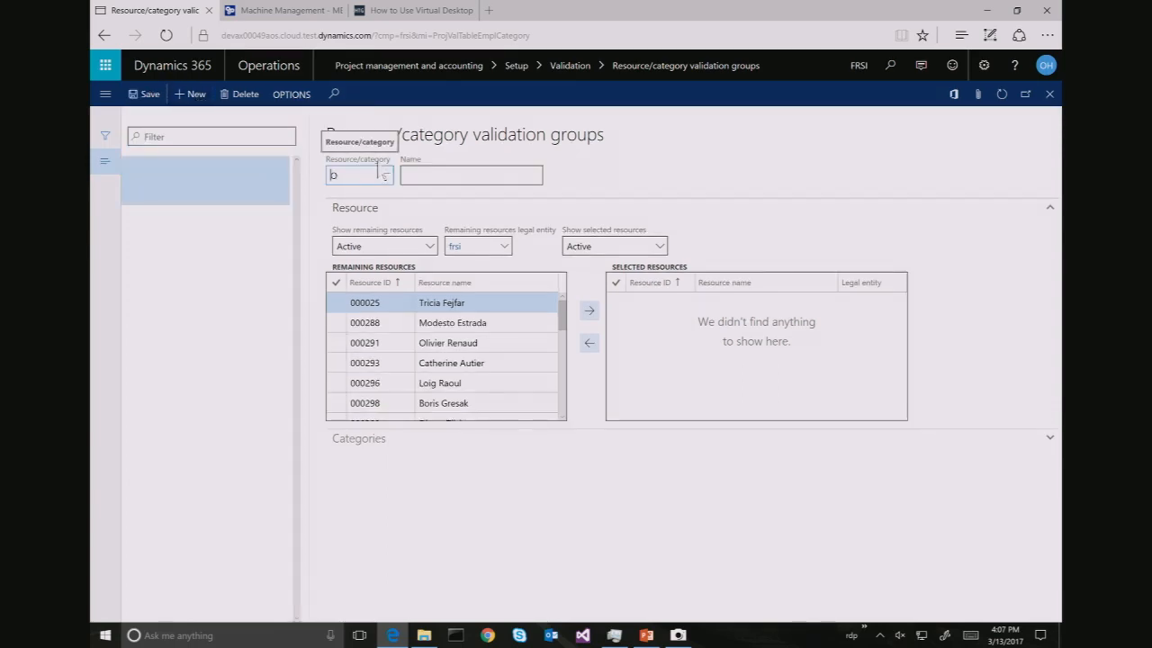
text(ne)
key(Tab)
text(On)
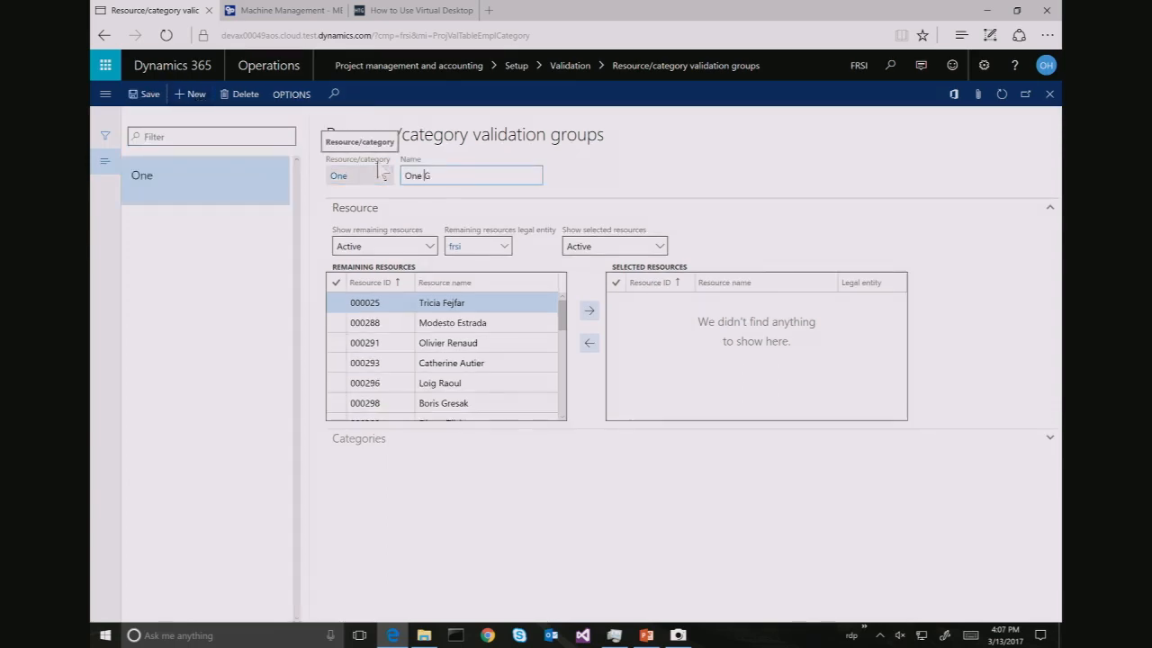
text(e Group)
key(Tab)
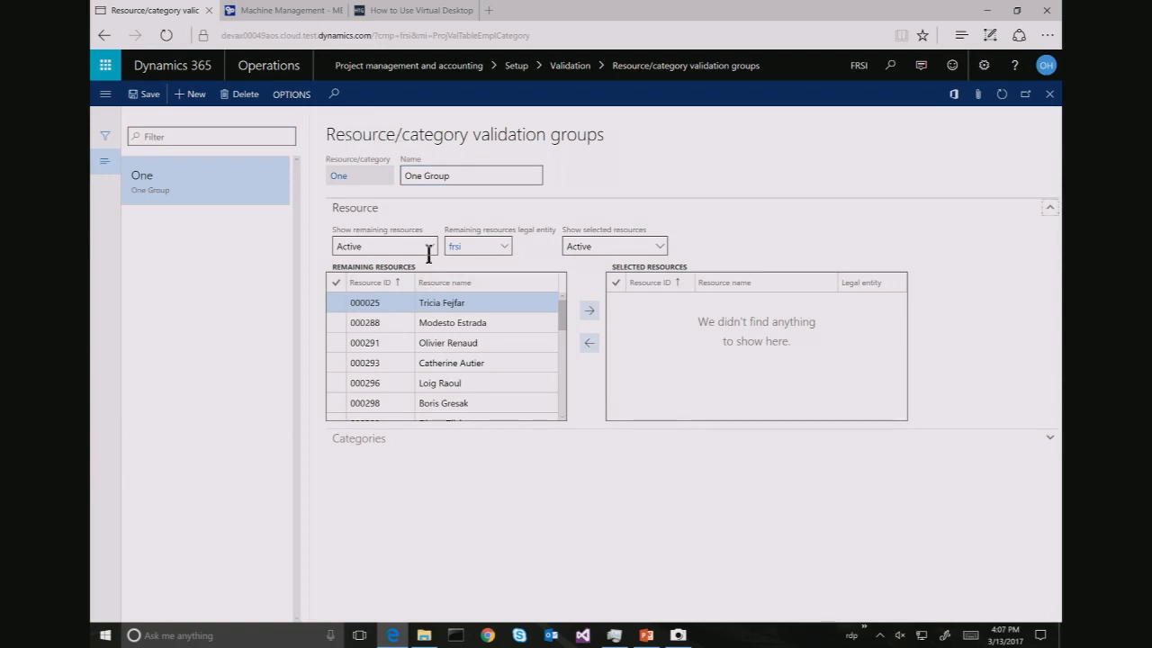
Add resource 000025 to the group from both the frsi and USSI legal entities
click(591, 313)
click(456, 246)
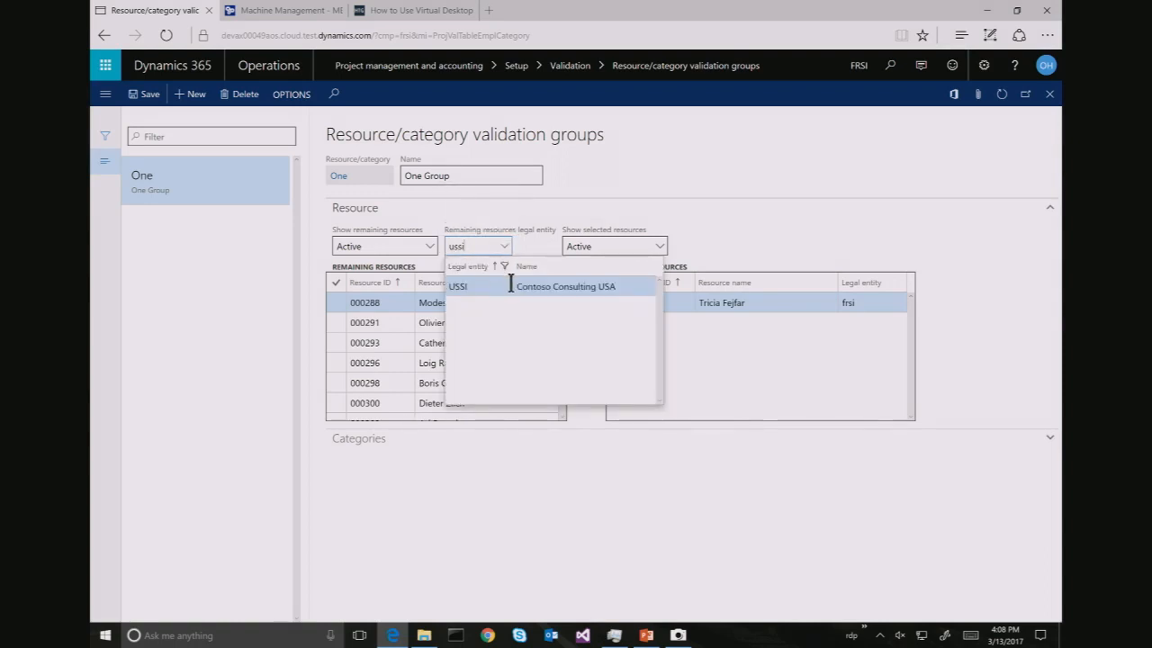
click(513, 289)
click(489, 342)
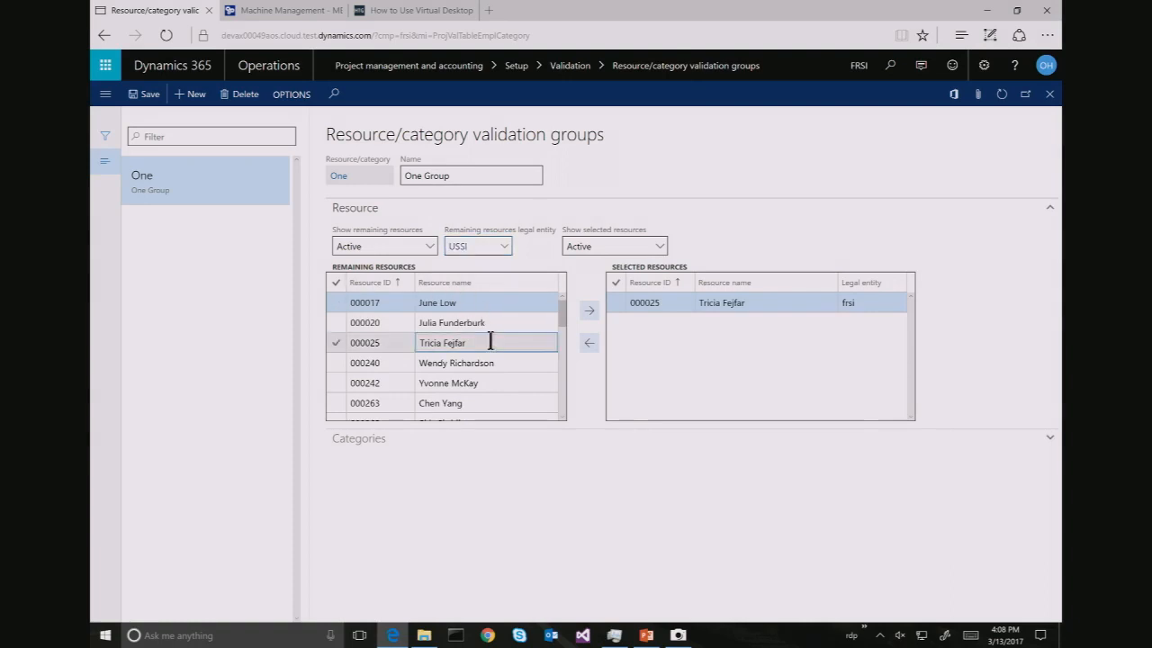
click(592, 312)
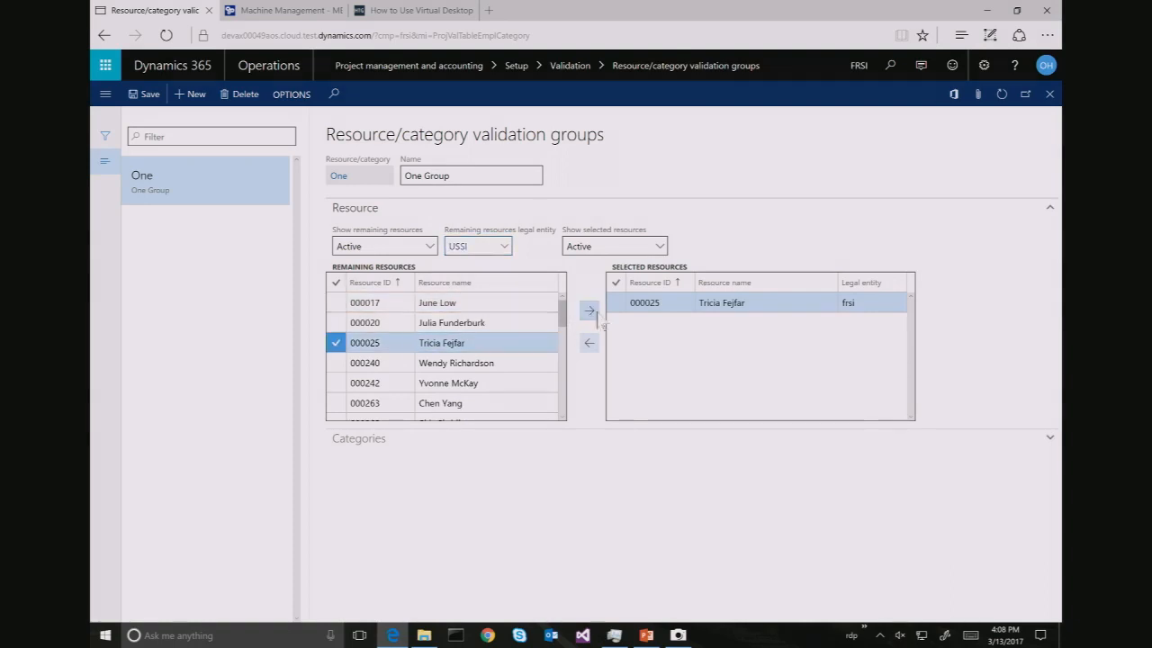
click(589, 311)
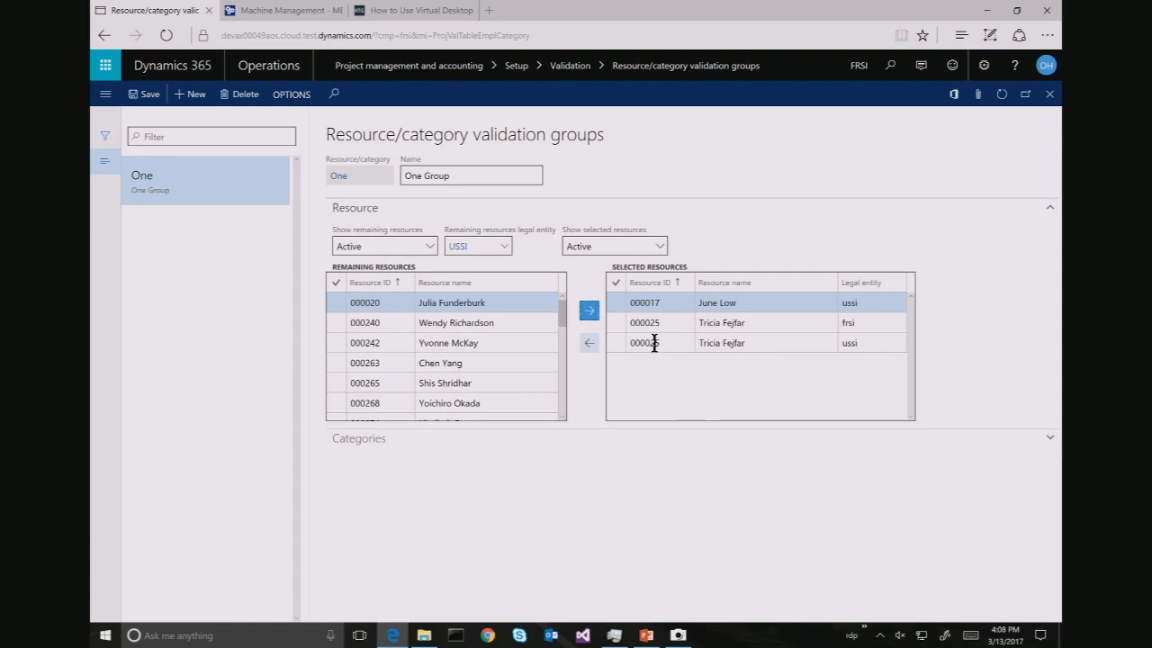
click(590, 346)
click(378, 441)
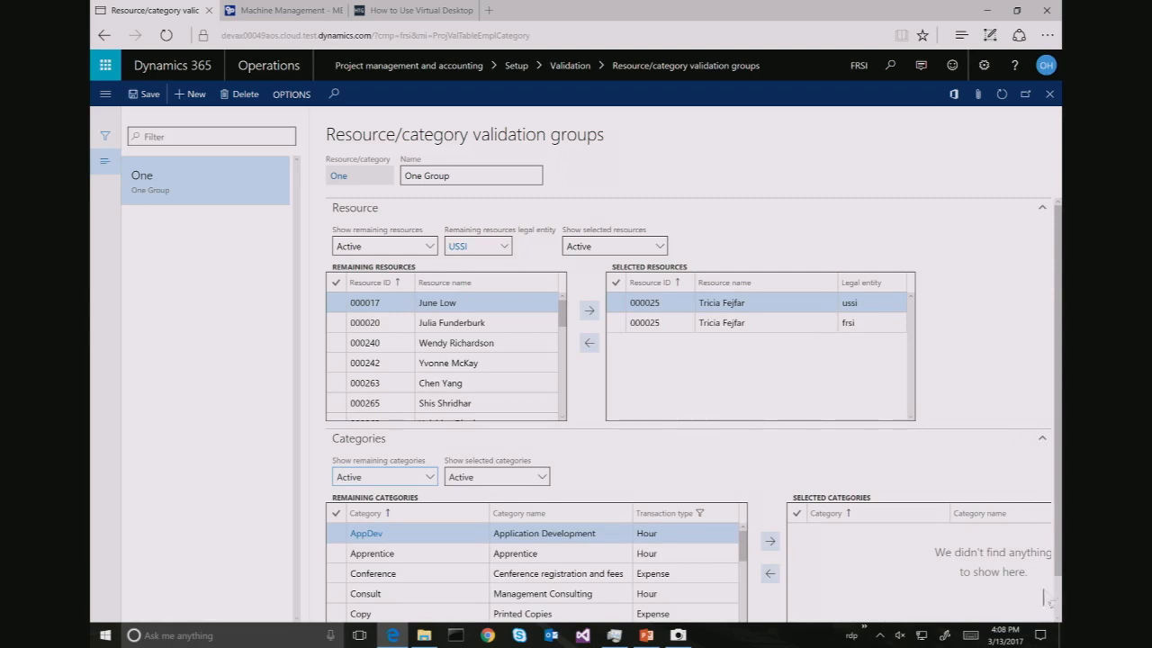
Move the Consult, PM and AppDev categories into the group's selected categories
scroll(1046, 599, down, 1)
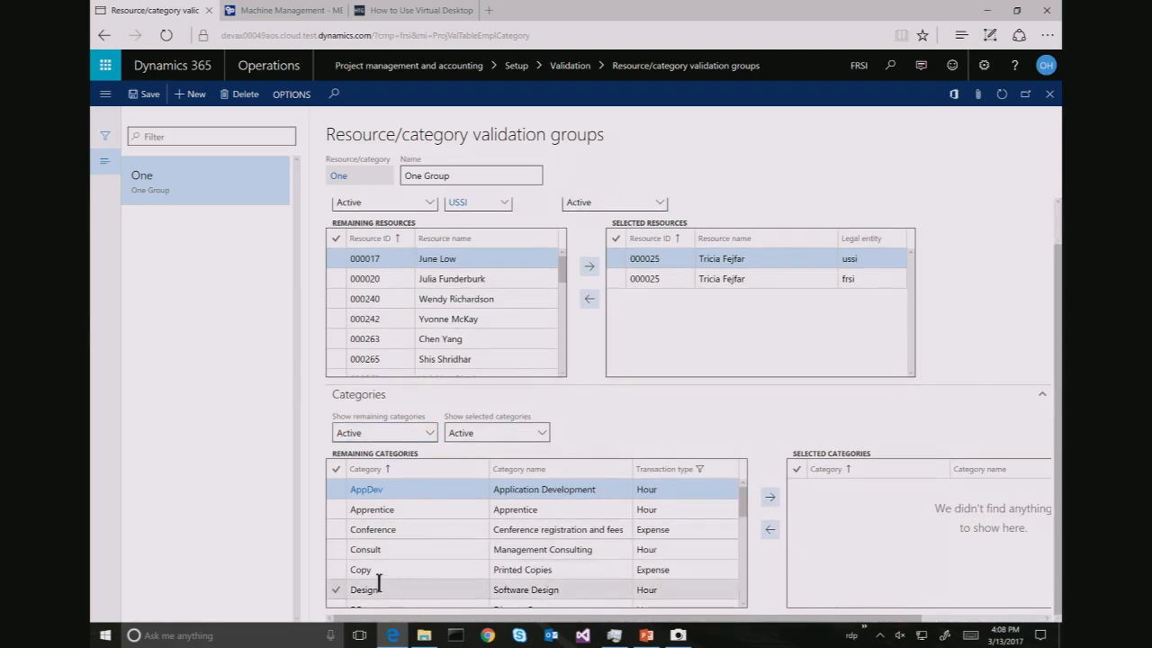
click(336, 551)
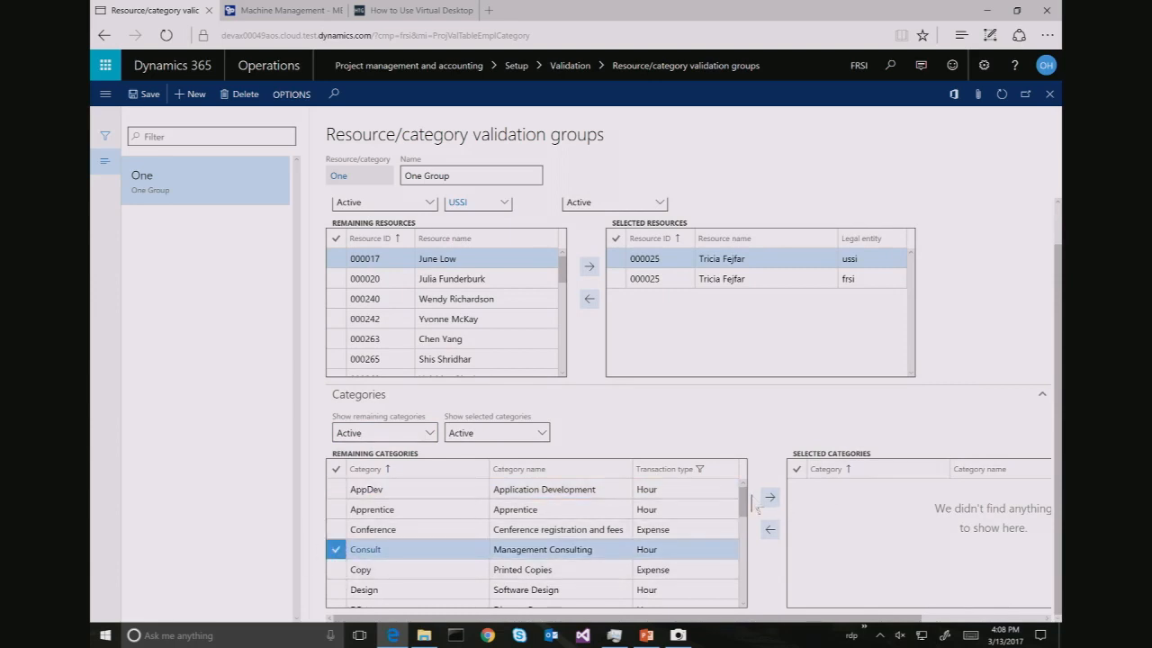
drag(743, 511, 738, 565)
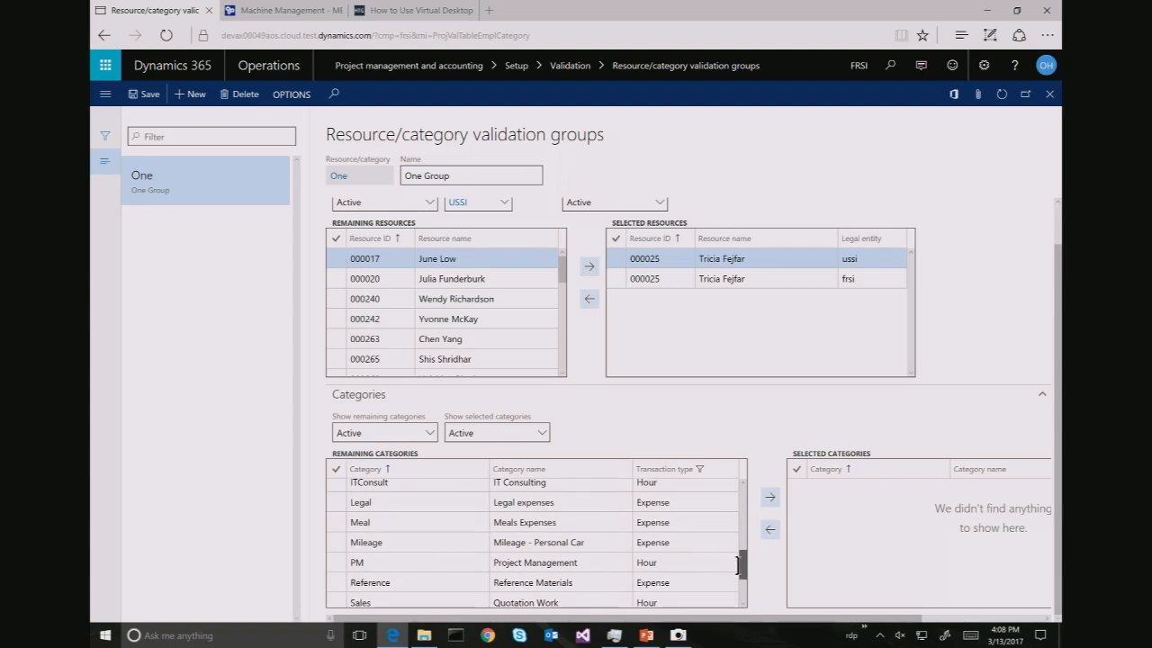
click(337, 566)
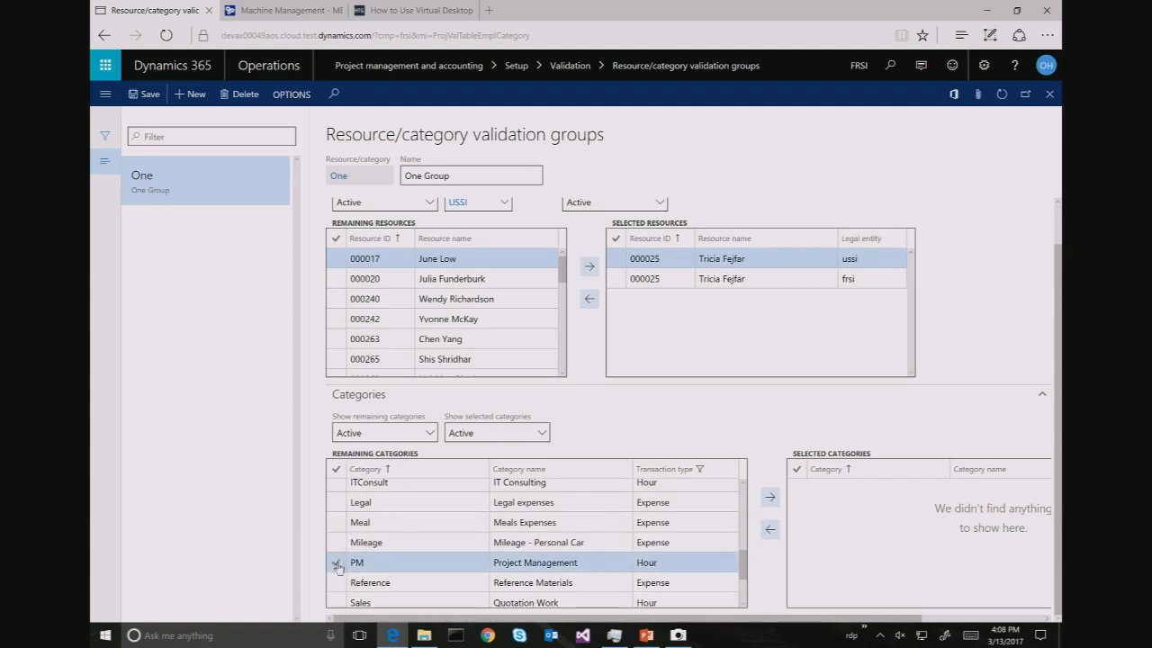
click(770, 499)
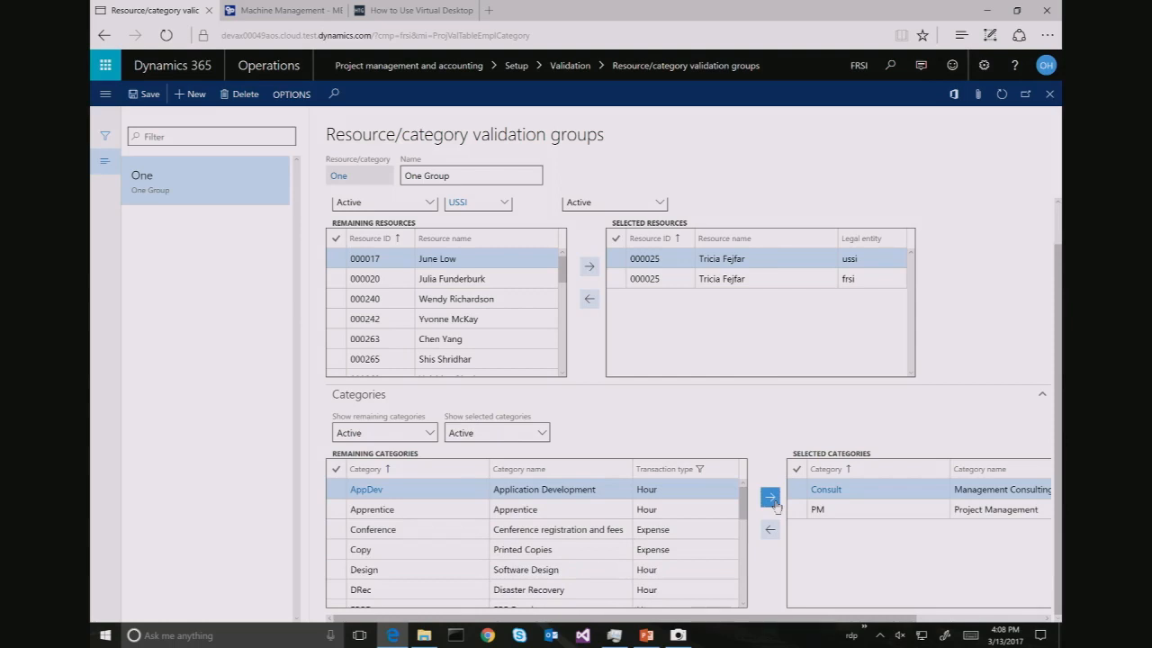
click(774, 503)
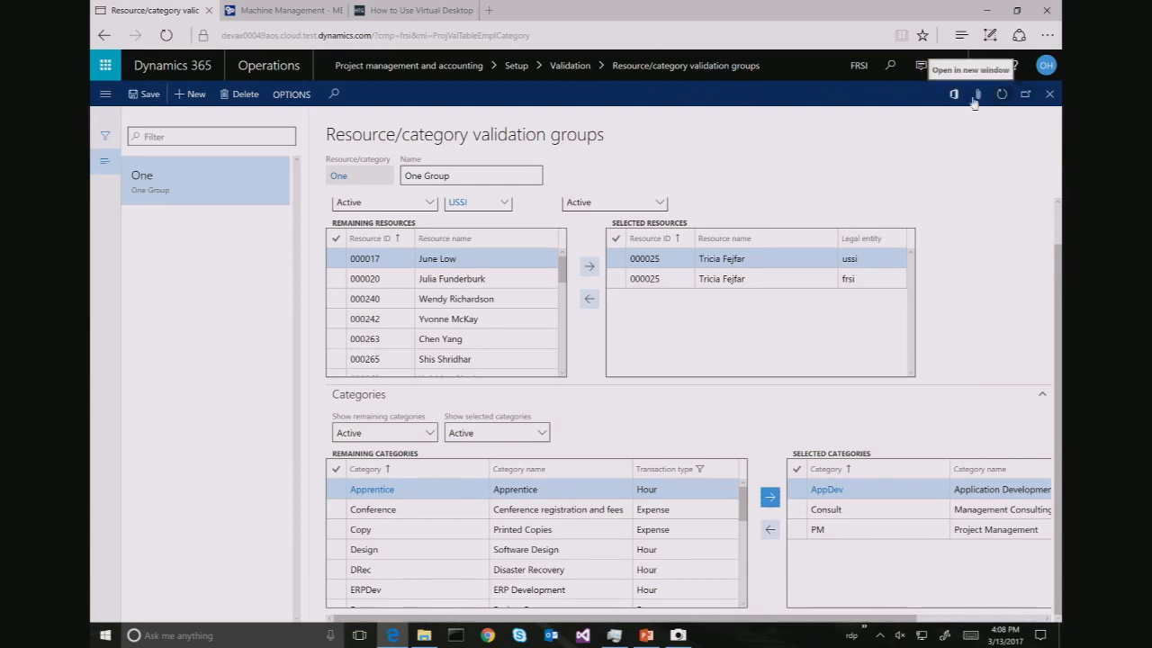
Switch the current company to FRSI
key(ctrl+super+Right)
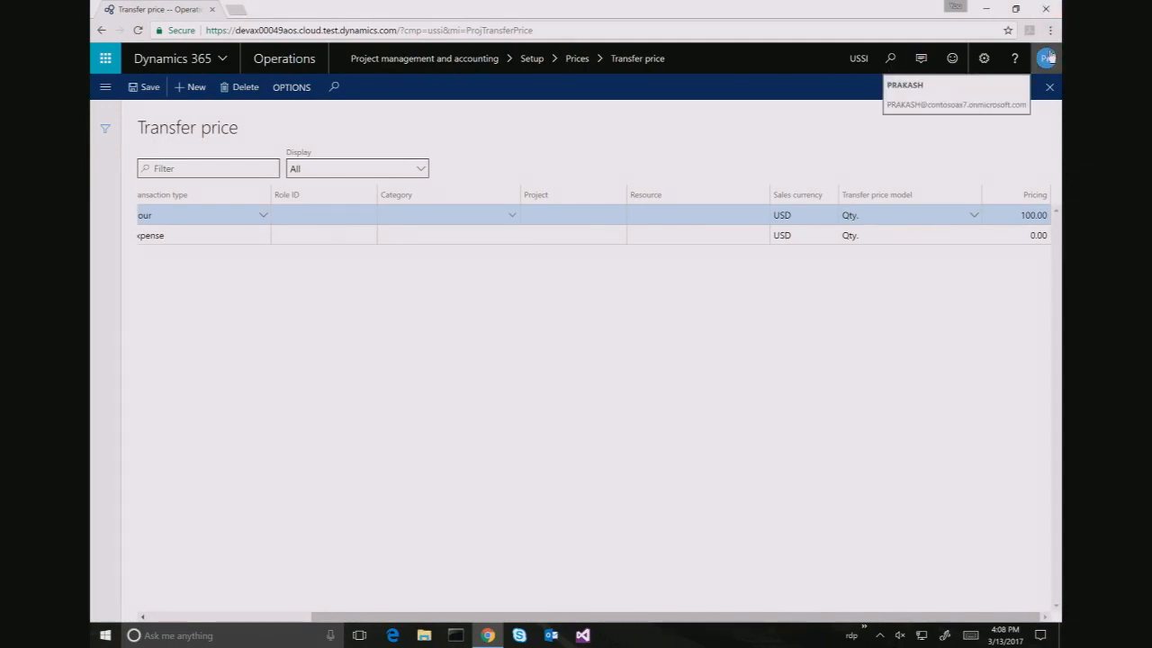
click(857, 59)
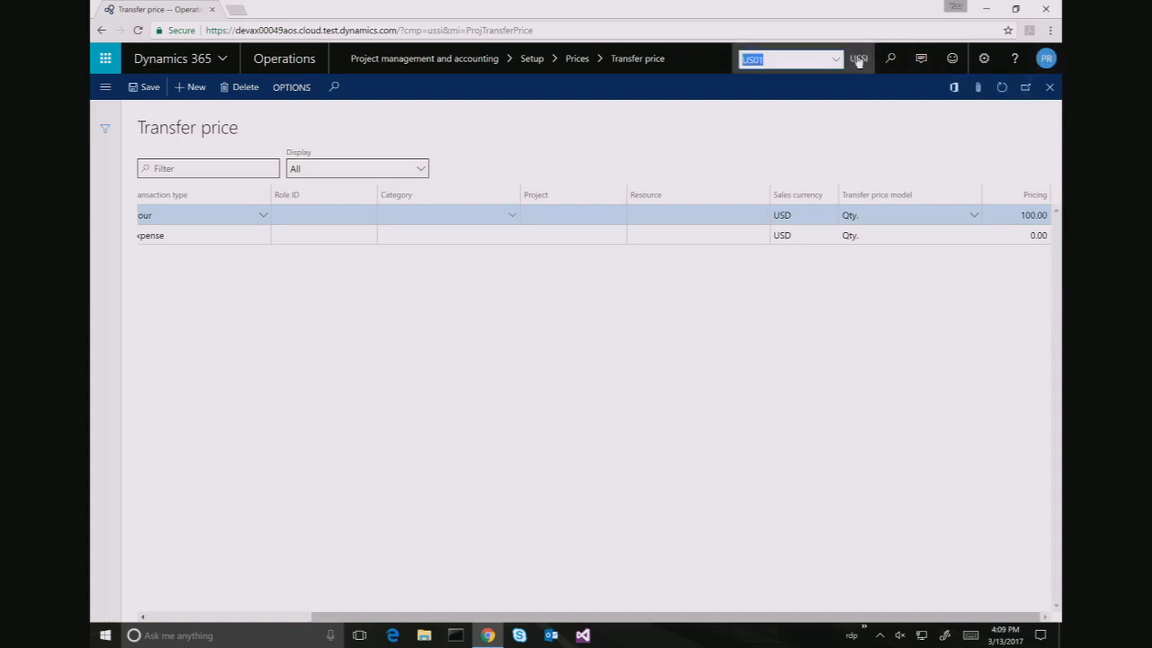
text(F)
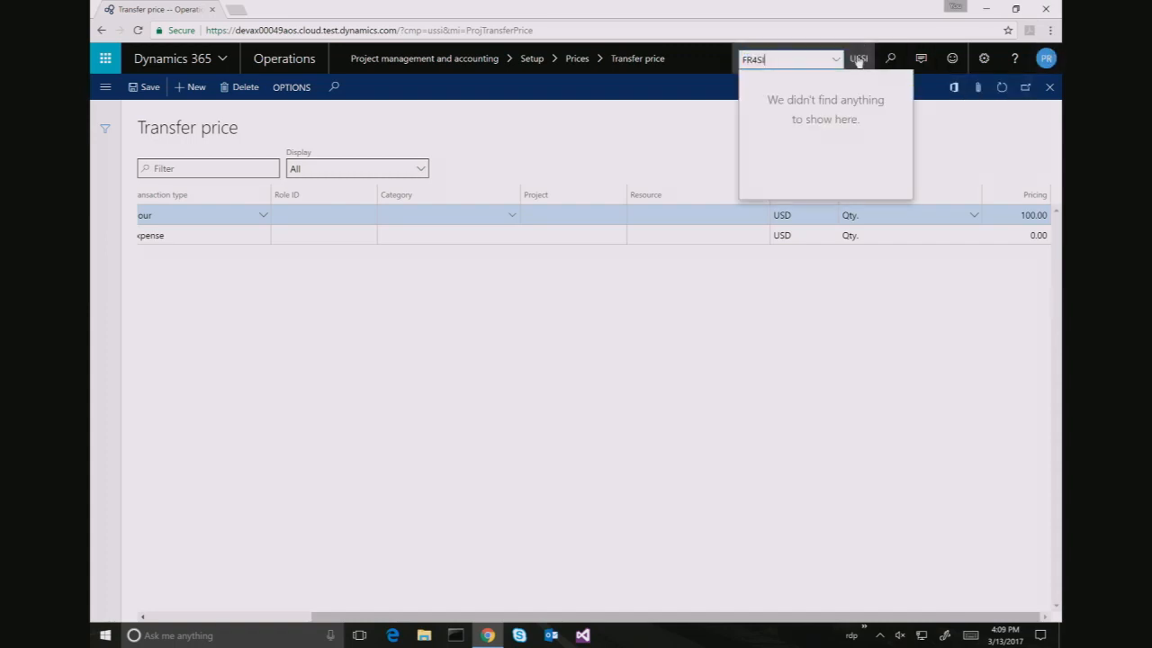
text(RSI)
key(Return)
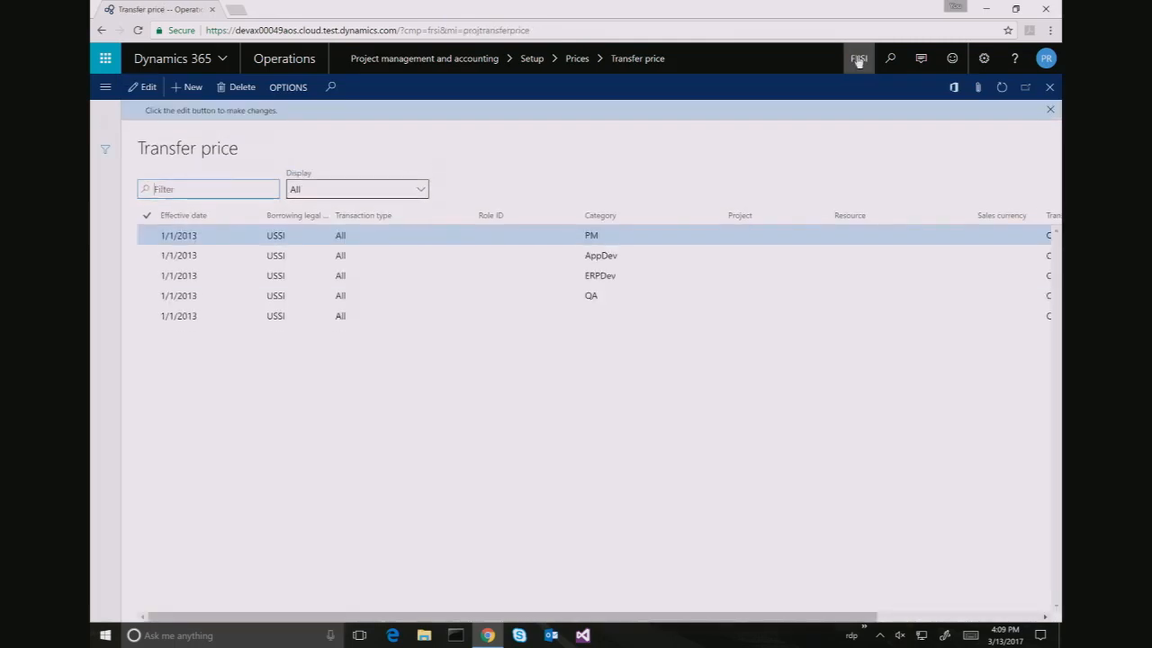
Open Project contracts under Project management and accounting
click(103, 90)
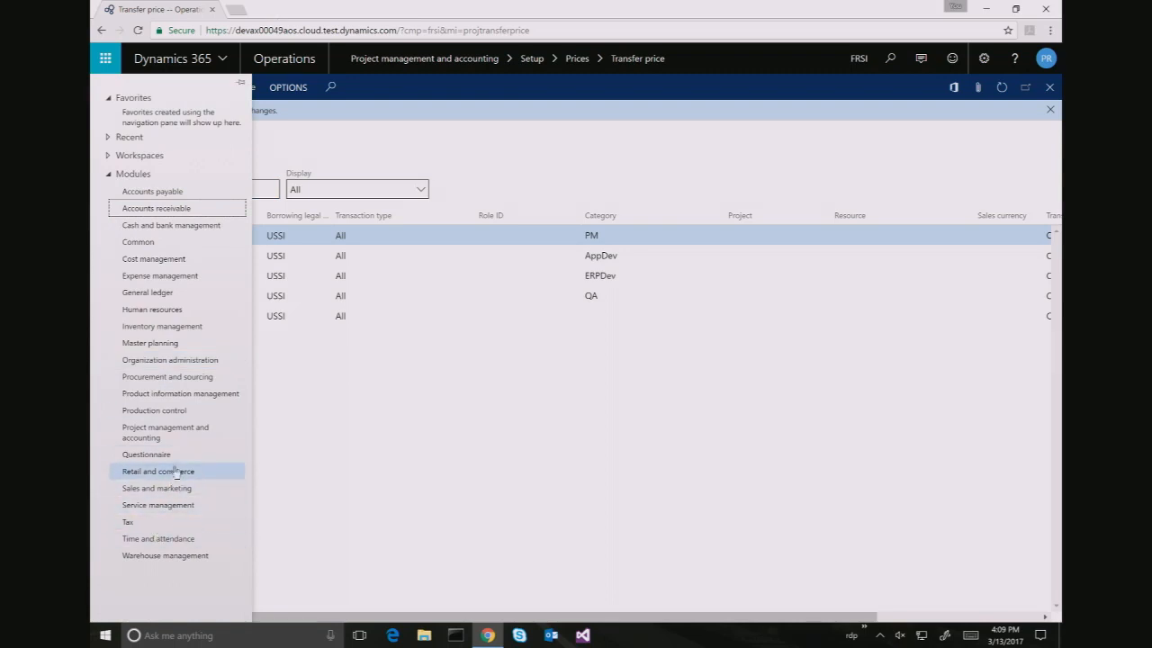
click(185, 437)
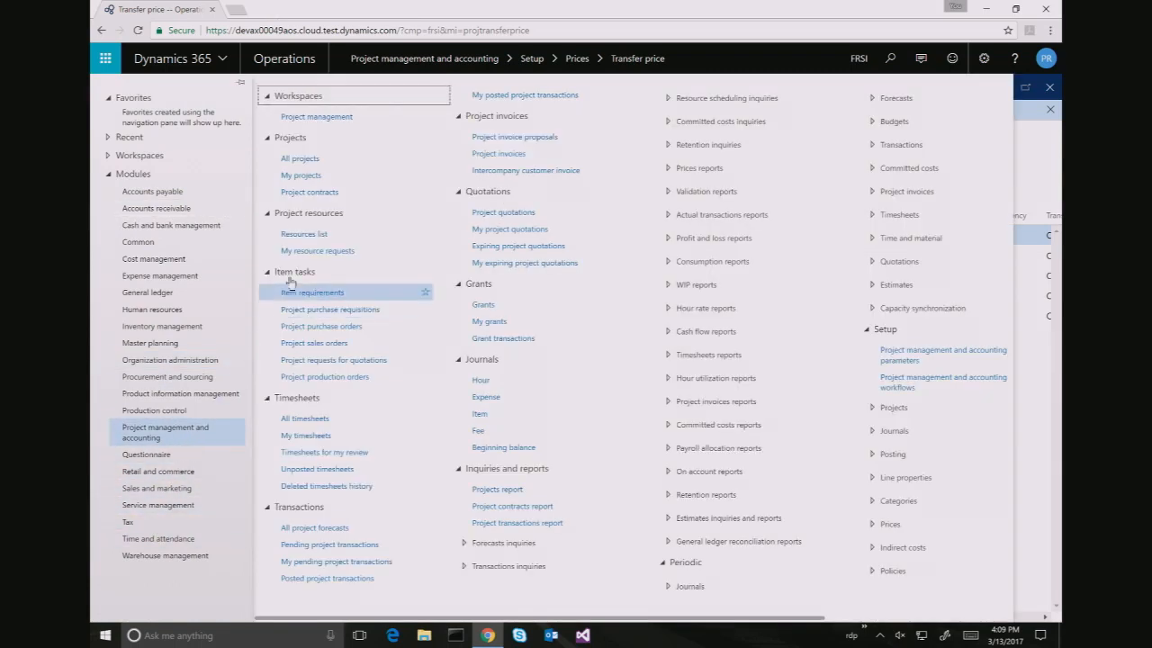
click(314, 192)
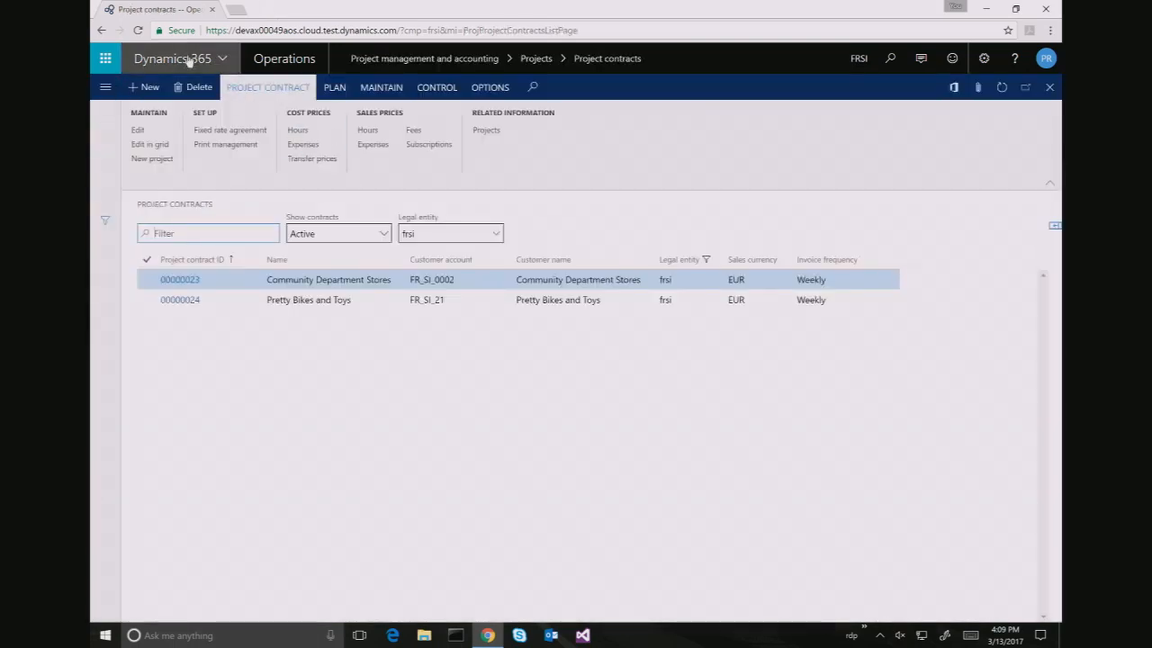
Create contract 'Fabrikam Software Developer' funded by Atypical Bike Company with sales currency USD
click(136, 90)
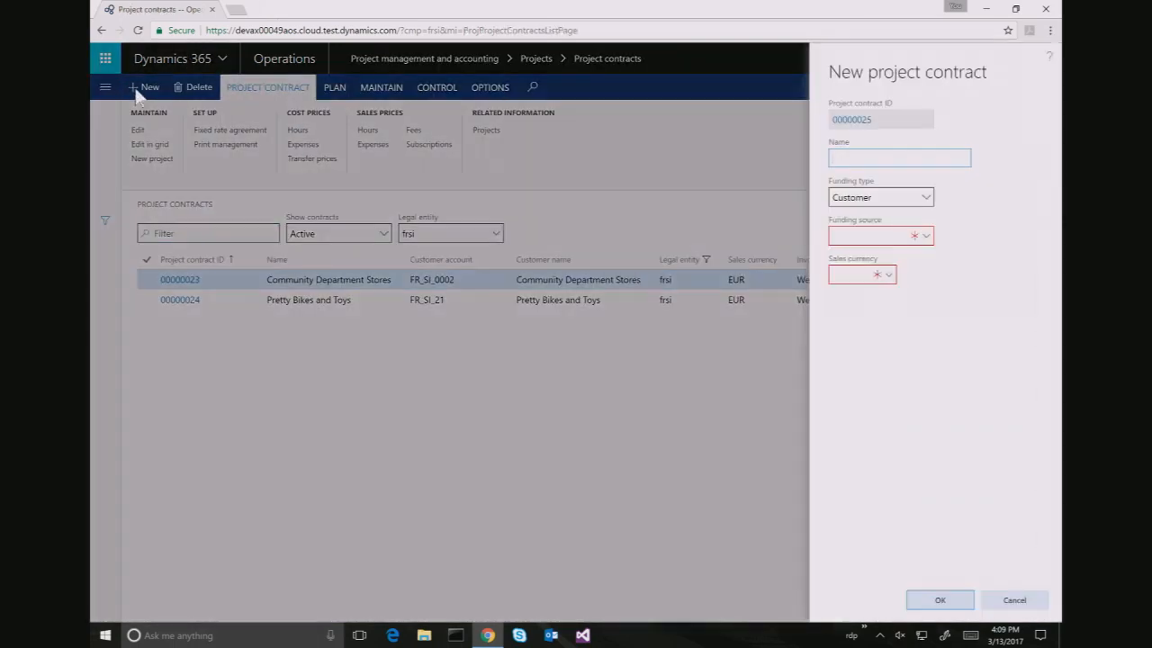
text(Fabrikam Software Developer)
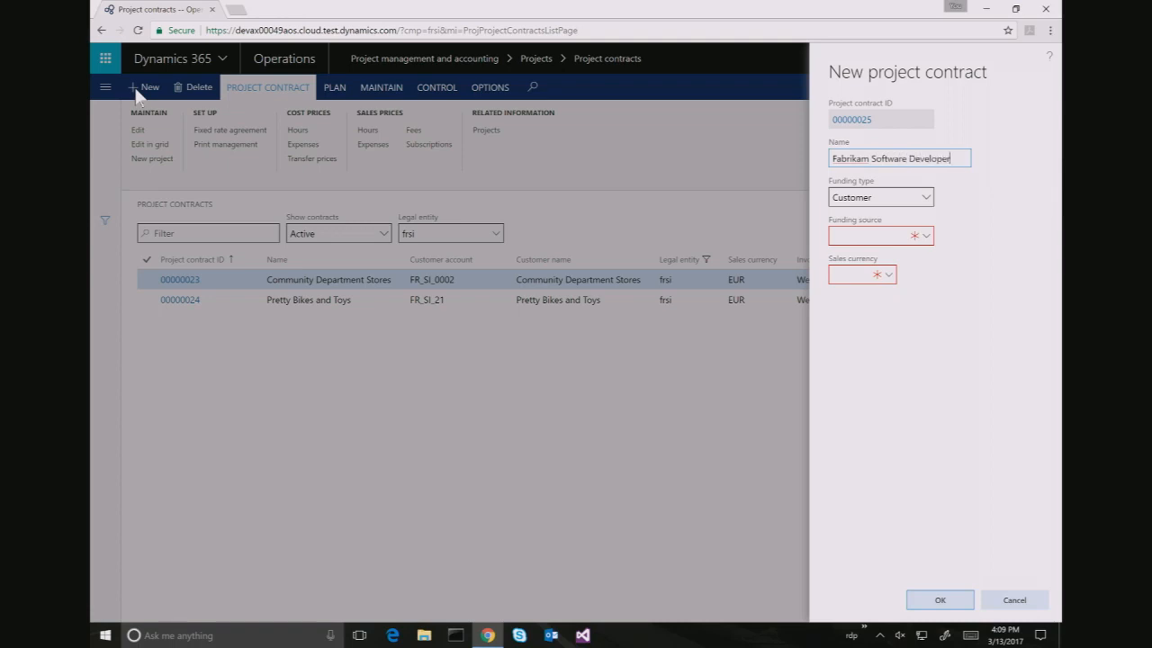
key(Tab)
key(Tab)
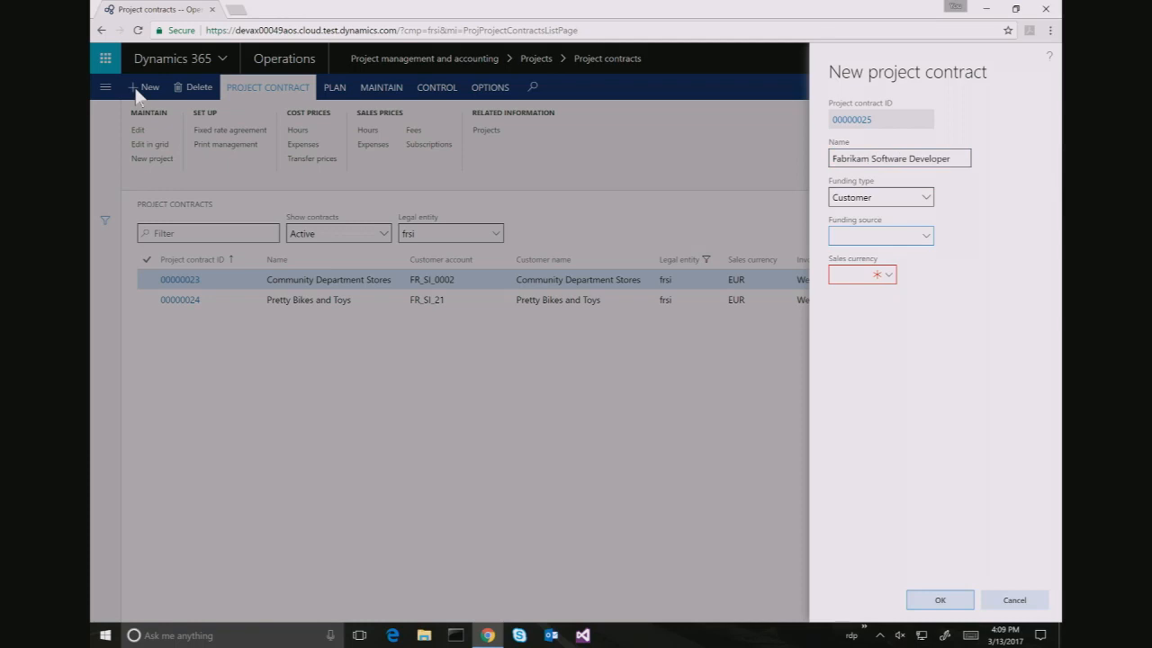
key(alt+Down)
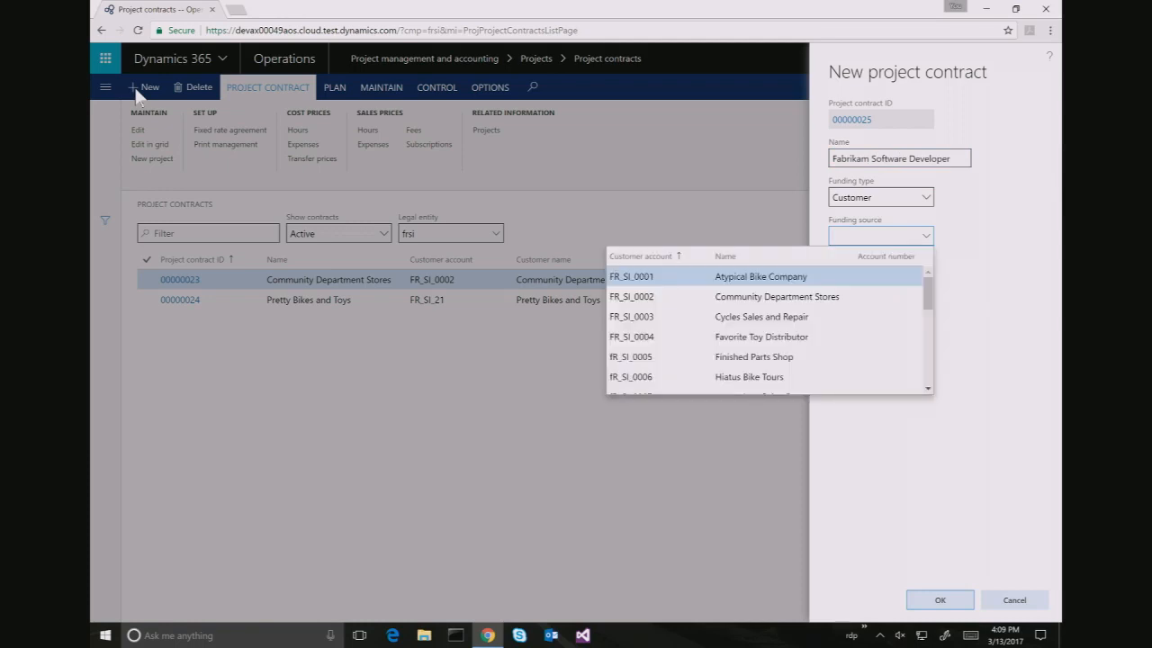
key(Return)
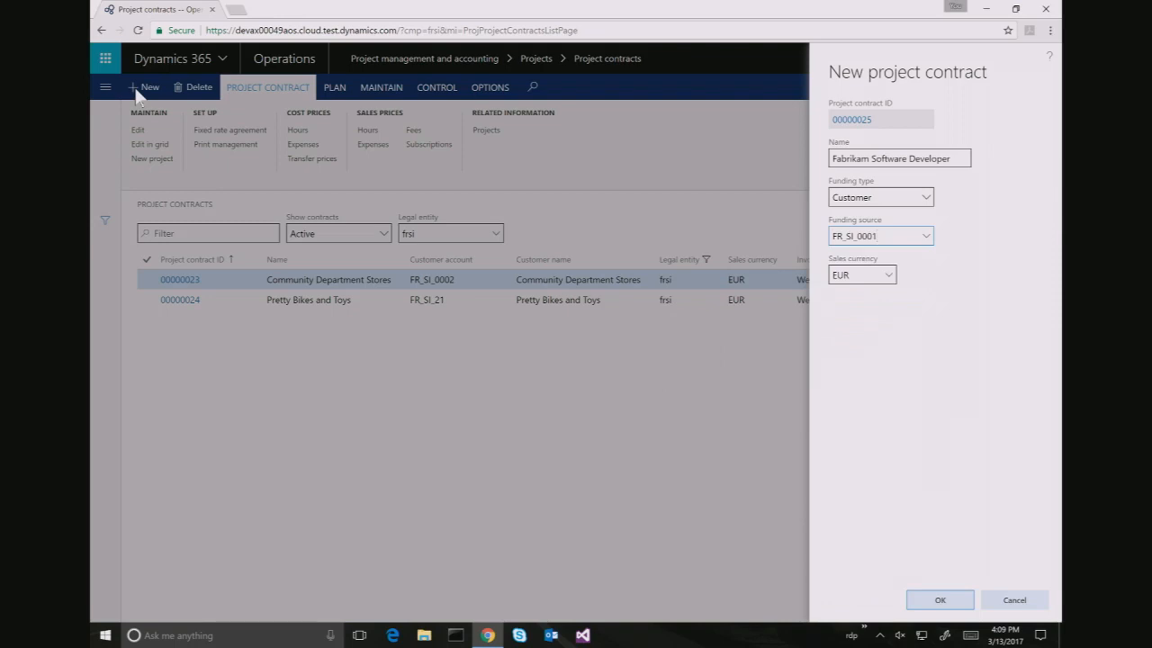
key(Tab)
text(usd)
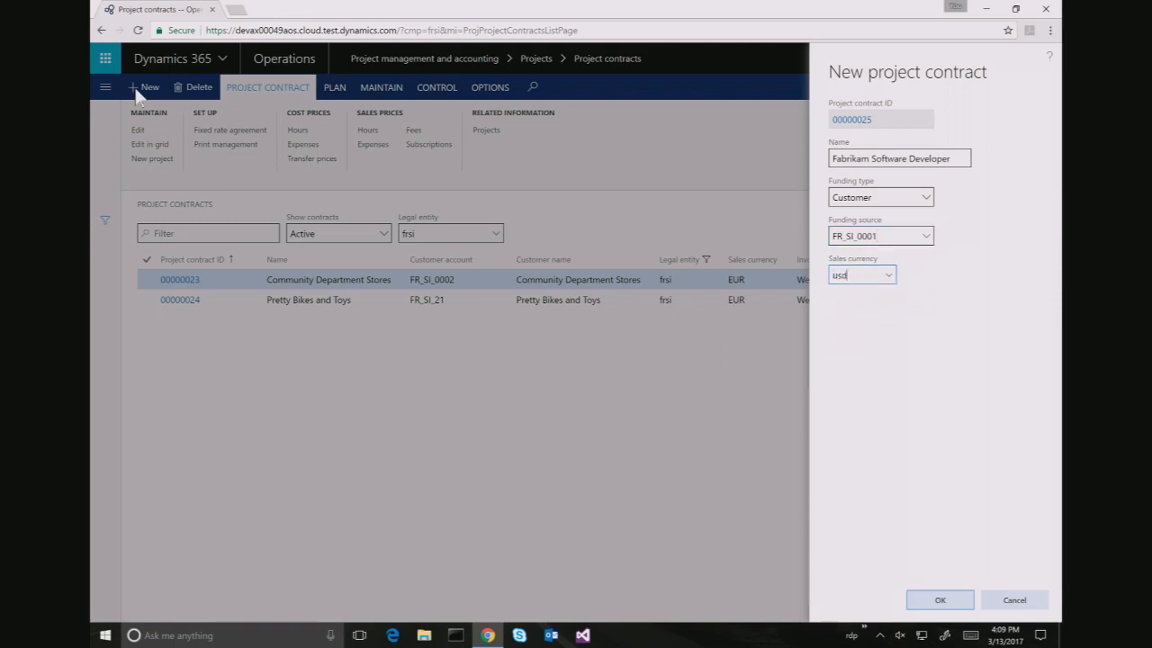
click(940, 600)
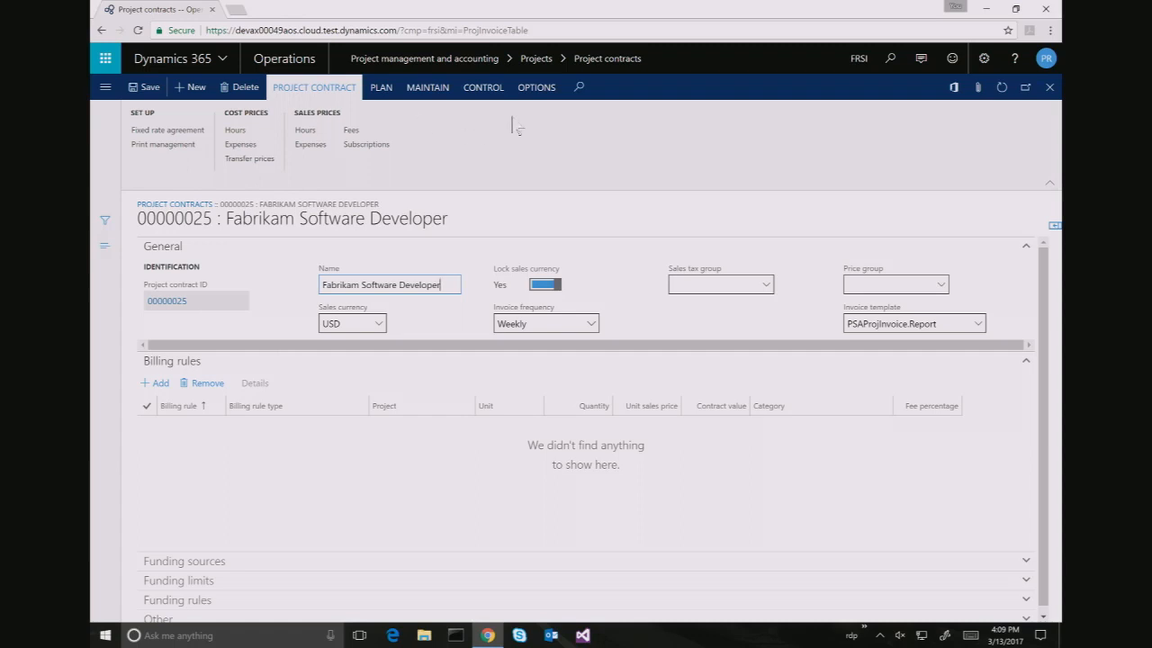
Start a new project under the contract named 'Software Development Services' in group TM_Hour
click(429, 87)
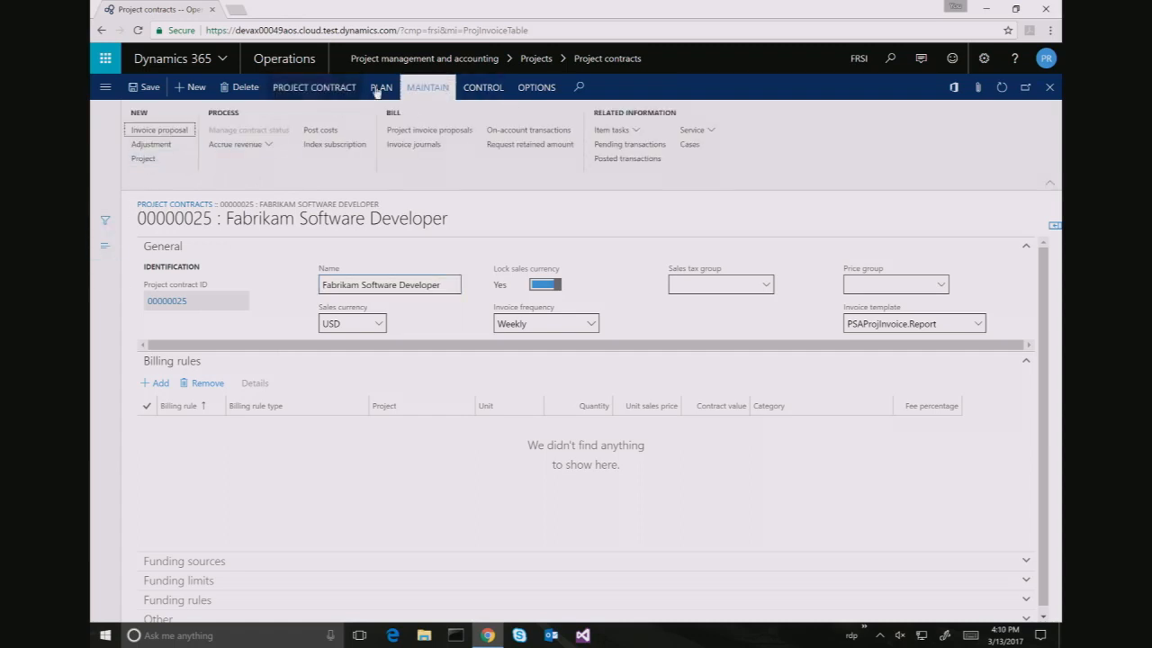
click(149, 163)
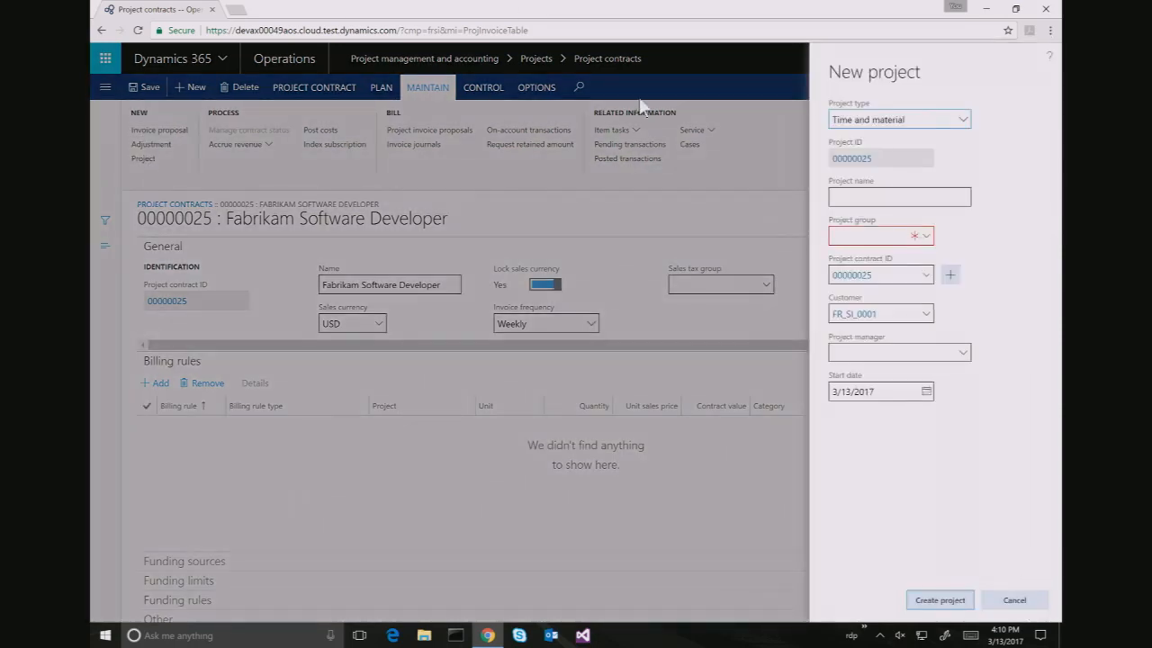
click(894, 197)
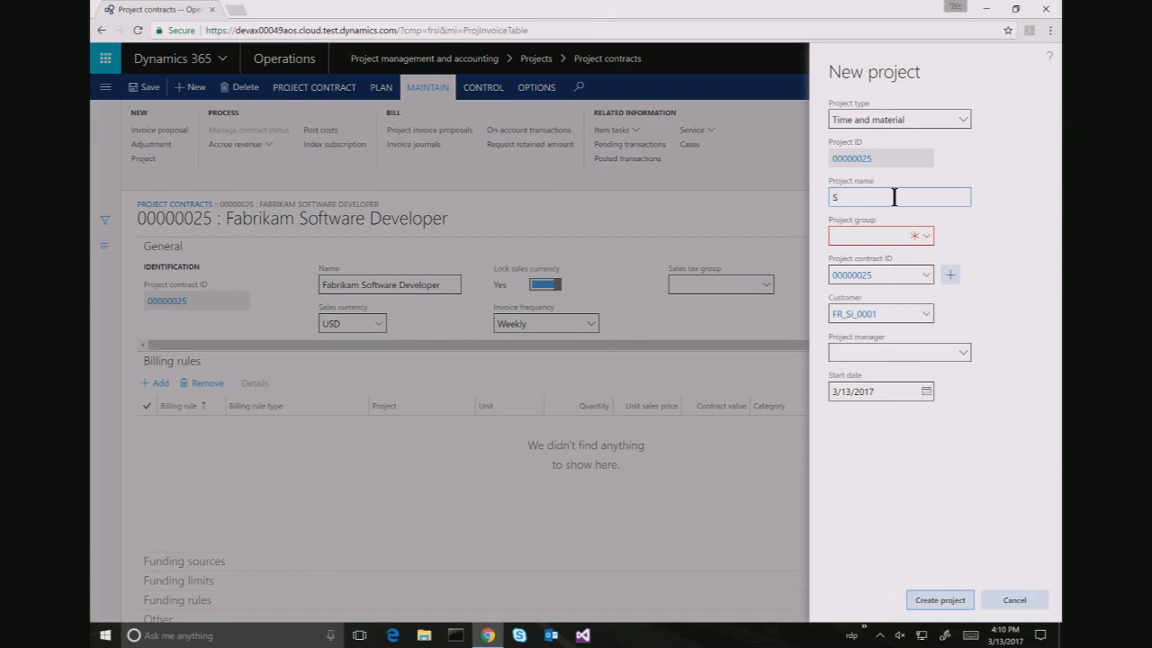
text(Software Development Services)
key(Tab)
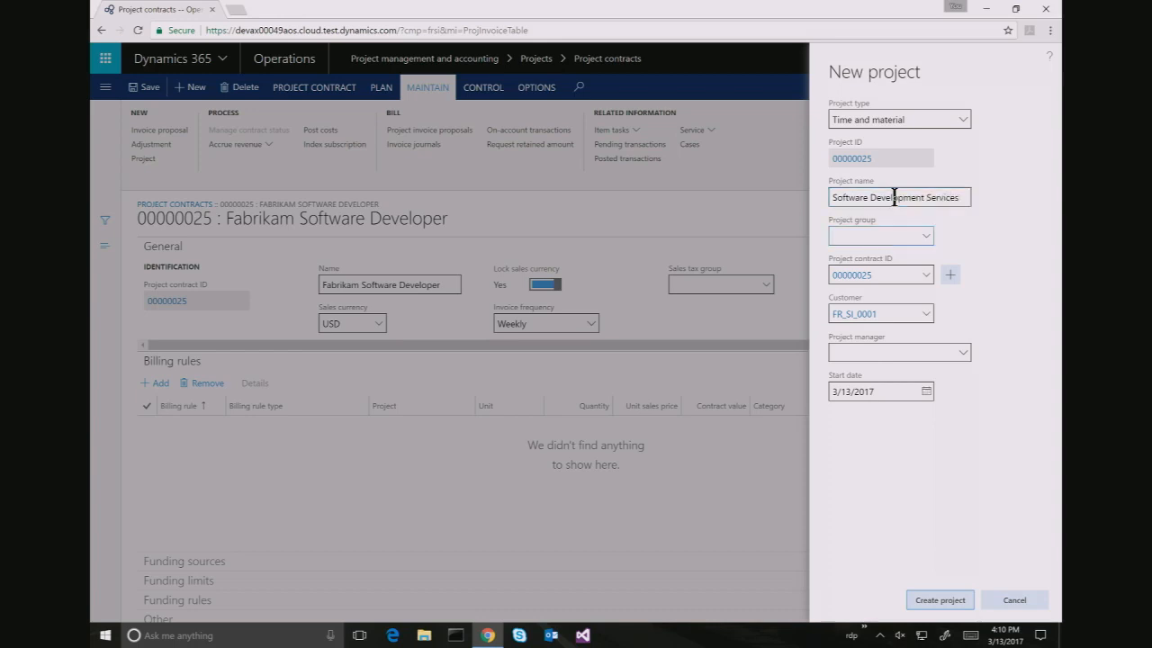
text(TM_)
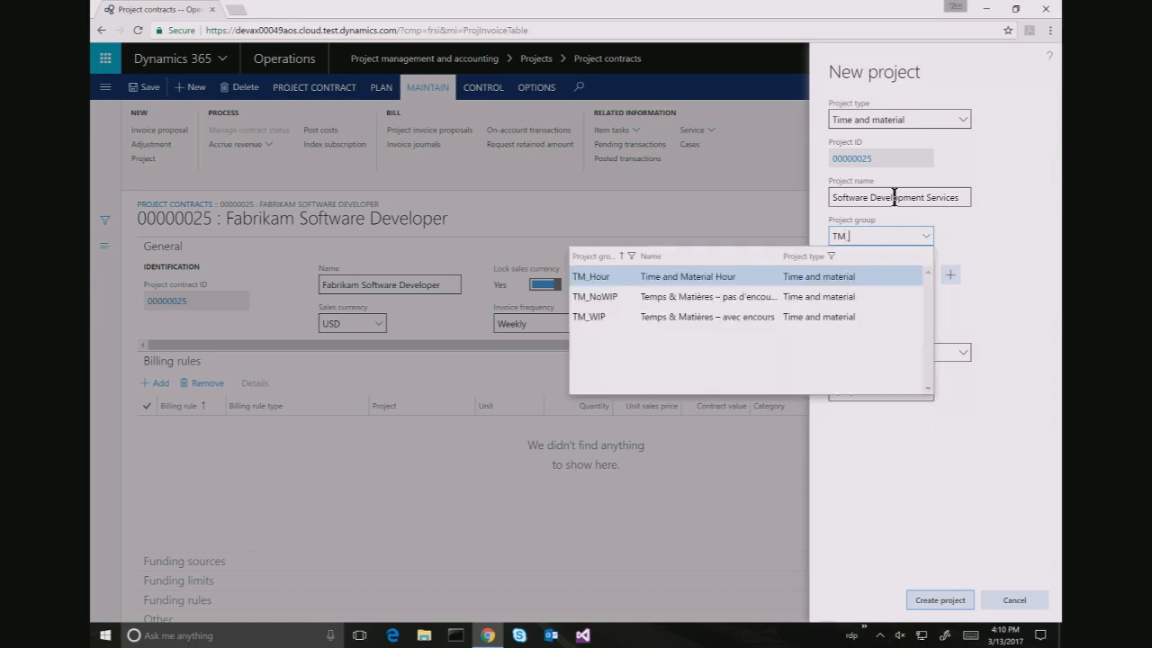
key(Return)
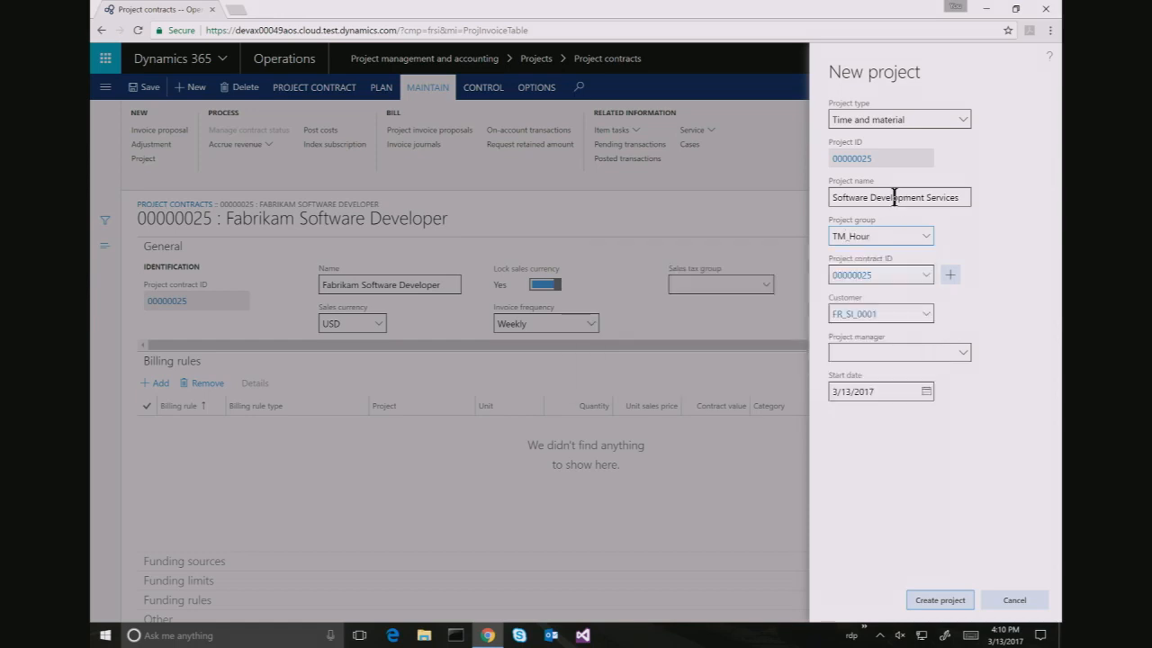
Choose the project manager and create the project
key(Tab)
key(Tab)
key(Tab)
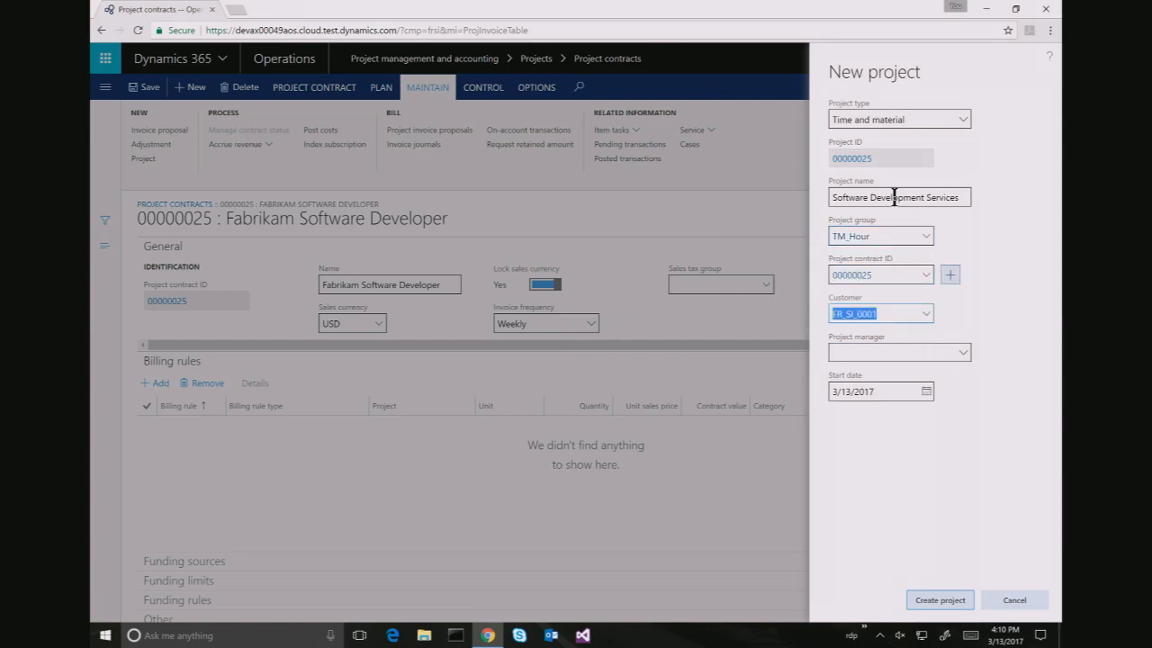
key(Tab)
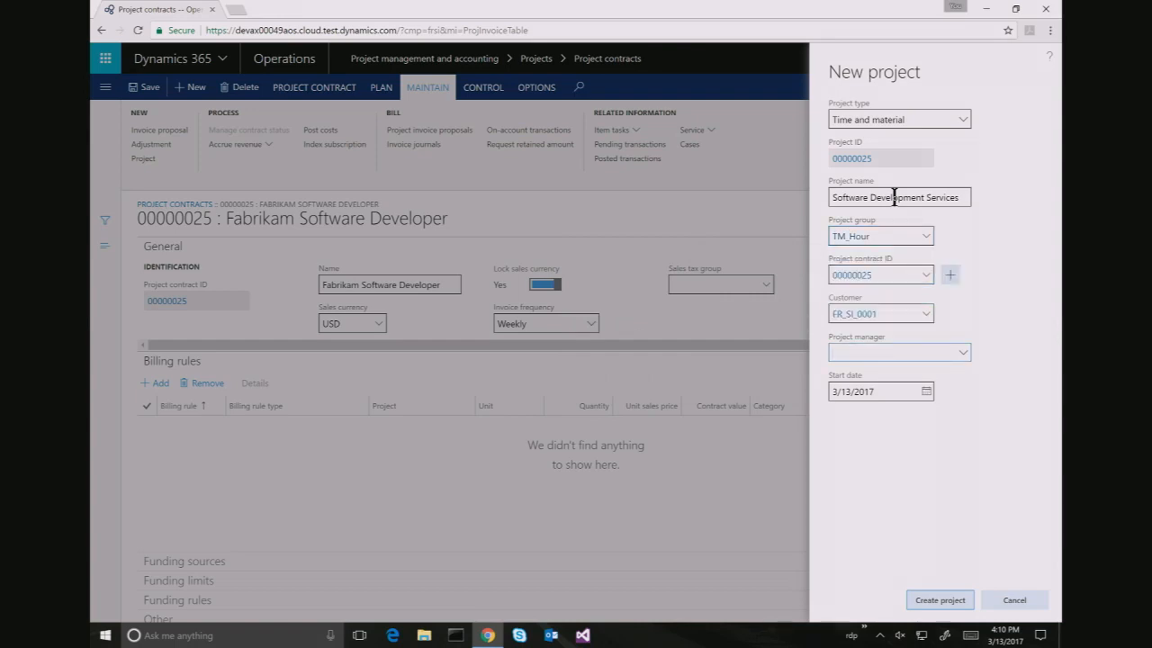
text(praka)
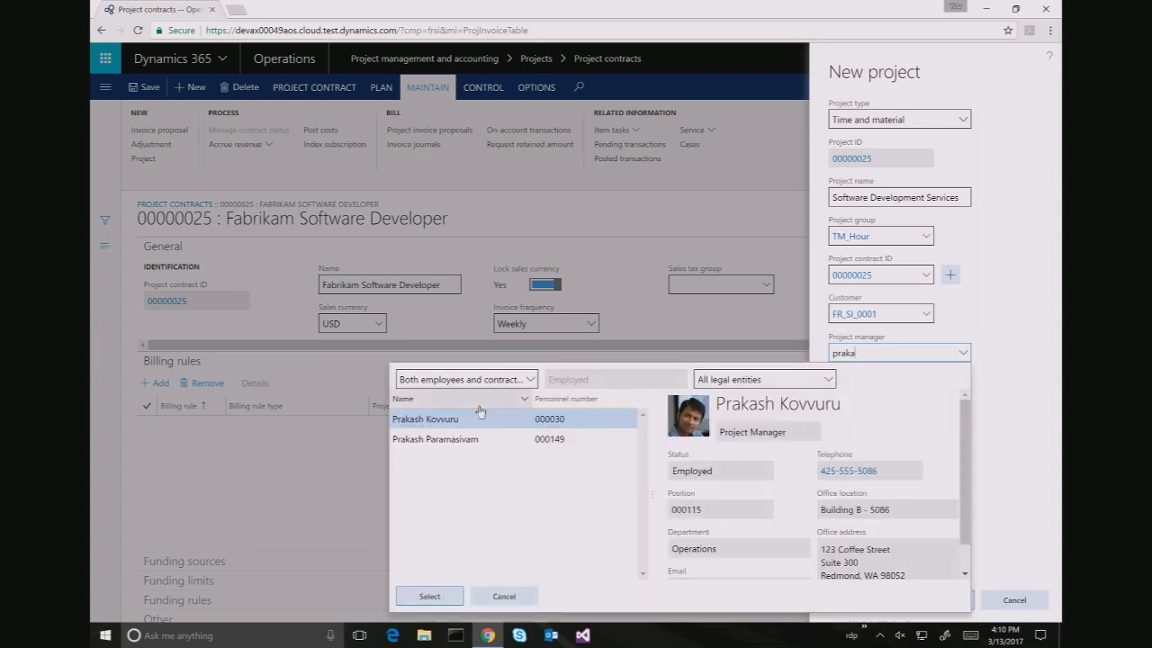
click(430, 598)
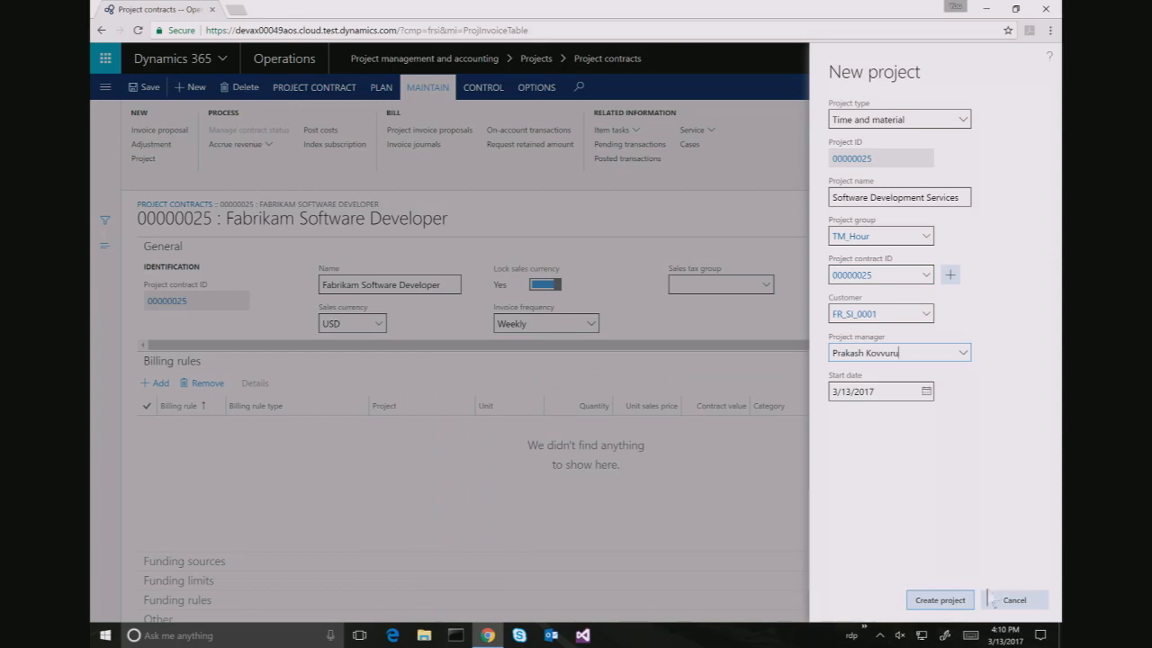
click(940, 609)
click(942, 610)
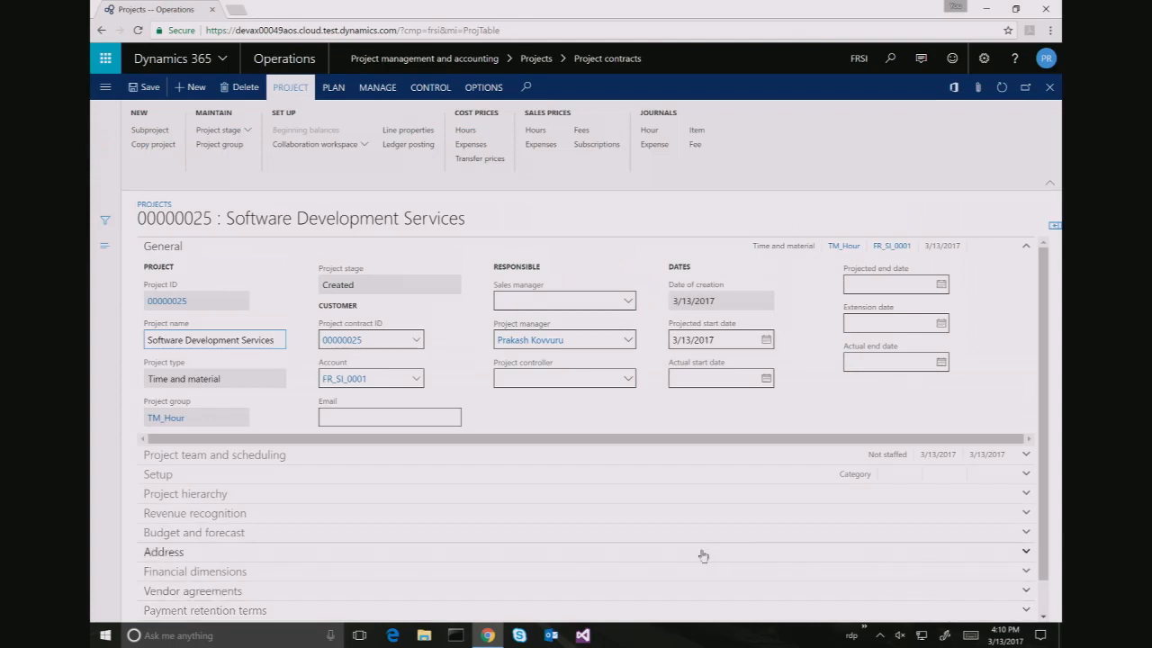
Set the project's Setup default line property to Billable
click(201, 417)
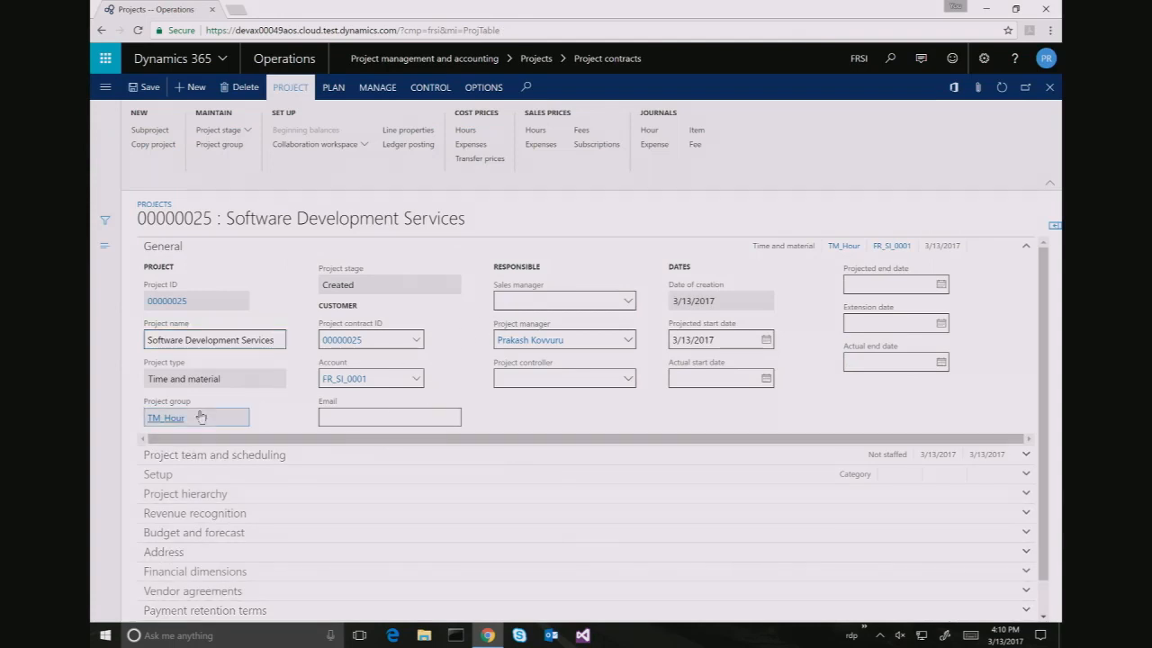
click(221, 477)
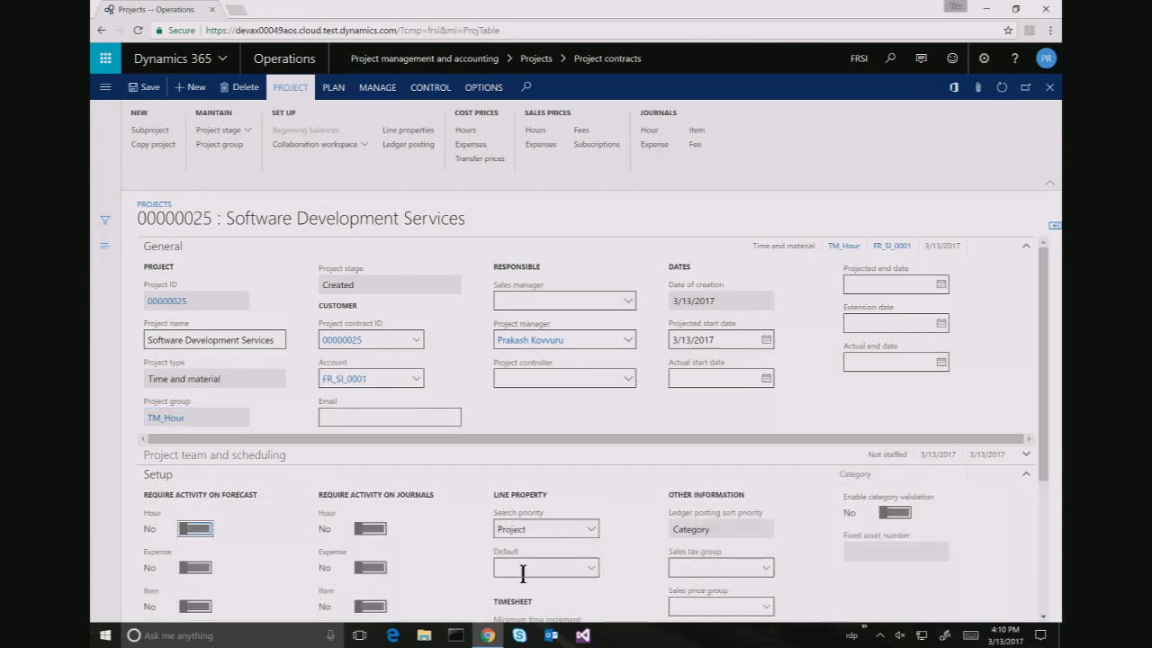
click(593, 569)
click(594, 571)
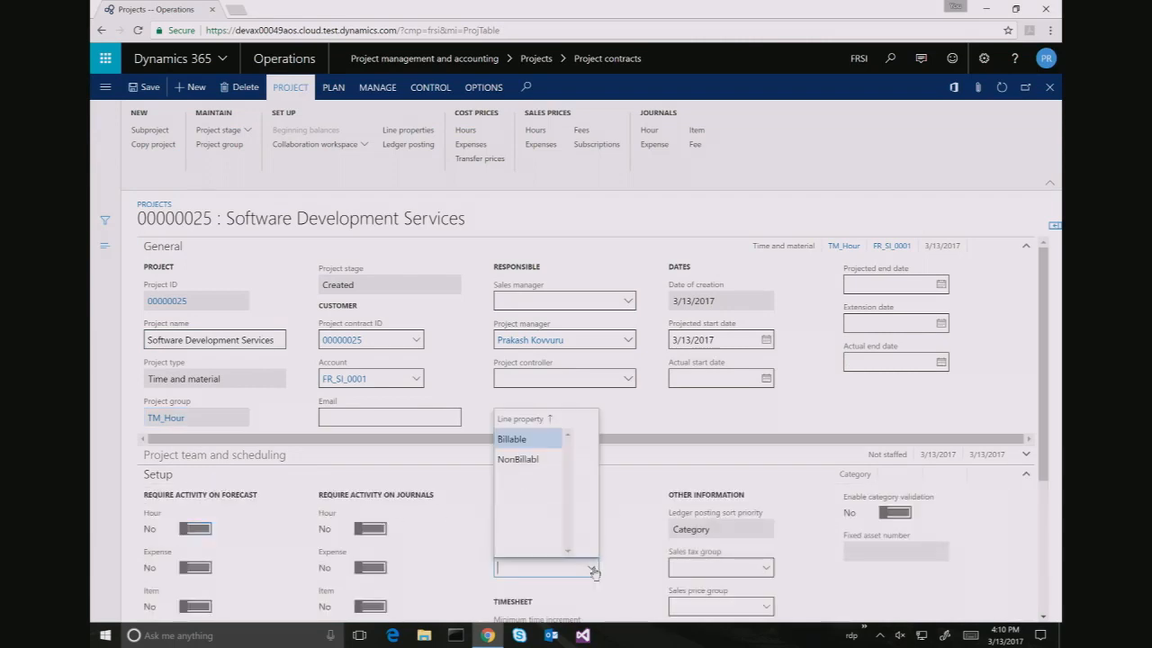
click(526, 441)
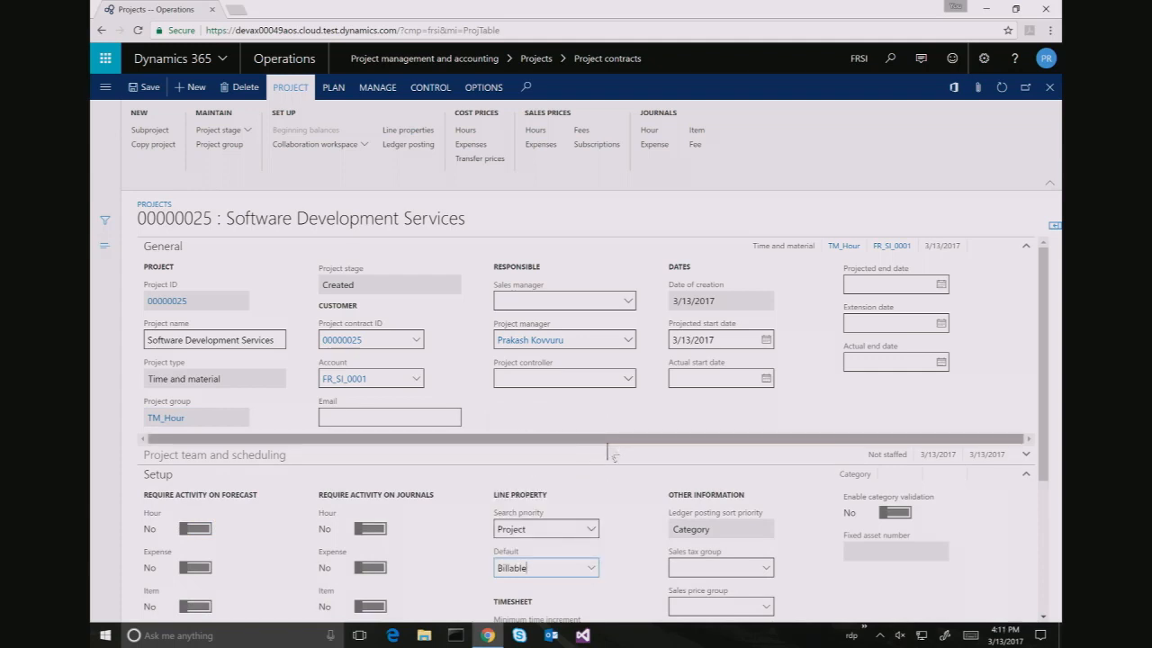
click(630, 524)
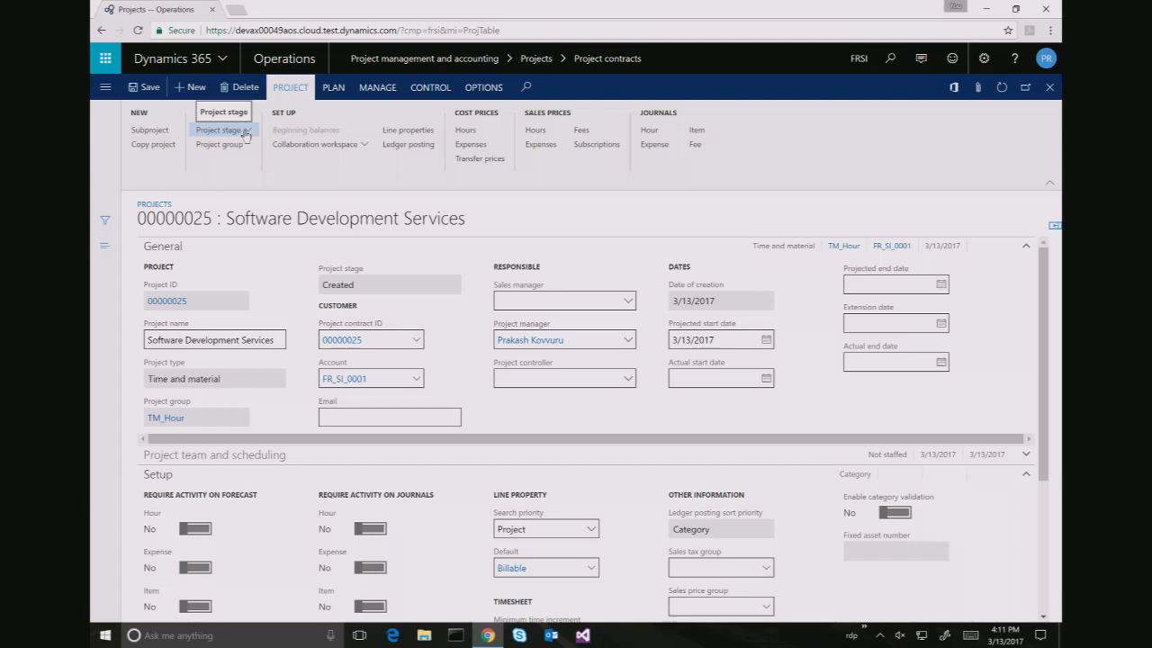
Move project 00000025 to stage Released past the budget warning, then open its work breakdown structure
click(243, 132)
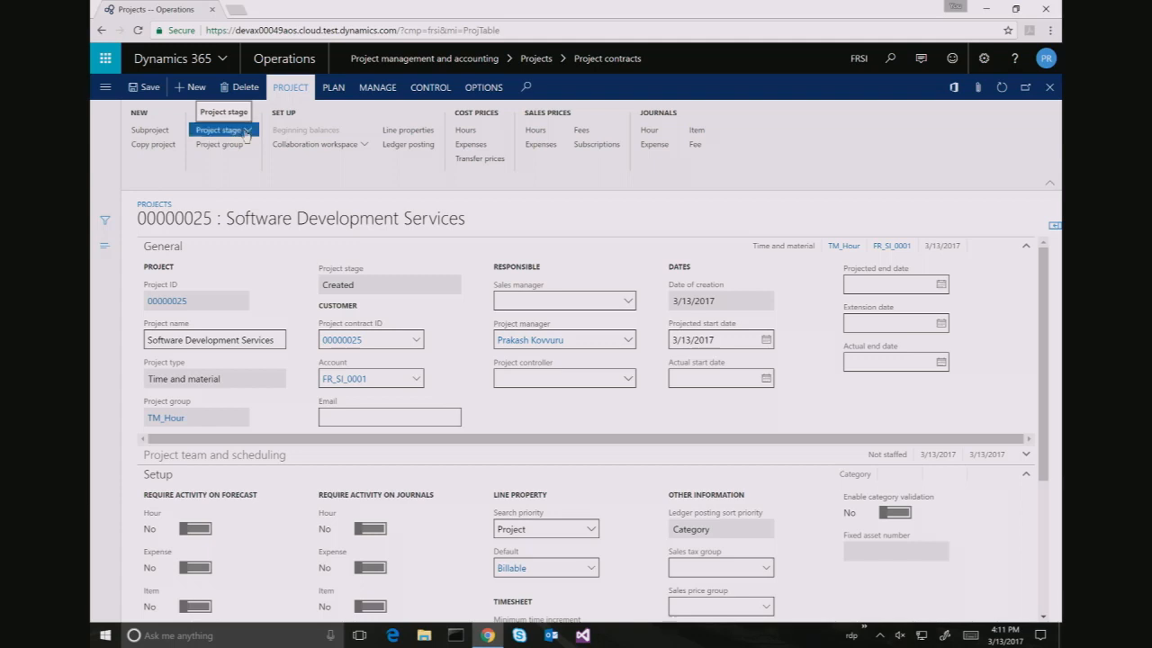
click(212, 211)
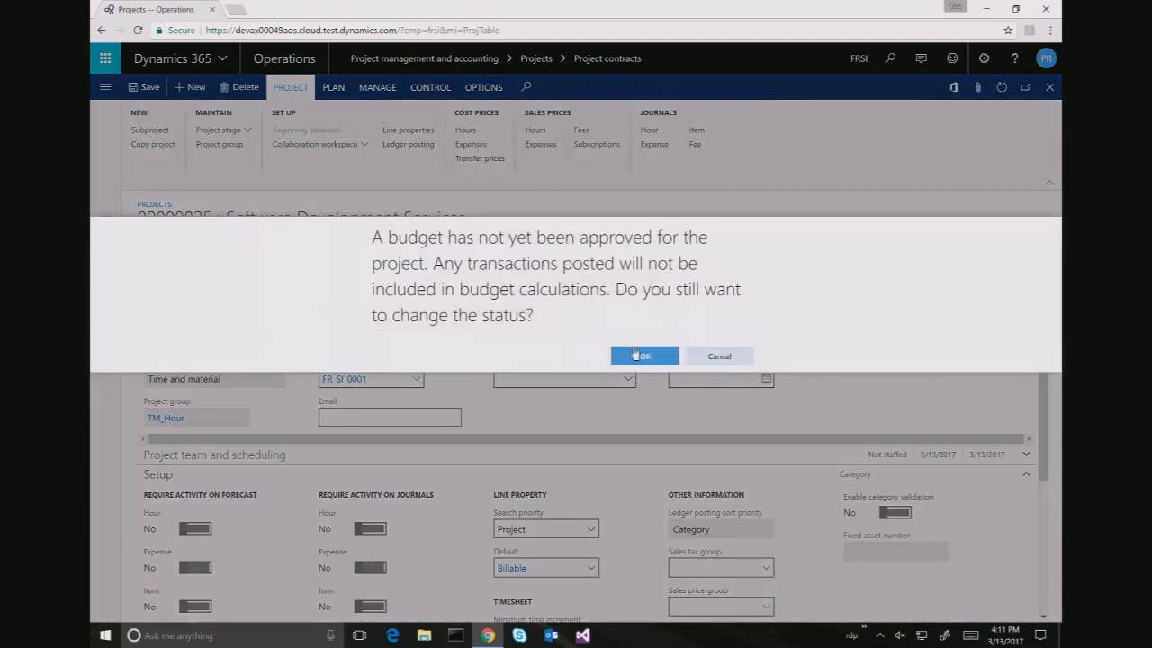
click(635, 356)
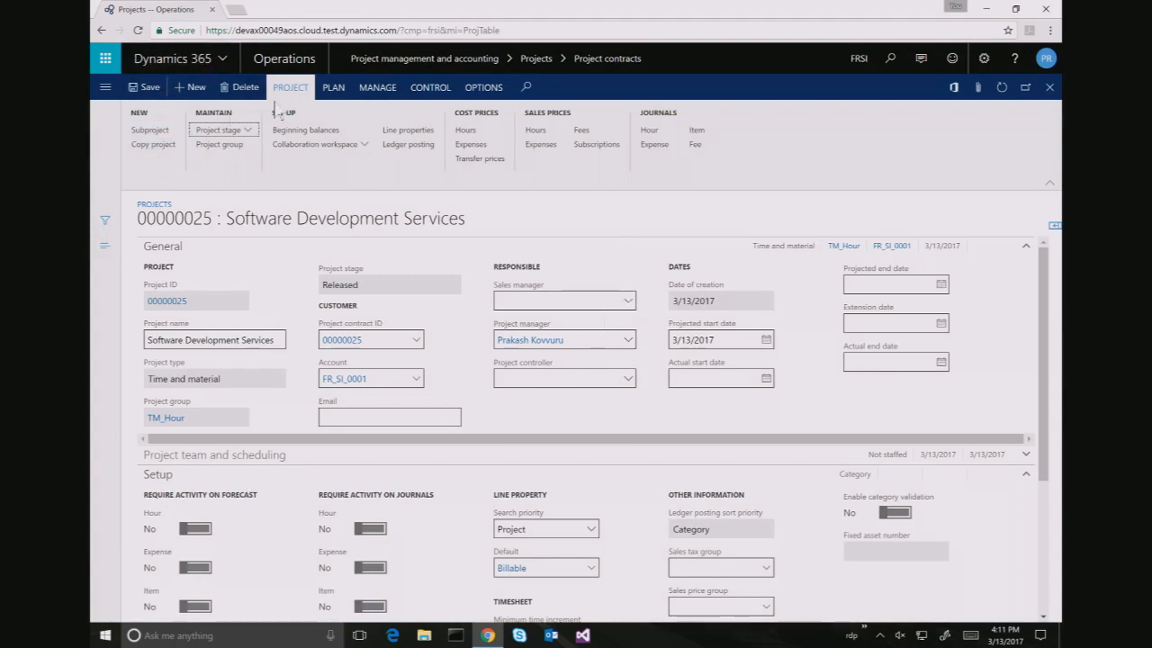
click(333, 87)
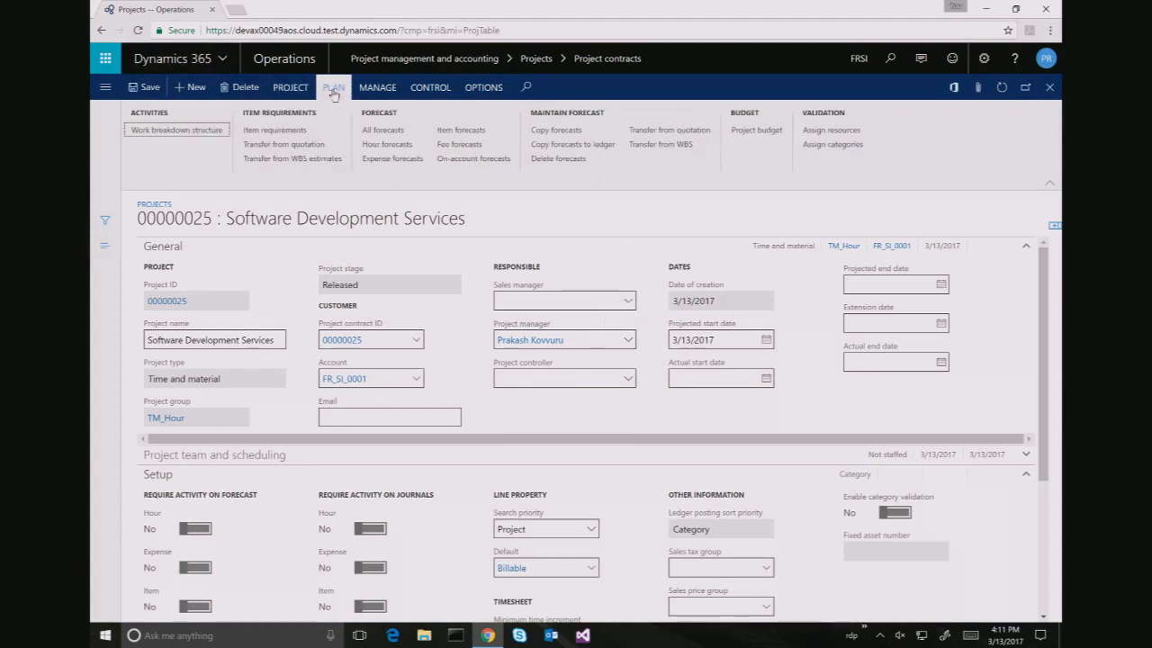
click(146, 131)
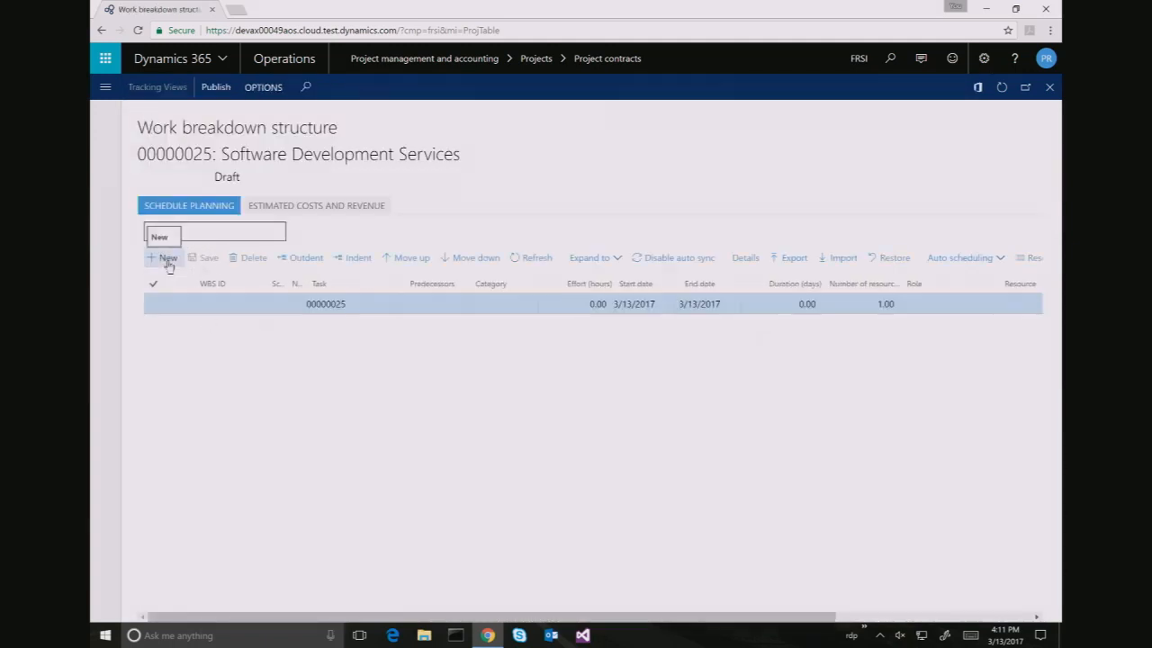
Add WBS task MyTask starting March 20, 2017 with 40 hours of effort
click(164, 257)
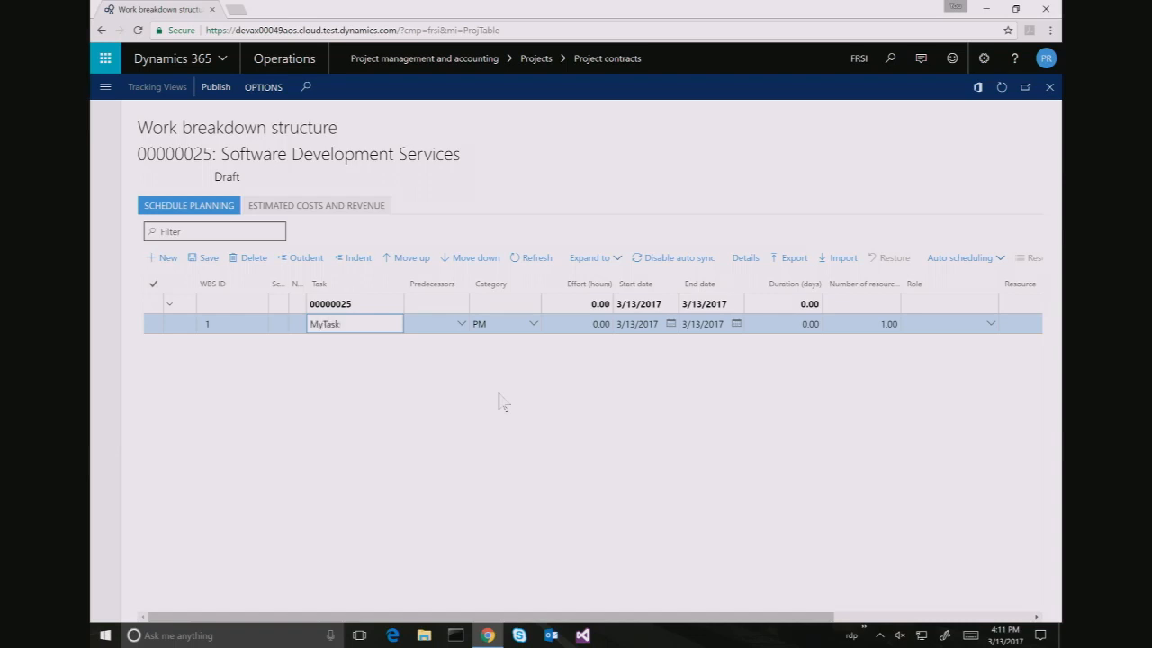
key(Tab)
key(Tab)
key(Tab)
key(Tab)
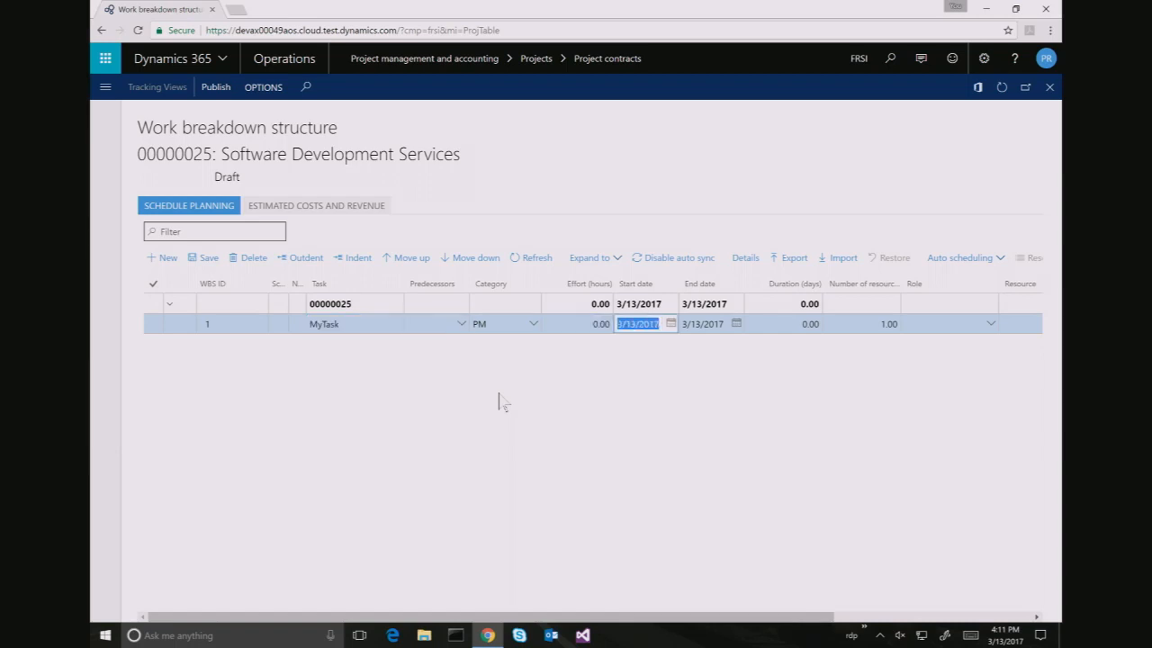
key(alt+Down)
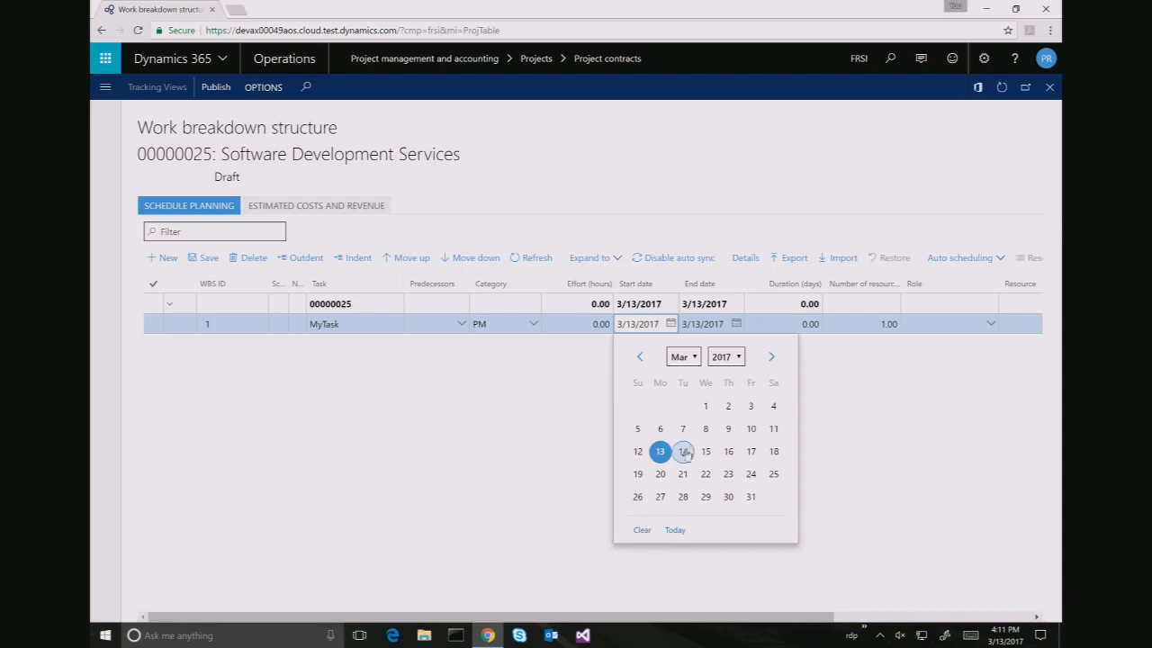
click(661, 476)
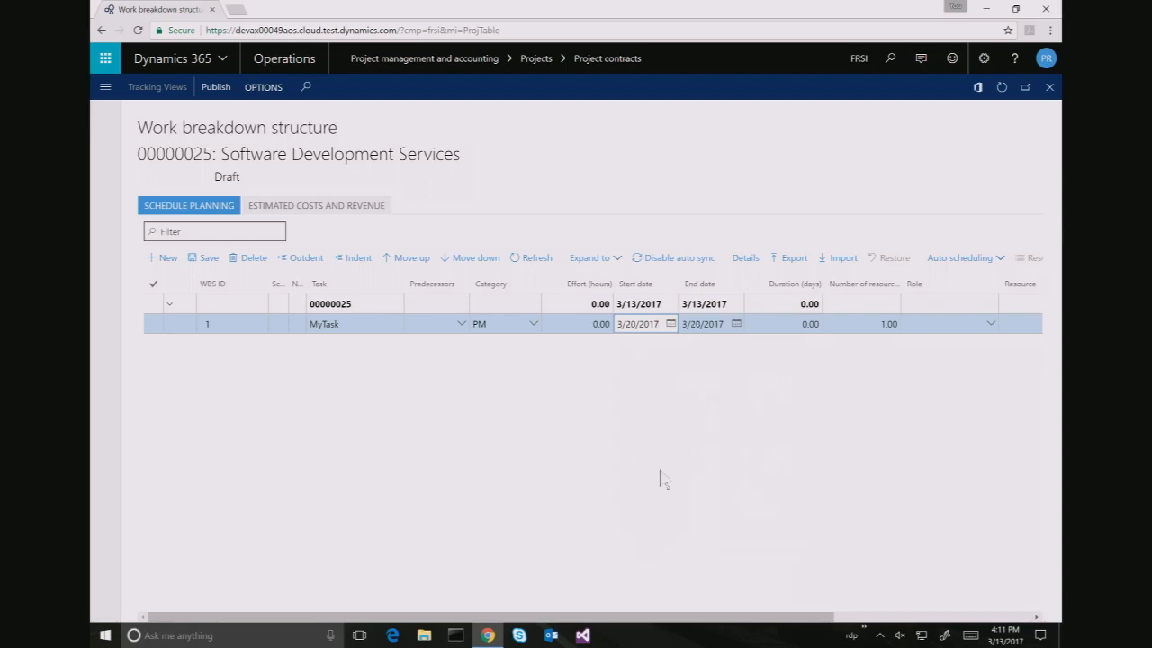
click(710, 325)
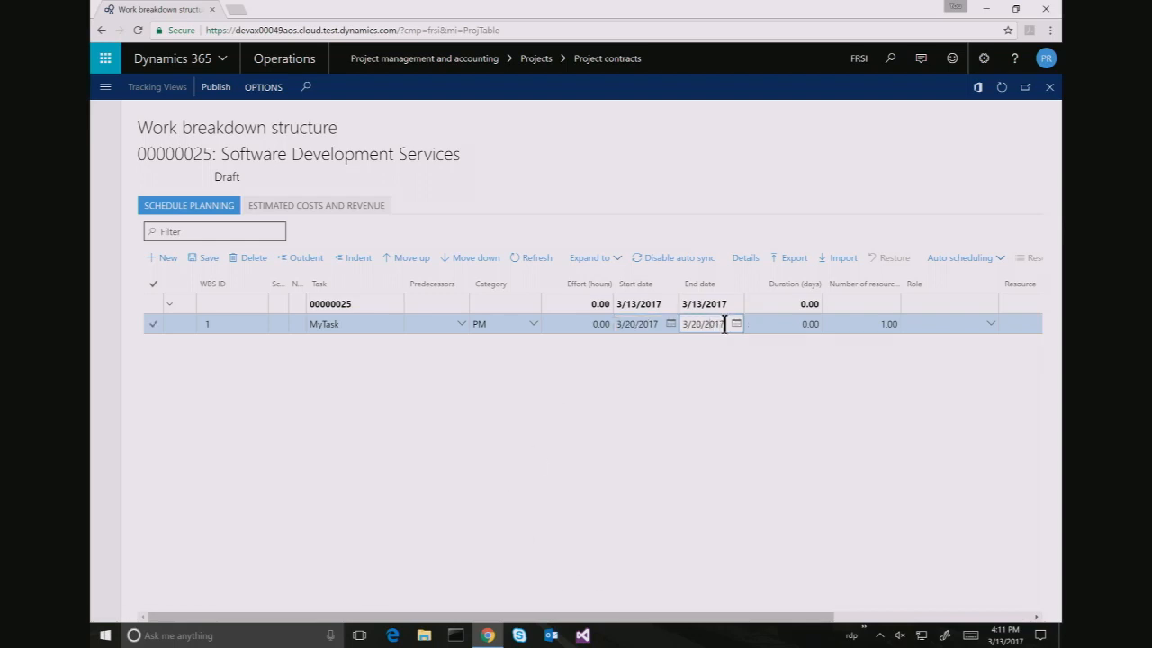
click(593, 324)
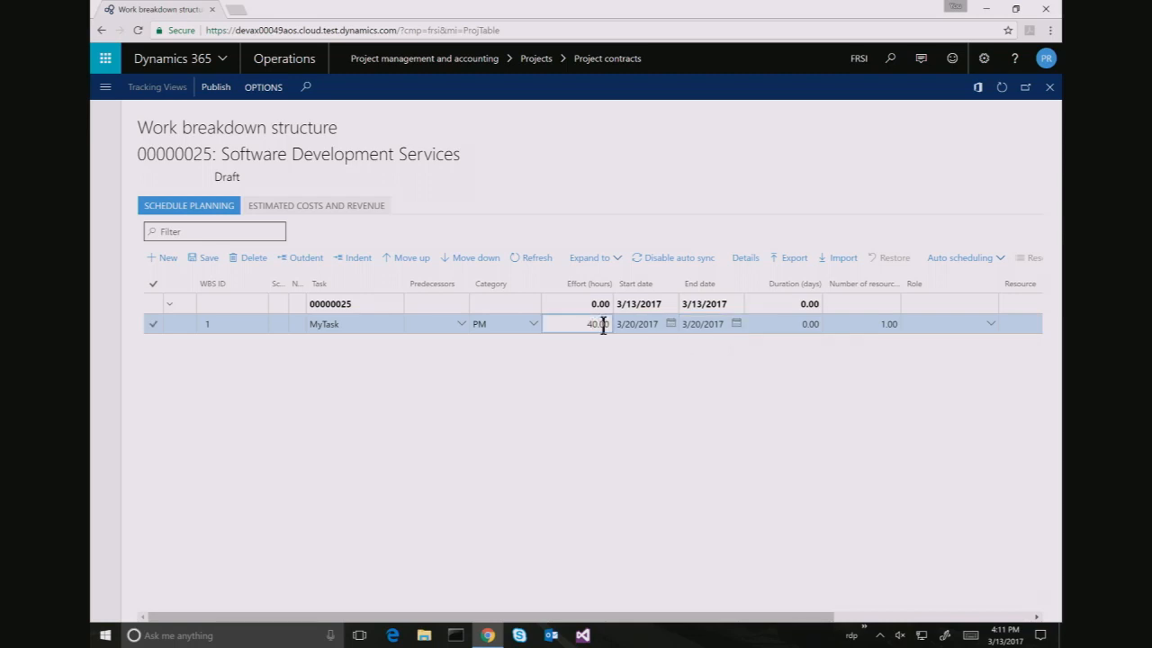
key(Tab)
key(Tab)
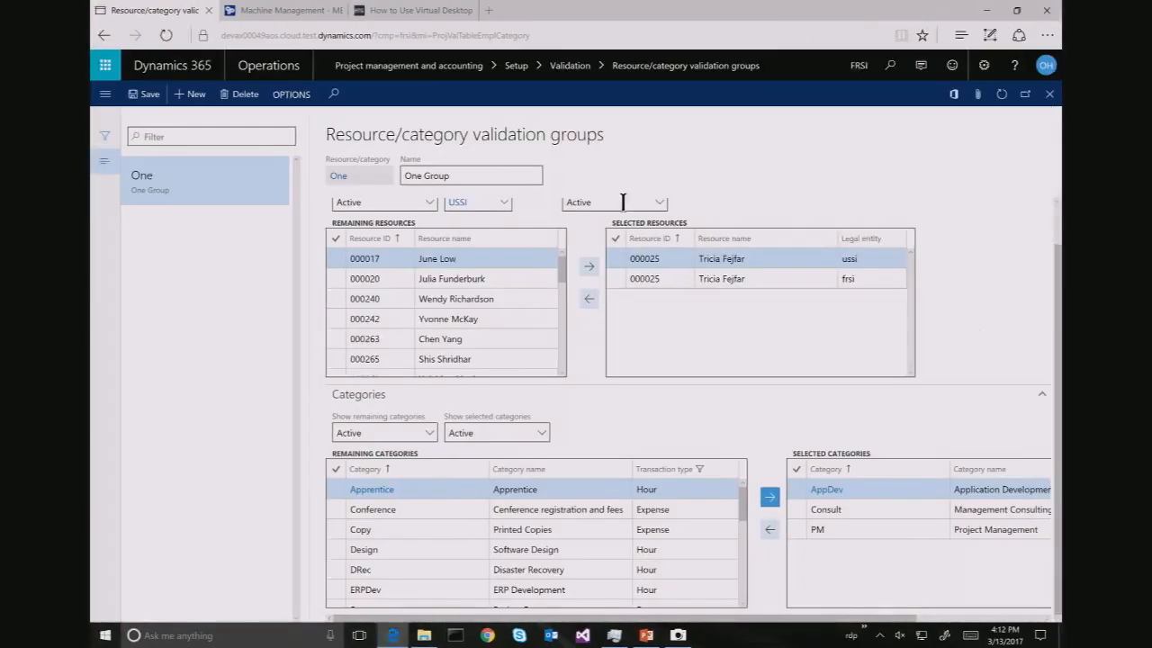
Search for 'role' and open the Resource roles setup page
click(106, 93)
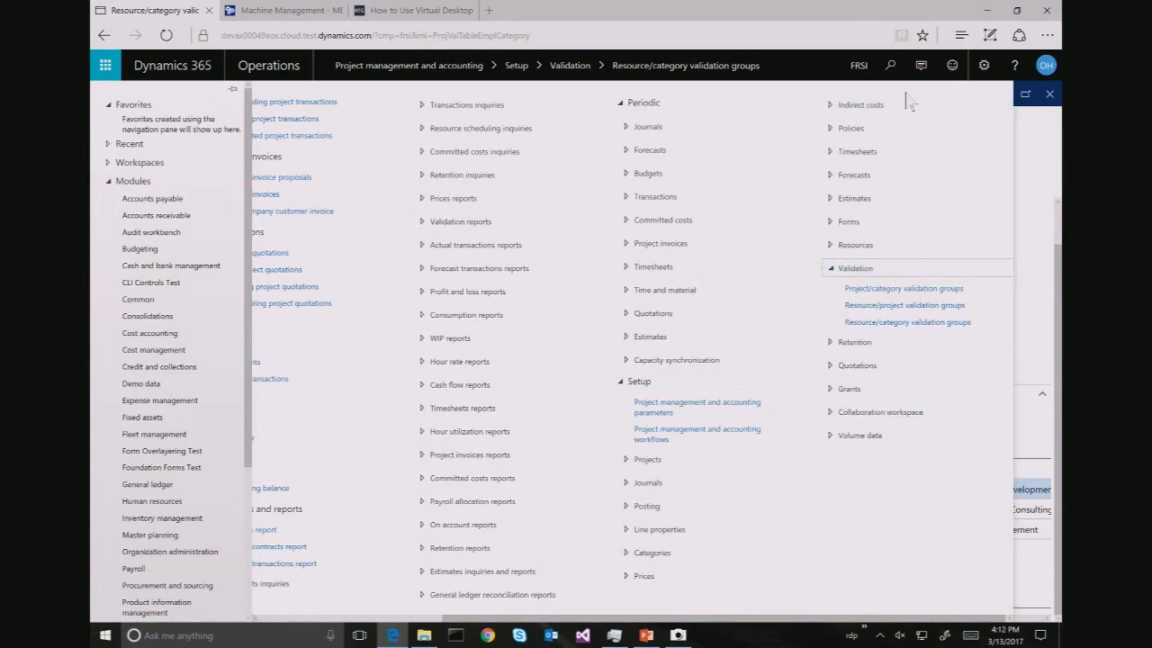
click(888, 70)
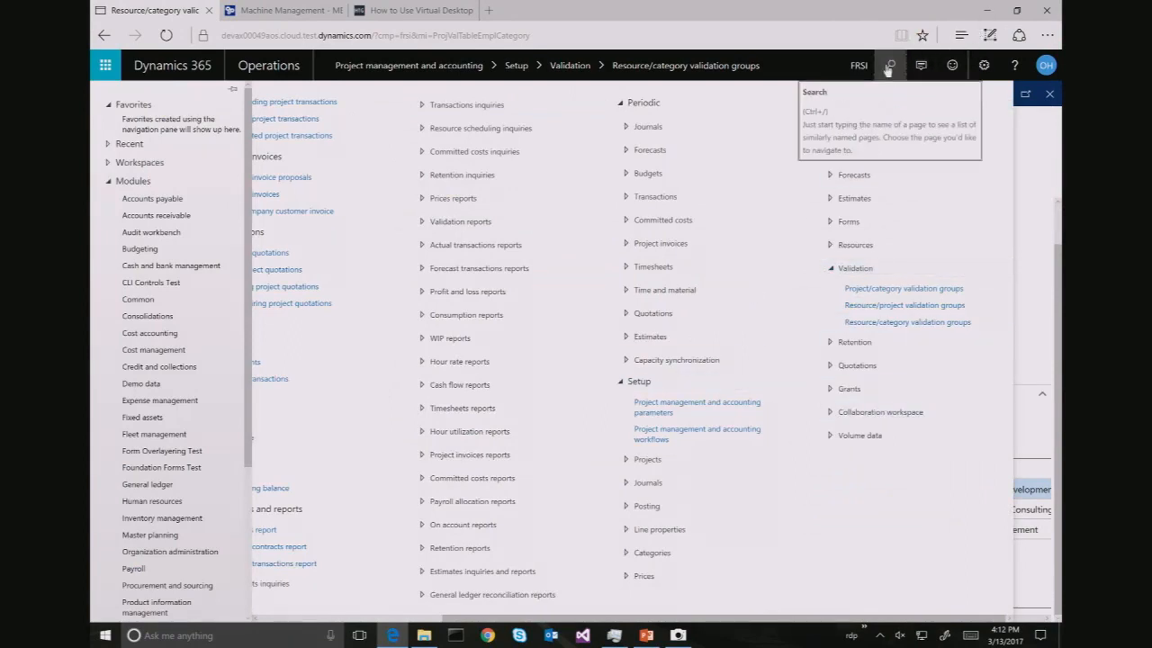
click(888, 69)
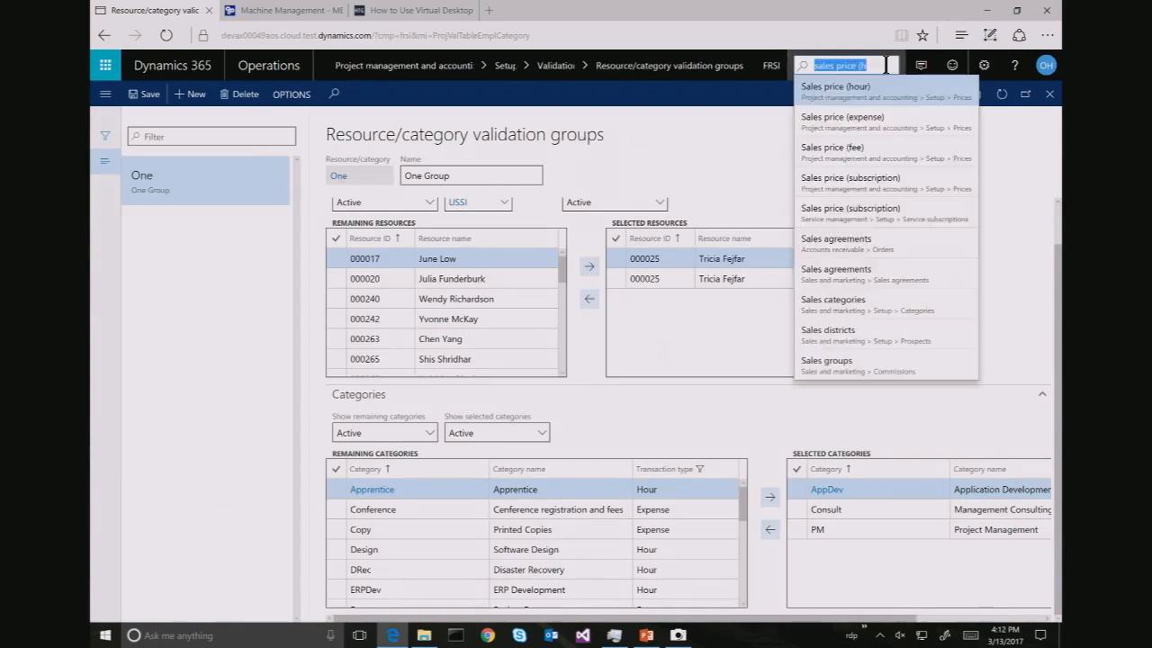
text(role)
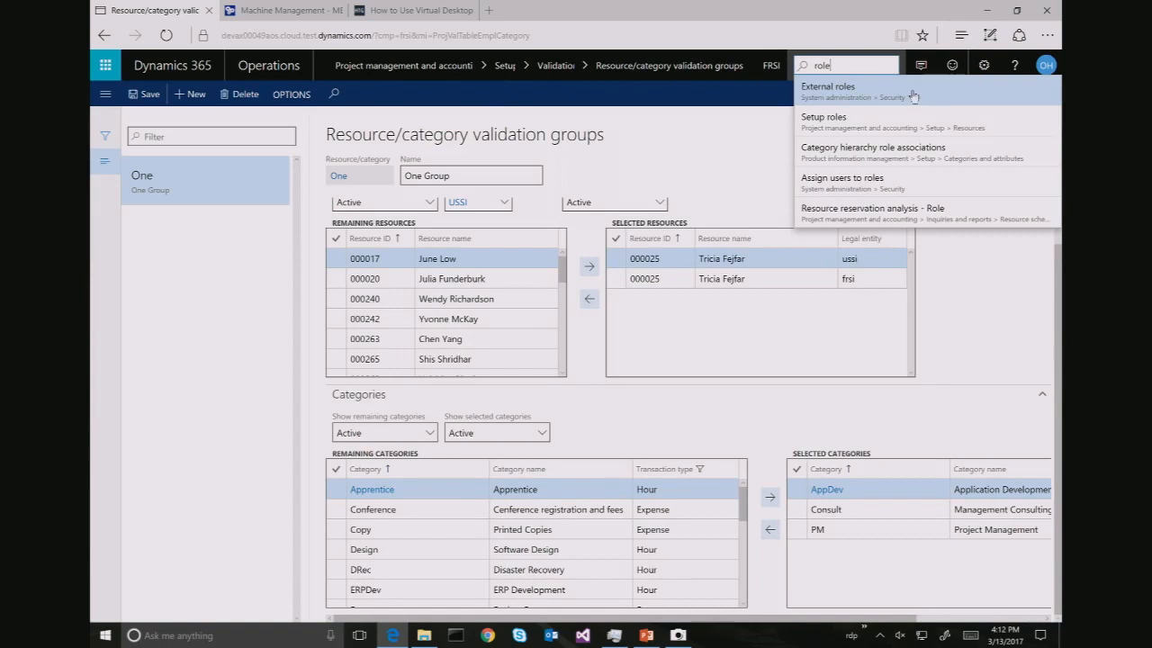
click(920, 123)
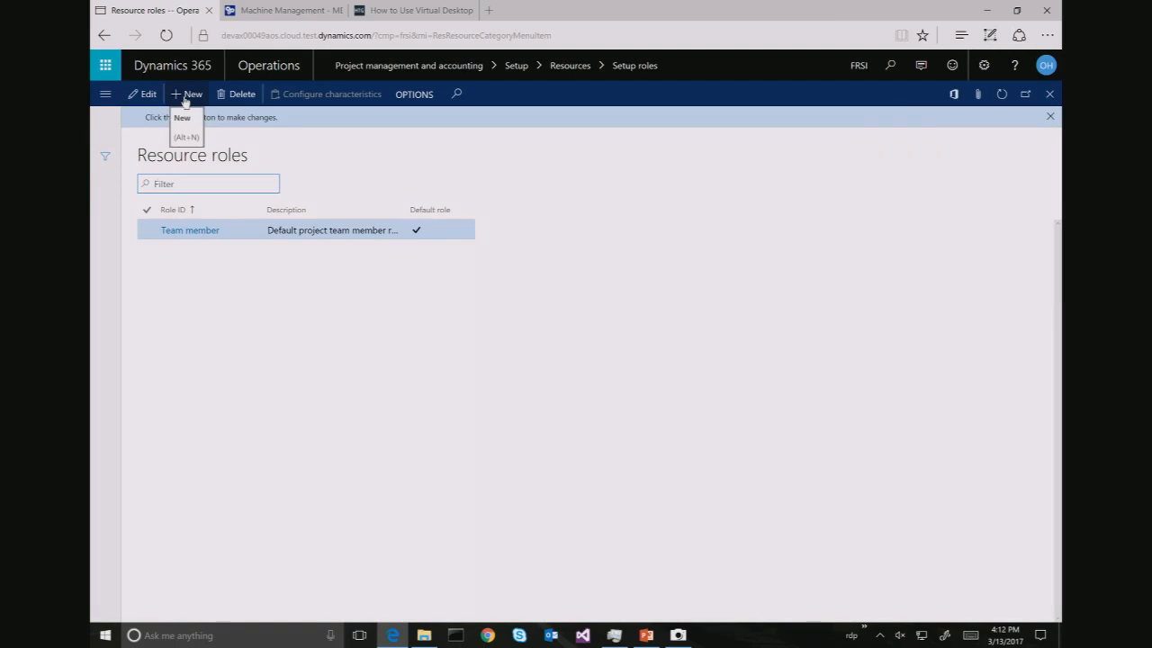
Create a new resource role with Role ID 'Software Developer'
click(186, 99)
text(Developer)
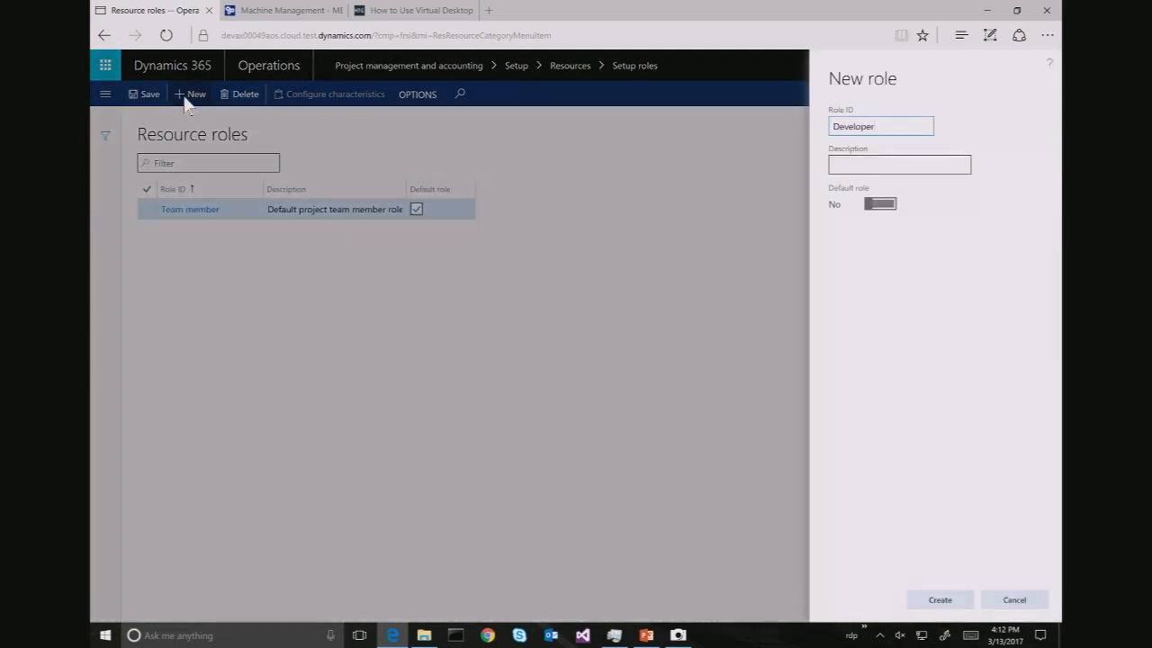
key(BackSpace)
key(BackSpace)
key(BackSpace)
key(BackSpace)
key(BackSpace)
key(BackSpace)
key(BackSpace)
key(BackSpace)
text(Software Developer)
key(Tab)
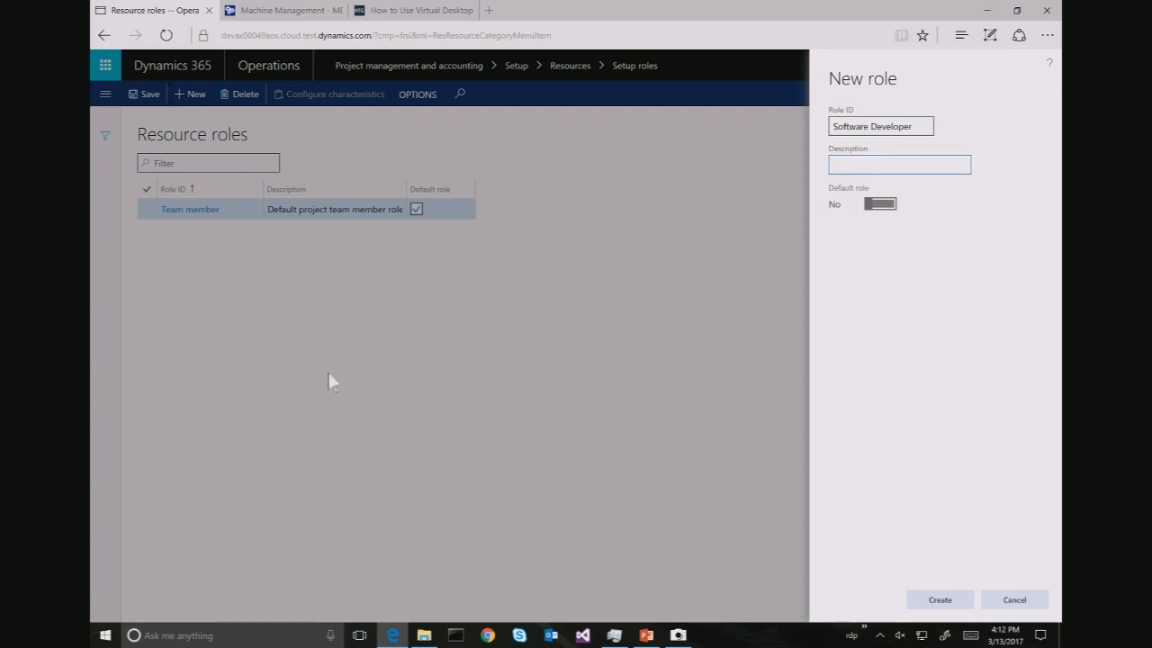
click(936, 599)
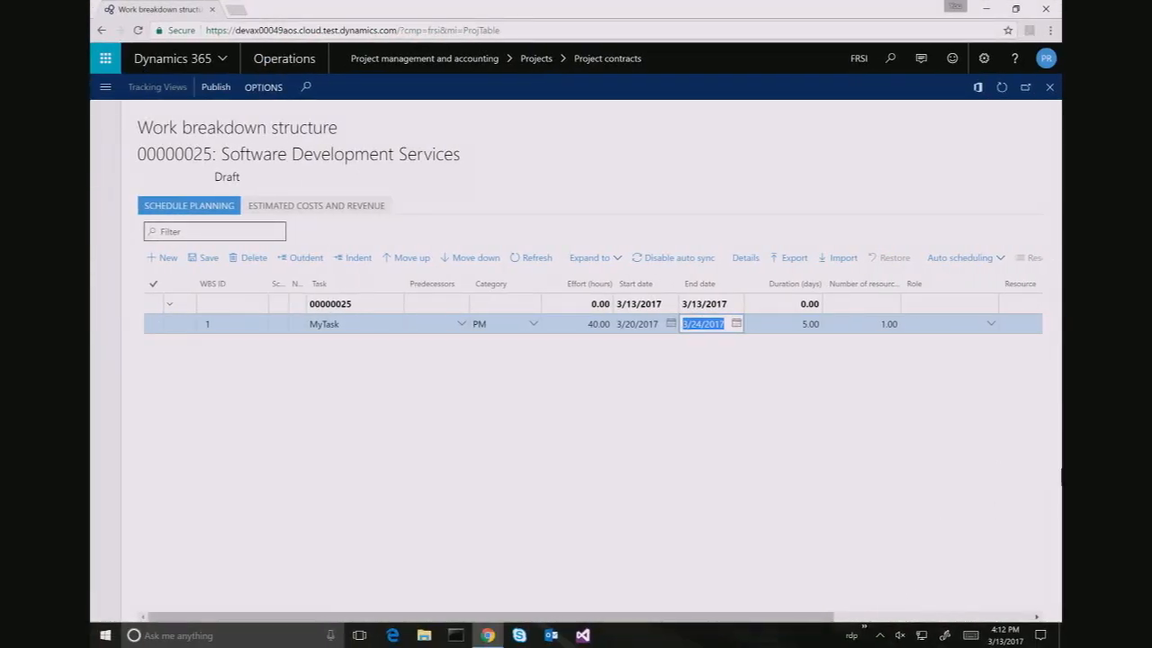
Save the work breakdown structure and reopen it so the new role appears in the role list
click(991, 324)
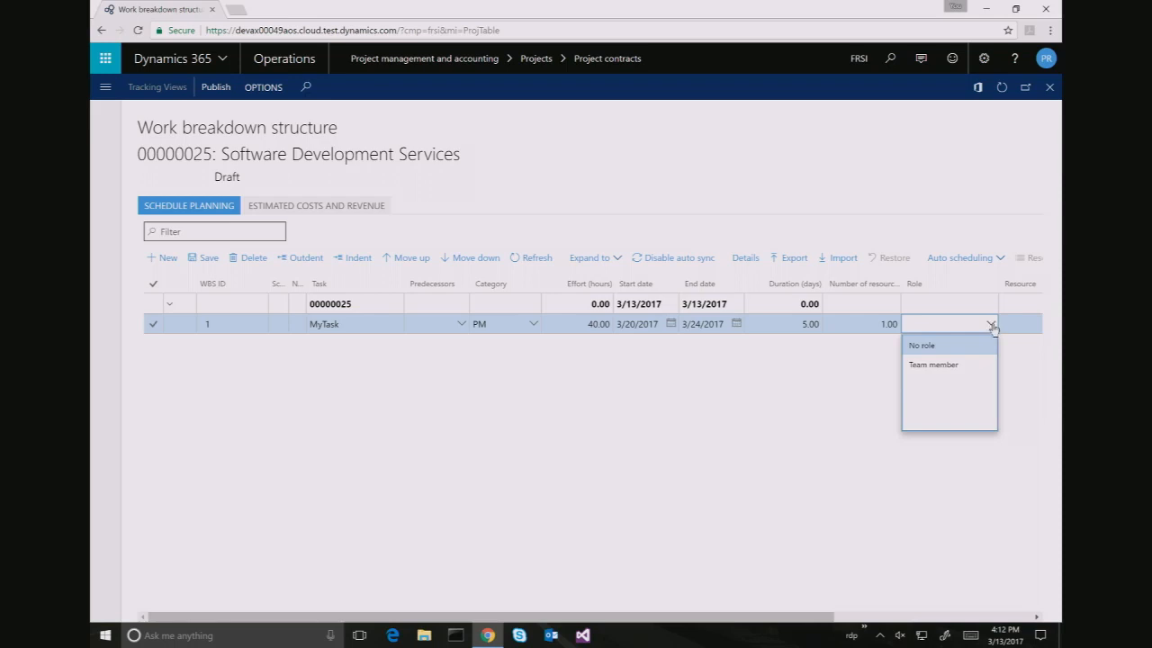
click(783, 189)
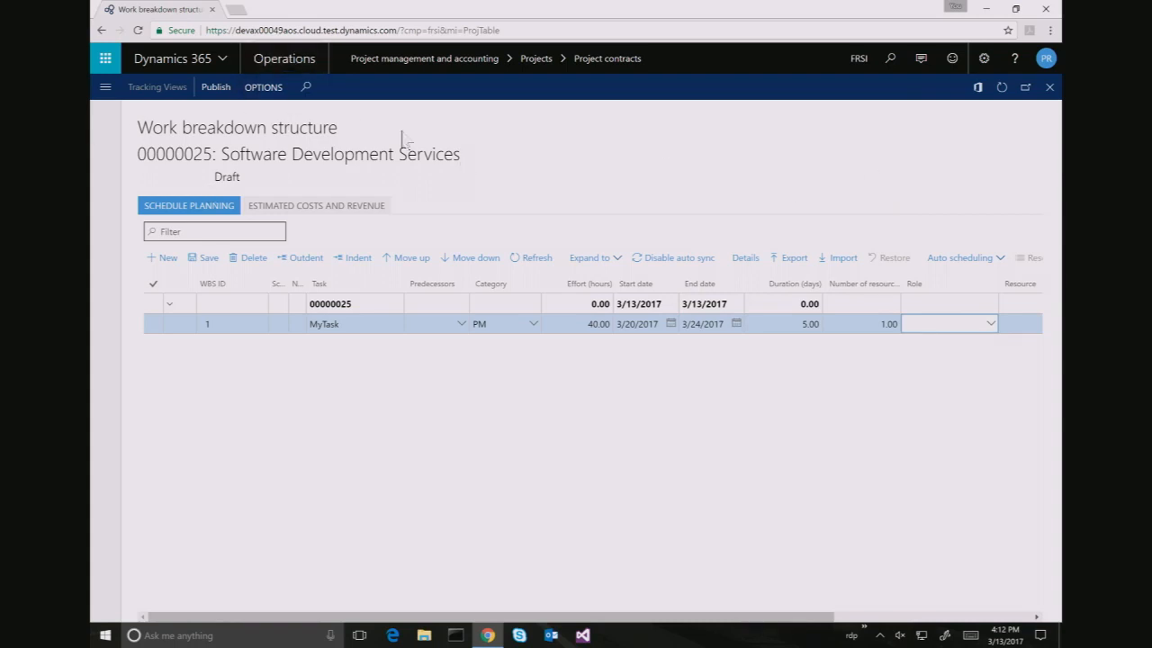
click(217, 257)
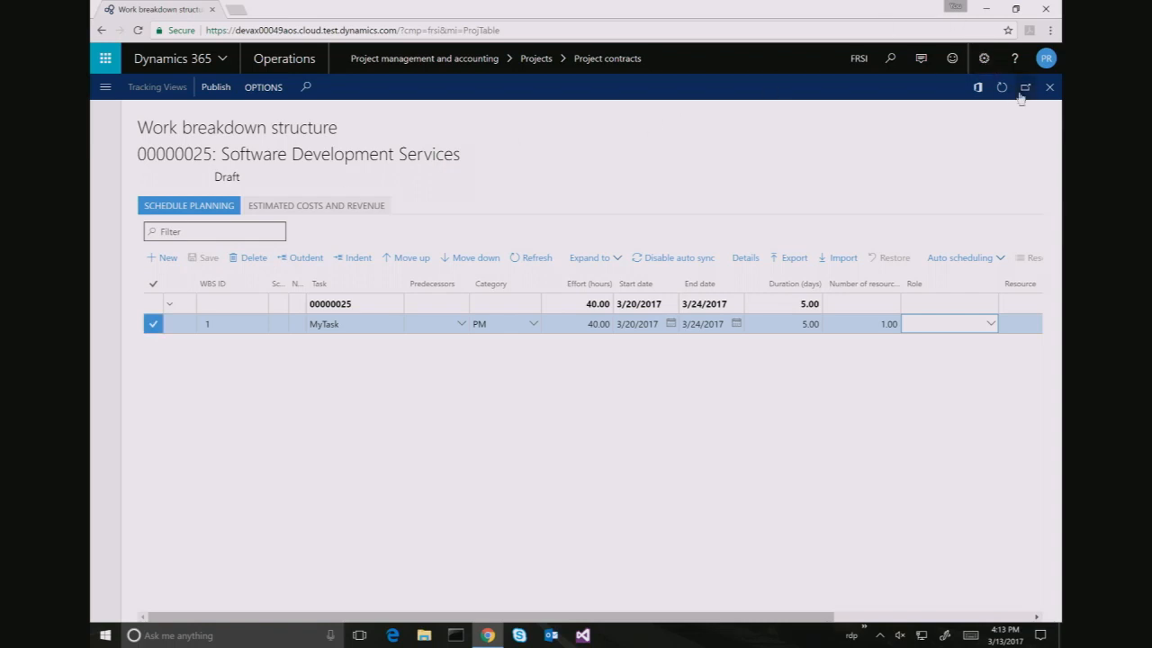
click(1050, 88)
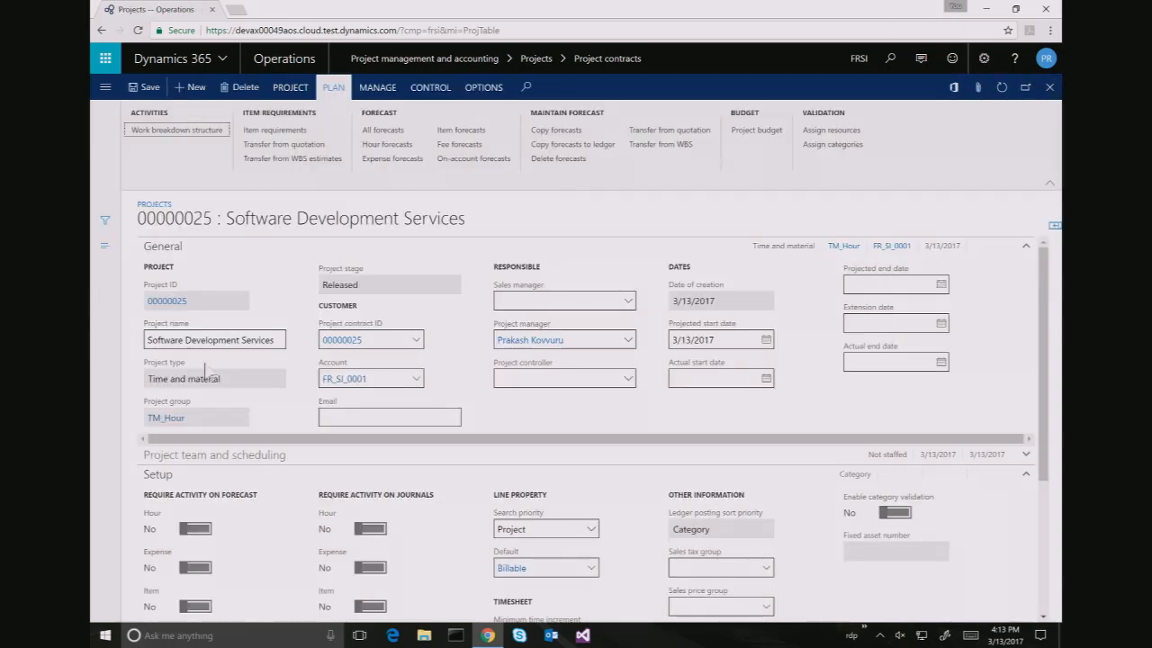
click(200, 132)
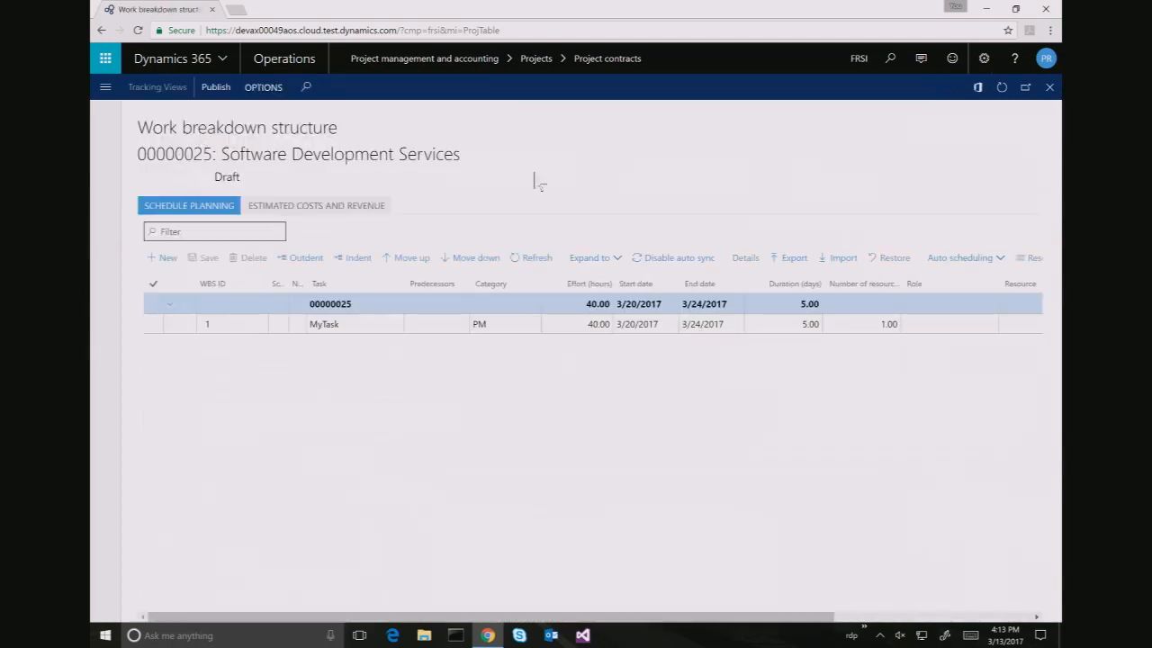
Assign the Software Developer role to the MyTask row
click(952, 324)
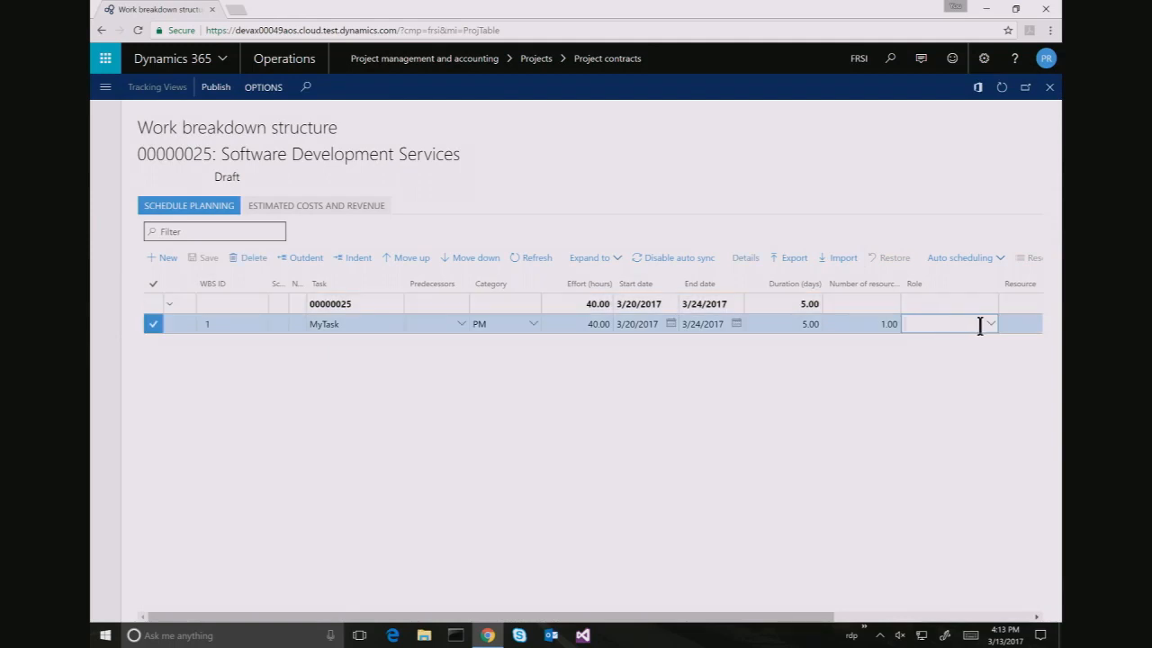
click(994, 328)
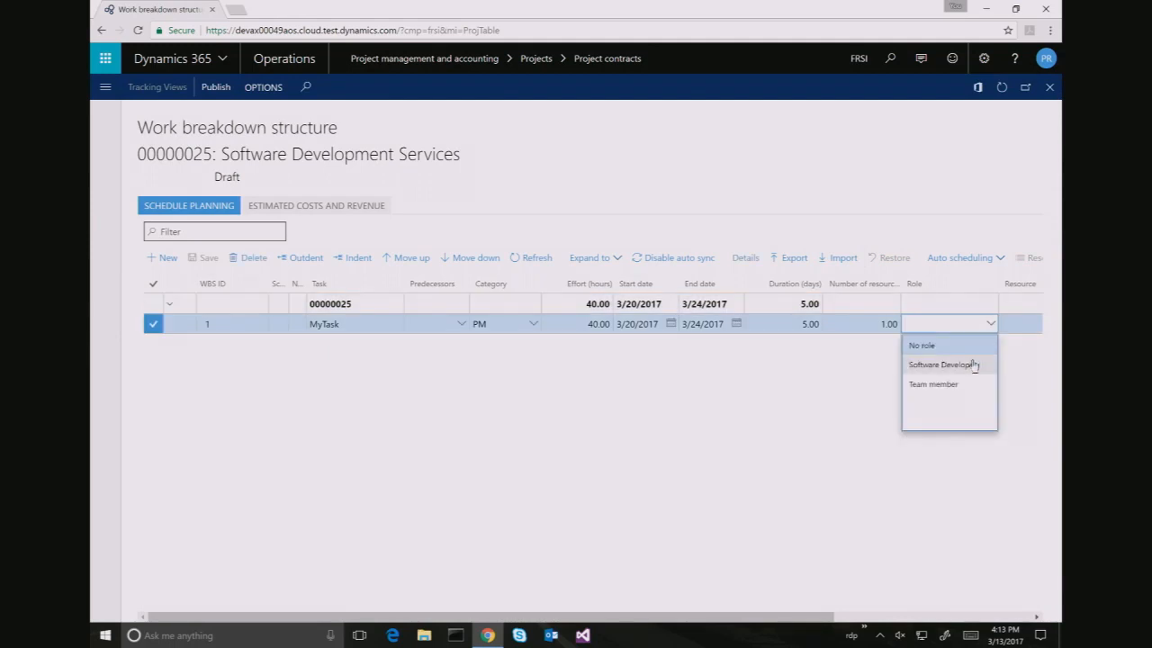
click(973, 365)
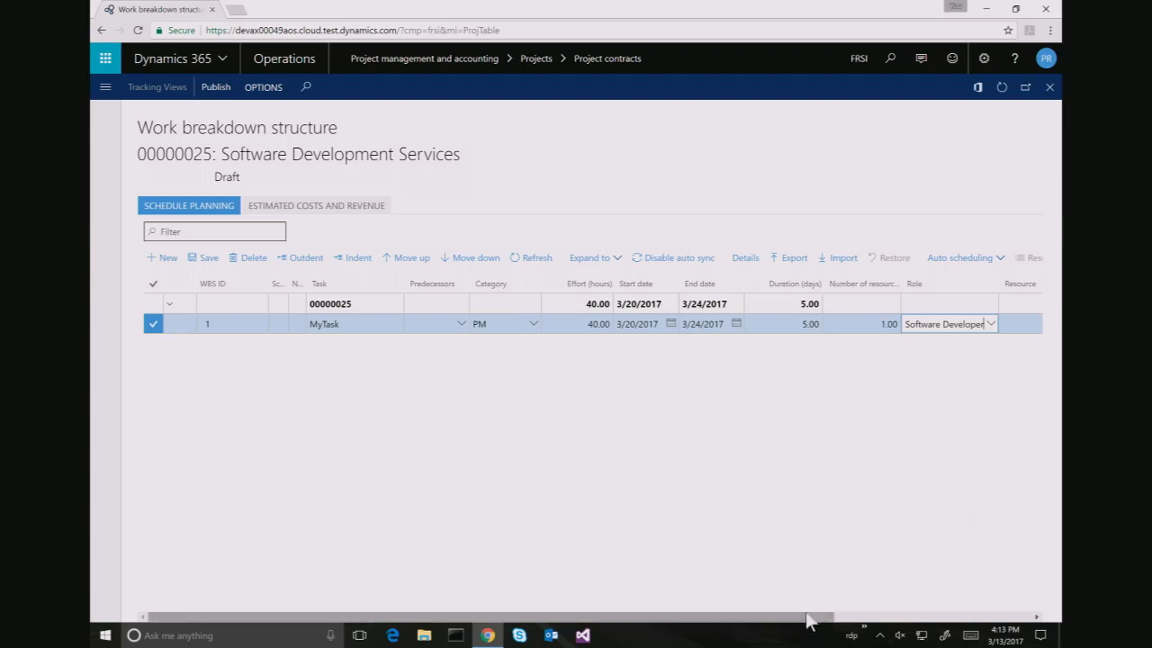
drag(836, 614, 1033, 617)
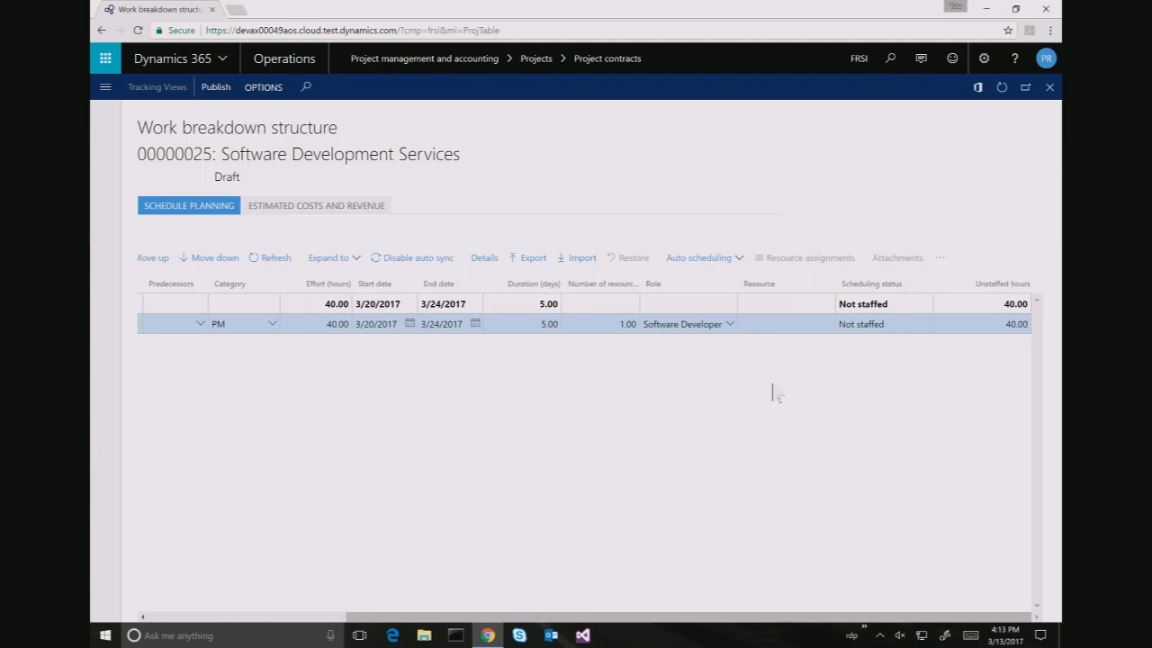
Publish the work breakdown structure and open MyTask's resource assignment, which finds no role-matched resources
click(822, 321)
click(224, 96)
click(830, 325)
click(828, 326)
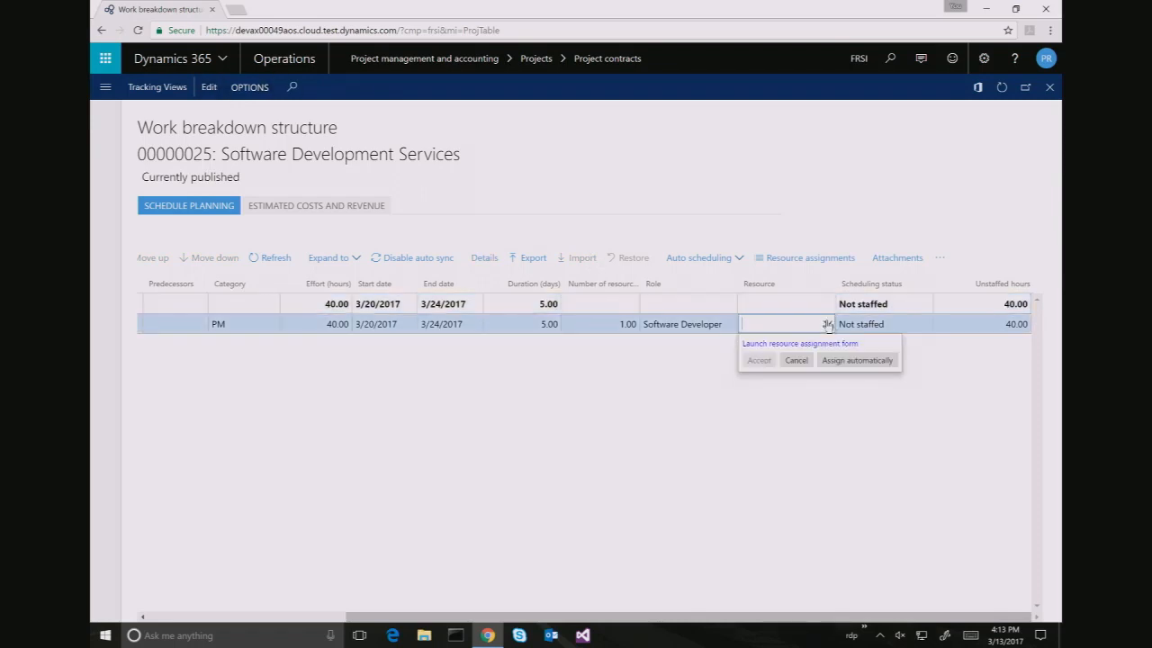
click(808, 353)
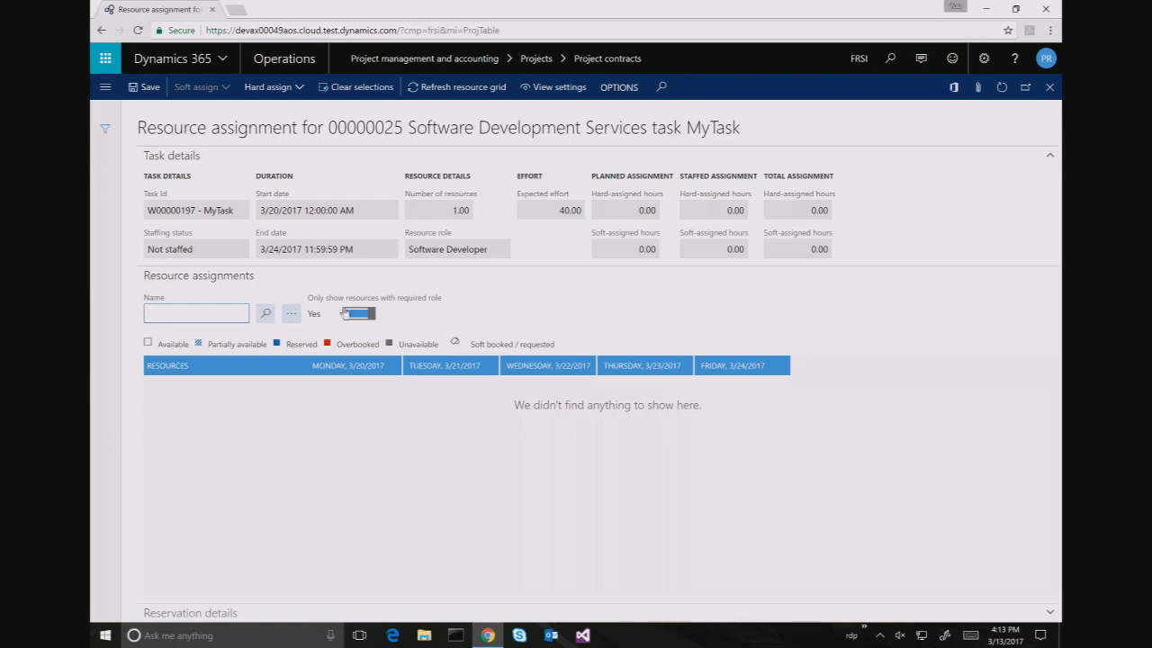
Show resources of any role, search by the employee's partial name, and select the match
click(357, 313)
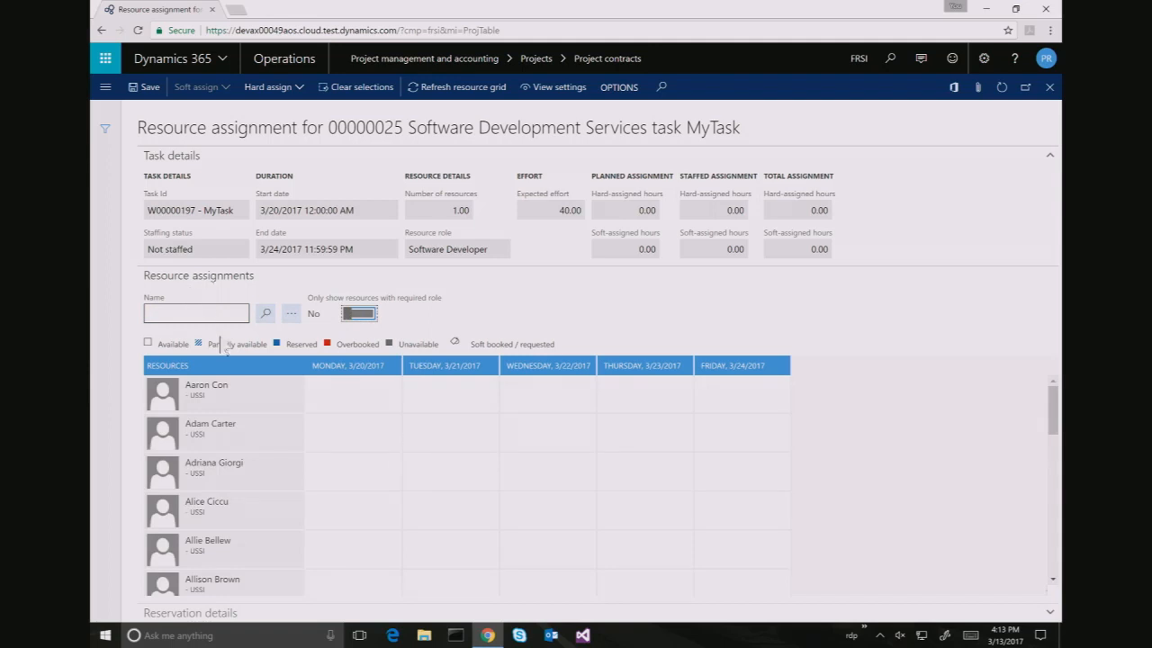
click(208, 316)
text(tricia)
click(267, 315)
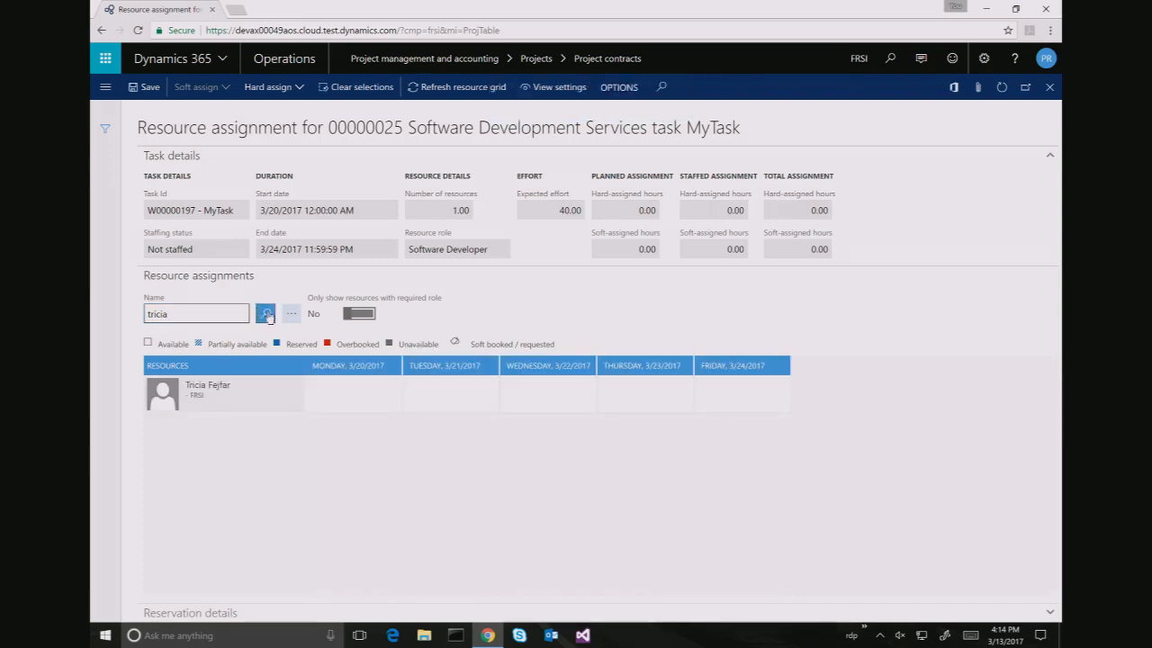
click(239, 396)
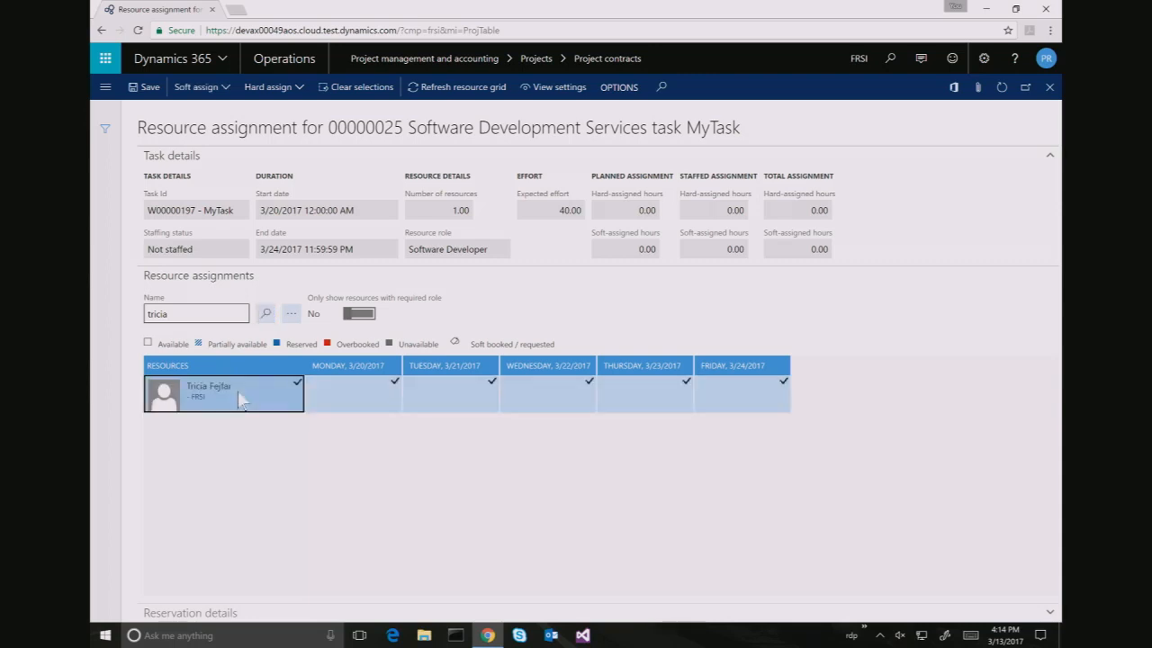
mouse_move(243, 402)
Clear the employee selection, rerun the name search, and open Choose characteristics for skills
click(297, 382)
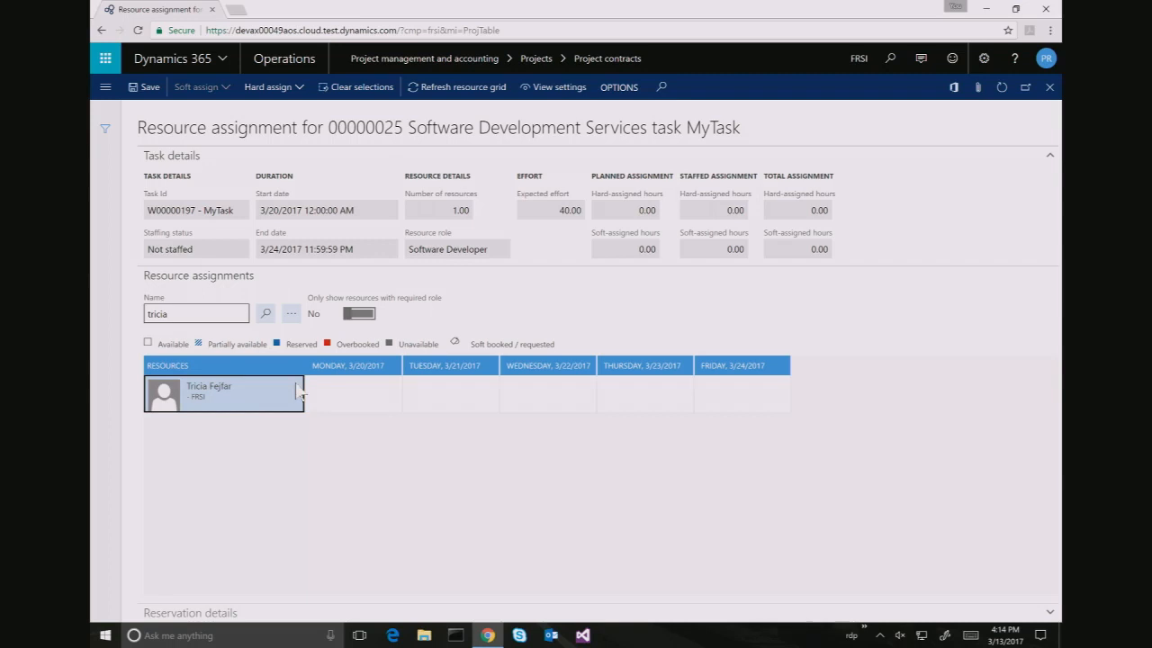
click(263, 313)
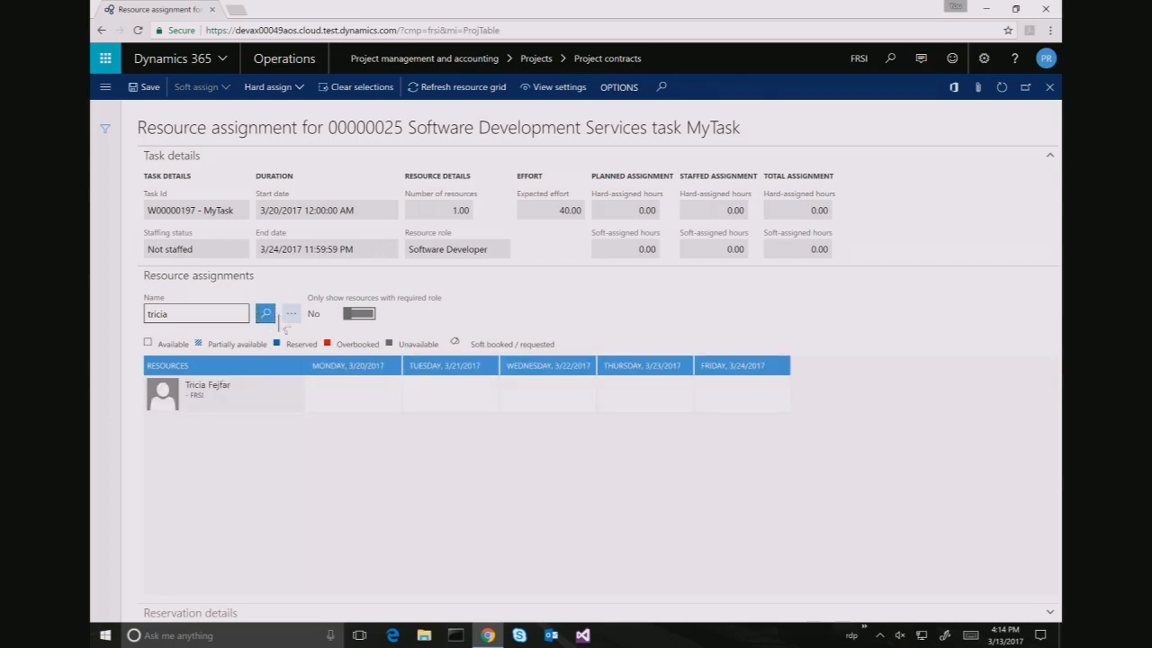
click(291, 315)
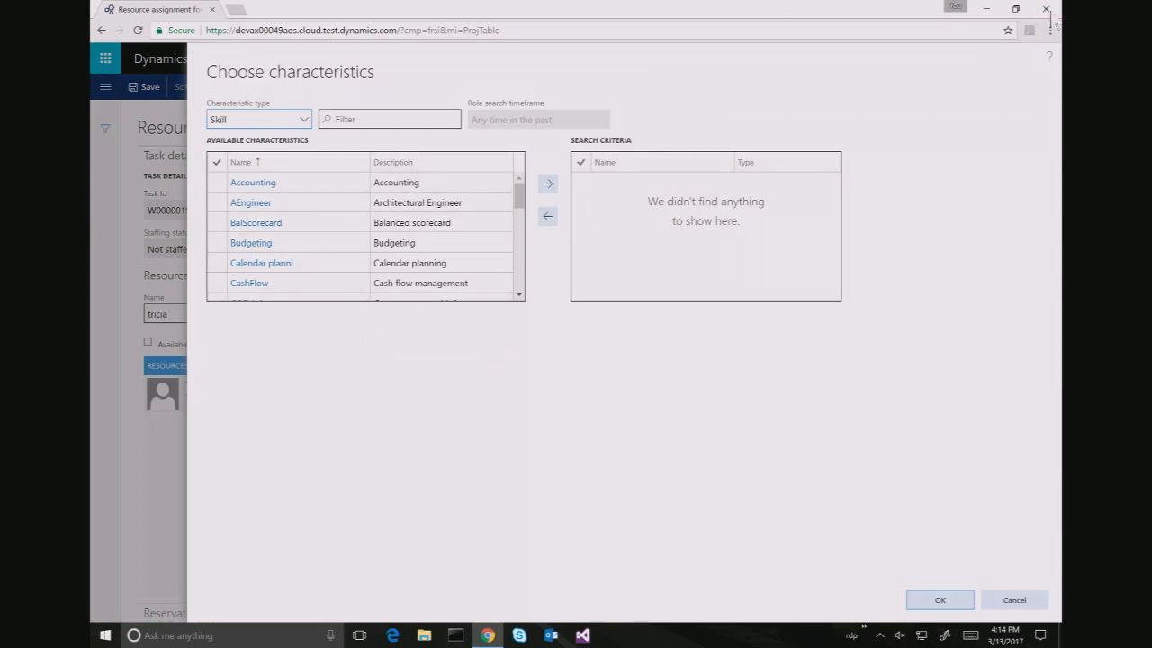
Close the Chrome window and reopen it on the Projects list
click(1046, 10)
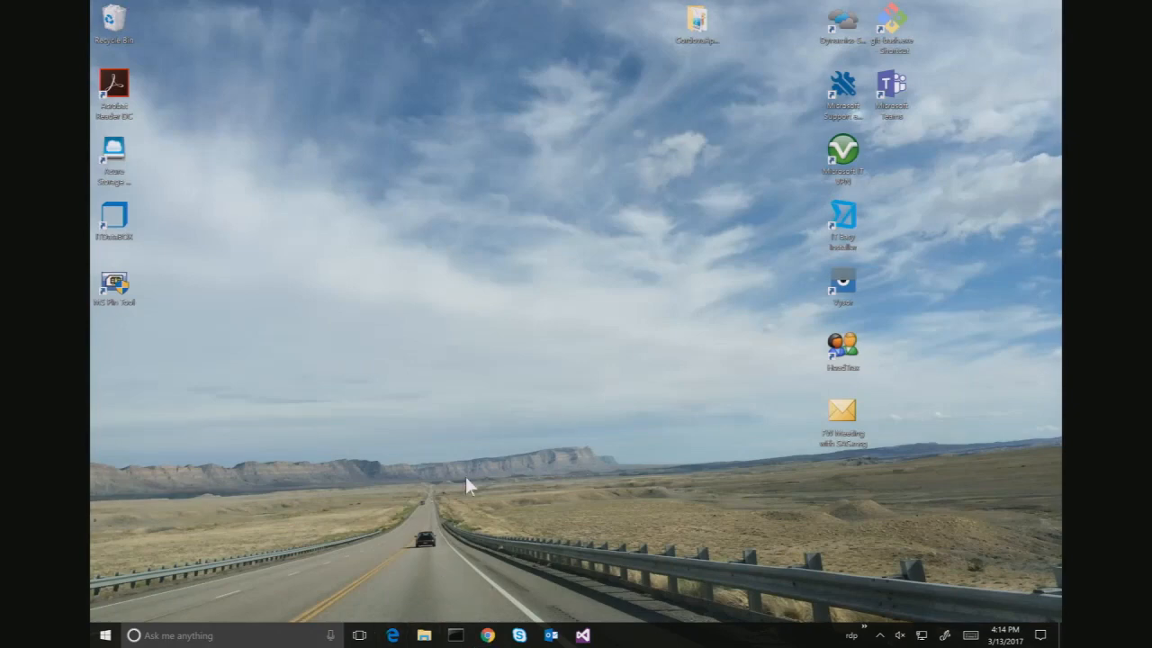
drag(465, 478, 442, 507)
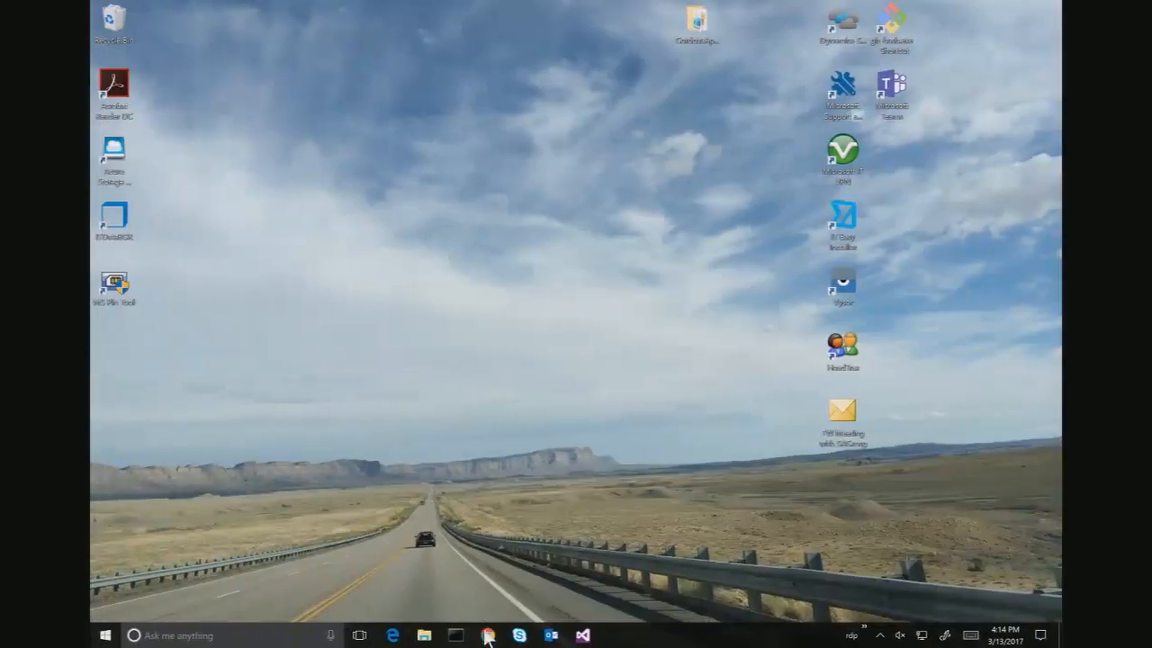
click(487, 635)
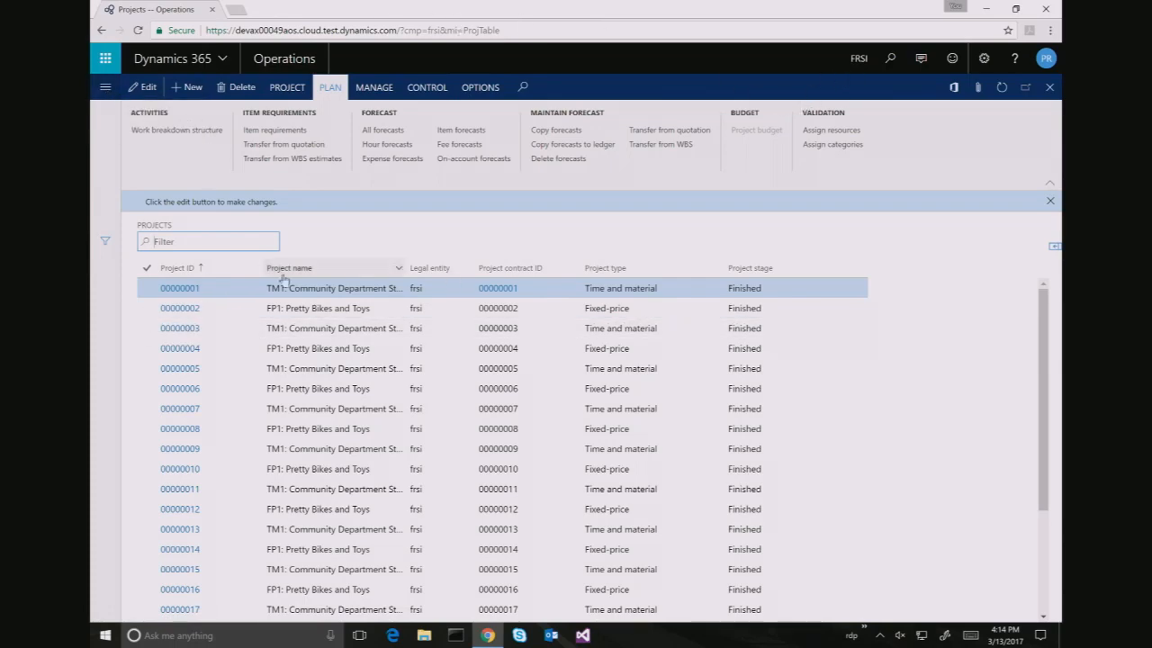
Open project 00000025 Software Development Services and its work breakdown structure
scroll(179, 388, down, 3)
key(super+Tab)
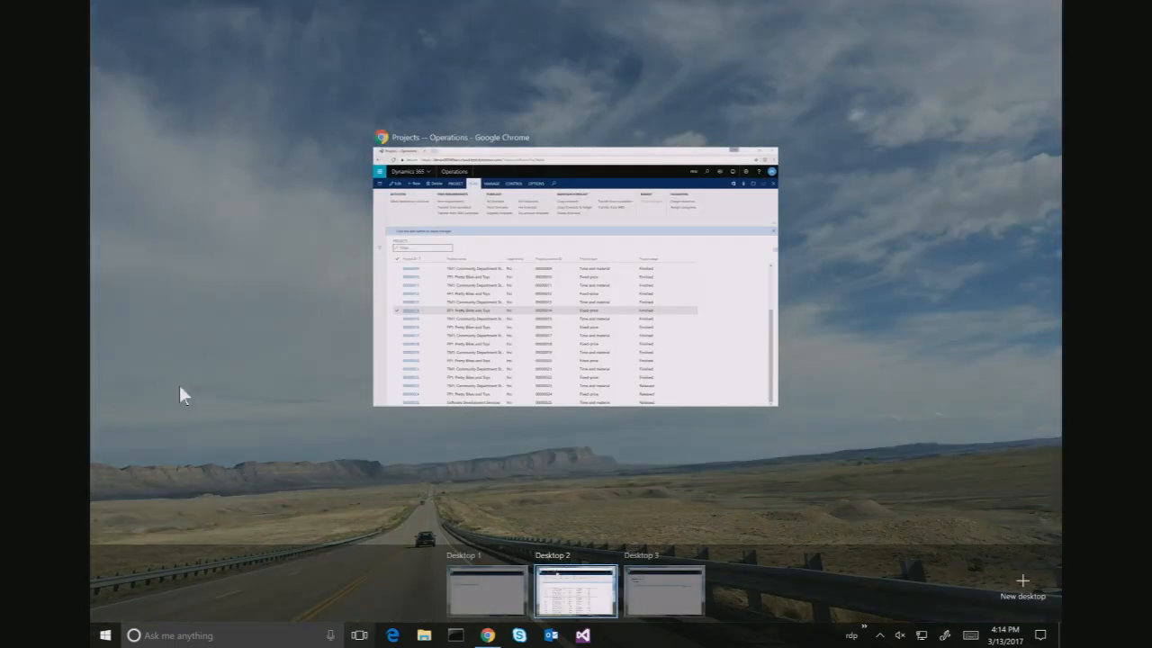
key(Escape)
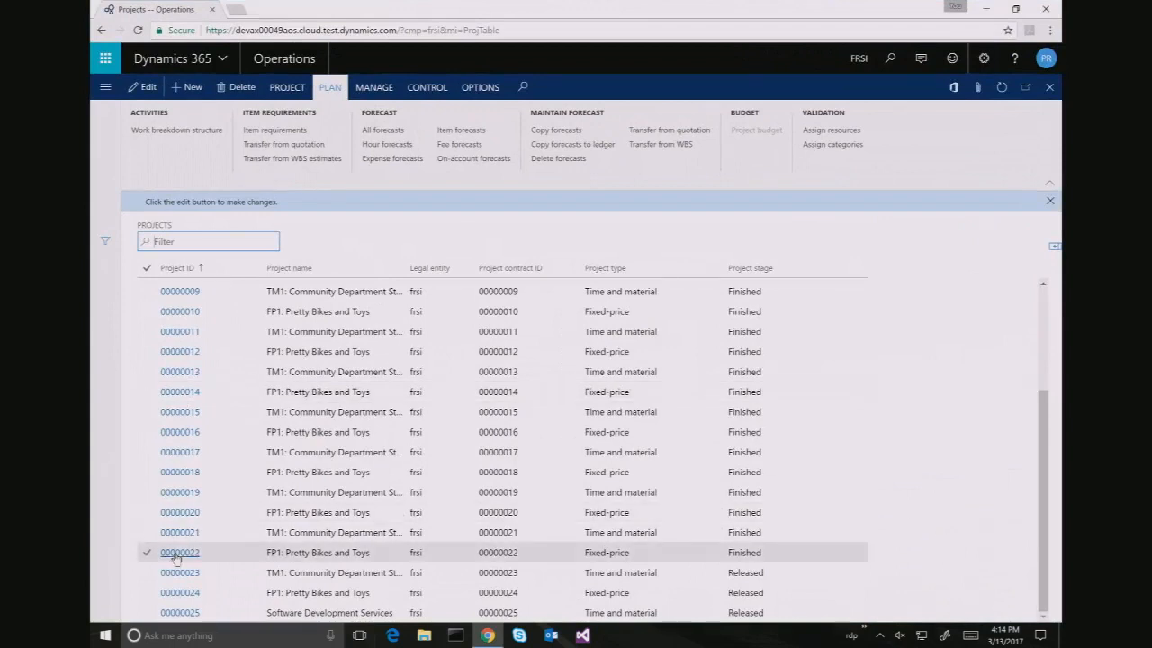
click(182, 613)
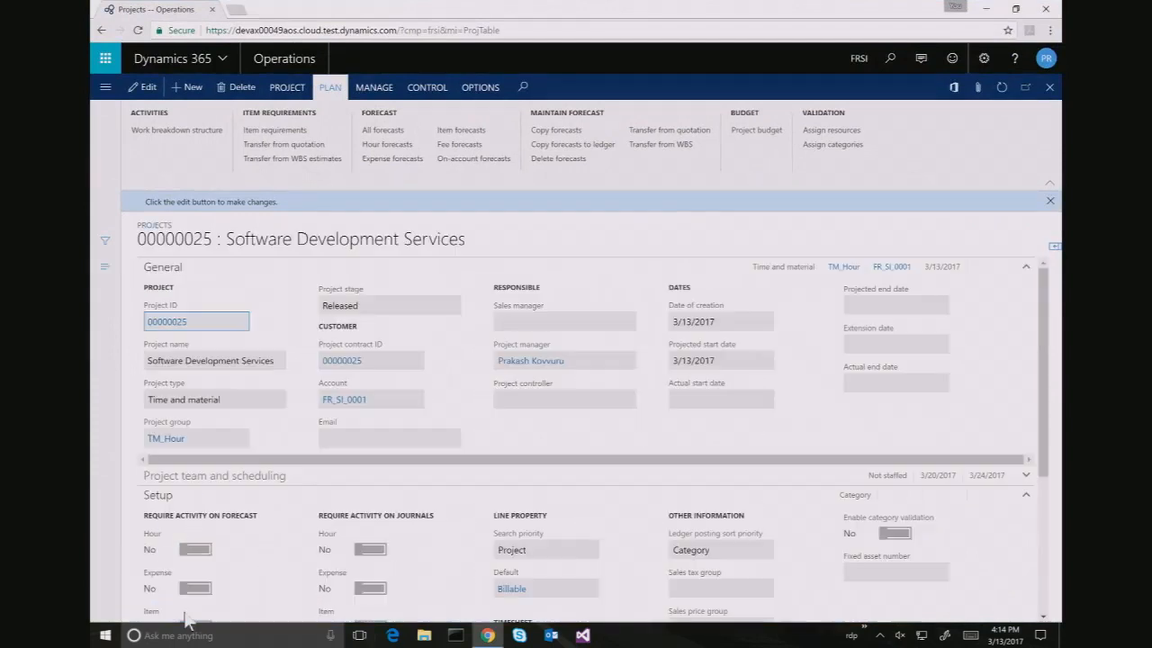
click(171, 133)
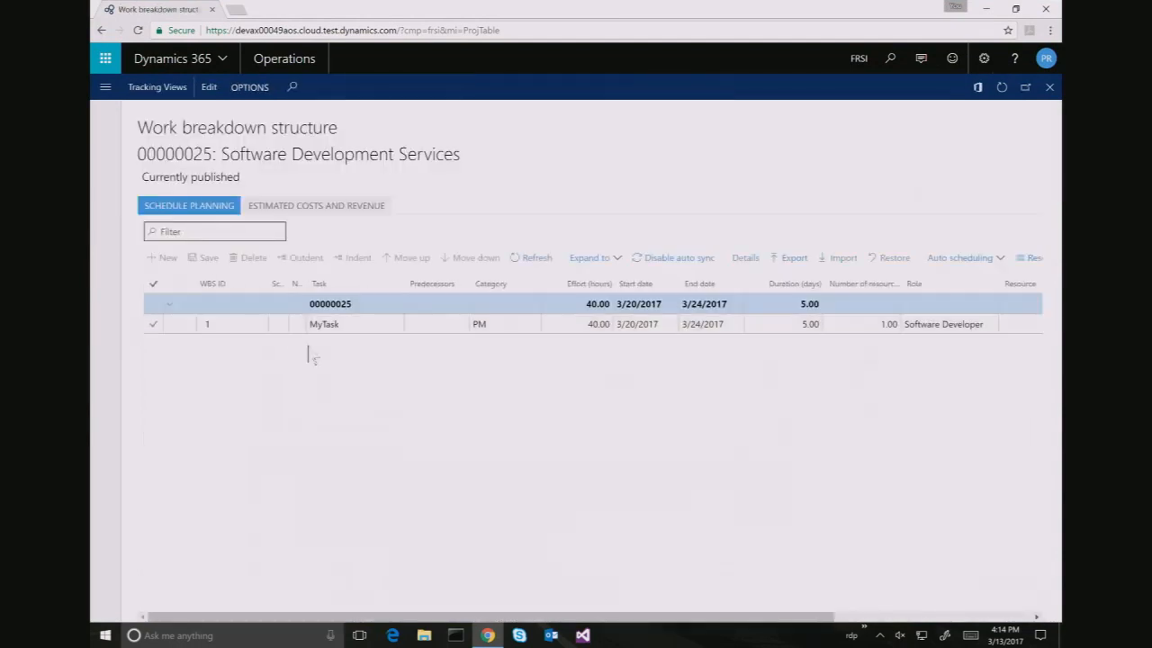
Launch the resource assignment form for the MyTask task
click(1014, 326)
drag(828, 617, 1058, 601)
click(828, 325)
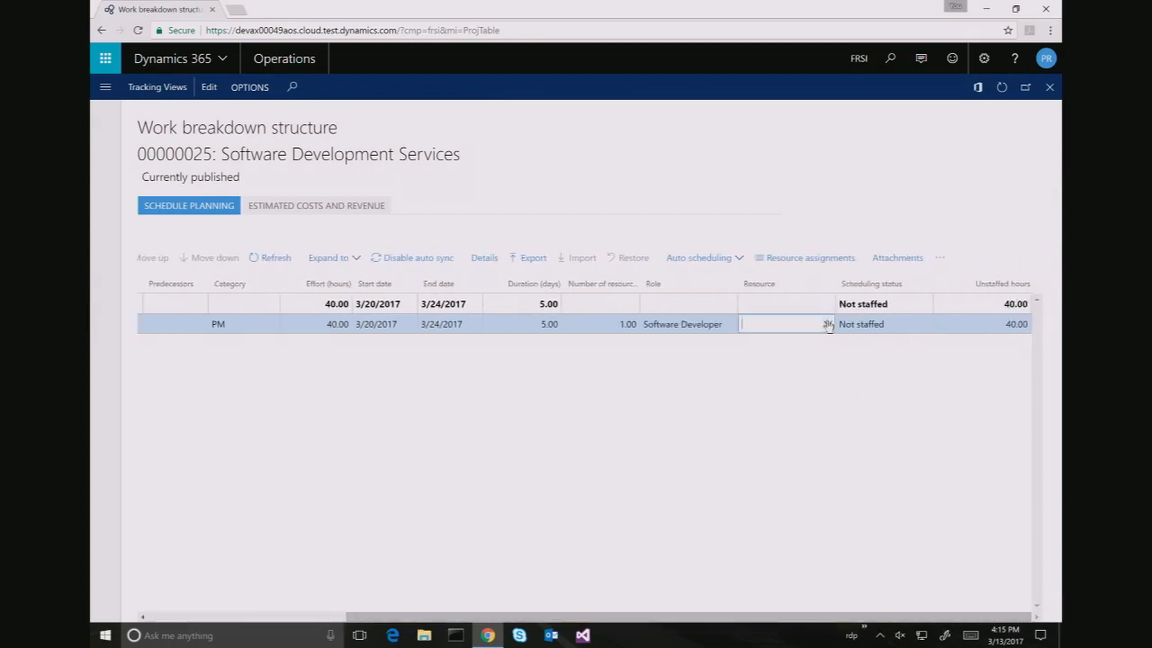
click(824, 343)
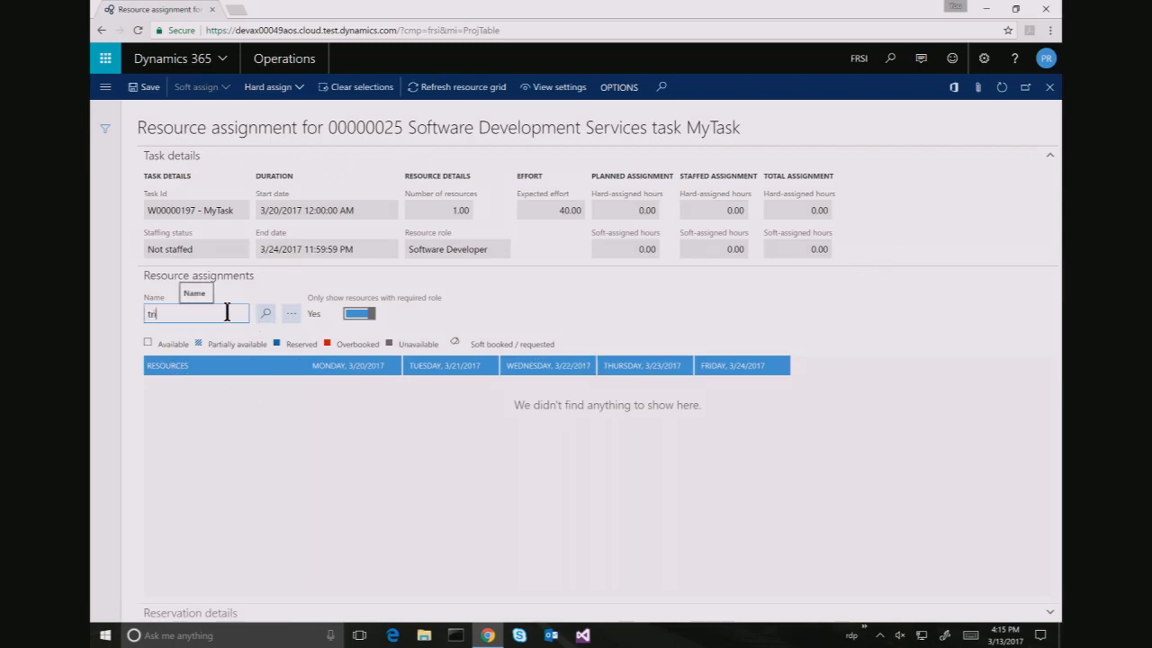
Set 'Only show resources with required role' to No and cancel the Choose characteristics dialog
click(358, 313)
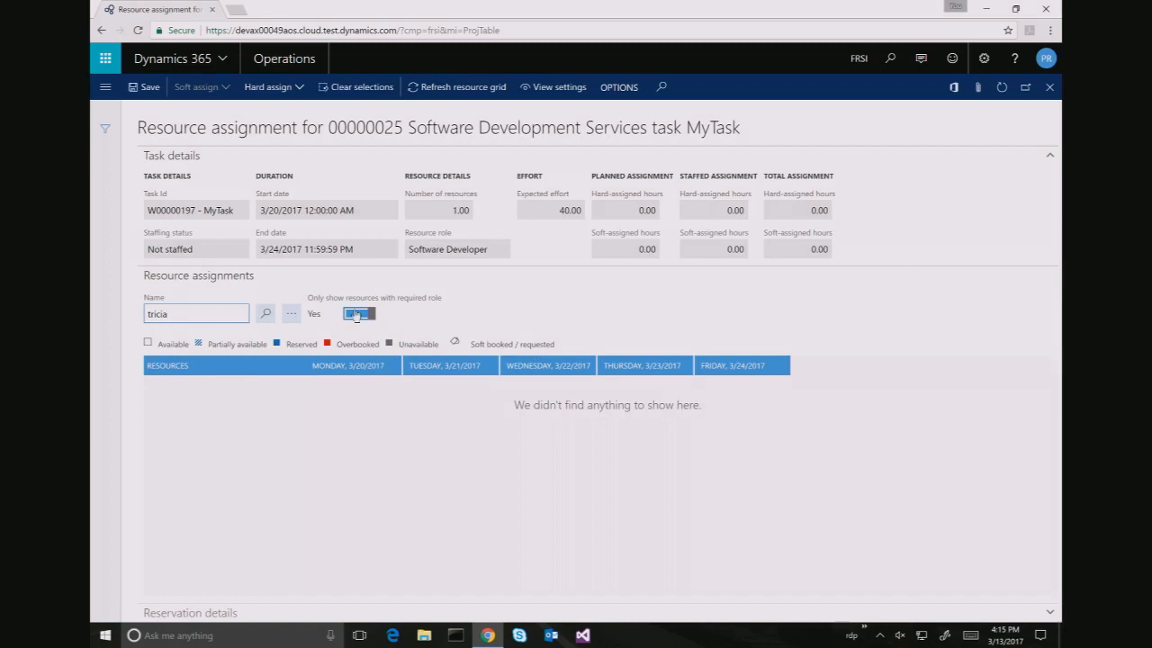
click(293, 313)
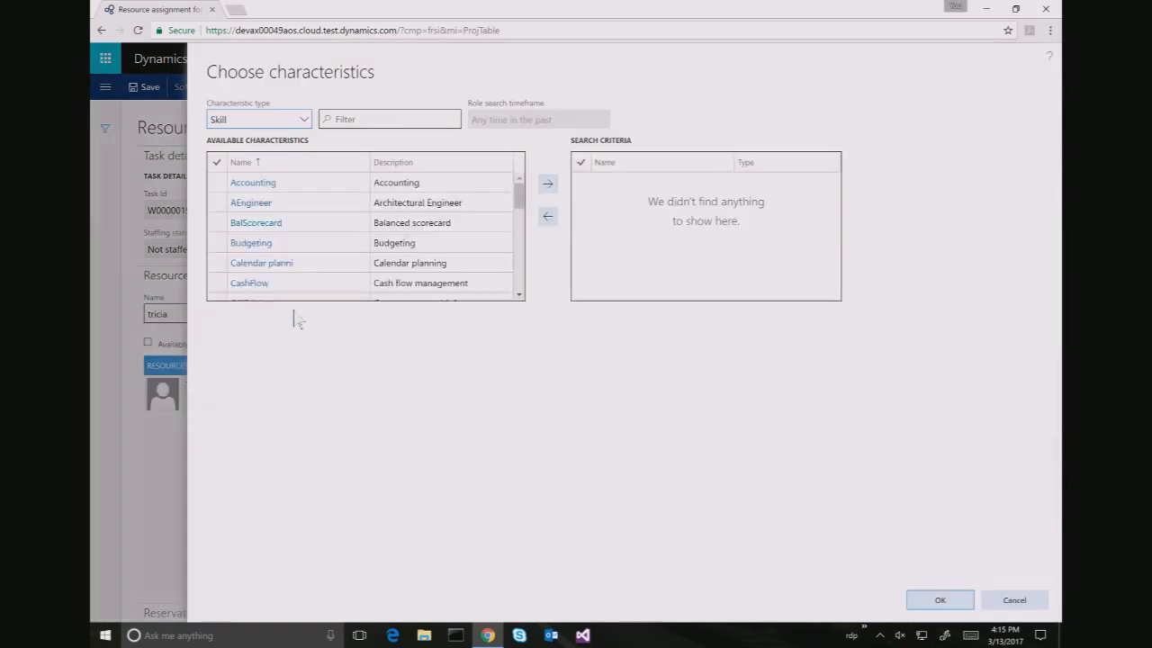
click(689, 31)
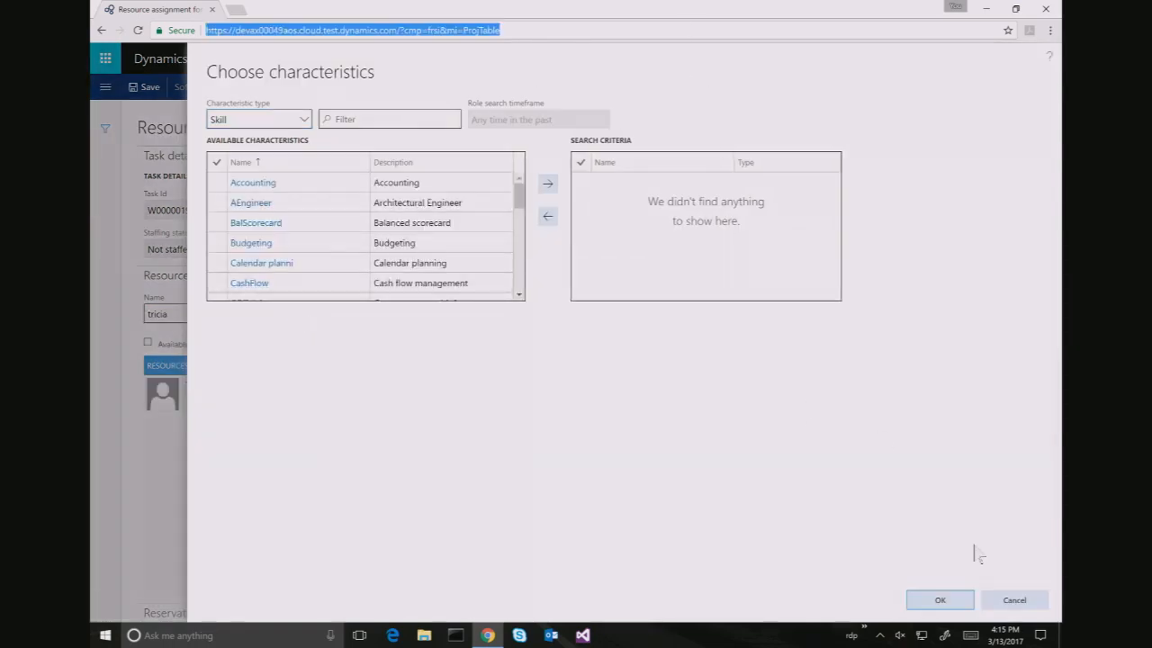
click(1012, 600)
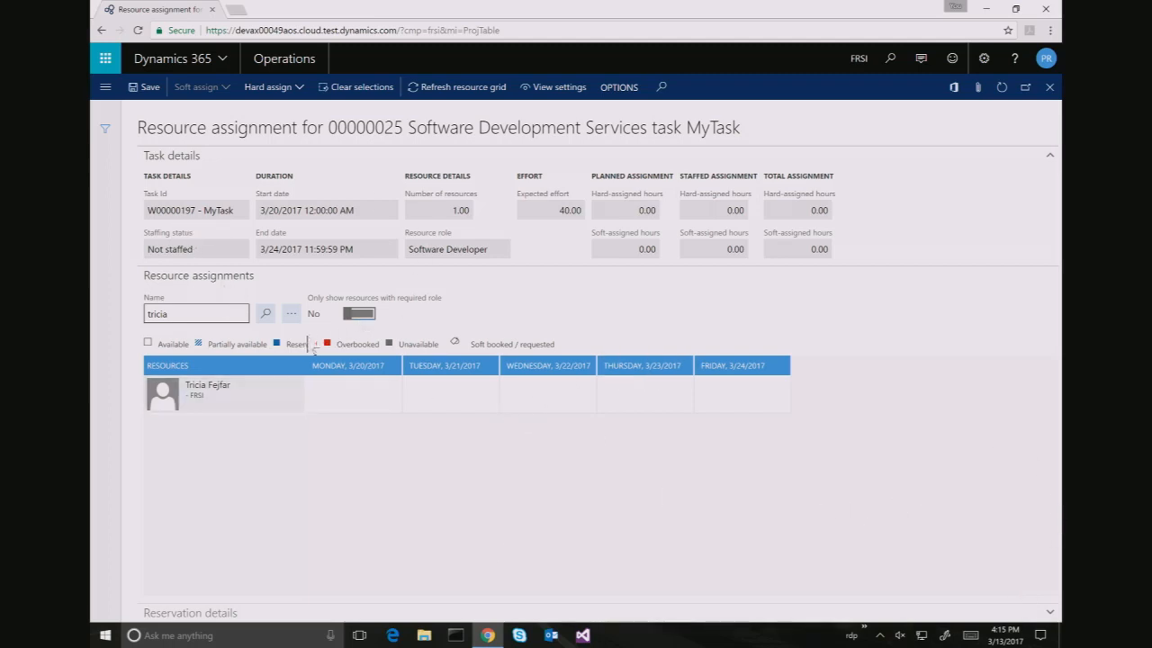
Check the name search button's context menu twice, dismissing it each time
right_click(268, 317)
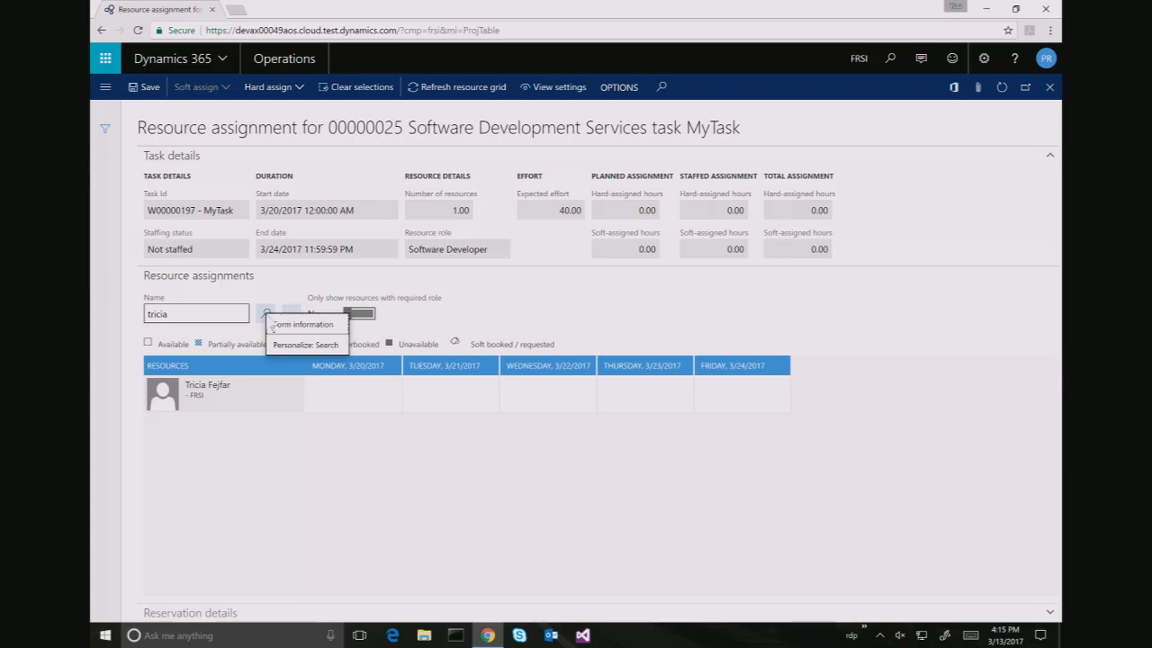
click(267, 317)
right_click(265, 316)
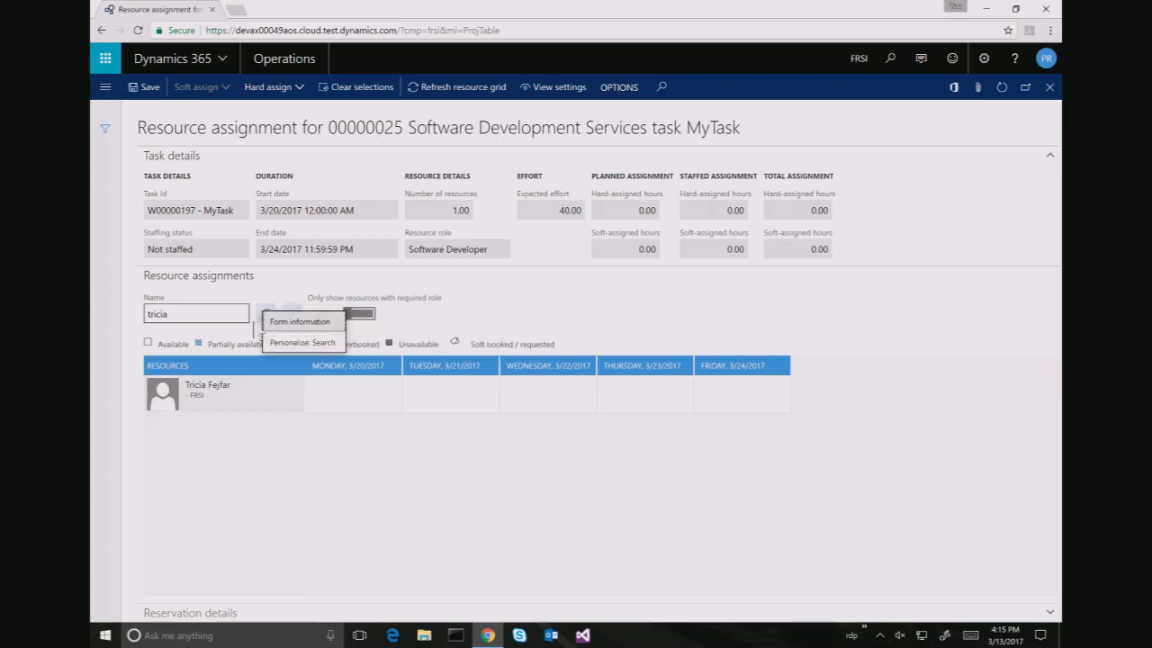
click(223, 317)
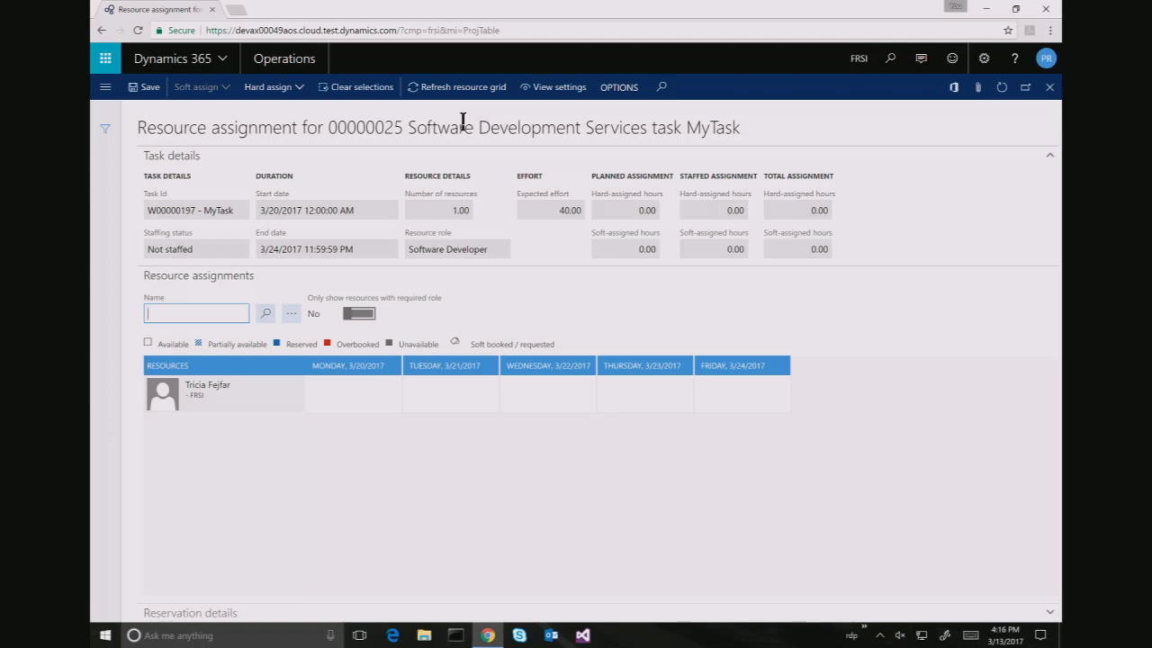
Check the resource grid's view settings without changes and load more resources
click(545, 89)
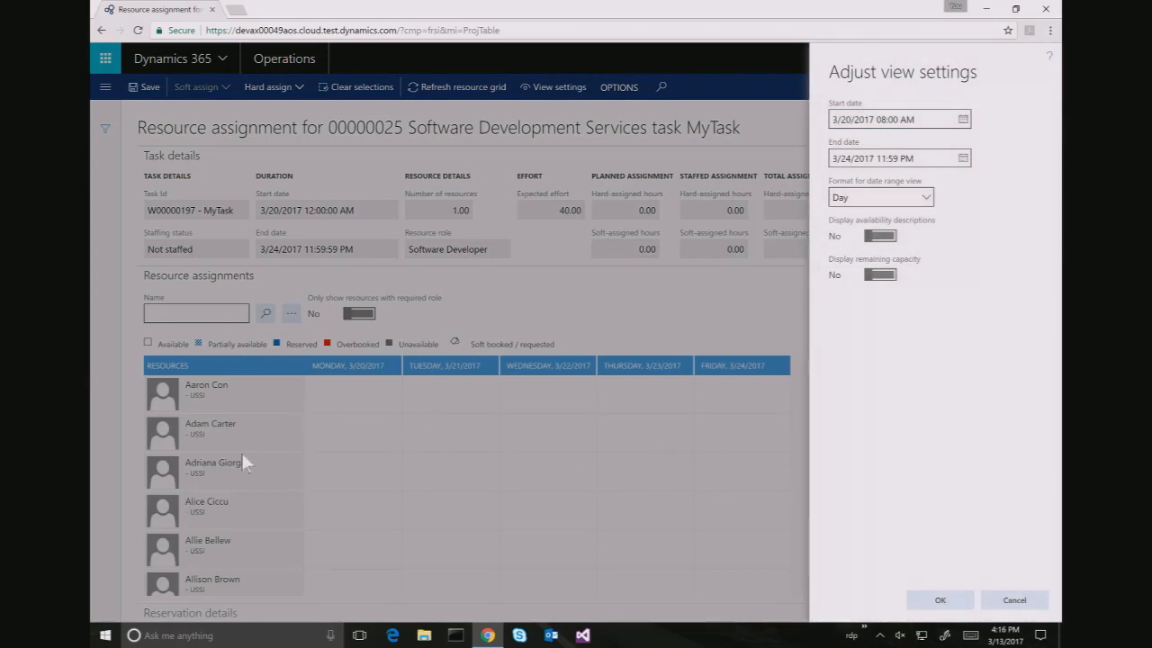
click(1009, 601)
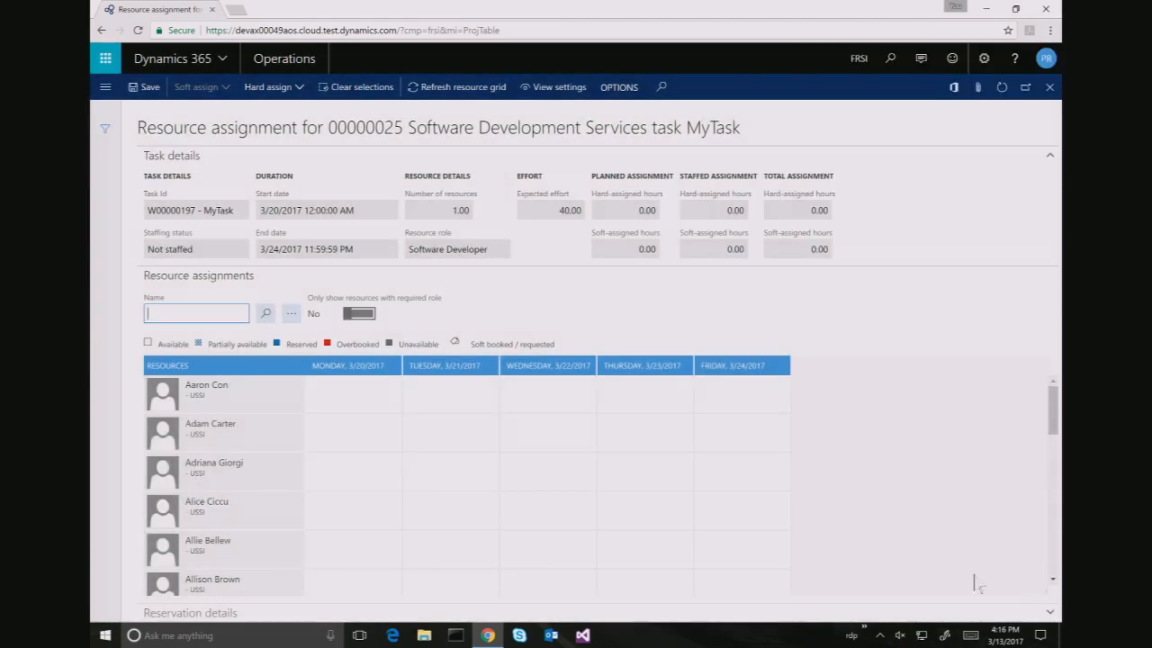
scroll(216, 477, down, 10)
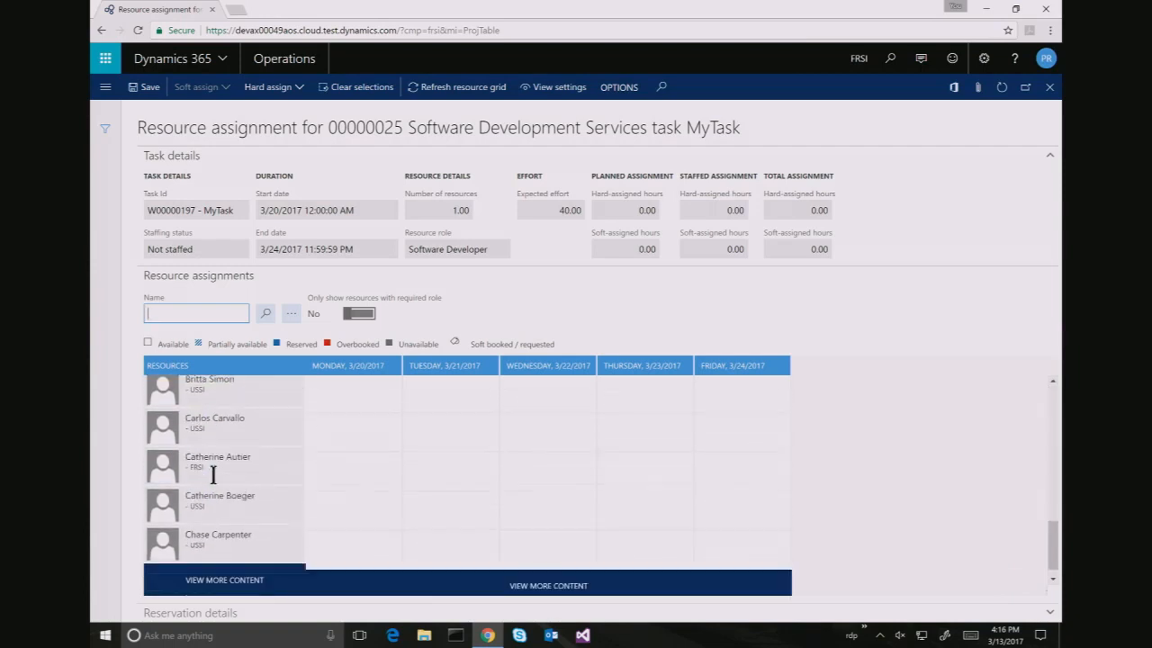
click(205, 581)
Load the remaining resources into the grid and bring up the module list
scroll(261, 465, down, 5)
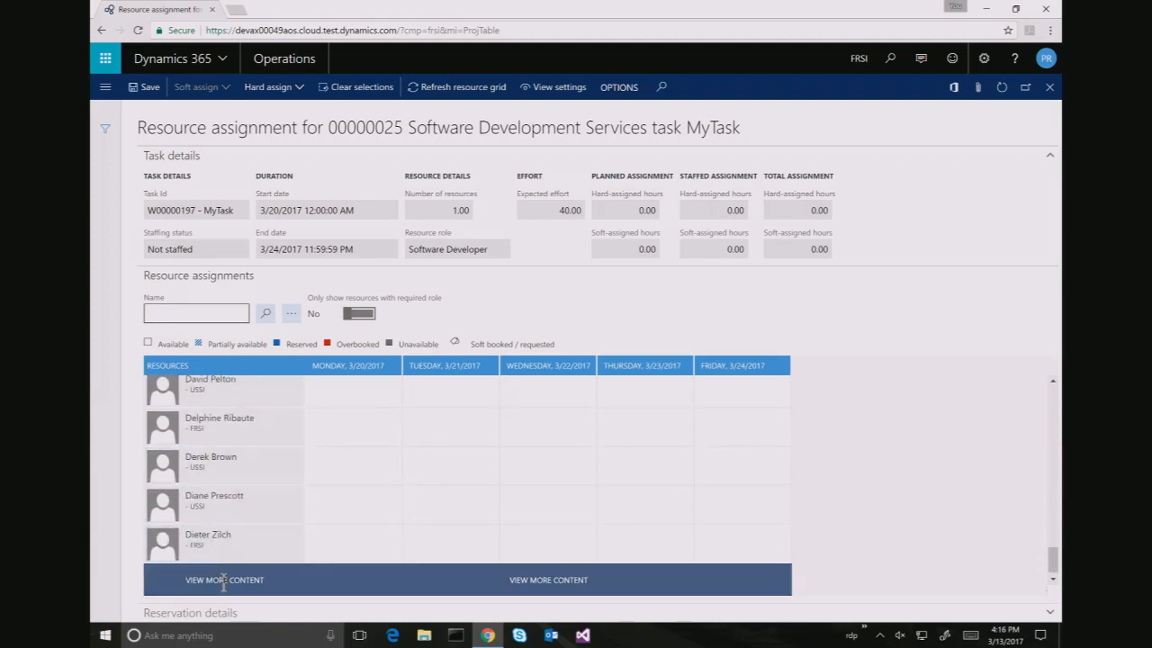
click(223, 581)
scroll(203, 472, down, 10)
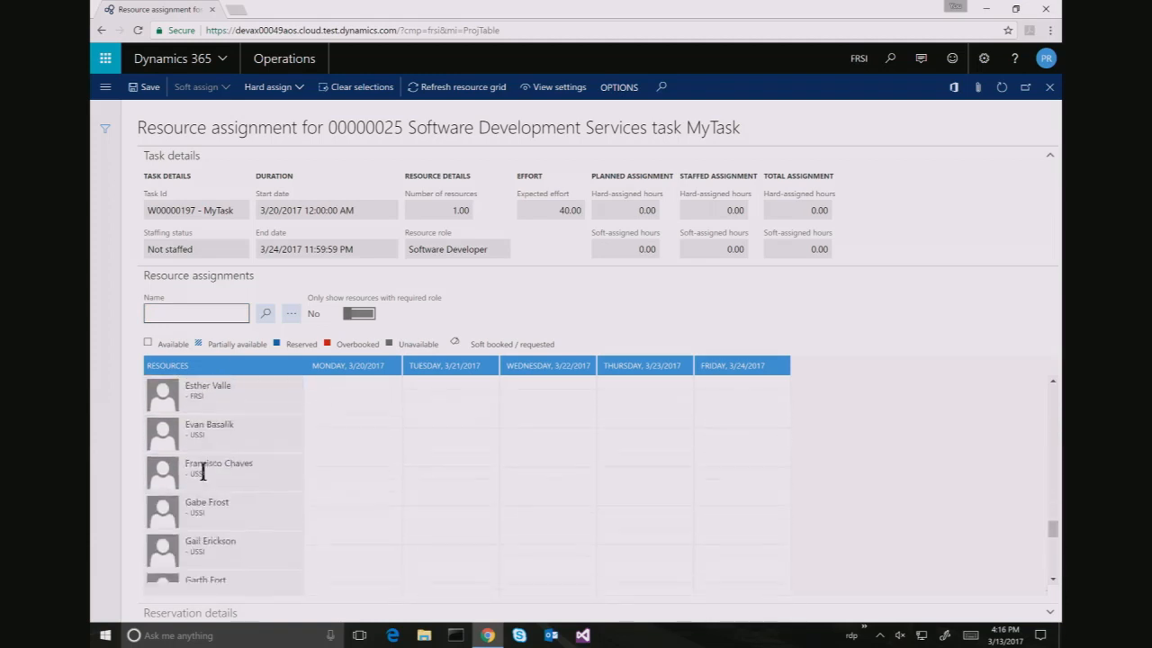
click(214, 315)
click(105, 87)
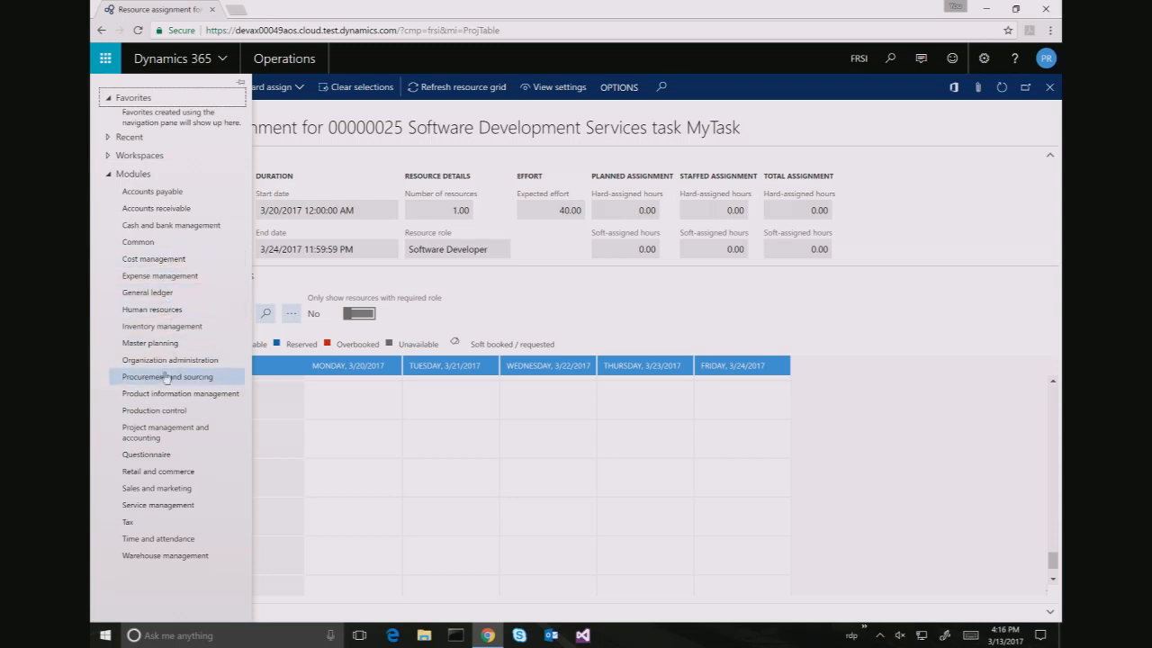
Open the Project management and accounting Resources list, filter by the employee's name, then clear it
click(162, 434)
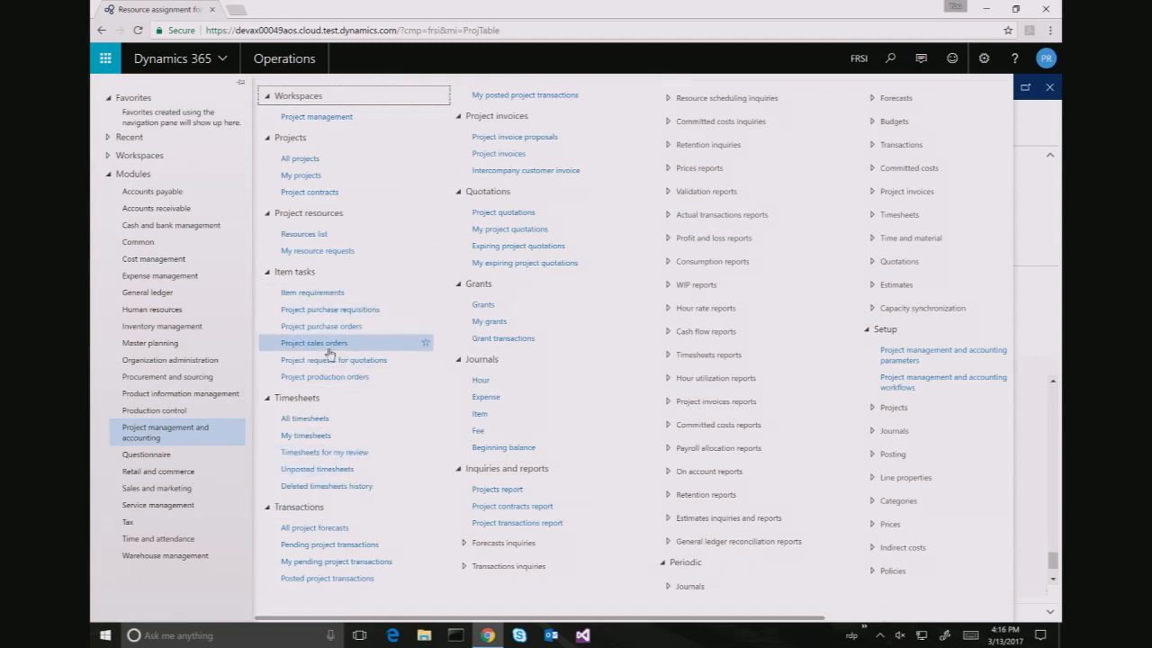
click(317, 241)
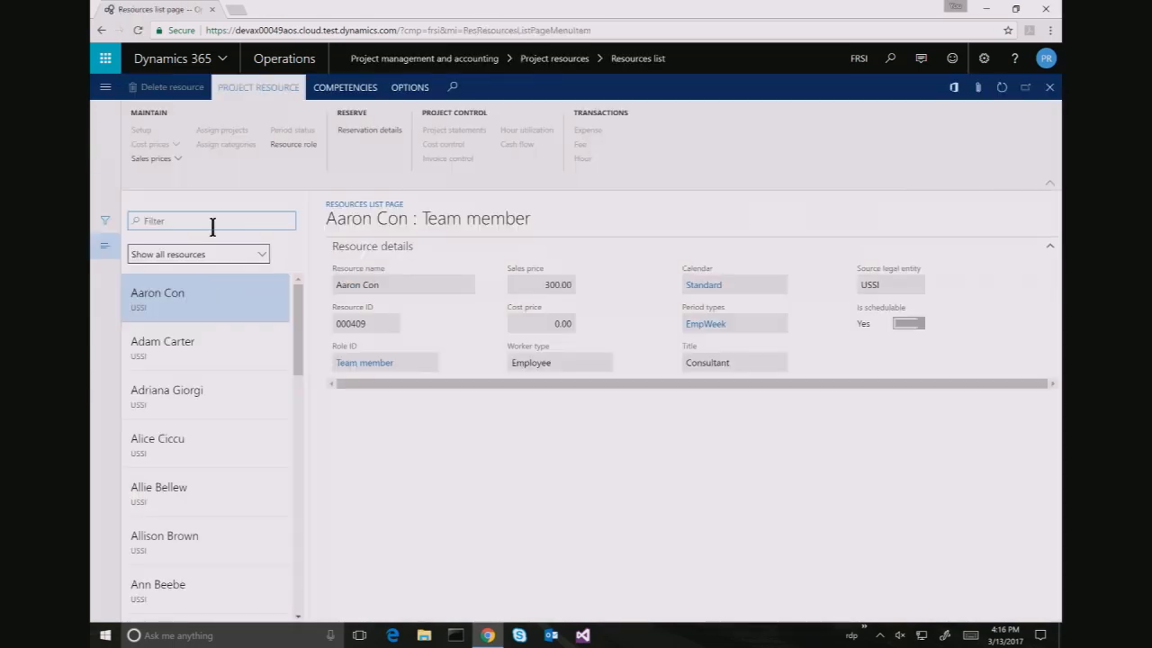
click(214, 222)
text(tricia)
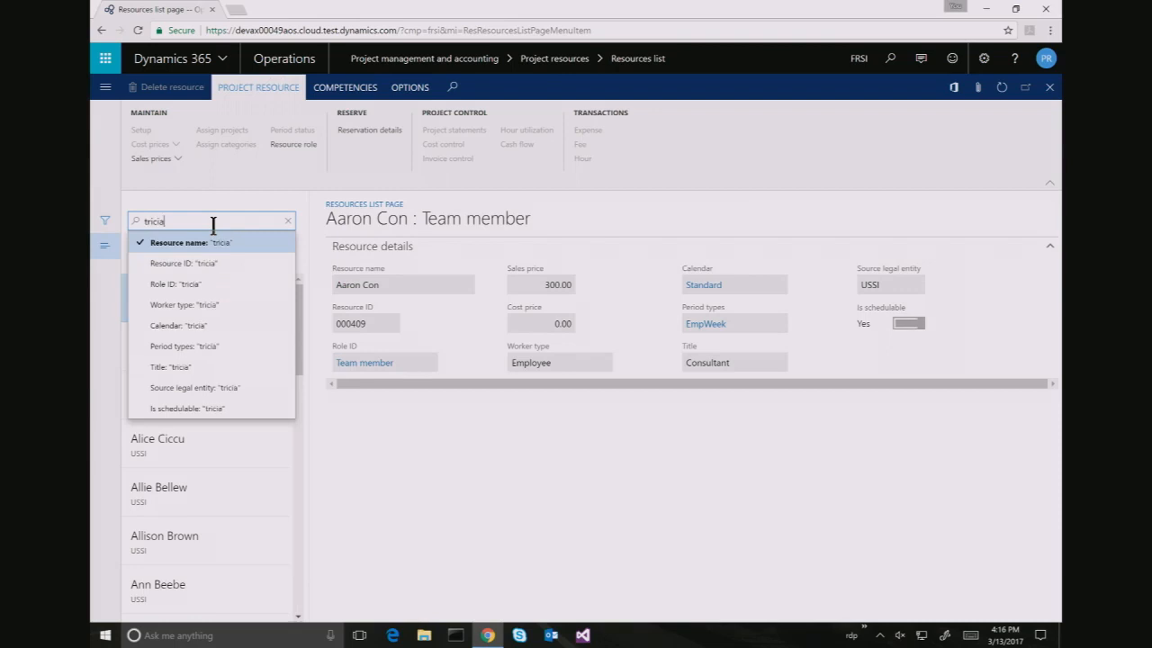
key(Return)
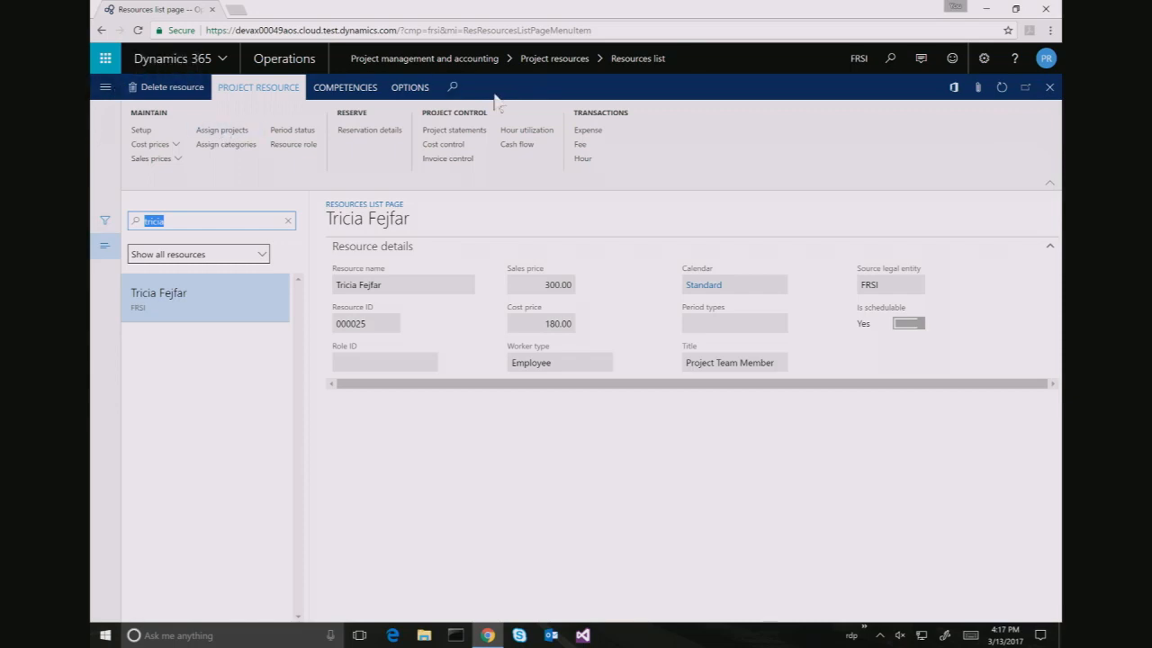
click(287, 223)
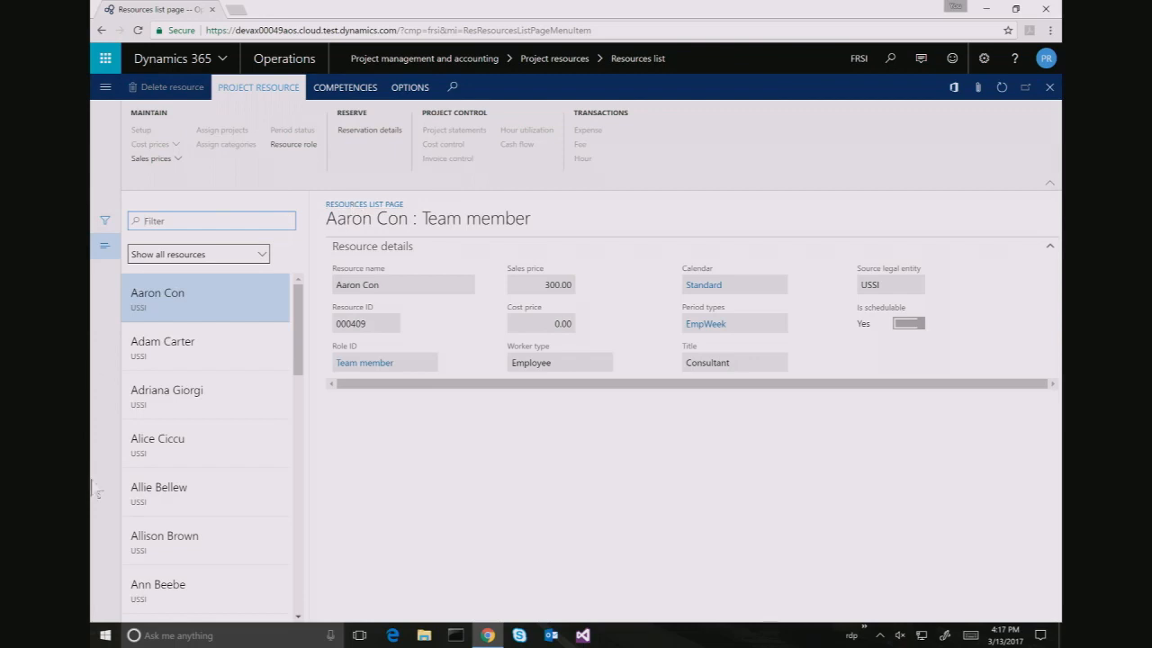
scroll(207, 522, down, 8)
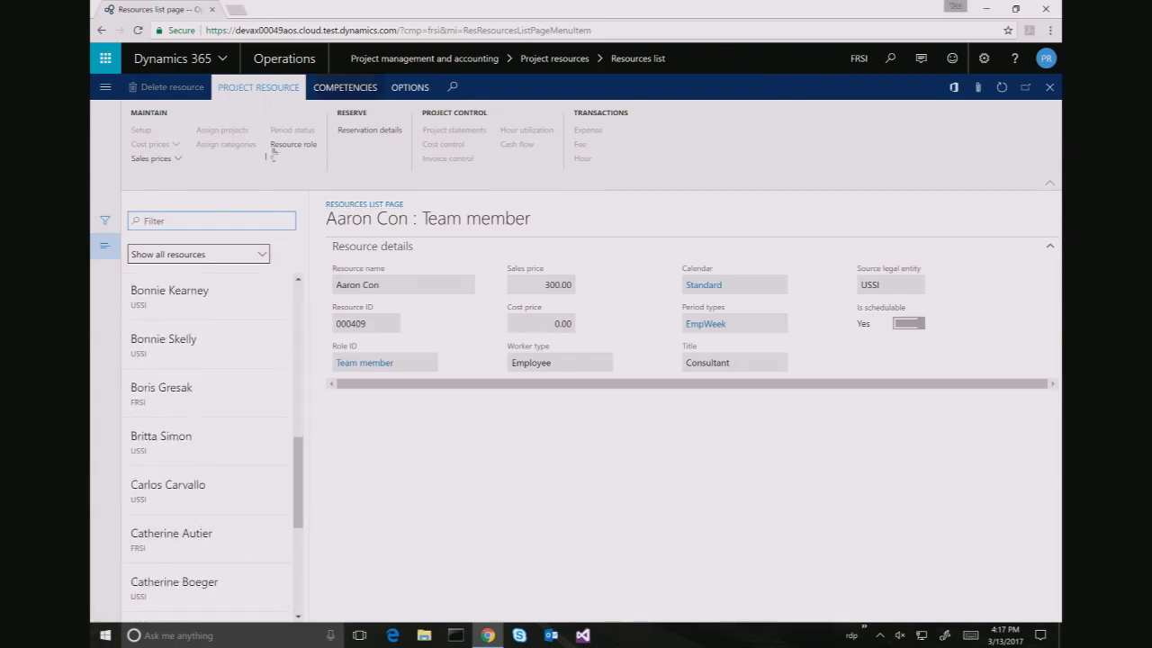
Switch the company to USSI and filter the resources by the employee's name
click(858, 59)
text(U)
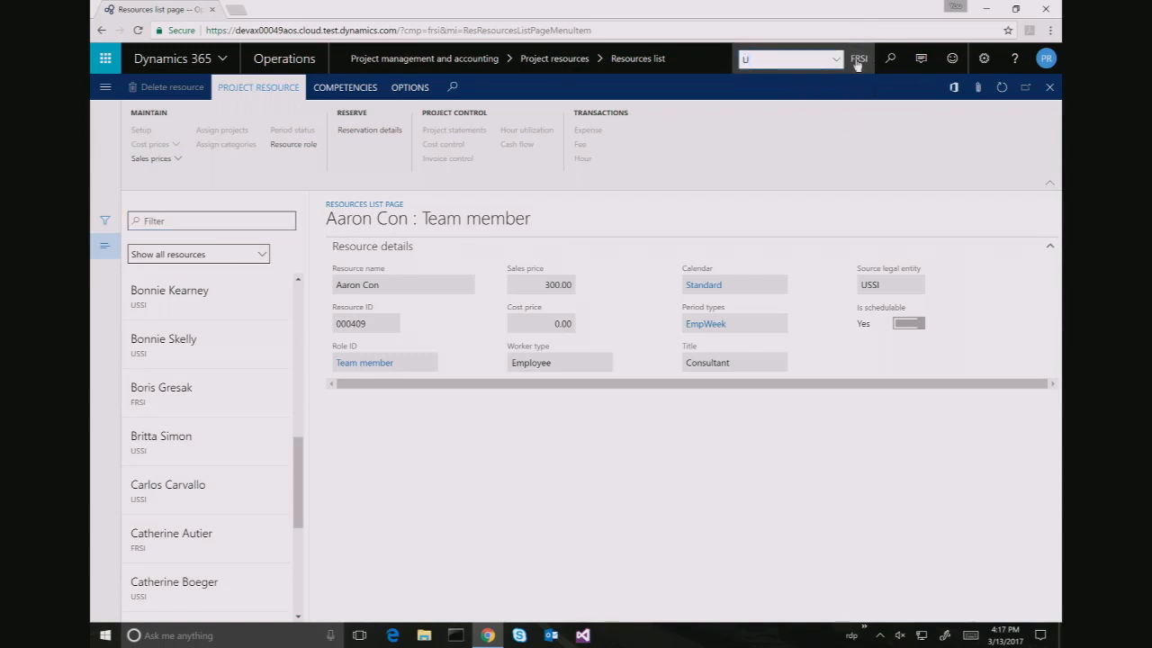
text(SSI)
key(Return)
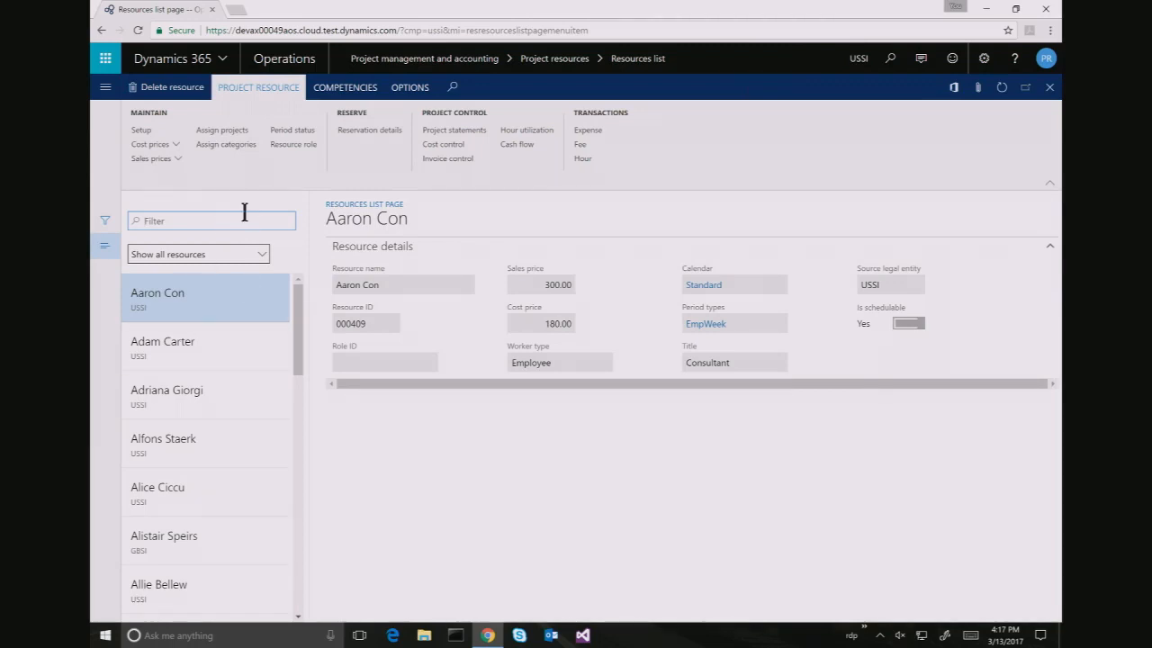
text(tricia)
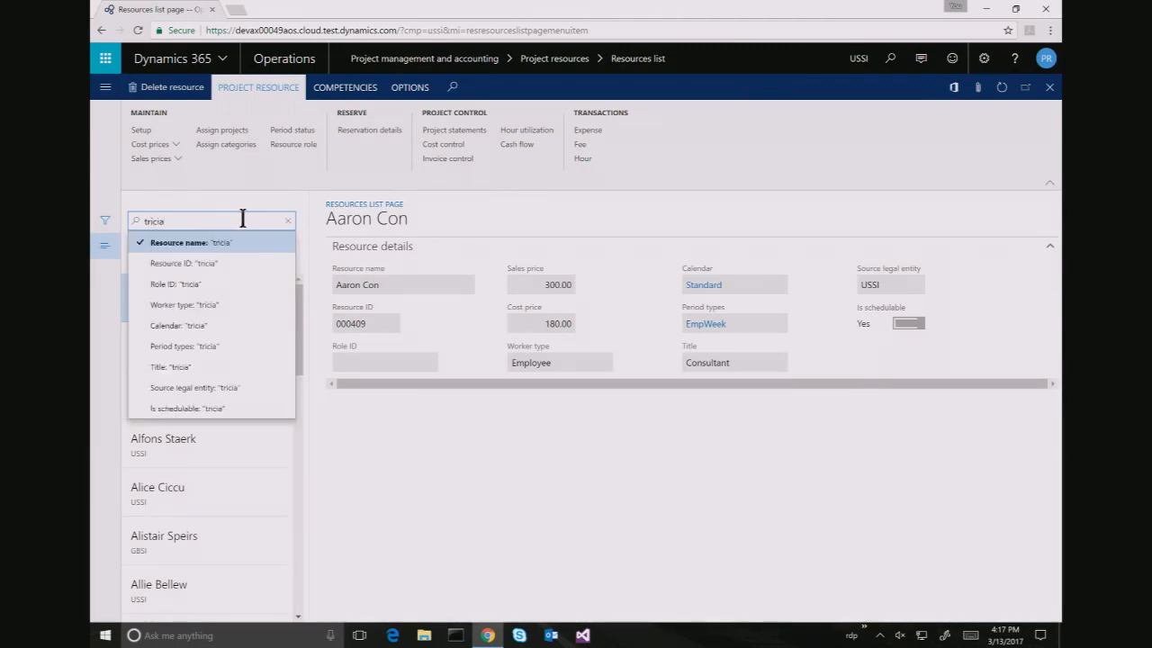
key(Return)
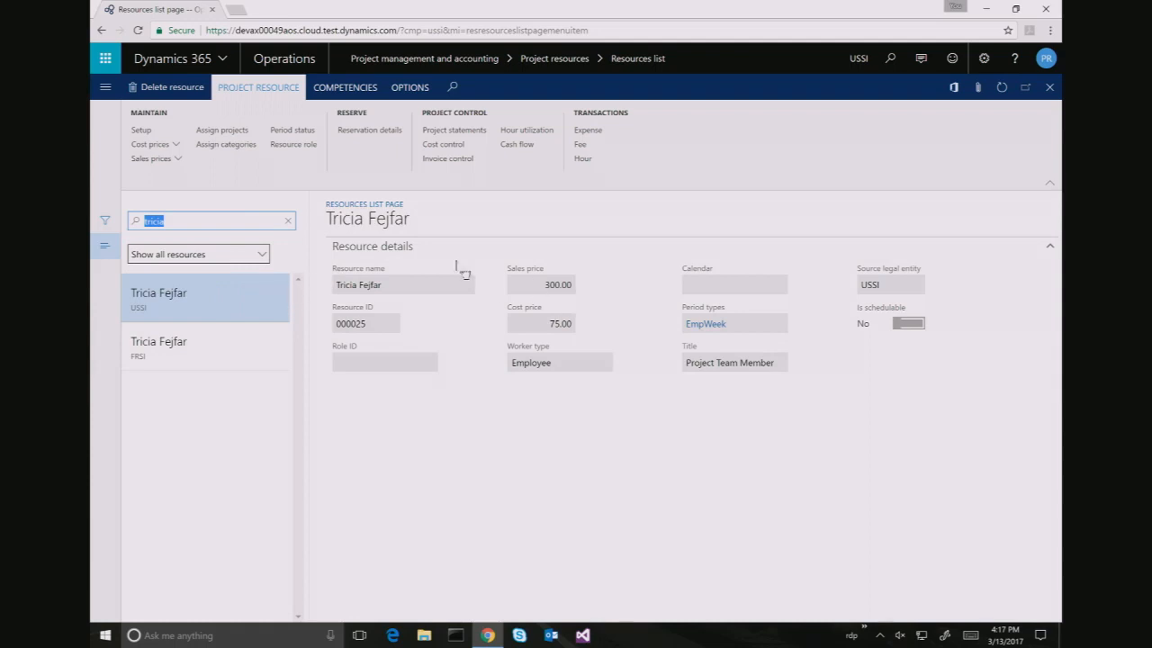
Set the employee resource's scheduling calendar to Standard and save the setup
click(157, 132)
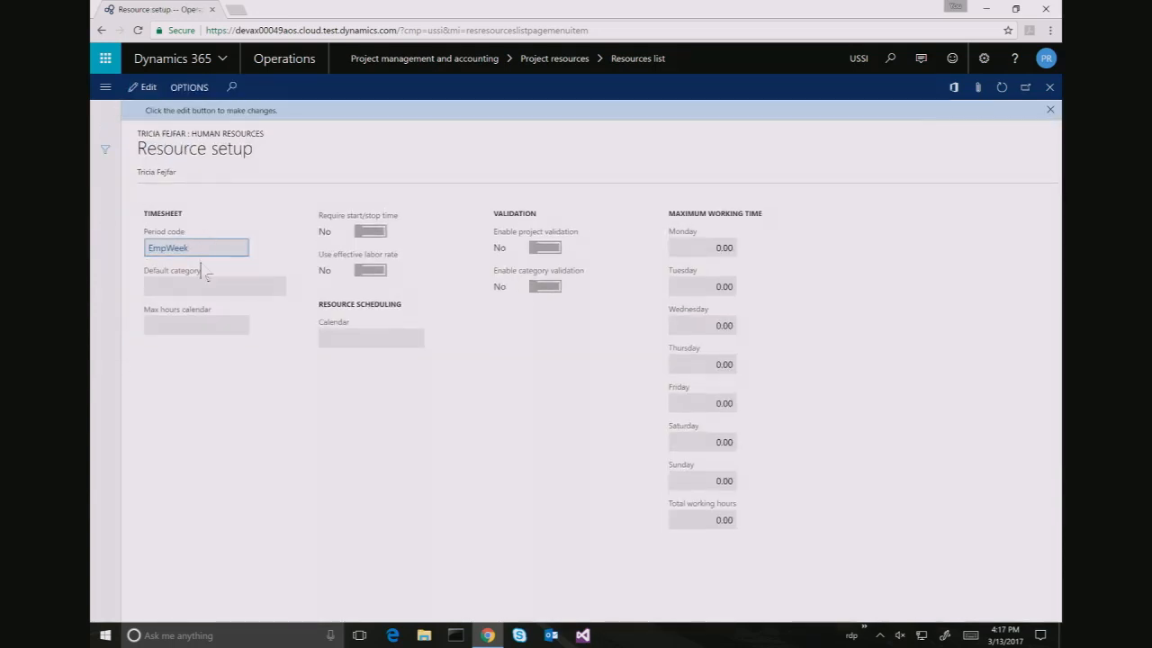
click(146, 88)
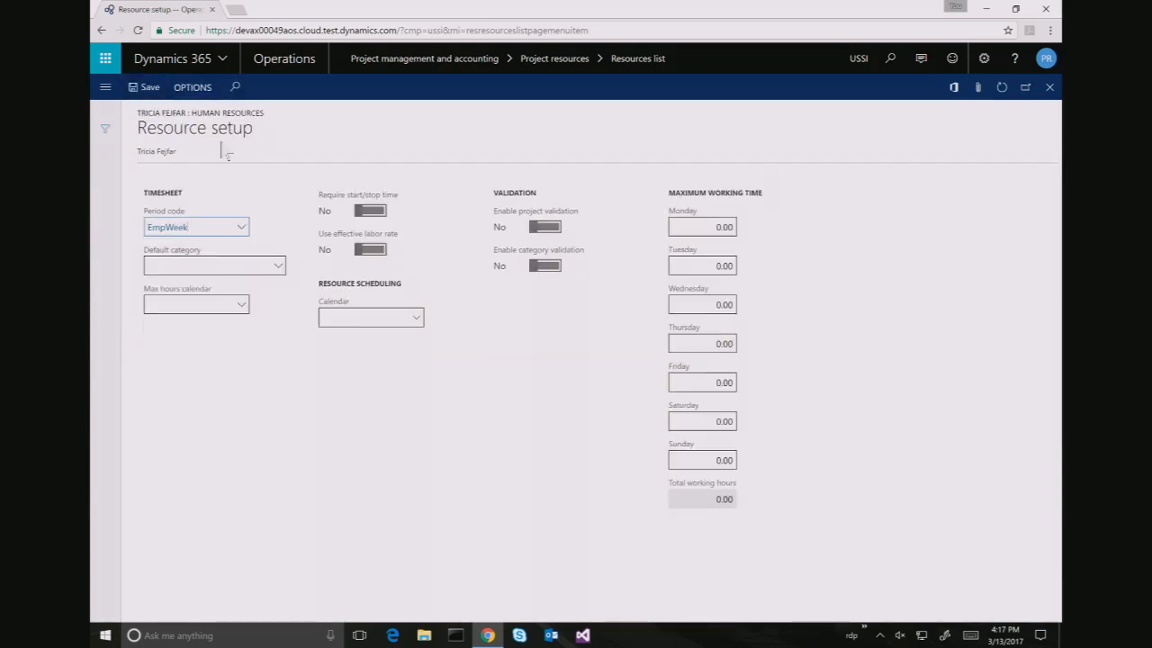
click(418, 318)
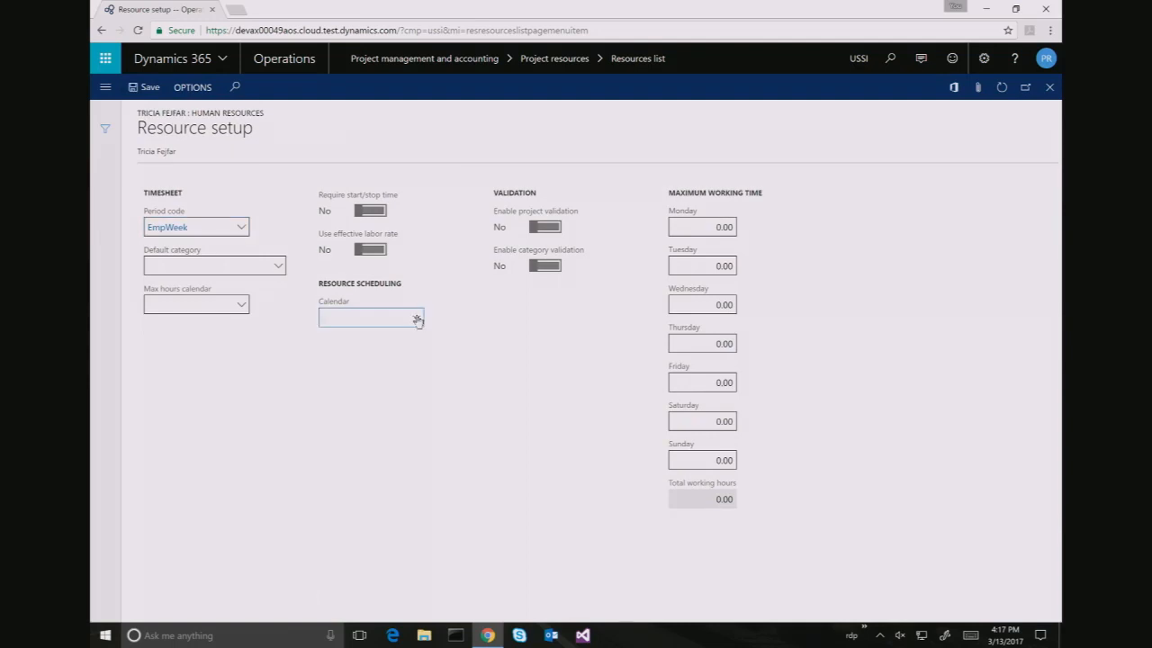
click(417, 319)
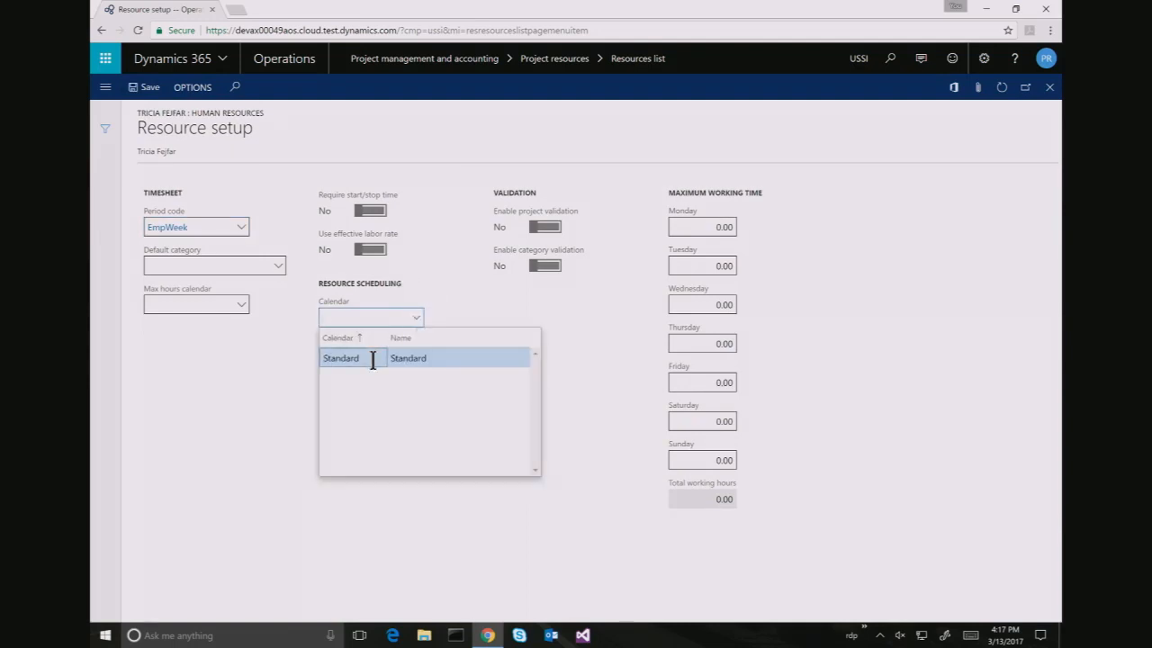
click(372, 359)
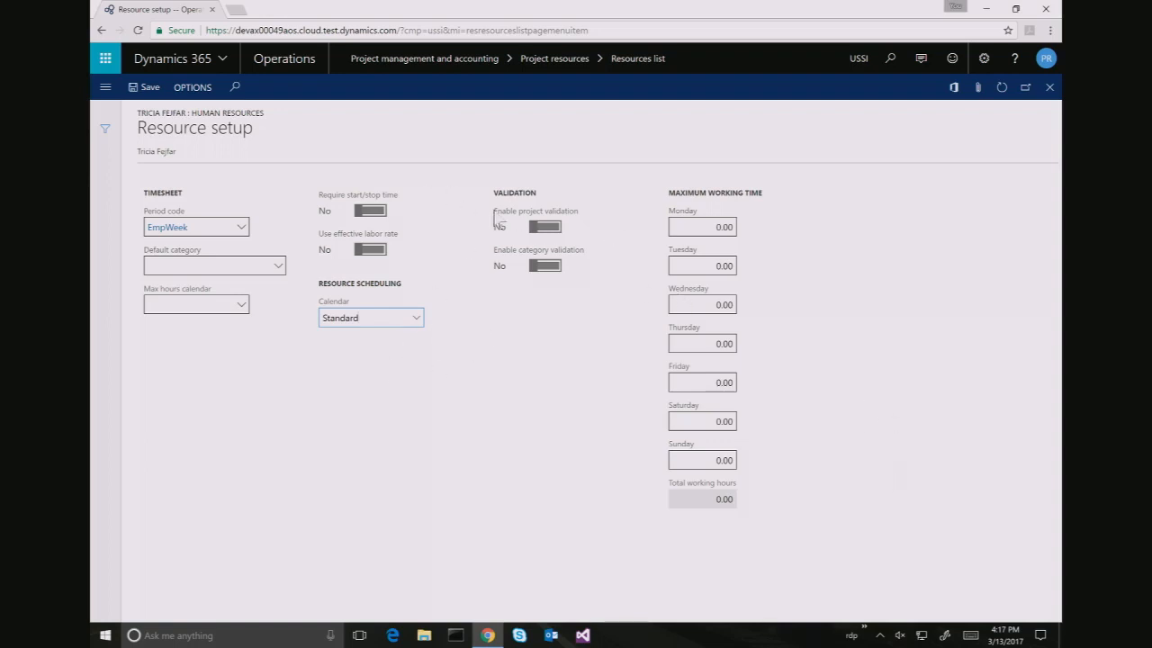
click(153, 94)
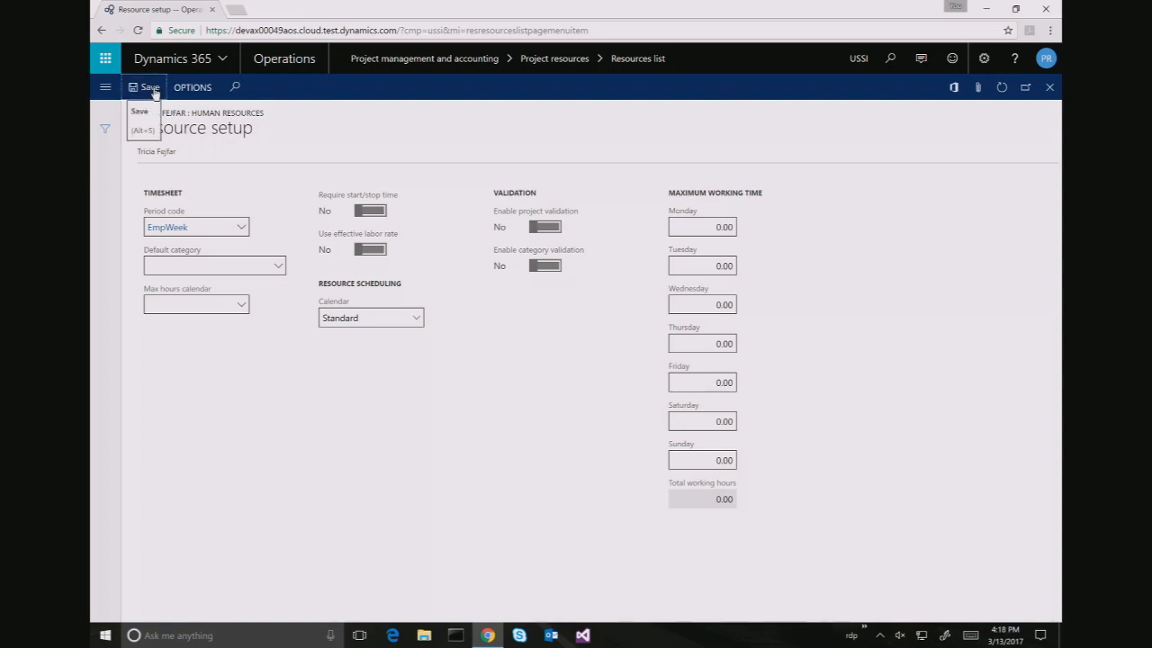
triple_click(127, 145)
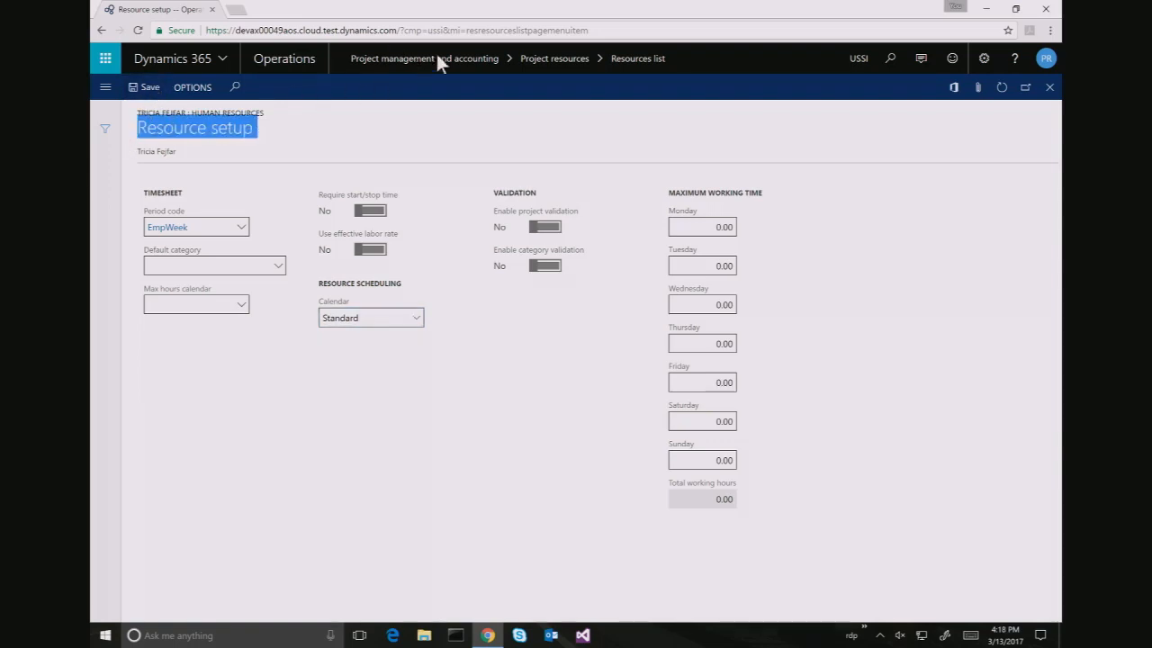
click(157, 87)
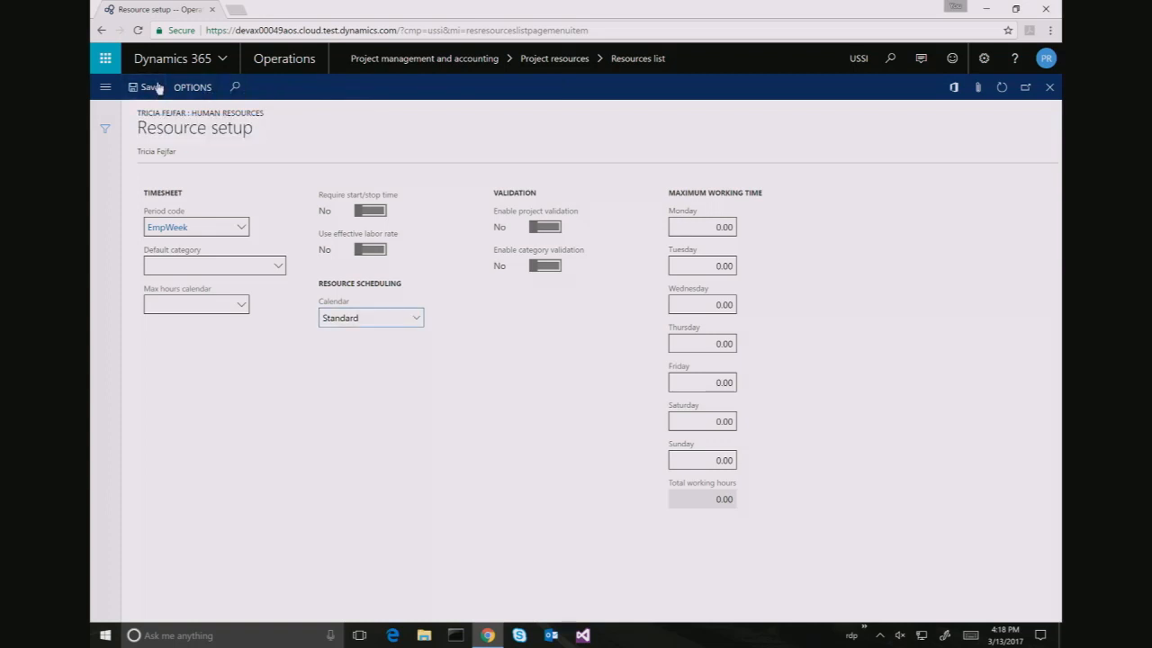
Switch the company back to FRSI
click(857, 61)
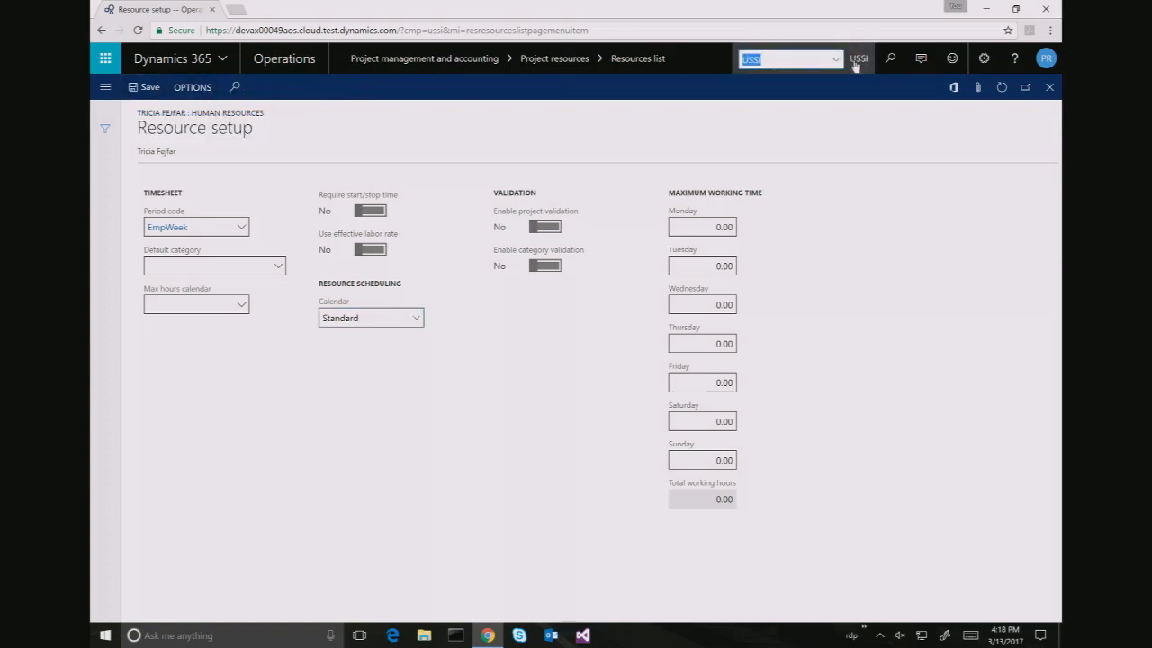
text(FR)
key(Return)
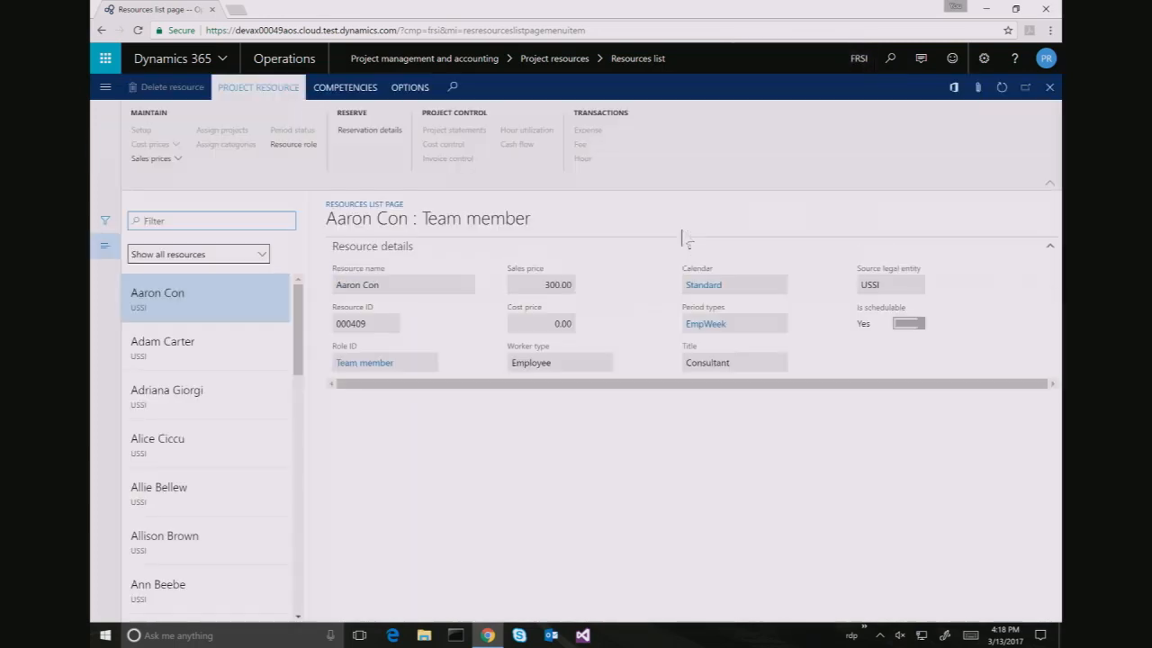
Open project 00000025's work breakdown structure from My projects and launch MyTask's resource assignment form
click(105, 88)
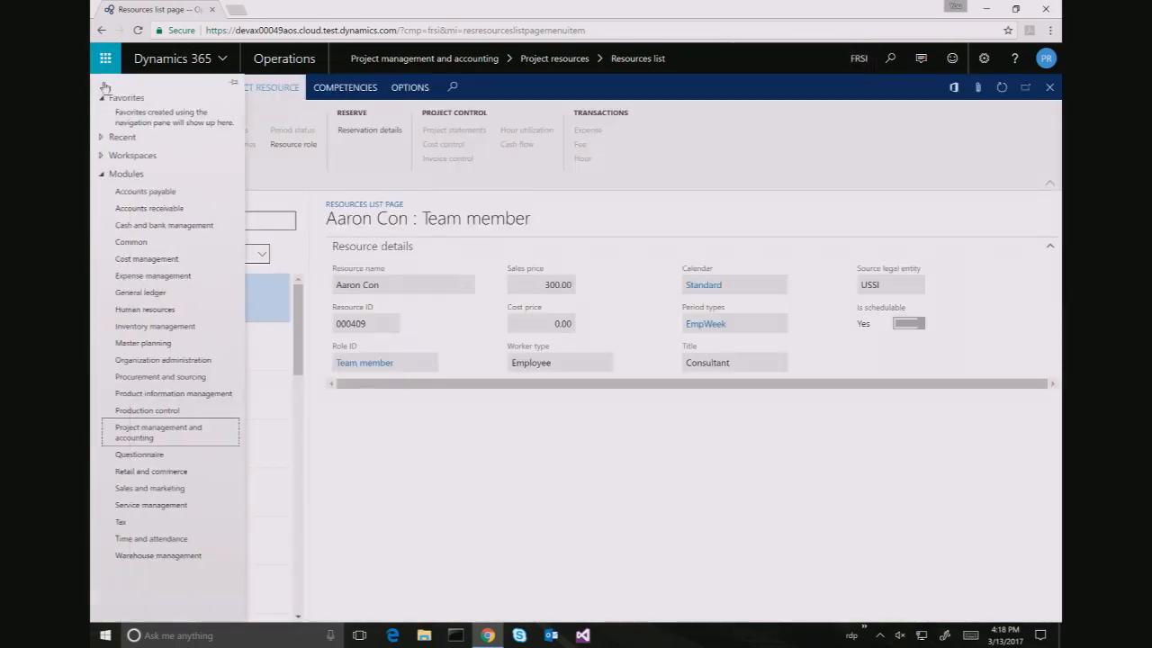
click(178, 441)
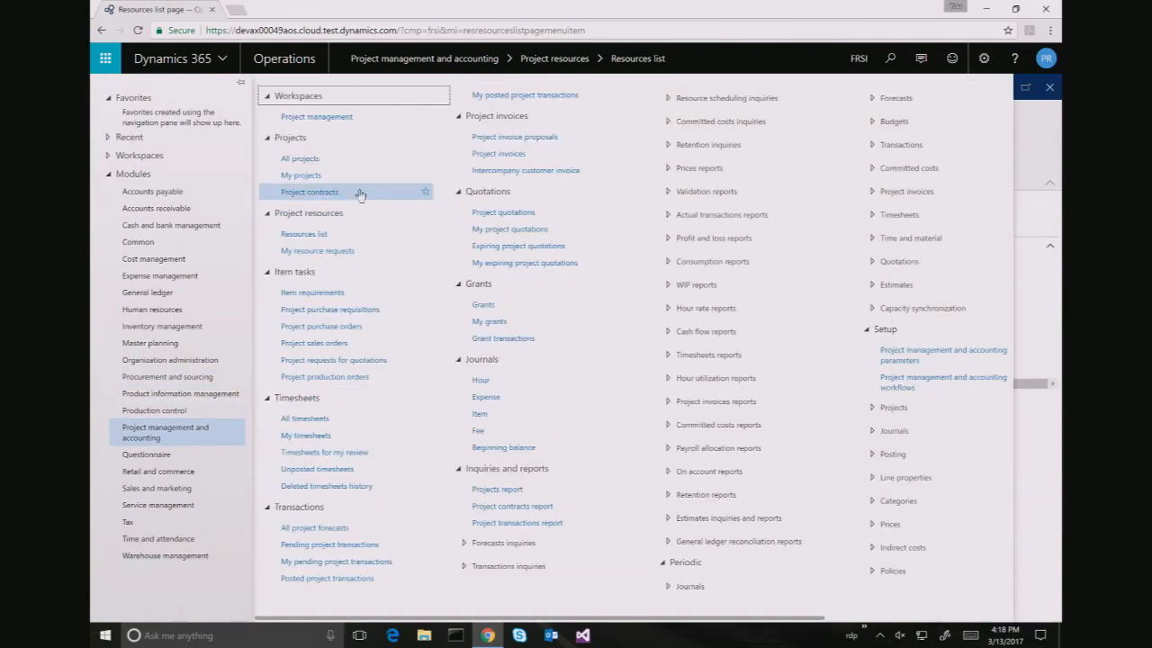
click(333, 177)
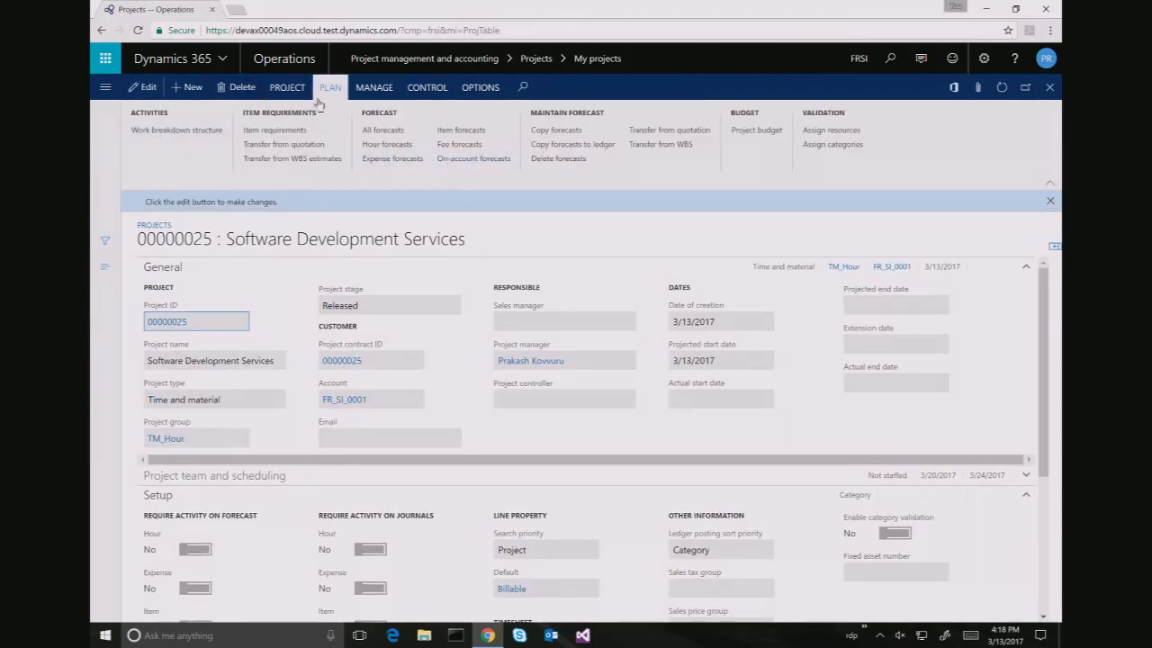
click(168, 132)
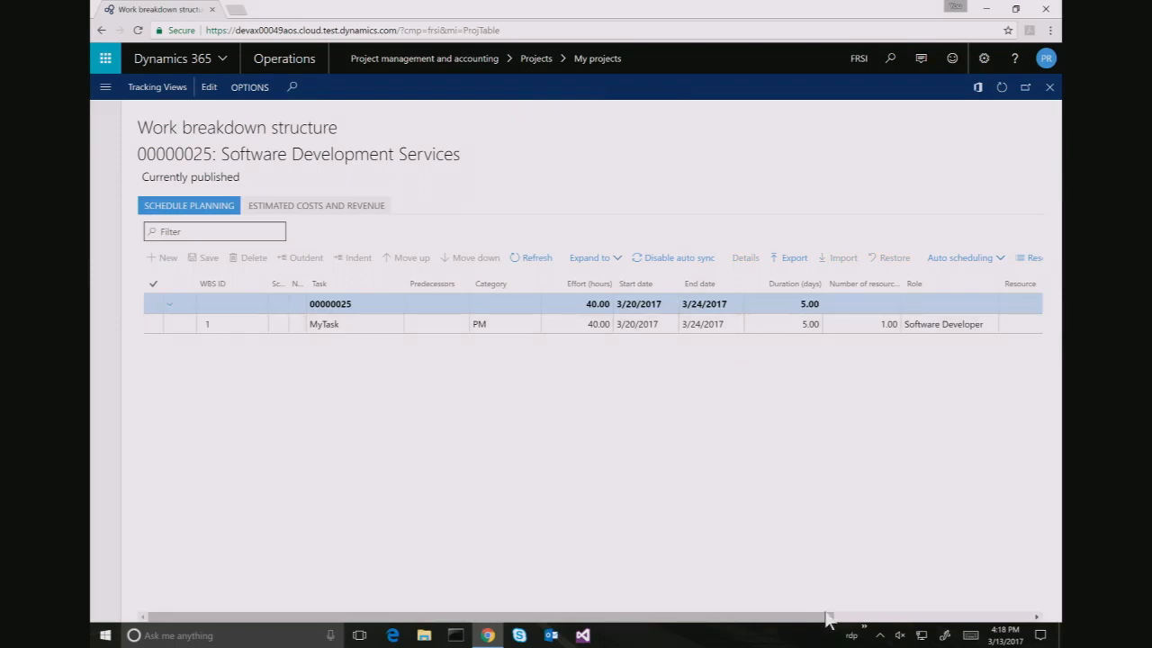
click(999, 618)
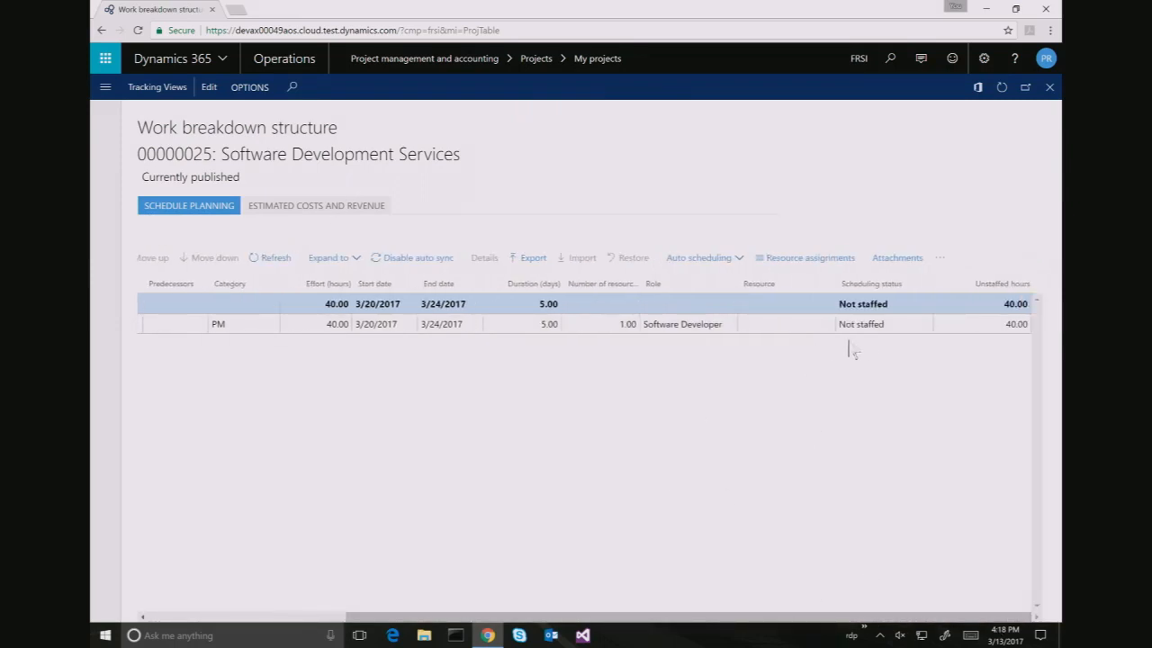
click(827, 325)
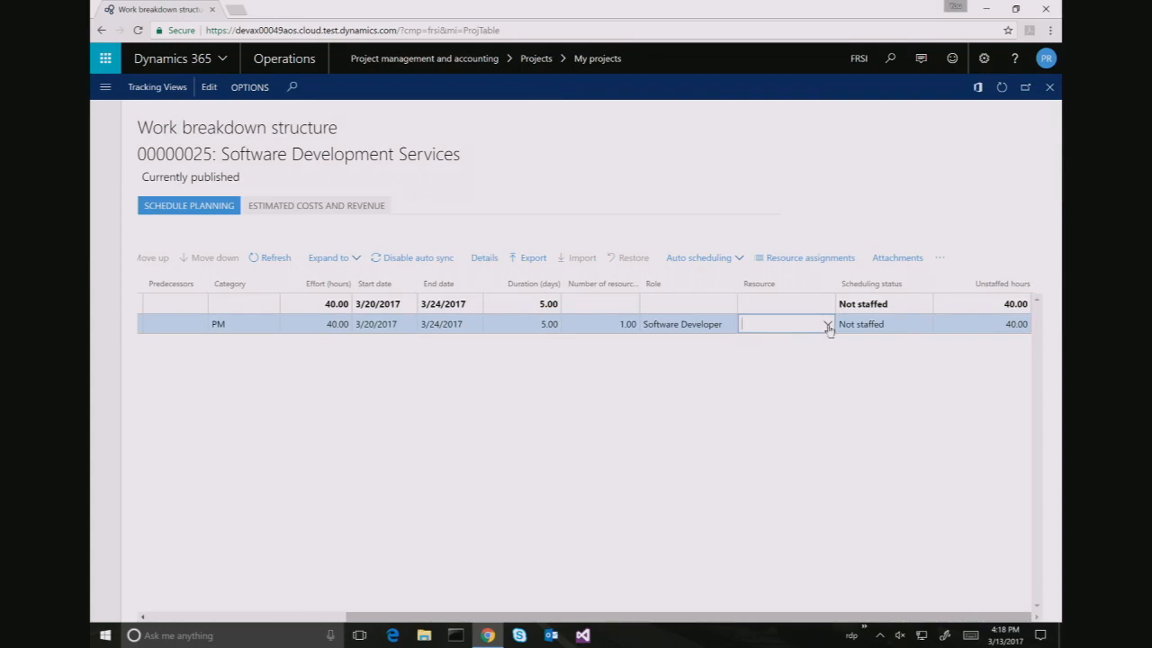
click(827, 325)
click(814, 346)
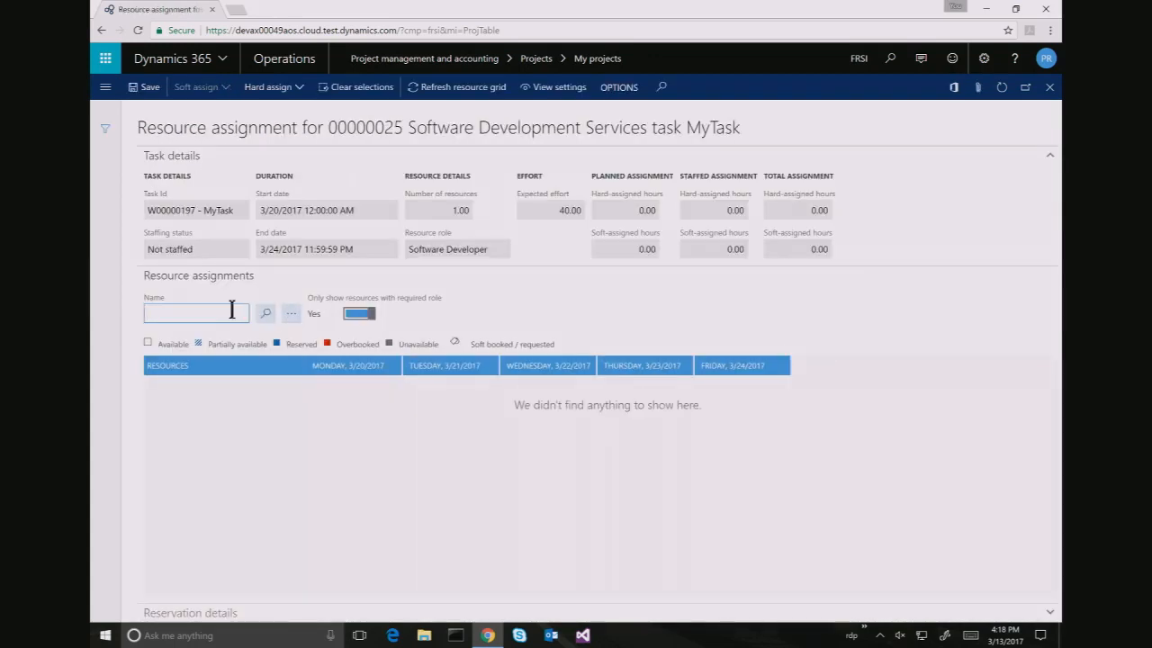
Show resources of any role, select the USSI resource, and hard-assign it at full capacity
click(353, 315)
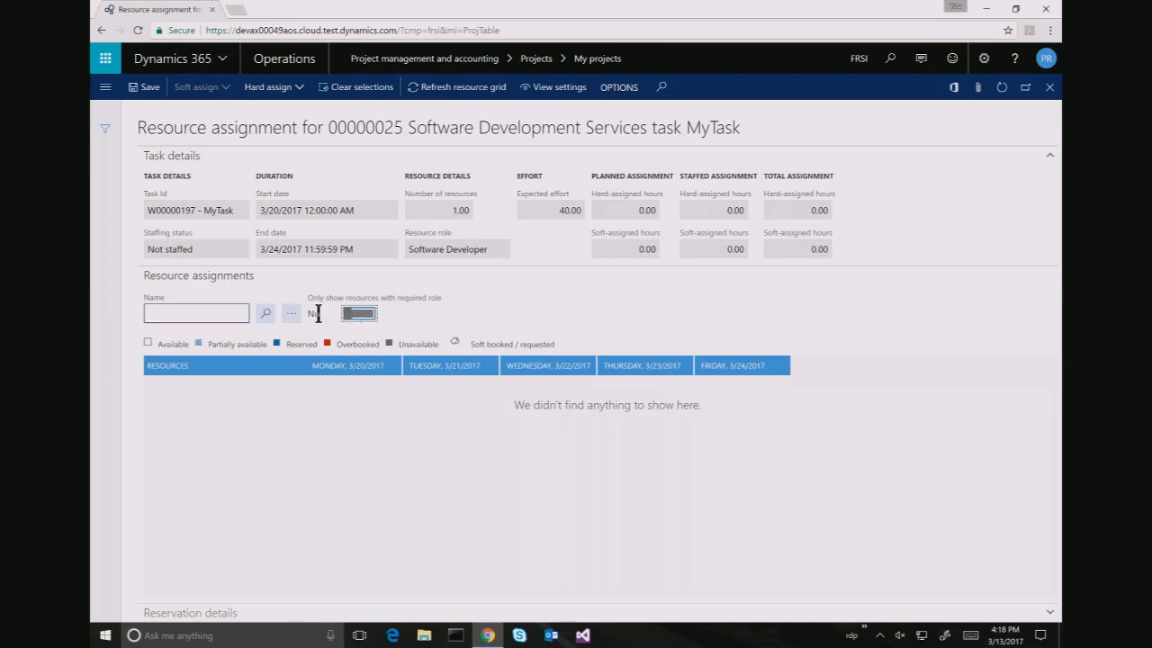
click(214, 314)
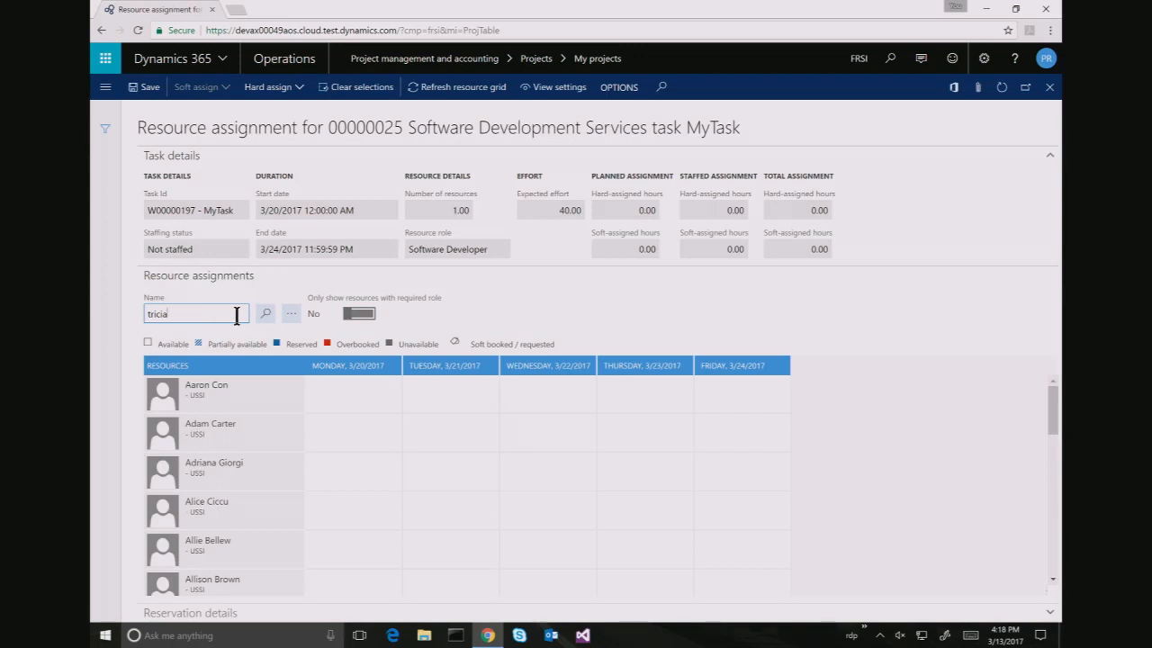
click(267, 313)
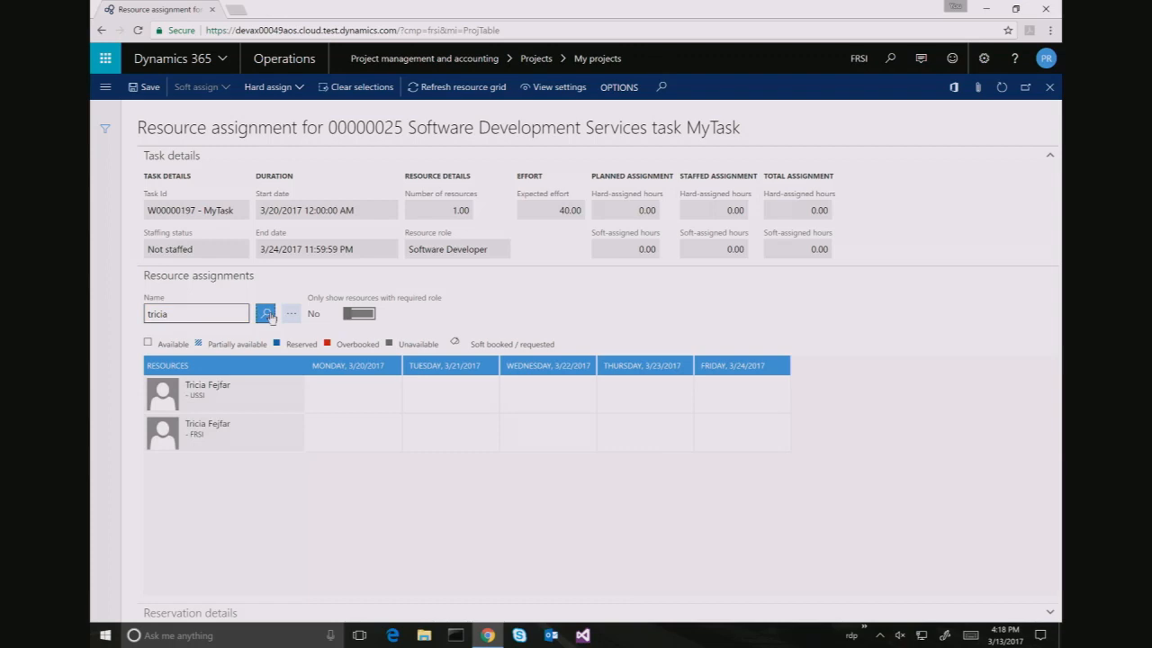
click(234, 396)
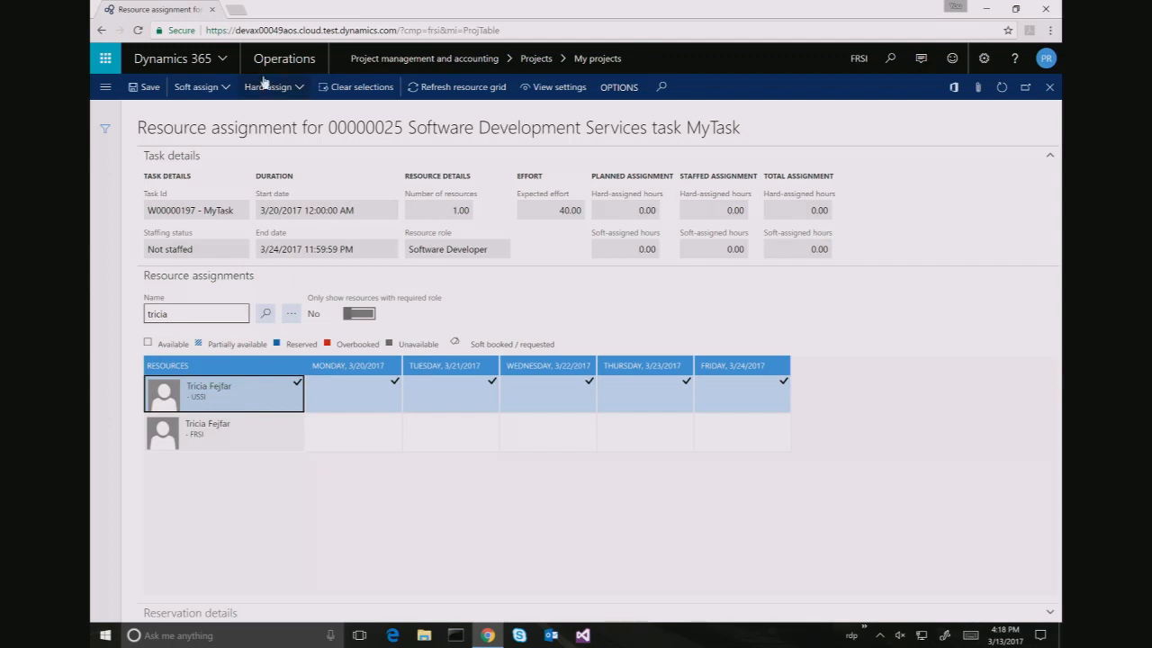
click(295, 87)
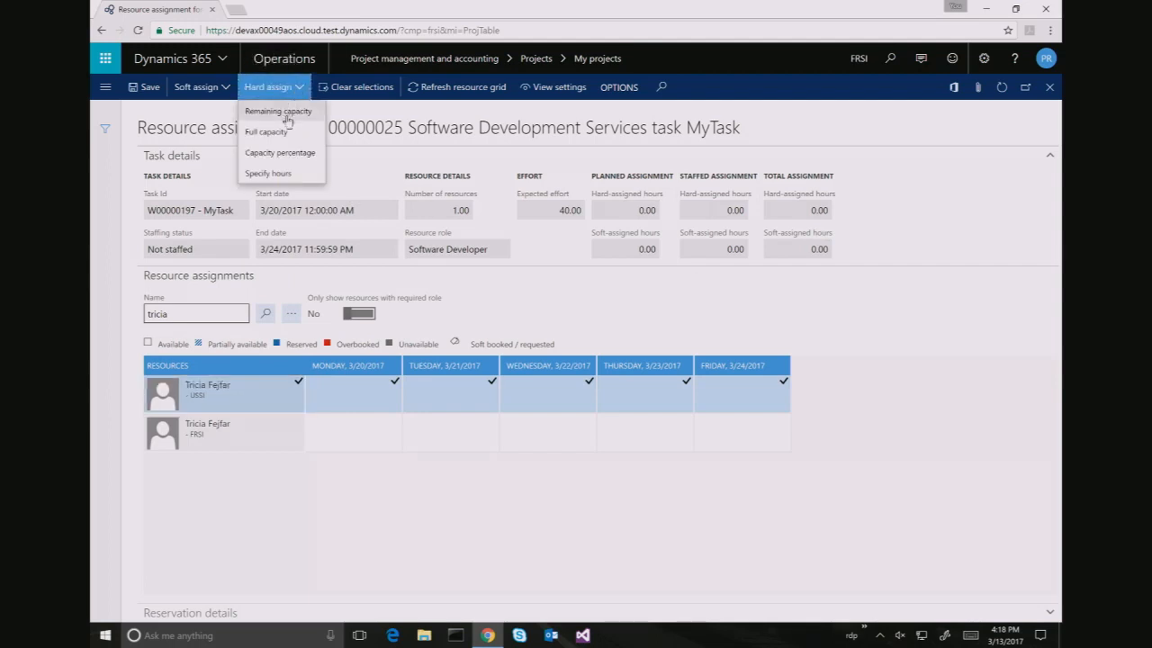
click(287, 131)
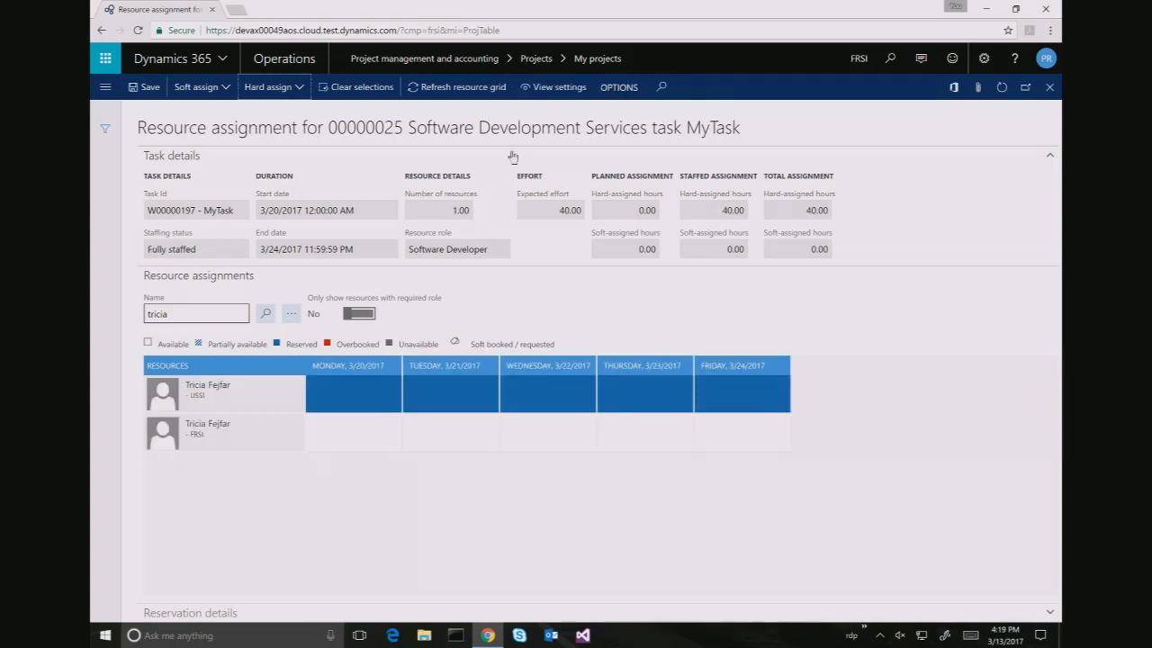
click(250, 403)
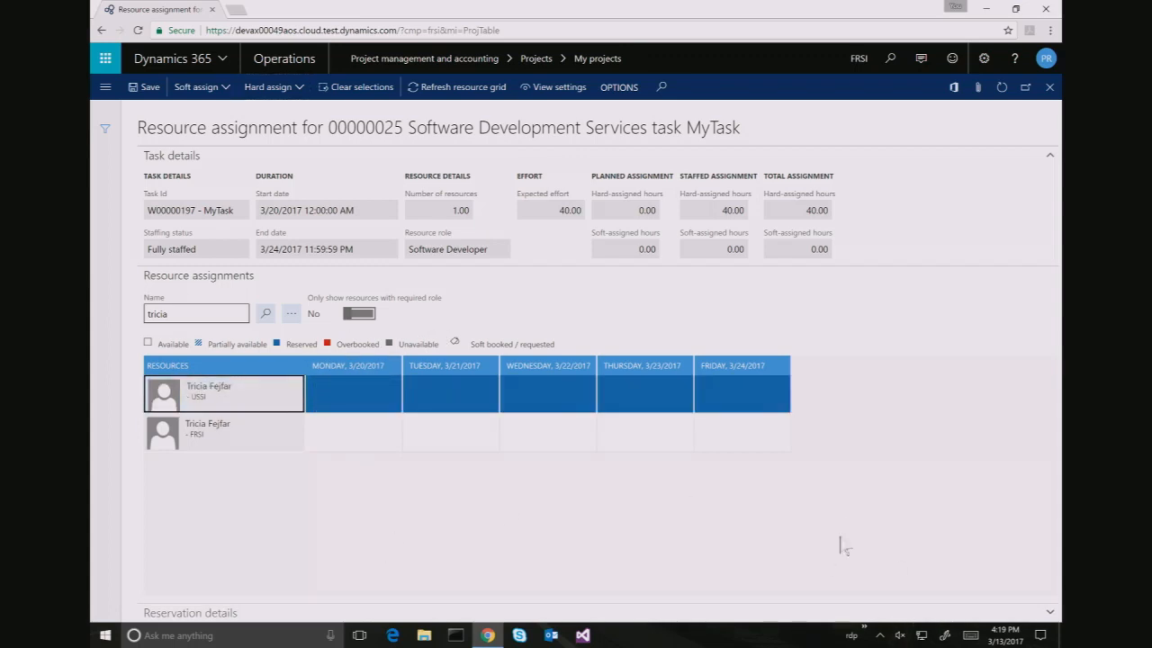
click(1049, 613)
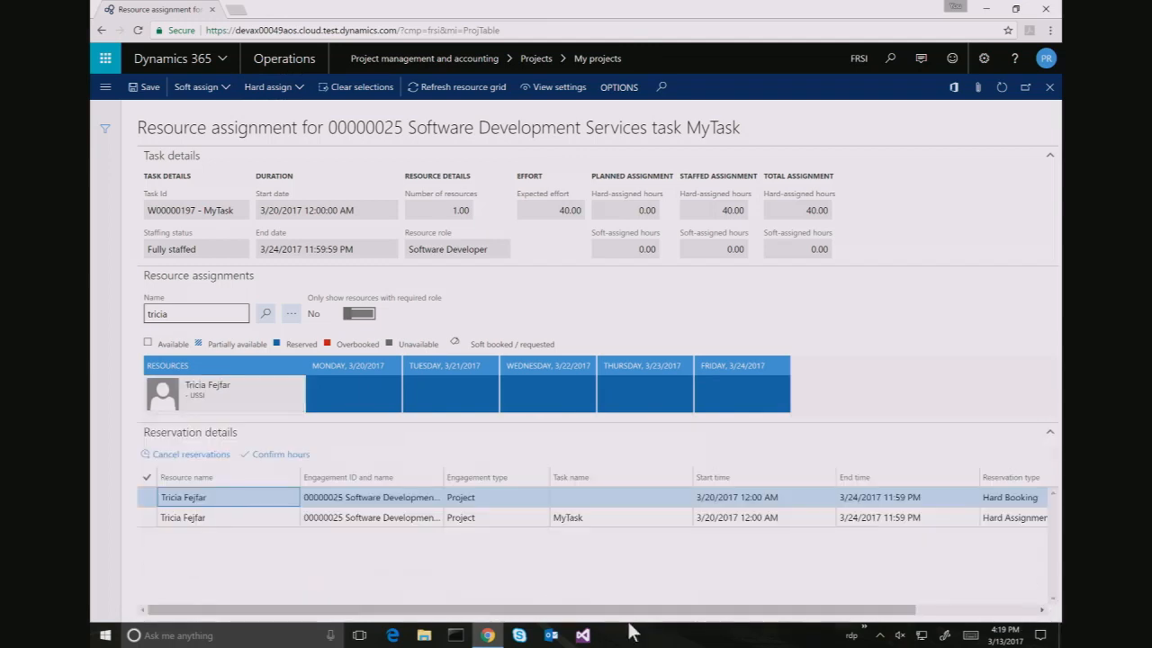
click(190, 459)
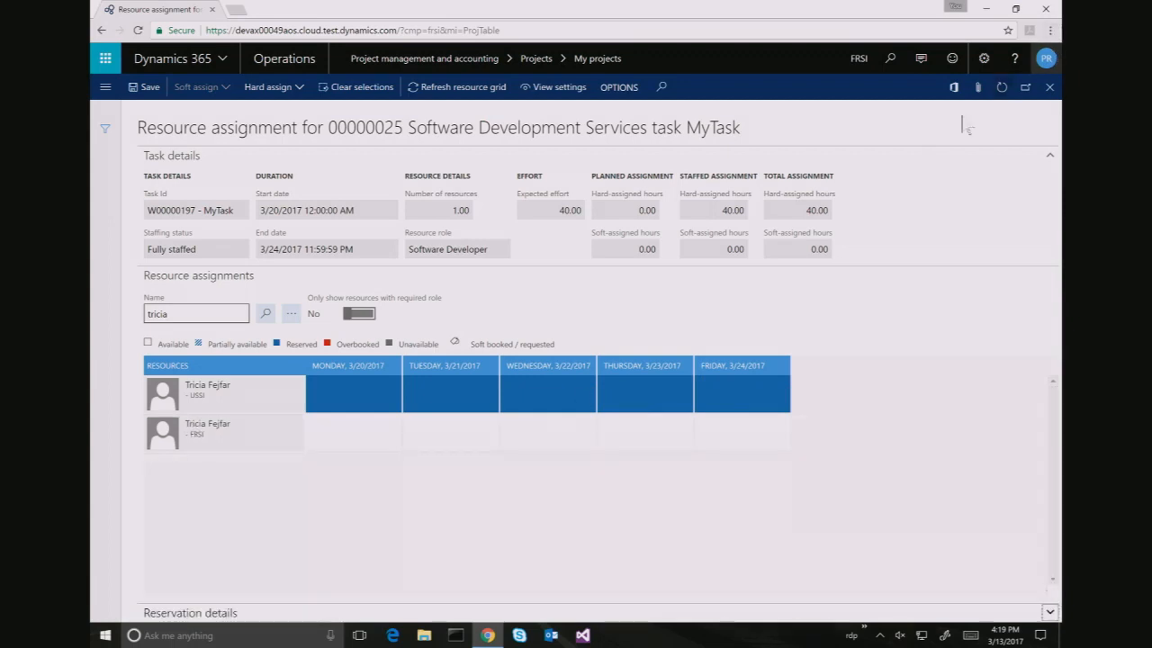
right_click(624, 209)
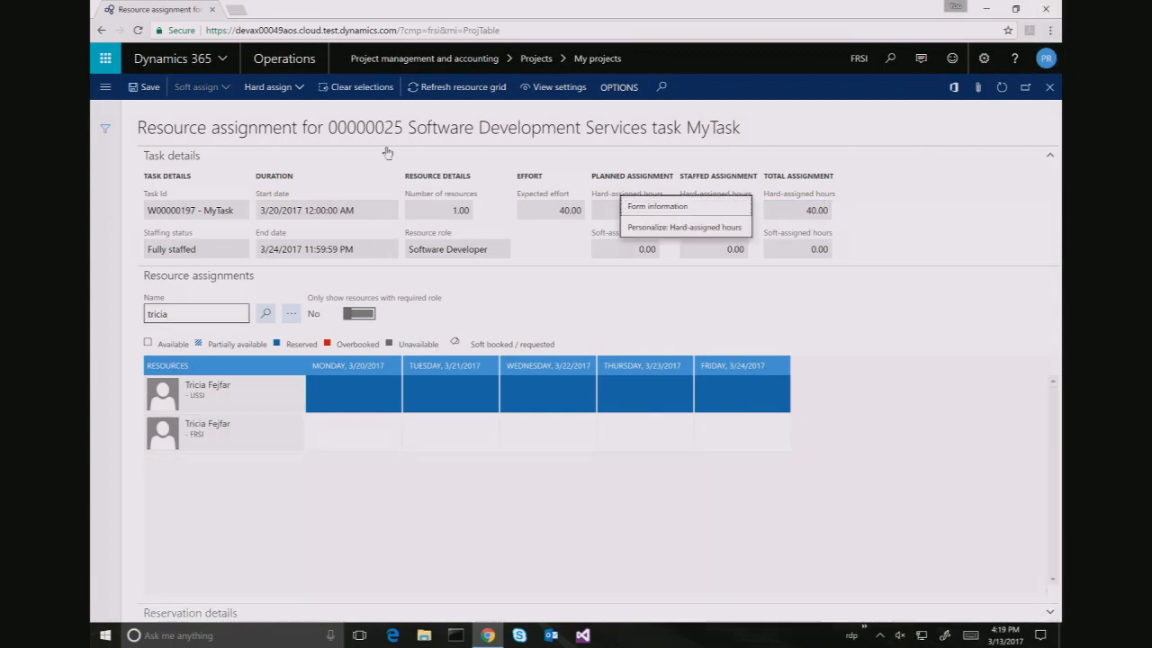
click(109, 97)
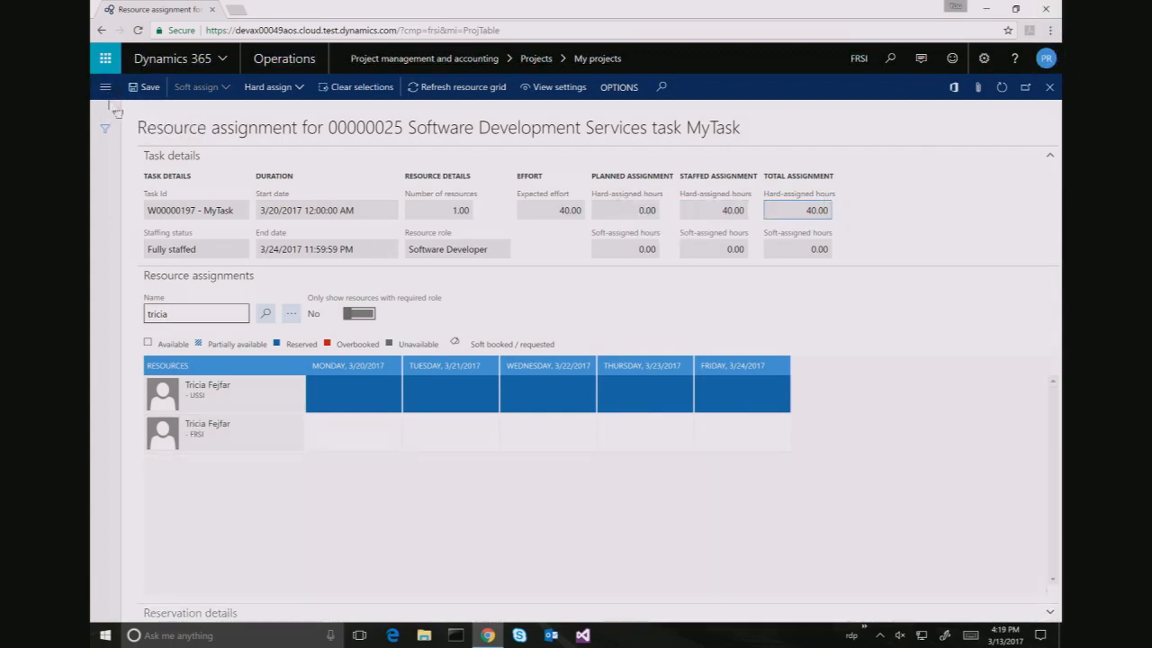
key(super+Tab)
key(super+Tab)
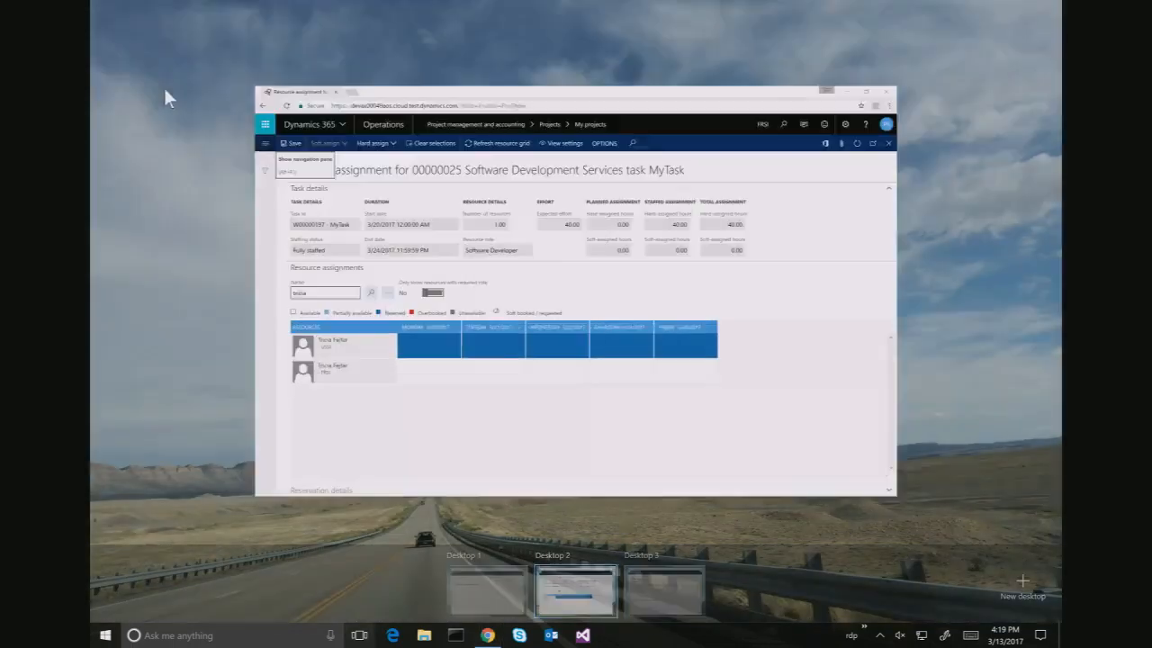
Set Enable resource request workflow to Yes under Scheduling in project parameters and save
click(105, 87)
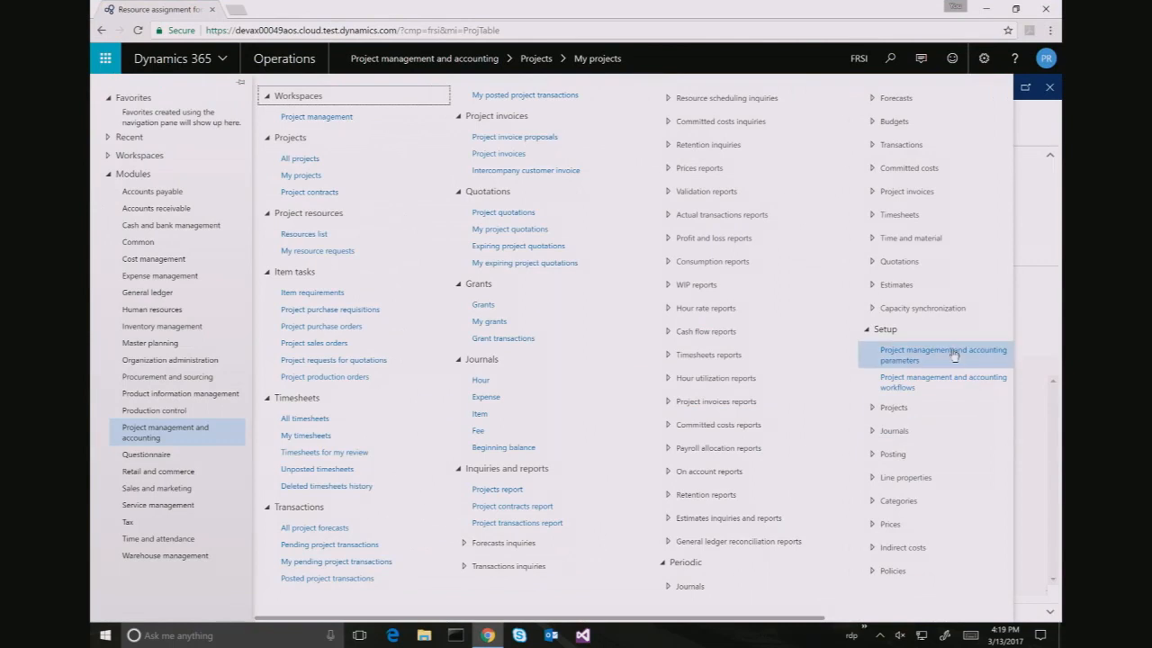
click(955, 356)
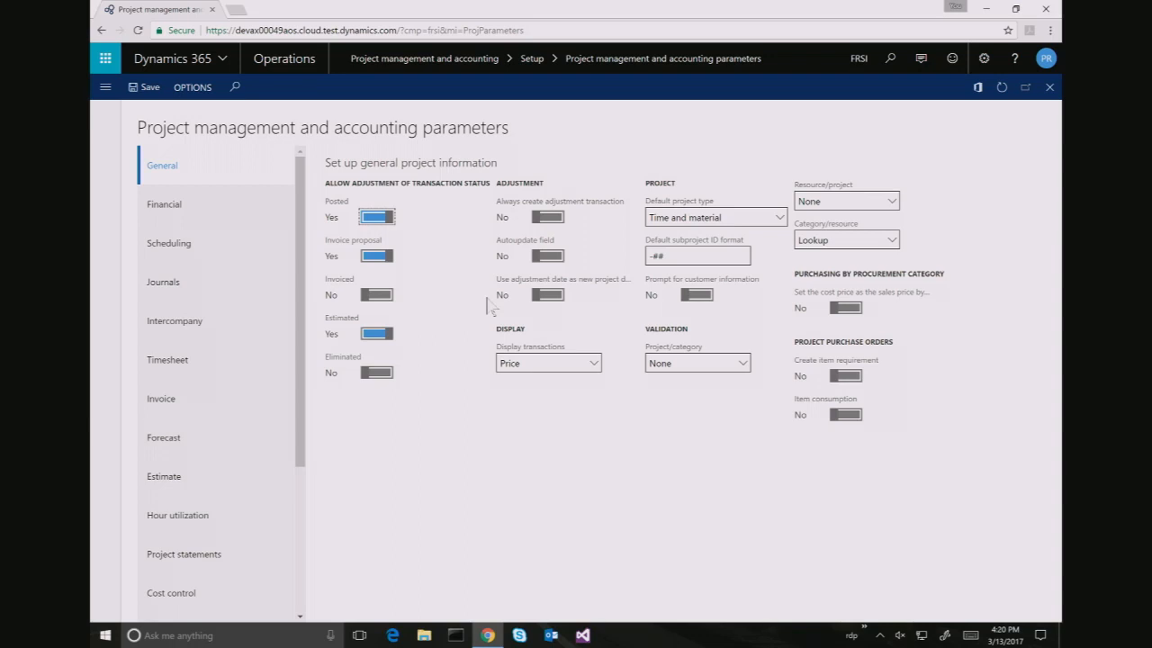
click(183, 240)
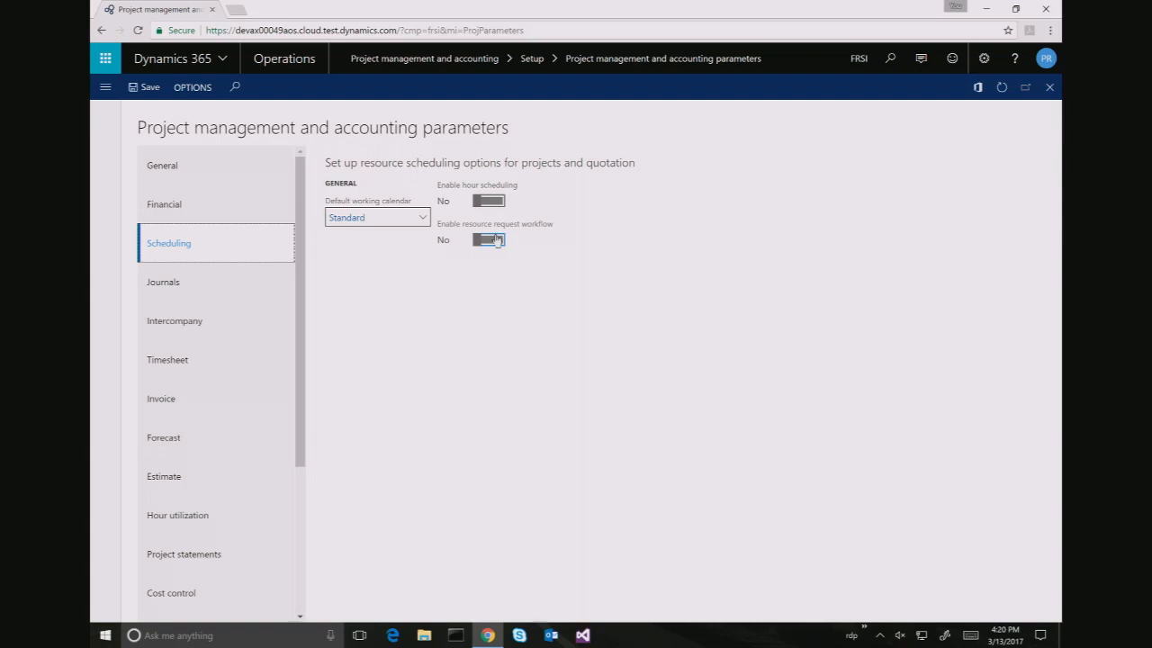
click(497, 240)
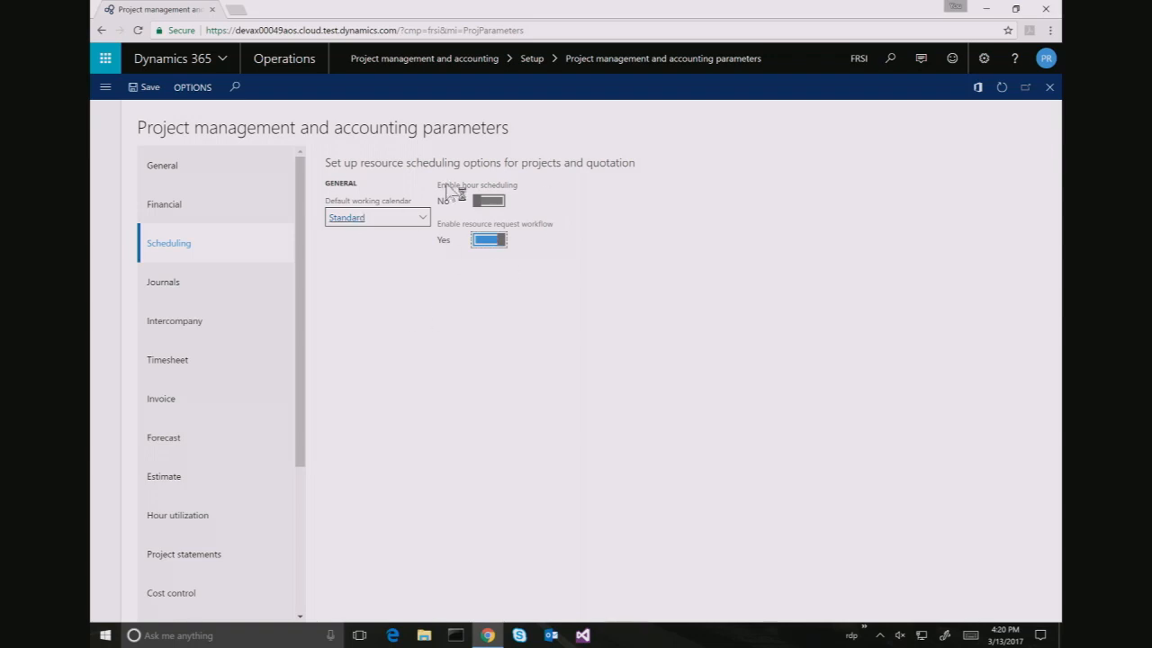
click(149, 90)
click(1051, 89)
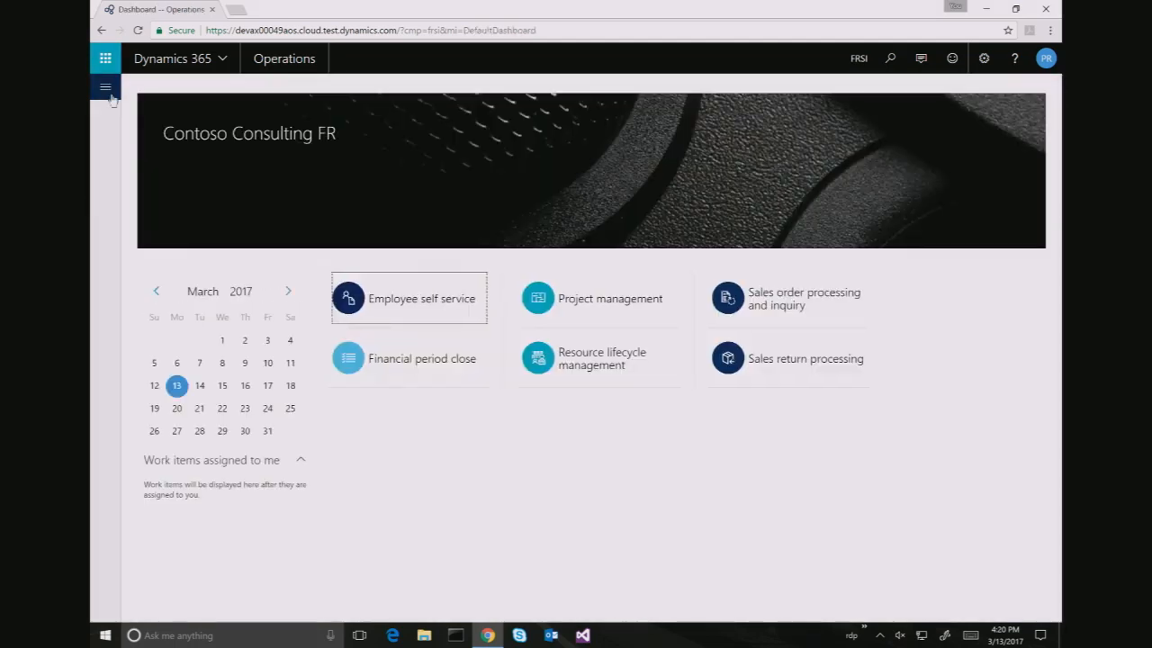
click(107, 89)
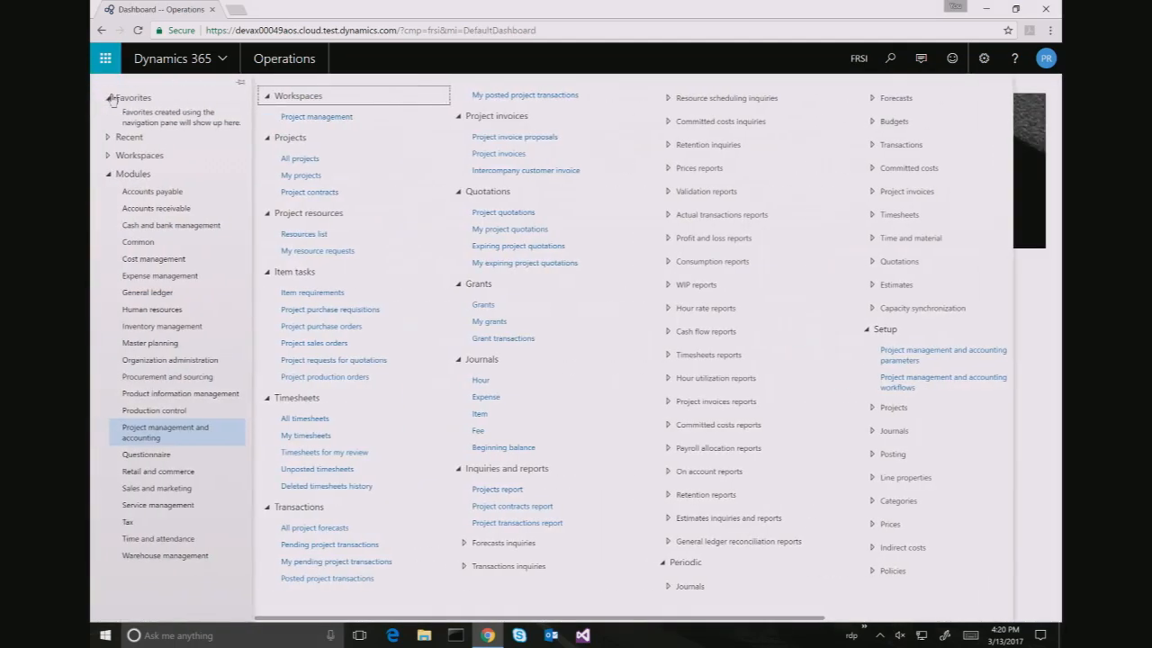
In the project's work breakdown structure, remove the current team member from MyTask
click(317, 173)
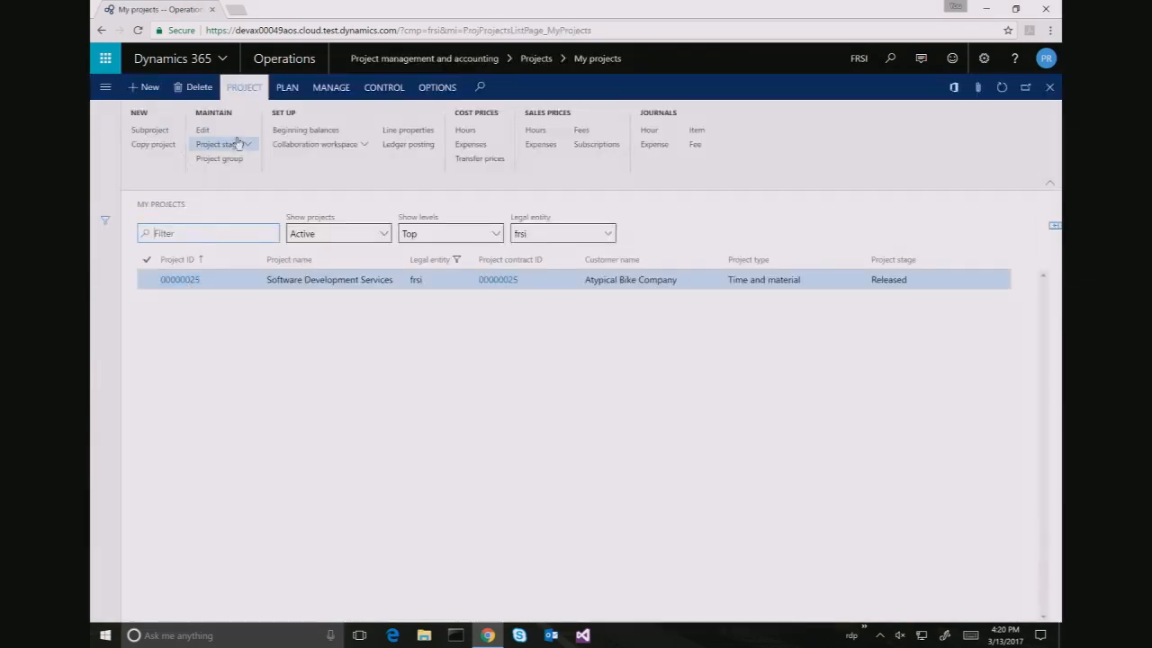
click(281, 90)
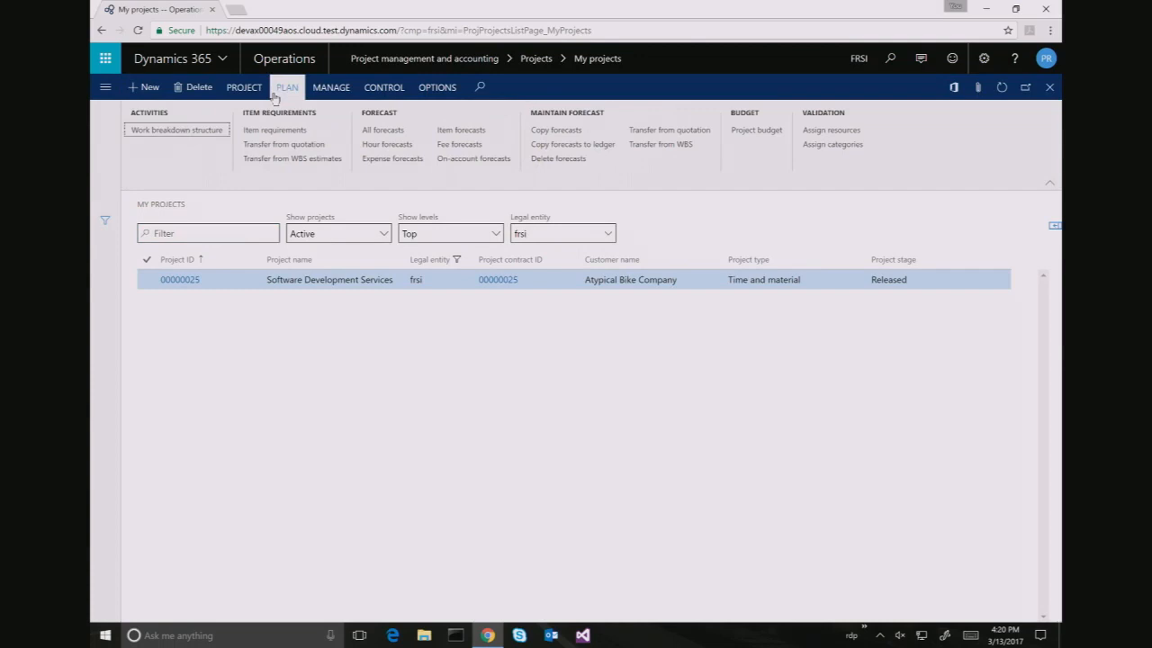
click(171, 132)
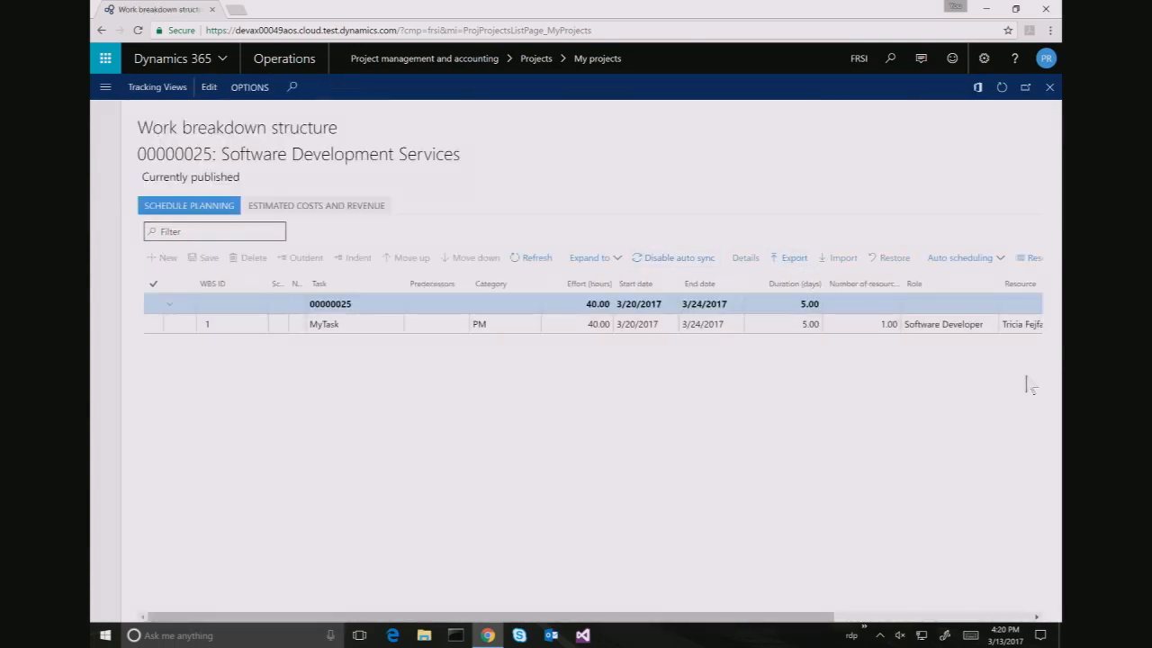
click(1006, 324)
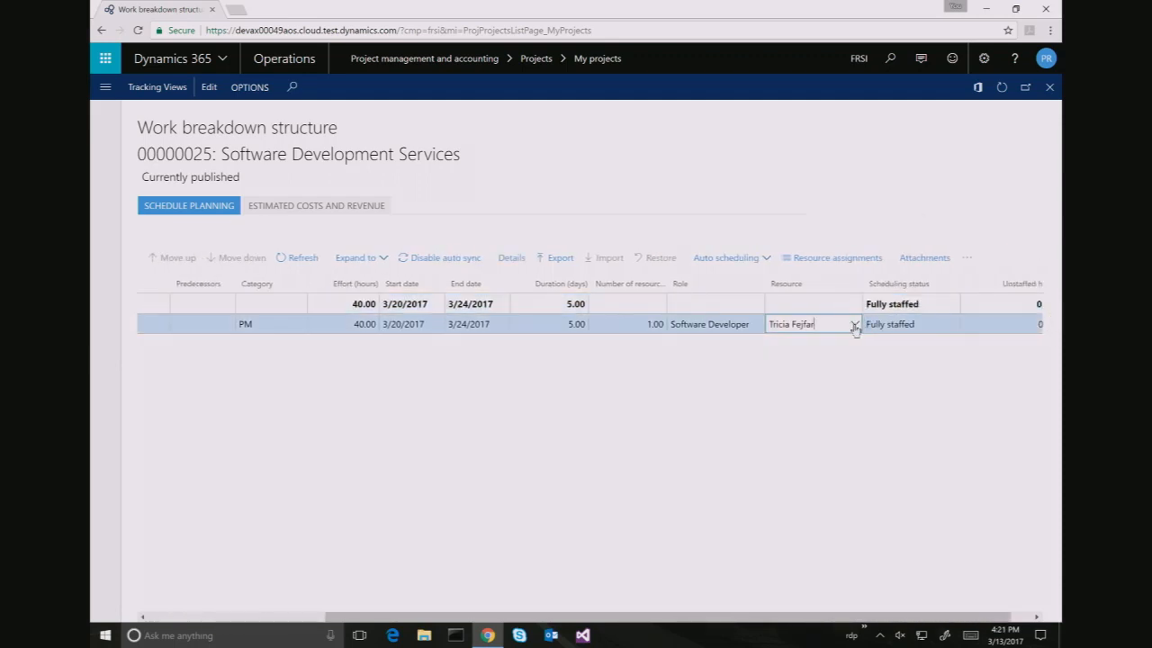
click(855, 324)
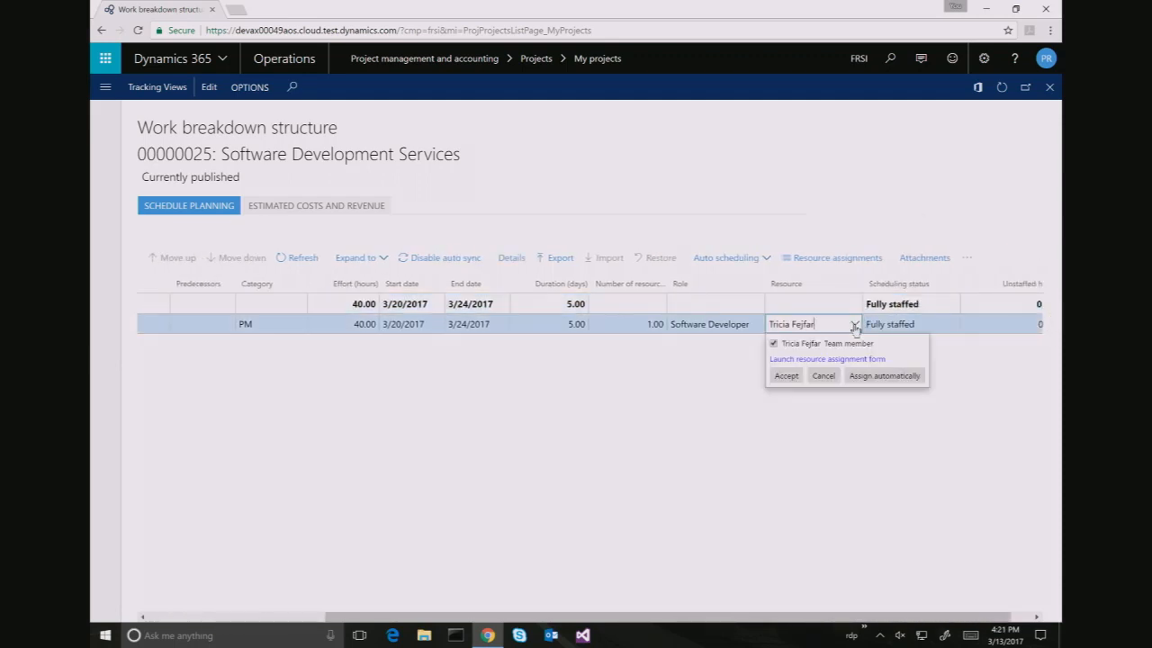
click(773, 344)
click(787, 375)
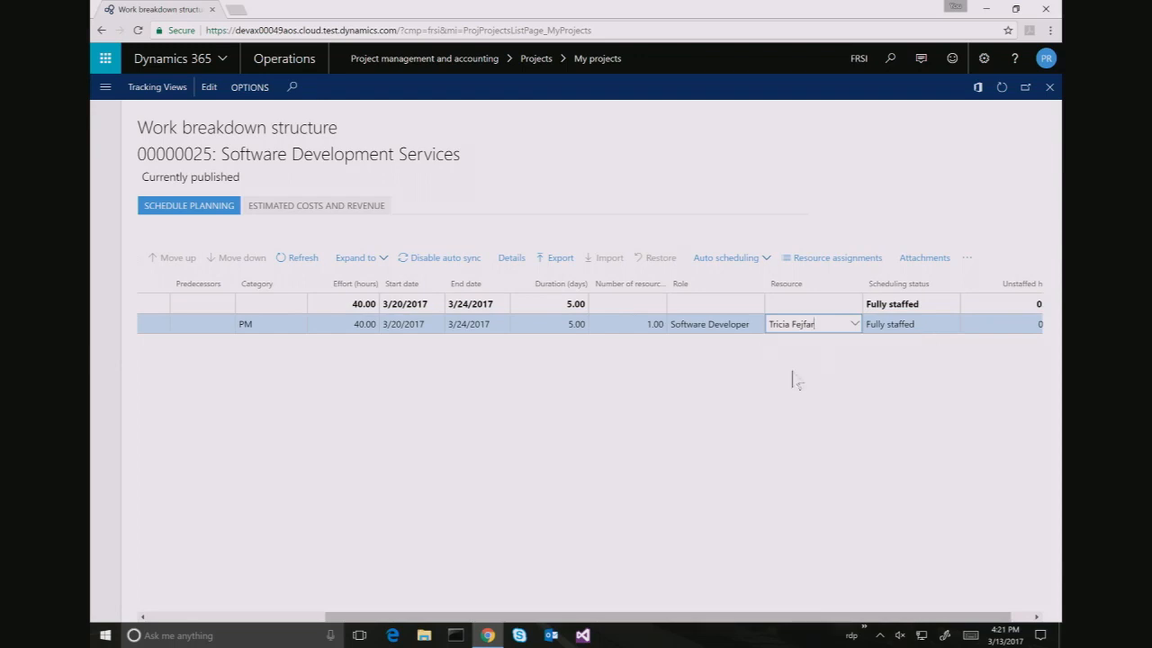
Launch MyTask's resource assignment form and search resources by the employee's name
click(857, 324)
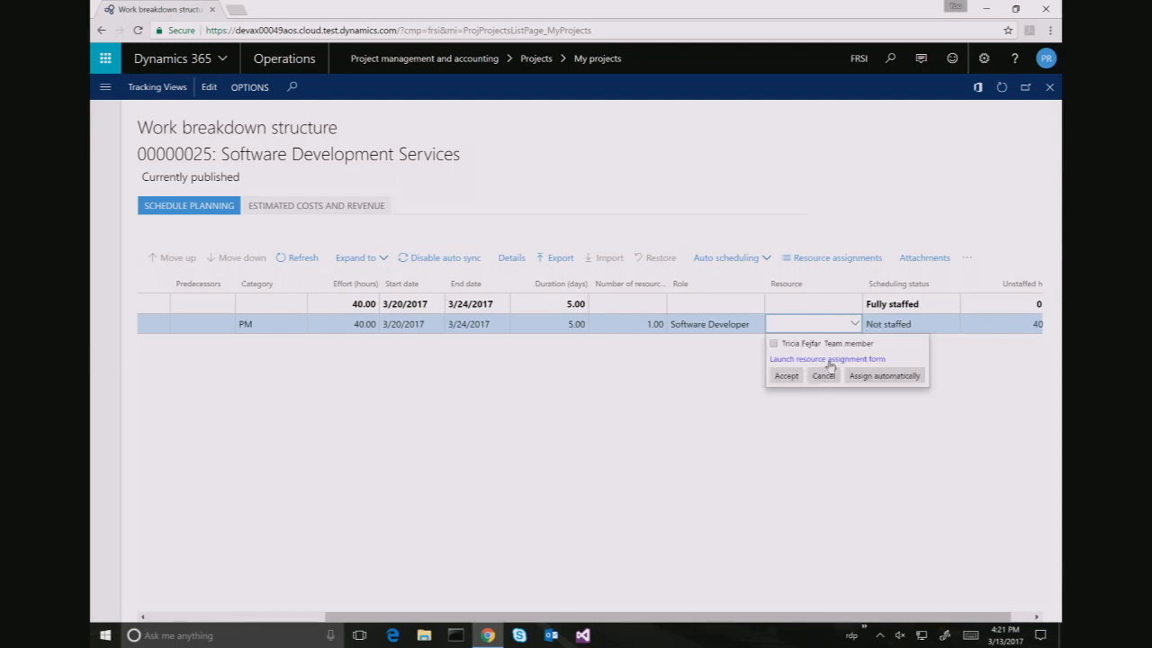
click(807, 359)
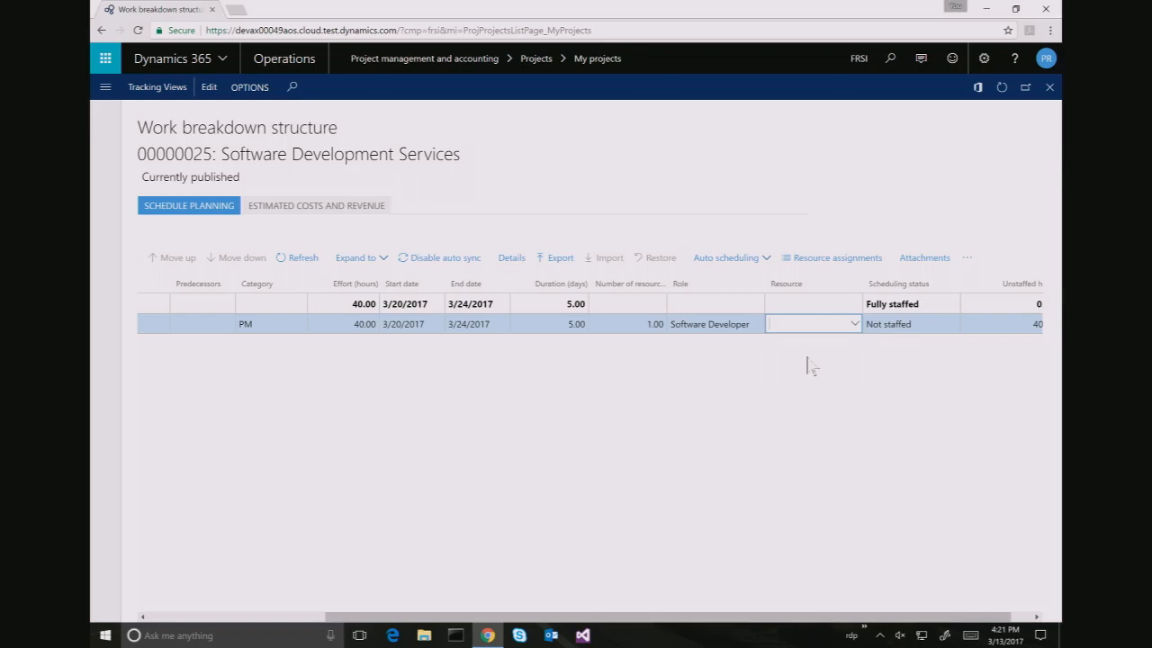
click(216, 313)
text(tric)
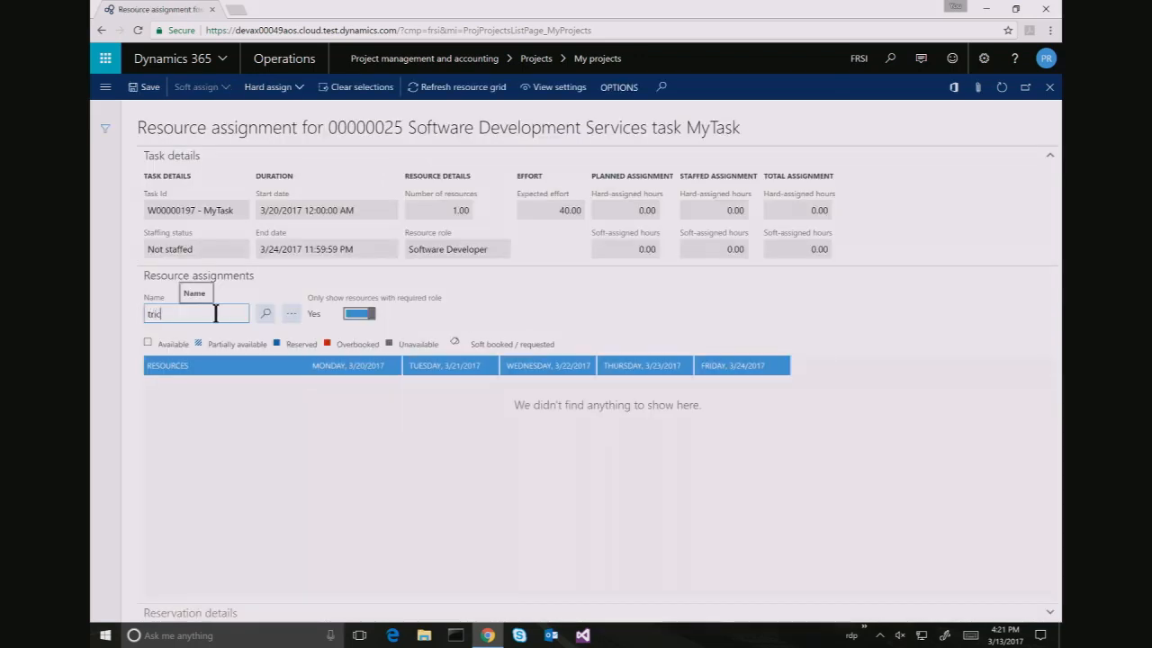
text(ia)
Include all roles, select the employee's USSI resource, and hard-assign it at full capacity
click(360, 313)
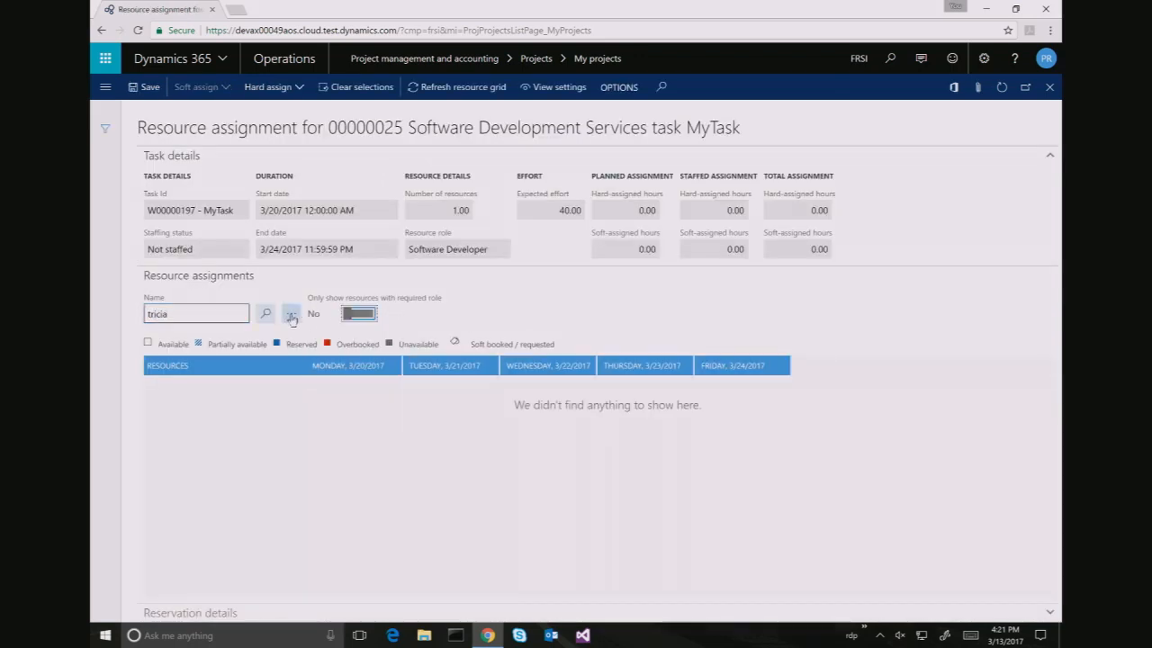
click(266, 316)
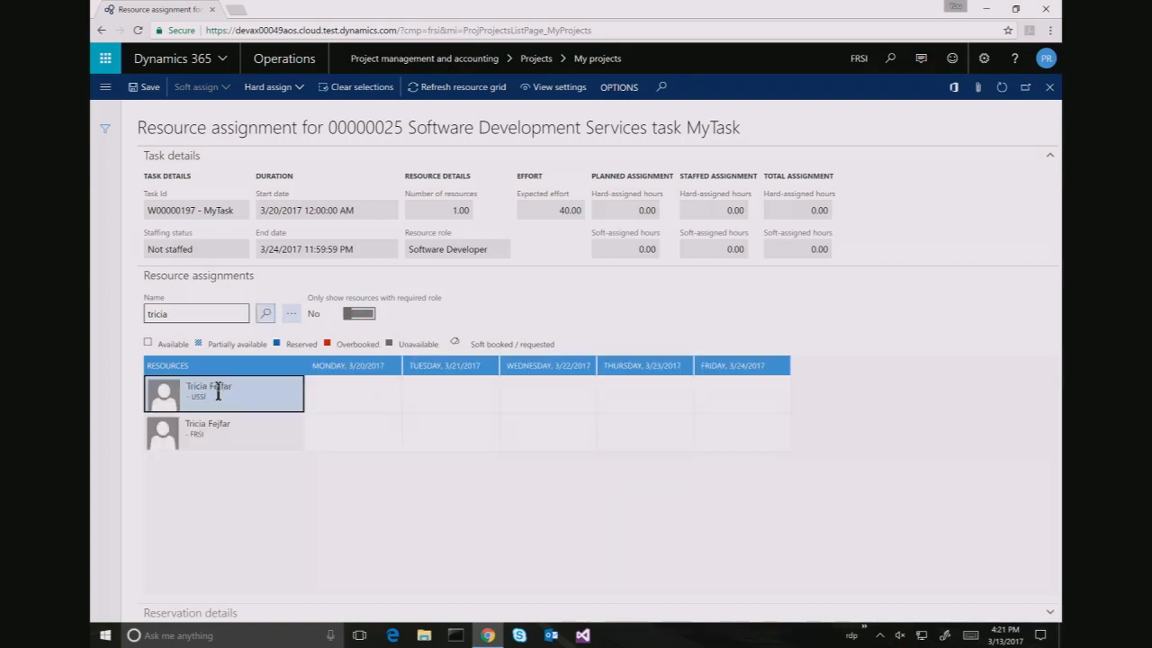
click(217, 392)
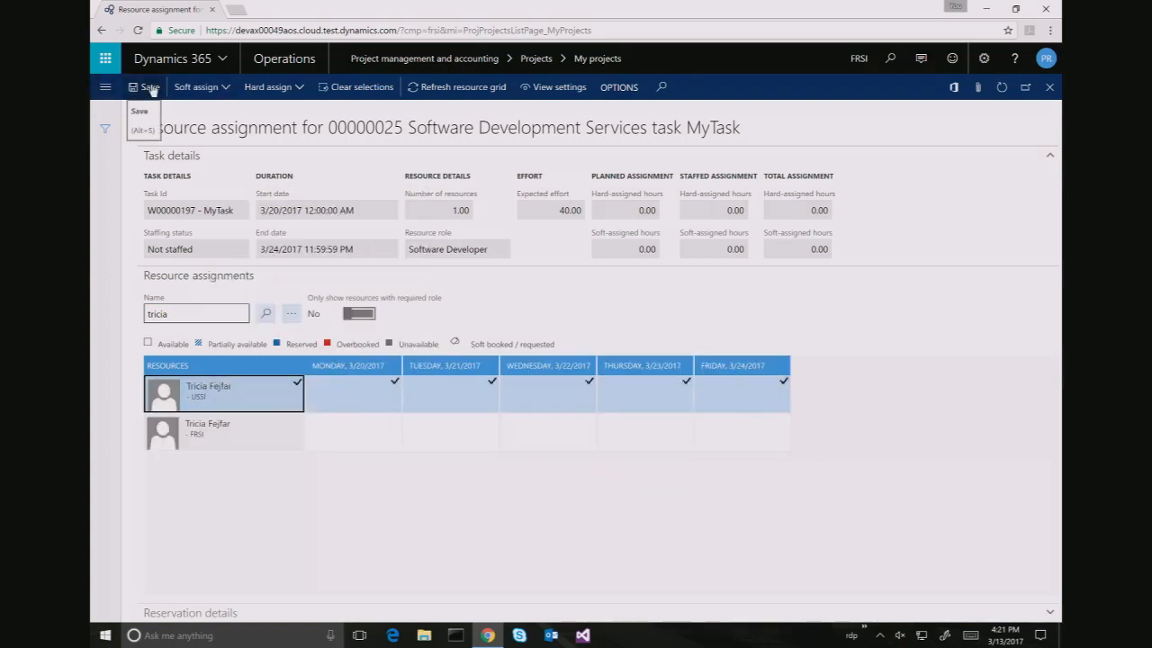
click(281, 88)
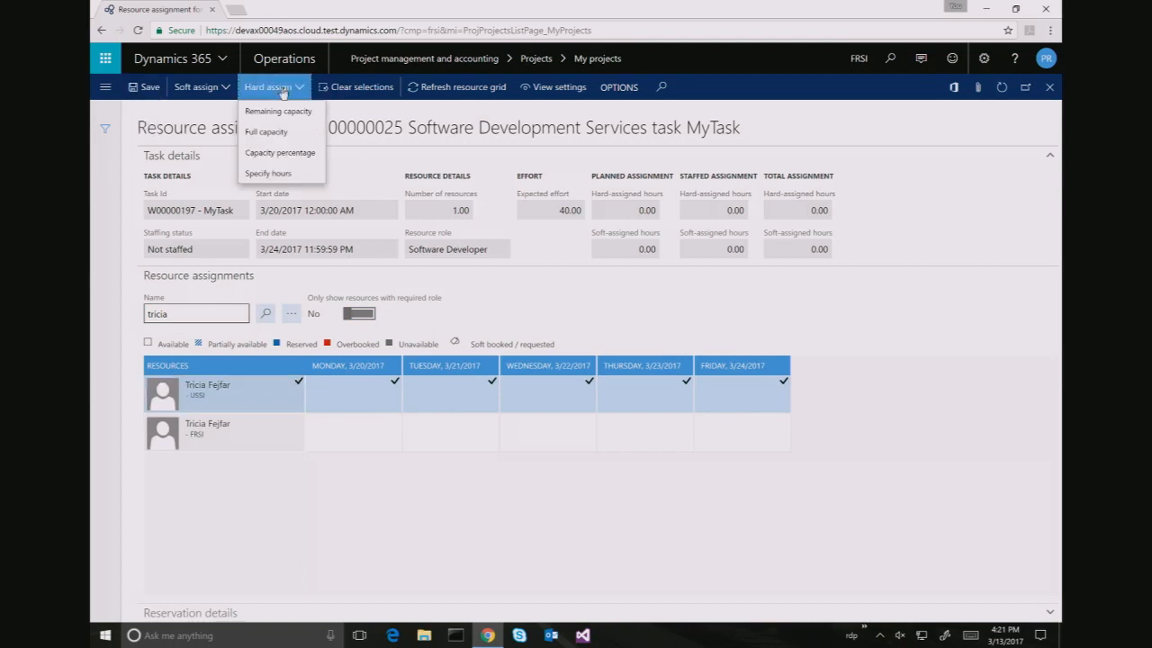
click(276, 133)
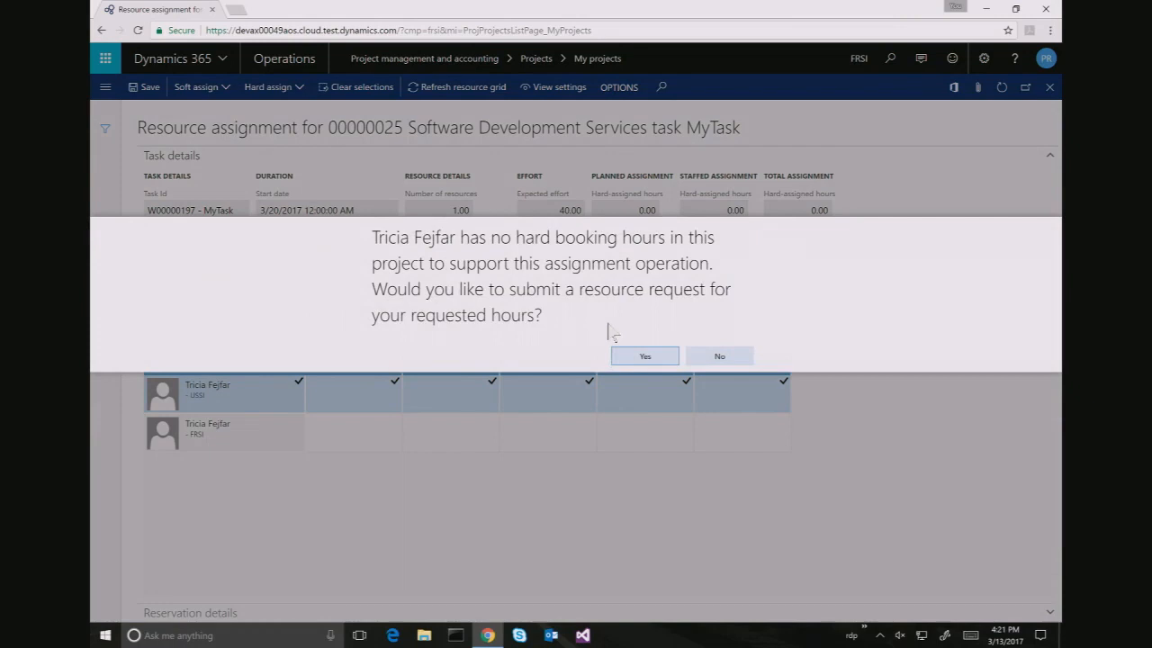
click(617, 346)
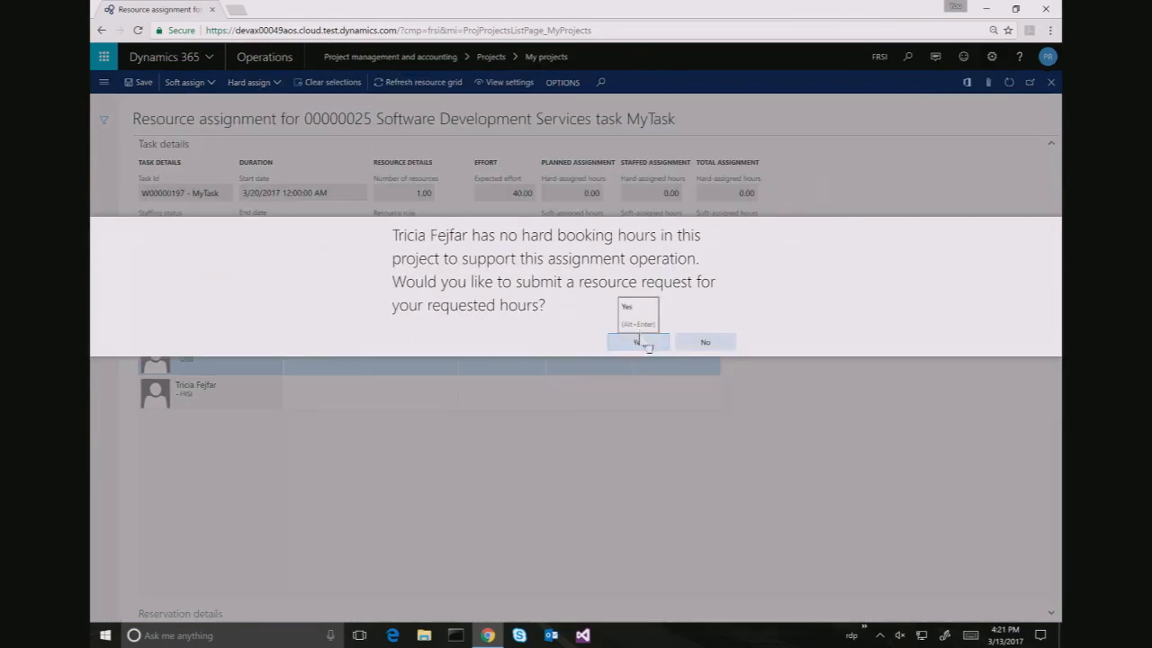
Confirm the resource request and submit it with a short comment
click(640, 344)
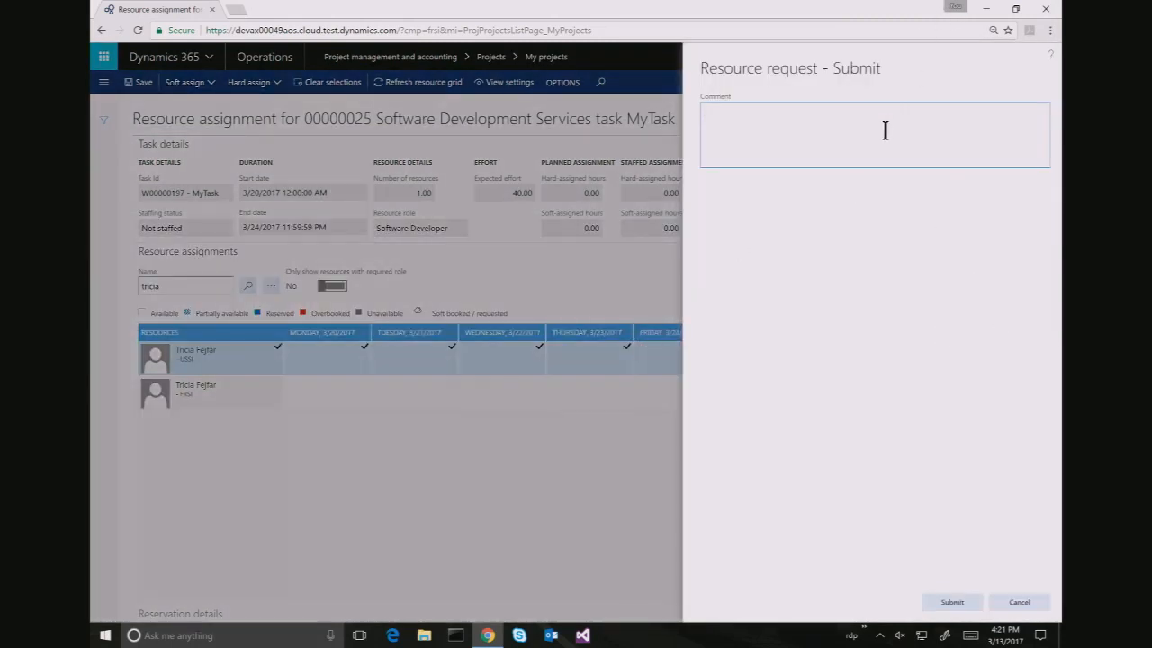
key(BackSpace)
key(BackSpace)
key(BackSpace)
key(BackSpace)
key(BackSpace)
text(TRicia, or someone equally capable)
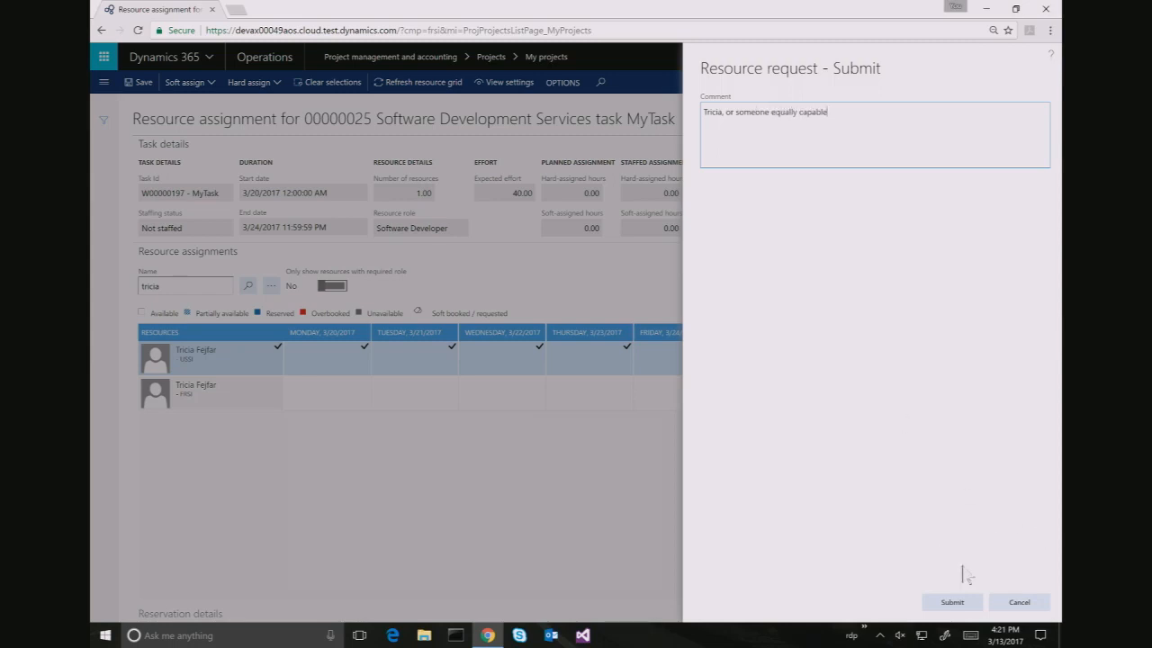
click(939, 602)
click(941, 602)
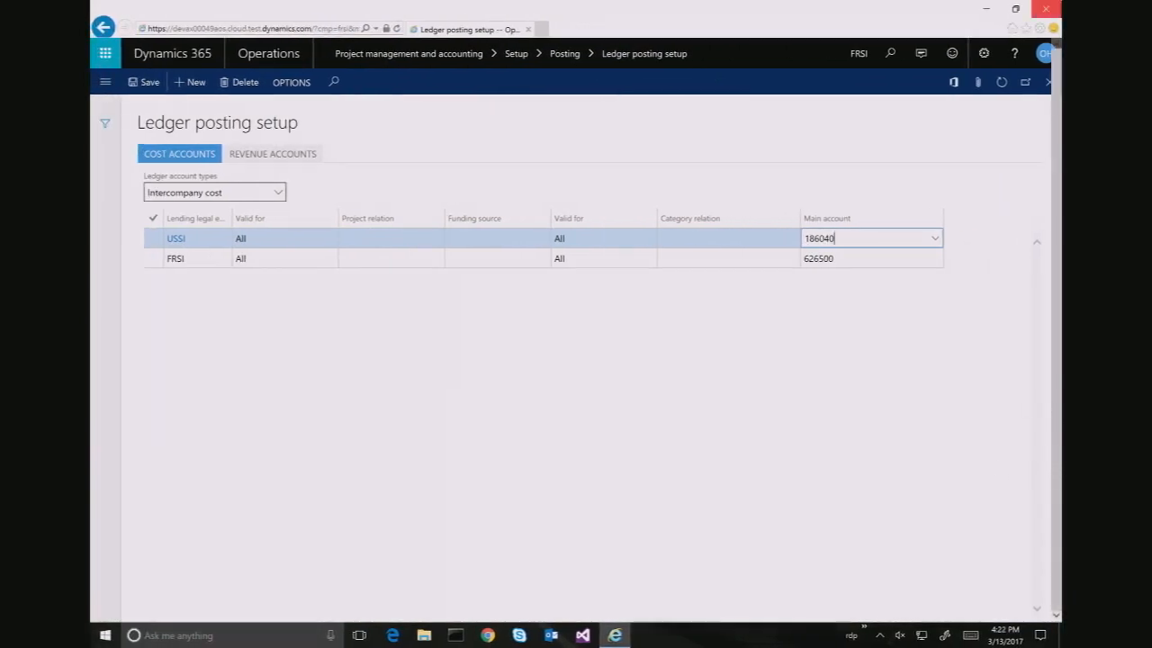
Sign out of the administrator account from the user menu
click(1044, 55)
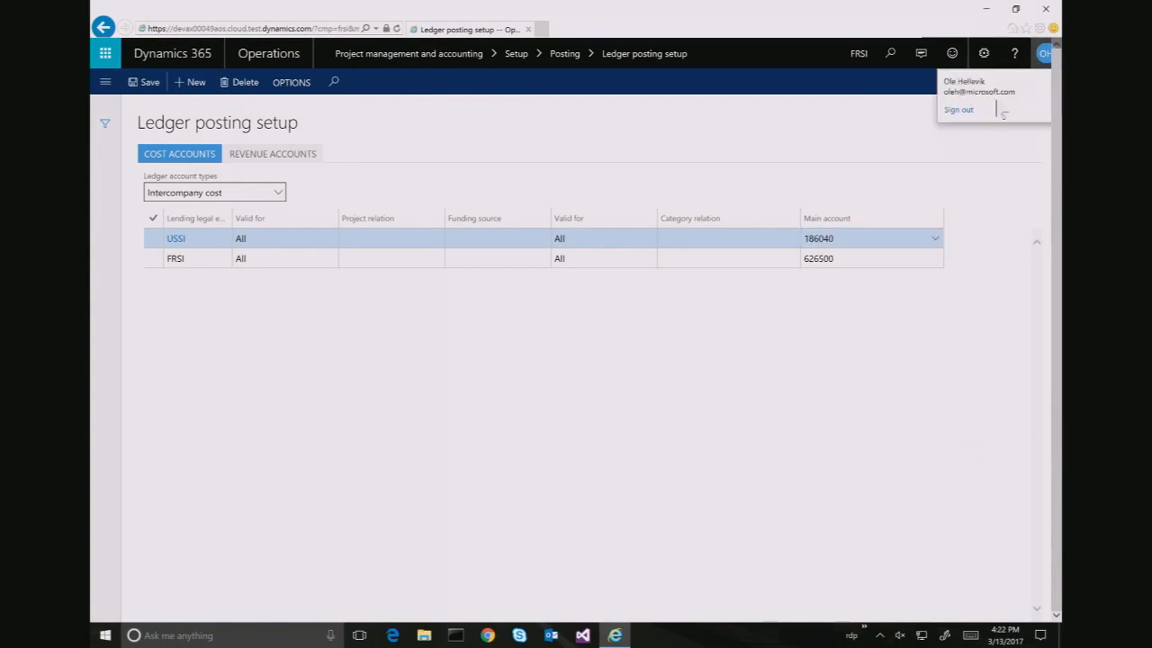
click(962, 110)
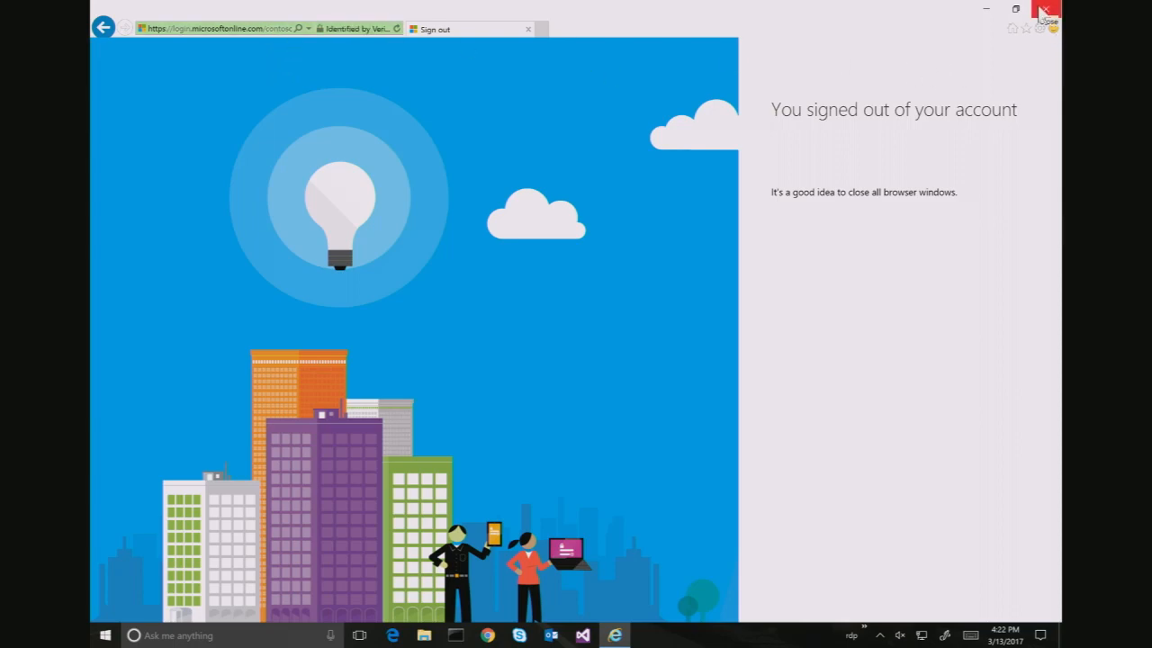
Relaunch Internet Explorer and go to the Dynamics 365 environment address
click(1044, 10)
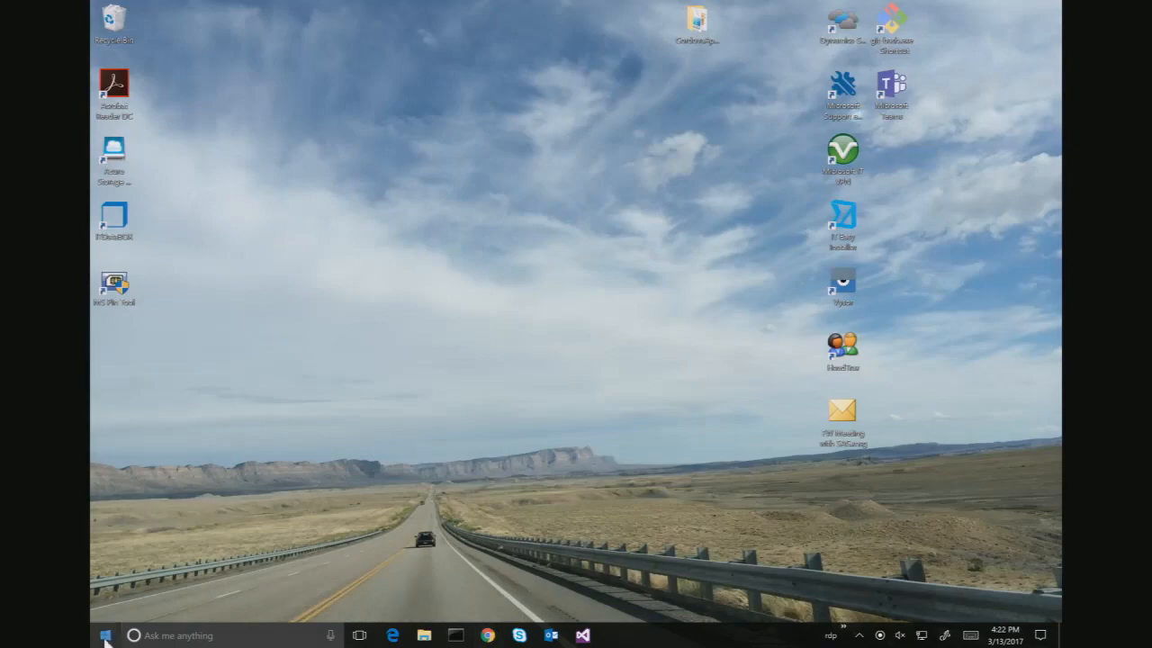
click(106, 636)
click(393, 329)
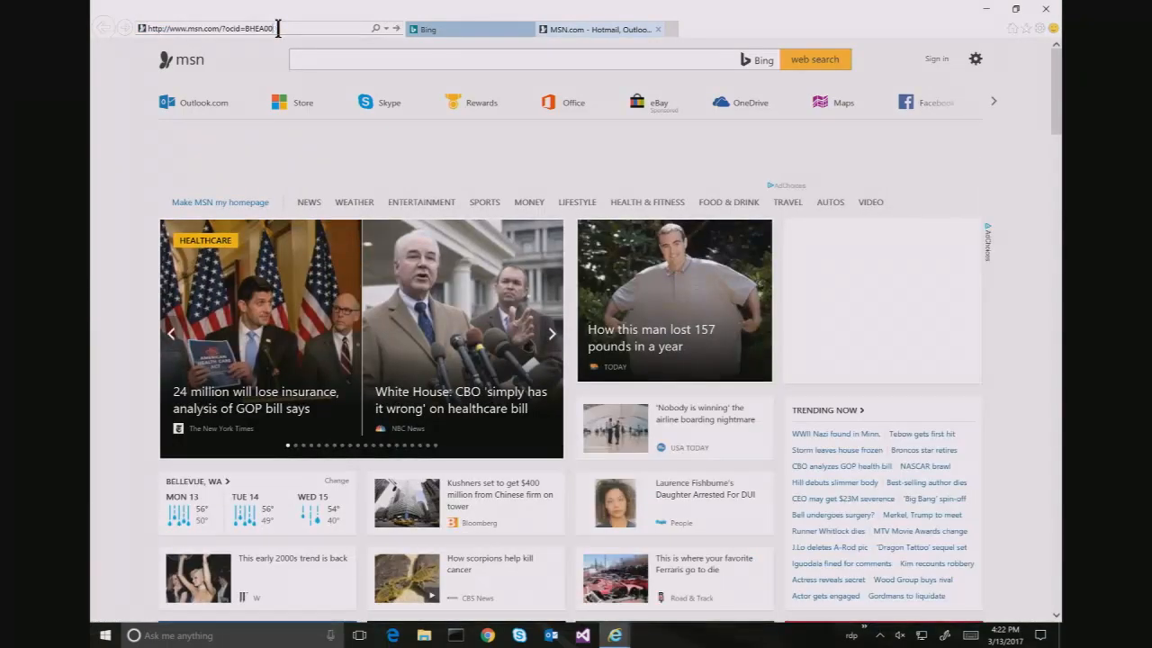
click(278, 28)
text(h)
key(BackSpace)
text(de)
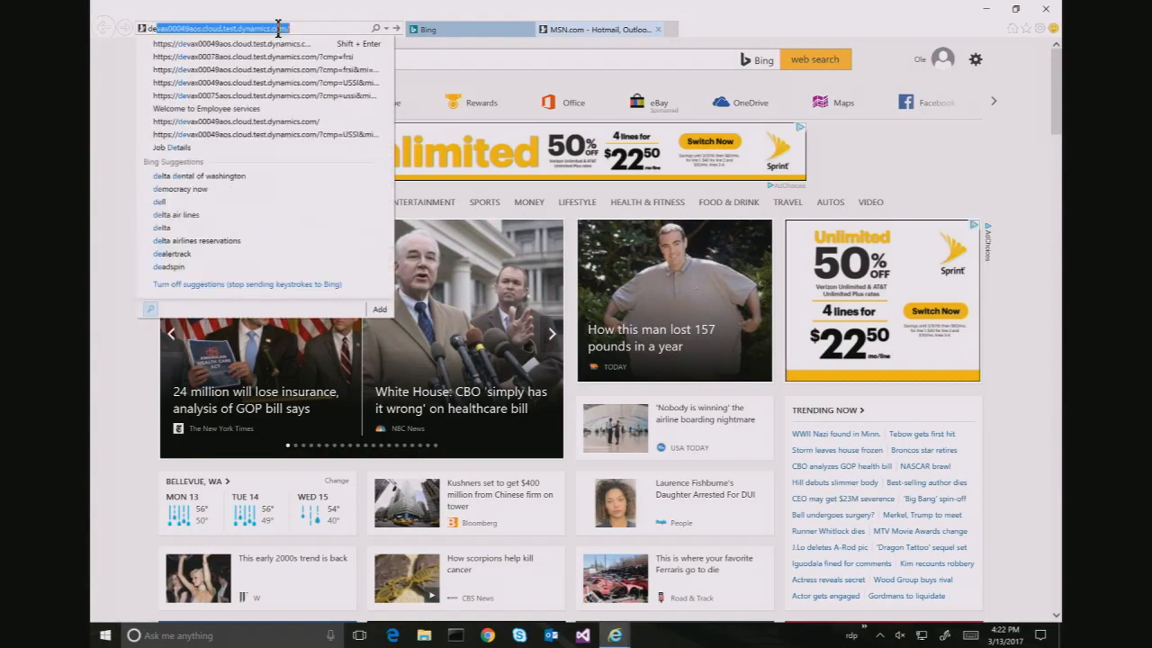
key(BackSpace)
key(Return)
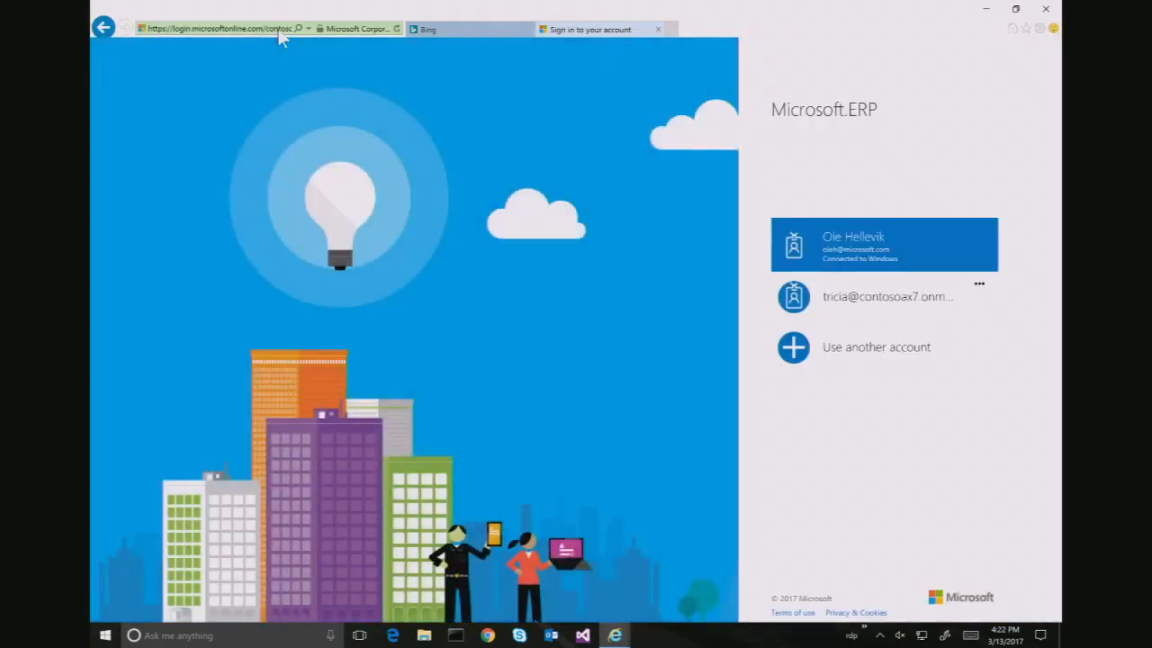
Sign in with a different work account's e-mail and password
click(878, 360)
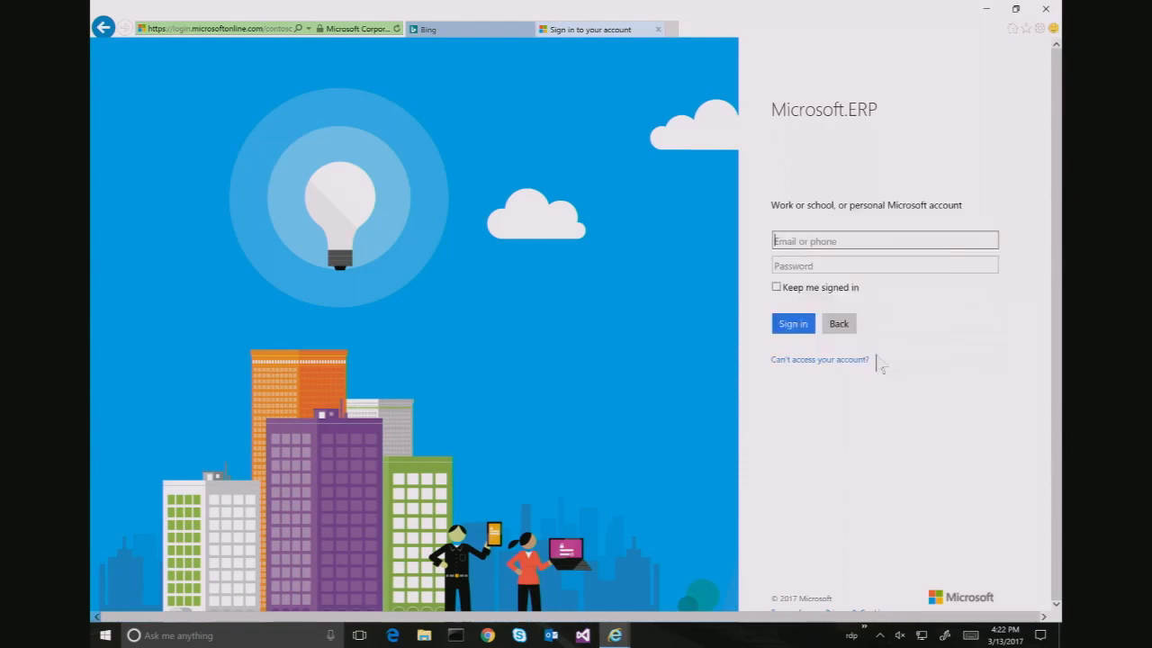
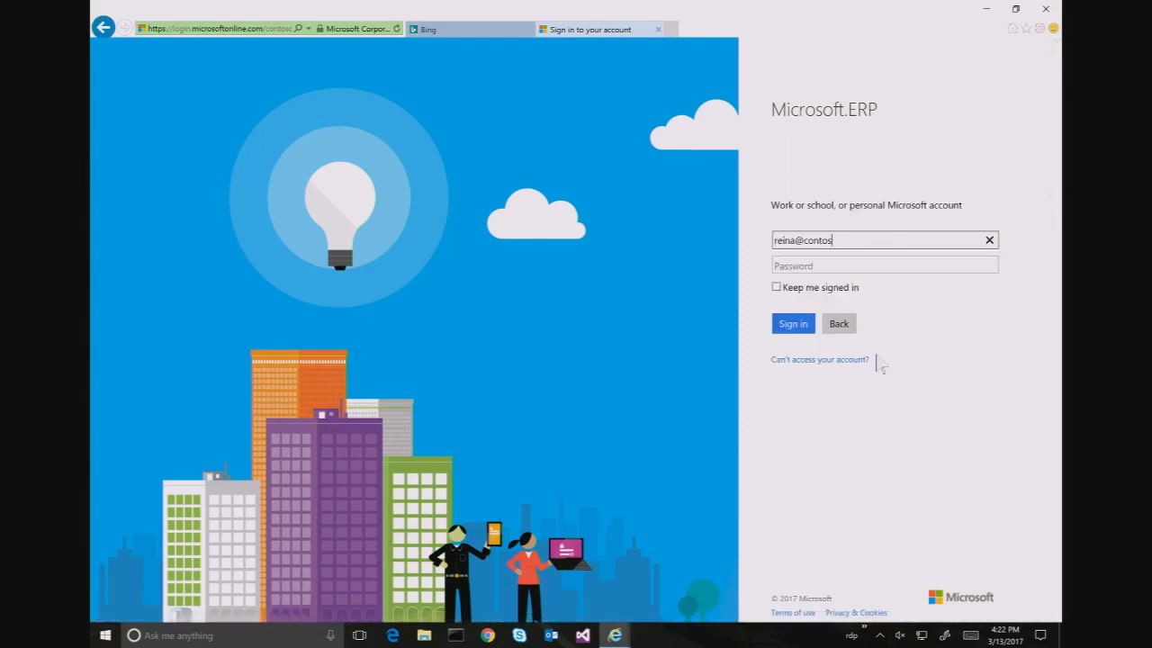
key(Tab)
text(•••••)
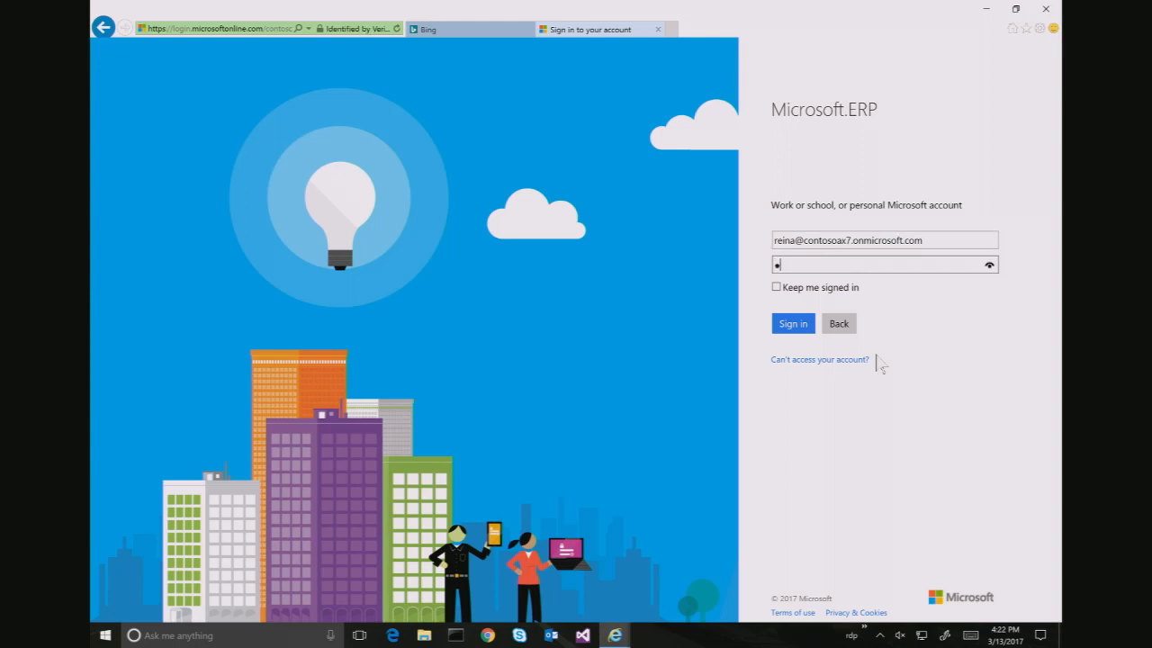
text(••••)
key(Return)
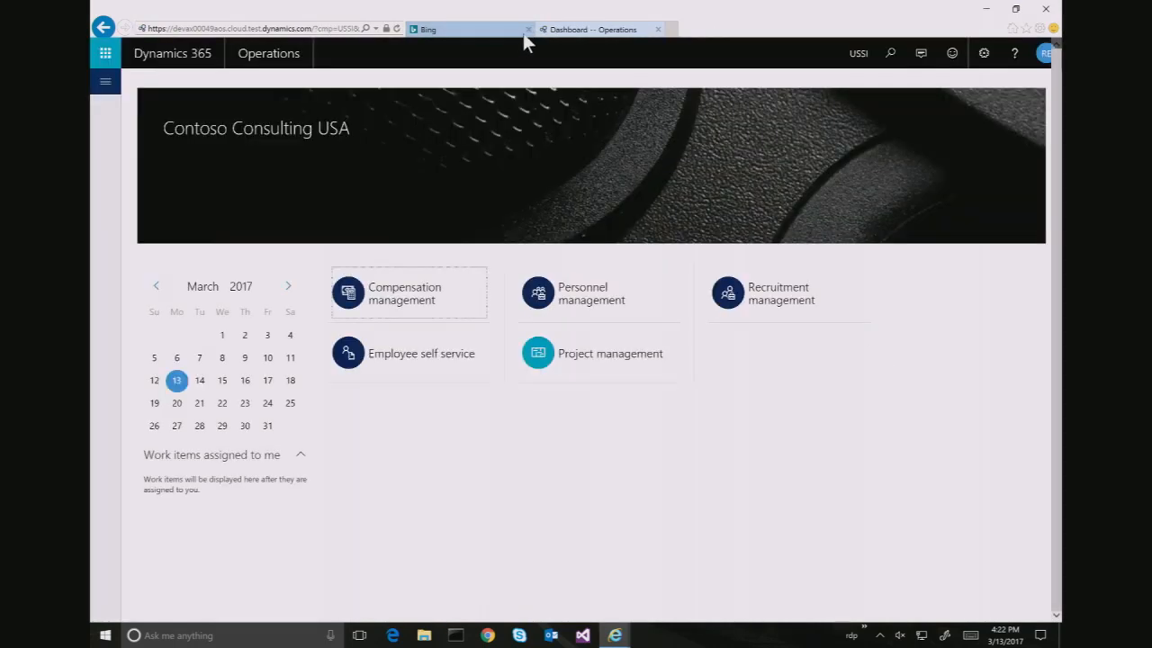
Close the Bing tab and go to Project management and accounting > Resource fulfillment
click(528, 31)
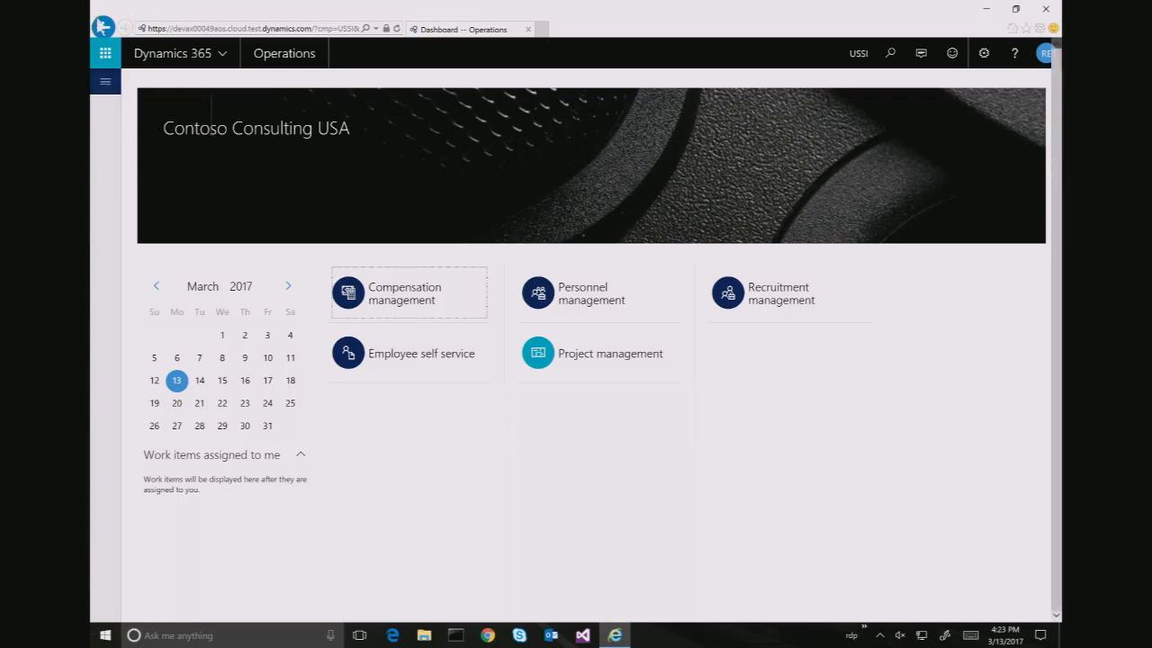
click(104, 90)
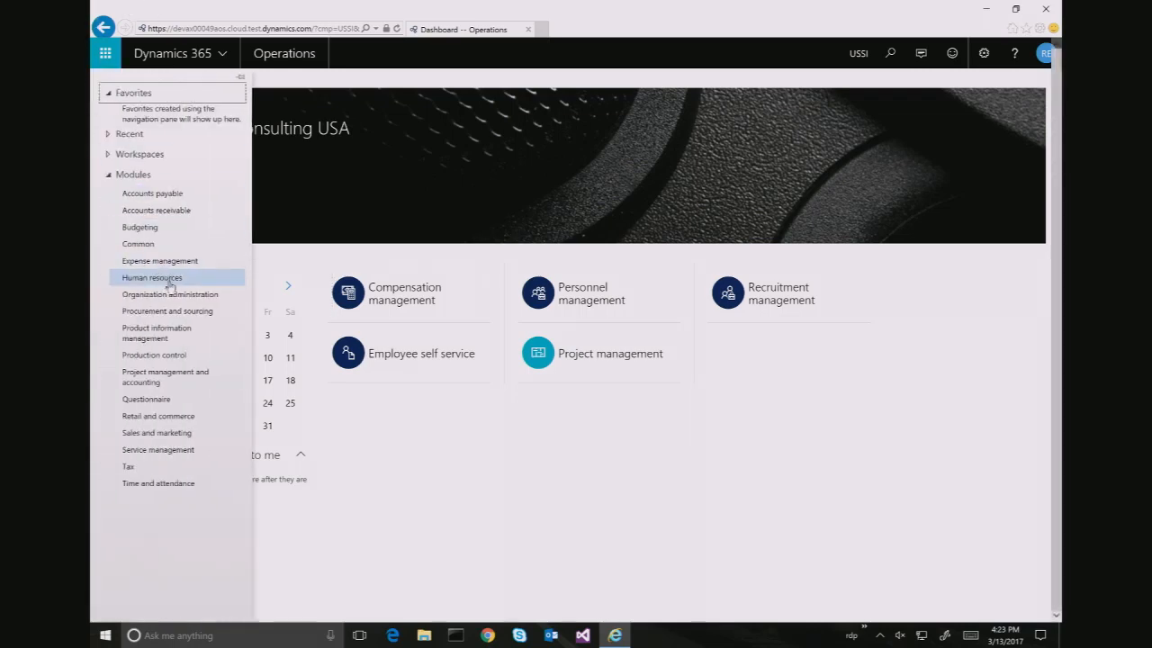
click(167, 379)
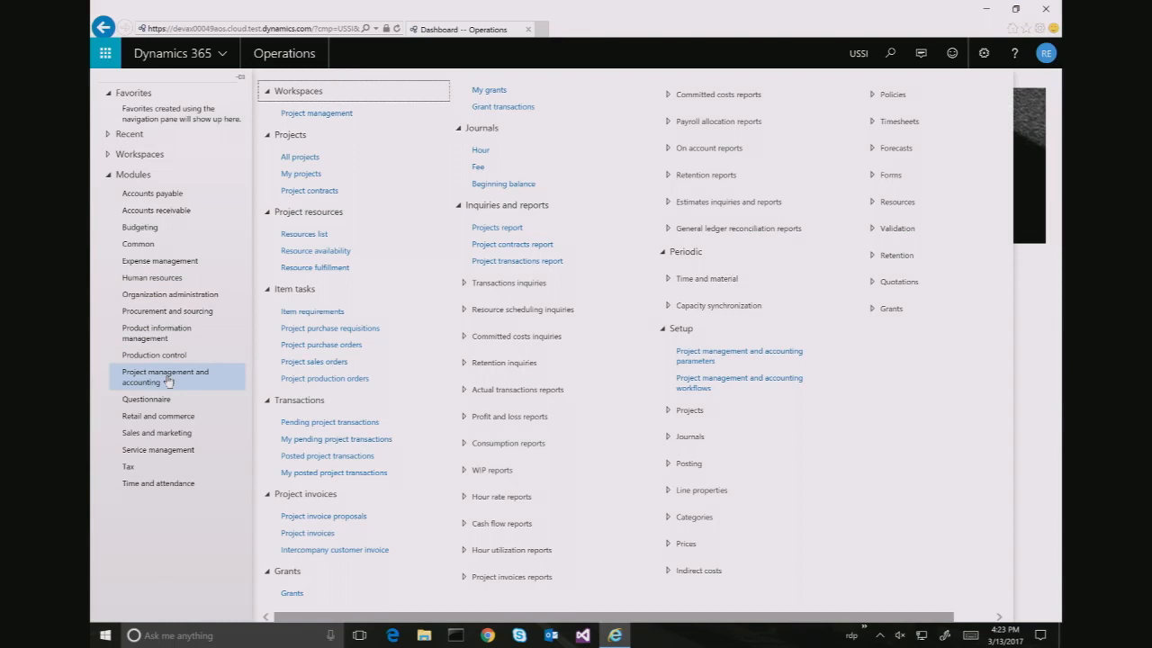
click(326, 269)
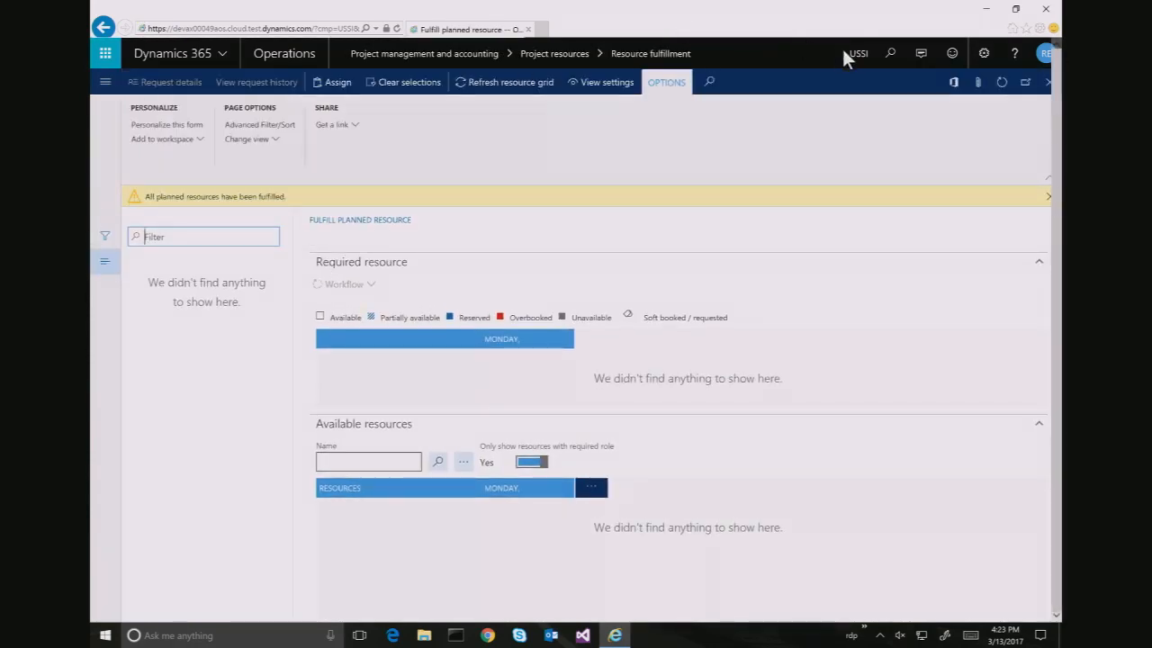
Change the current company from USSI to FRSI
click(857, 54)
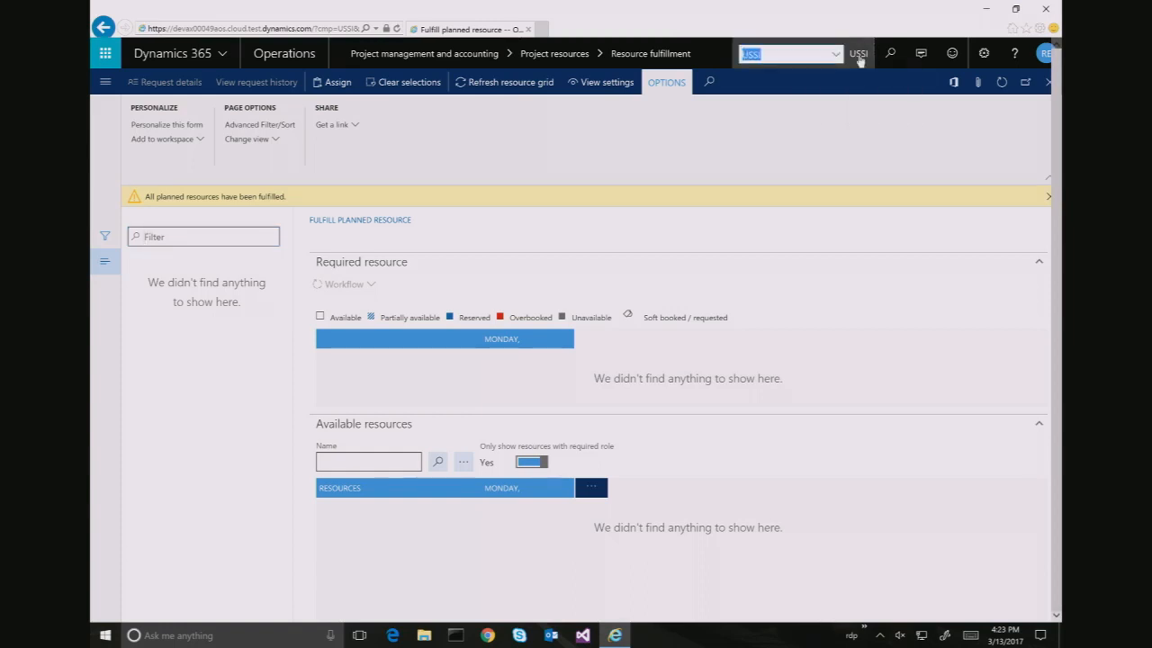
text(FRSI)
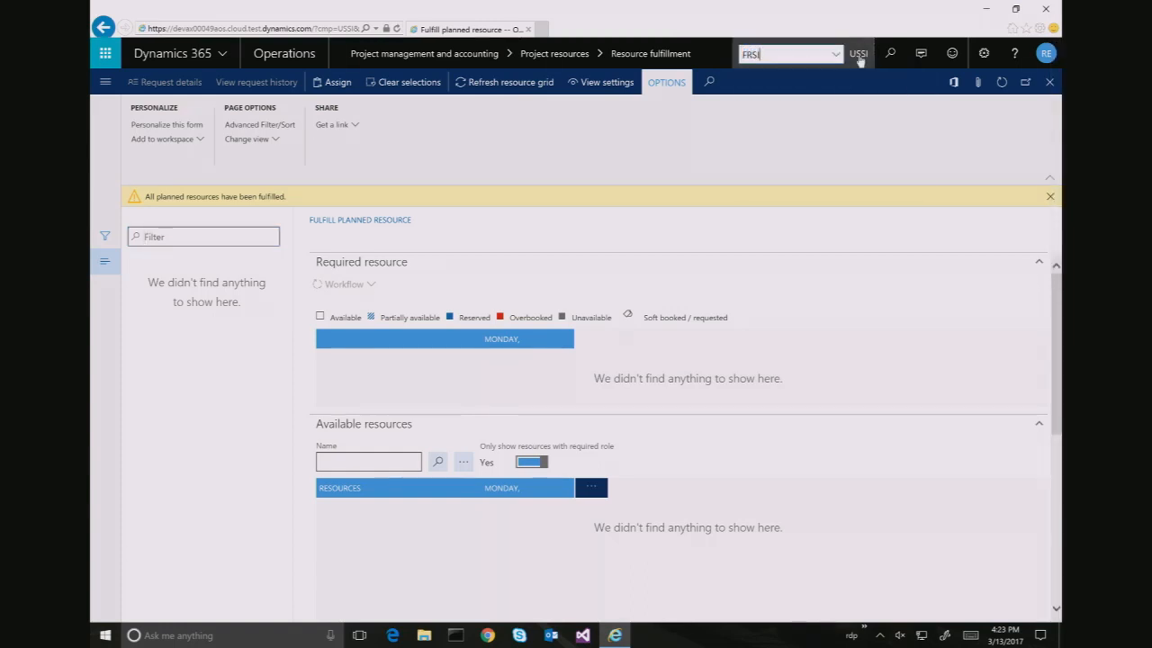
key(Return)
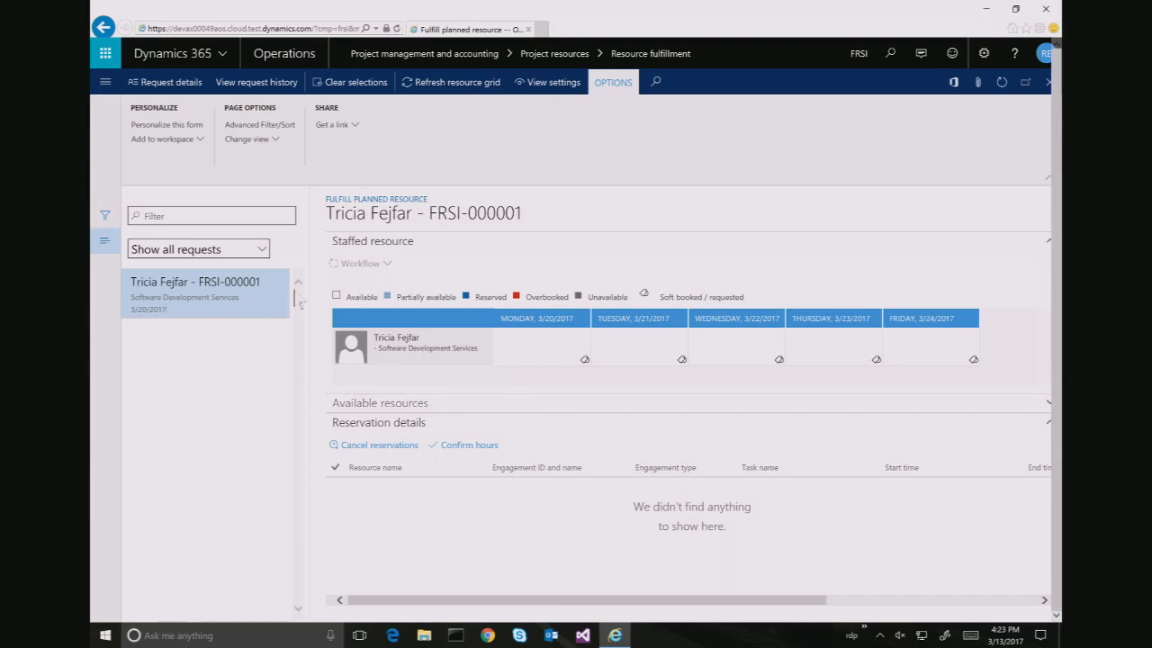
click(536, 339)
click(636, 359)
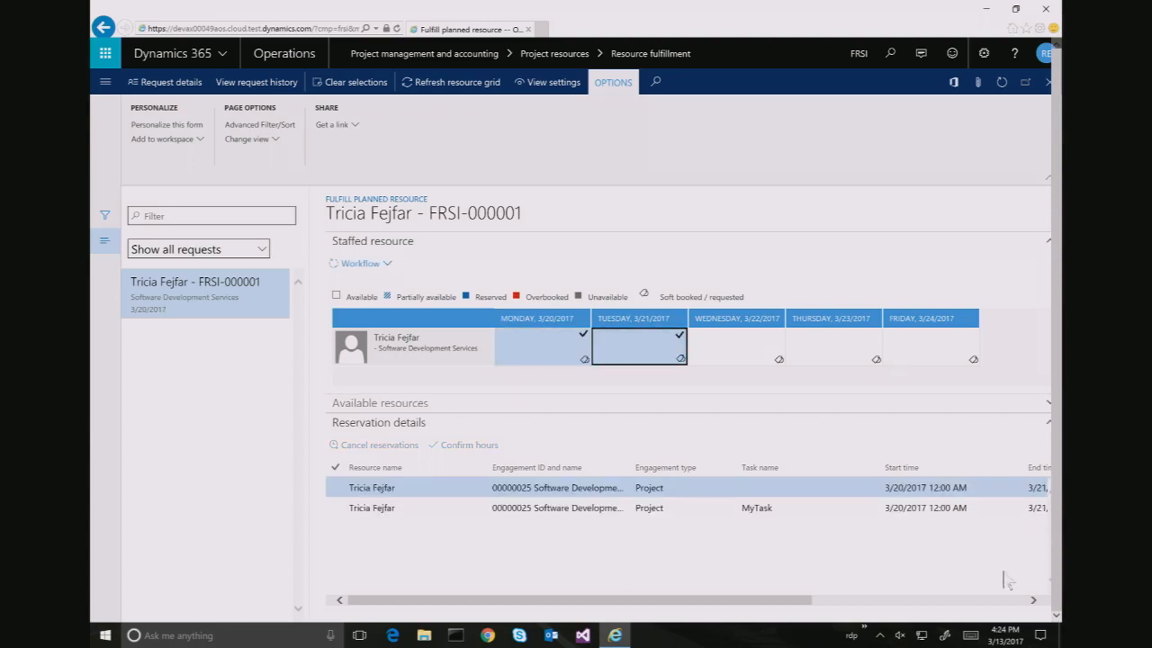
scroll(1020, 581, down, 1)
scroll(1021, 581, up, 1)
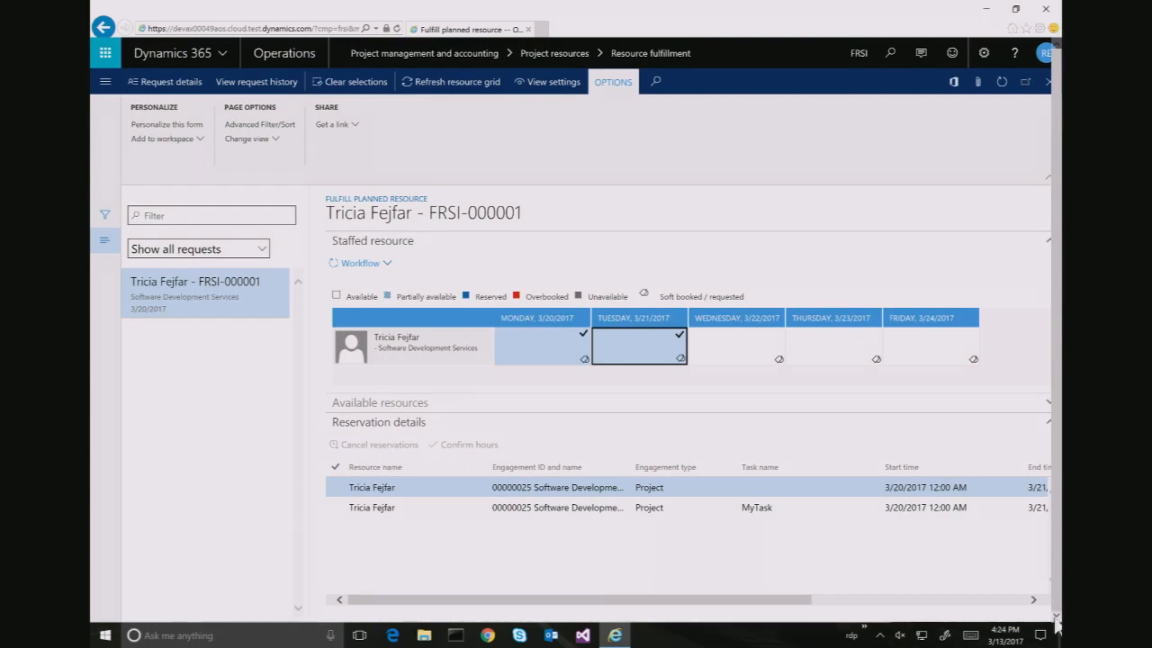
click(1047, 405)
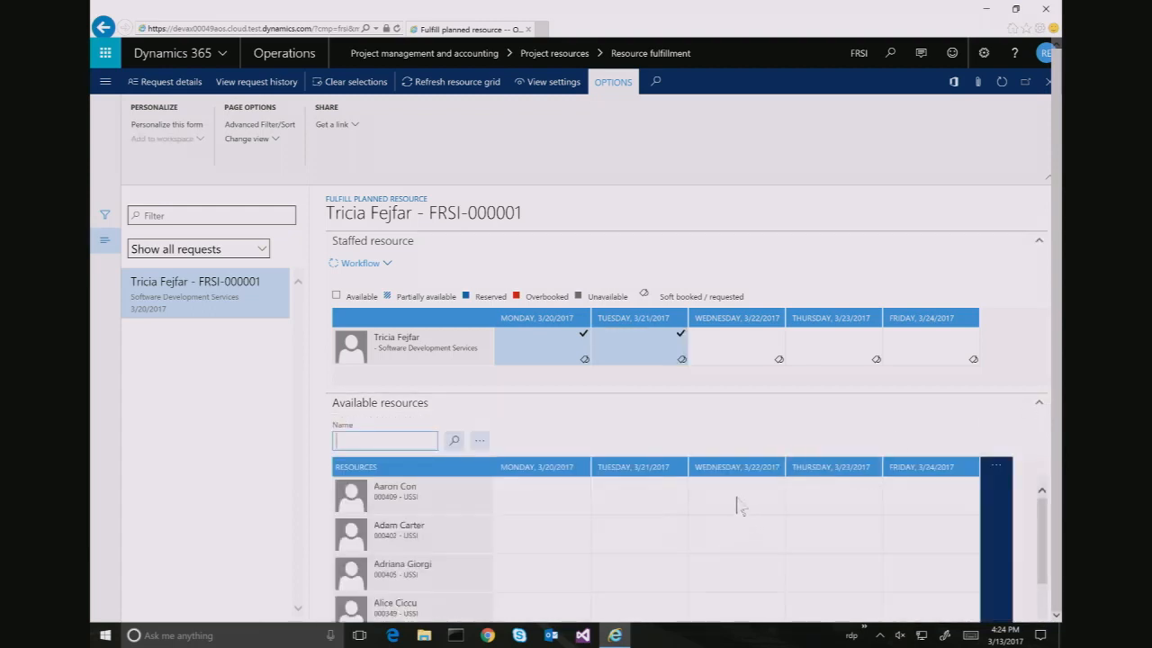
click(738, 495)
click(833, 502)
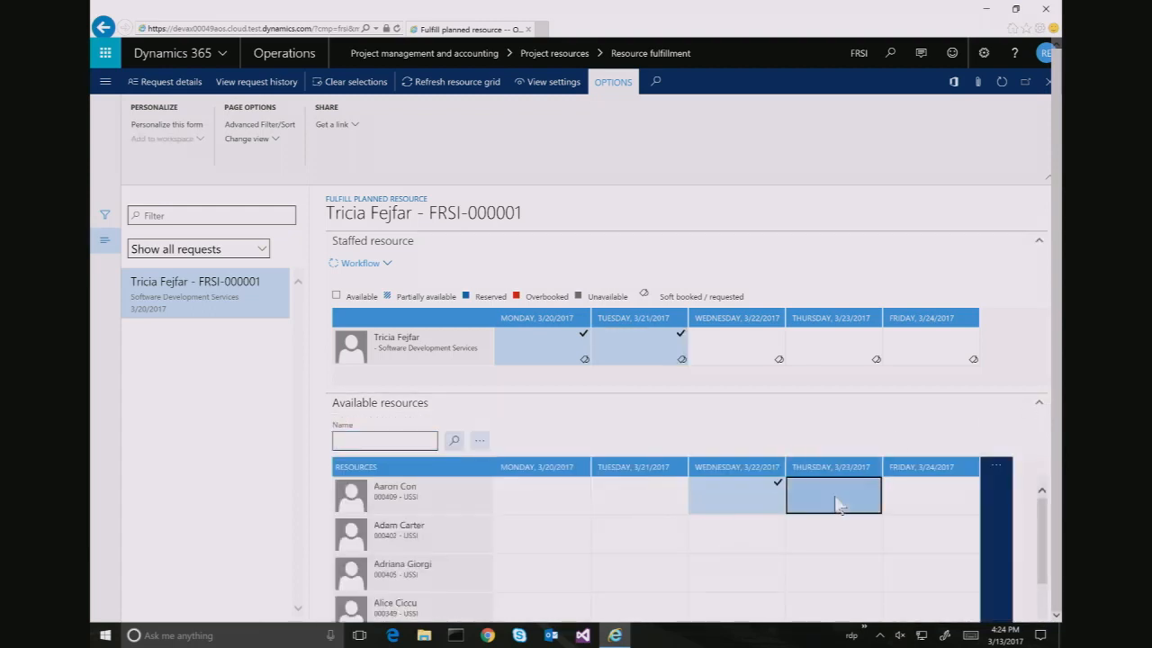
click(898, 507)
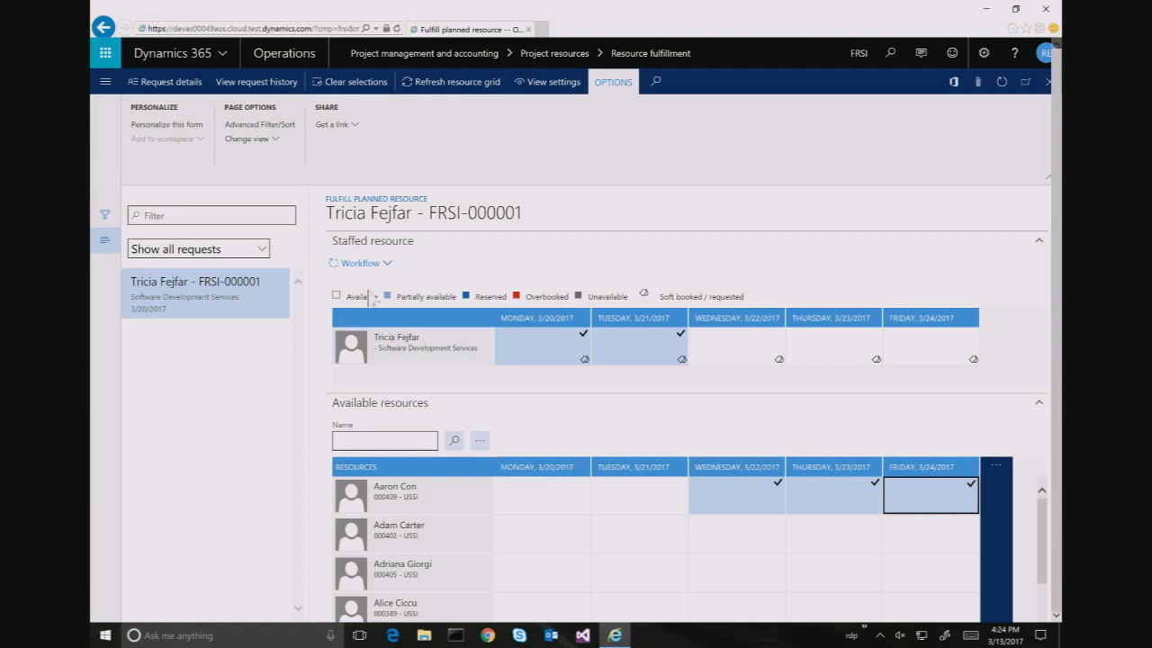
Approve the request line via Workflow with comment 'Substing Aaron for the last 1/2 of the week'
click(362, 270)
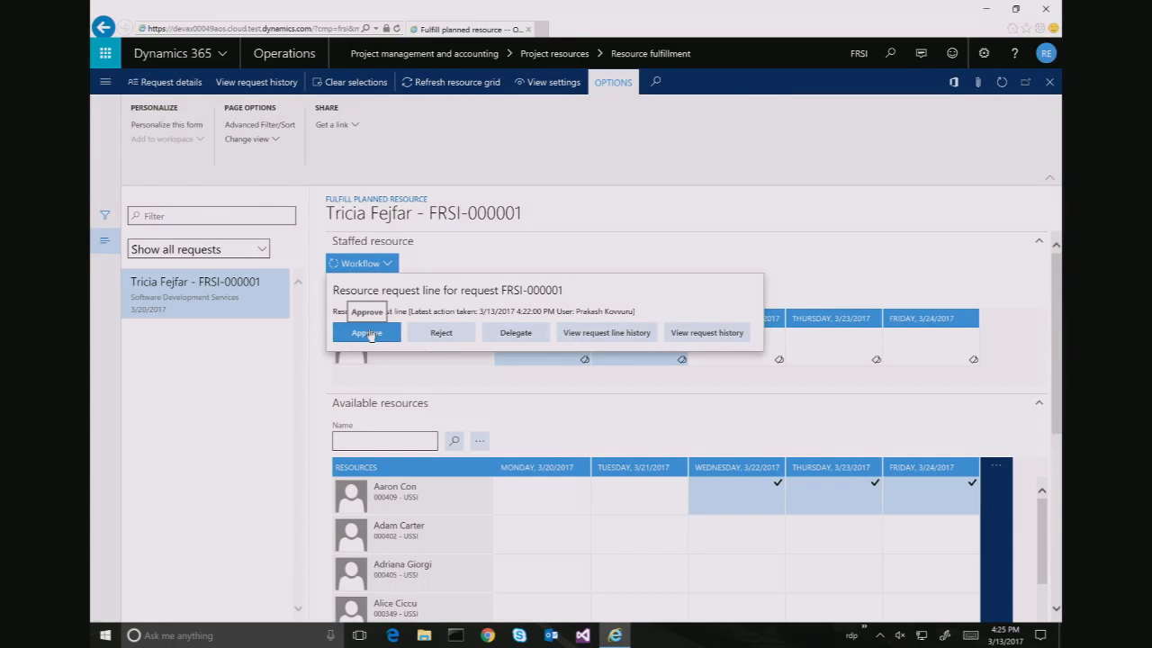
click(368, 334)
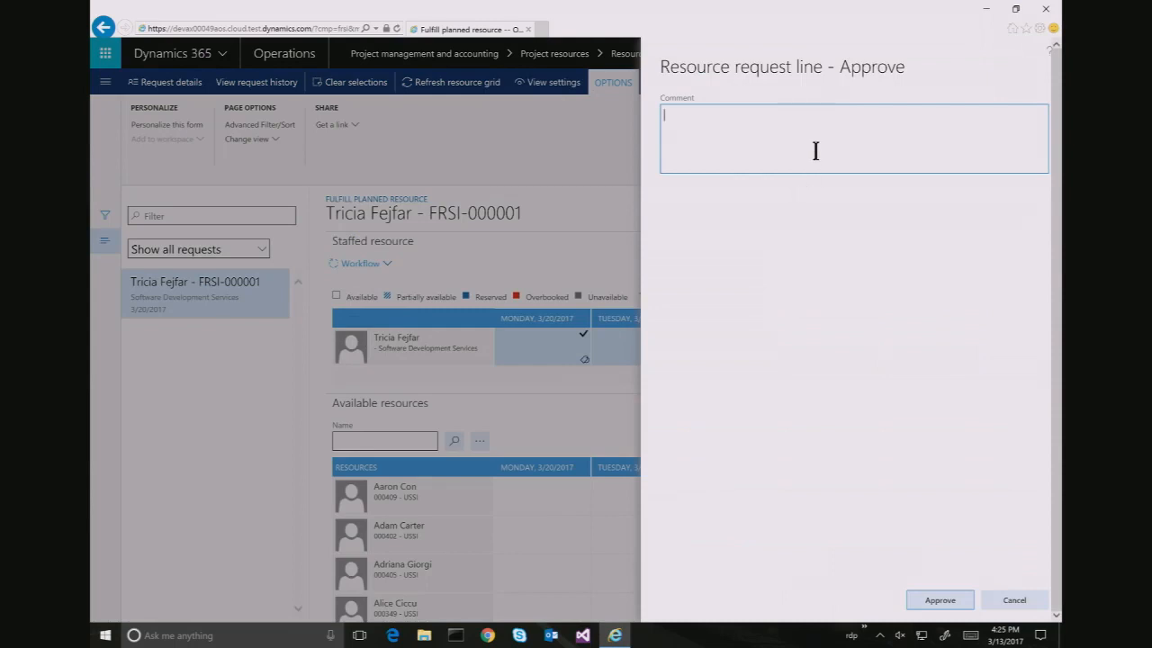
text(Substing )
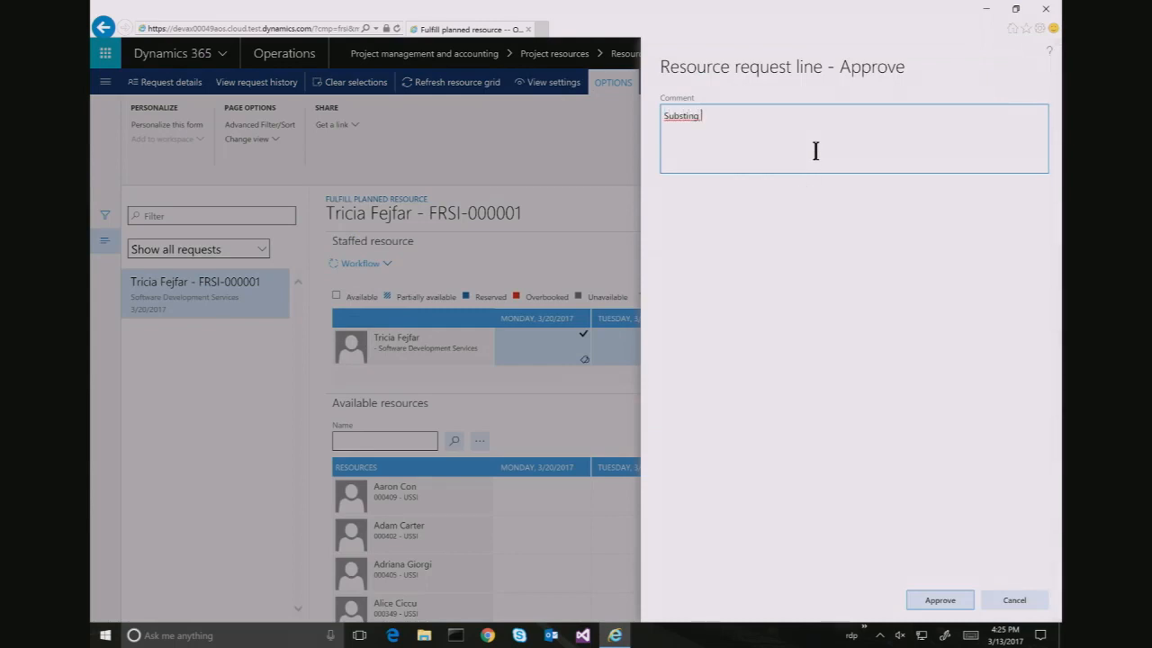
text(Aaron for the last 1/2 of the week)
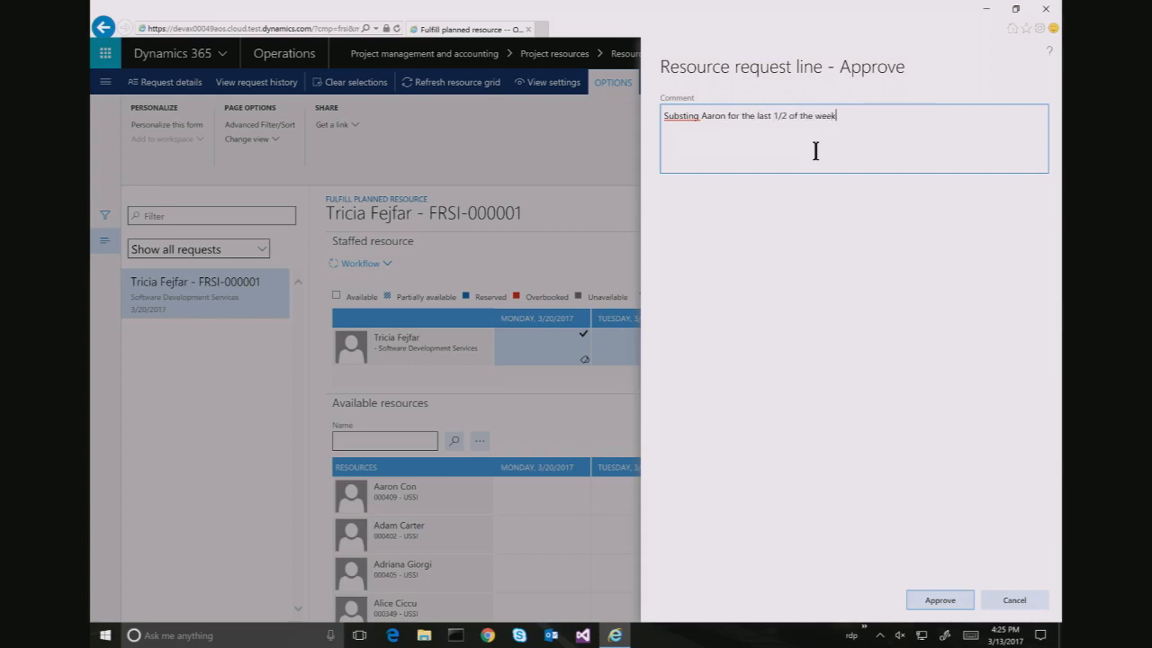
click(940, 600)
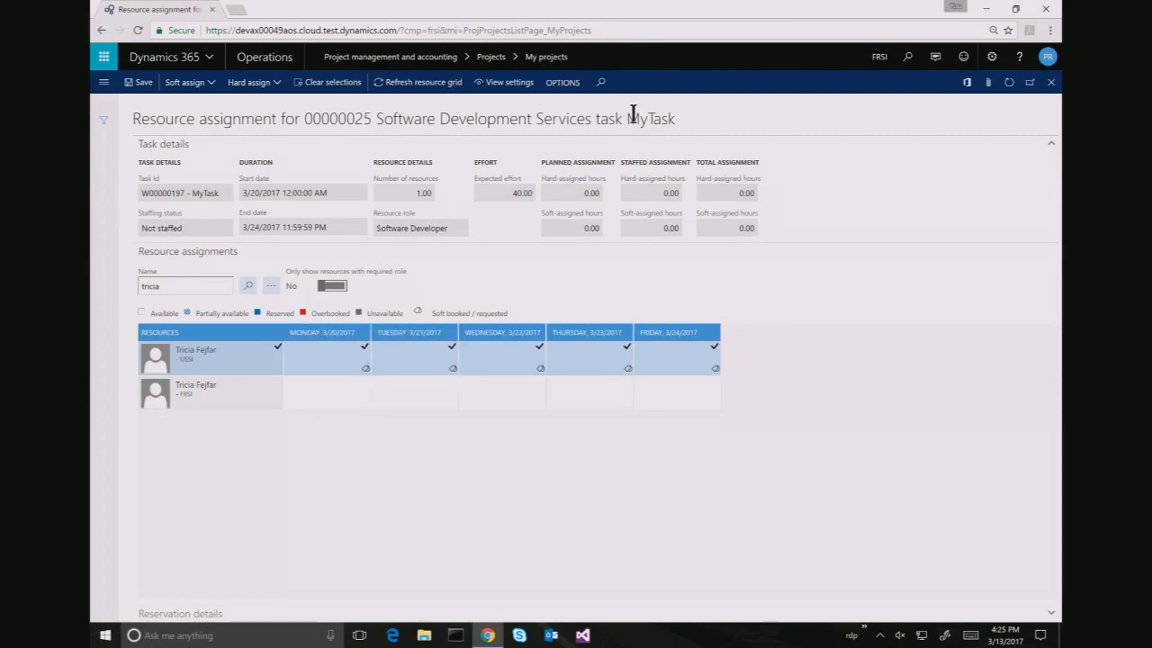
Close the resource assignment and work breakdown pages and open project 00000025's details
click(1050, 83)
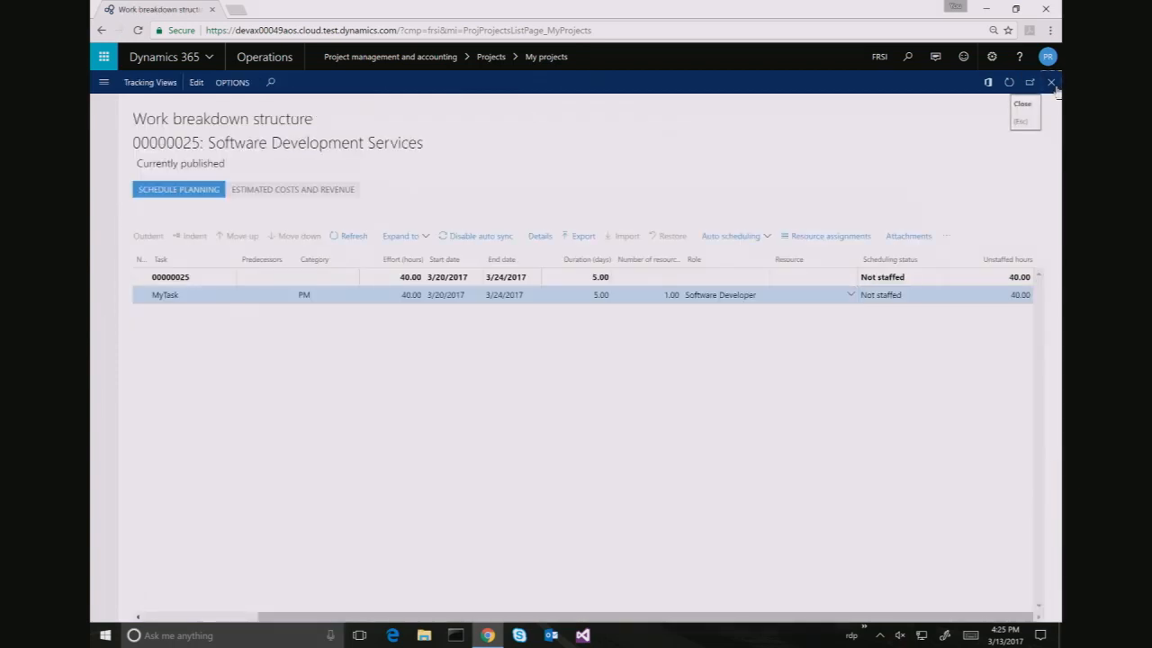
click(1051, 83)
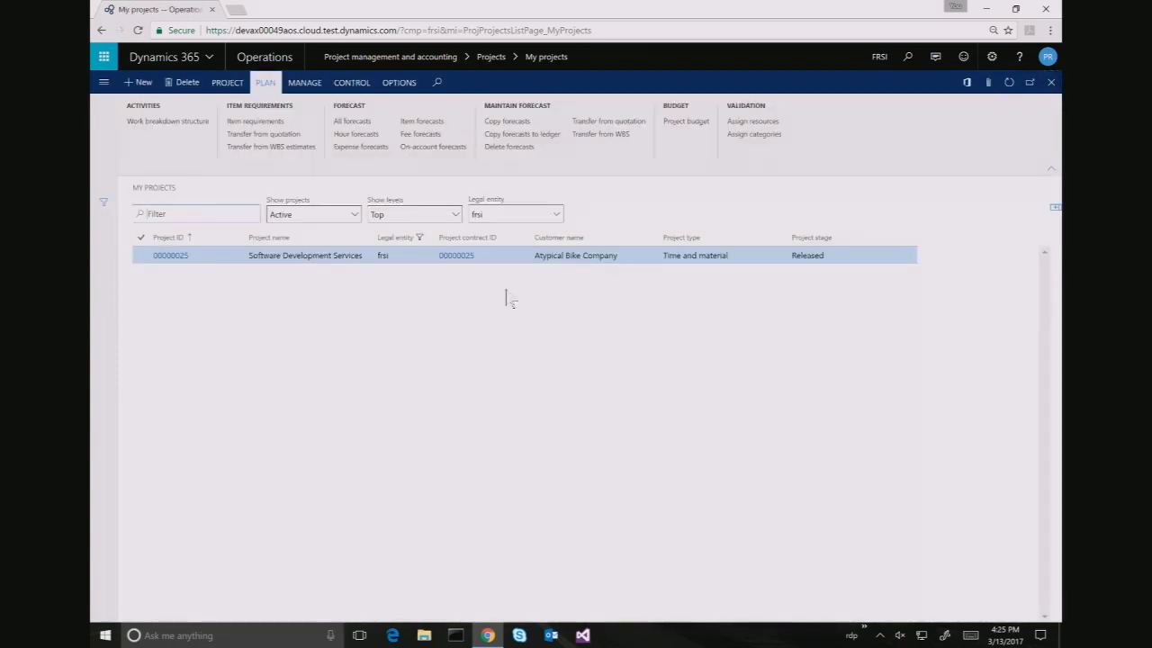
click(175, 258)
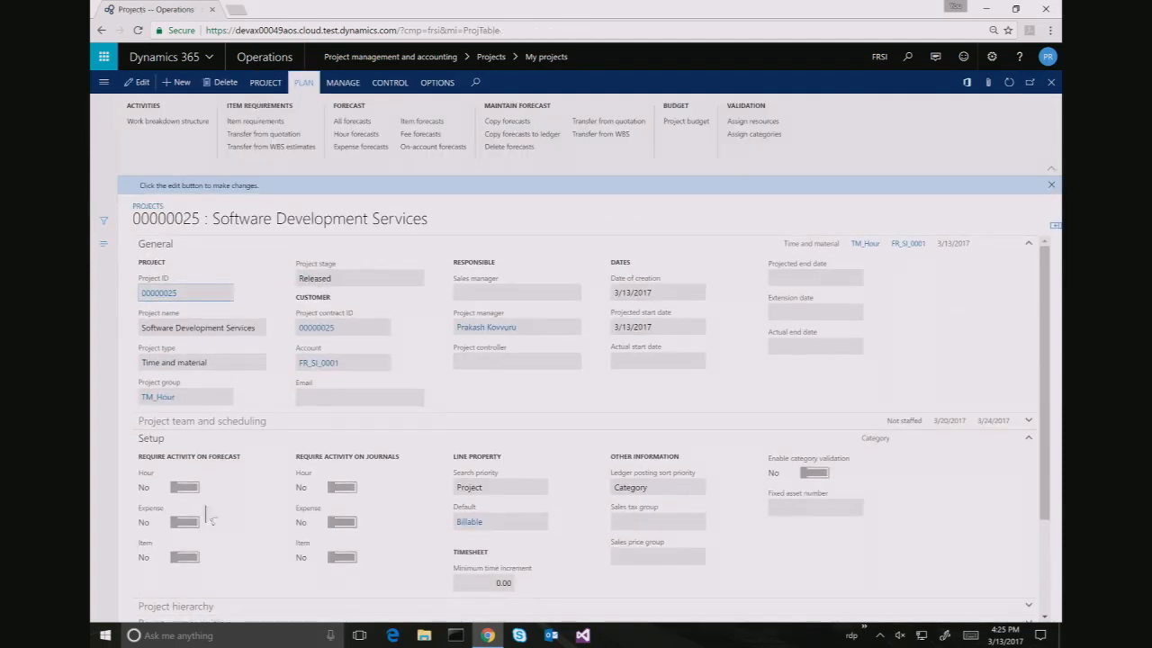
scroll(393, 449, down, 2)
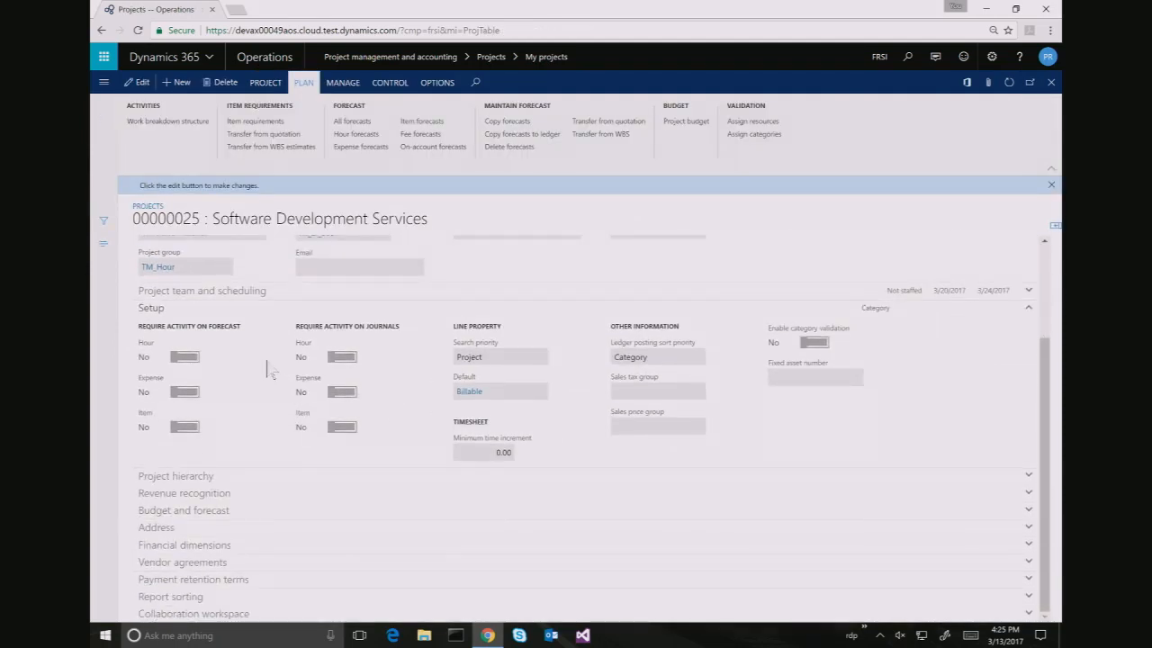
click(249, 295)
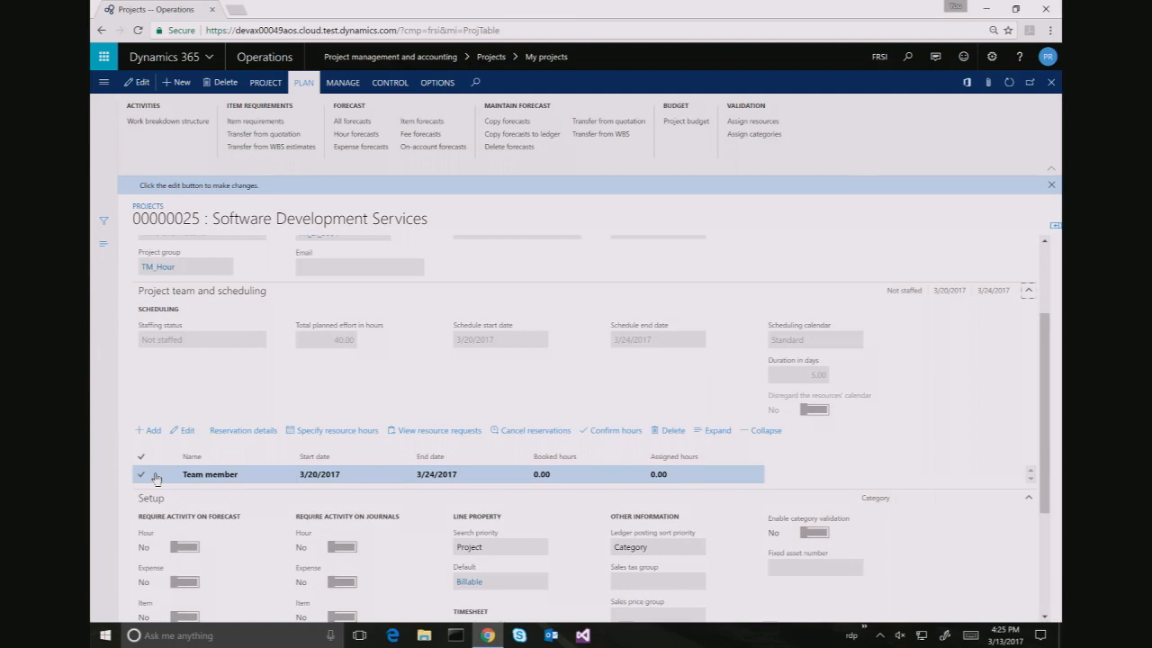
click(156, 477)
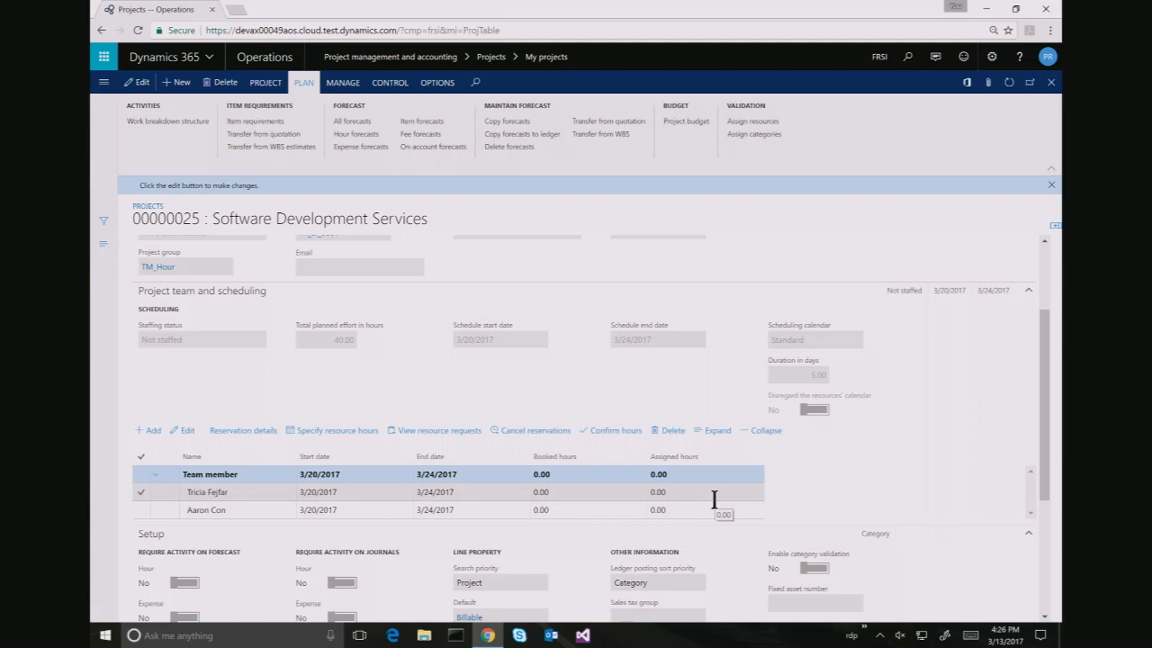
click(714, 499)
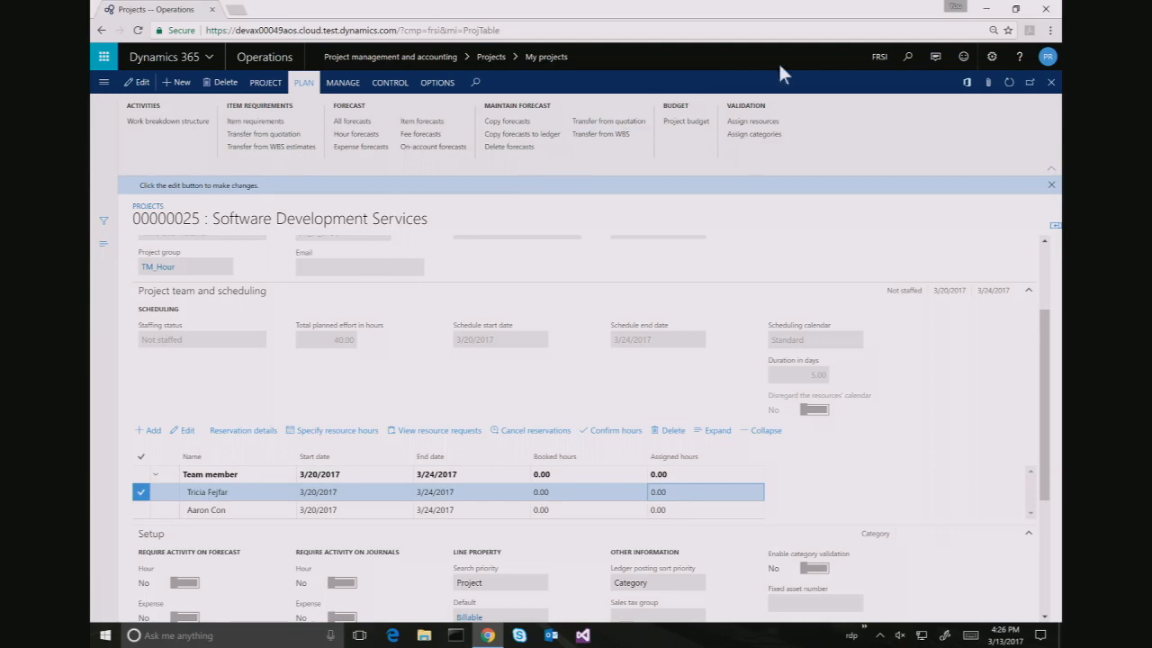
click(1009, 83)
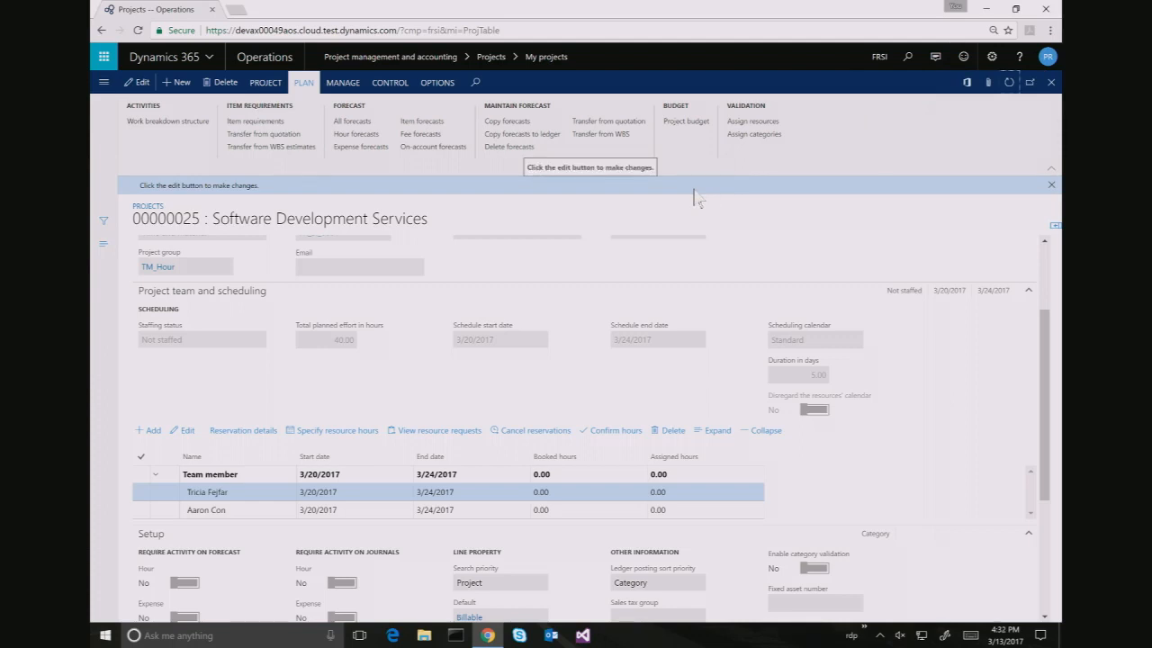
Return to the Resource roles page, bring up the camera view, and show the Modules pane
key(ctrl+super+Left)
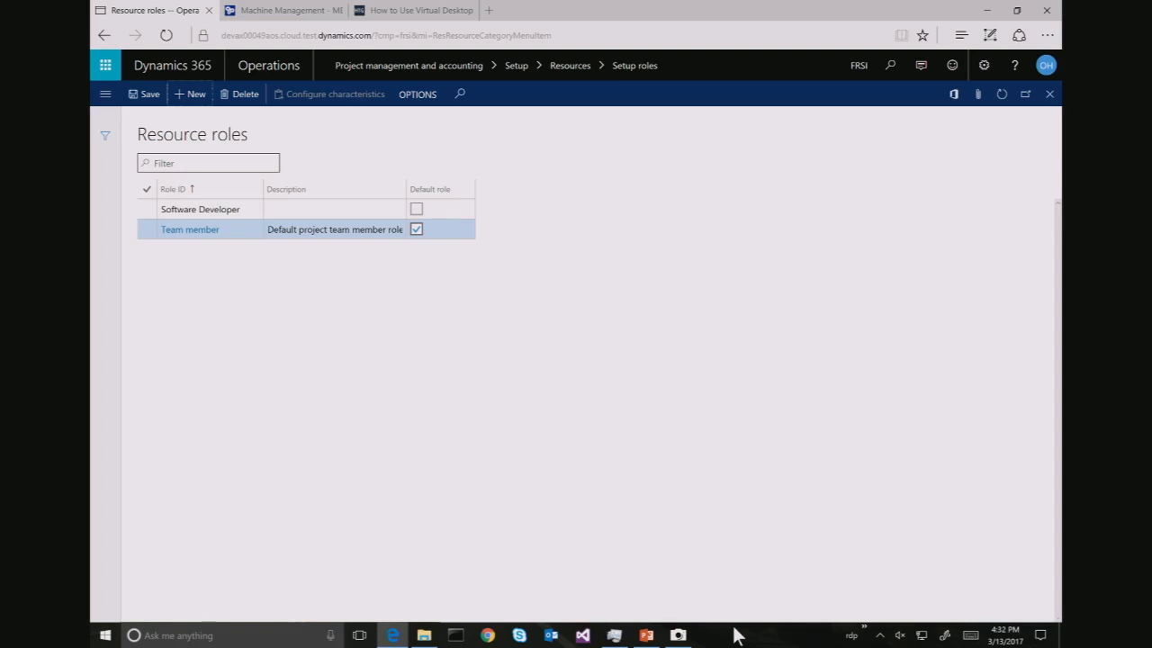
click(677, 637)
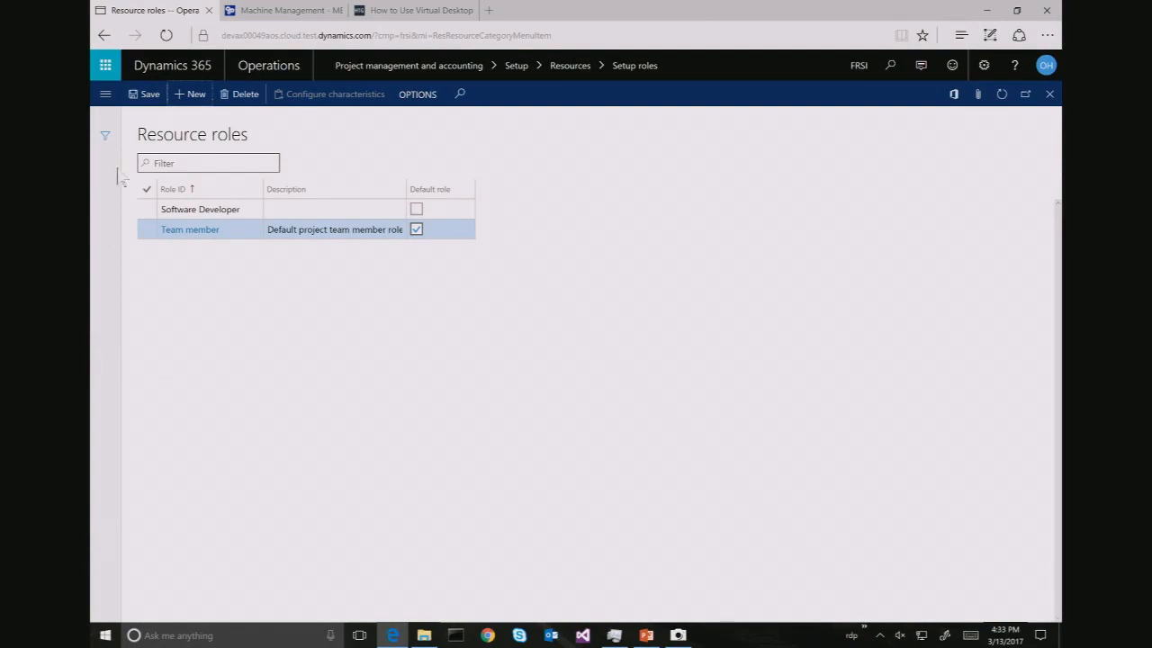
click(106, 95)
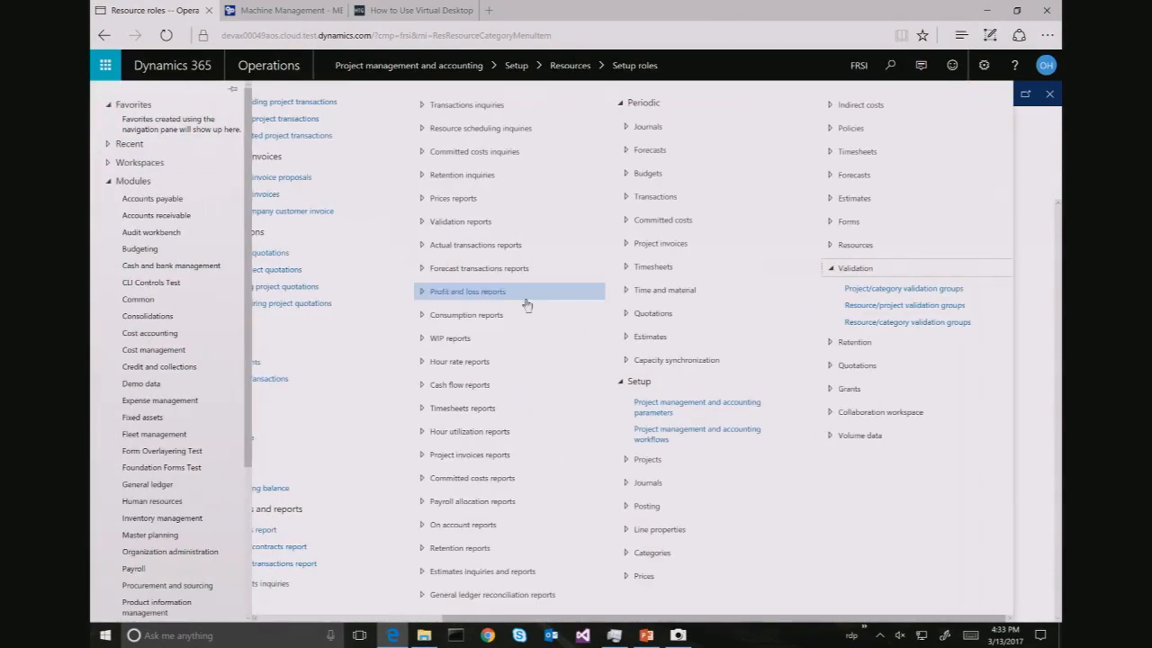
In System parameters' mobile workspaces, publish the Project time entry workspace, then minimize the browser
scroll(157, 535, down, 3)
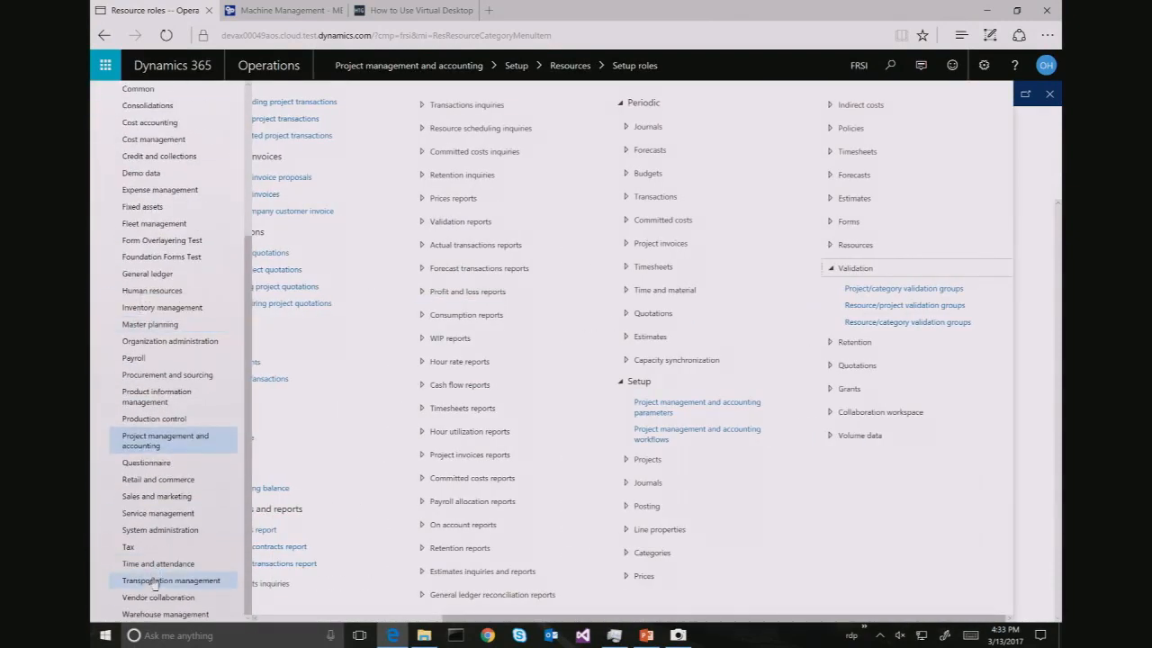
click(167, 535)
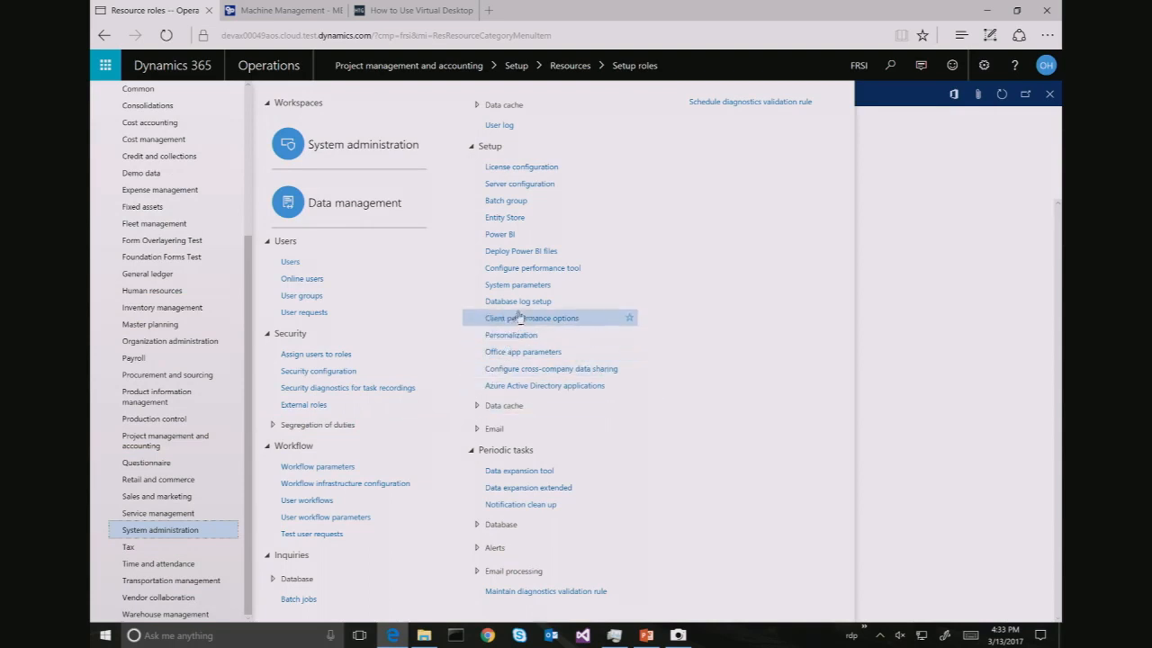
click(533, 286)
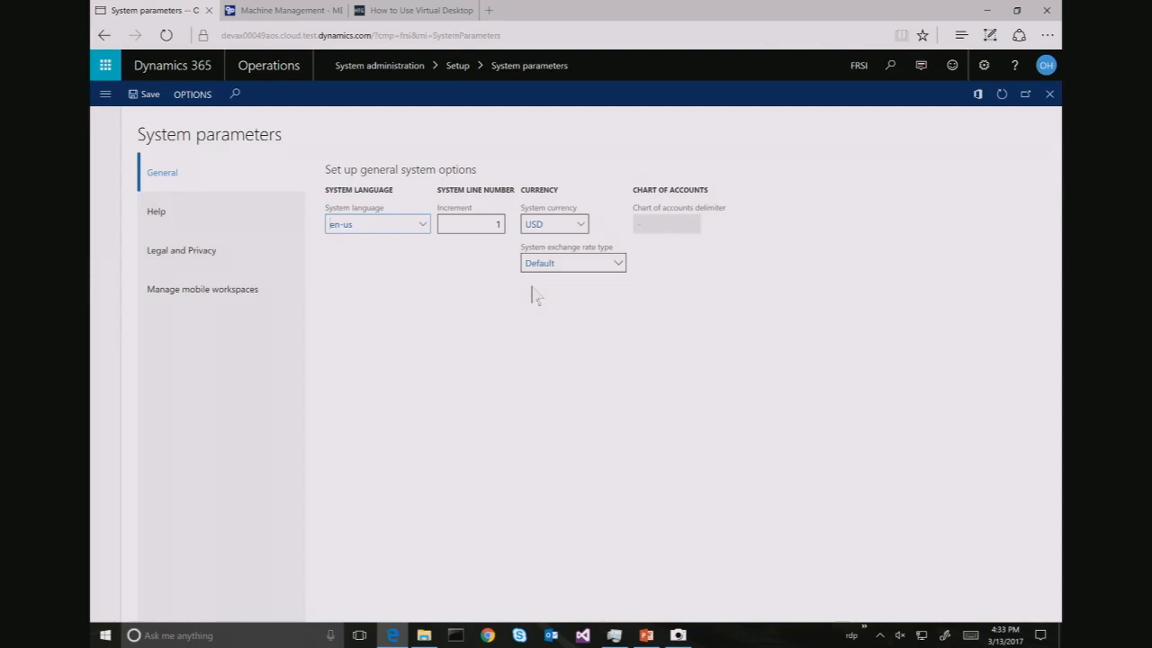
click(200, 290)
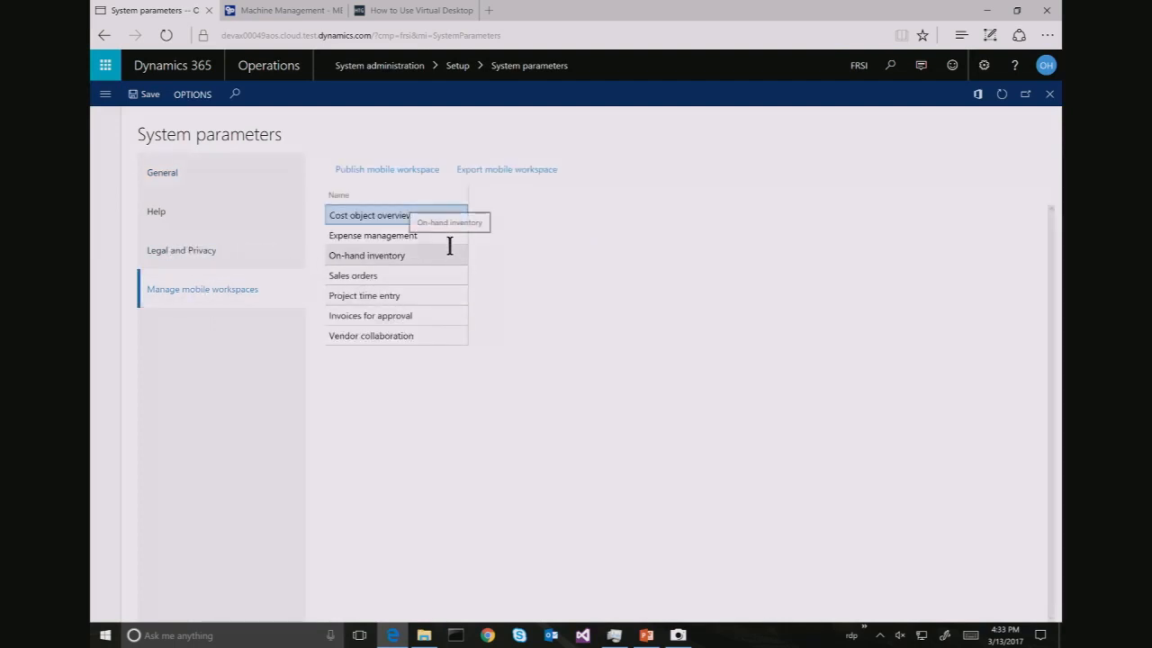
click(438, 293)
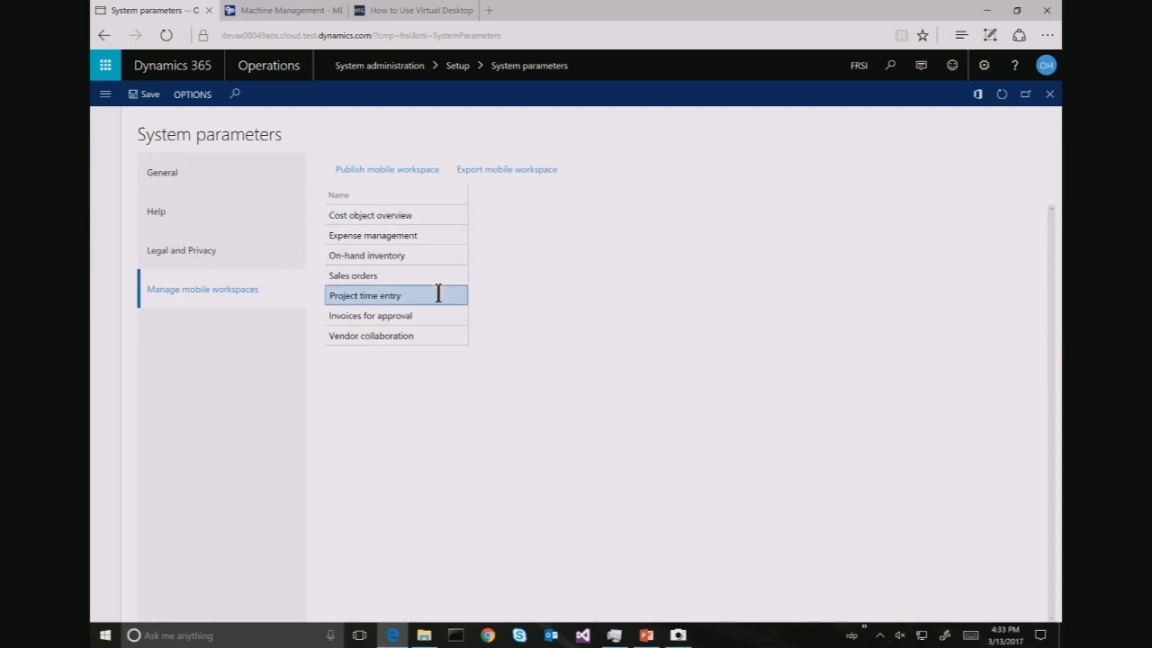
click(419, 171)
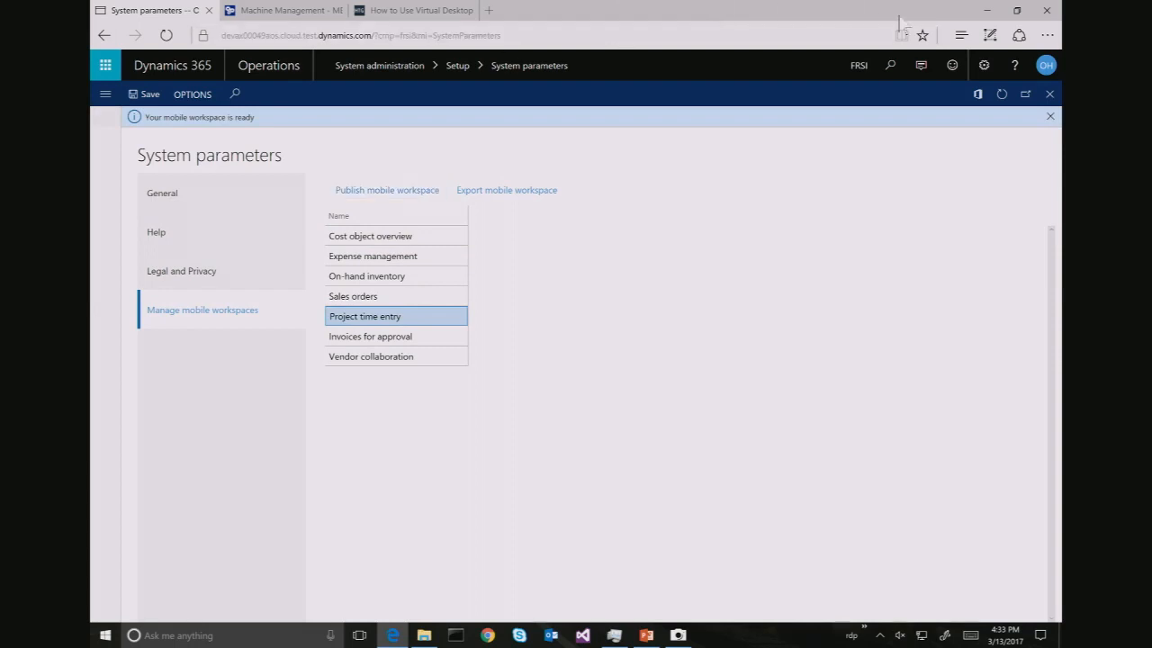
click(987, 10)
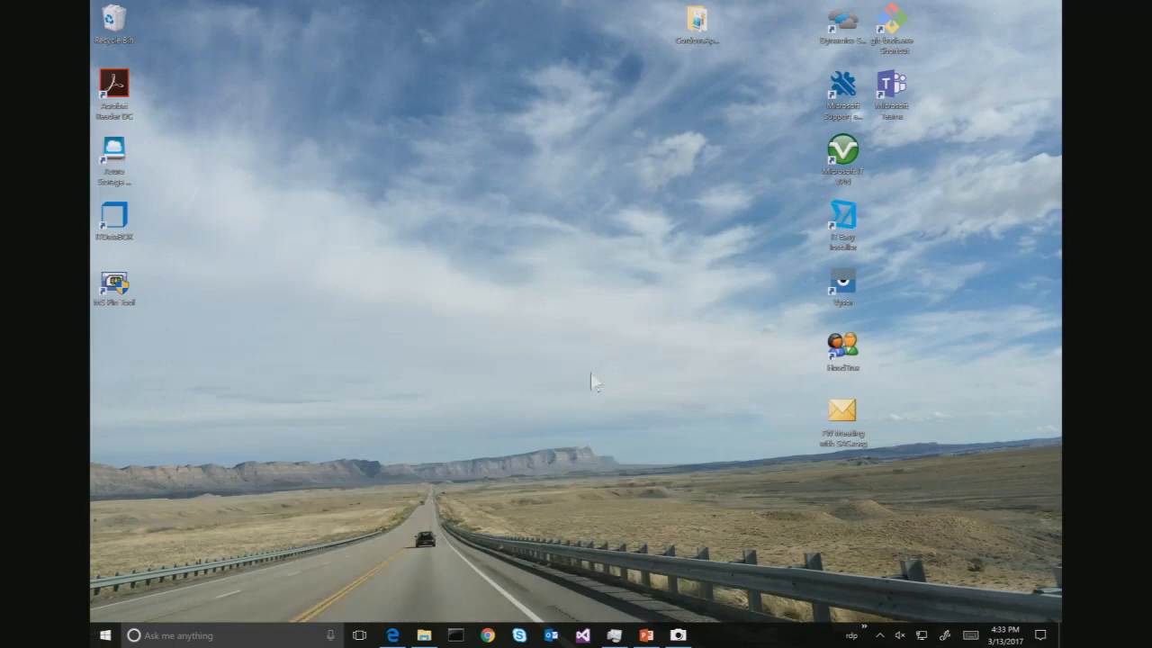
Bring up the live Camera view from the taskbar
click(678, 636)
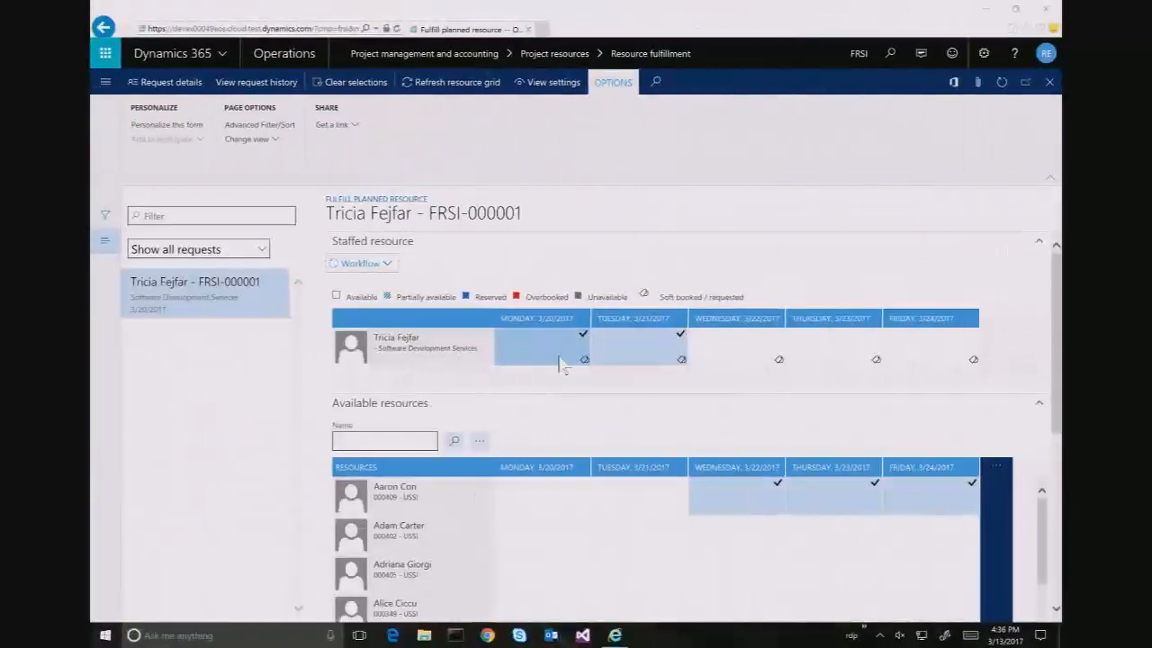
Sign out and sign back in with the timesheet owner's account and password
click(1044, 54)
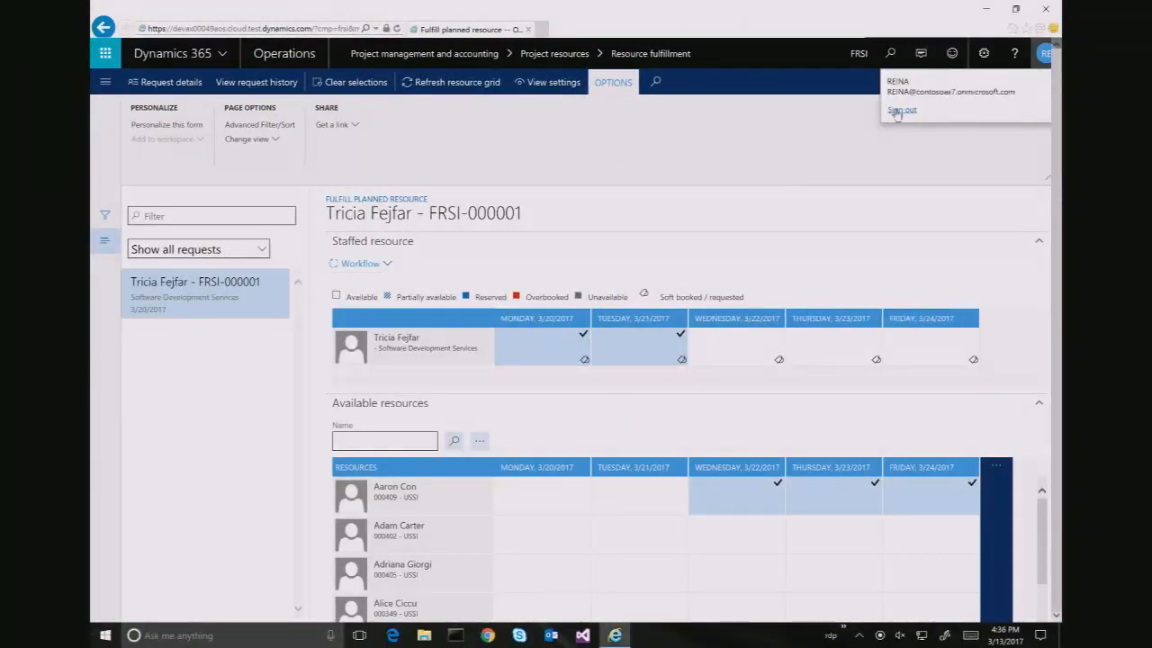
click(902, 111)
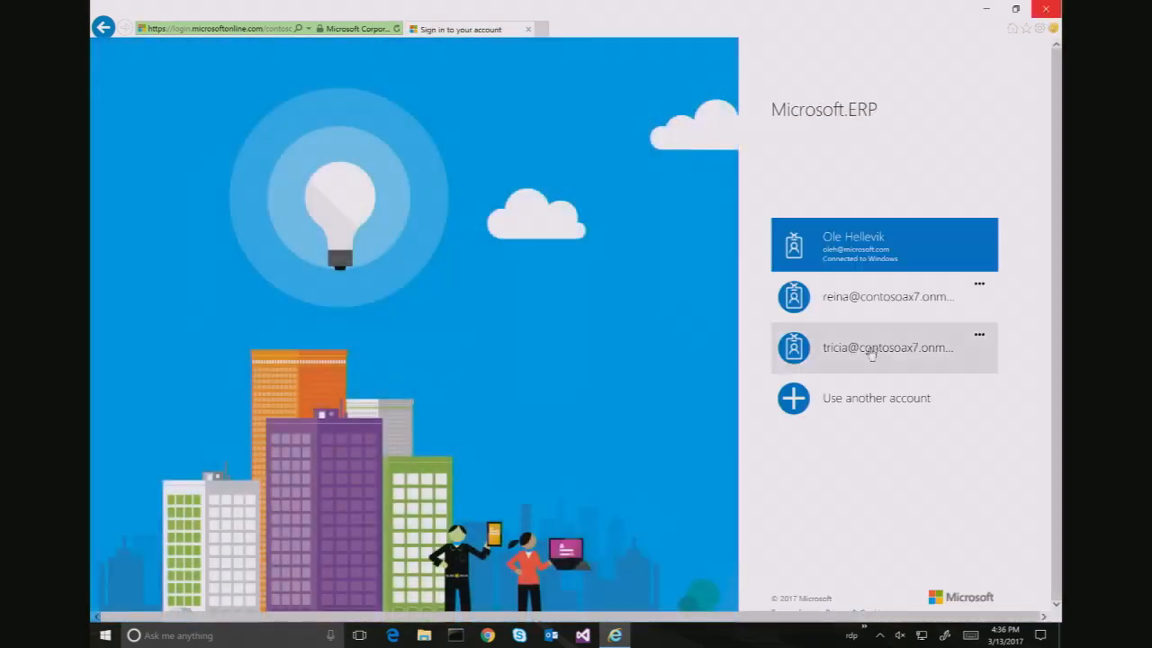
click(873, 352)
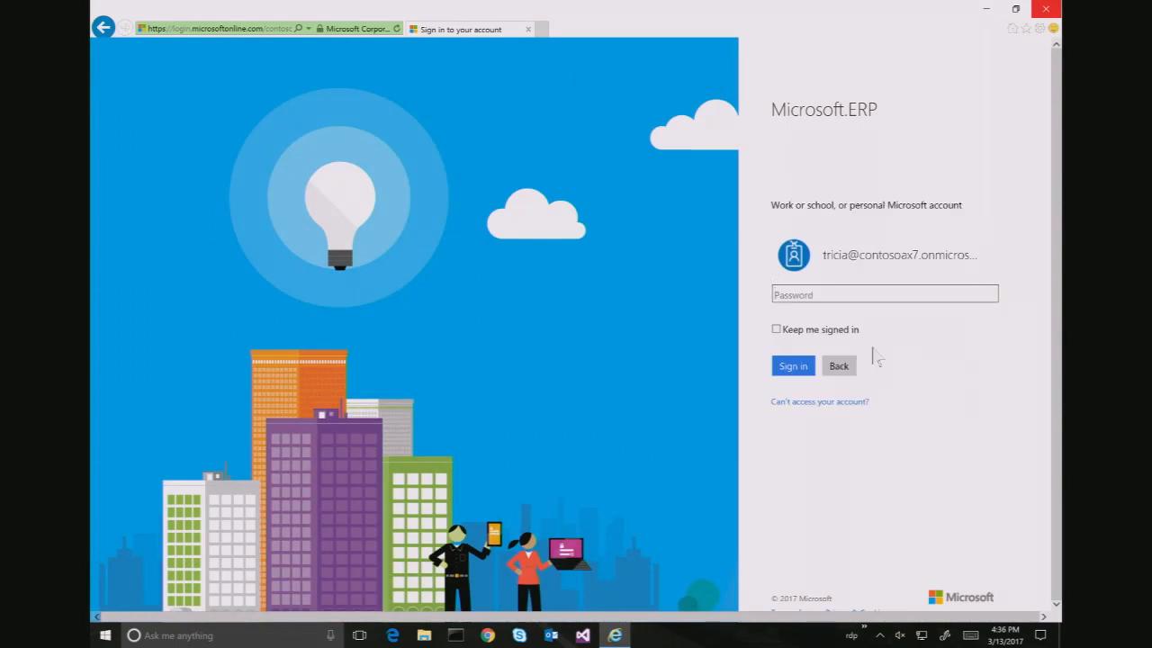
text(••)
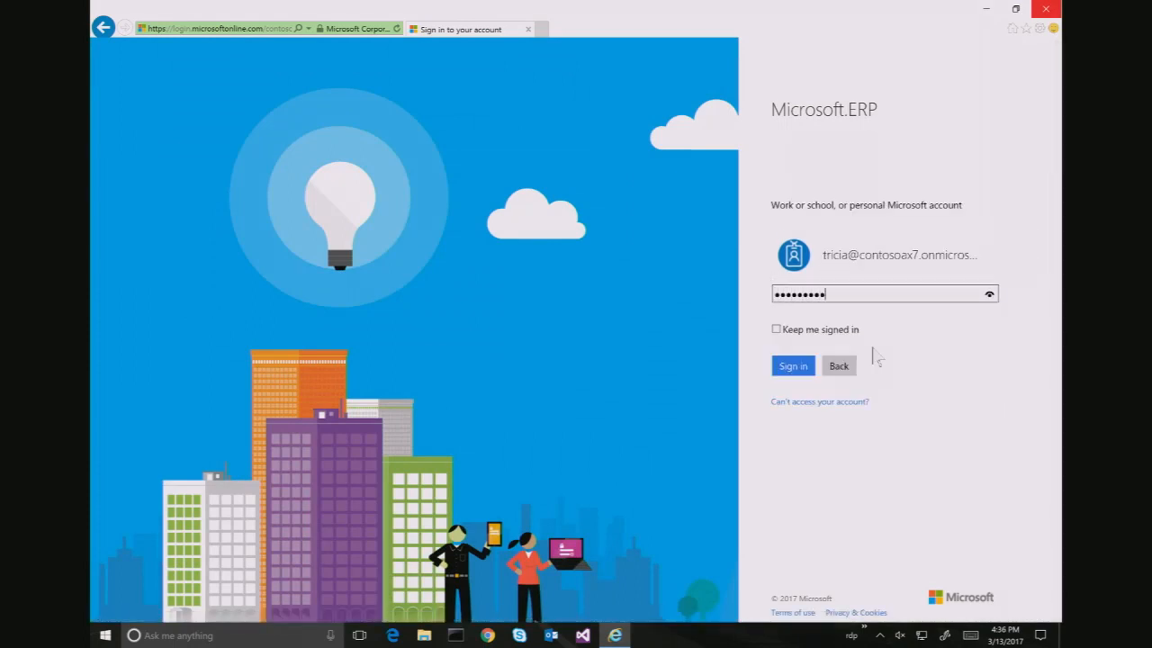
key(Return)
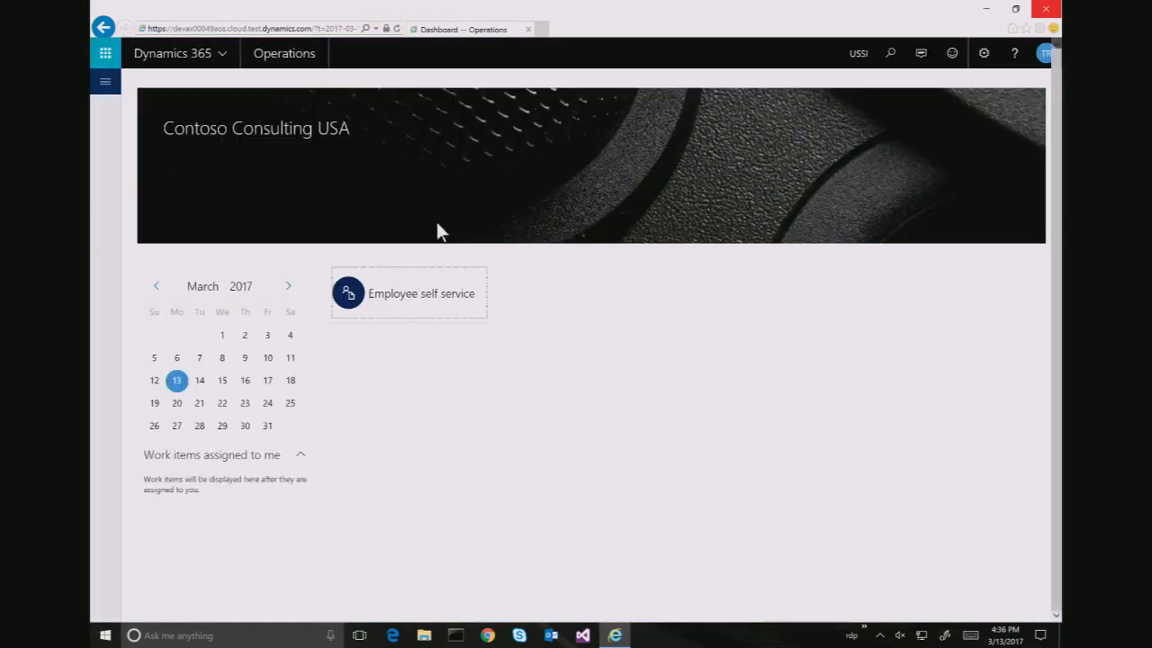
Open draft timesheet 00000047 from Project management and accounting > My timesheets
click(105, 84)
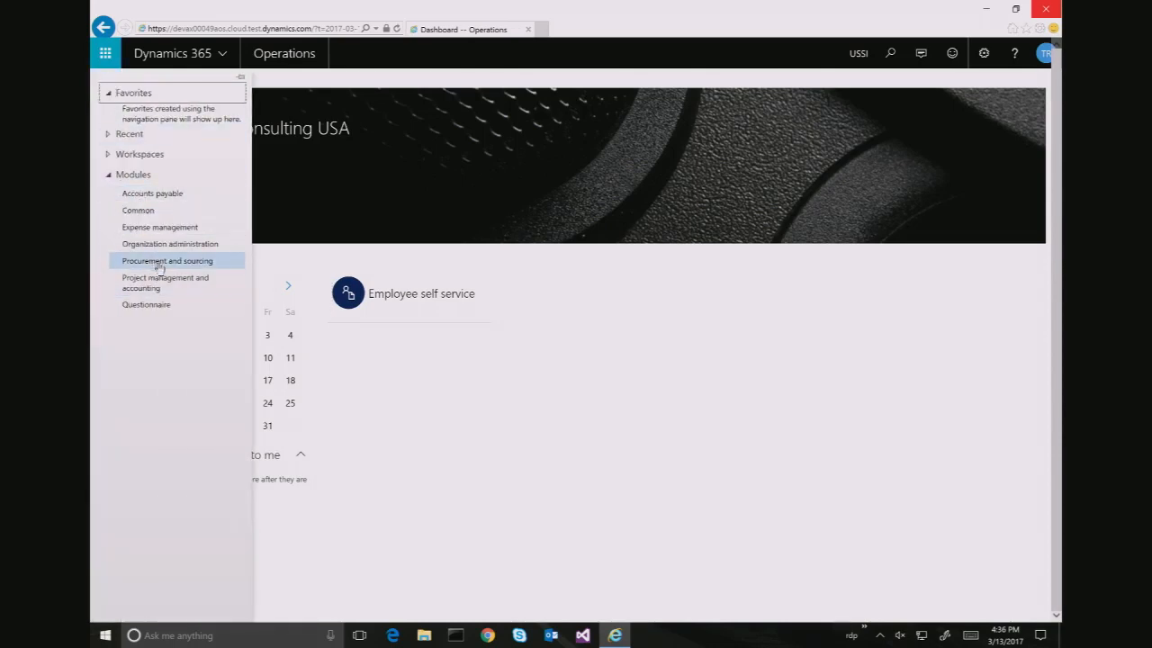
click(160, 284)
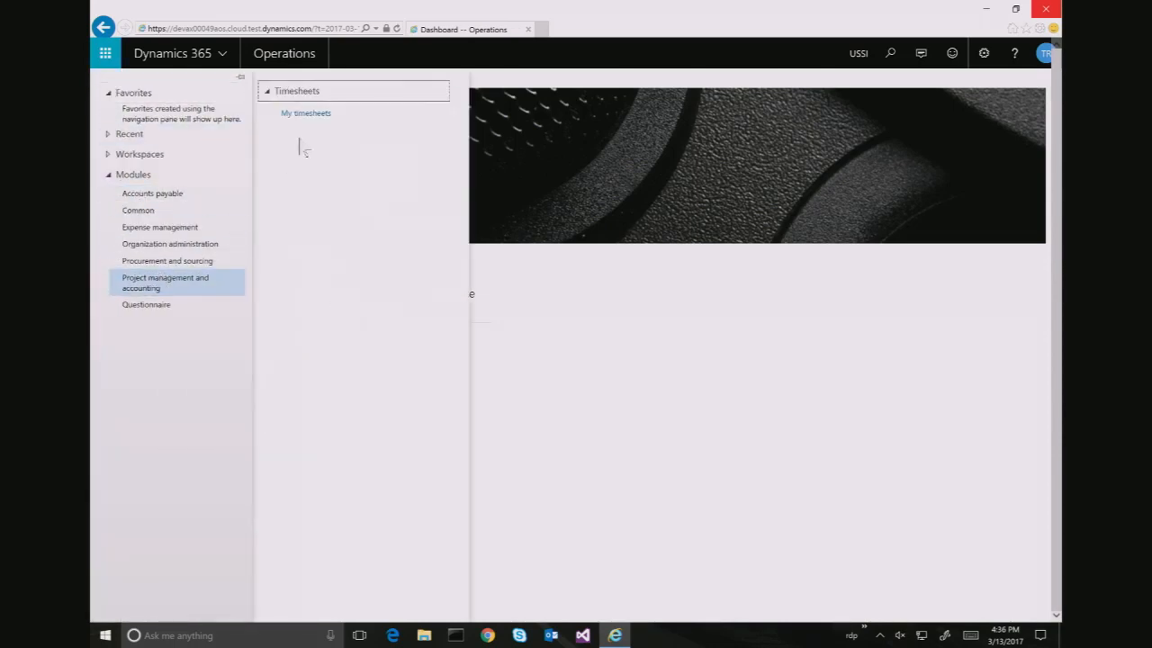
click(317, 114)
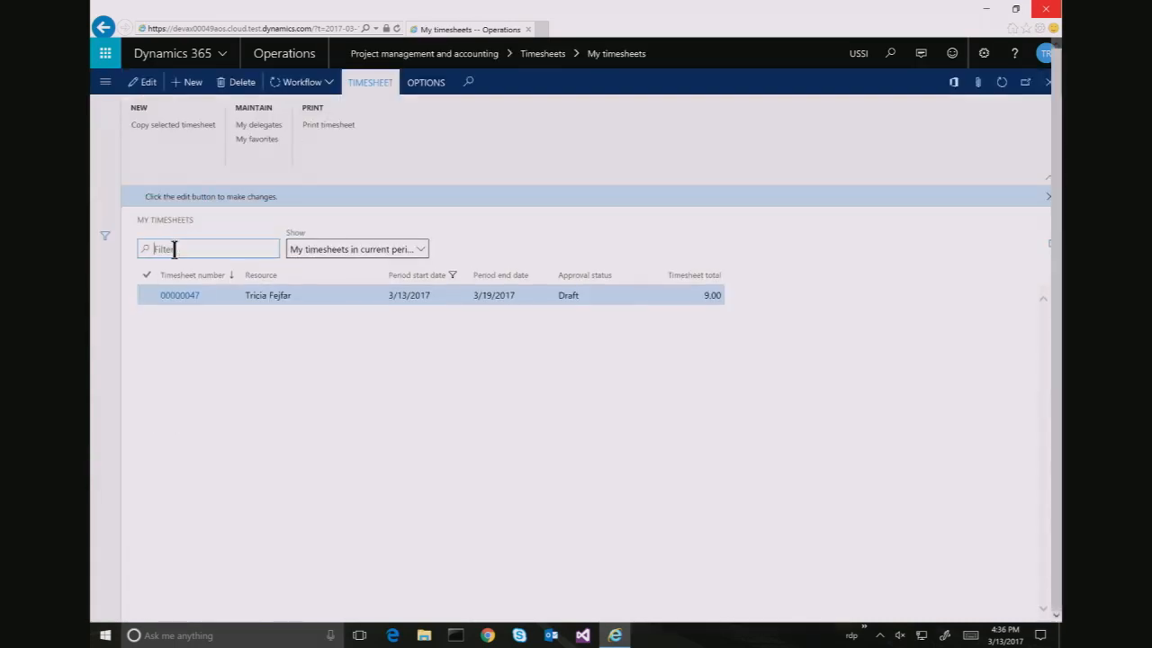
click(185, 297)
click(184, 297)
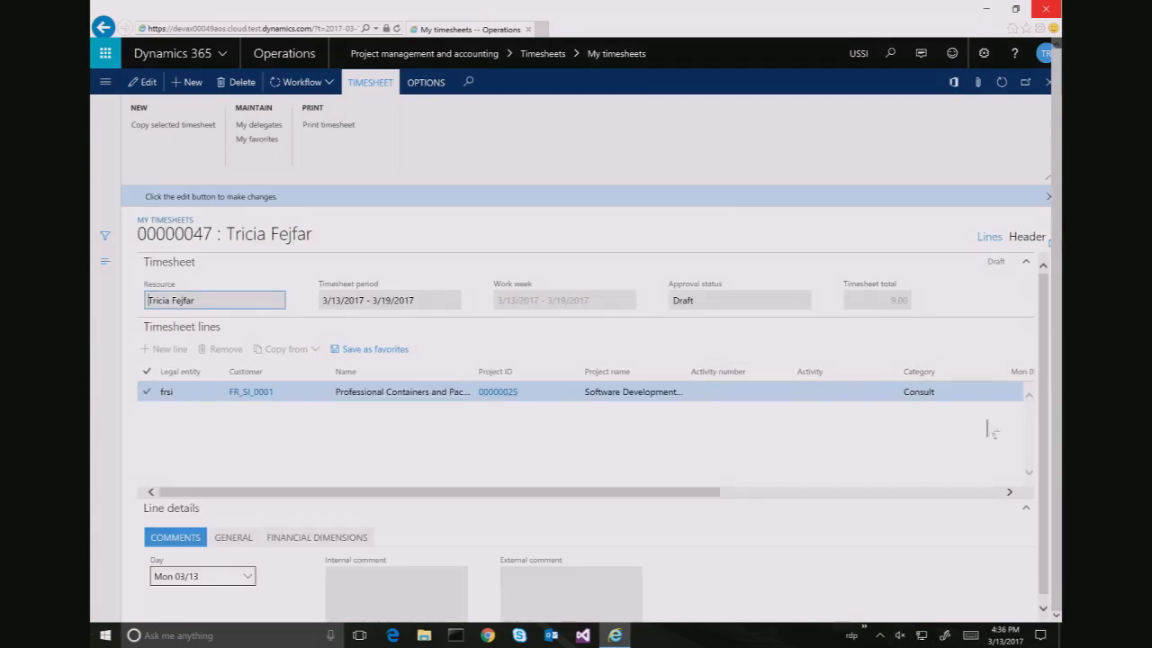
Comment Monday's 9.00-hour line: internal 'After work social', external 'Planning Meeting'
click(948, 493)
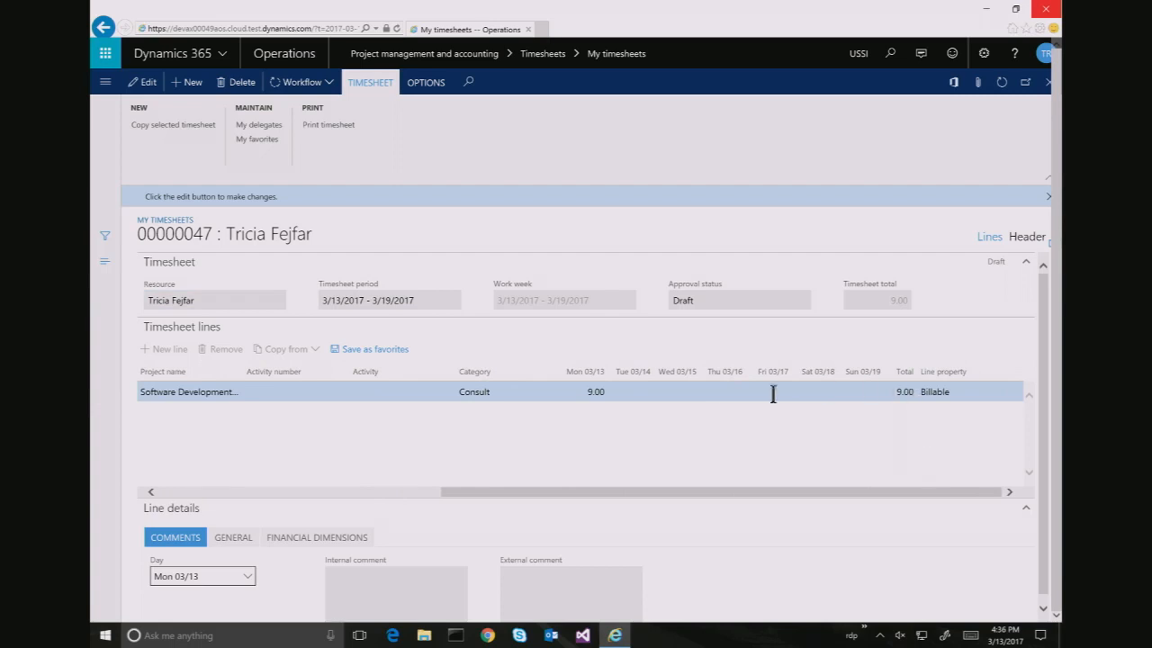
click(597, 387)
click(147, 88)
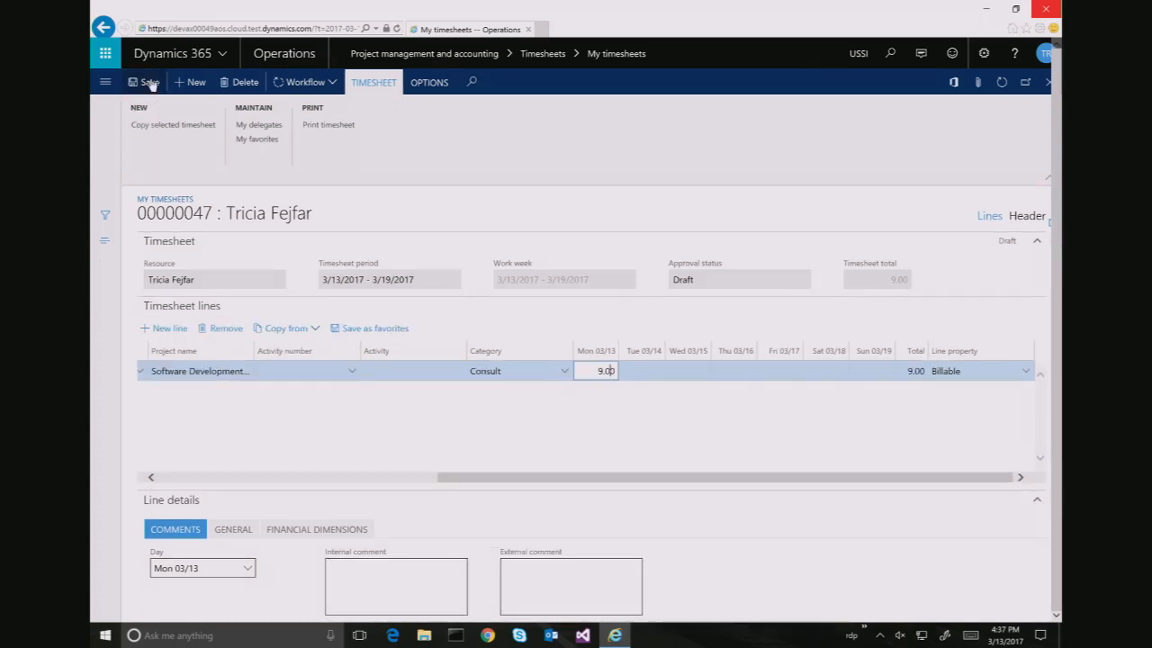
click(399, 591)
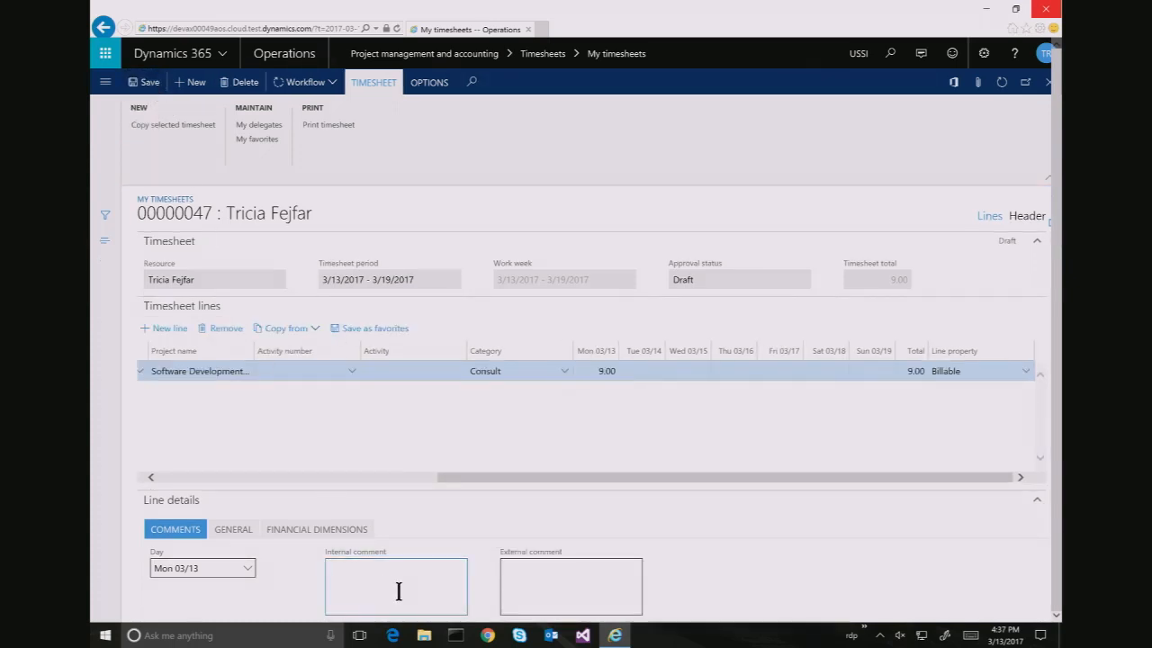
text(After )
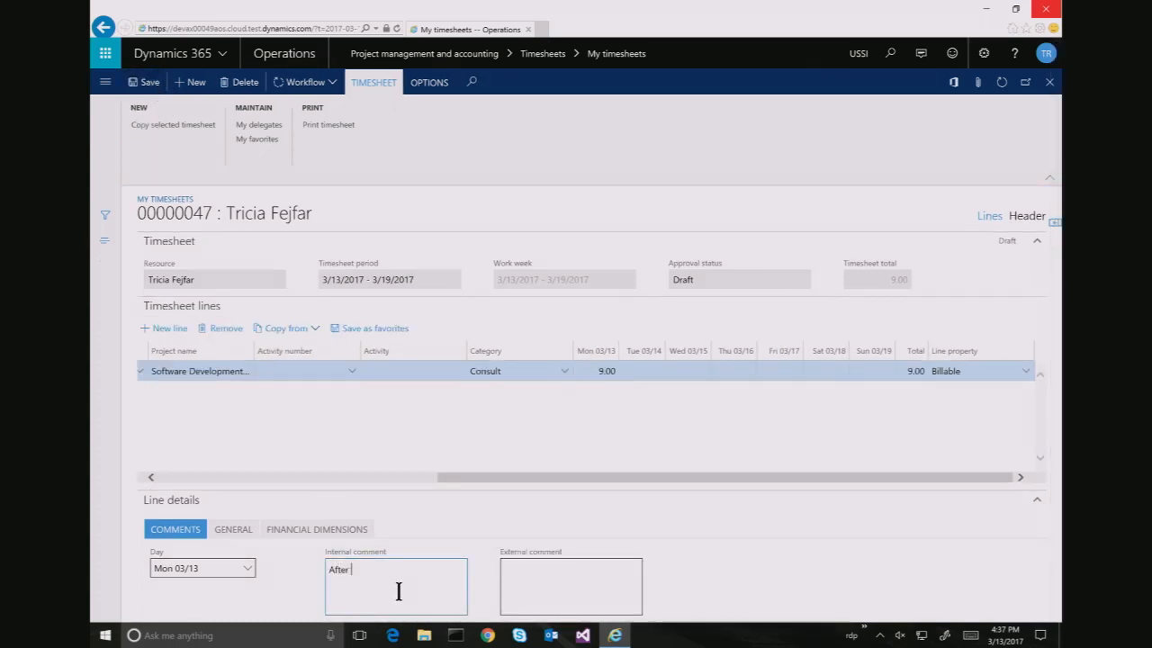
text(work social)
key(Tab)
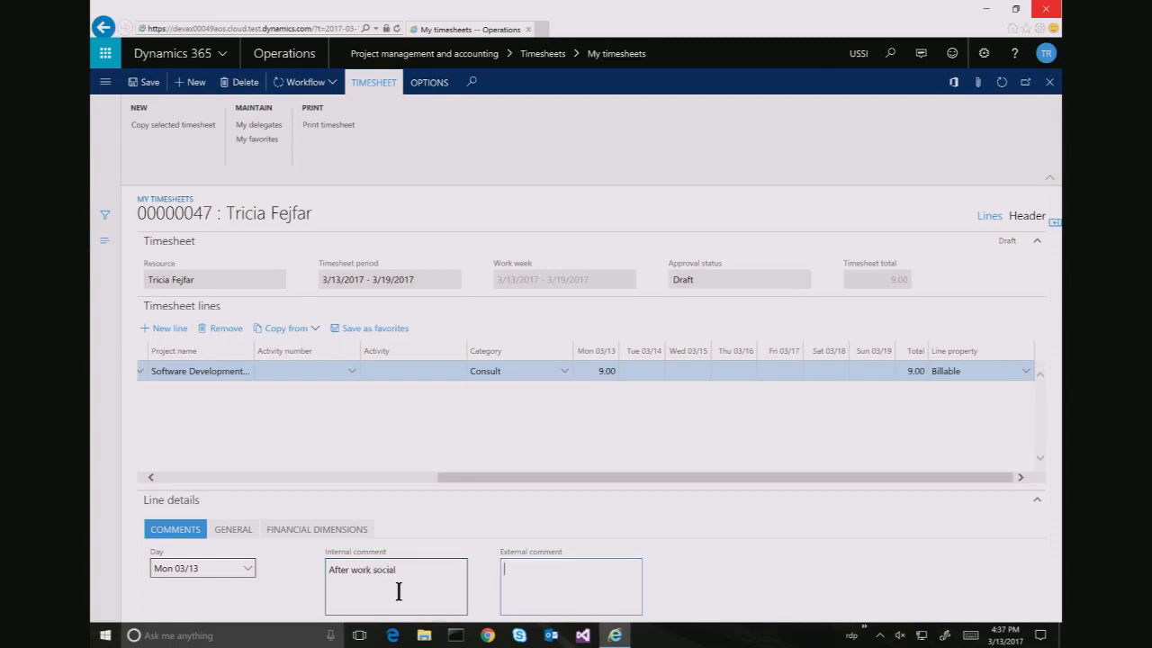
text(Planning Meeting)
Go back to the external comment, then close the timesheet form
double_click(91, 117)
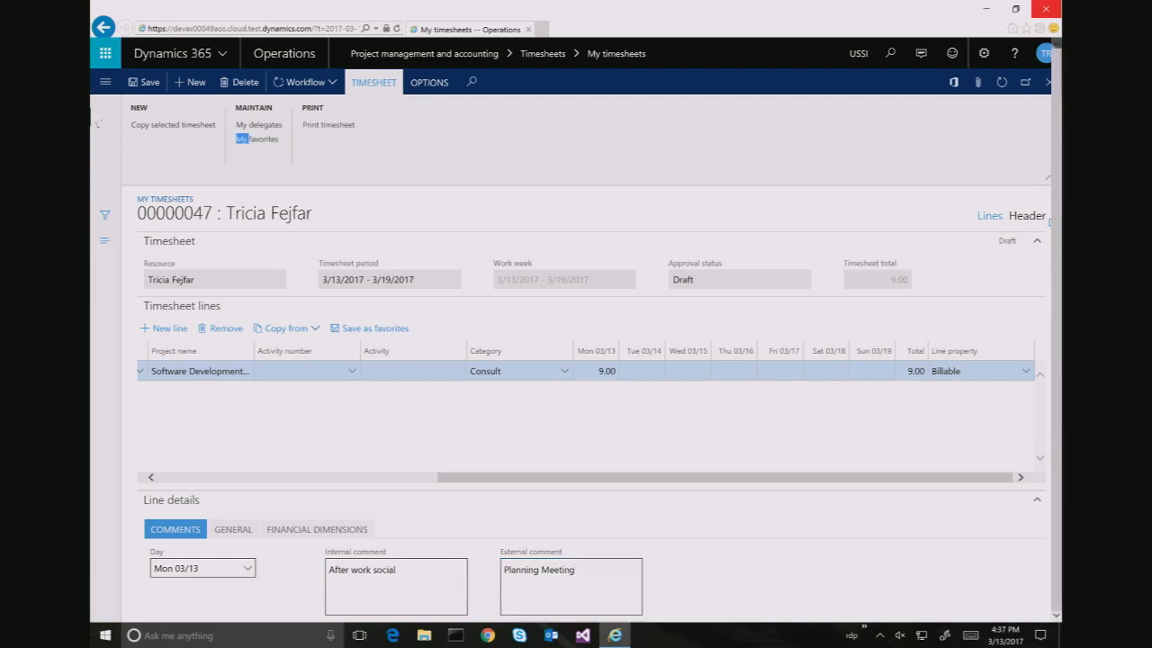
click(150, 82)
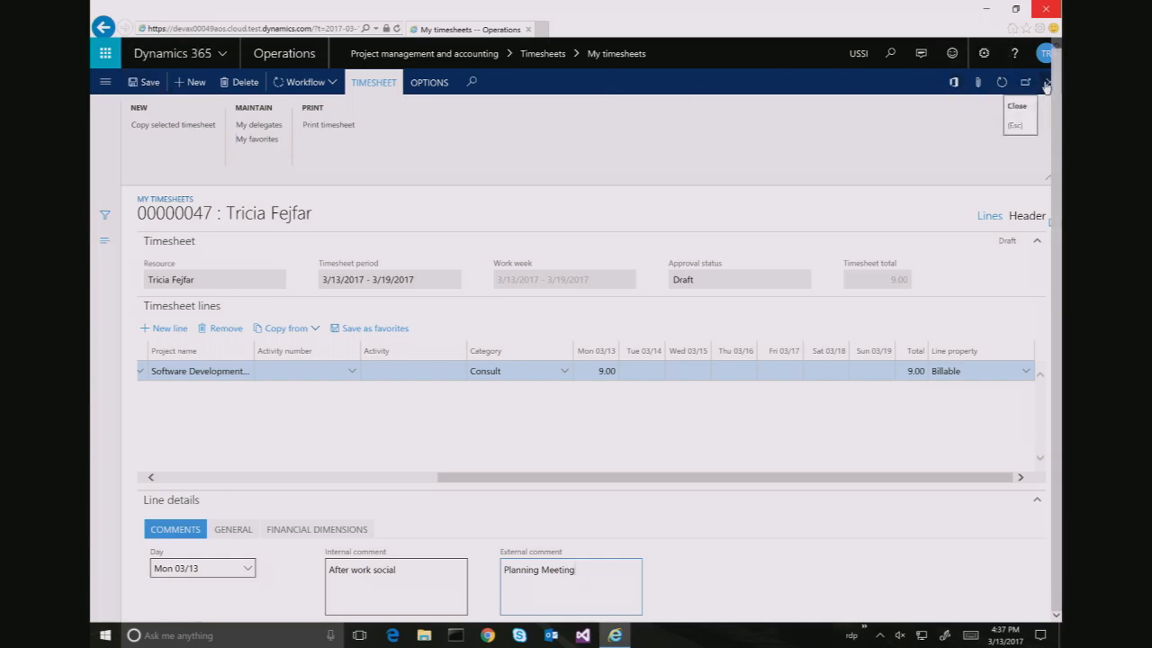
click(1045, 84)
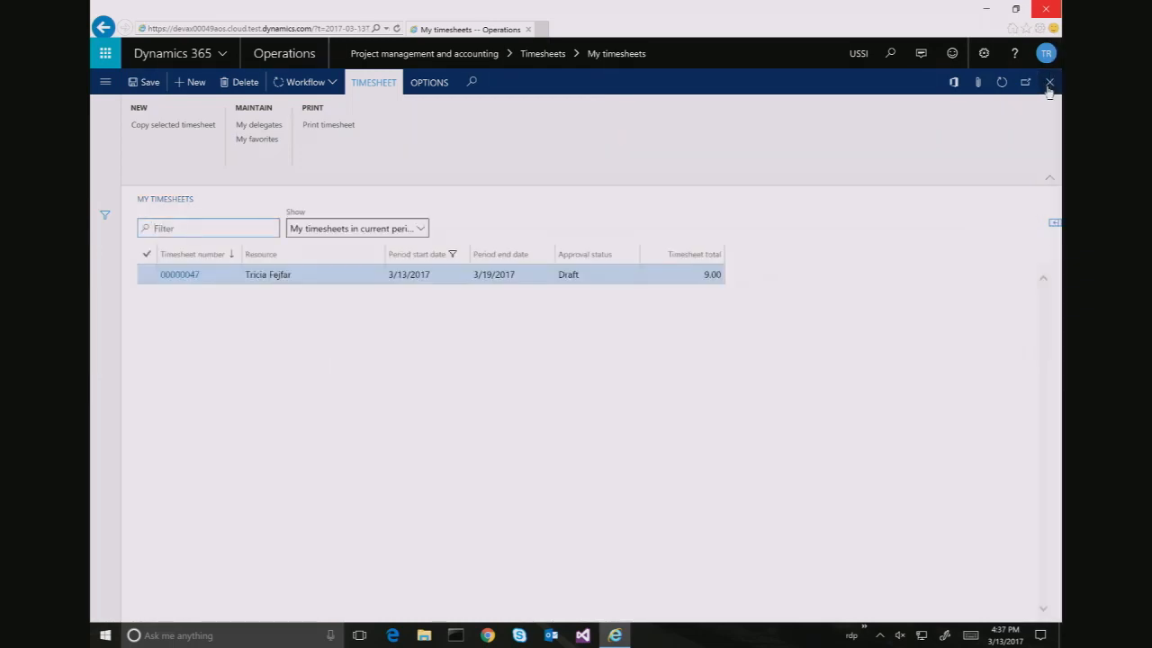
Switch to the virtual desktop running the Camera app's live feed
key(ctrl+super+Left)
key(ctrl+super+Left)
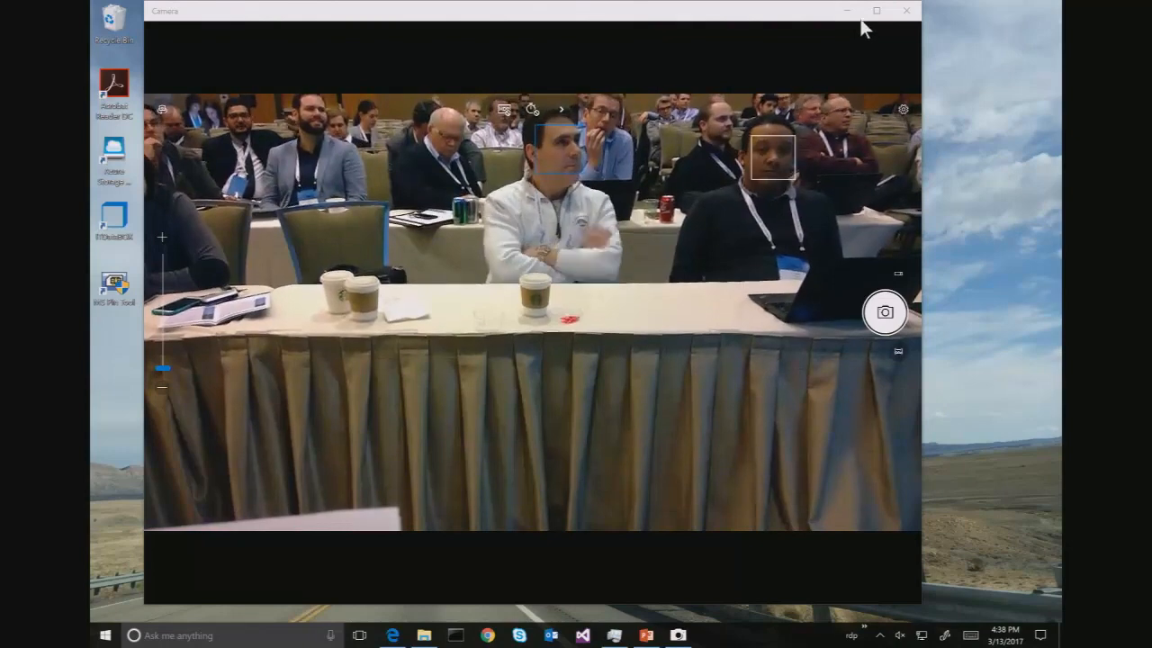
Minimize the Camera window so the plain Windows desktop shows
click(852, 17)
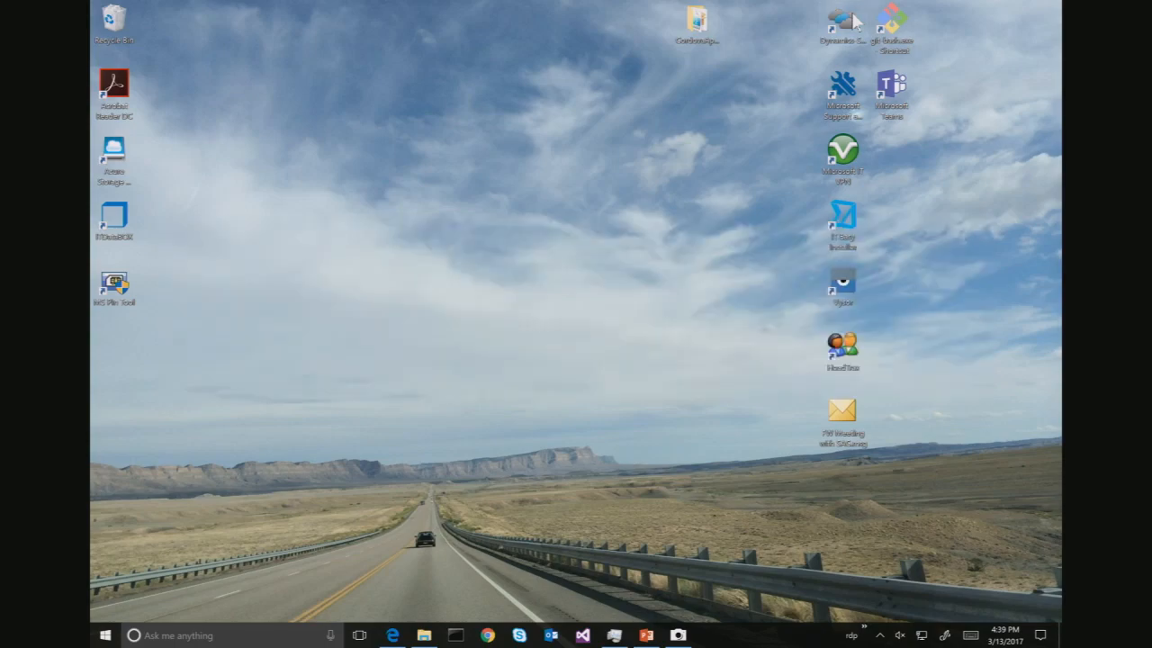
Clear away the Camera window, return to the My timesheets desktop, and open the user account menu
key(alt+Tab)
click(849, 12)
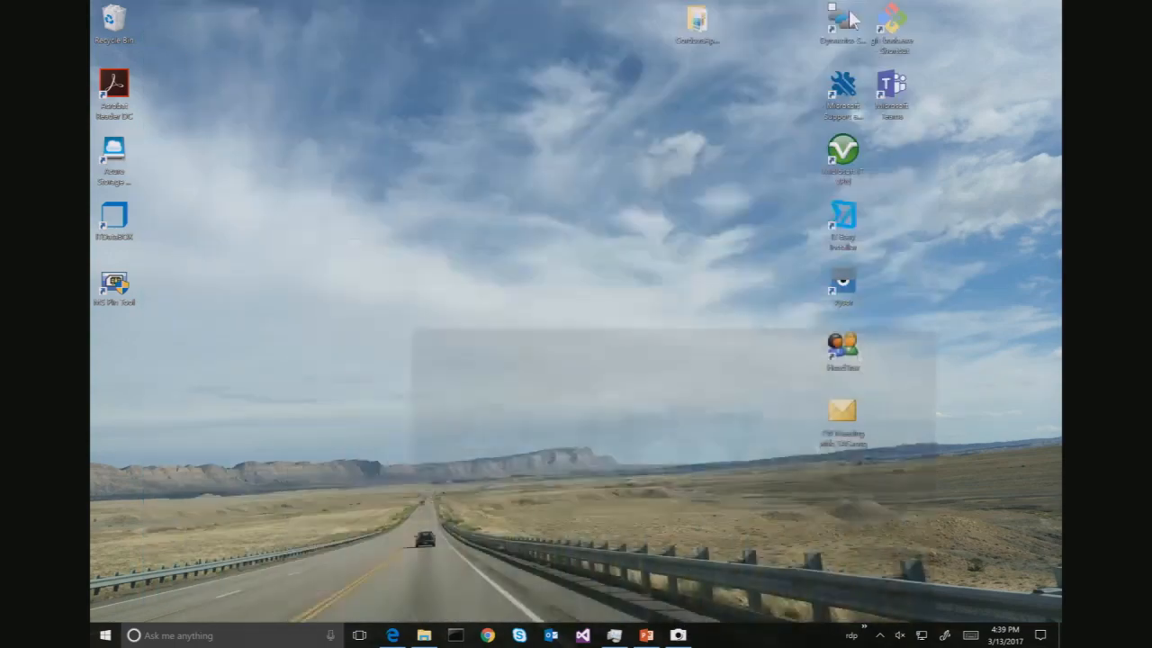
key(ctrl+super+Right)
key(ctrl+super+Right)
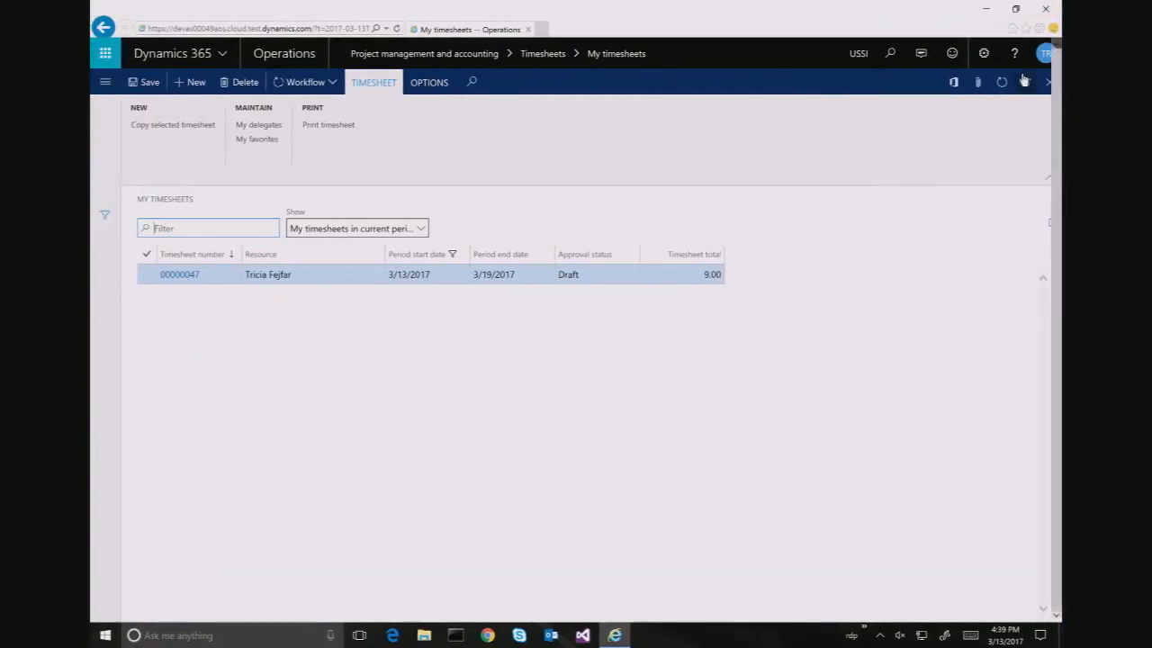
click(1045, 53)
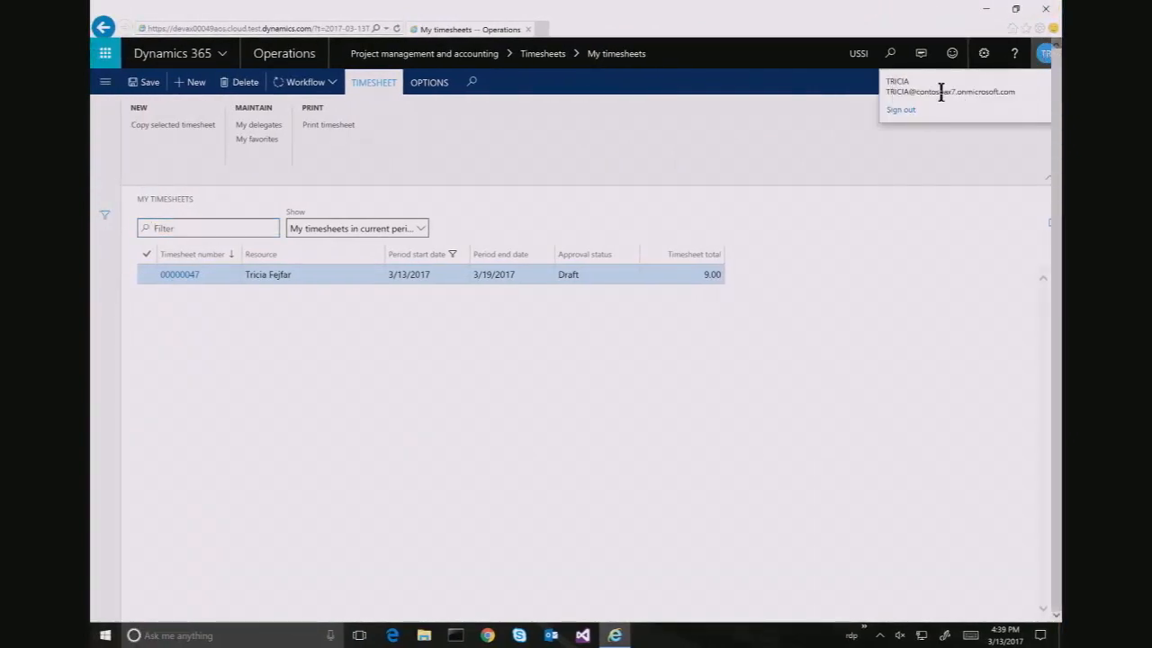
Sign out of Dynamics 365 from the user account flyout
click(902, 109)
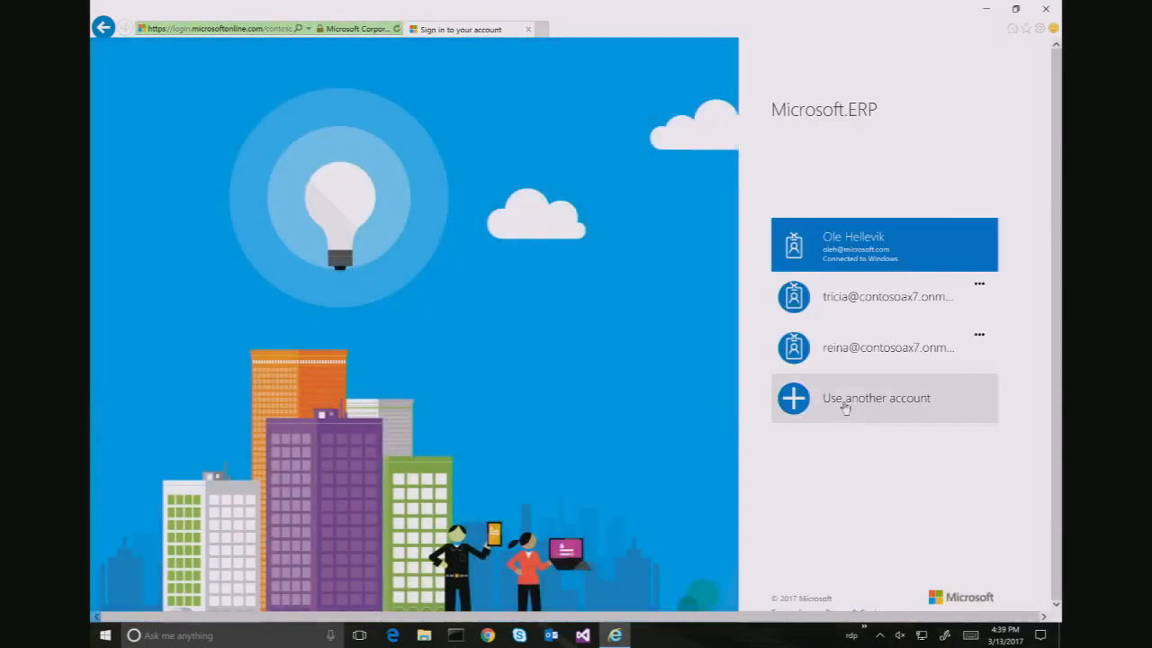
Sign in with a different account using the delegate's work e-mail and password
click(853, 404)
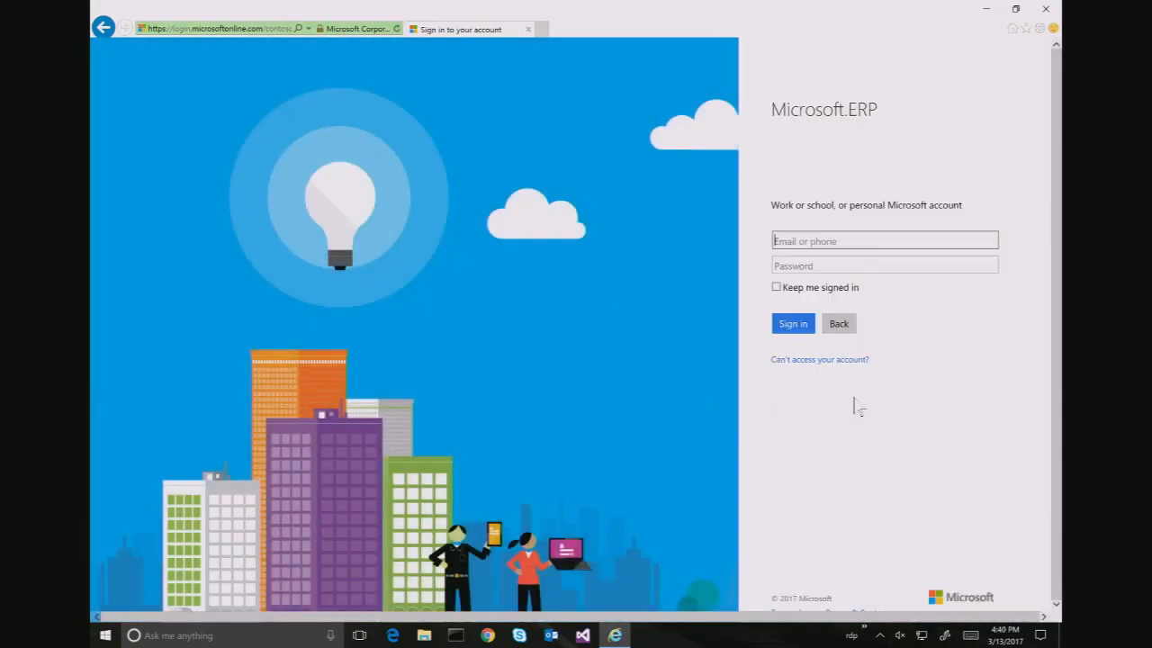
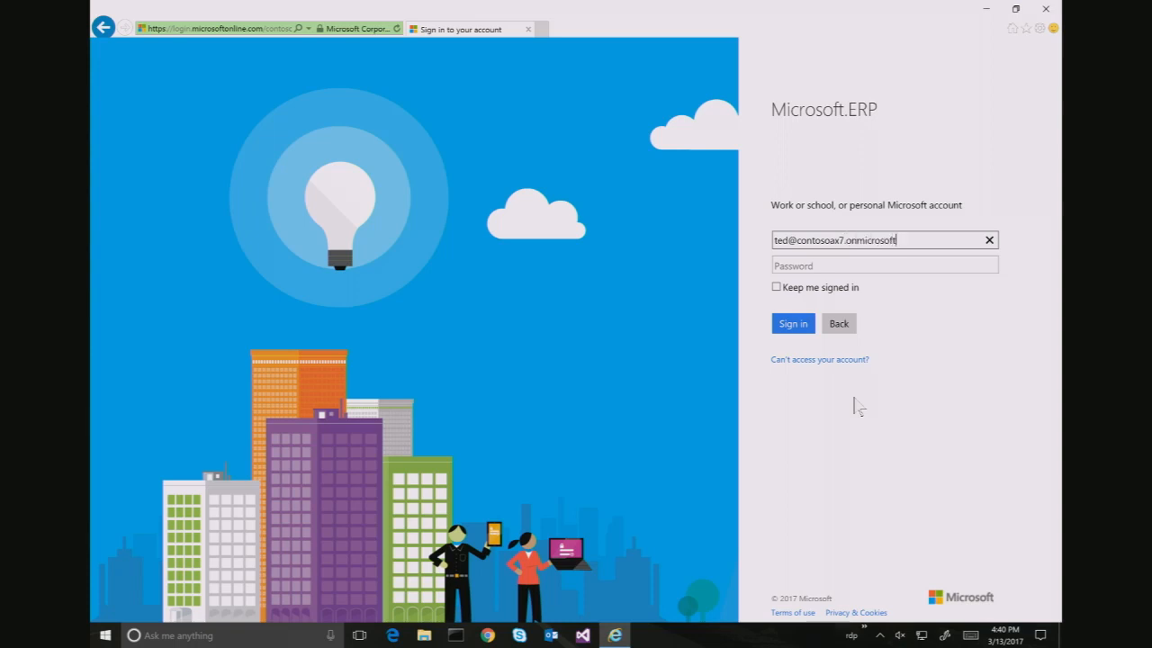
key(Tab)
text(•)
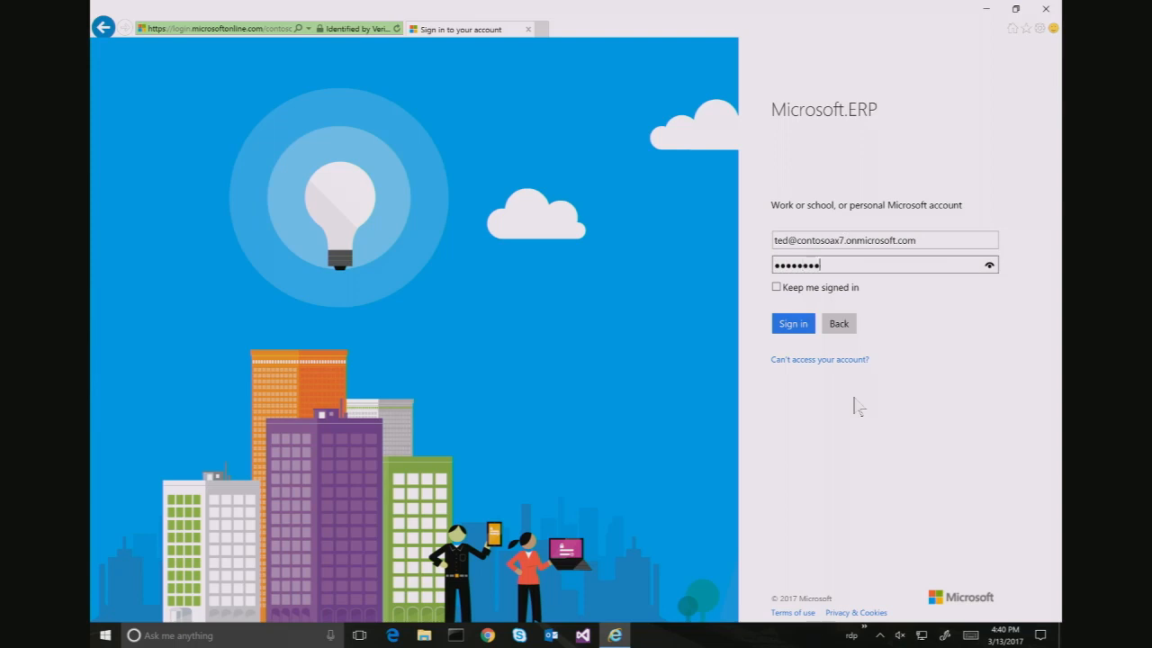
key(Return)
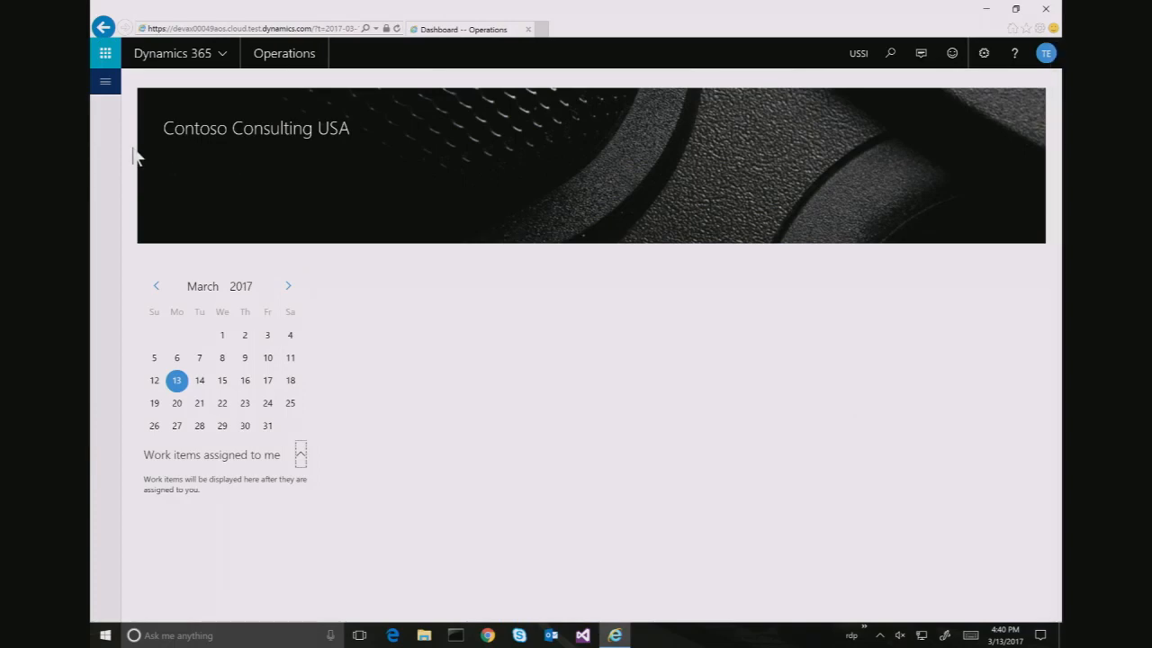
Open My timesheets under Project management and accounting, then minimize this browser window
click(105, 86)
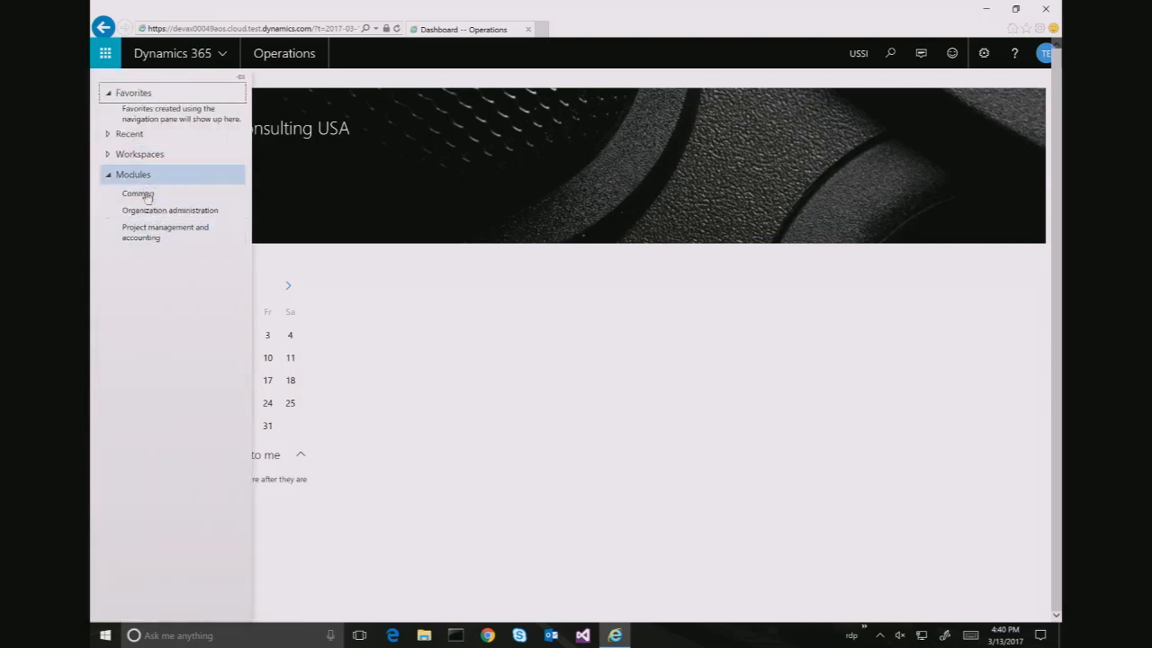
click(146, 230)
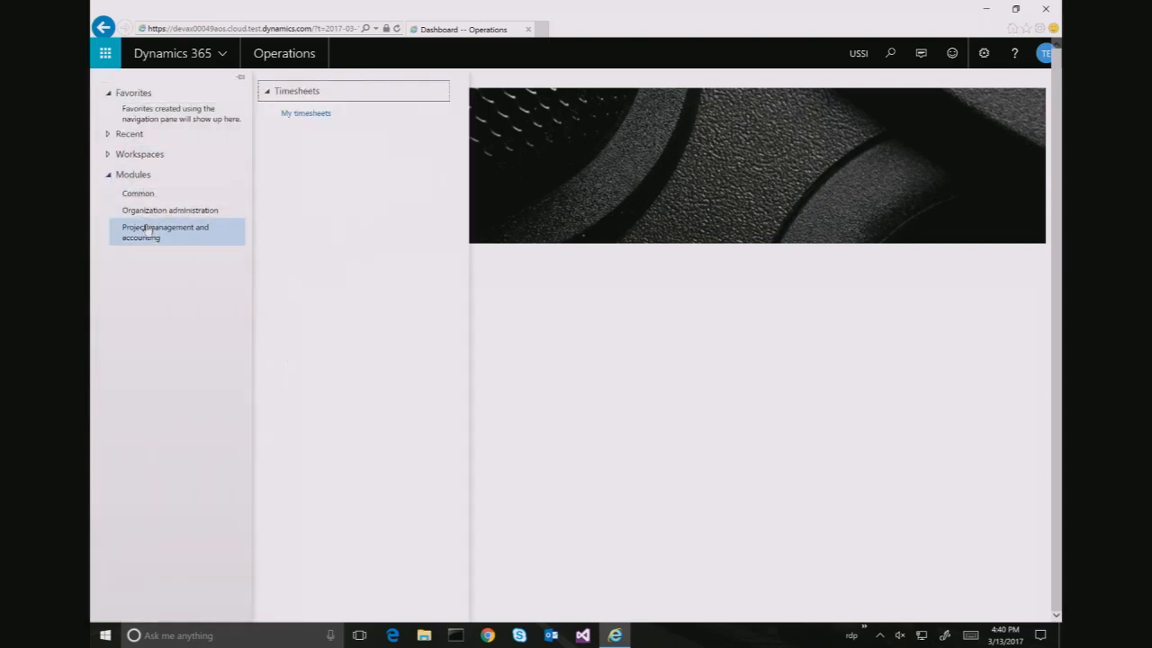
click(306, 113)
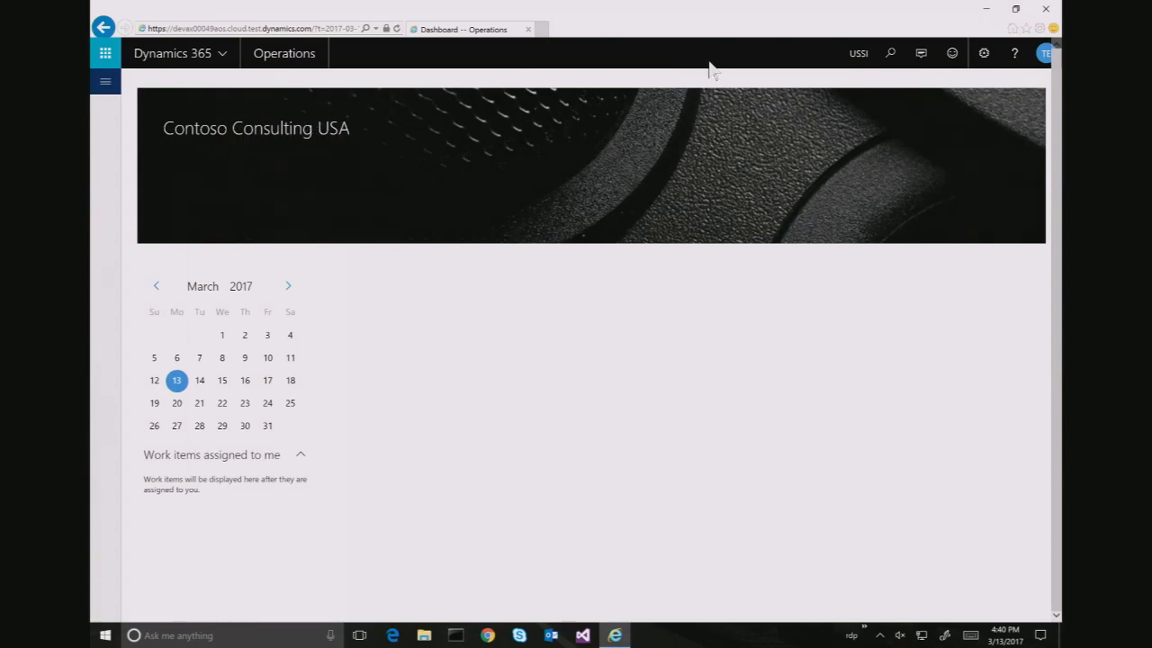
click(987, 13)
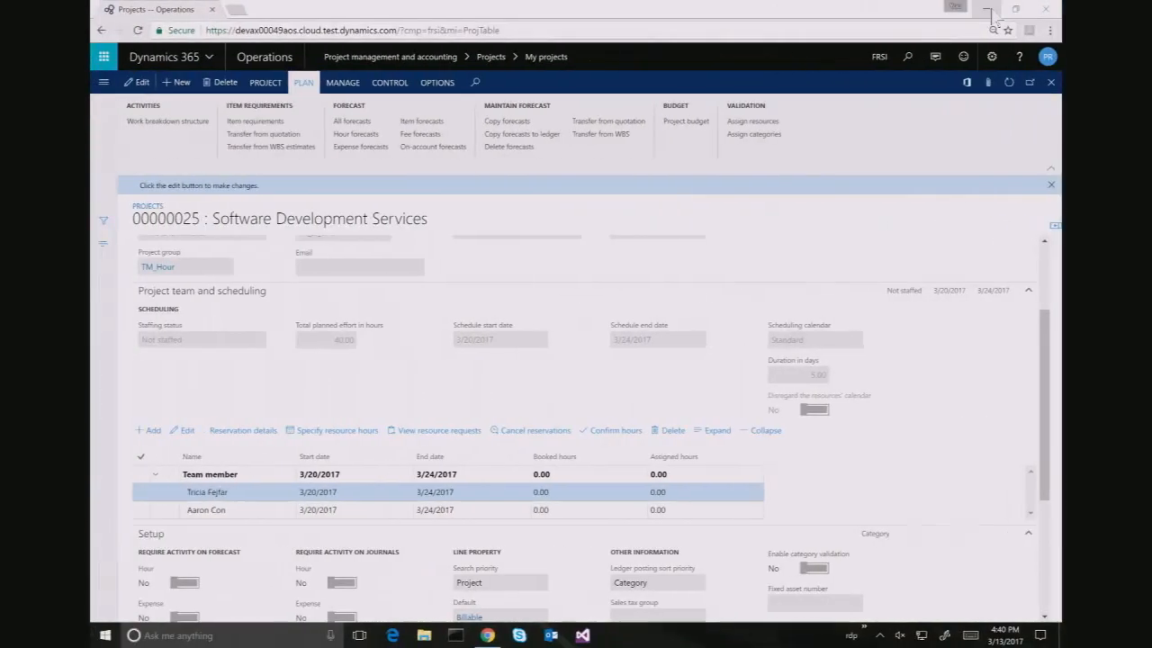
Restore the System parameters window and open Project management and accounting > Timesheets > All delegates
click(988, 11)
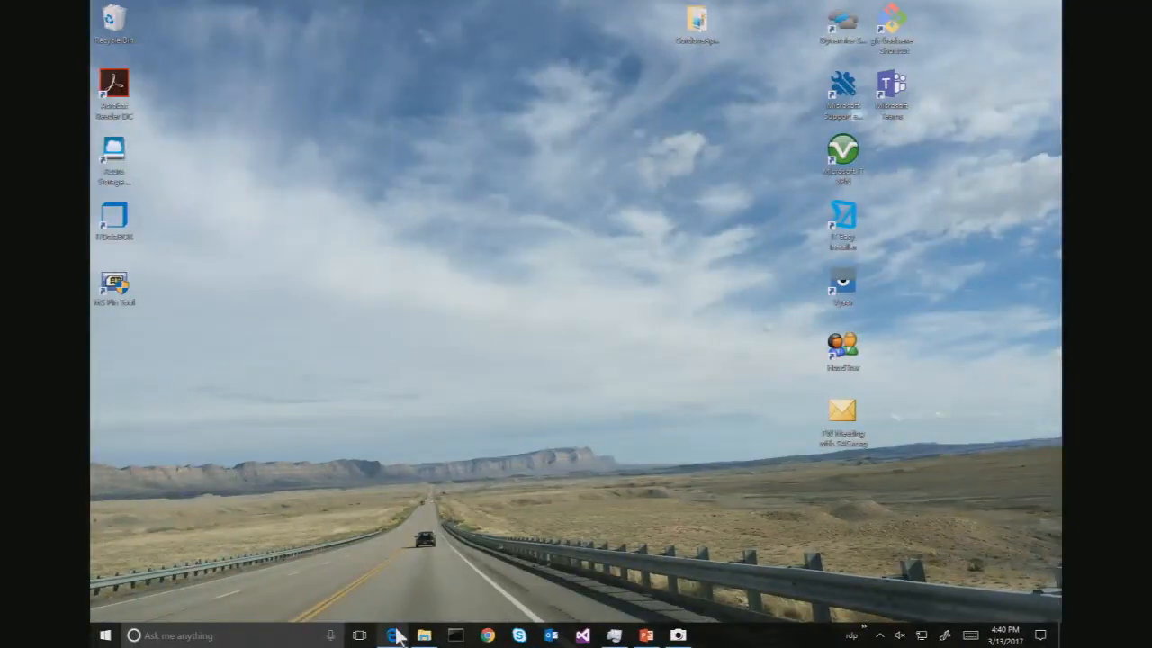
mouse_move(400, 636)
click(414, 604)
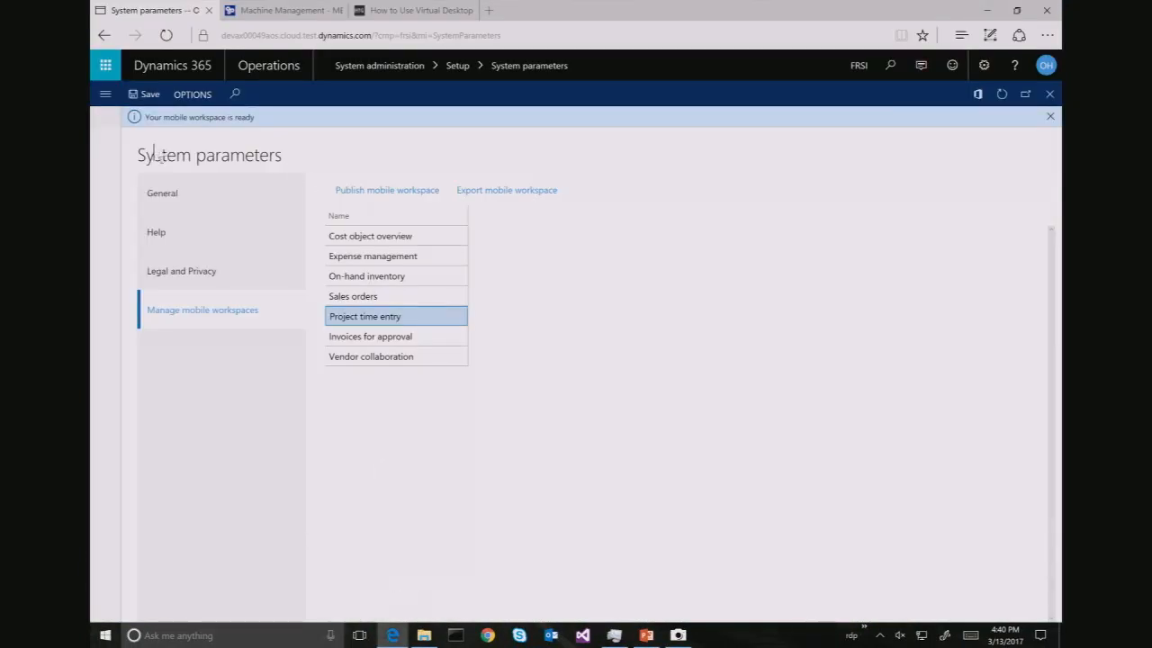
click(105, 96)
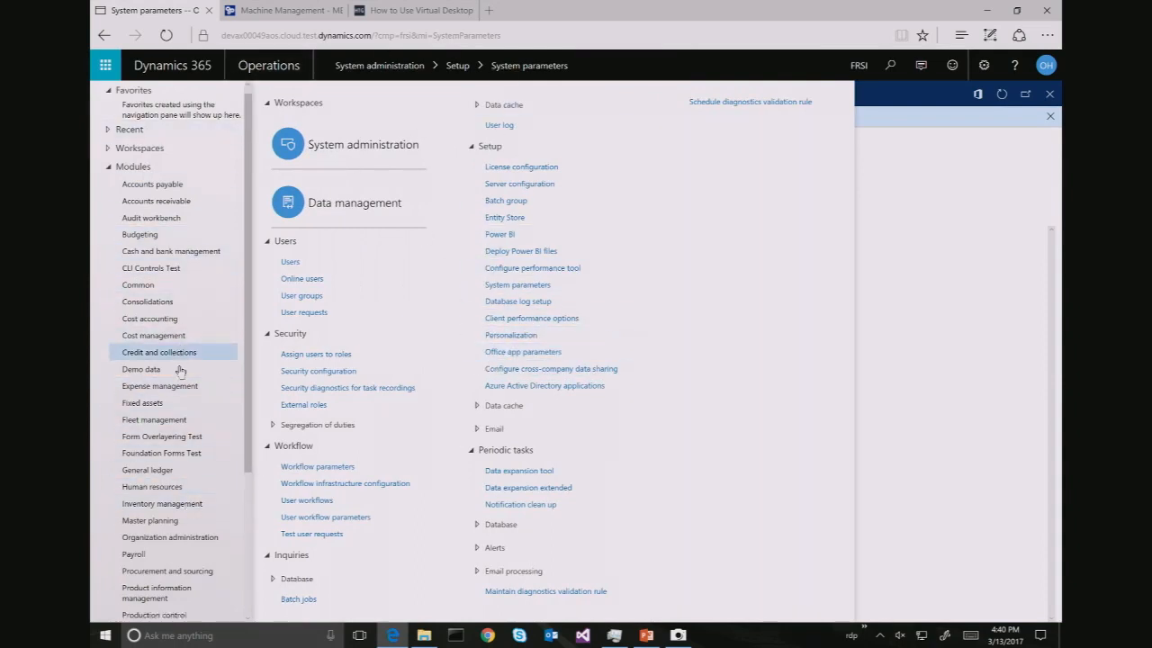
scroll(162, 369, down, 3)
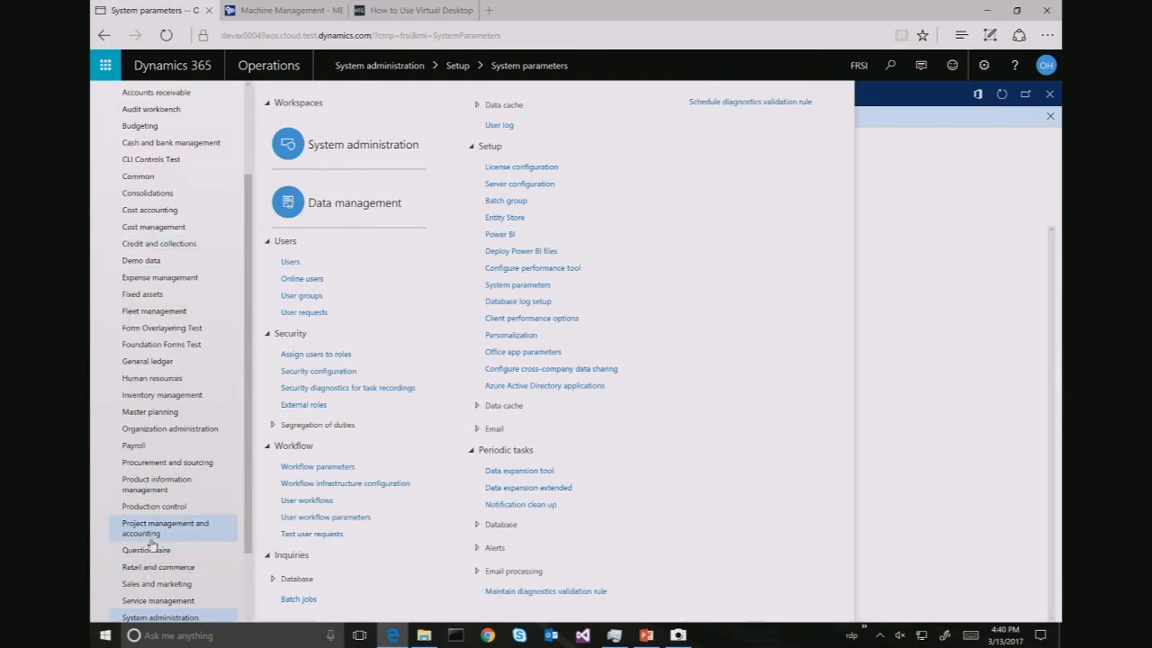
click(153, 529)
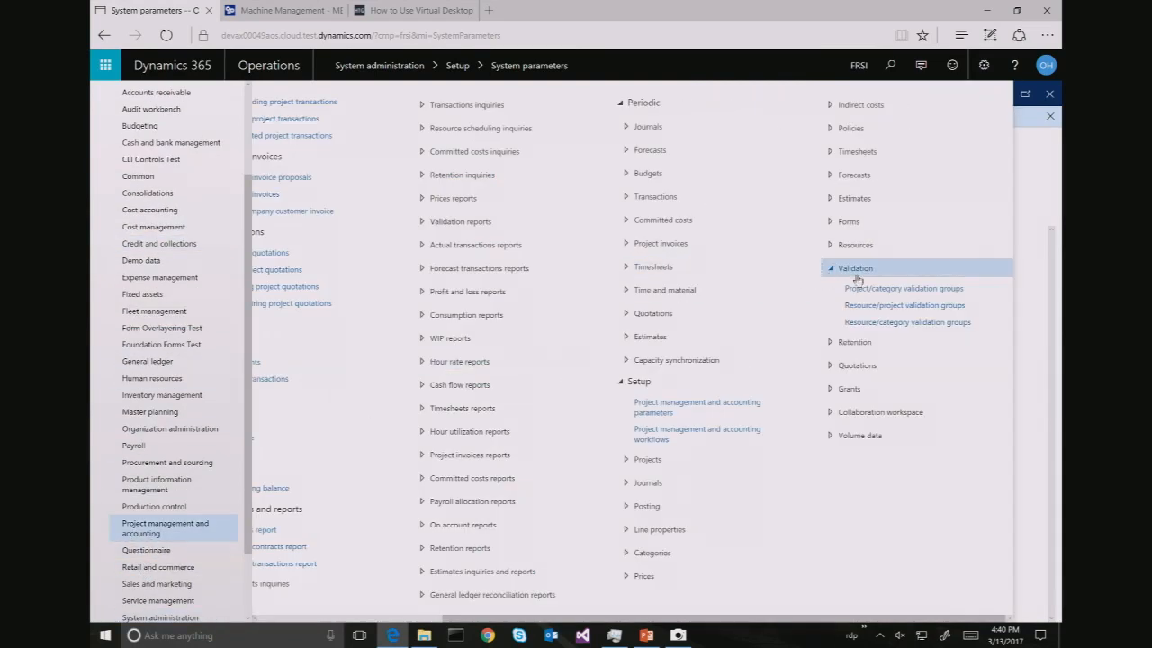
click(846, 152)
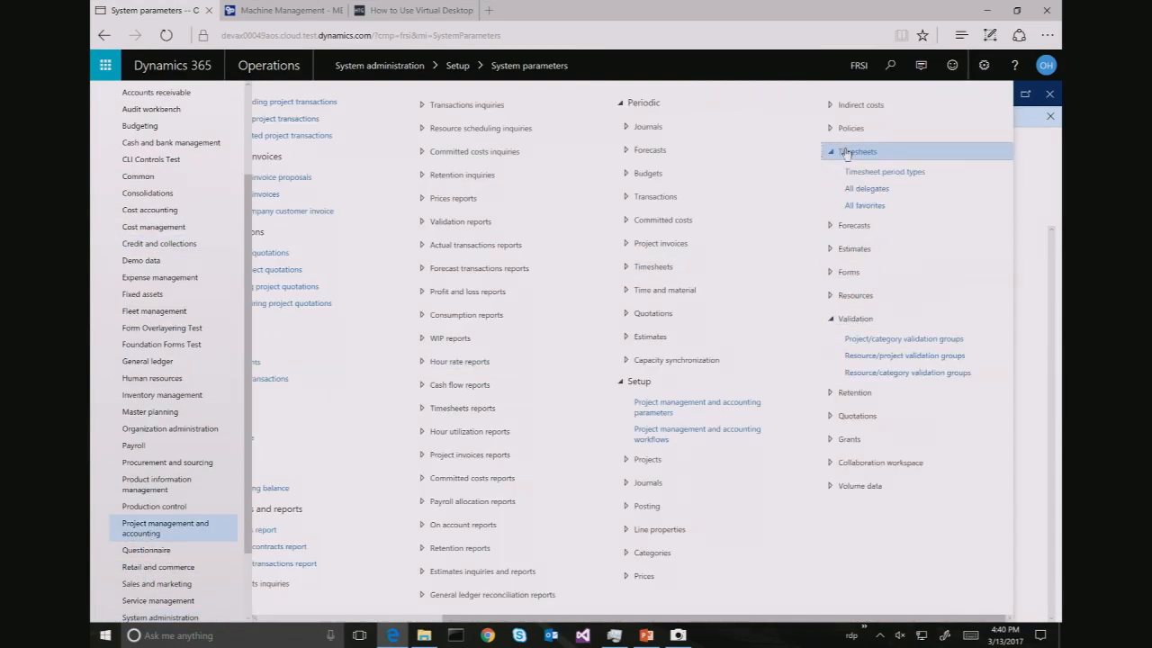
click(864, 188)
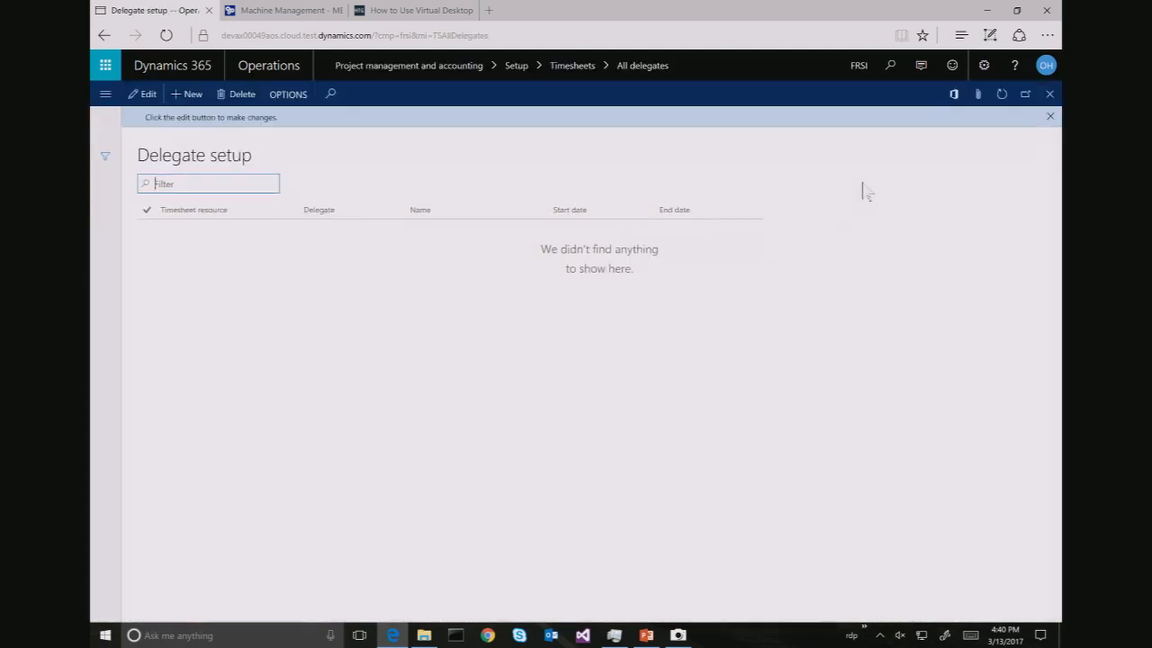
click(864, 67)
text(u)
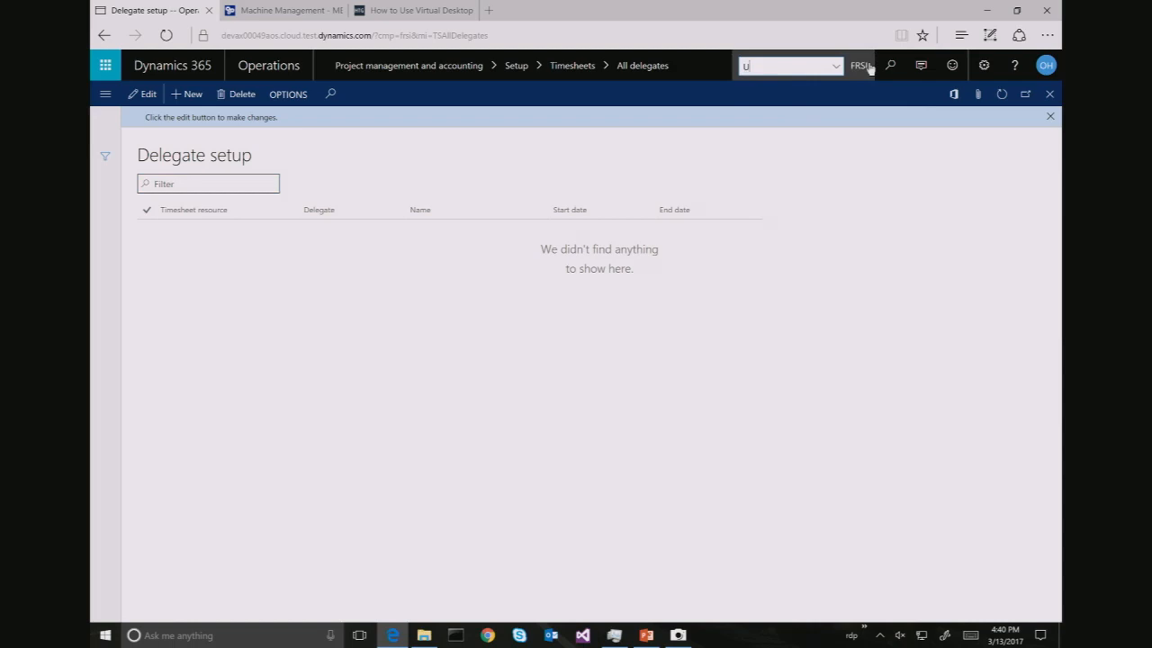
key(BackSpace)
text(FRSI)
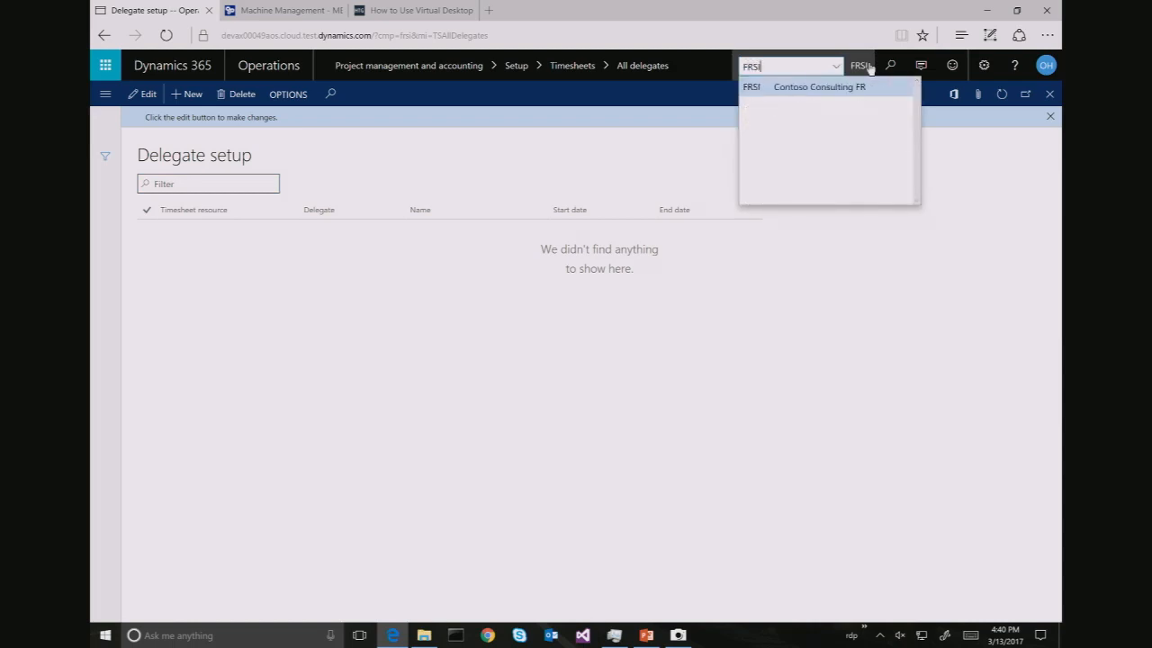
key(Return)
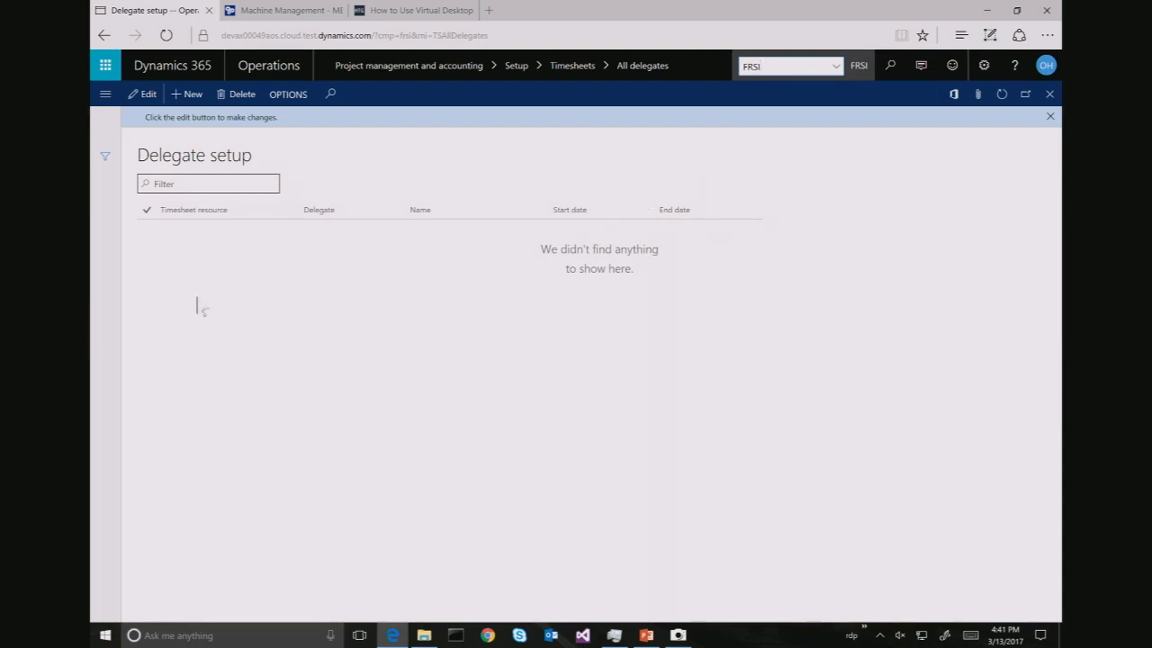
Add and save a timesheet resource delegate assignment starting 1/1/2017, then switch desktops
click(190, 95)
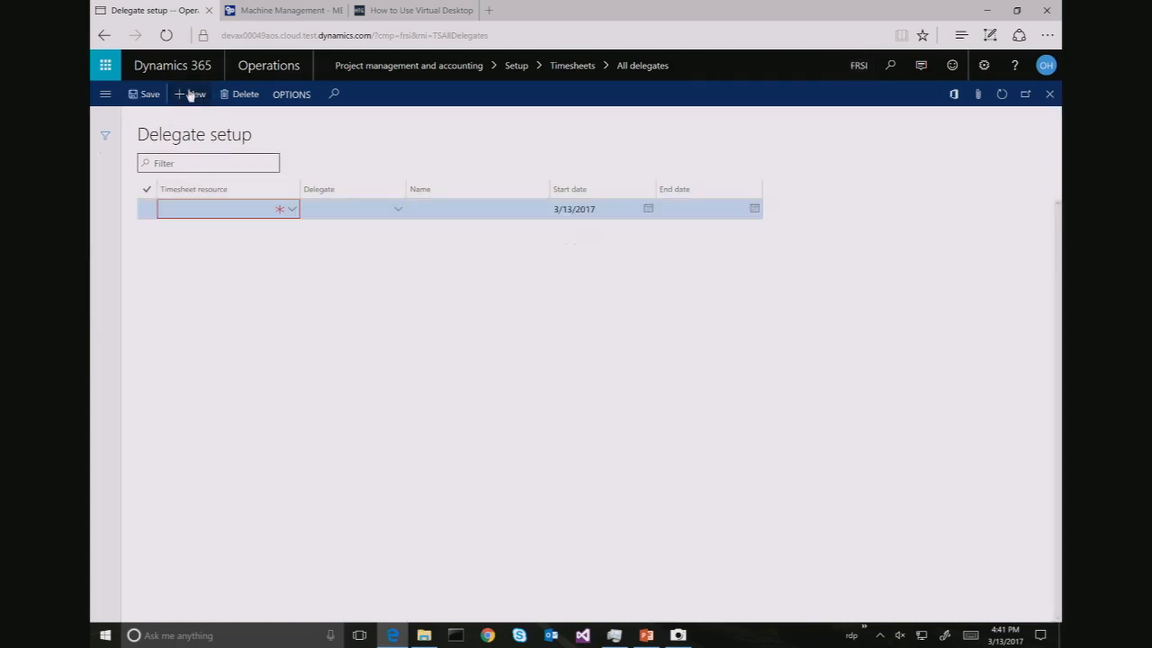
click(228, 206)
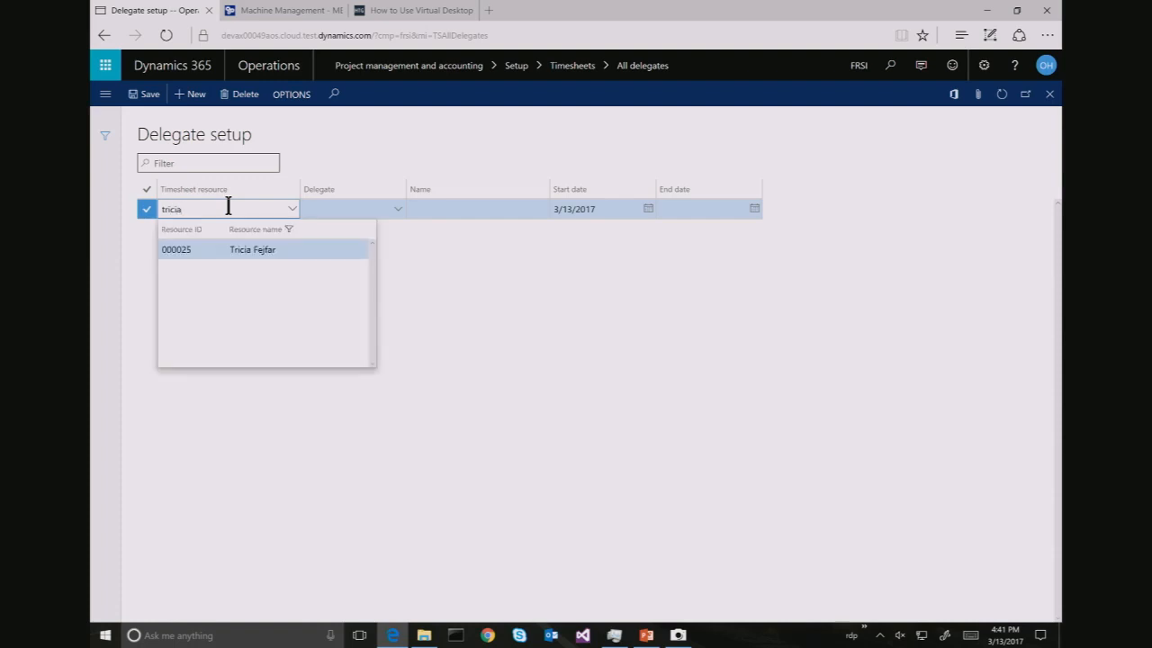
key(Tab)
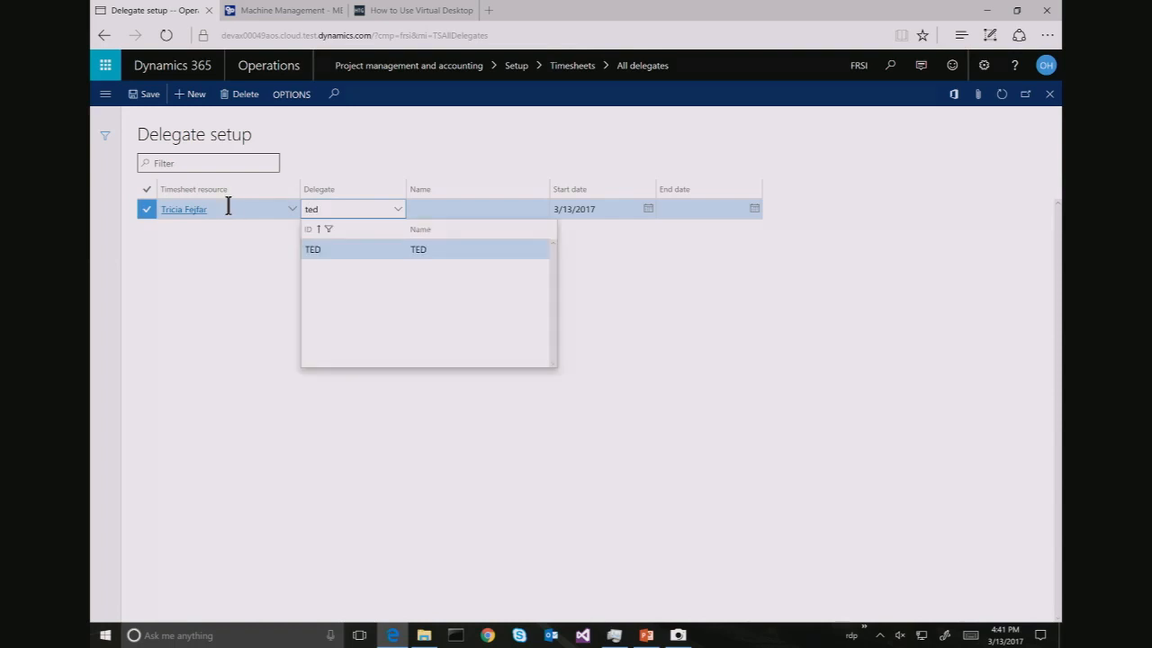
key(Return)
key(Tab)
key(Tab)
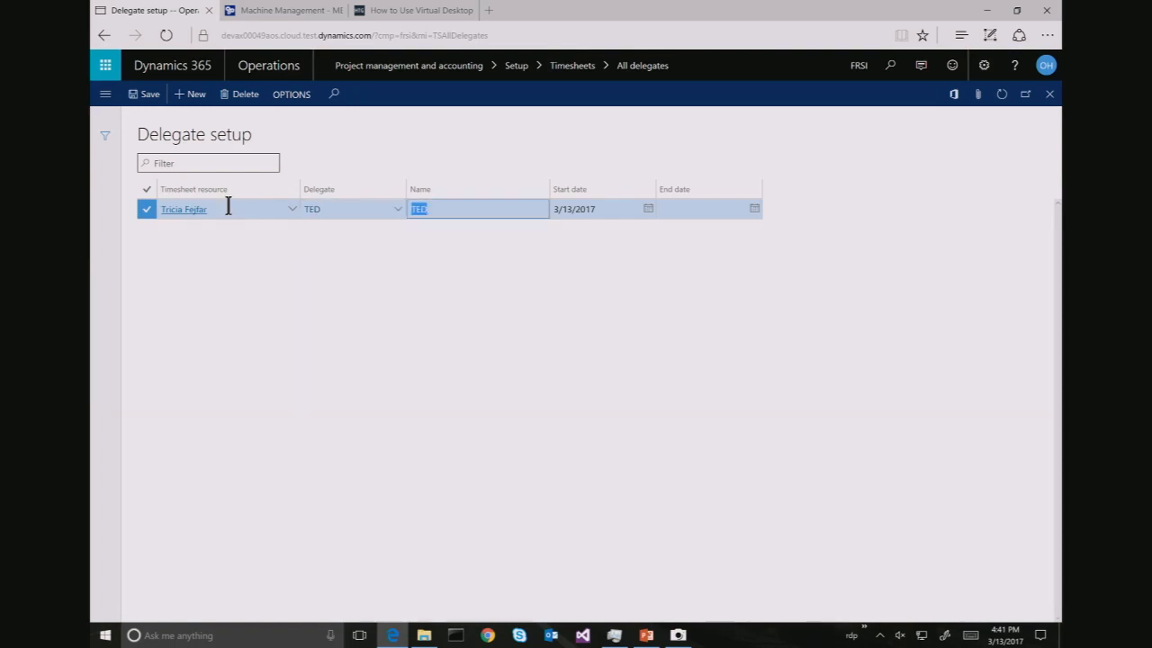
text(1/1/2)
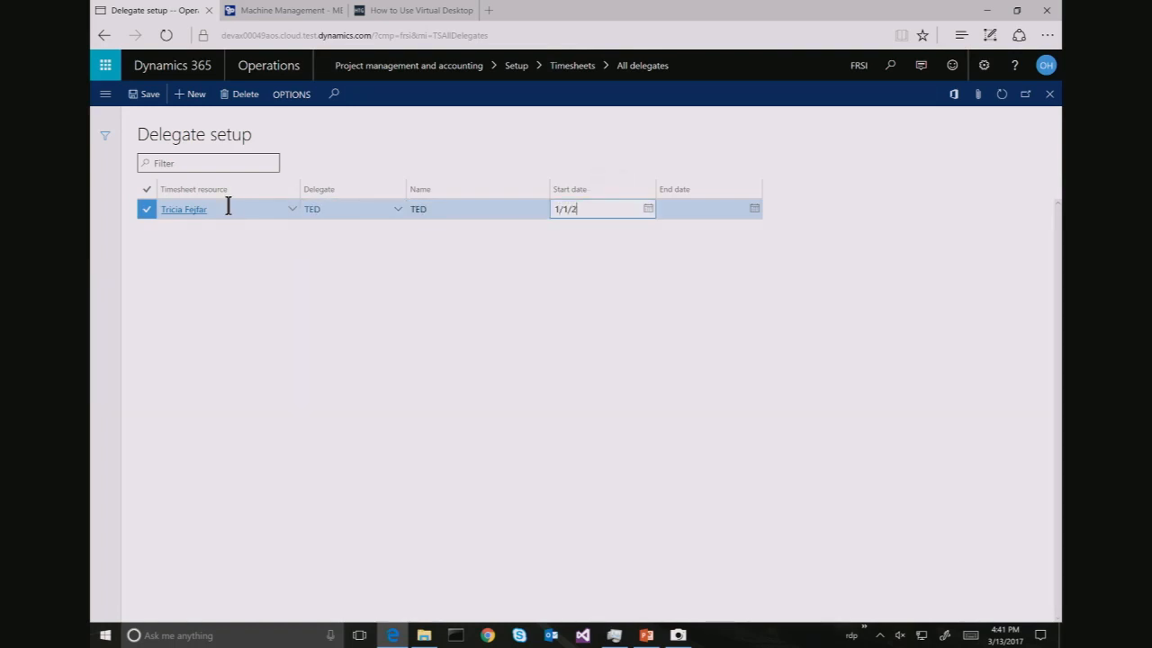
text(017)
key(Tab)
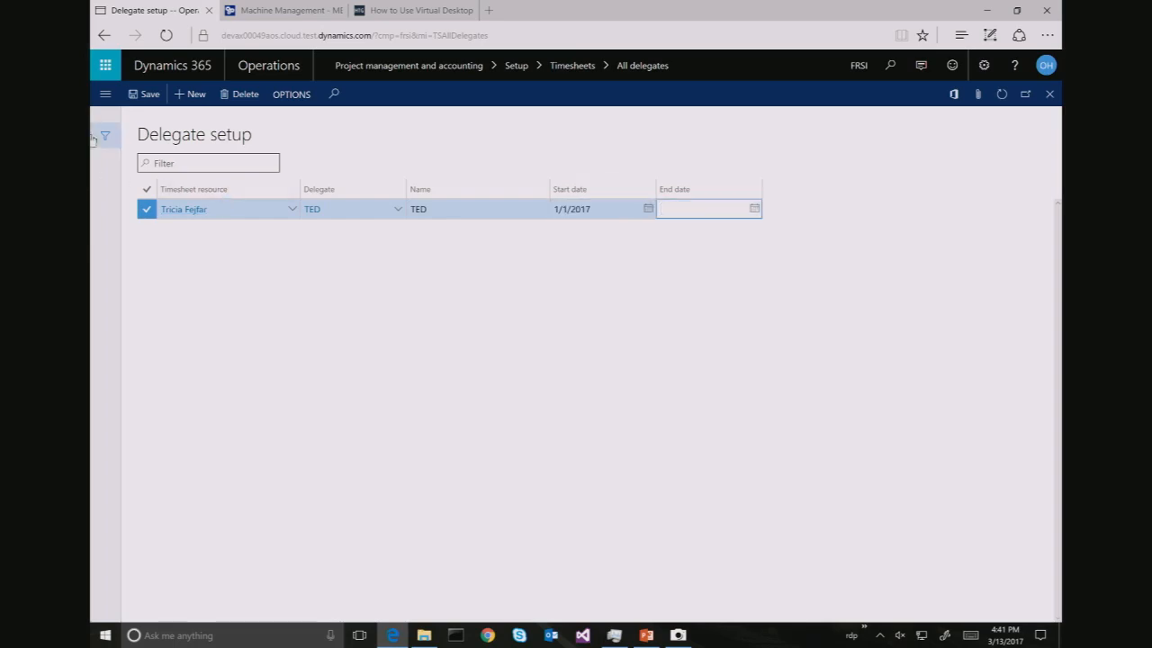
click(138, 98)
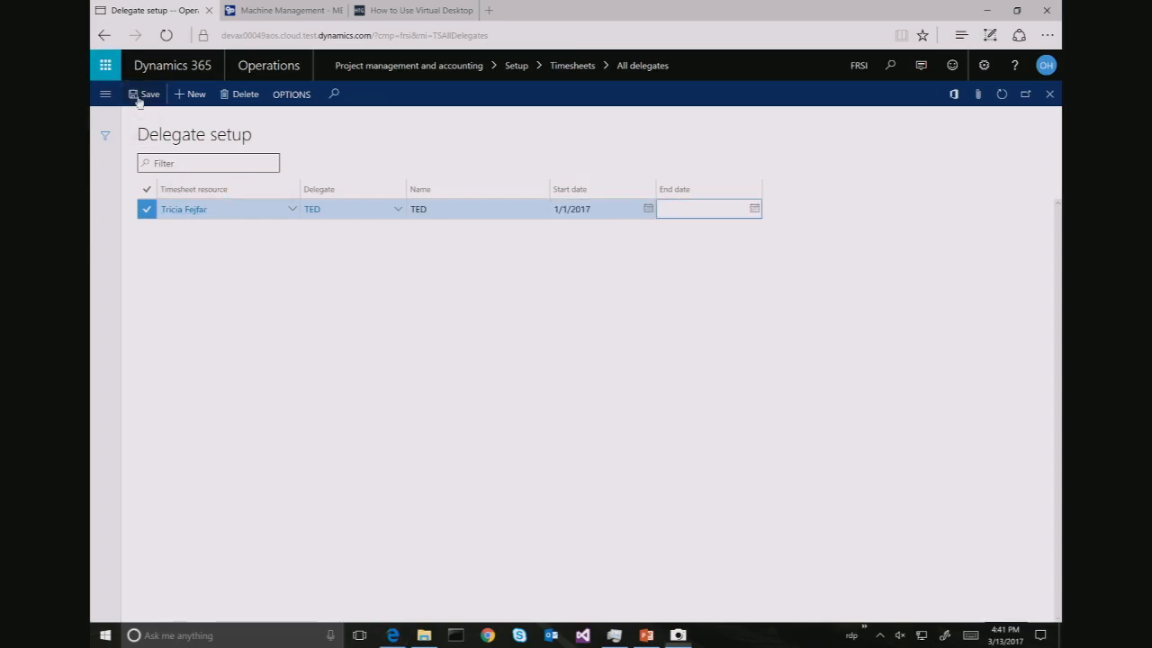
key(ctrl+super+Right)
key(ctrl+super+Right)
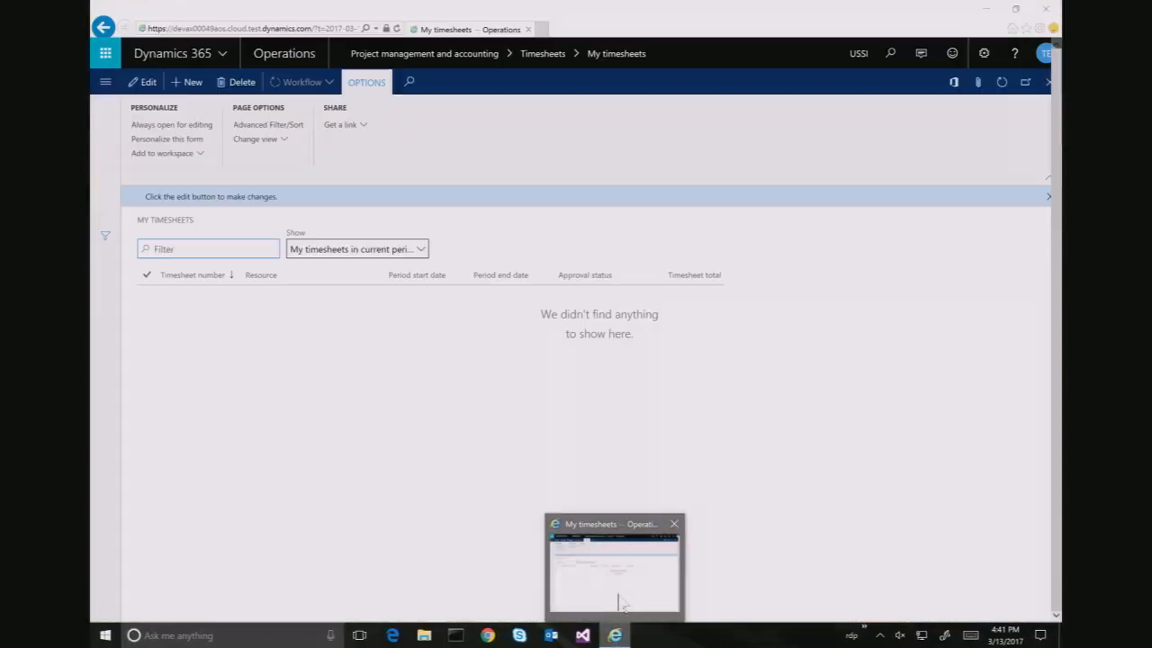
In My timesheets, attempt a new timesheet, then reload the page after the no-delegate-mapping error
click(619, 601)
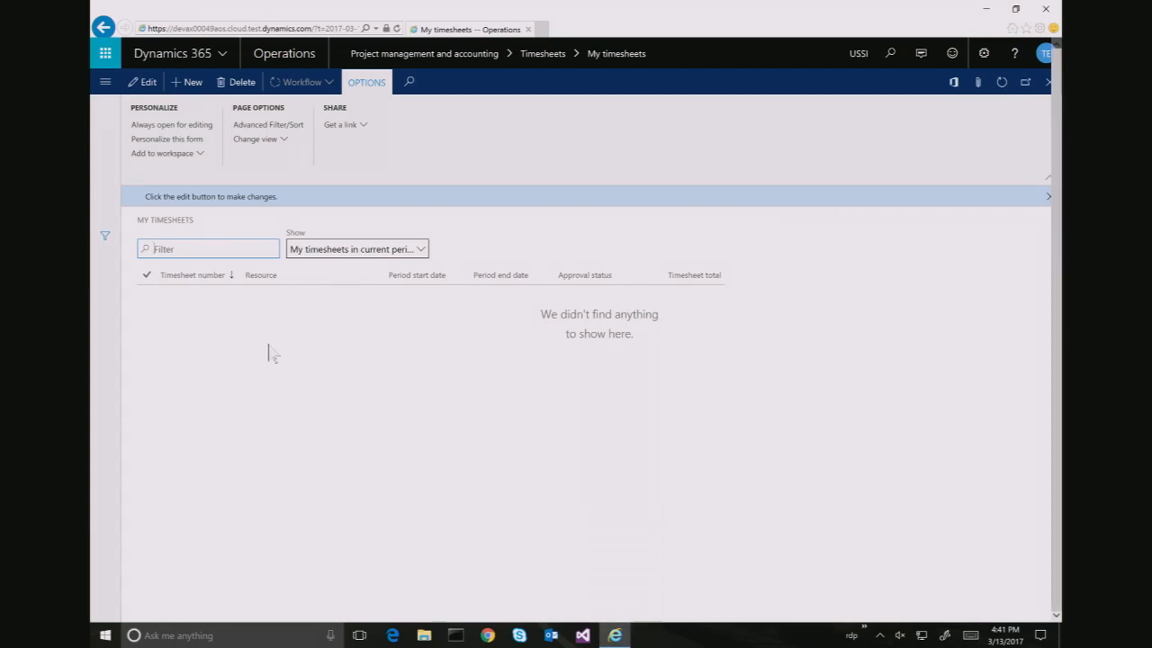
click(189, 83)
right_click(380, 415)
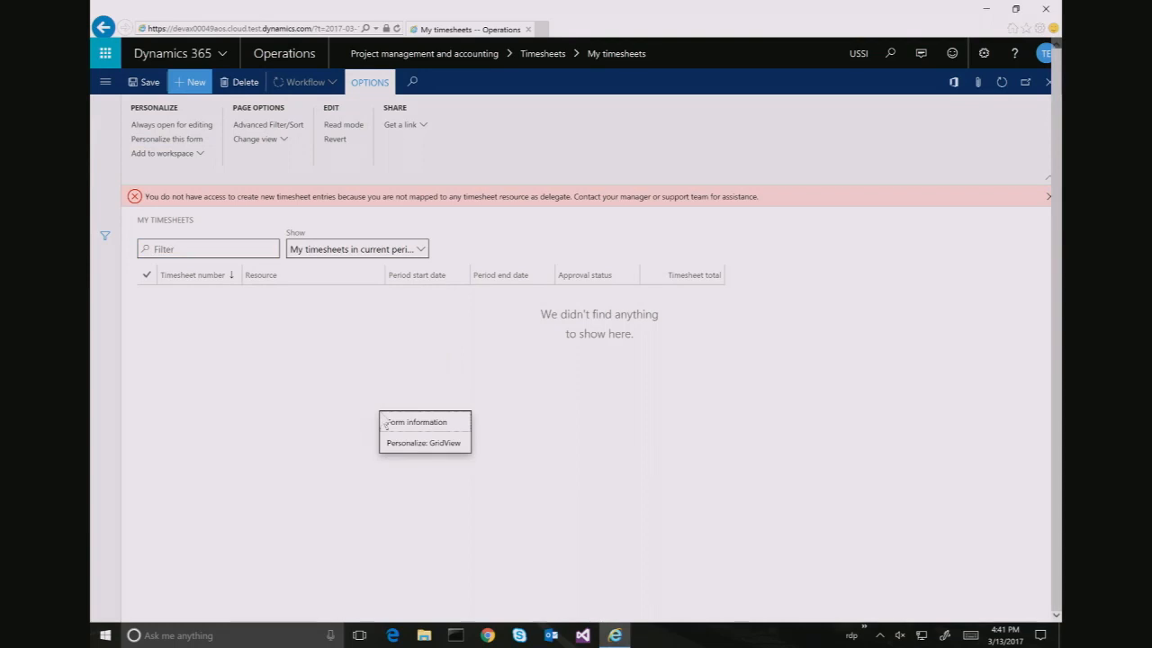
click(414, 422)
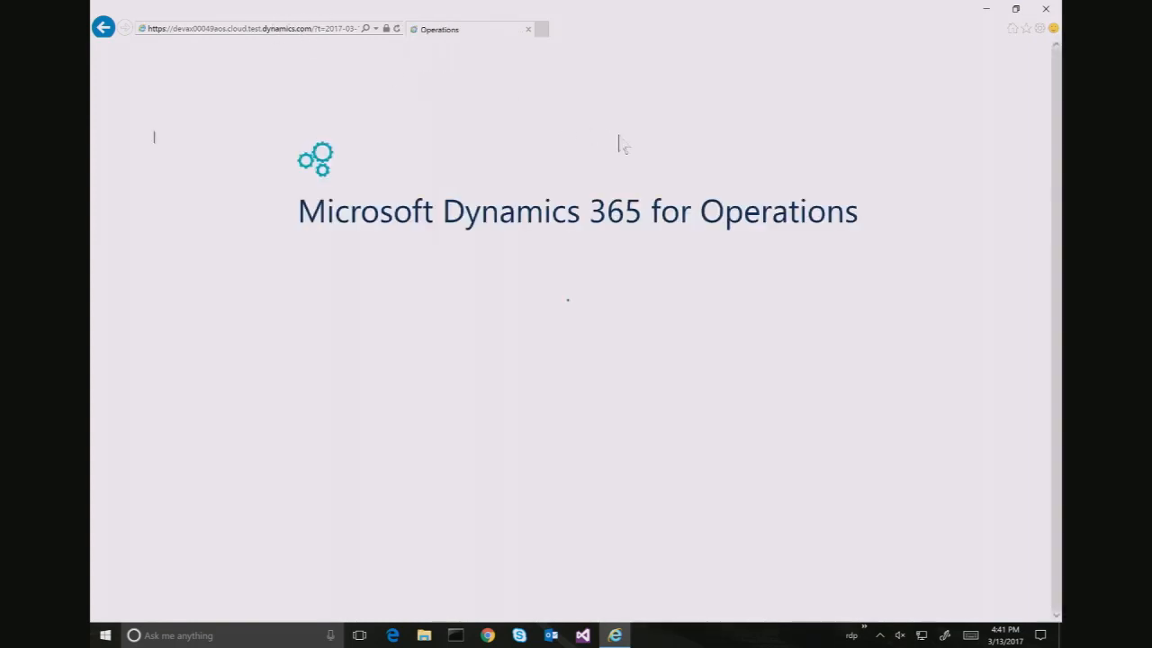
Change the working company from USSI to FRSI
click(857, 58)
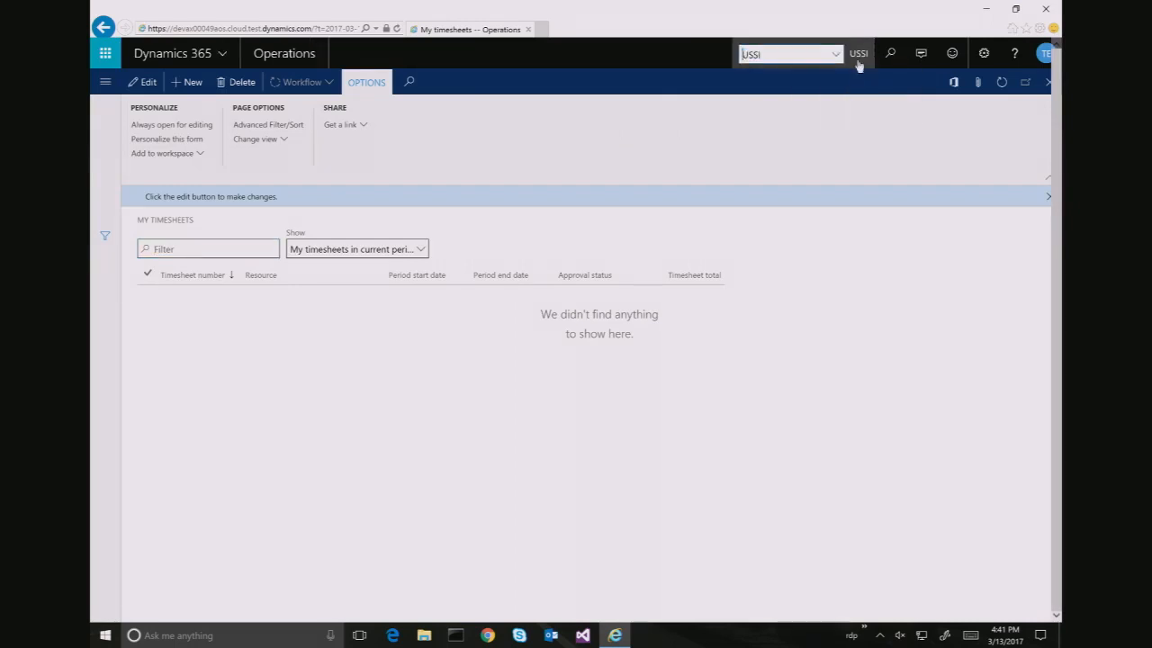
text(FRSI)
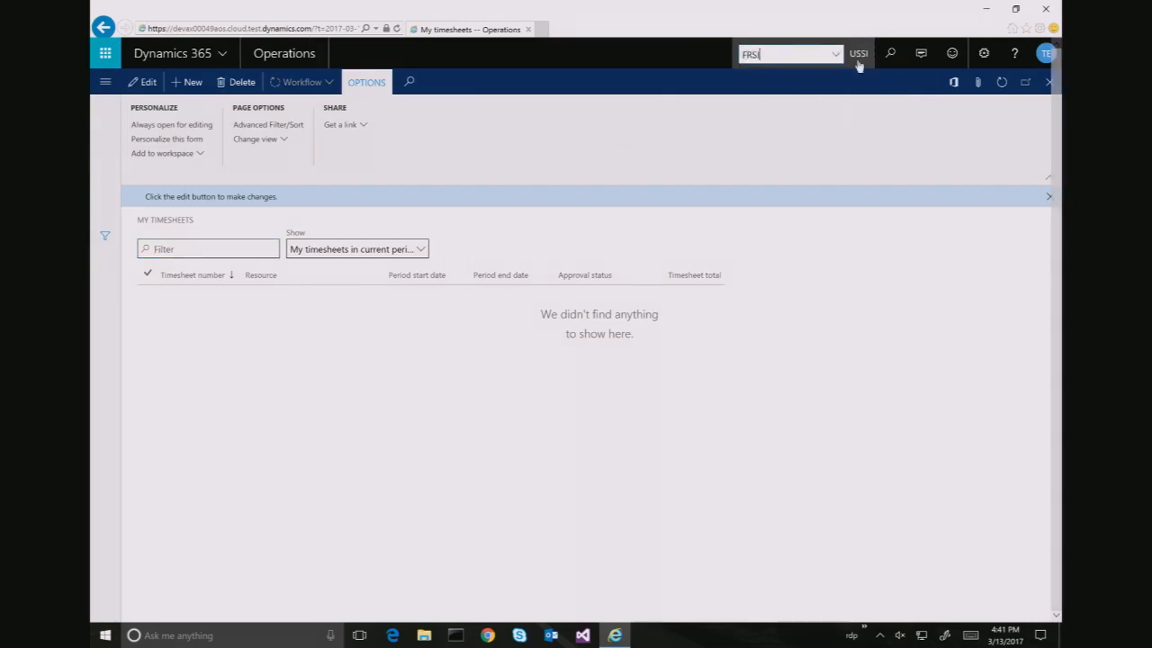
key(Return)
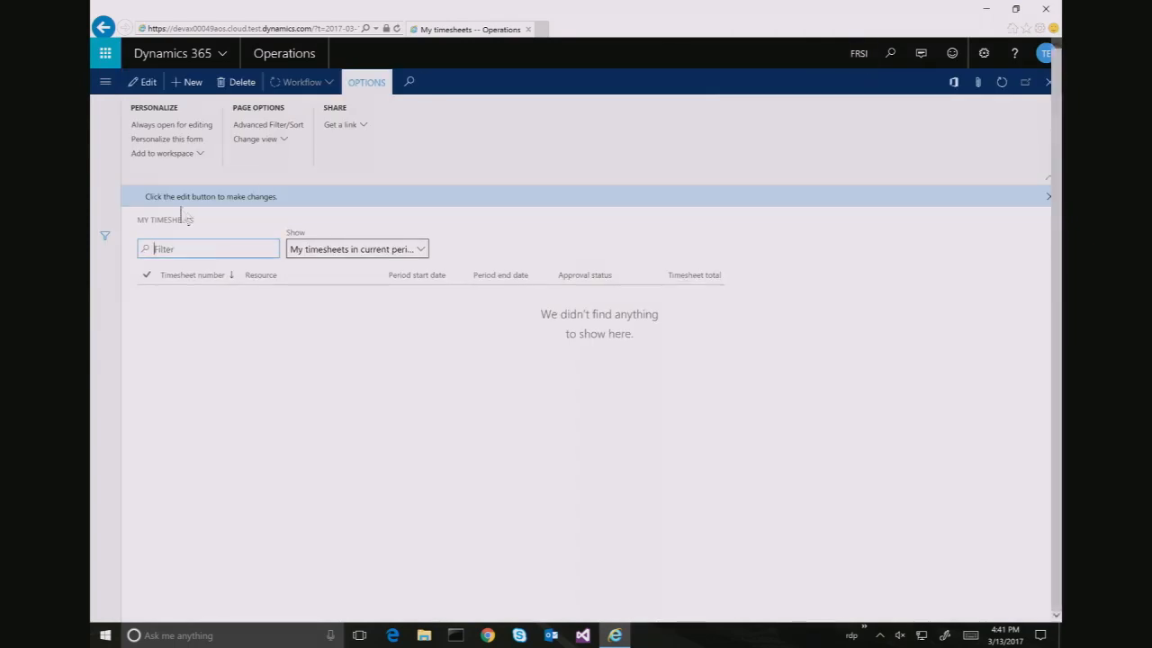
Create a new timesheet for the resource covering the 3/10/2017 – 3/16/2017 period
click(191, 82)
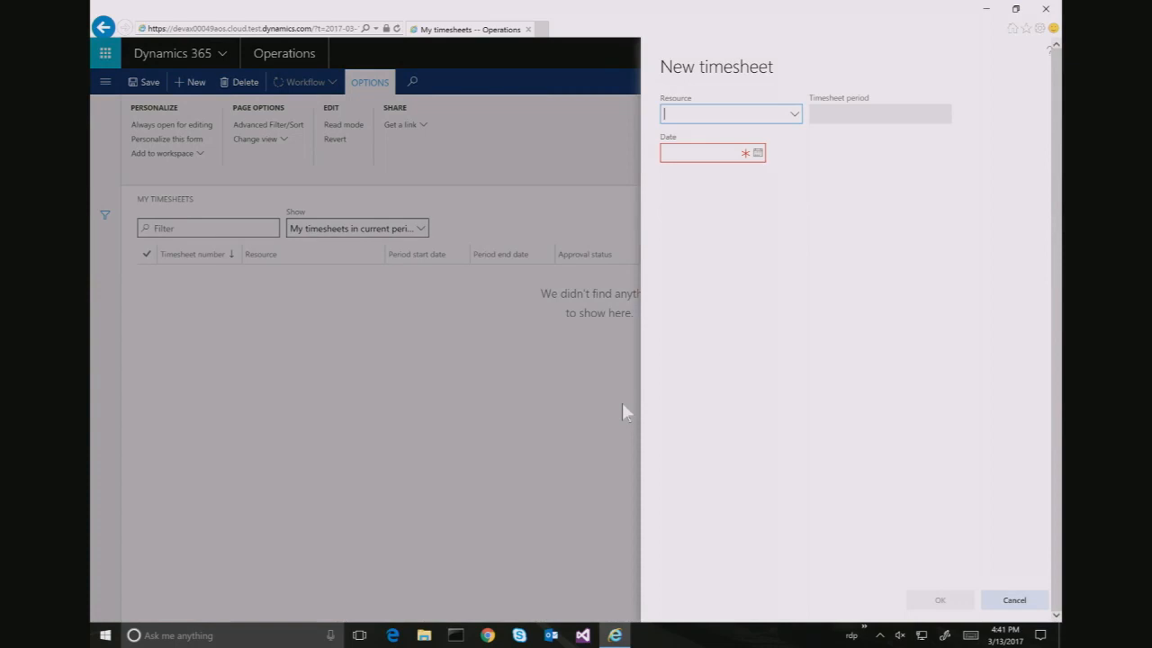
key(alt+Down)
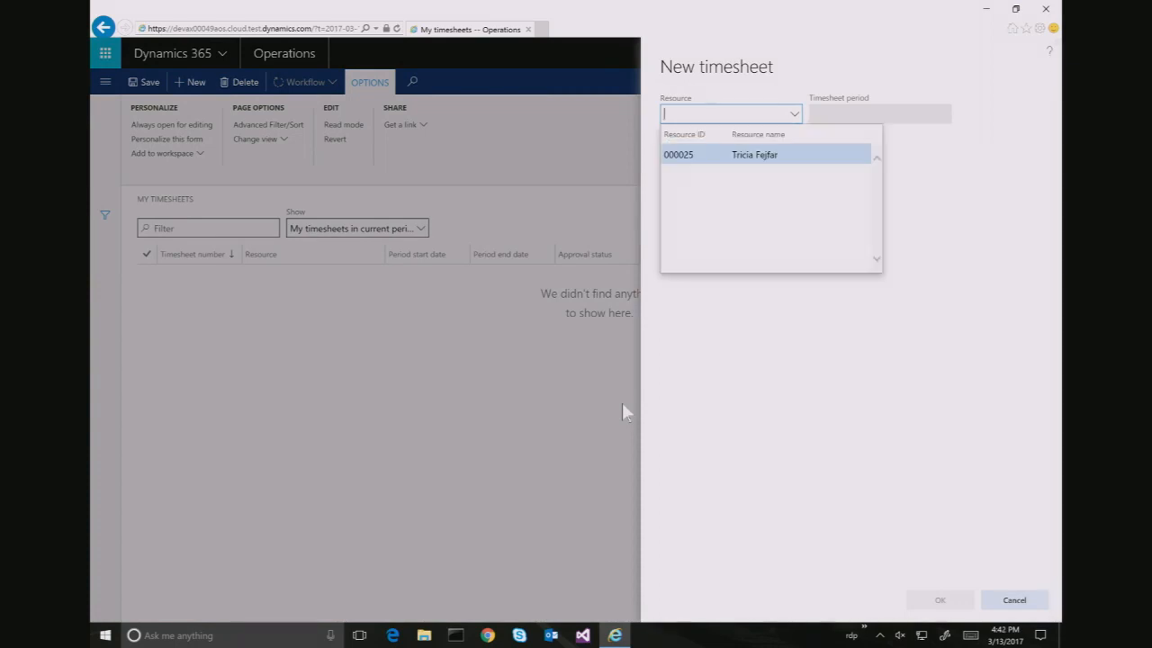
key(Return)
key(Tab)
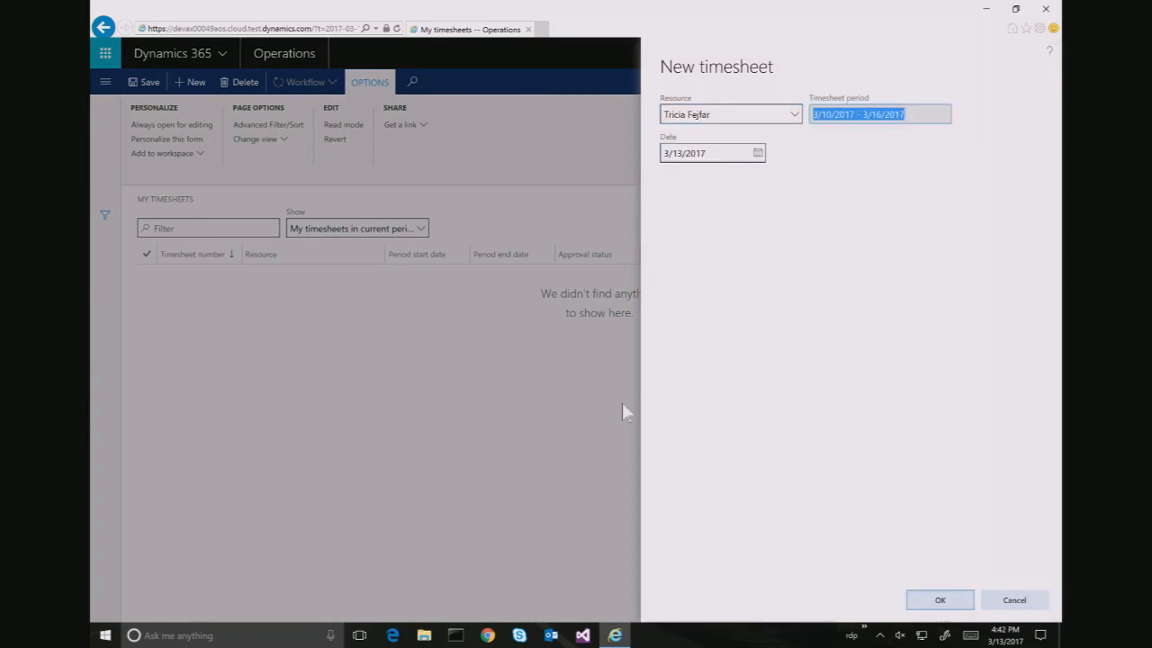
click(908, 604)
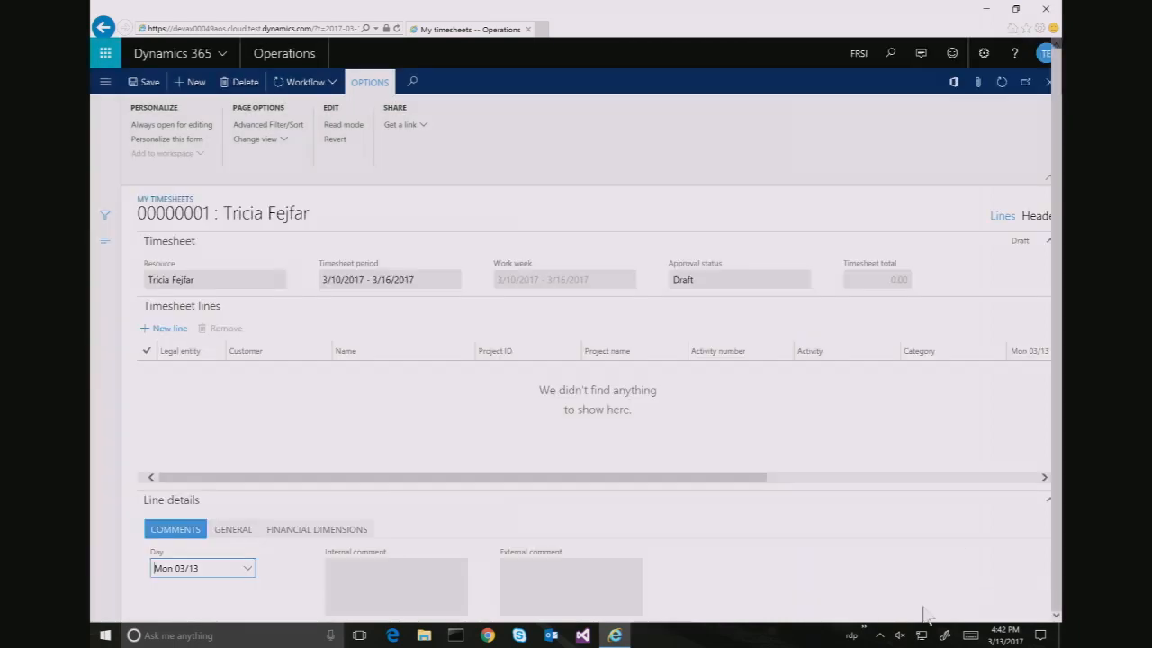
Add a timesheet line for customer FR_SI_0001 and project 00000025
click(159, 336)
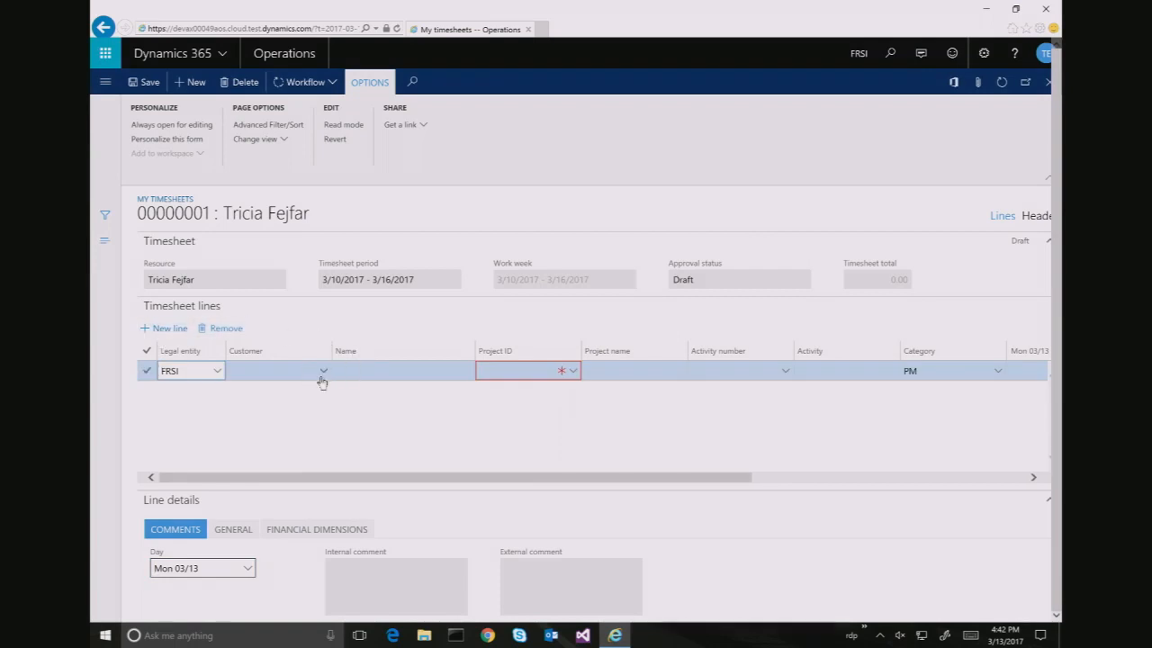
click(324, 378)
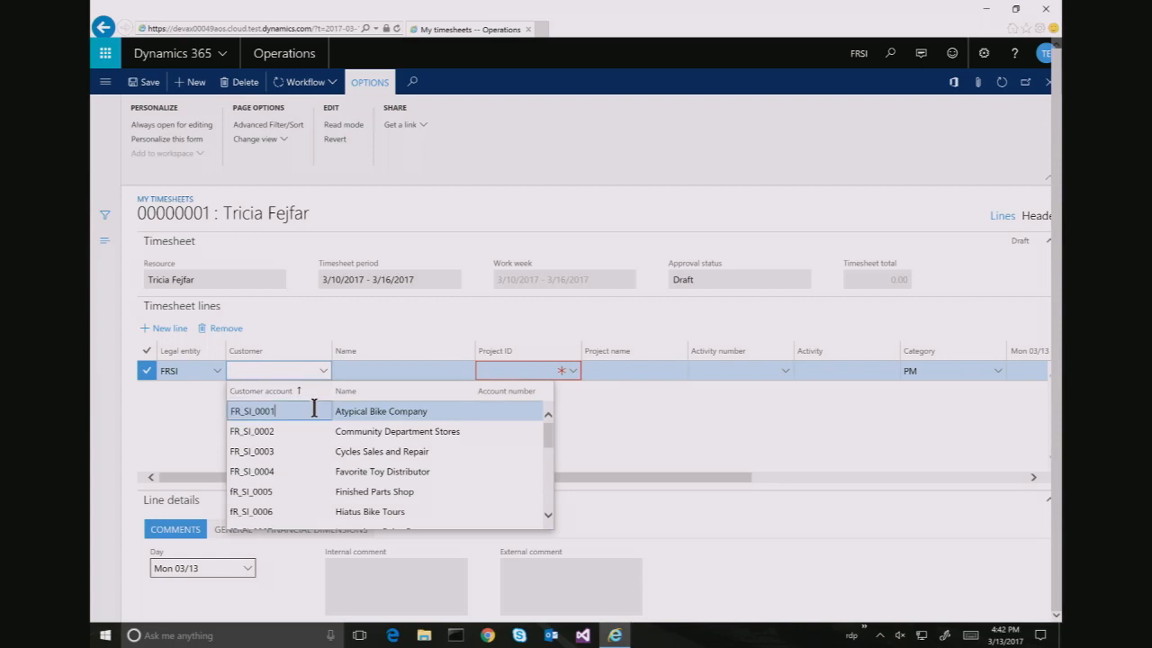
click(316, 411)
click(571, 373)
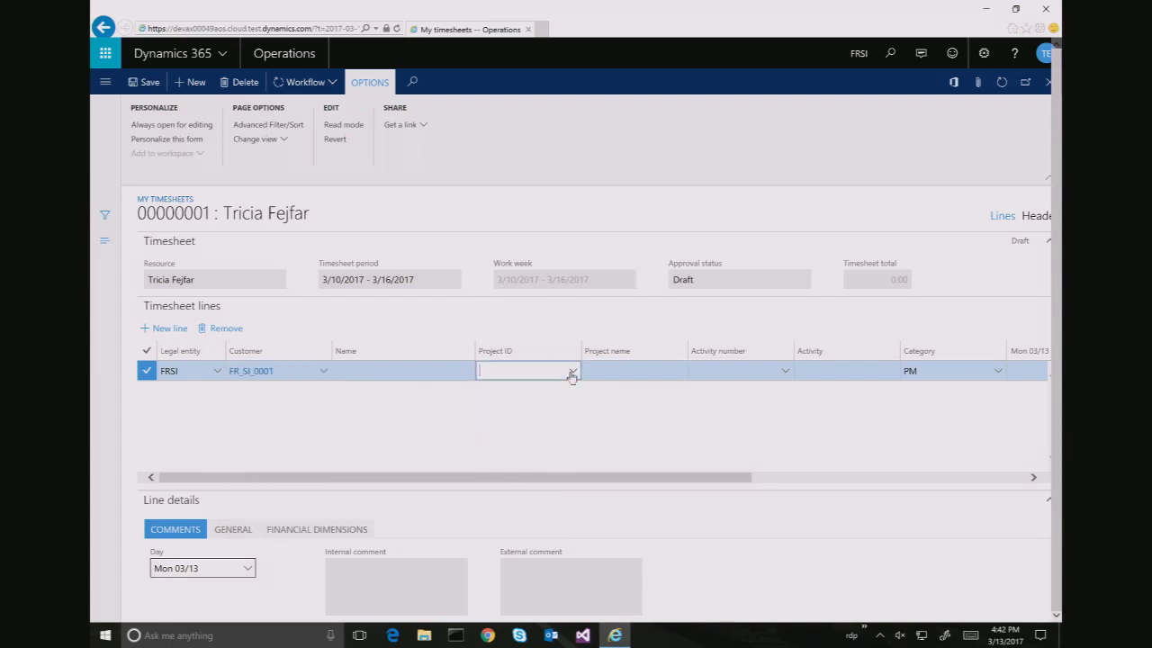
click(546, 411)
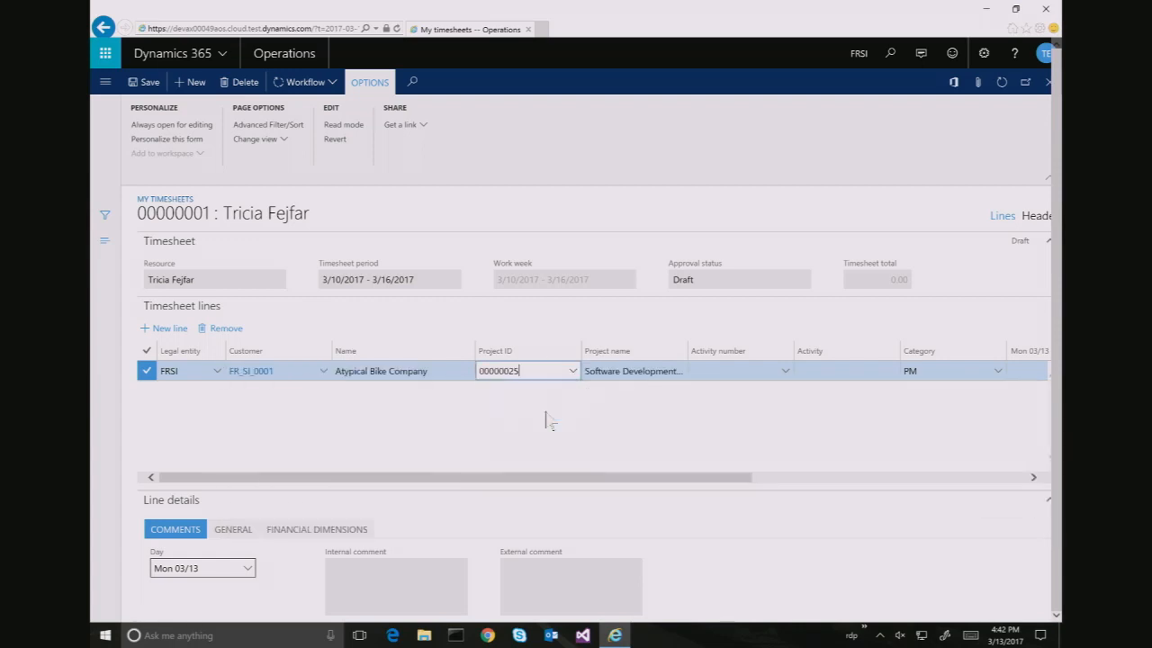
drag(731, 478, 952, 476)
Enter 6 hours in the Wed 03/15 cell and commit it, so the total reads 6.00
click(789, 370)
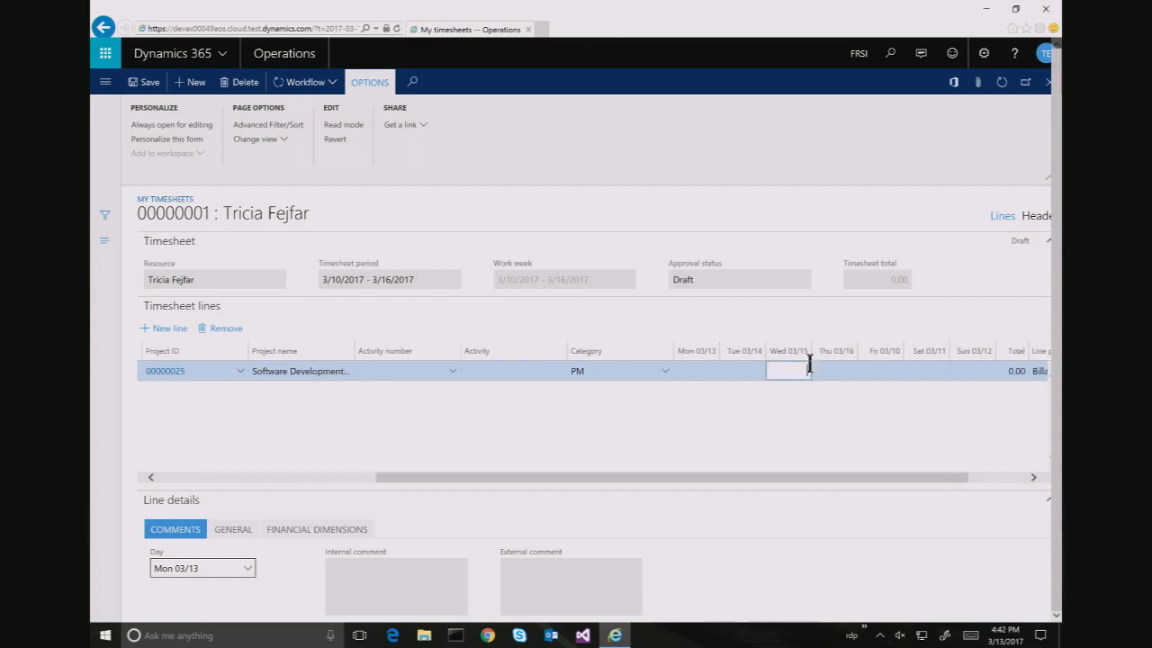
click(855, 399)
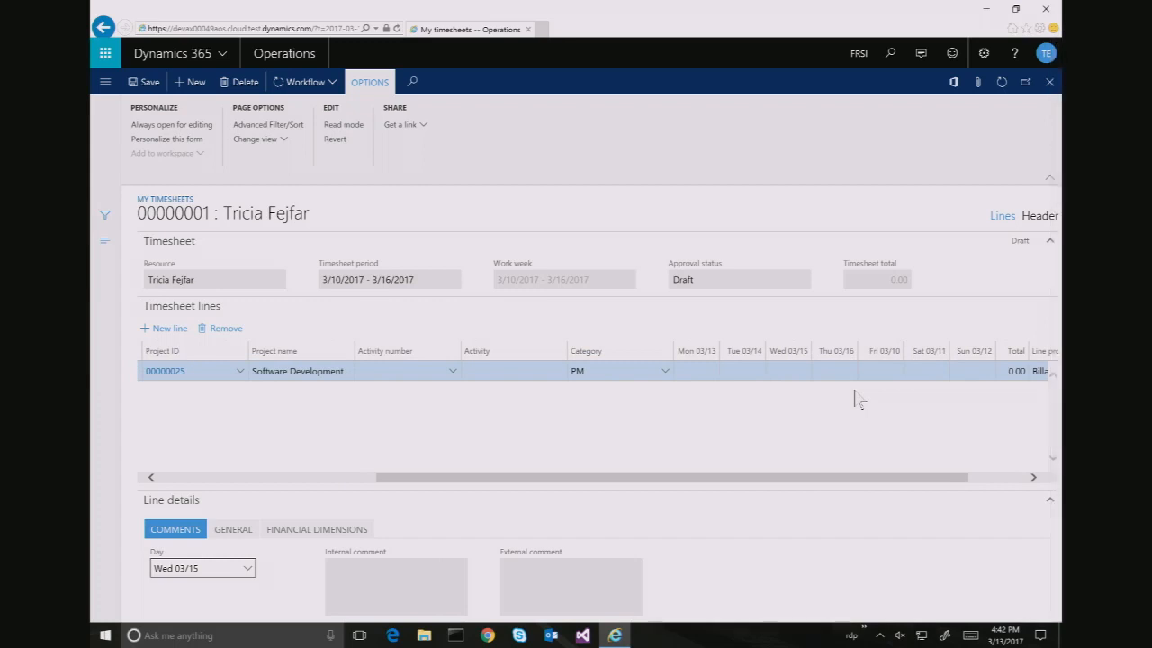
click(796, 367)
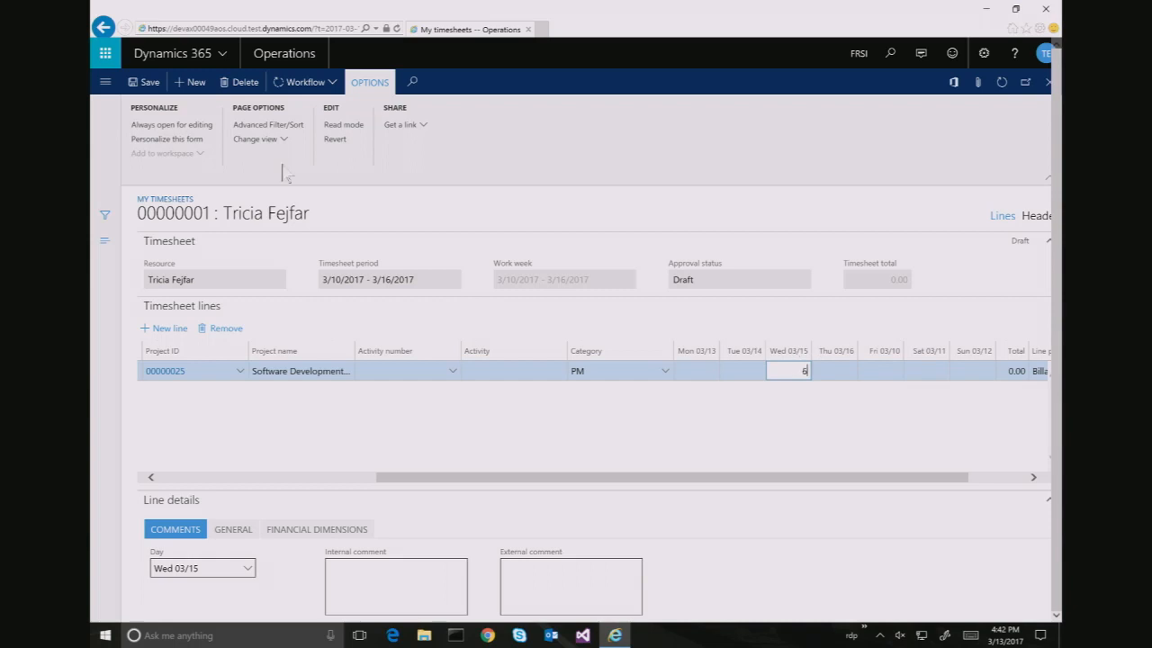
click(145, 85)
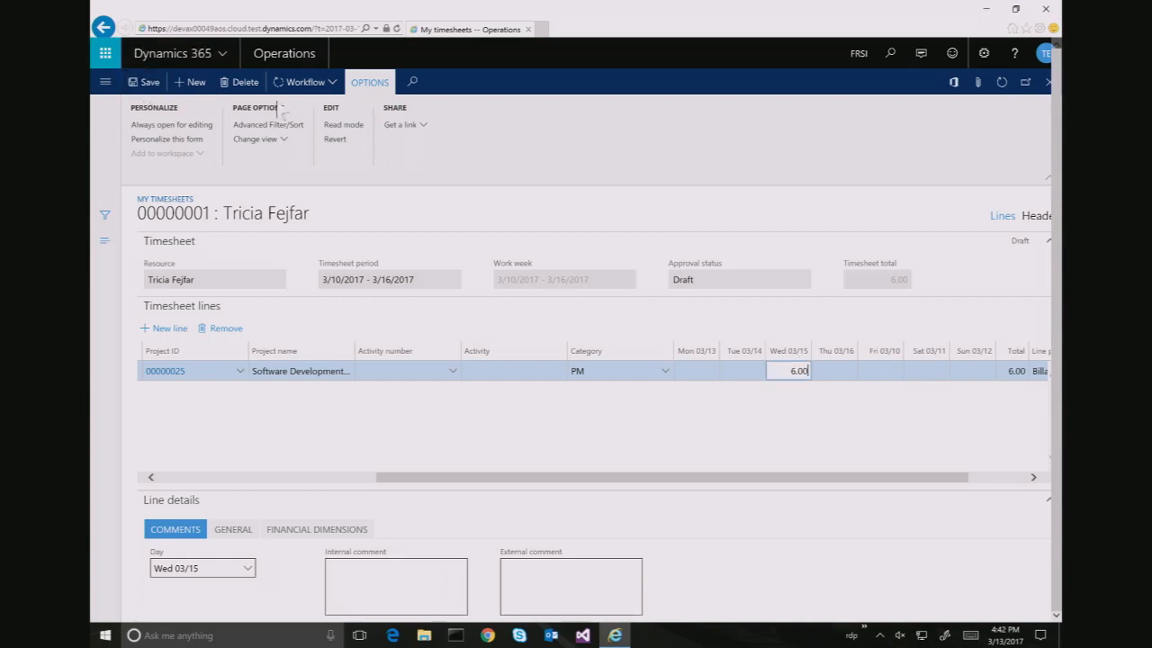
click(327, 83)
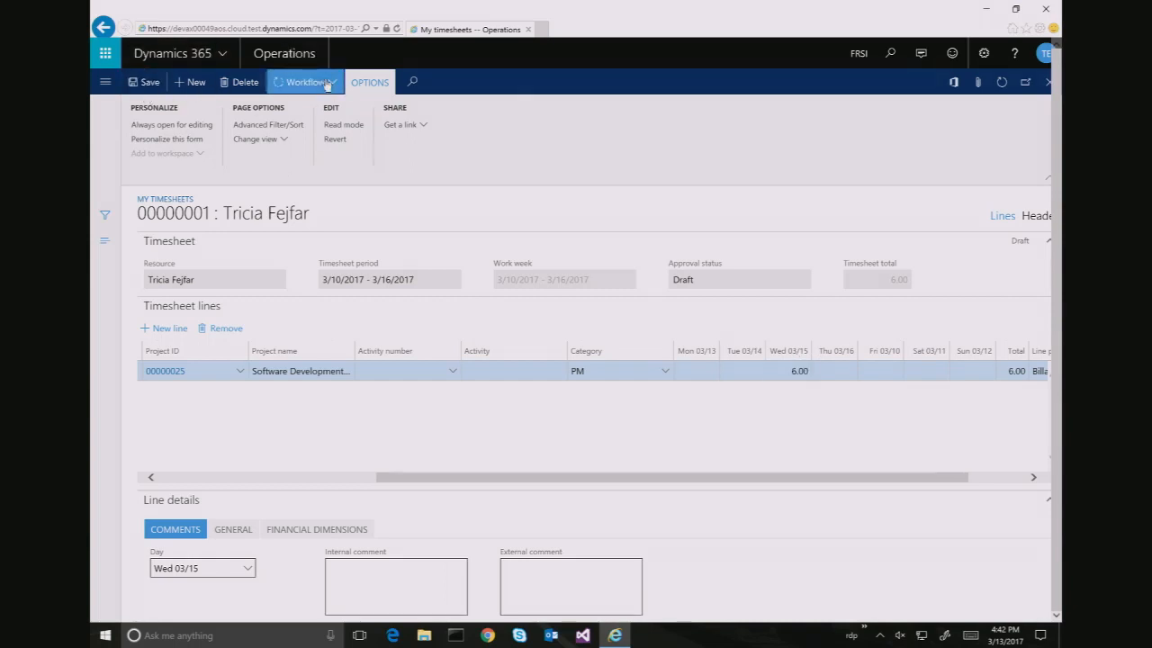
Submit timesheet 00000001 to workflow for approval
click(319, 155)
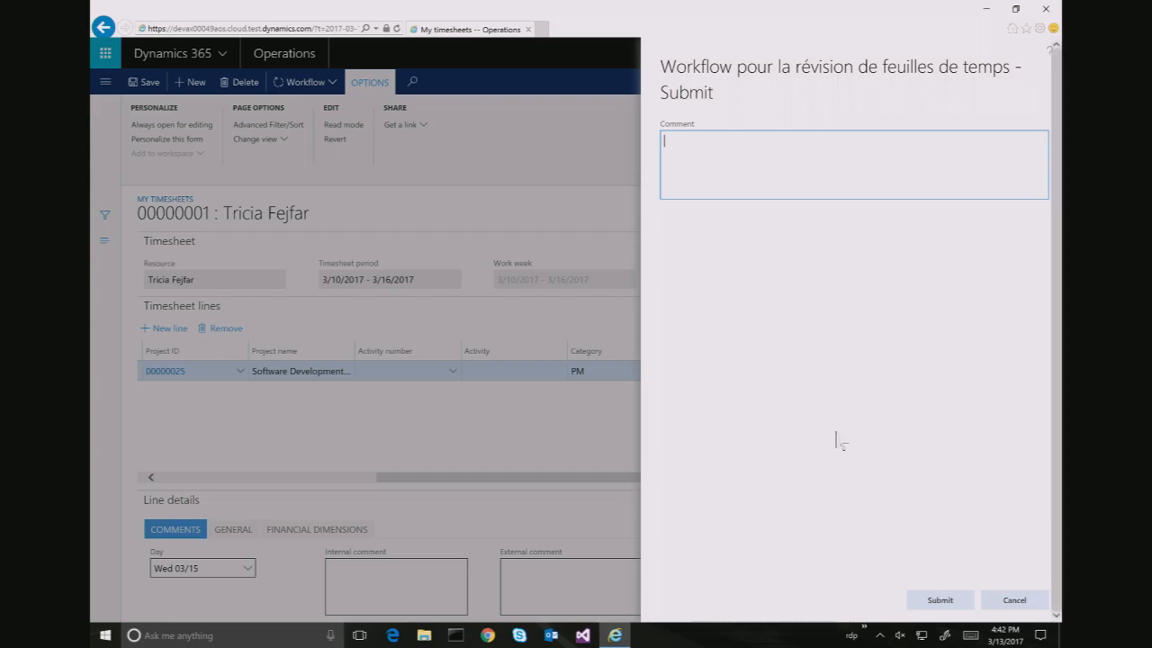
click(939, 599)
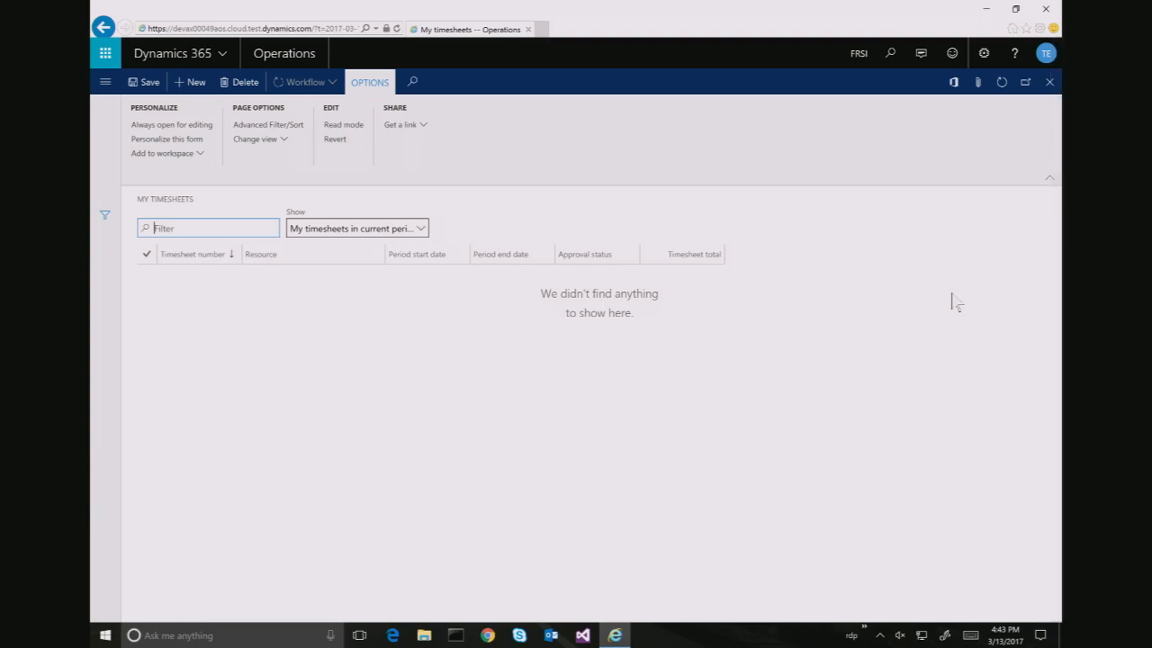
Sign out of the delegate's account and sign back in with the administrator account
click(1044, 54)
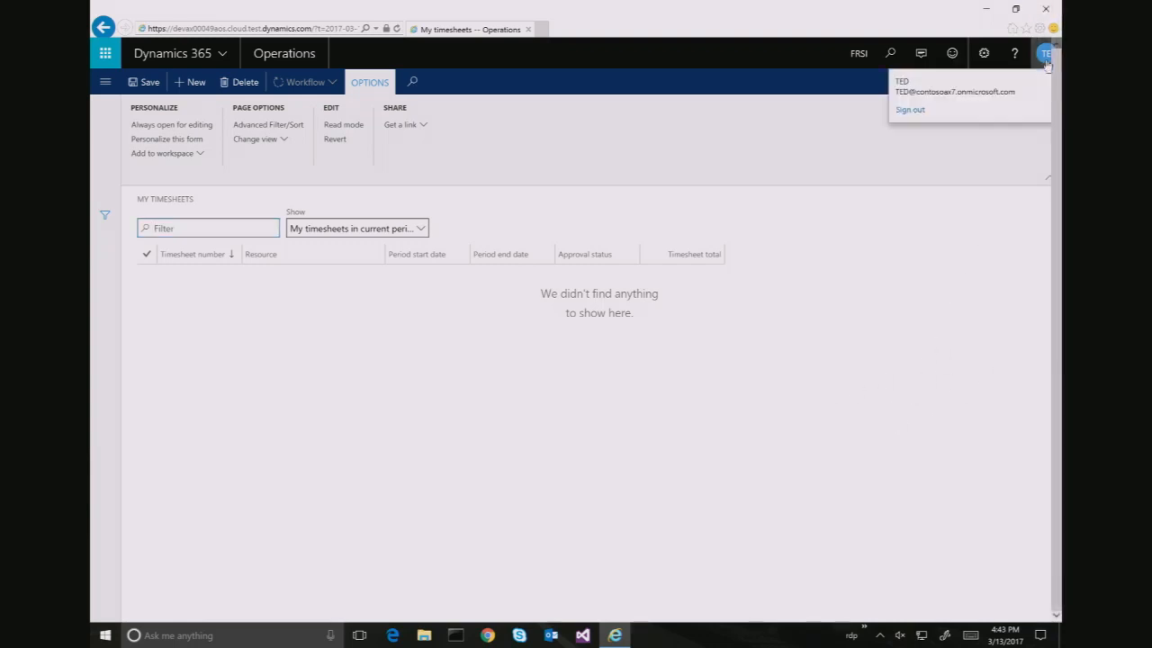
click(911, 110)
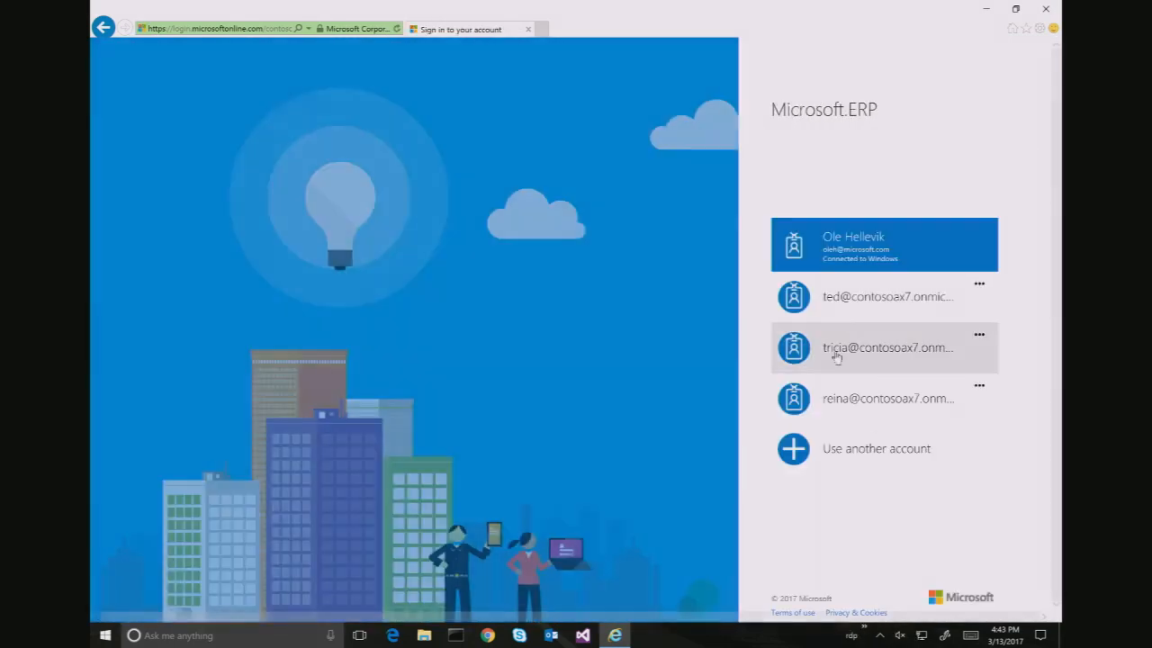
click(857, 236)
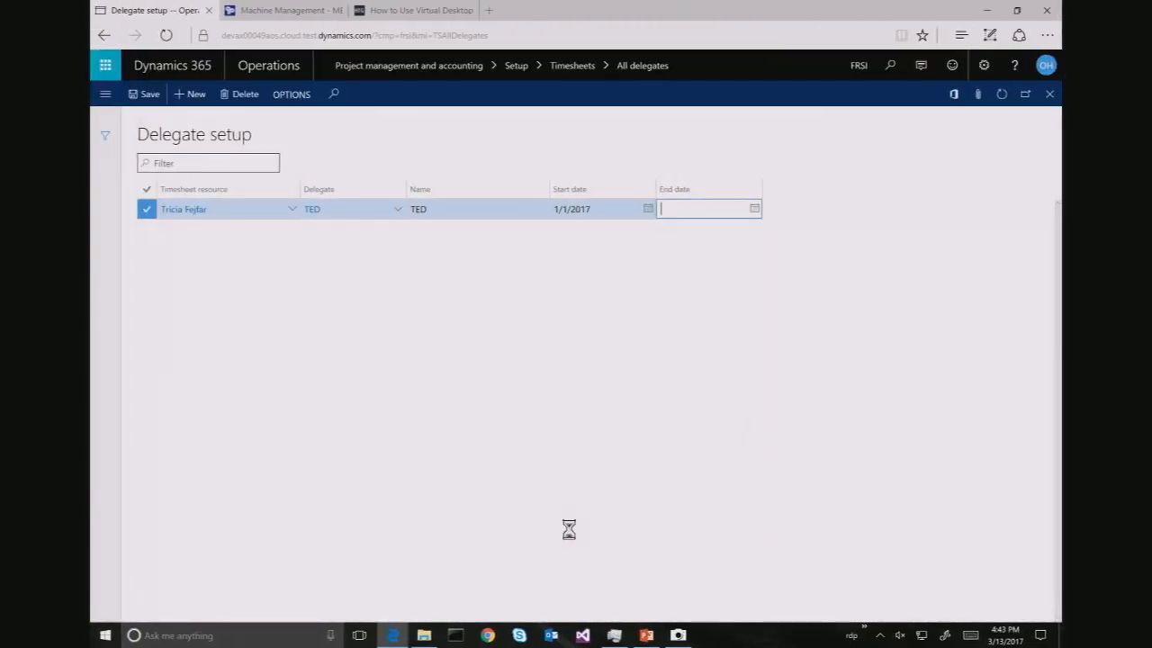
Open timesheet 00000001 from All timesheets and confirm it shows Posted with 6.00 hours on project 00000025
click(106, 95)
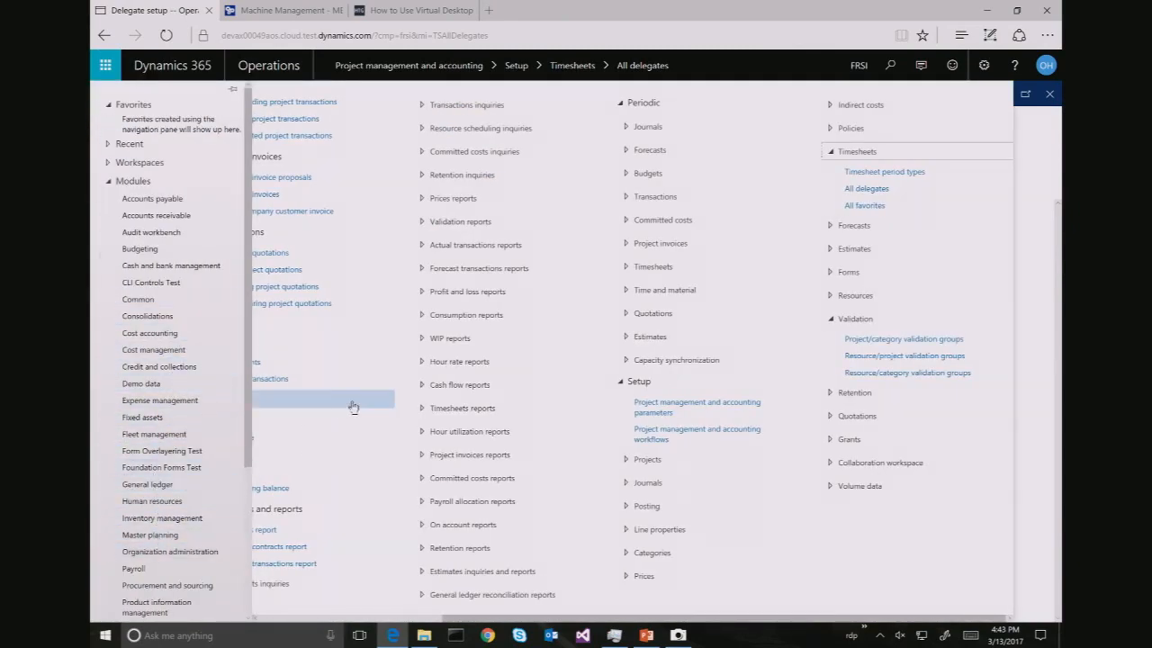
scroll(335, 419, left, 2)
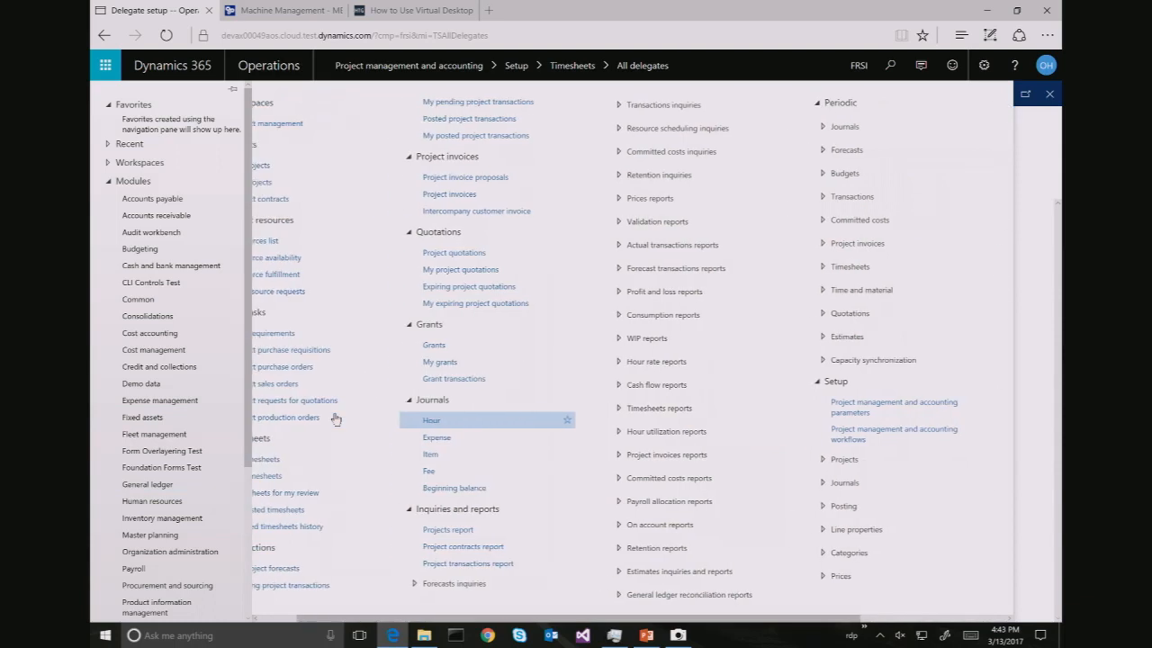
scroll(335, 418, left, 1)
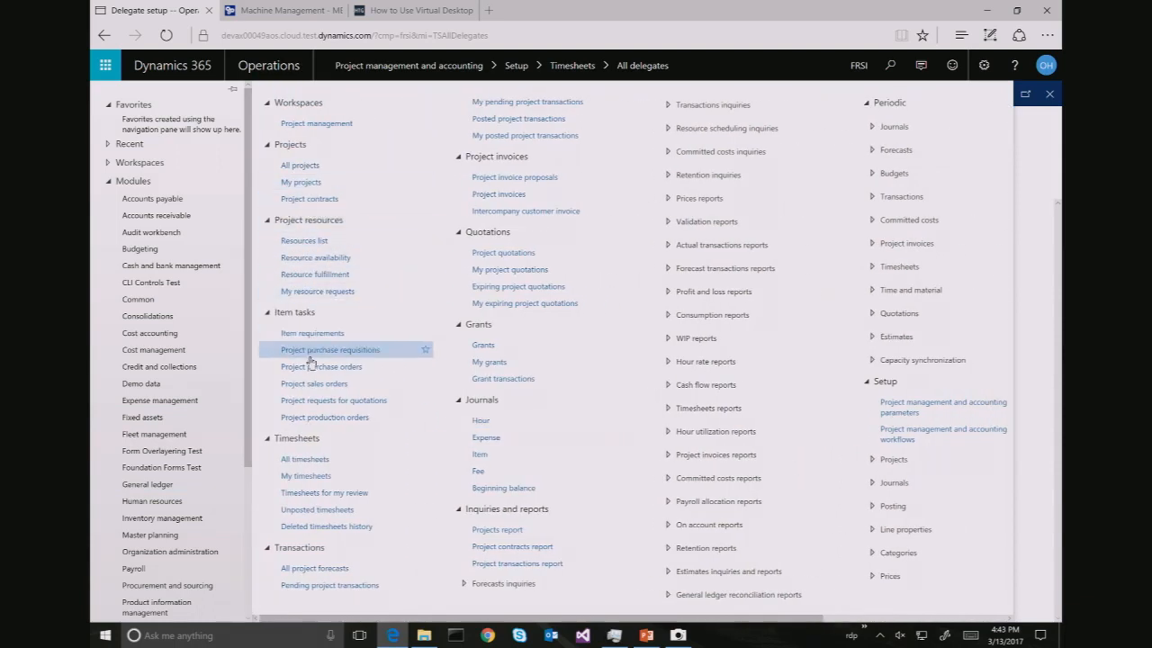
click(315, 474)
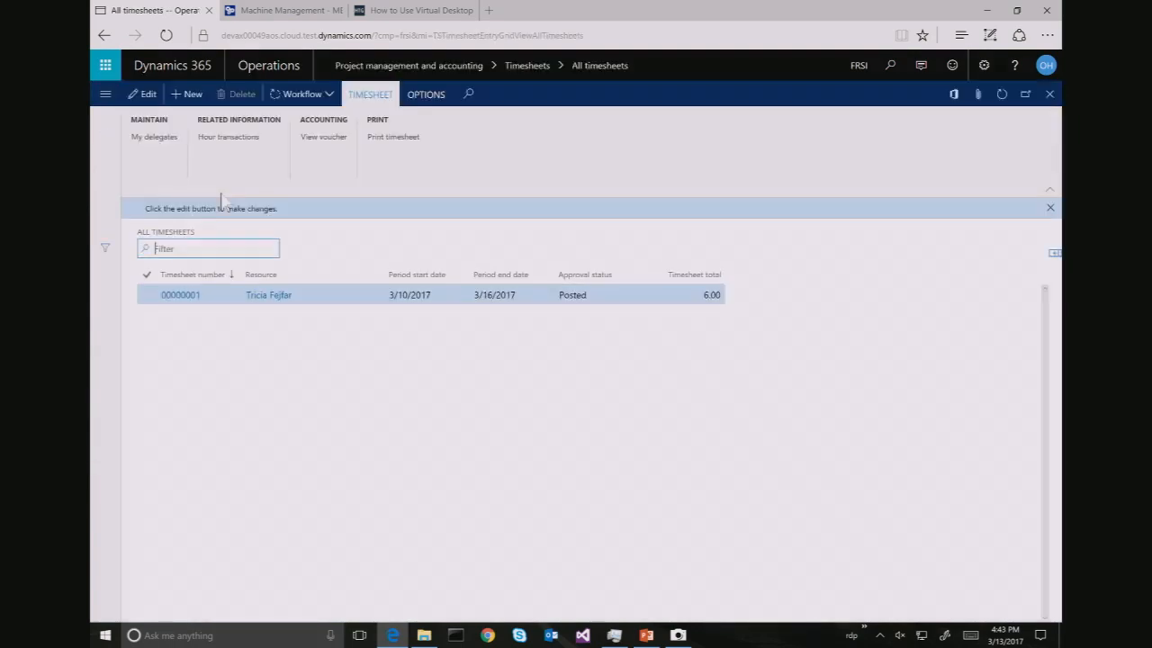
click(182, 300)
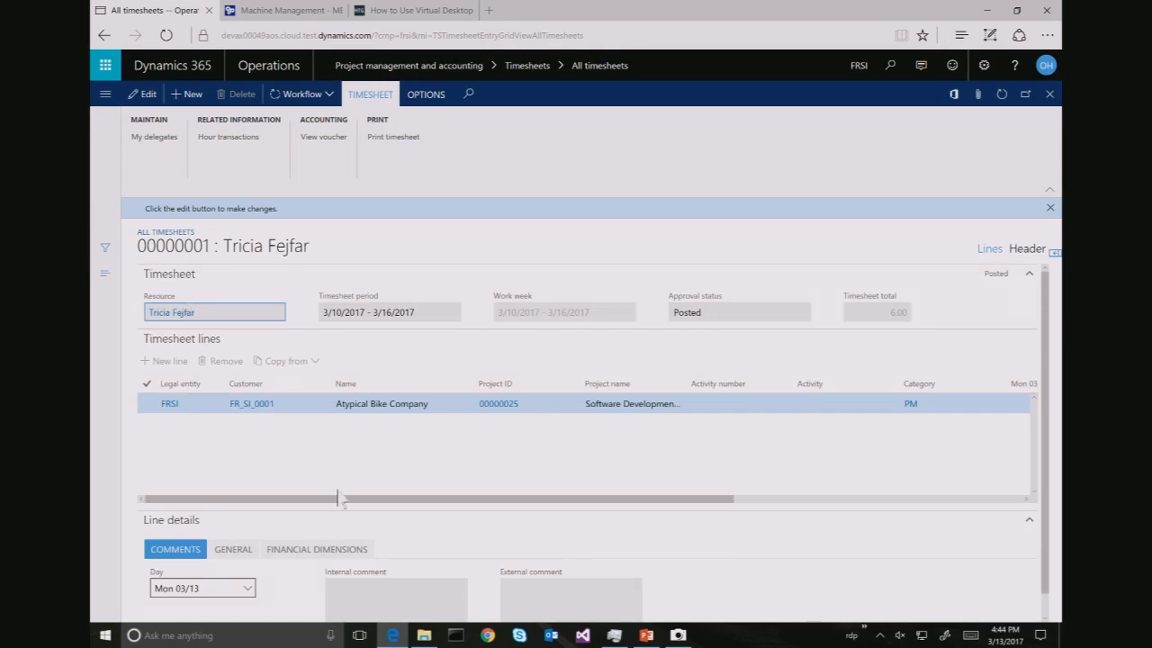
scroll(342, 493, down, 1)
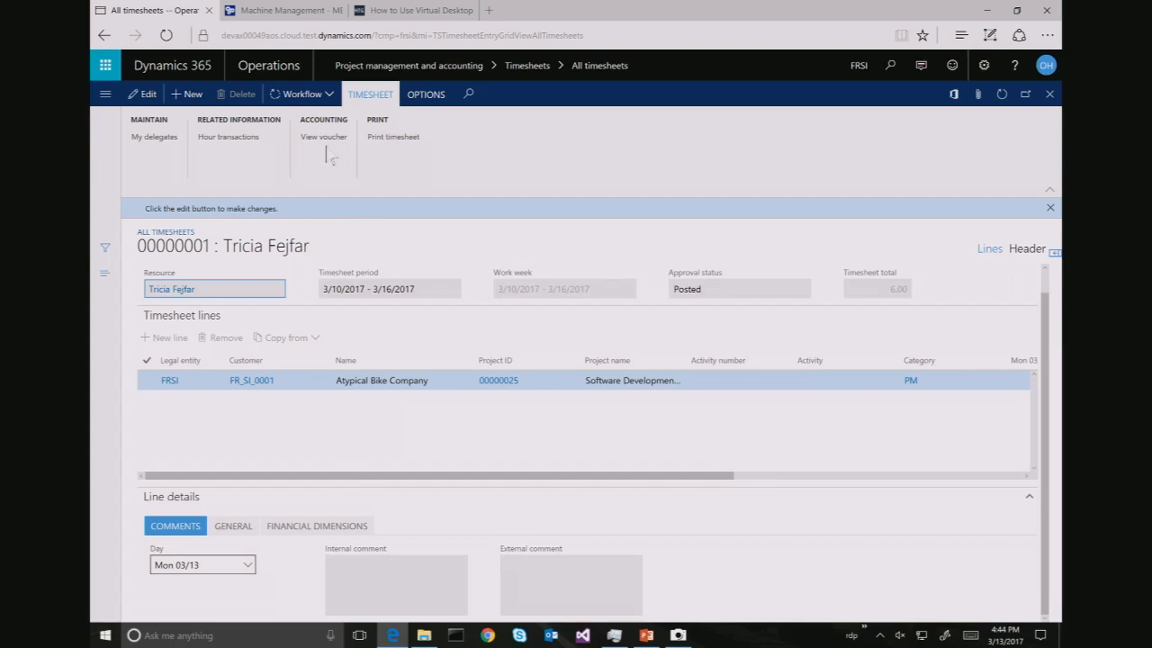
click(327, 93)
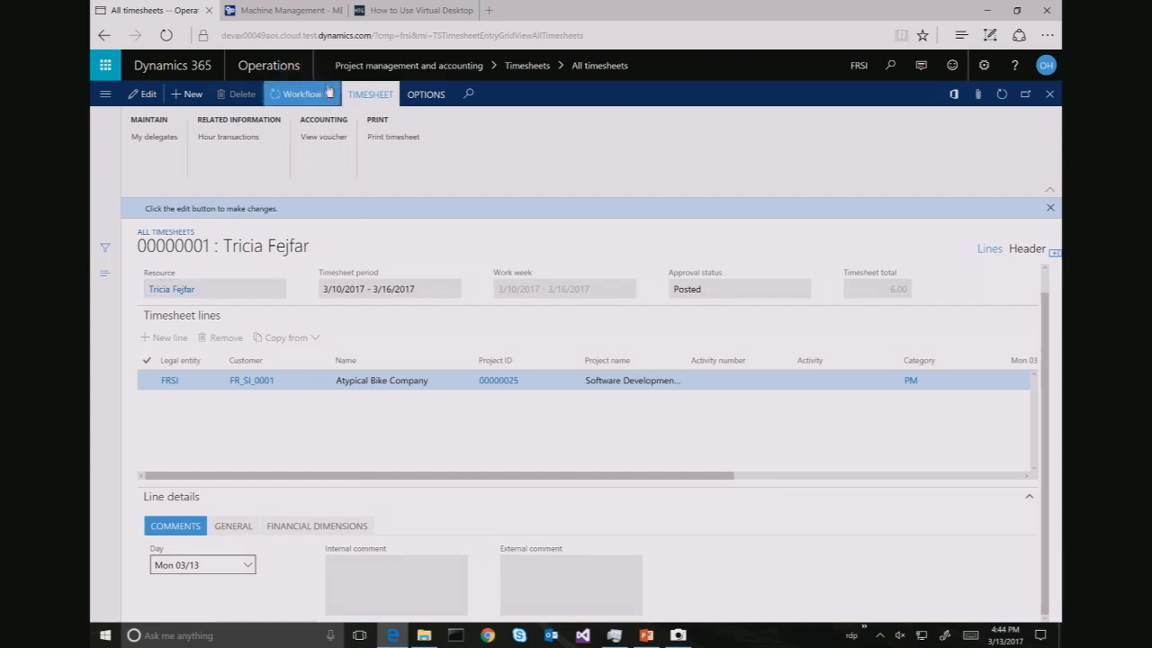
Review the timesheet's workflow history, expanding work items and tracking details to confirm completion
click(306, 169)
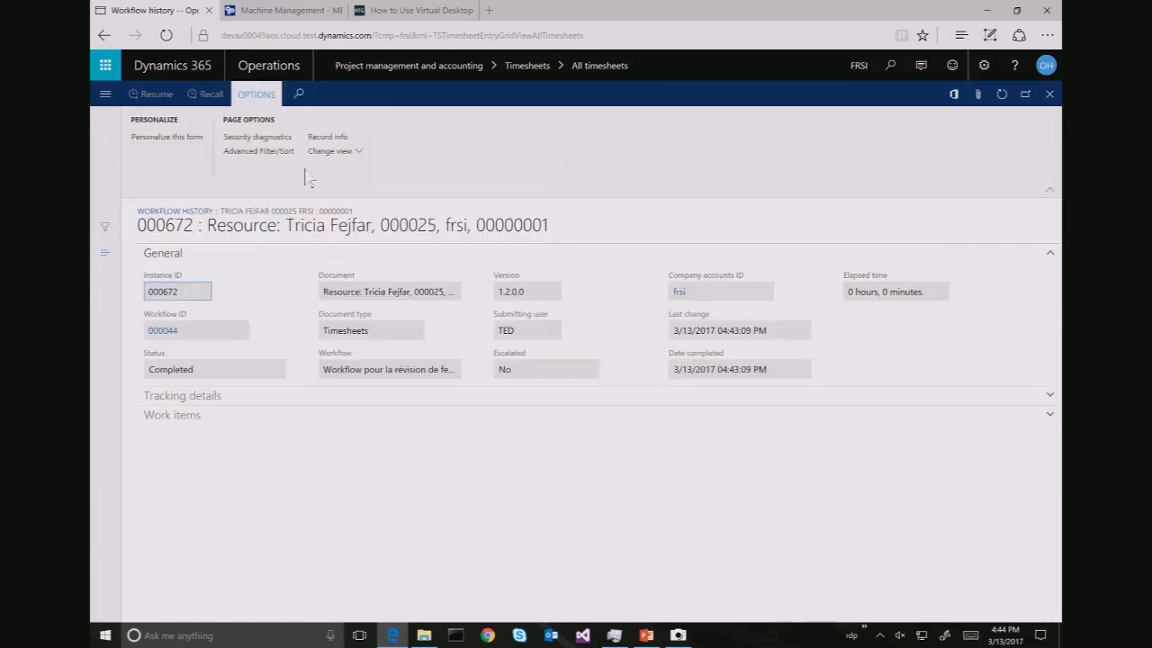
click(186, 421)
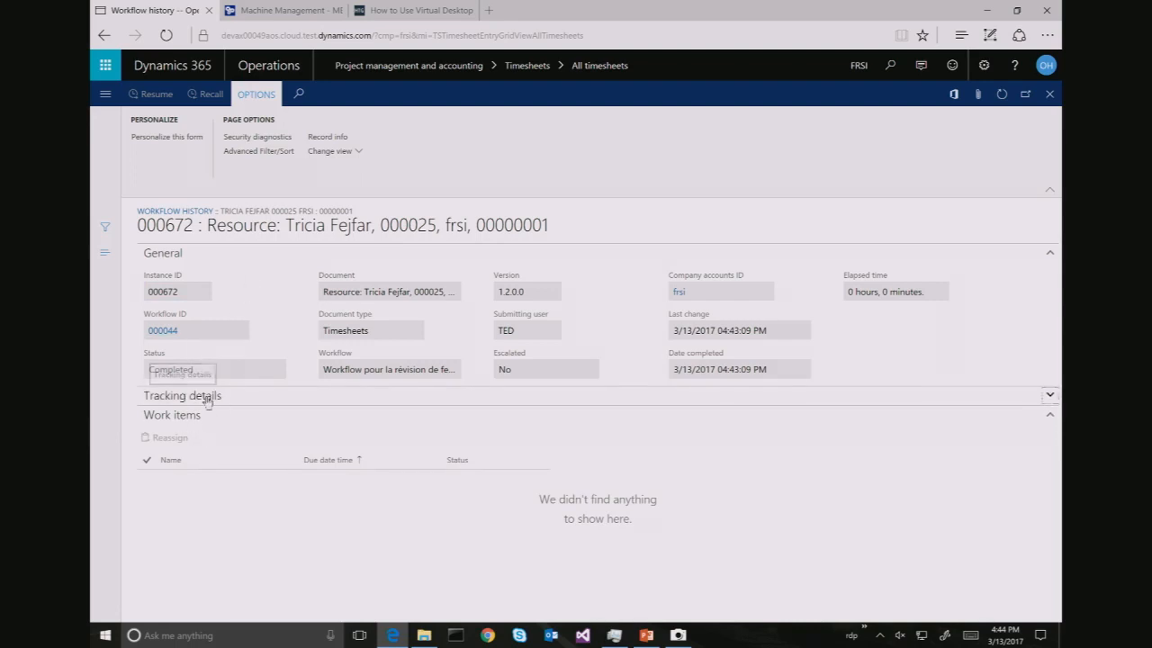
click(206, 396)
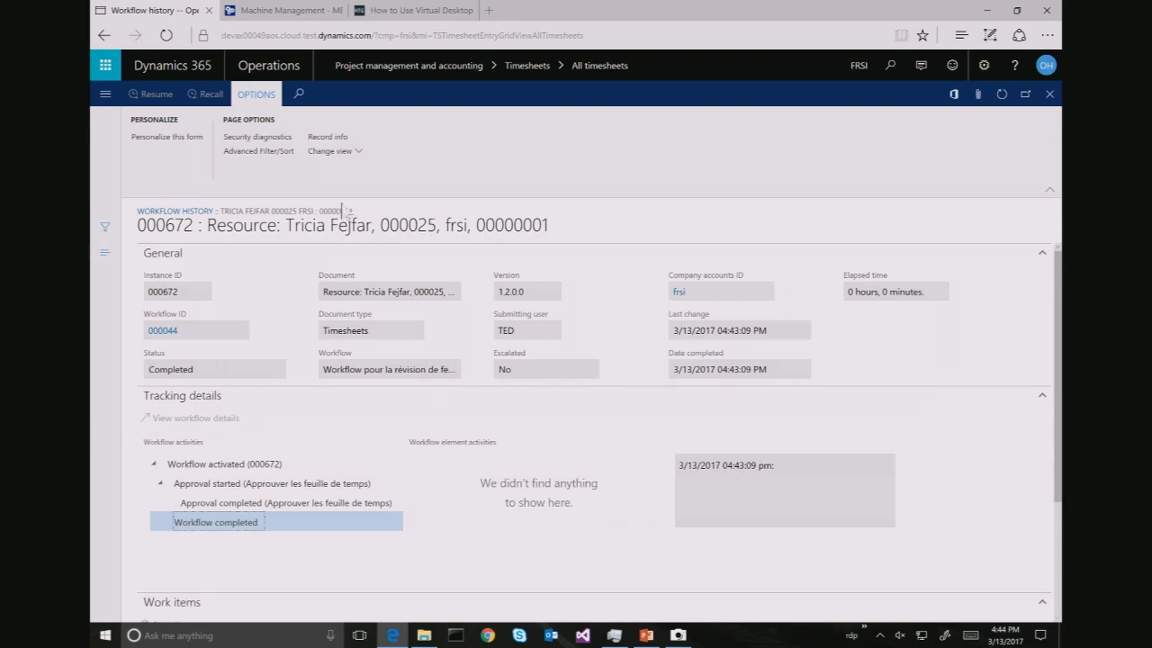
click(1049, 94)
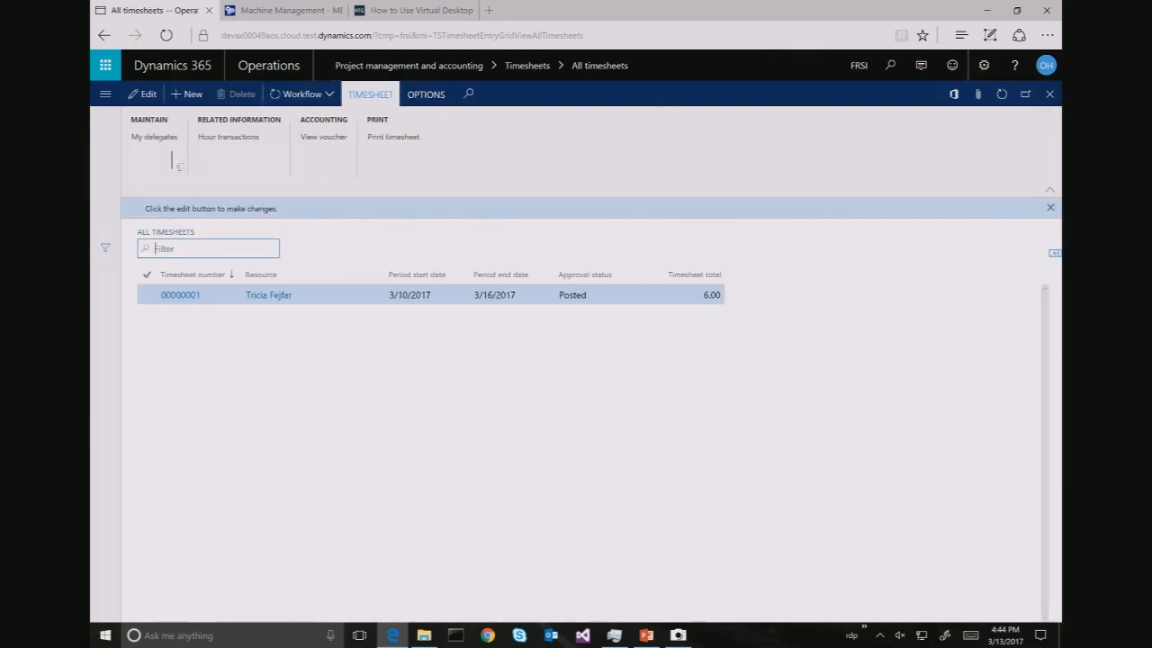
Check the timesheet's vouchers, which show no transactions, and return to the dashboard
click(324, 137)
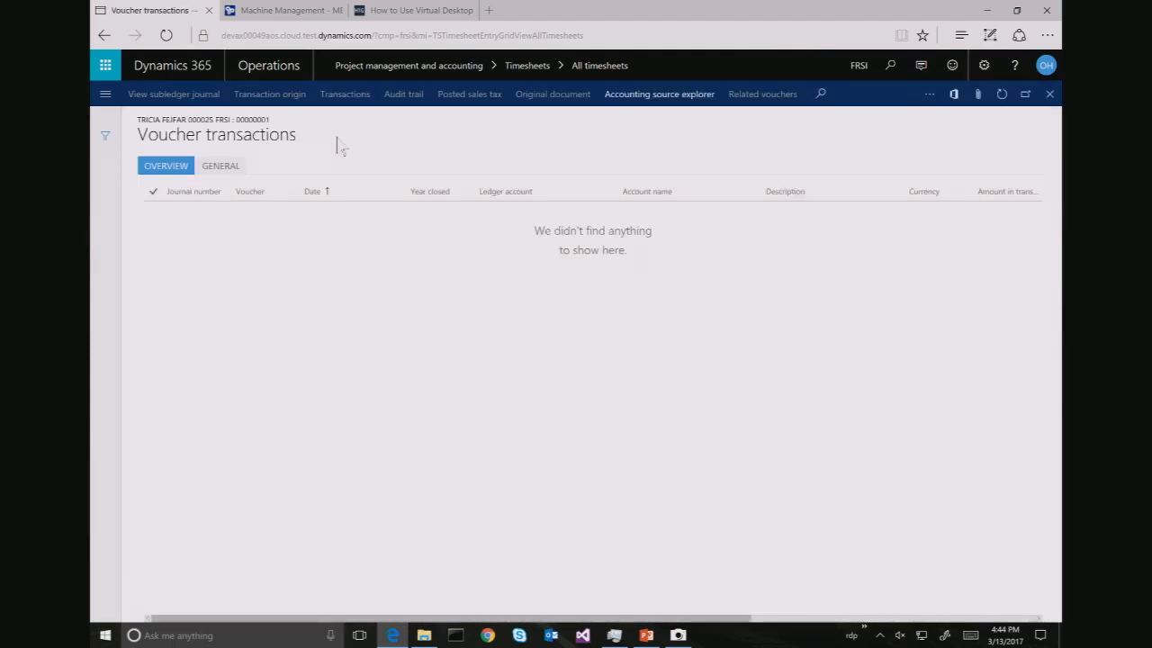
click(1049, 95)
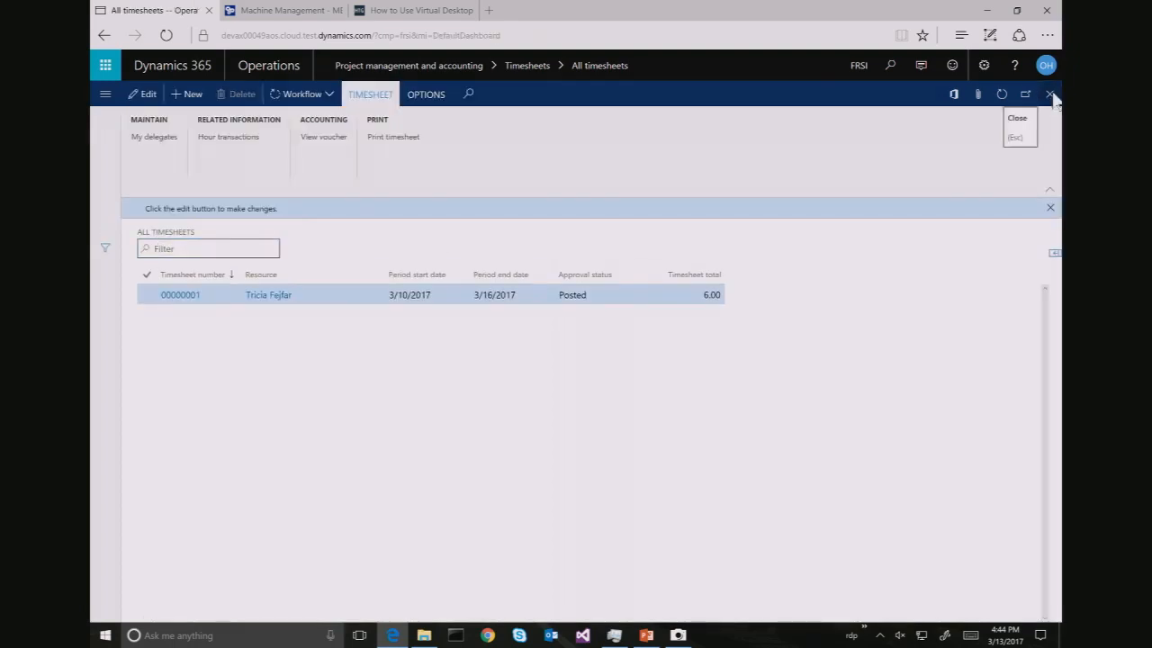
click(1049, 95)
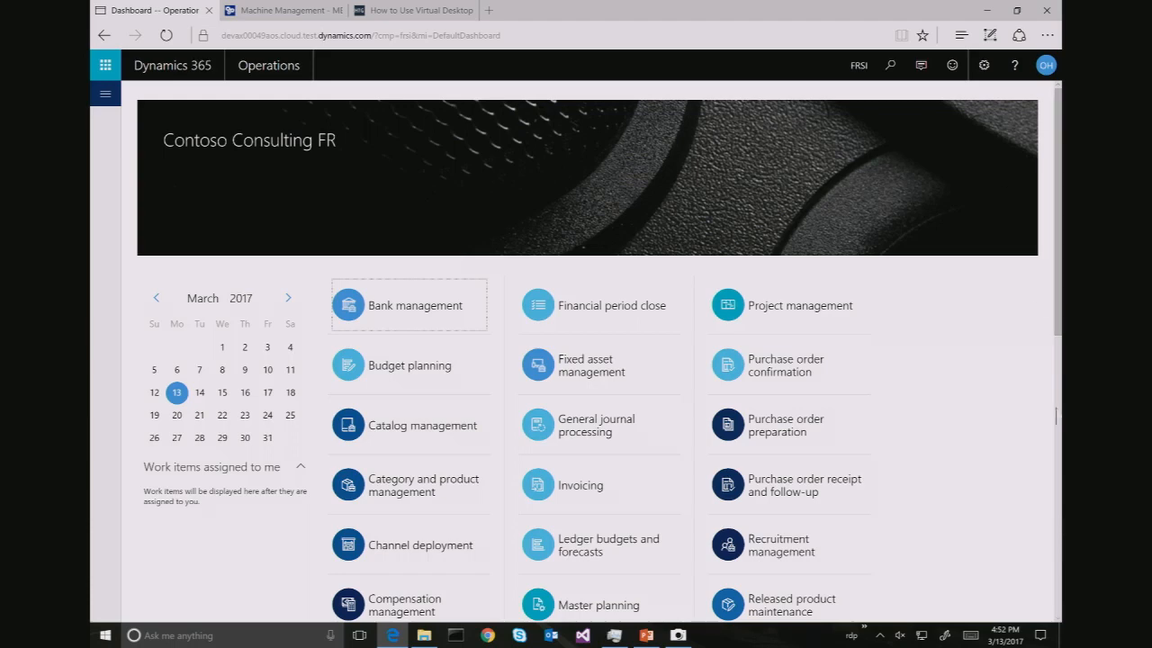
Bring the PowerPoint deck on allocating project resources back to the front from the taskbar
mouse_move(652, 637)
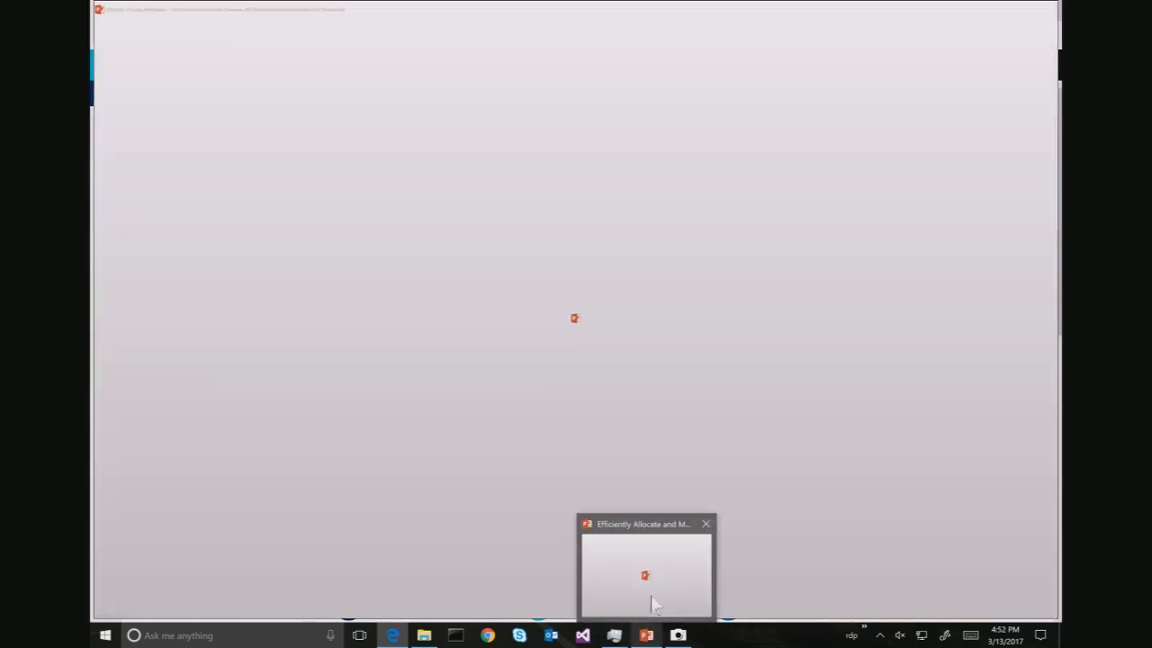
click(652, 603)
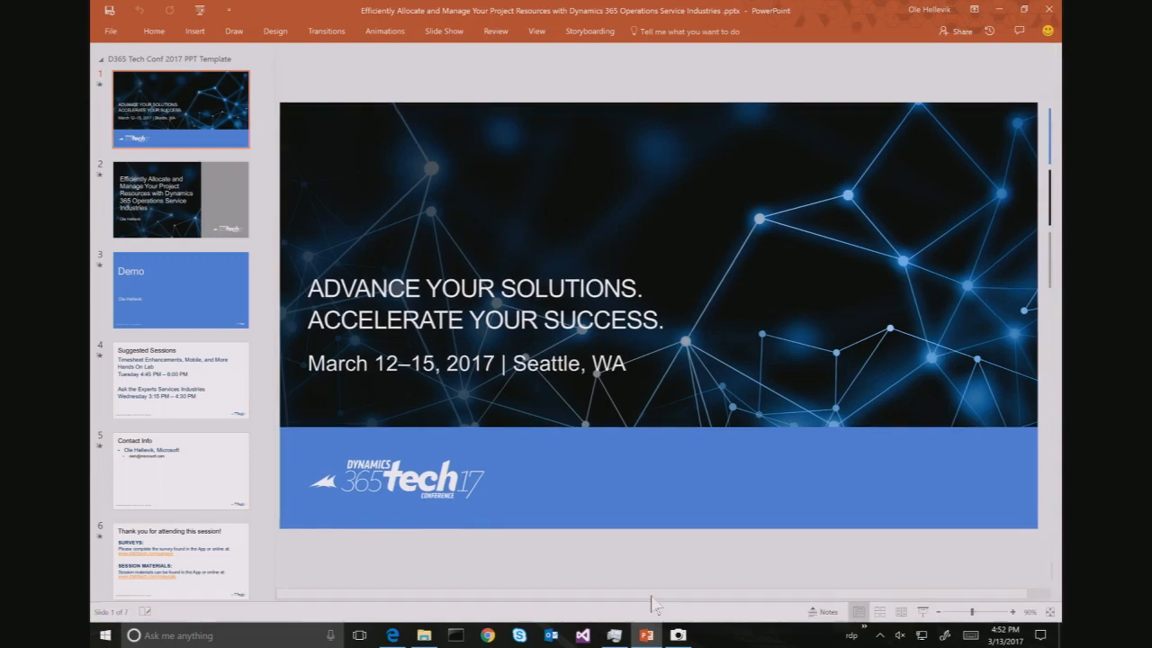